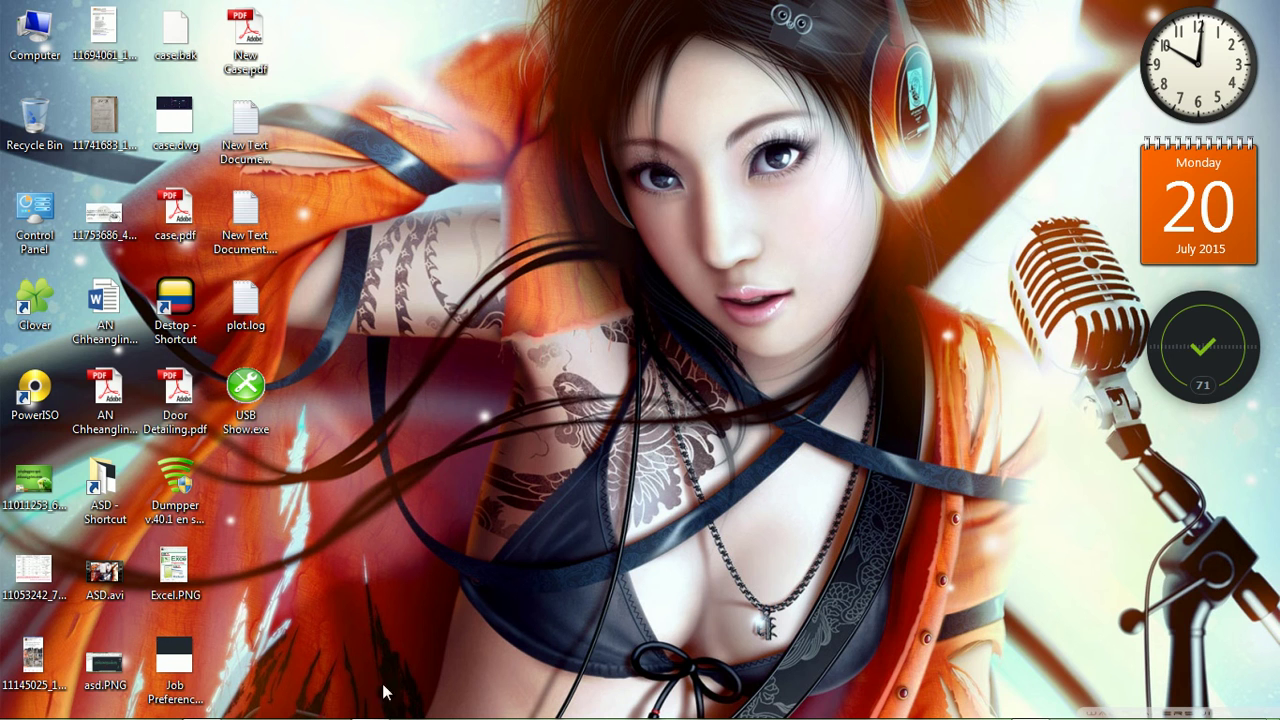
Refresh the desktop repeatedly from its right-click menu.
{"action": "right_click", "coordinate": [453, 138]}
{"action": "left_click", "coordinate": [514, 193]}
{"action": "right_click", "coordinate": [515, 115]}
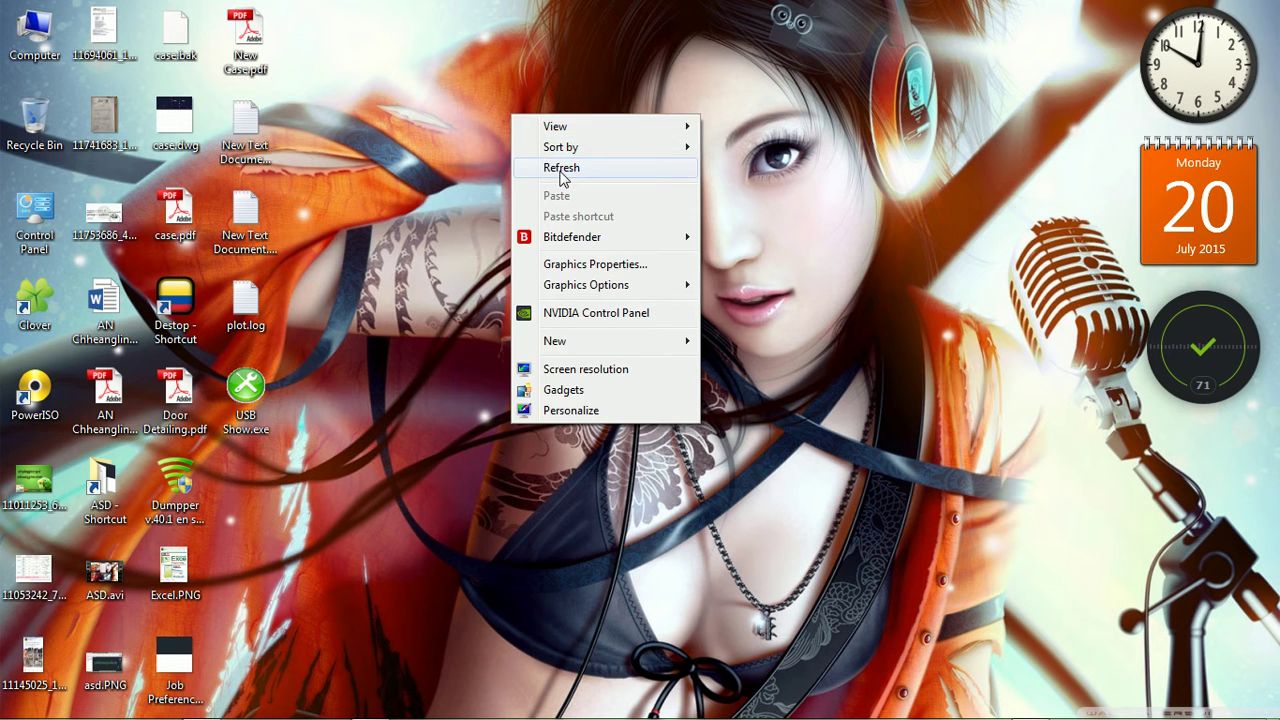
{"action": "left_click", "coordinate": [530, 167]}
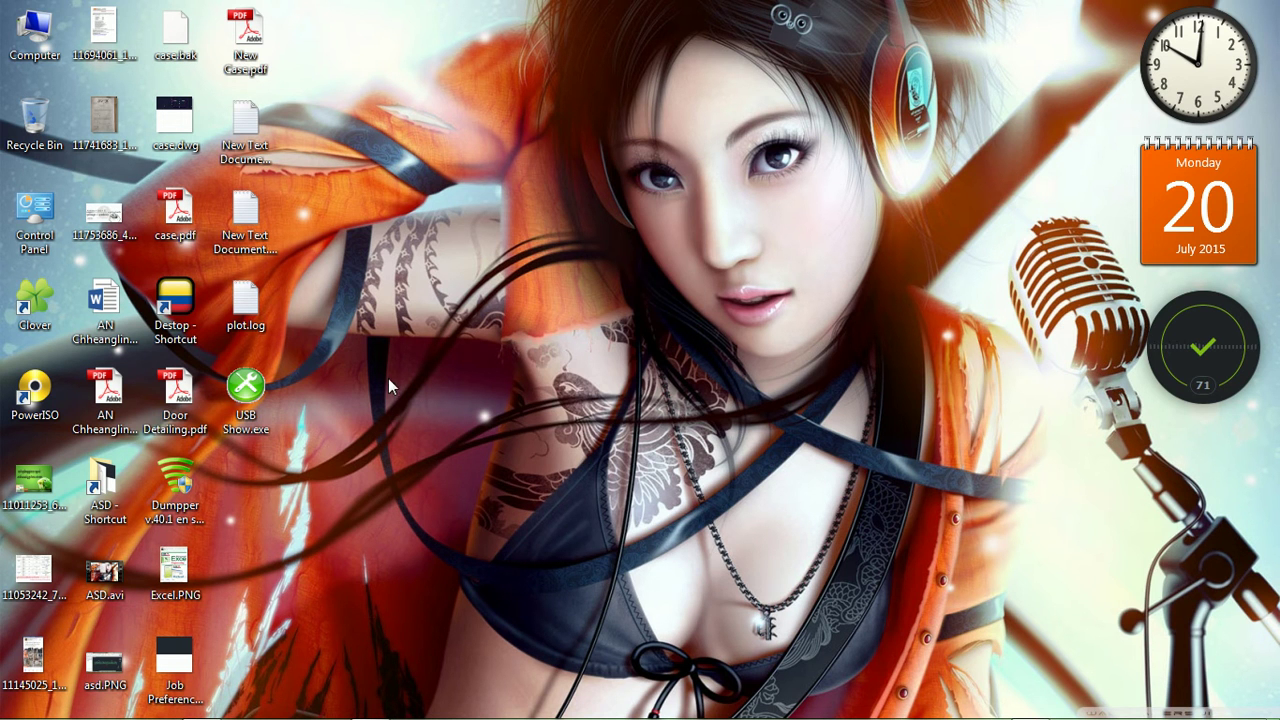
{"action": "right_click", "coordinate": [612, 140]}
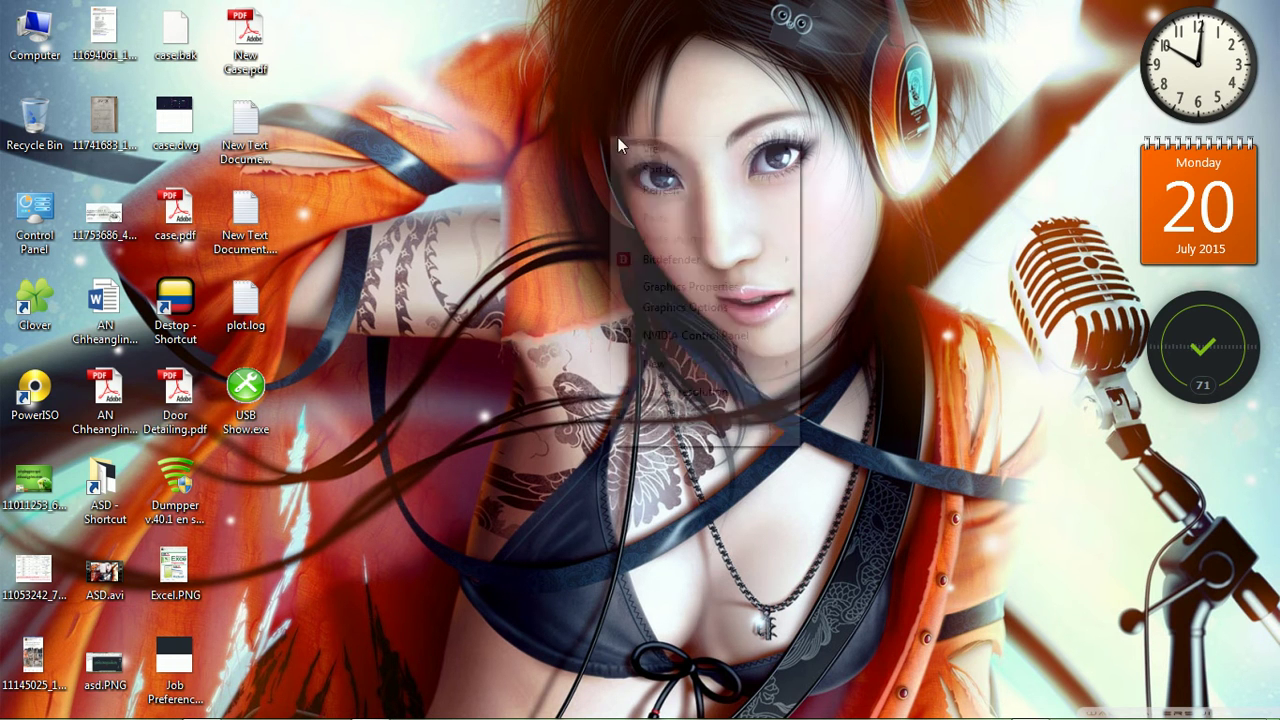
{"action": "left_click", "coordinate": [646, 190]}
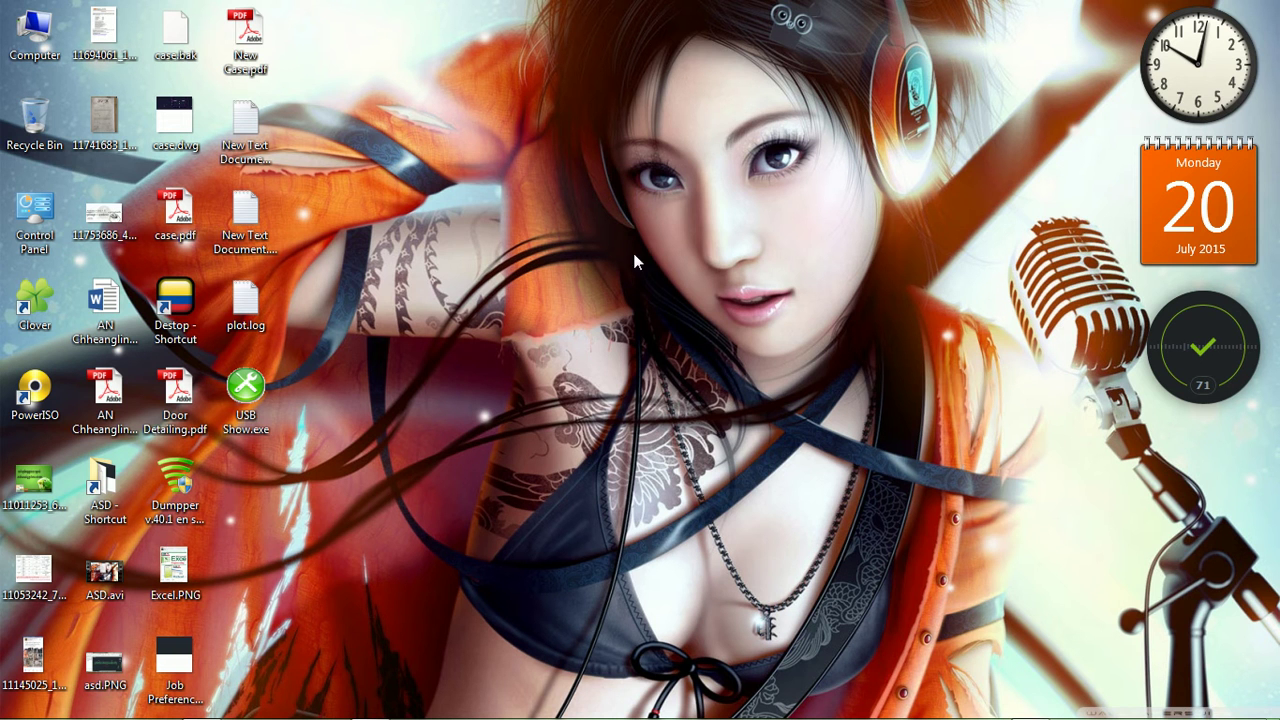
{"action": "right_click", "coordinate": [632, 207]}
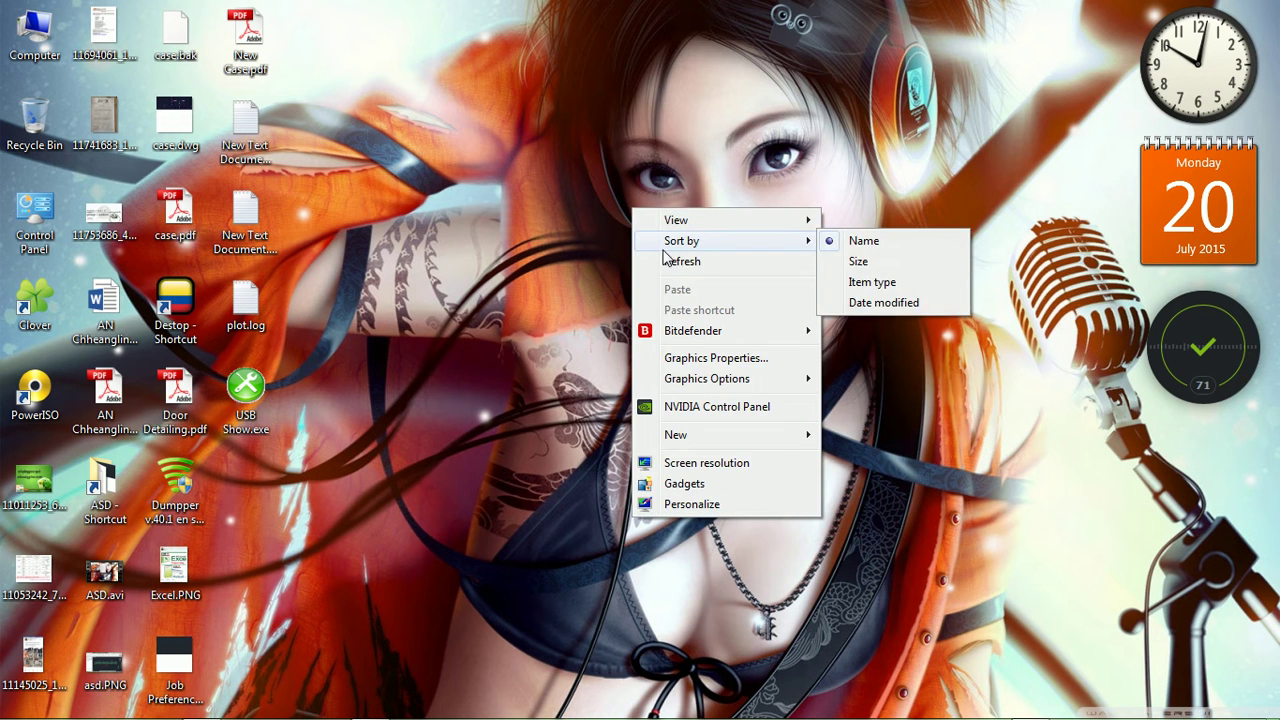
{"action": "left_click", "coordinate": [664, 252]}
{"action": "right_click", "coordinate": [604, 204]}
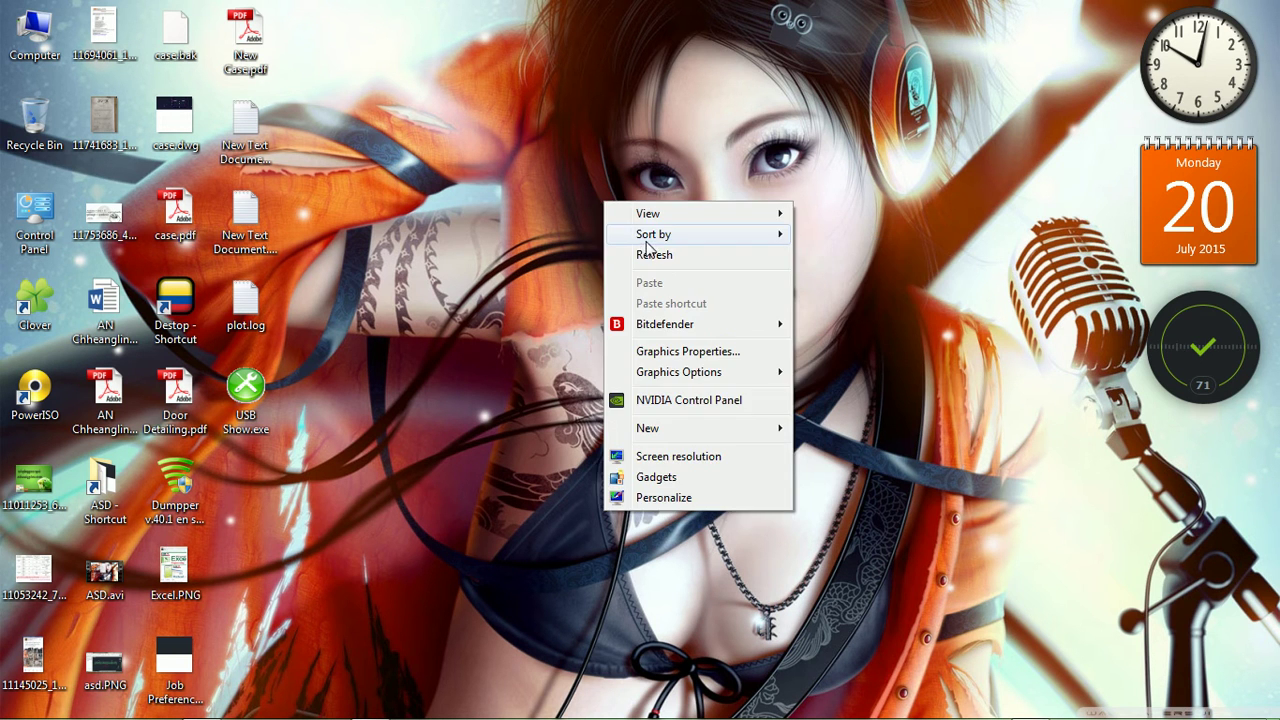
{"action": "left_click", "coordinate": [652, 254]}
{"action": "mouse_move", "coordinate": [653, 234]}
{"action": "right_click", "coordinate": [562, 163]}
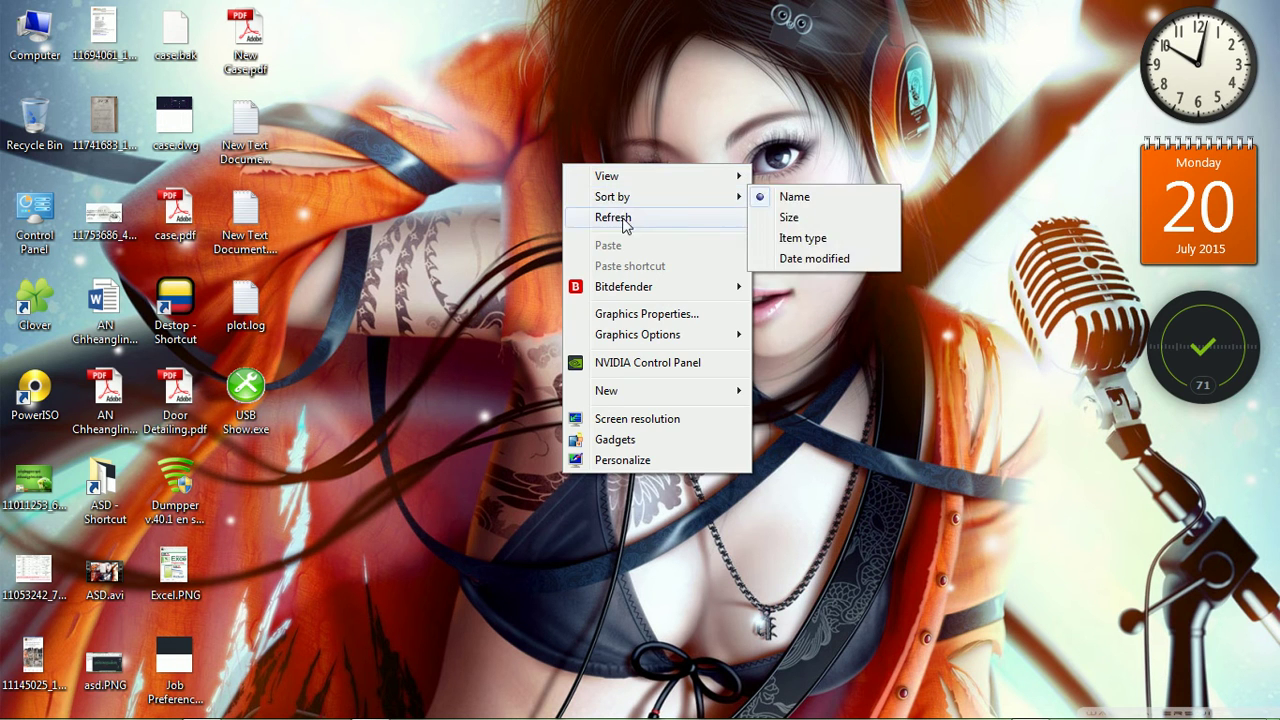
{"action": "left_click", "coordinate": [622, 219]}
{"action": "right_click", "coordinate": [534, 162]}
{"action": "left_click", "coordinate": [617, 229]}
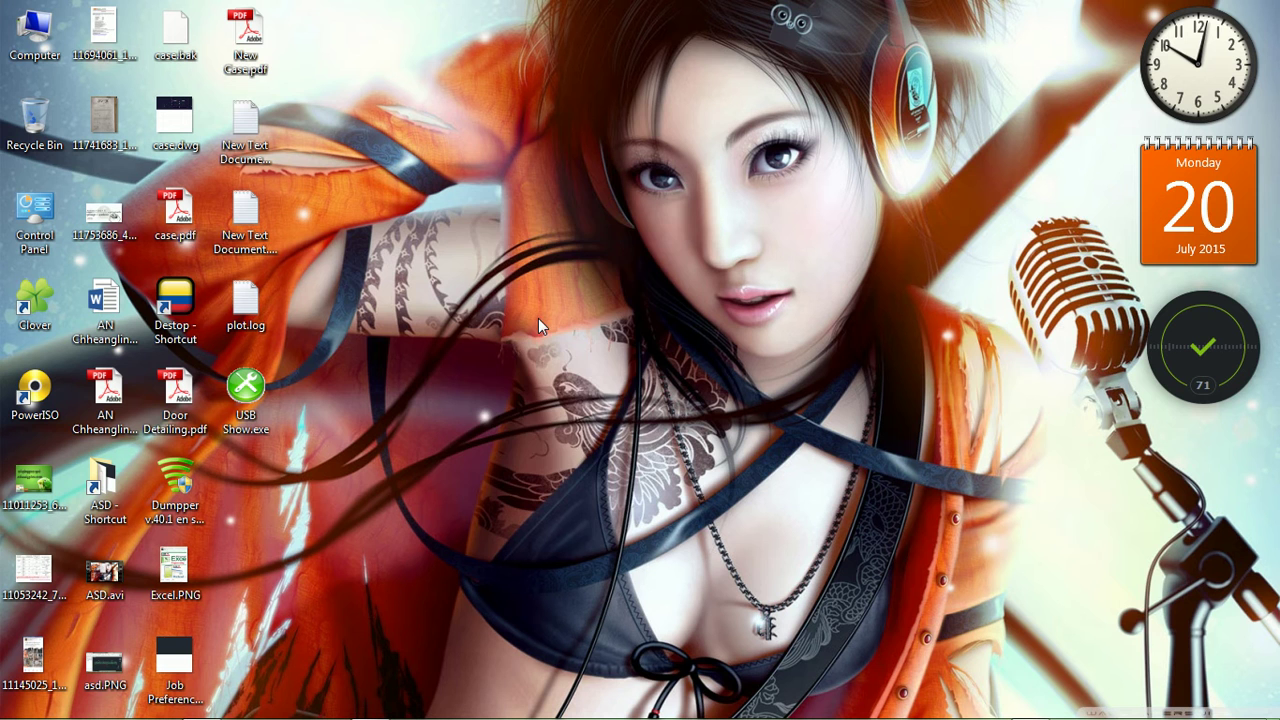
{"action": "right_click", "coordinate": [470, 197]}
{"action": "left_click", "coordinate": [516, 252]}
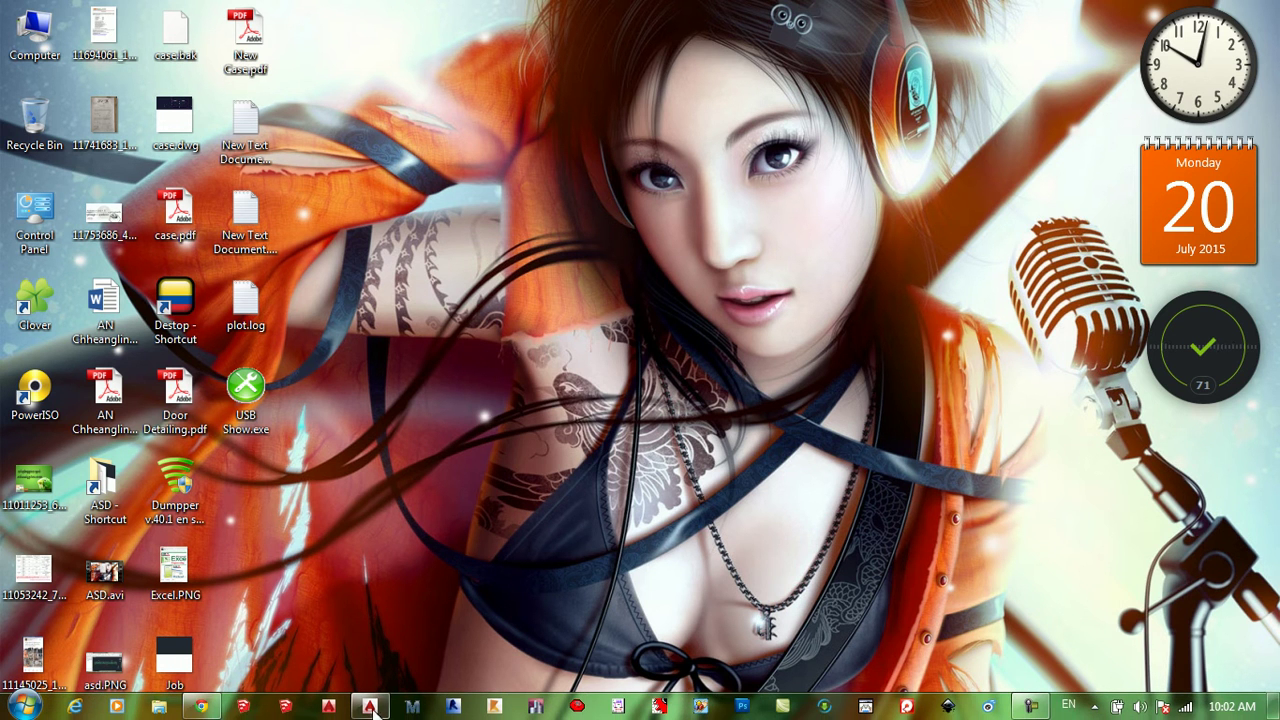
Restore the Structural Detailing window and start a new reinforcement project from ASD - Start.
{"action": "left_click", "coordinate": [370, 708]}
{"action": "middle_click_drag", "start_coordinate": [604, 447], "coordinate": [700, 386]}
{"action": "middle_click_drag", "start_coordinate": [509, 270], "coordinate": [471, 274]}
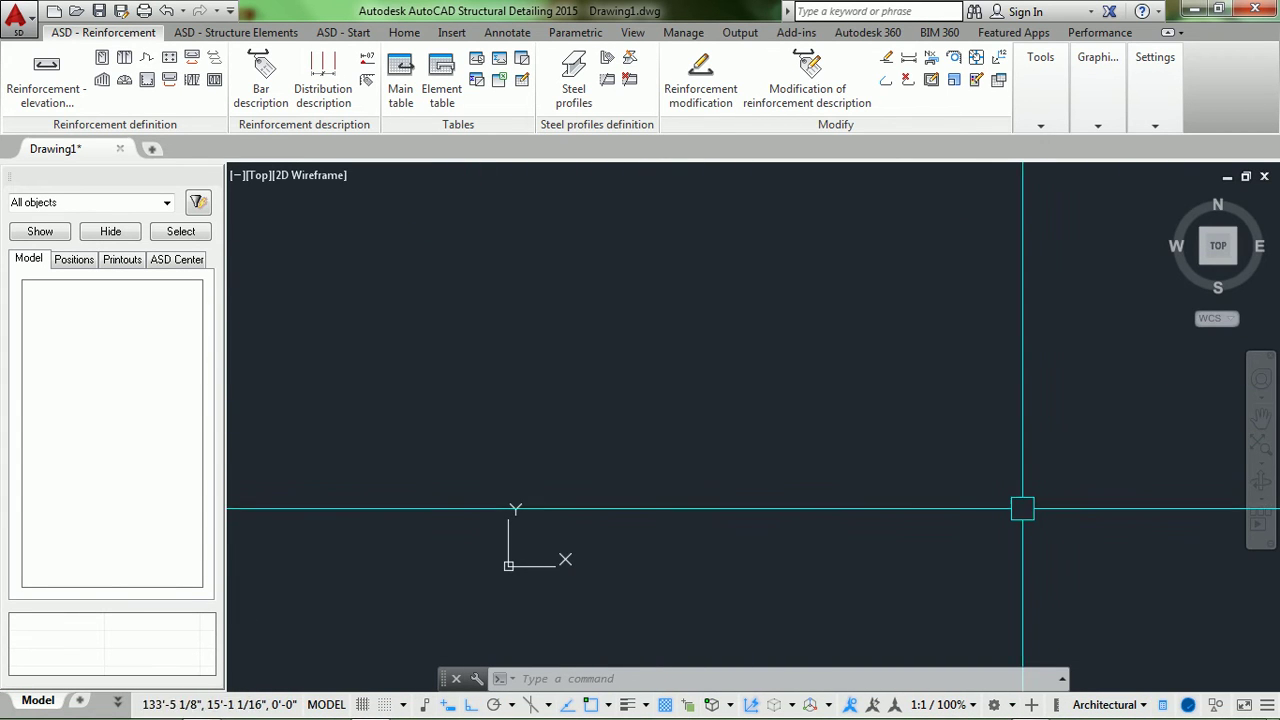
{"action": "left_click", "coordinate": [341, 33]}
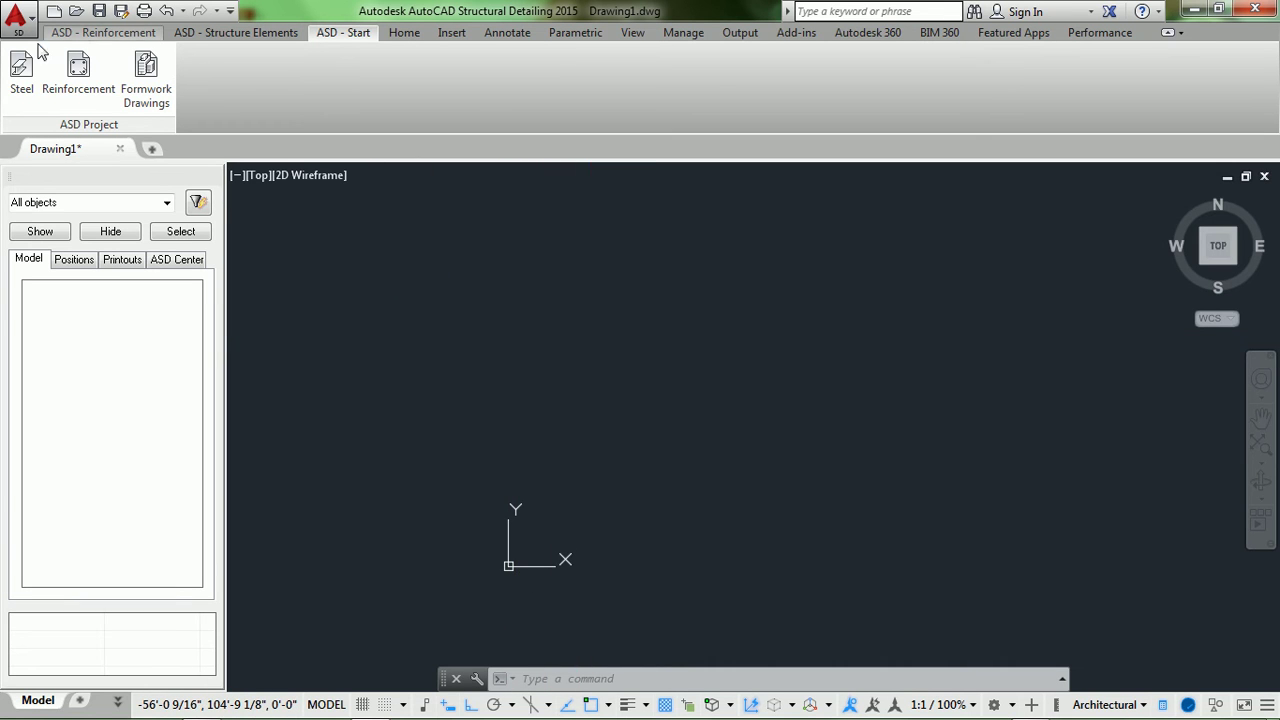
{"action": "left_click", "coordinate": [82, 80]}
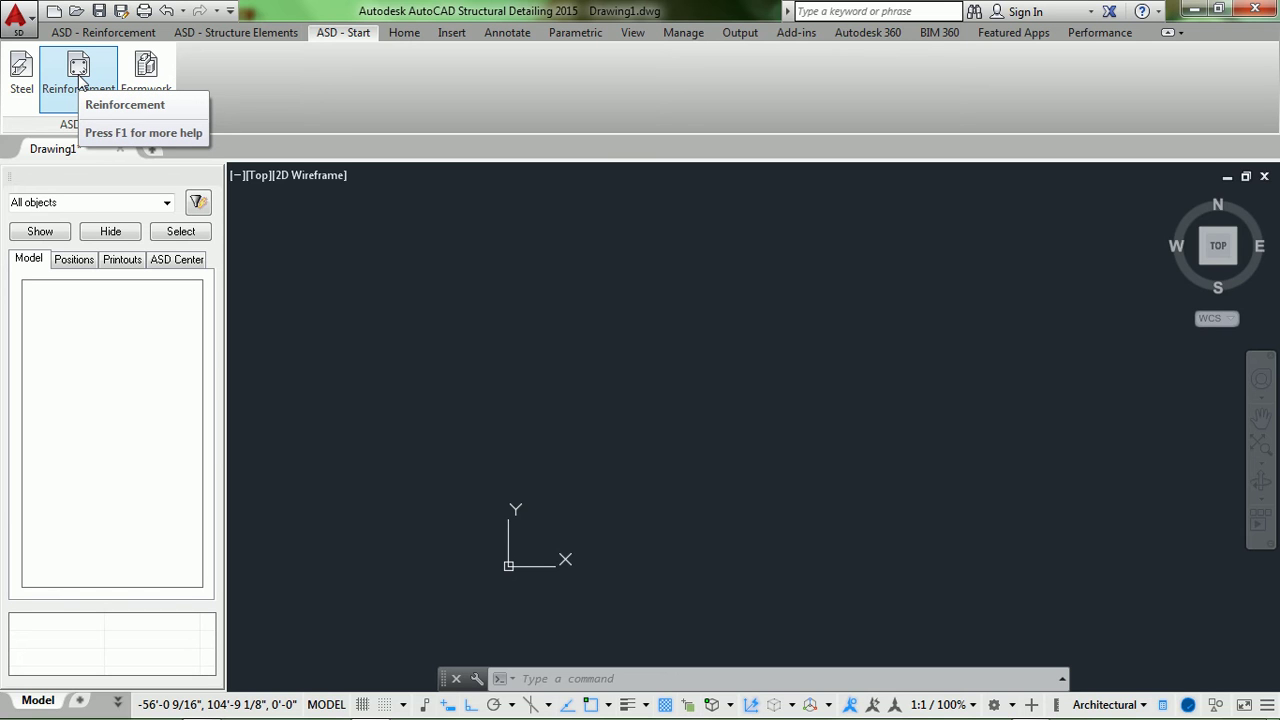
{"action": "left_click", "coordinate": [80, 86]}
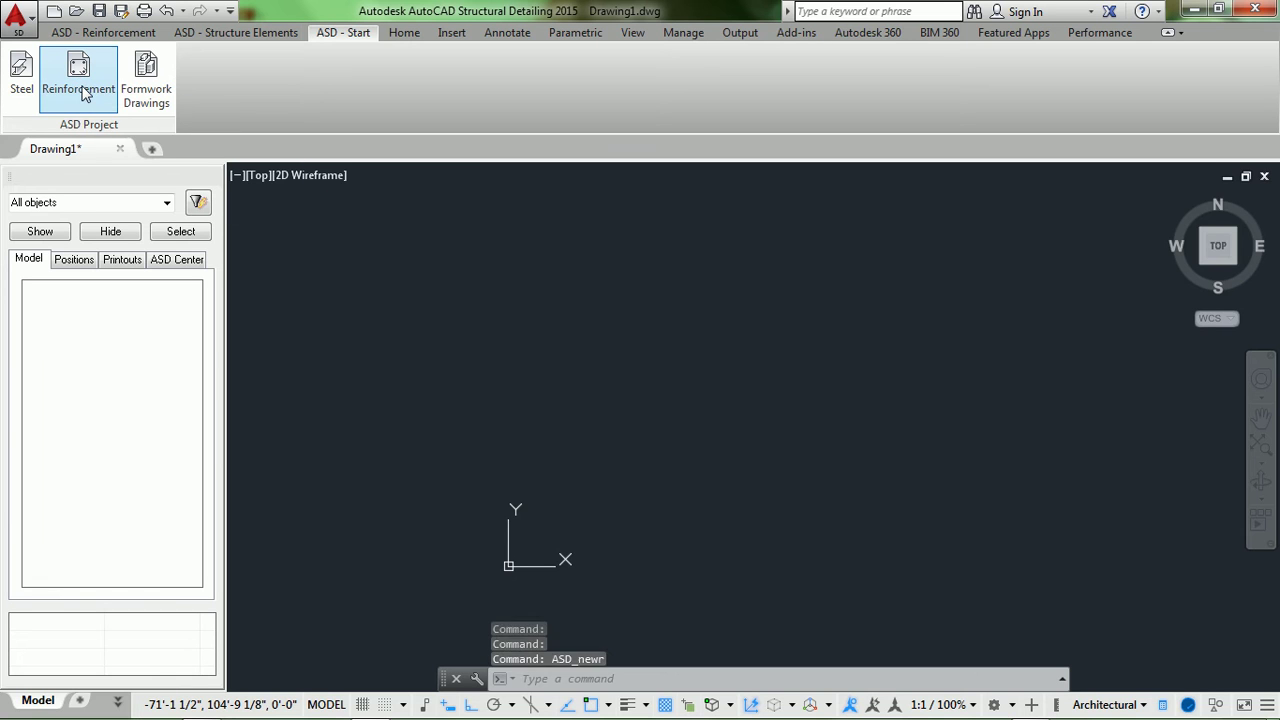
Browse the ribbon tabs from Structure Elements through Home, Insert, Annotate, Parametric and View.
{"action": "left_click", "coordinate": [247, 36]}
{"action": "left_click", "coordinate": [110, 32]}
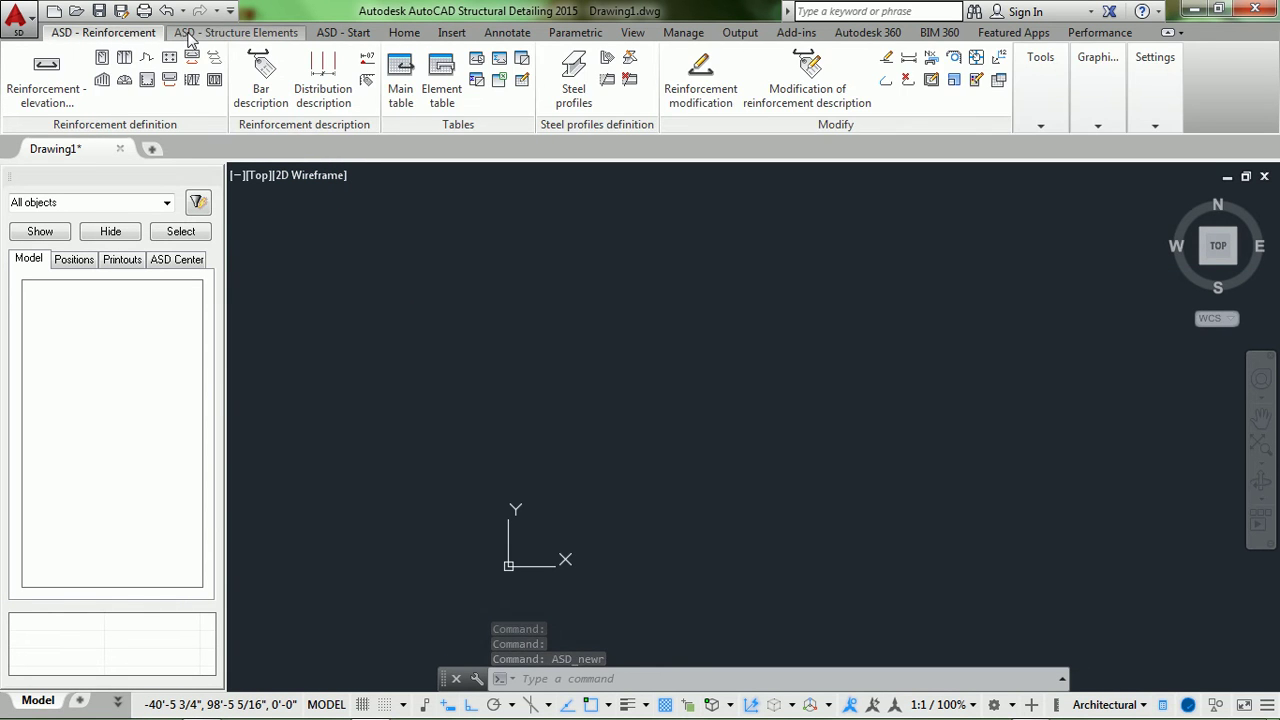
{"action": "left_click", "coordinate": [236, 32]}
{"action": "left_click", "coordinate": [343, 32]}
{"action": "left_click", "coordinate": [404, 32]}
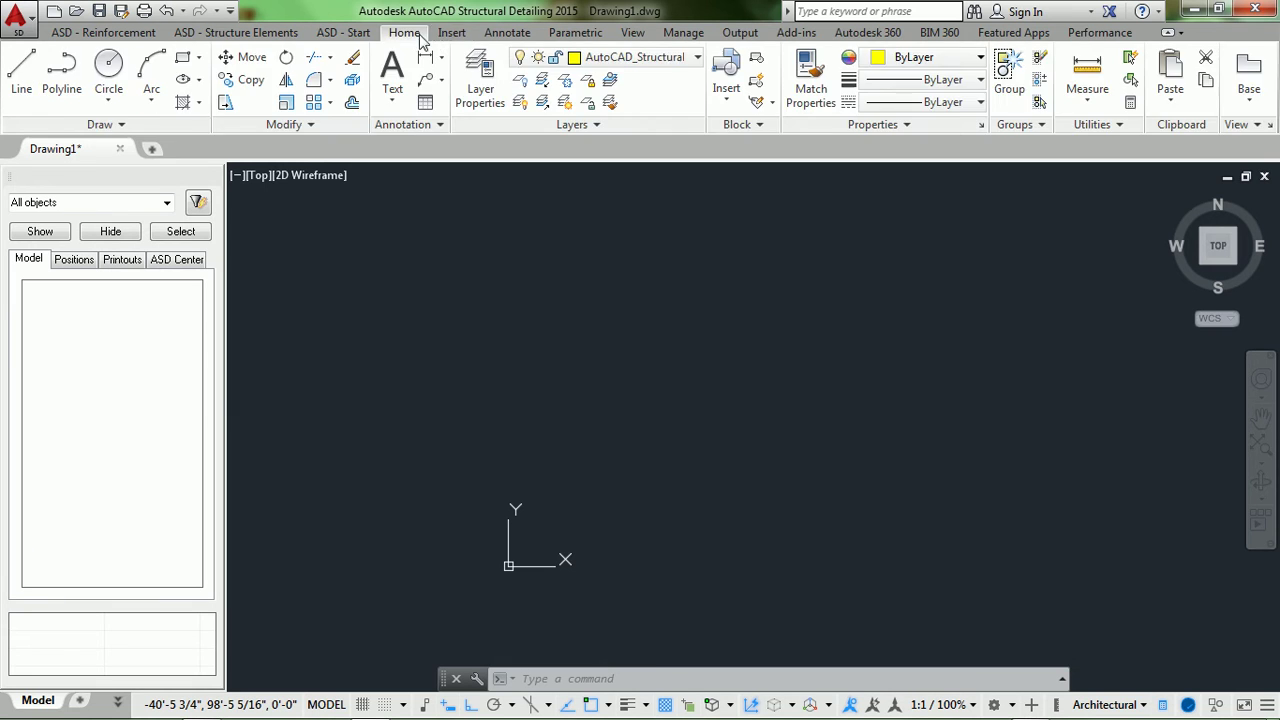
{"action": "left_click", "coordinate": [450, 33]}
{"action": "left_click", "coordinate": [510, 33]}
{"action": "left_click", "coordinate": [452, 33]}
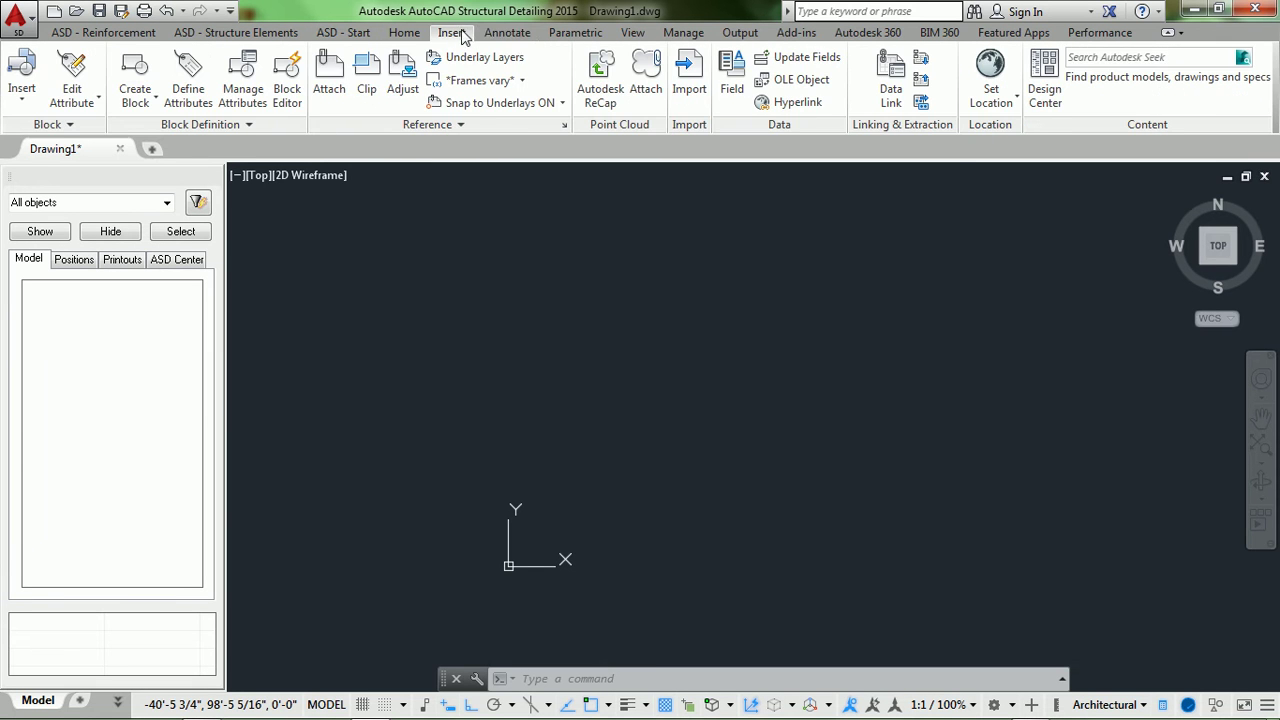
{"action": "left_click", "coordinate": [508, 33]}
{"action": "left_click", "coordinate": [575, 33]}
{"action": "left_click", "coordinate": [632, 33]}
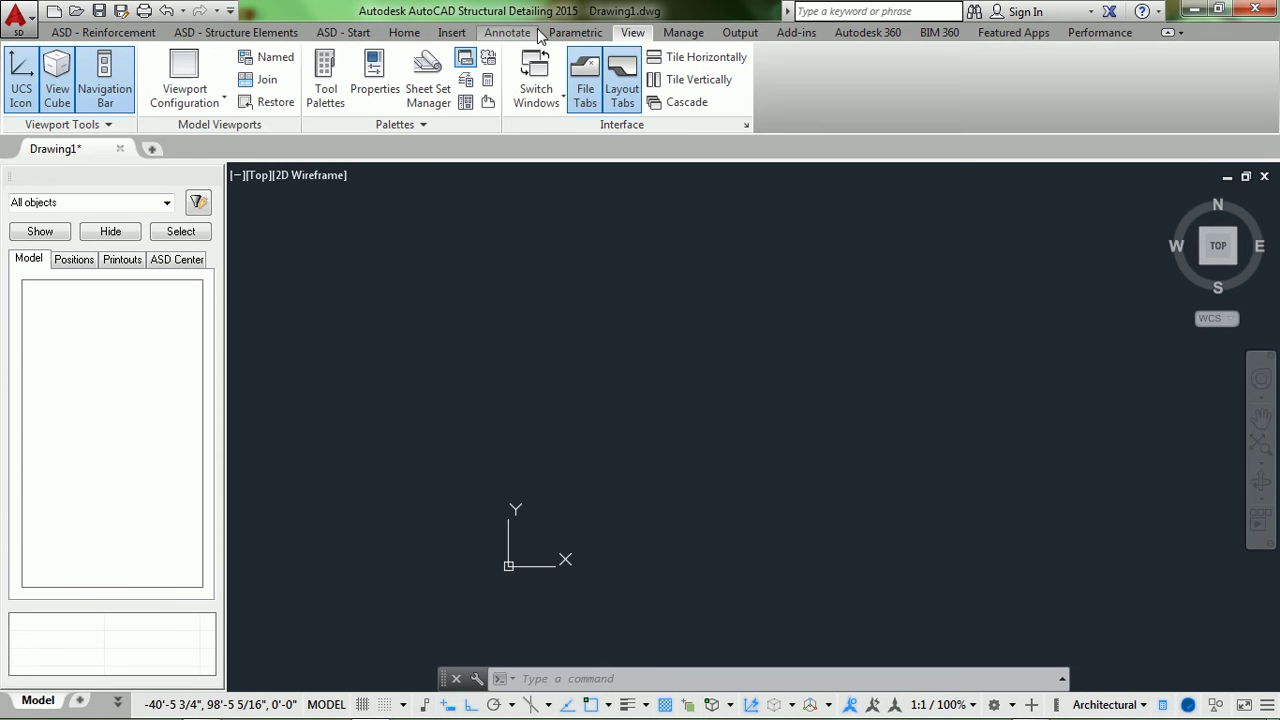
Go back through the tabs and settle on ASD - Reinforcement.
{"action": "left_click", "coordinate": [500, 33]}
{"action": "left_click", "coordinate": [452, 33]}
{"action": "left_click", "coordinate": [404, 33]}
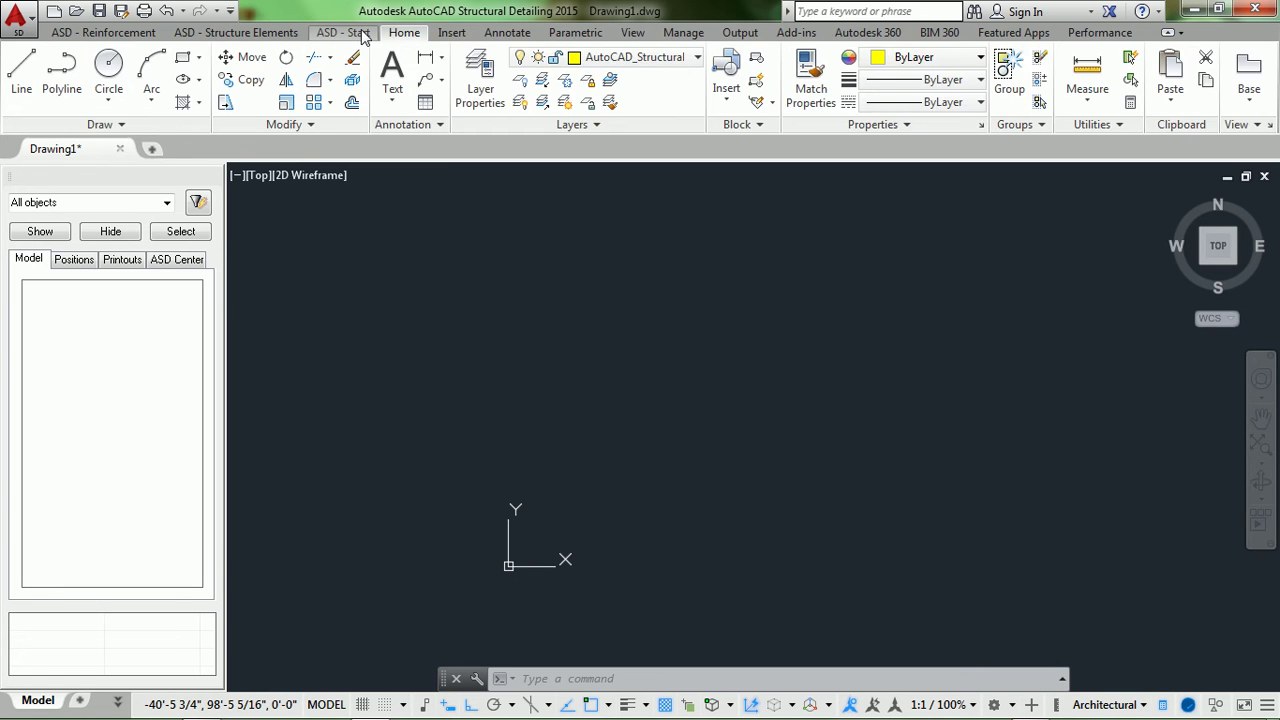
{"action": "left_click", "coordinate": [362, 35]}
{"action": "left_click", "coordinate": [288, 35]}
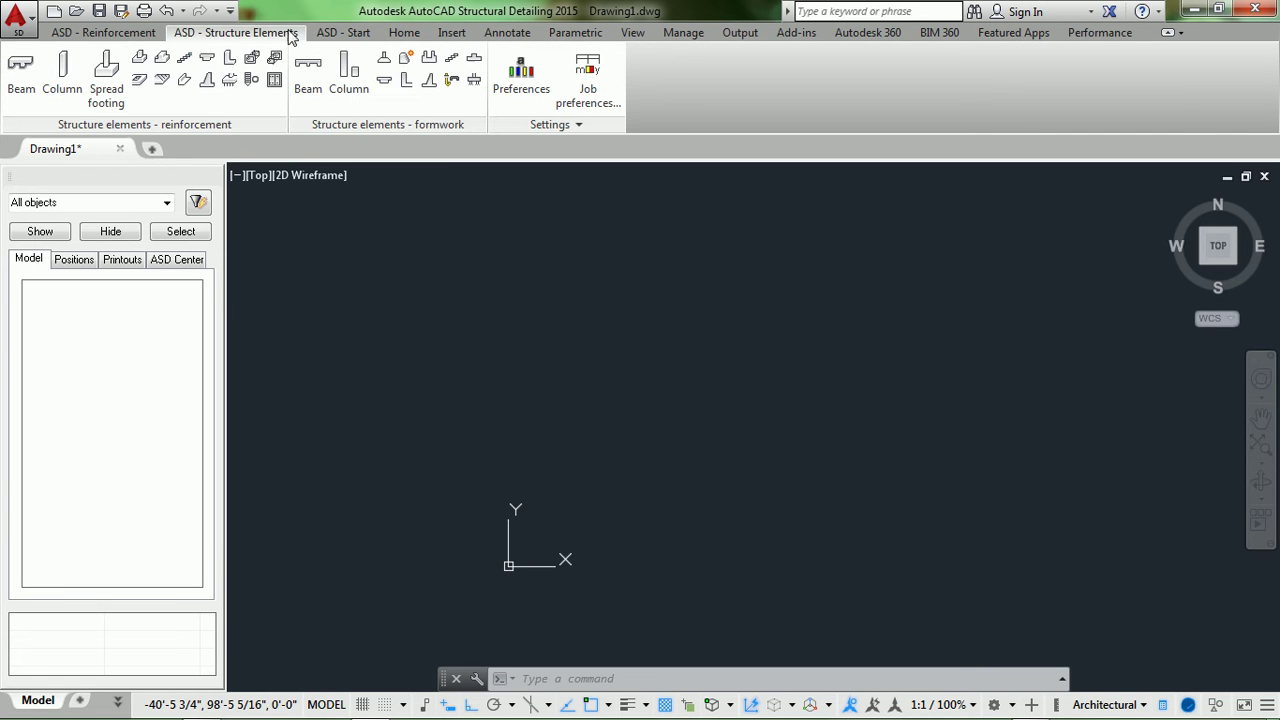
{"action": "left_click", "coordinate": [162, 34]}
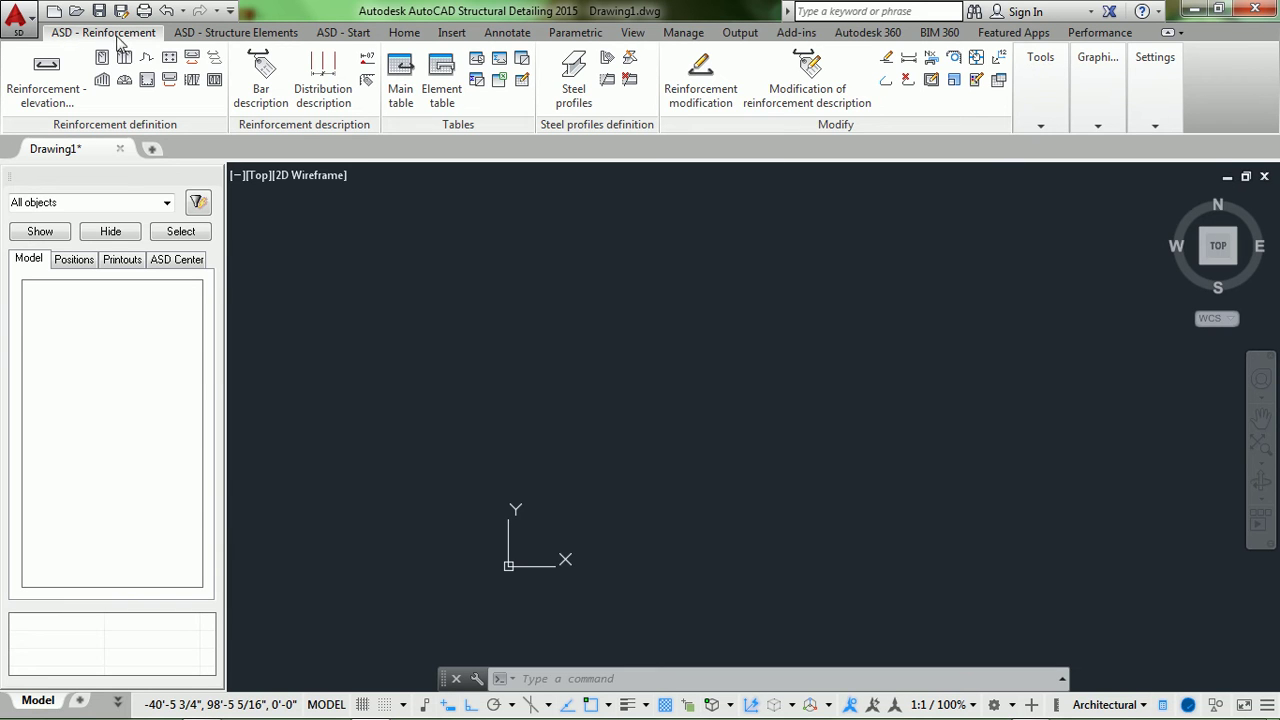
{"action": "left_click", "coordinate": [233, 33]}
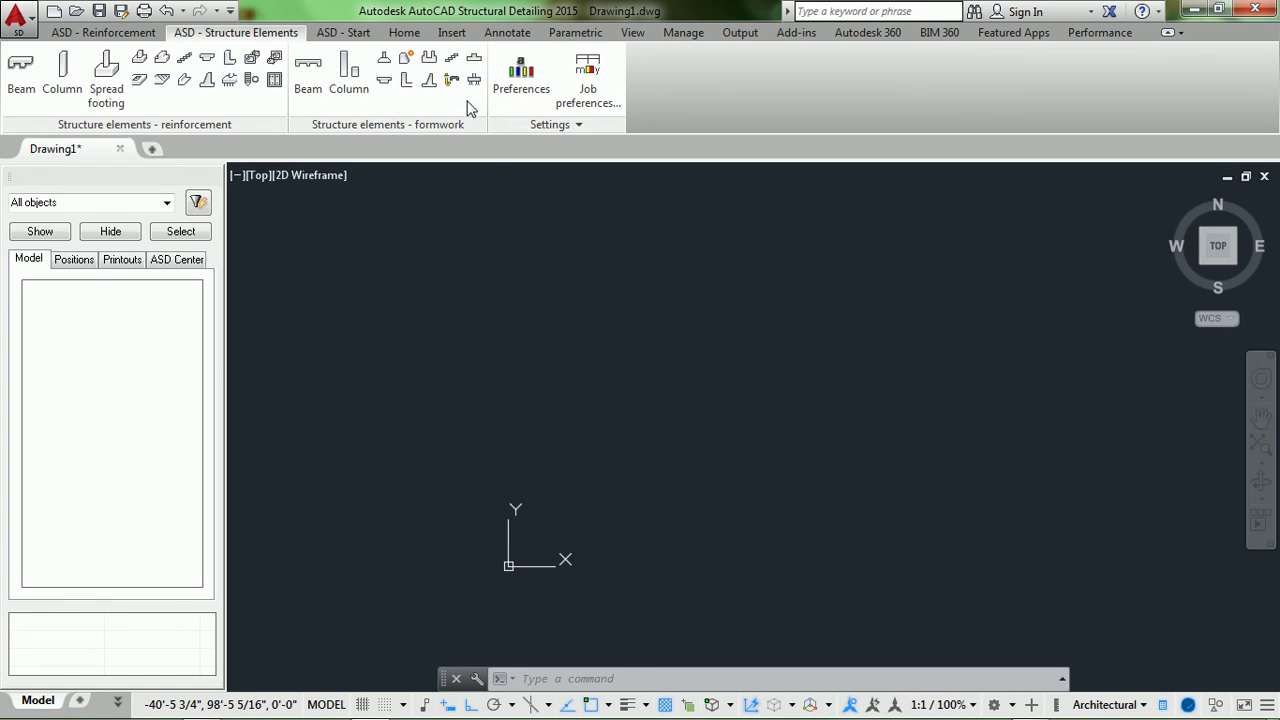
{"action": "left_click", "coordinate": [150, 33]}
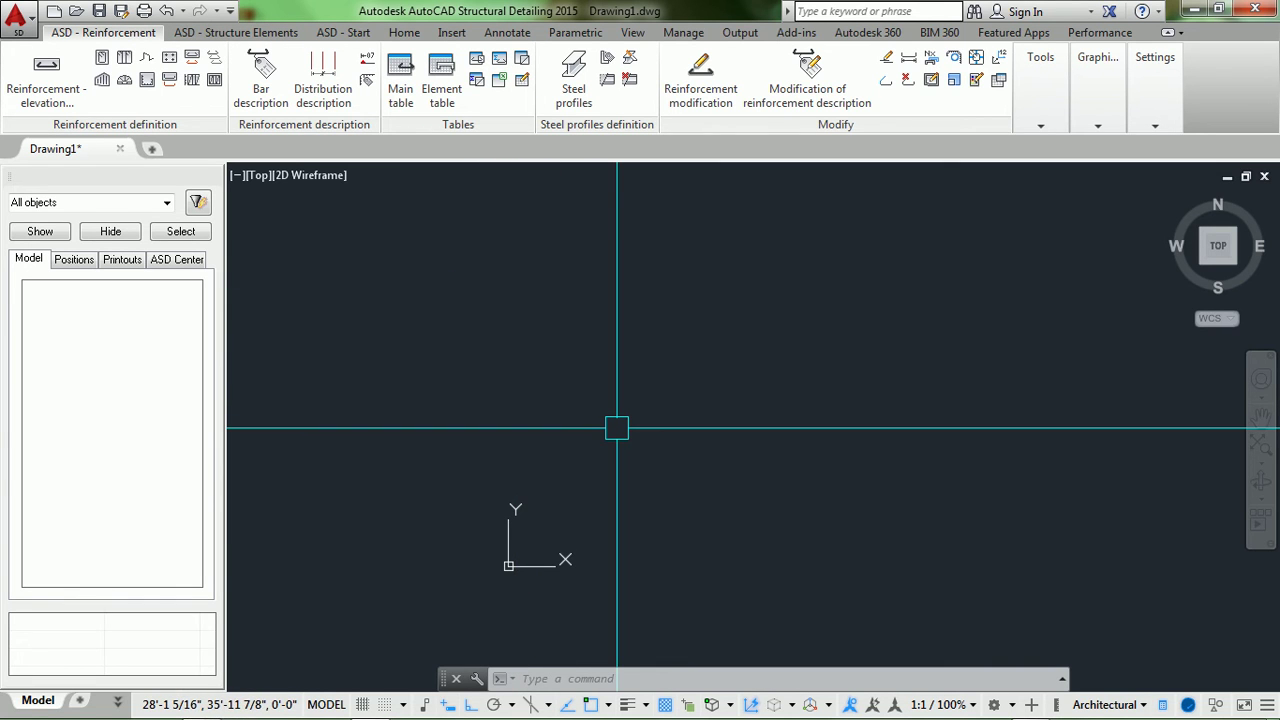
Cancel the active command and pan and zoom out on the empty drawing.
{"action": "key", "text": "Escape"}
{"action": "key", "text": "Escape"}
{"action": "key", "text": "Escape"}
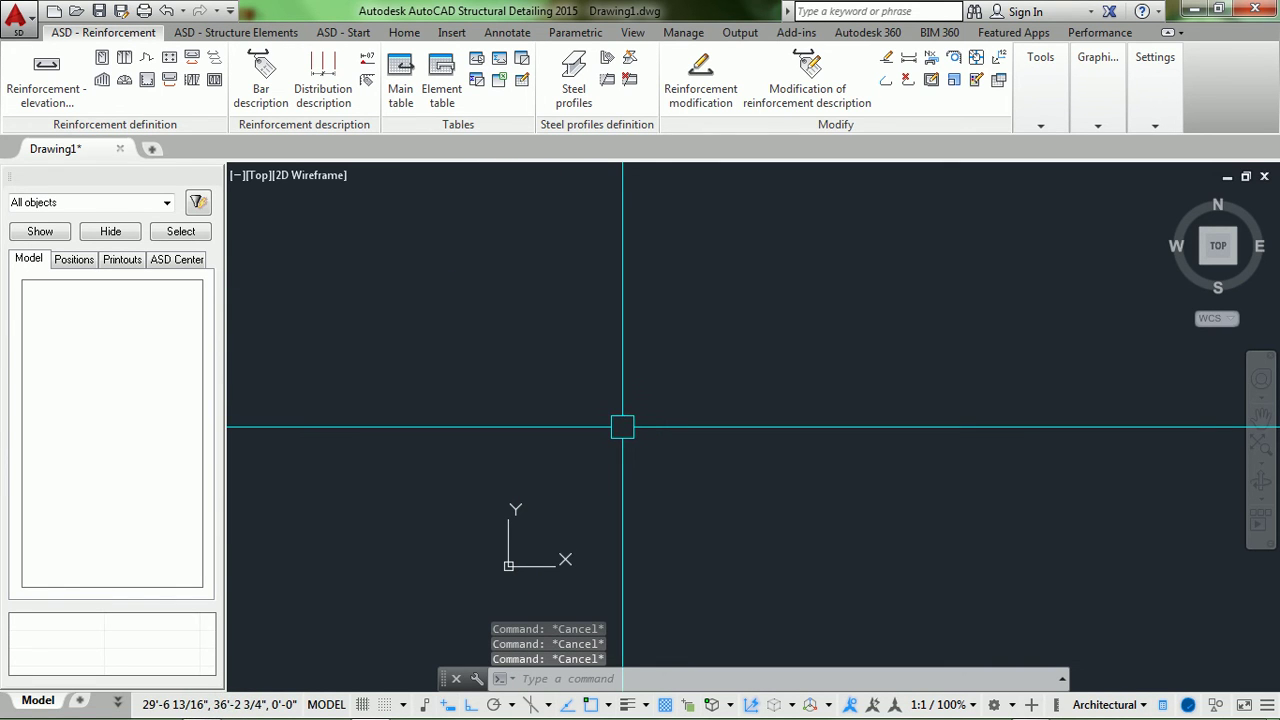
{"action": "middle_click_drag", "start_coordinate": [736, 352], "coordinate": [711, 380]}
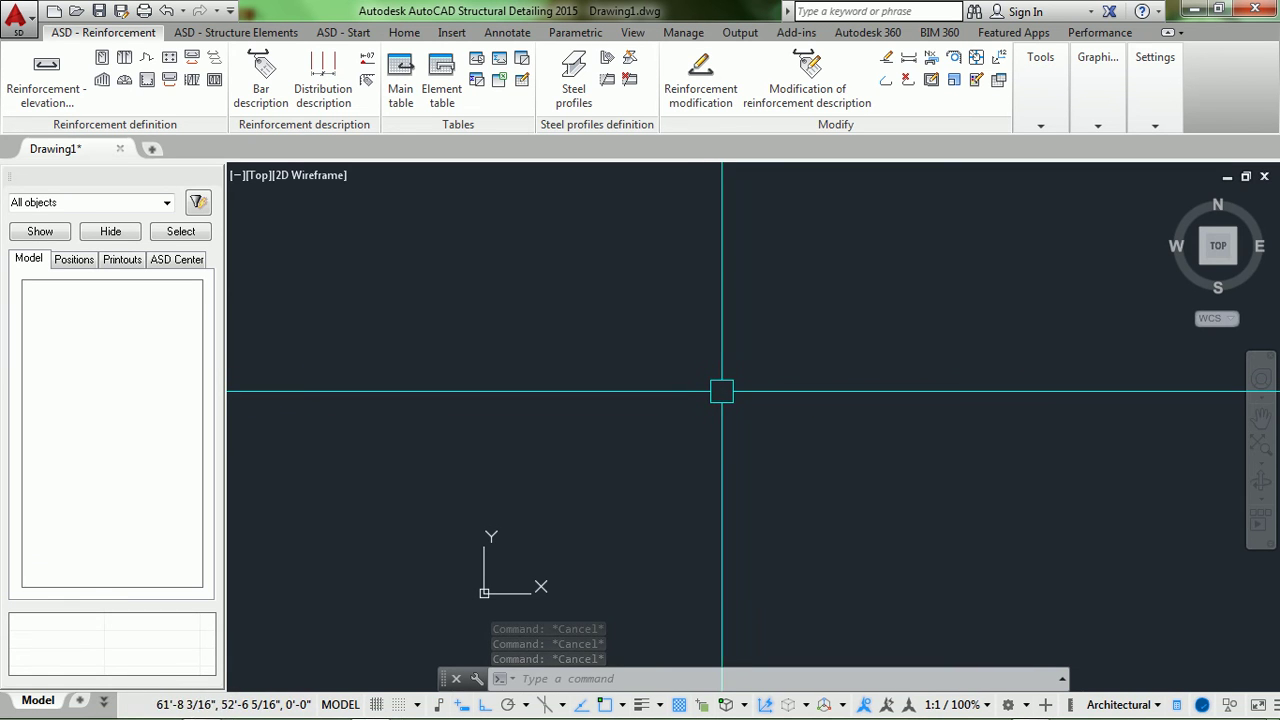
{"action": "middle_click_drag", "start_coordinate": [658, 366], "coordinate": [645, 377]}
{"action": "scroll", "coordinate": [645, 377], "scroll_direction": "down", "scroll_amount": 2}
{"action": "scroll", "coordinate": [651, 377], "scroll_direction": "down", "scroll_amount": 2}
{"action": "scroll", "coordinate": [666, 400], "scroll_direction": "down", "scroll_amount": 1}
{"action": "scroll", "coordinate": [676, 419], "scroll_direction": "down", "scroll_amount": 1}
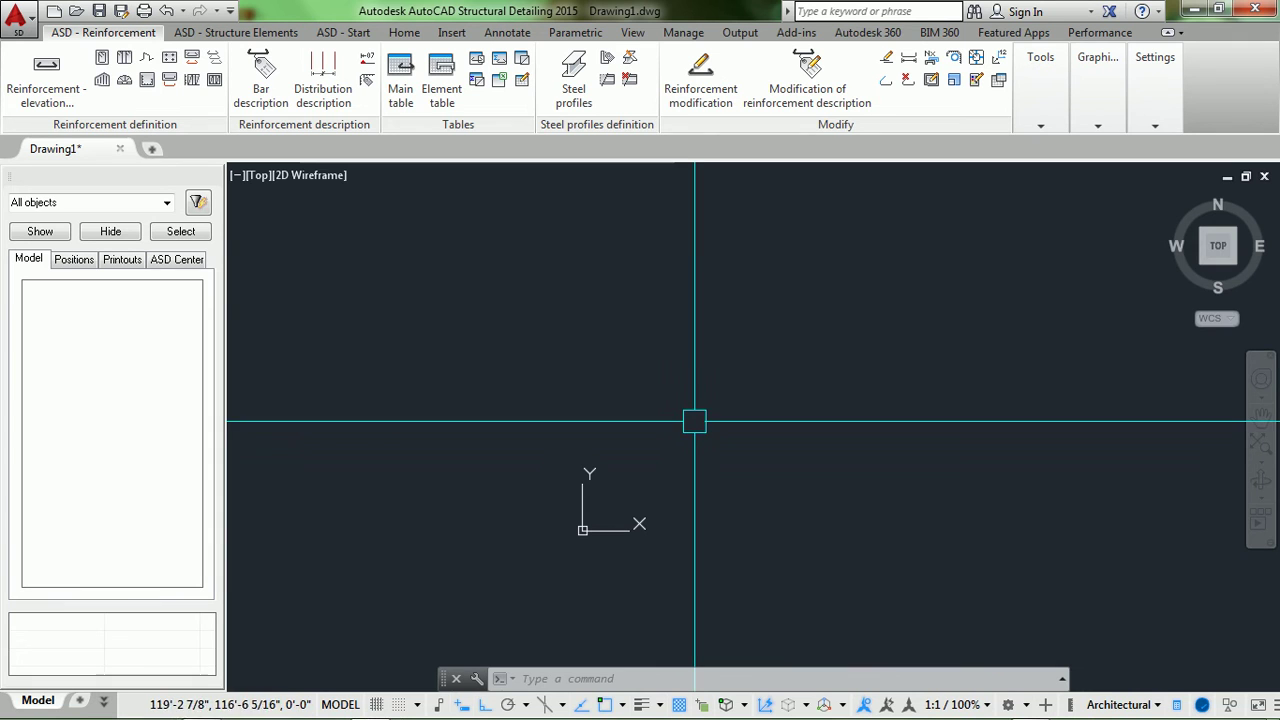
Expand the Settings panel dropdown on the ASD - Reinforcement ribbon.
{"action": "scroll", "coordinate": [785, 394], "scroll_direction": "down", "scroll_amount": 3}
{"action": "middle_click_drag", "start_coordinate": [655, 445], "coordinate": [659, 454]}
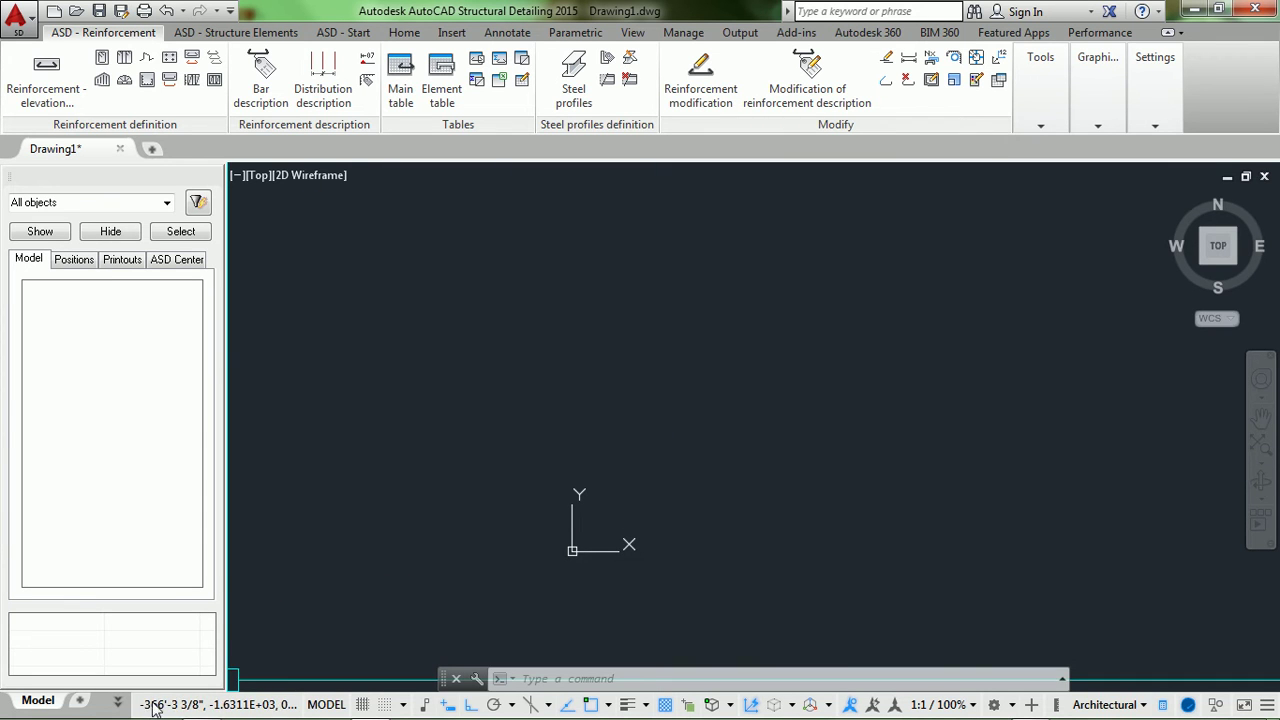
{"action": "middle_click_drag", "start_coordinate": [786, 346], "coordinate": [729, 429]}
{"action": "scroll", "coordinate": [766, 371], "scroll_direction": "down", "scroll_amount": 2}
{"action": "middle_click_drag", "start_coordinate": [766, 371], "coordinate": [688, 414]}
{"action": "scroll", "coordinate": [717, 371], "scroll_direction": "down", "scroll_amount": 1}
{"action": "middle_click_drag", "start_coordinate": [717, 371], "coordinate": [697, 394]}
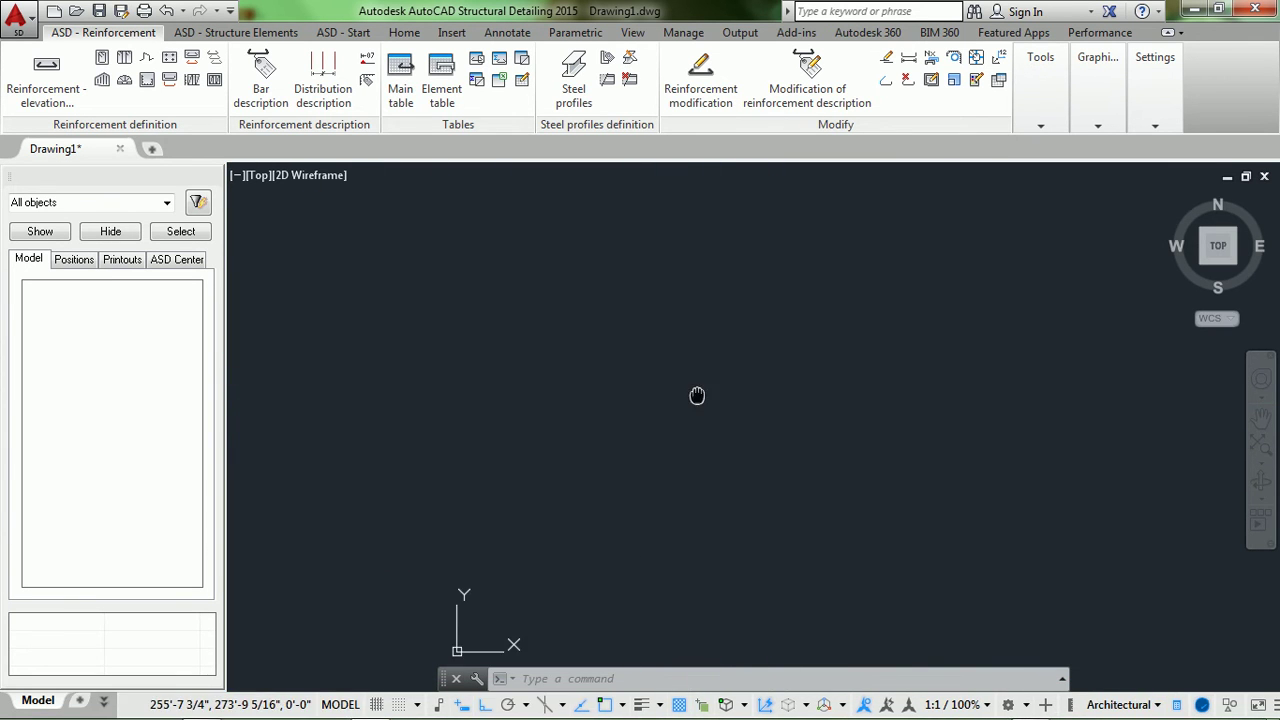
{"action": "scroll", "coordinate": [717, 370], "scroll_direction": "down", "scroll_amount": 1}
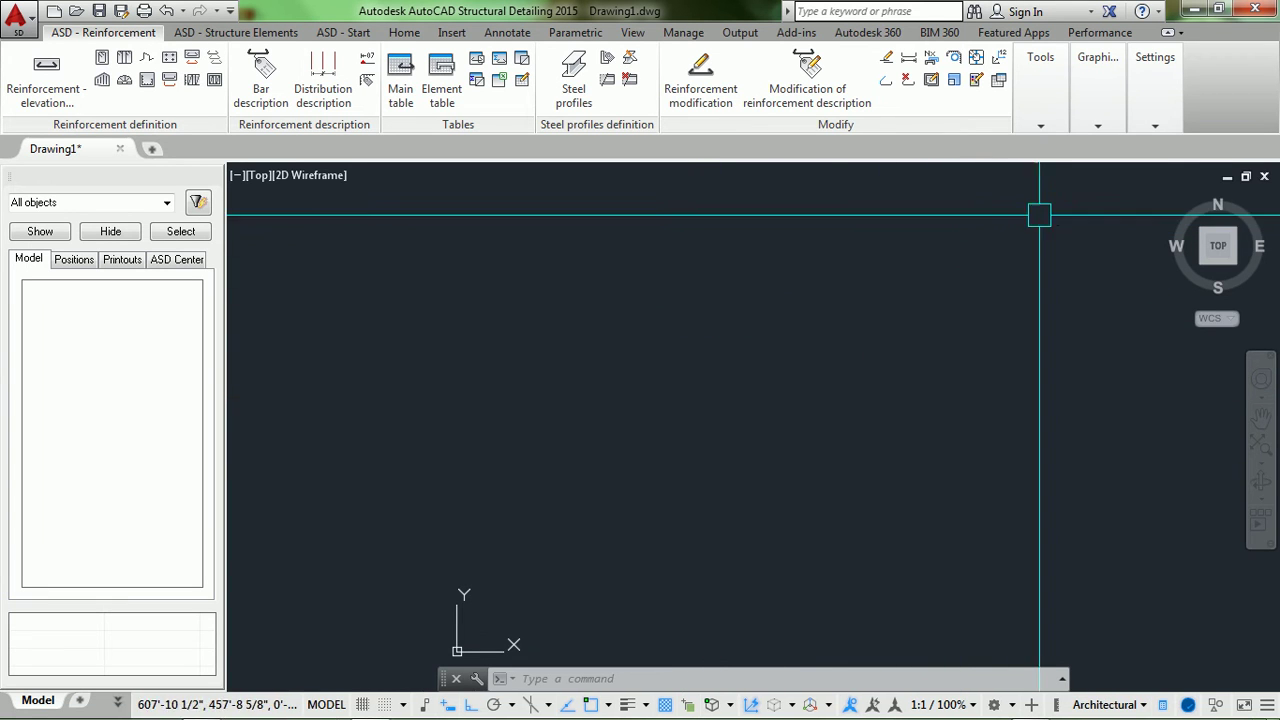
{"action": "left_click", "coordinate": [1155, 128]}
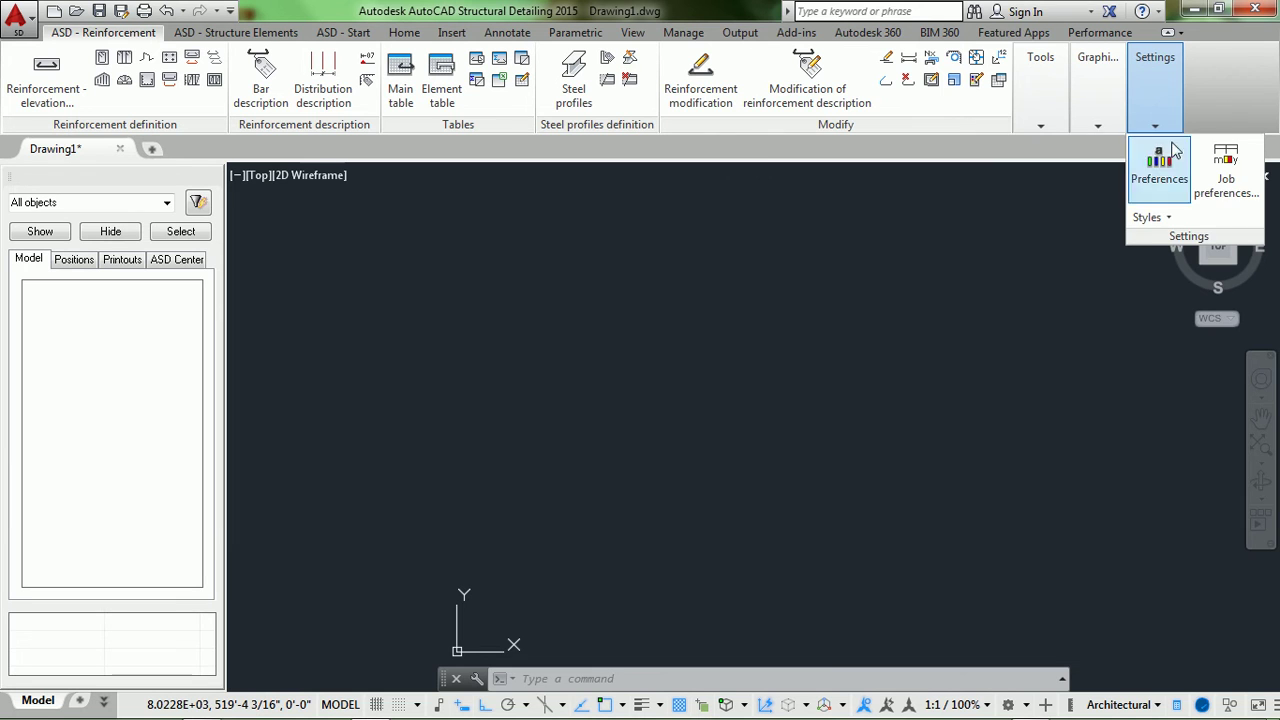
{"action": "left_click", "coordinate": [1222, 168]}
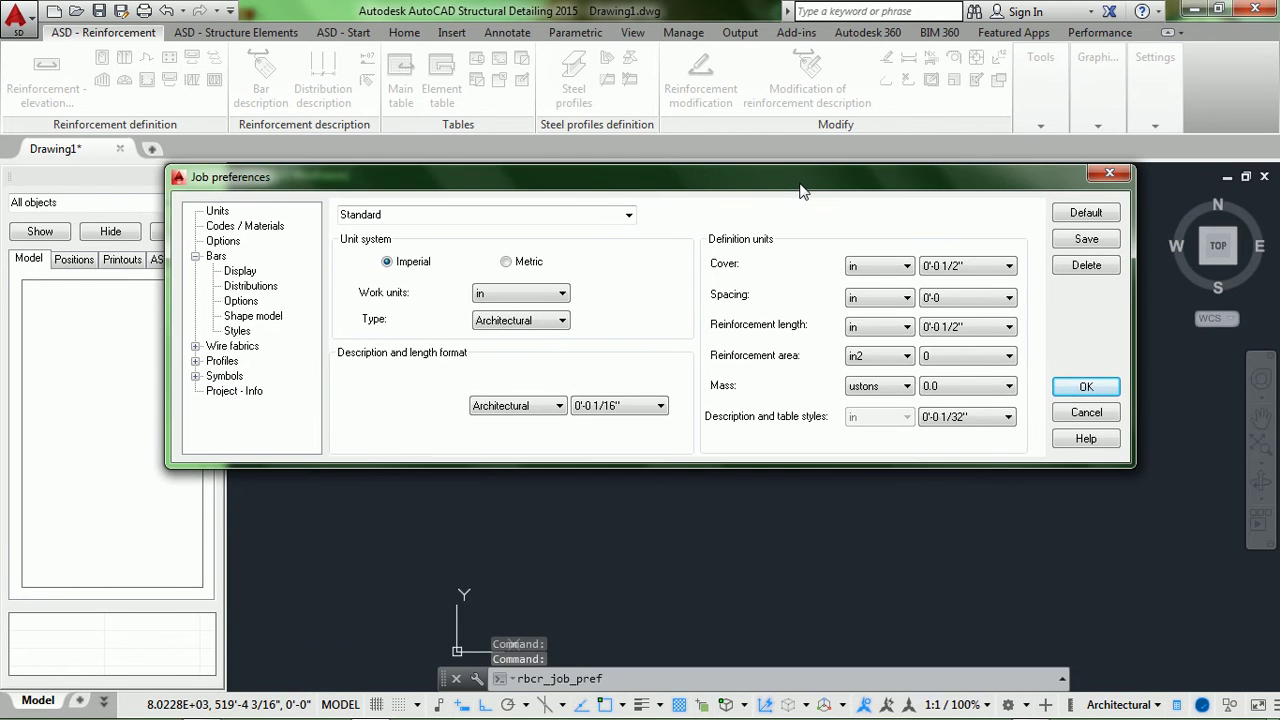
{"action": "mouse_move", "coordinate": [596, 165]}
{"action": "left_mouse_down"}
{"action": "mouse_move", "coordinate": [569, 179]}
{"action": "mouse_move", "coordinate": [595, 176]}
{"action": "left_mouse_up"}
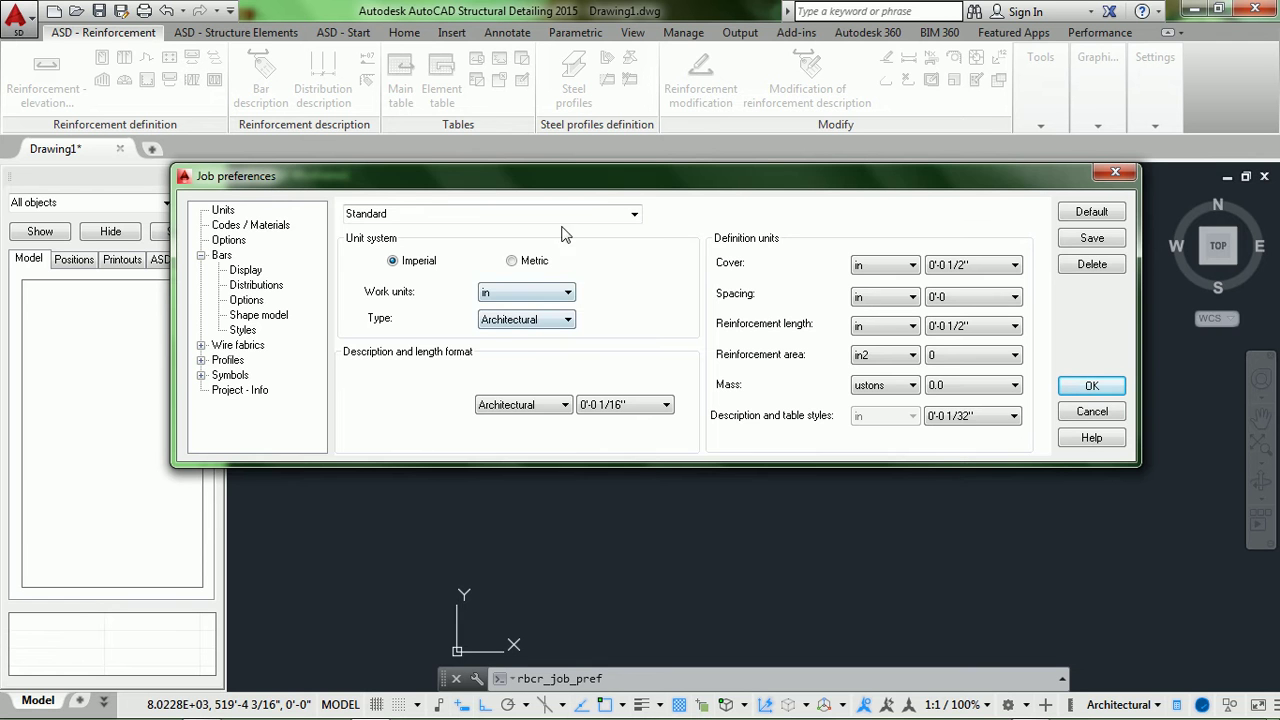
{"action": "mouse_move", "coordinate": [621, 186]}
{"action": "left_mouse_down"}
{"action": "mouse_move", "coordinate": [605, 228]}
{"action": "mouse_move", "coordinate": [637, 199]}
{"action": "left_mouse_up"}
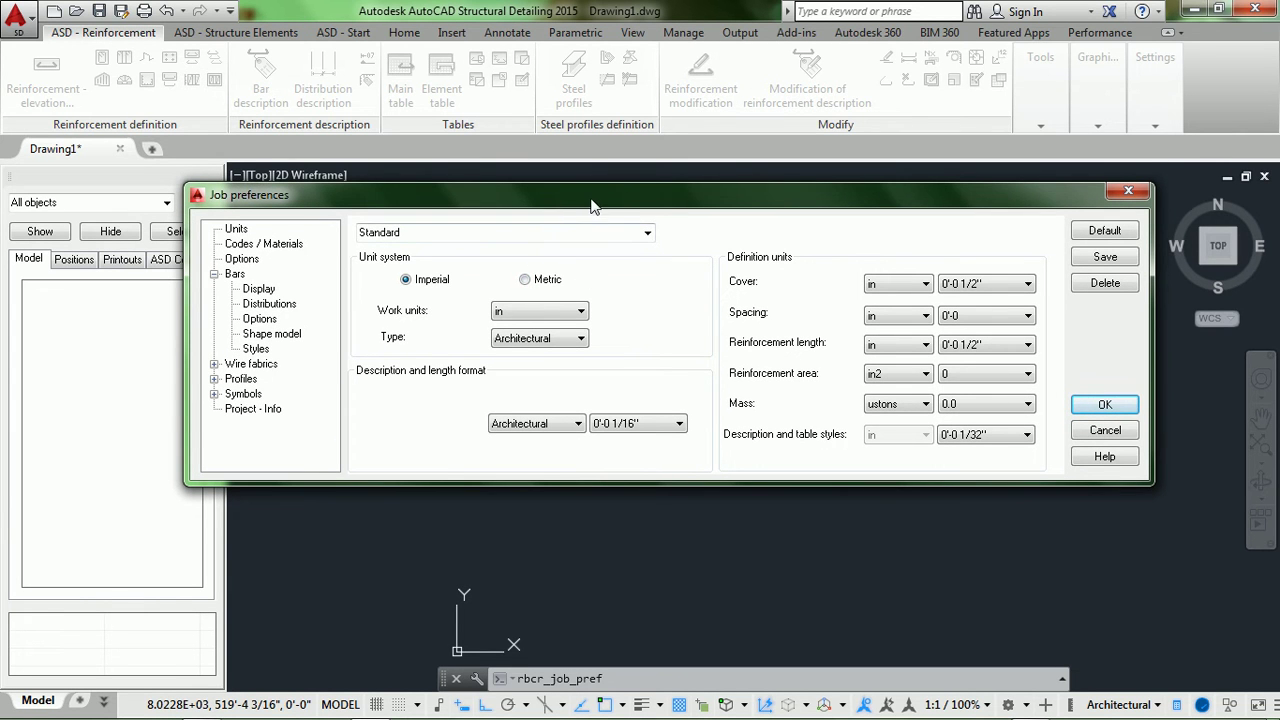
{"action": "left_click_drag", "start_coordinate": [591, 205], "coordinate": [609, 185]}
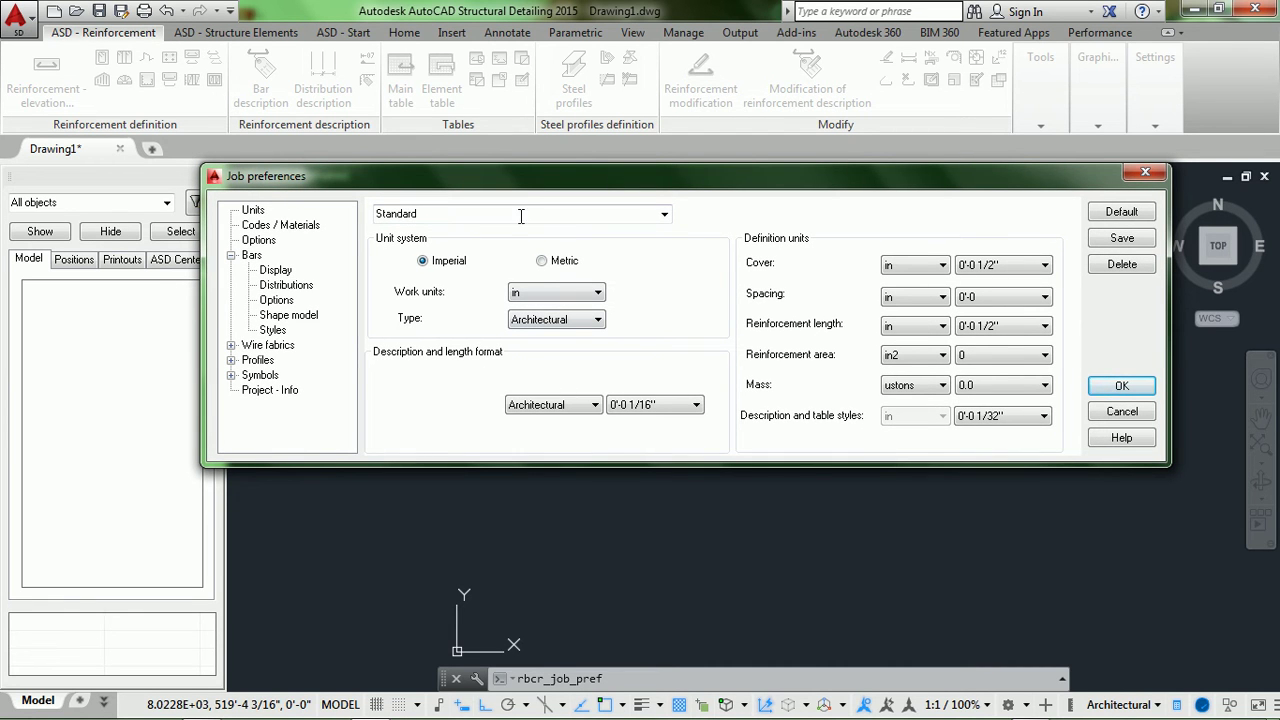
{"action": "mouse_move", "coordinate": [548, 179]}
{"action": "left_mouse_down"}
{"action": "mouse_move", "coordinate": [512, 181]}
{"action": "mouse_move", "coordinate": [529, 180]}
{"action": "left_mouse_up"}
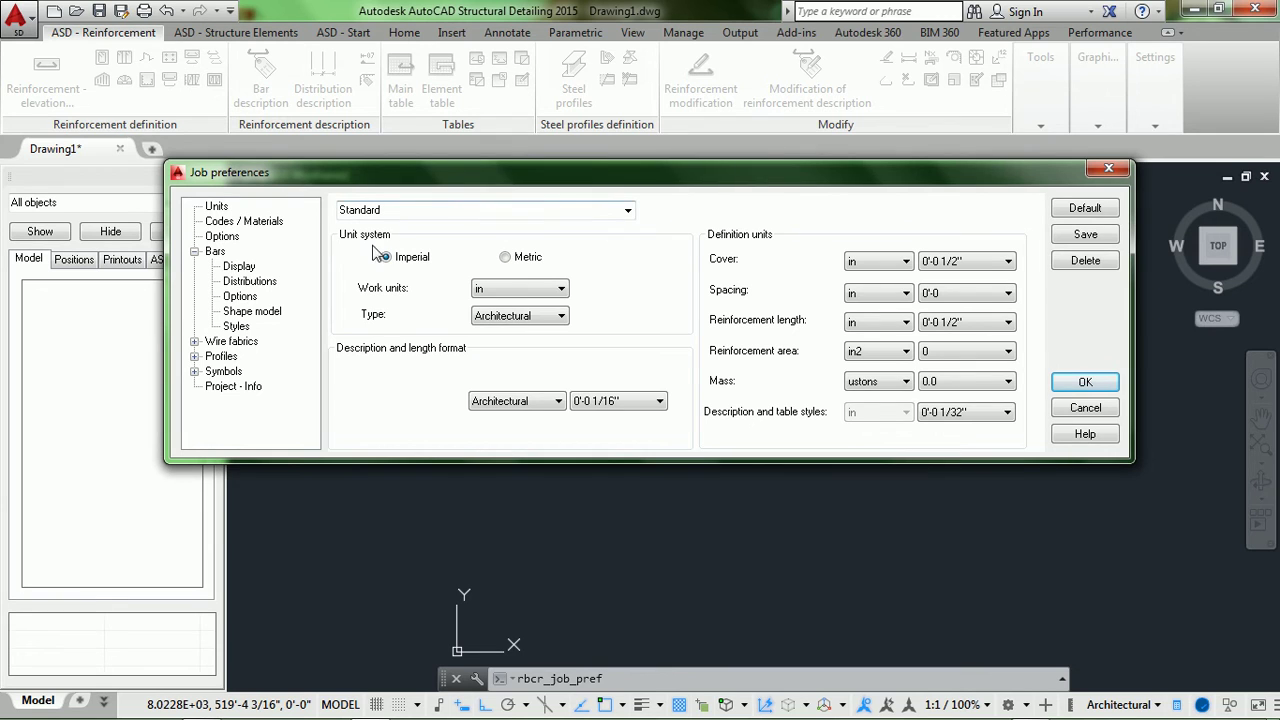
{"action": "left_click", "coordinate": [218, 207]}
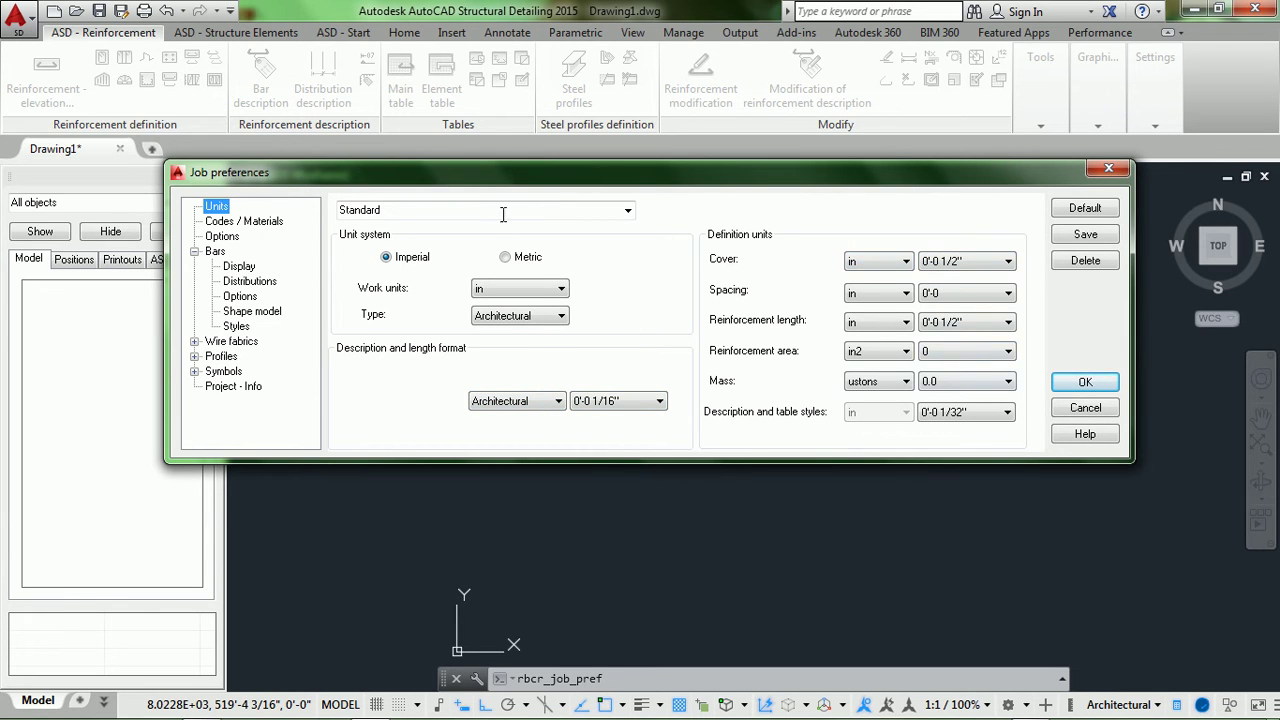
{"action": "mouse_move", "coordinate": [517, 185]}
{"action": "left_mouse_down"}
{"action": "mouse_move", "coordinate": [557, 236]}
{"action": "mouse_move", "coordinate": [517, 196]}
{"action": "left_mouse_up"}
Switch to metric units with 0 precision for lengths under and over 1.0 m.
{"action": "left_click", "coordinate": [523, 276]}
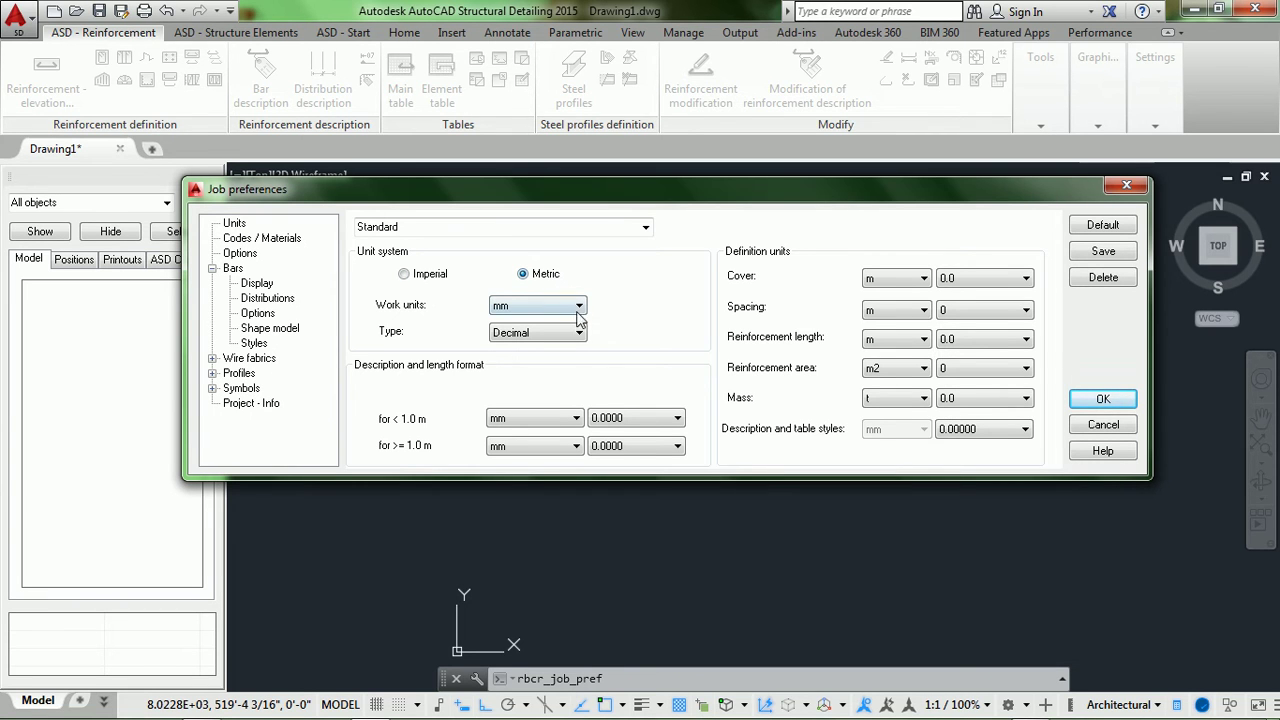
{"action": "left_click", "coordinate": [554, 424]}
{"action": "left_click", "coordinate": [554, 424]}
{"action": "left_click", "coordinate": [637, 420]}
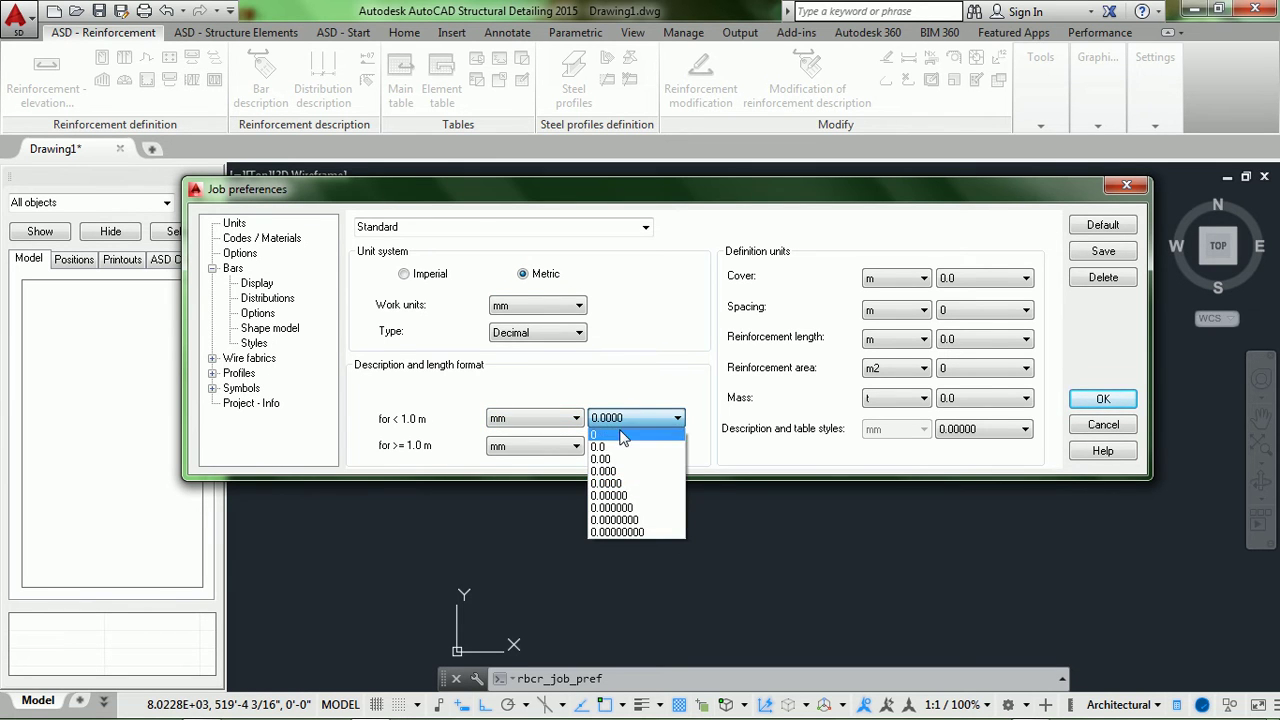
{"action": "left_click", "coordinate": [622, 433]}
{"action": "left_click", "coordinate": [625, 446]}
{"action": "left_click", "coordinate": [625, 465]}
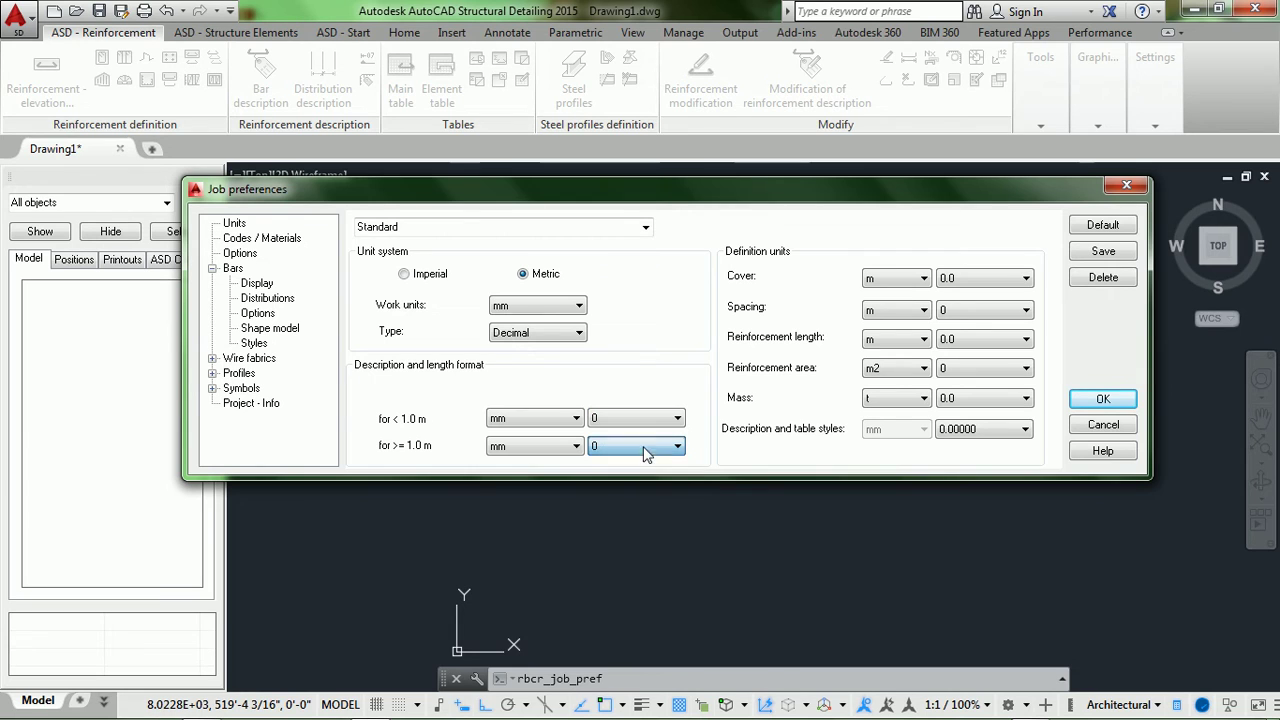
Set cover, spacing and length to mm, area to mm2 and mass to kg.
{"action": "left_click", "coordinate": [912, 285]}
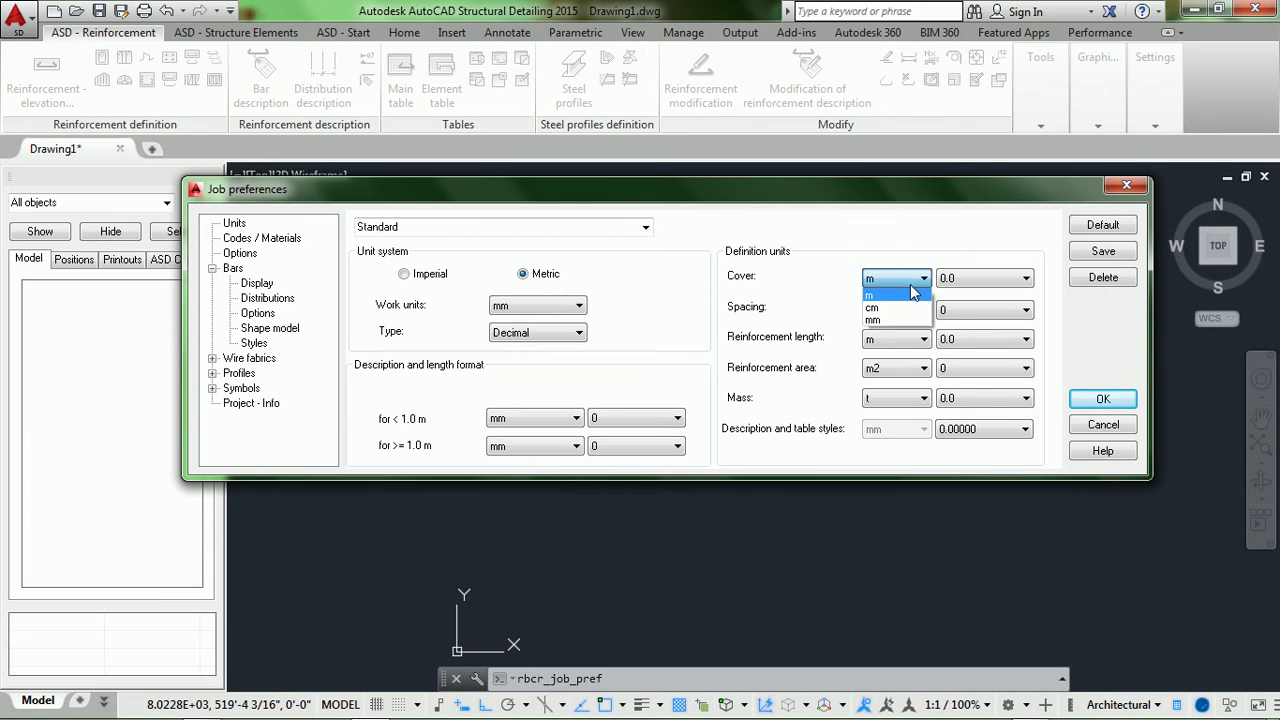
{"action": "left_click", "coordinate": [895, 320]}
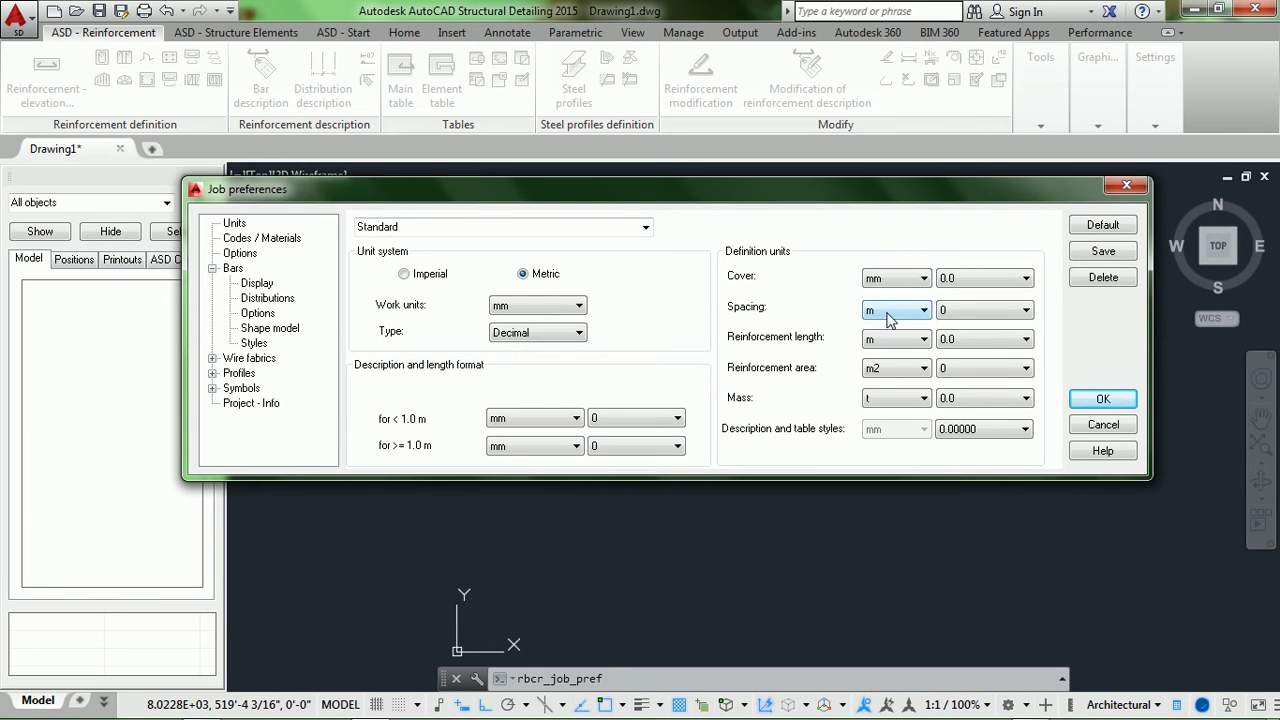
{"action": "left_click", "coordinate": [889, 318]}
{"action": "left_click", "coordinate": [895, 346]}
{"action": "left_click", "coordinate": [902, 341]}
{"action": "left_click", "coordinate": [901, 381]}
{"action": "left_click", "coordinate": [903, 369]}
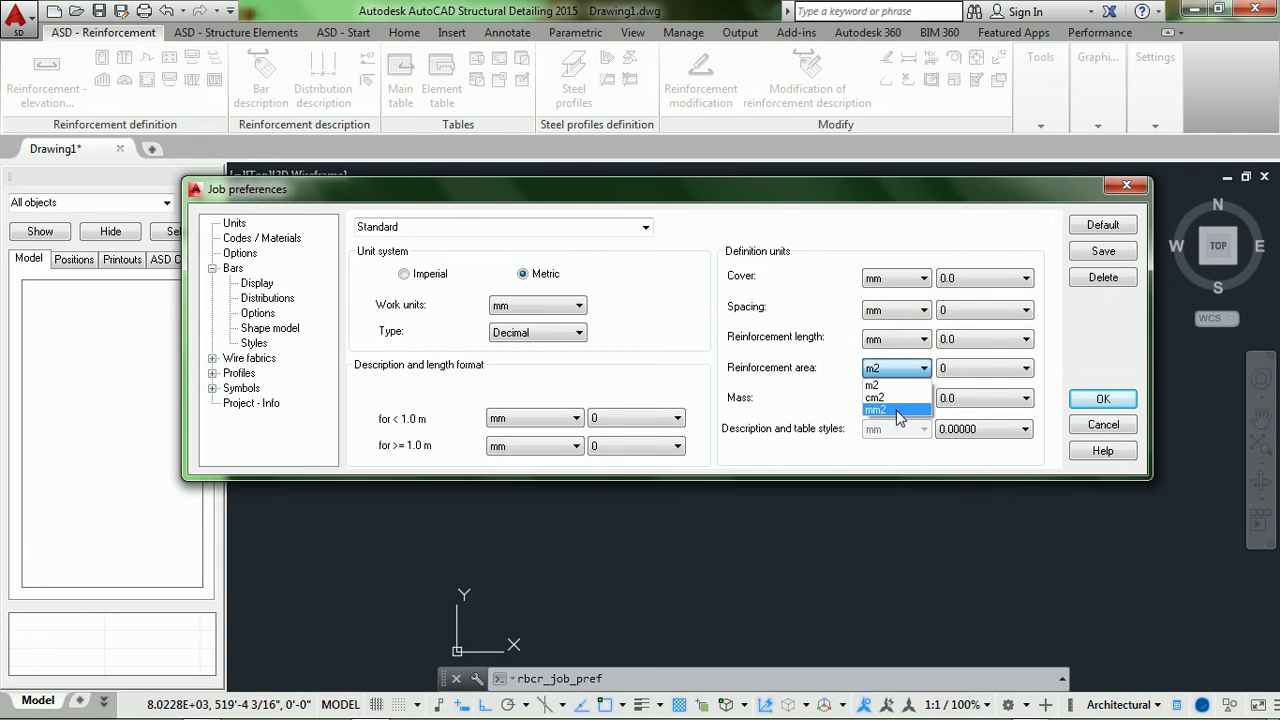
{"action": "left_click", "coordinate": [898, 409]}
{"action": "left_click", "coordinate": [899, 401]}
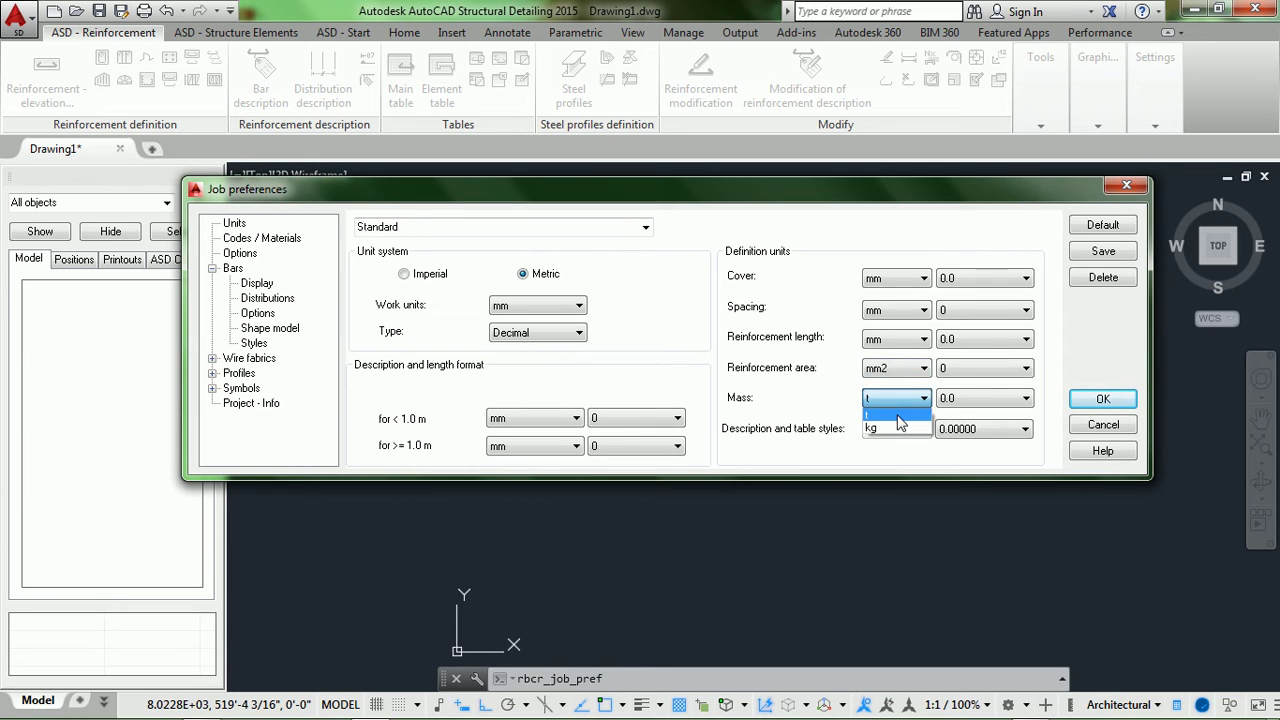
{"action": "left_click", "coordinate": [899, 430]}
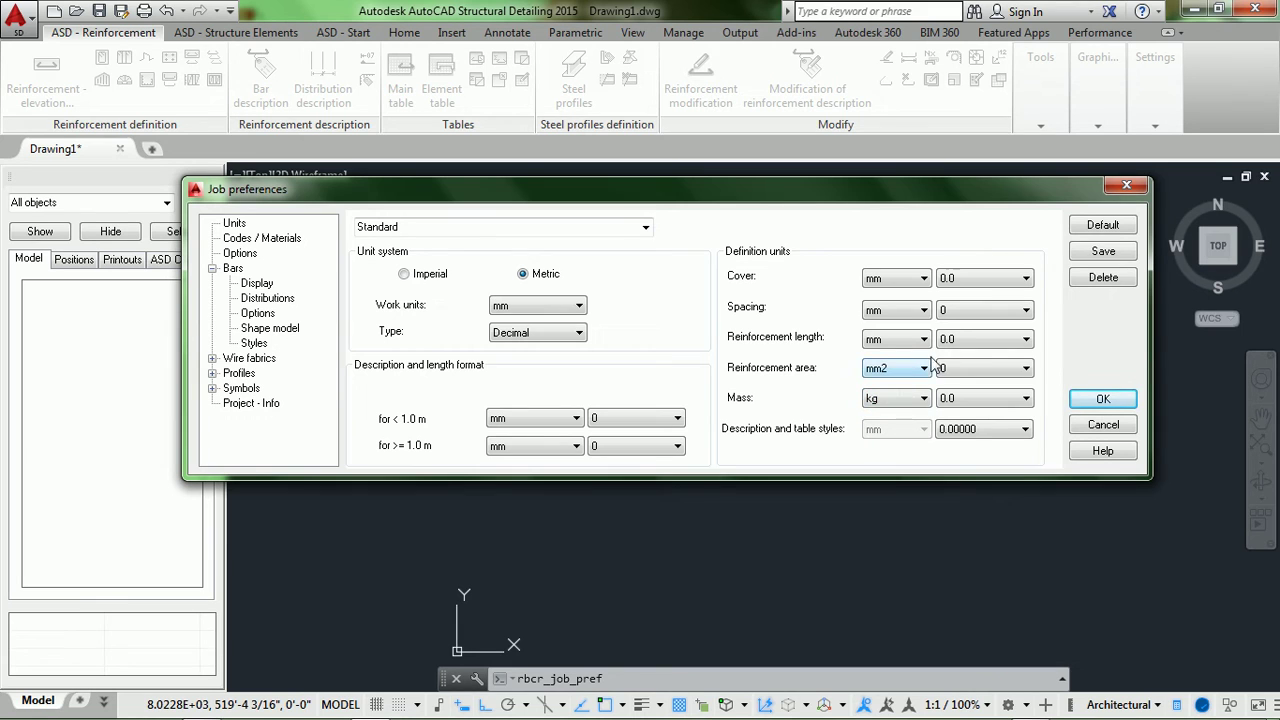
Set cover and length precision to 0 and save the unit preferences.
{"action": "left_click", "coordinate": [975, 285]}
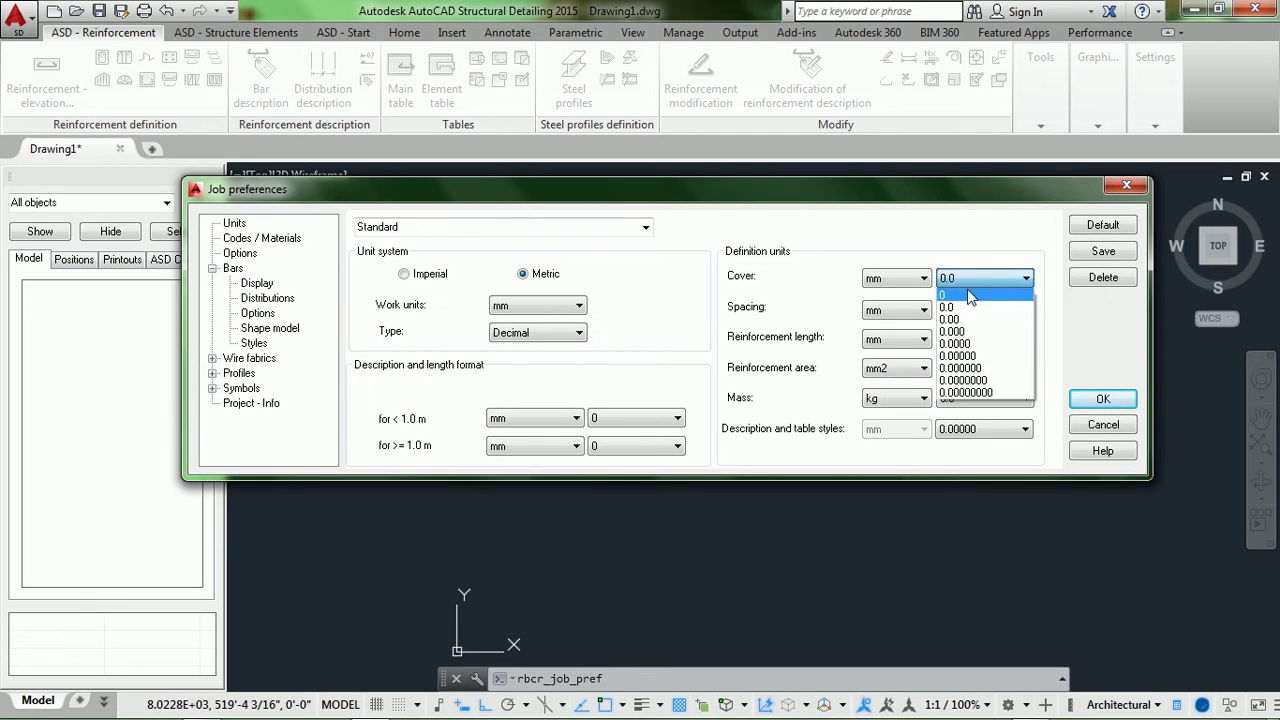
{"action": "left_click", "coordinate": [964, 298]}
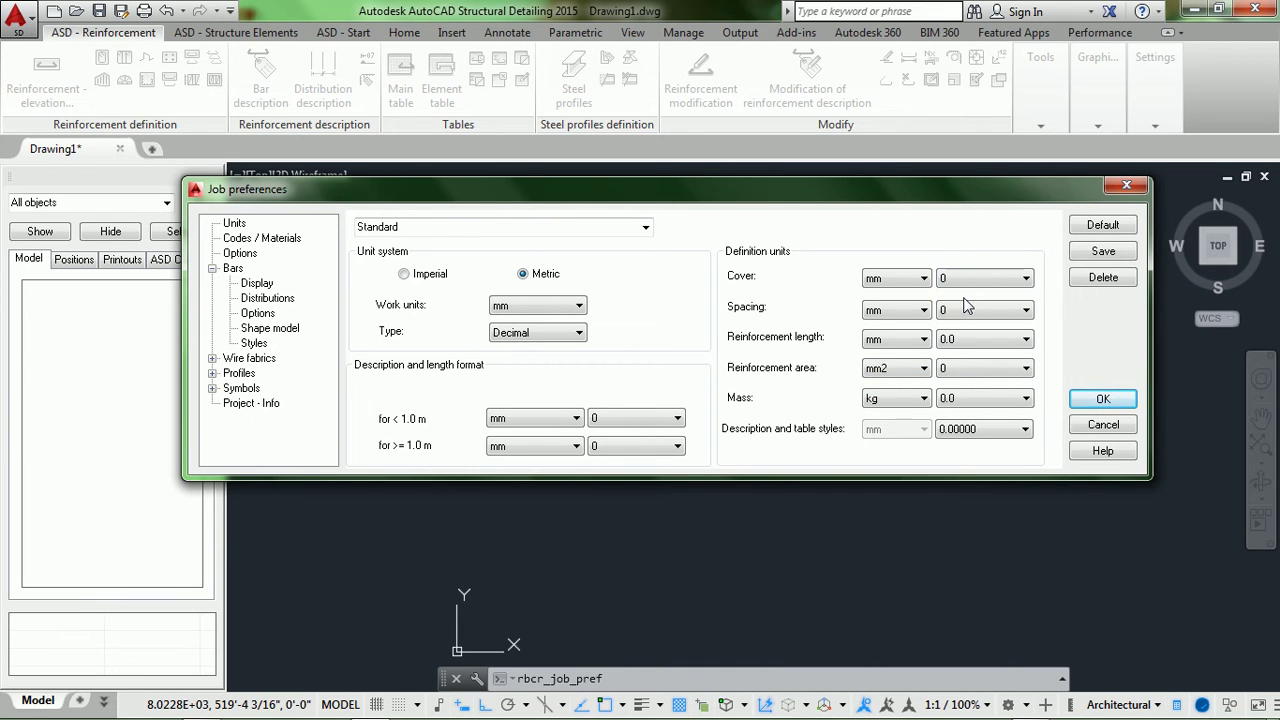
{"action": "left_click", "coordinate": [985, 341]}
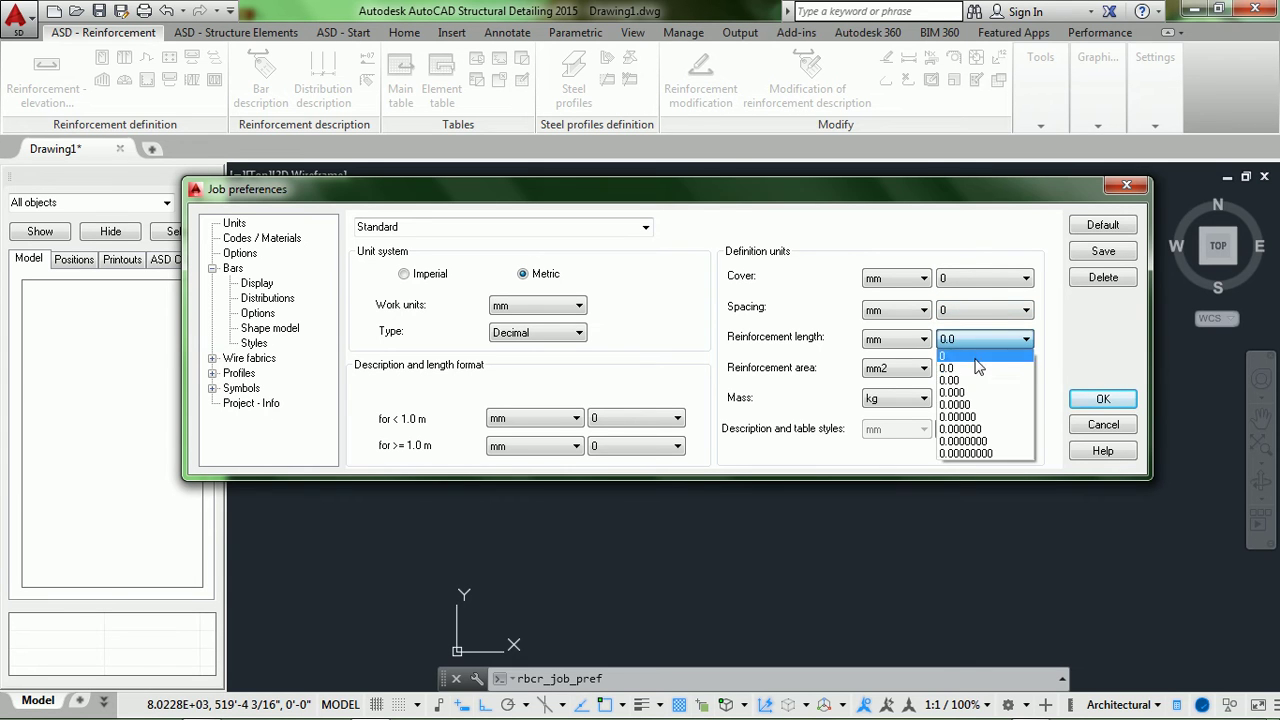
{"action": "left_click", "coordinate": [992, 358]}
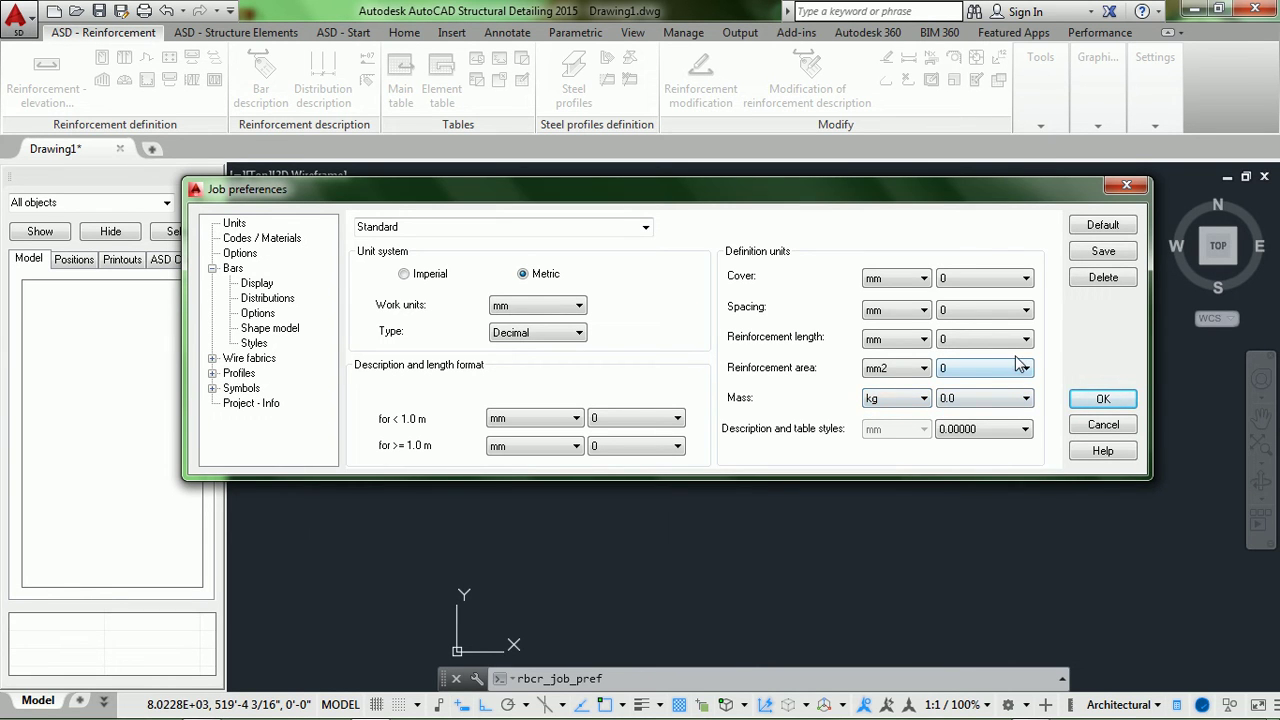
{"action": "left_click", "coordinate": [1106, 258]}
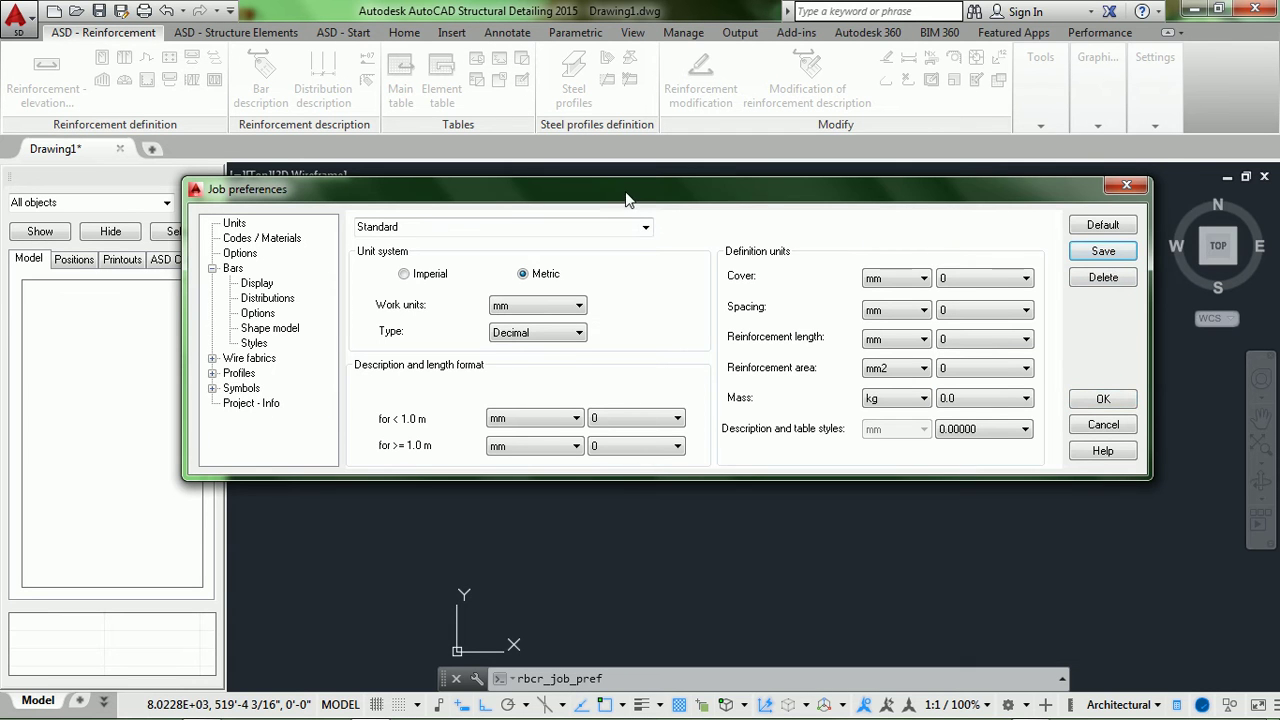
{"action": "left_click_drag", "start_coordinate": [630, 195], "coordinate": [645, 187]}
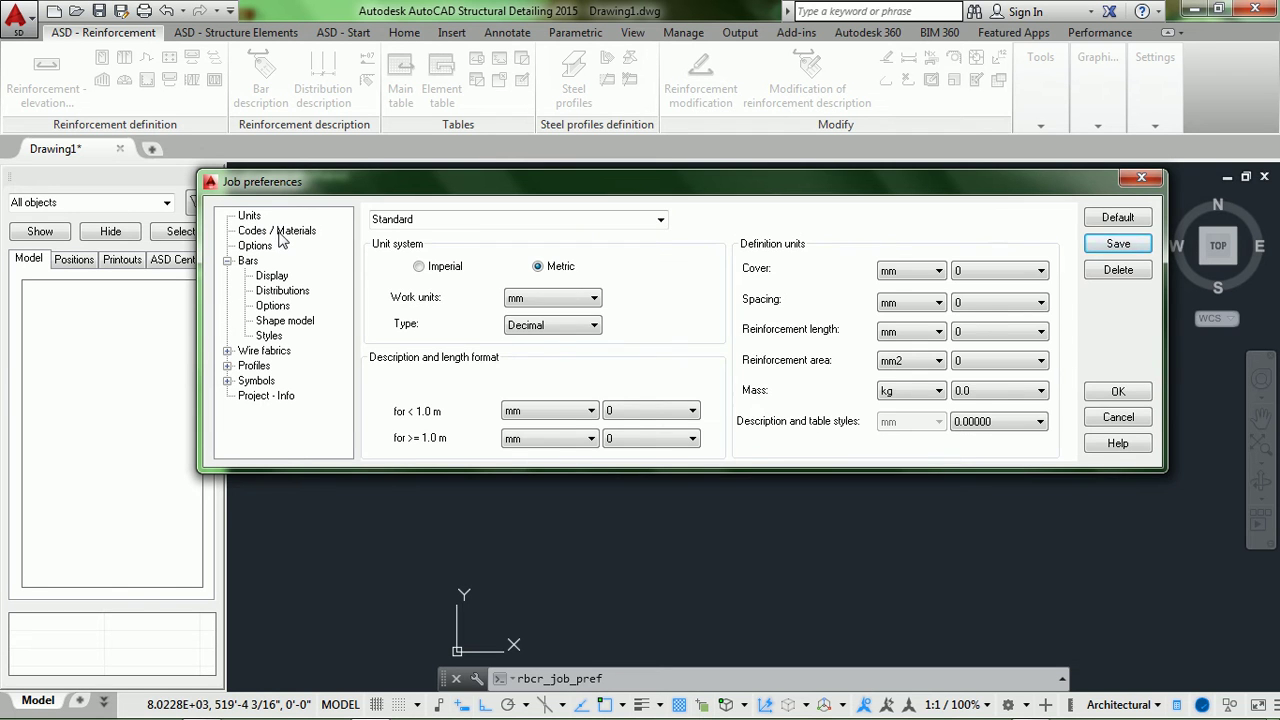
{"action": "left_click", "coordinate": [280, 232]}
Choose ACI 318-08 METRIC from the RC design code list.
{"action": "left_click_drag", "start_coordinate": [566, 182], "coordinate": [534, 128]}
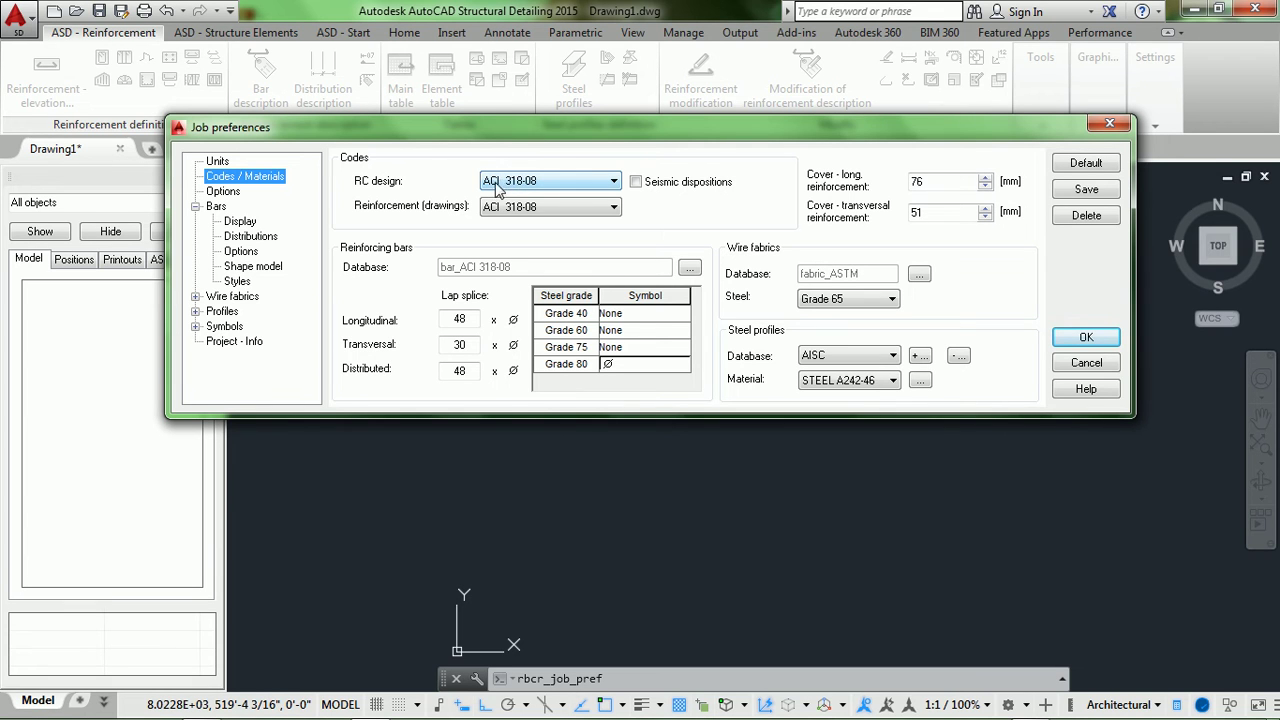
{"action": "left_click", "coordinate": [546, 190]}
{"action": "left_click", "coordinate": [556, 164]}
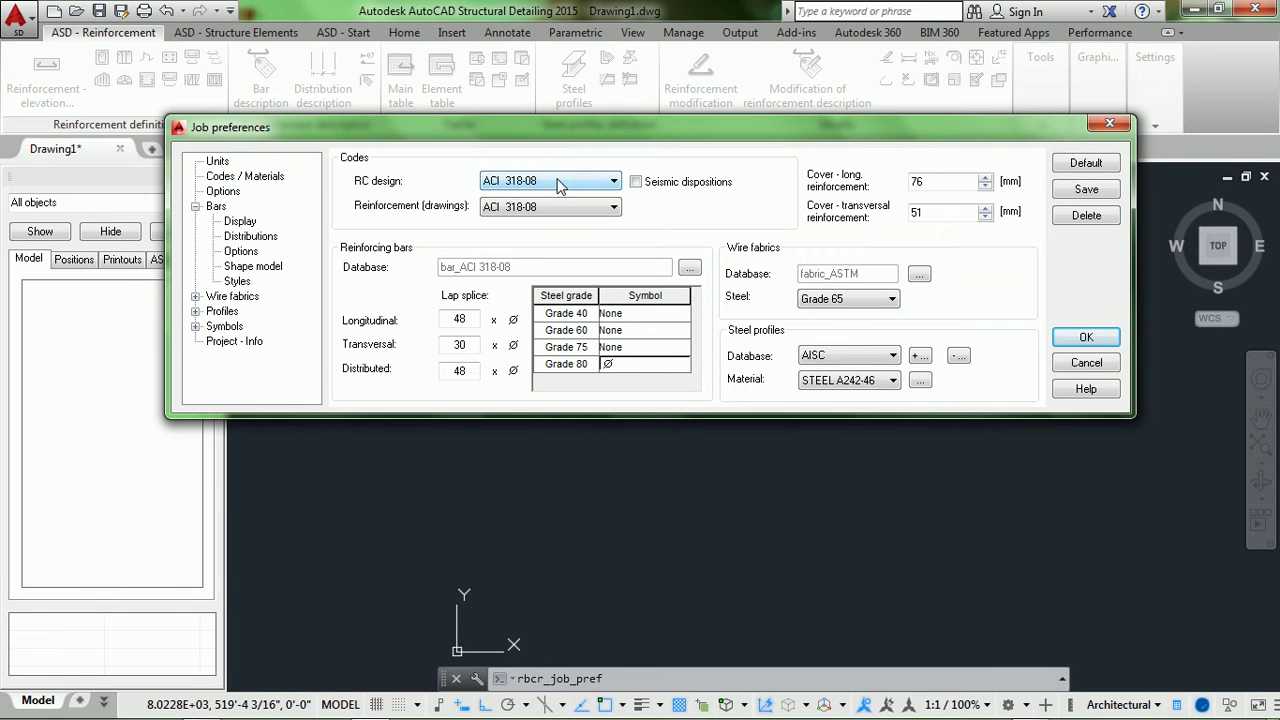
{"action": "left_click", "coordinate": [558, 187]}
{"action": "left_click", "coordinate": [566, 183]}
{"action": "left_click", "coordinate": [570, 185]}
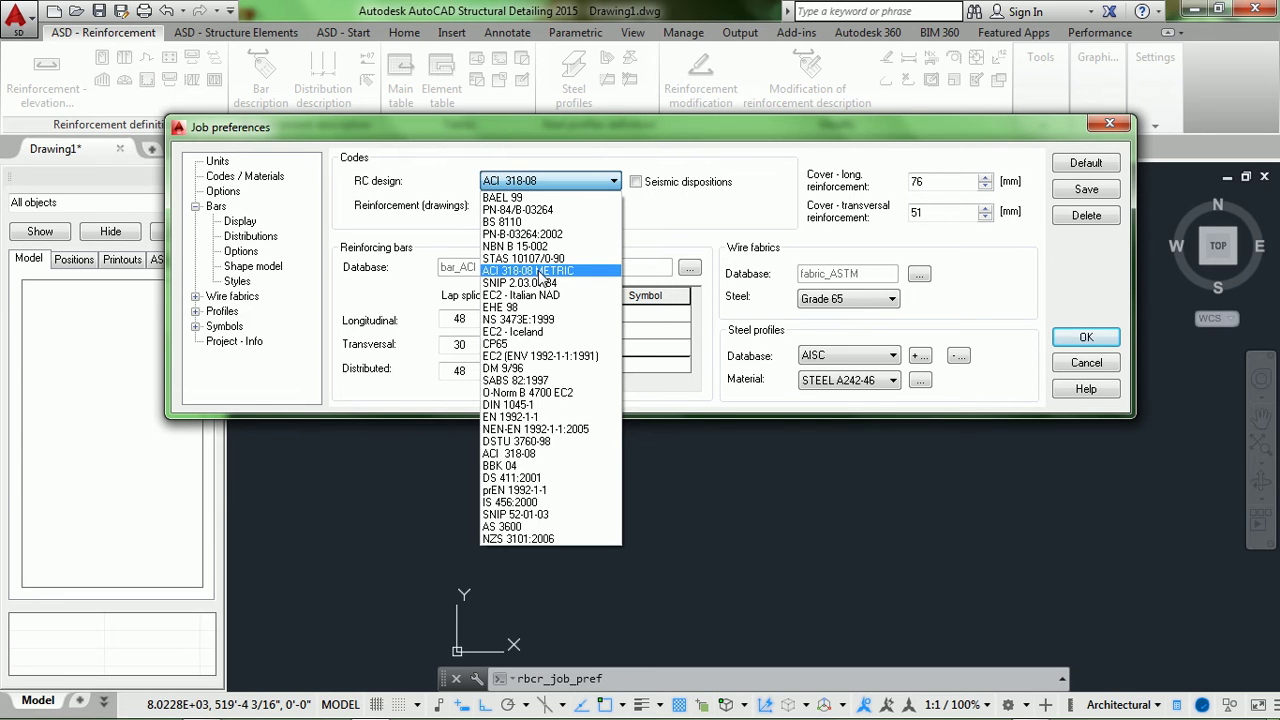
{"action": "left_click", "coordinate": [538, 270]}
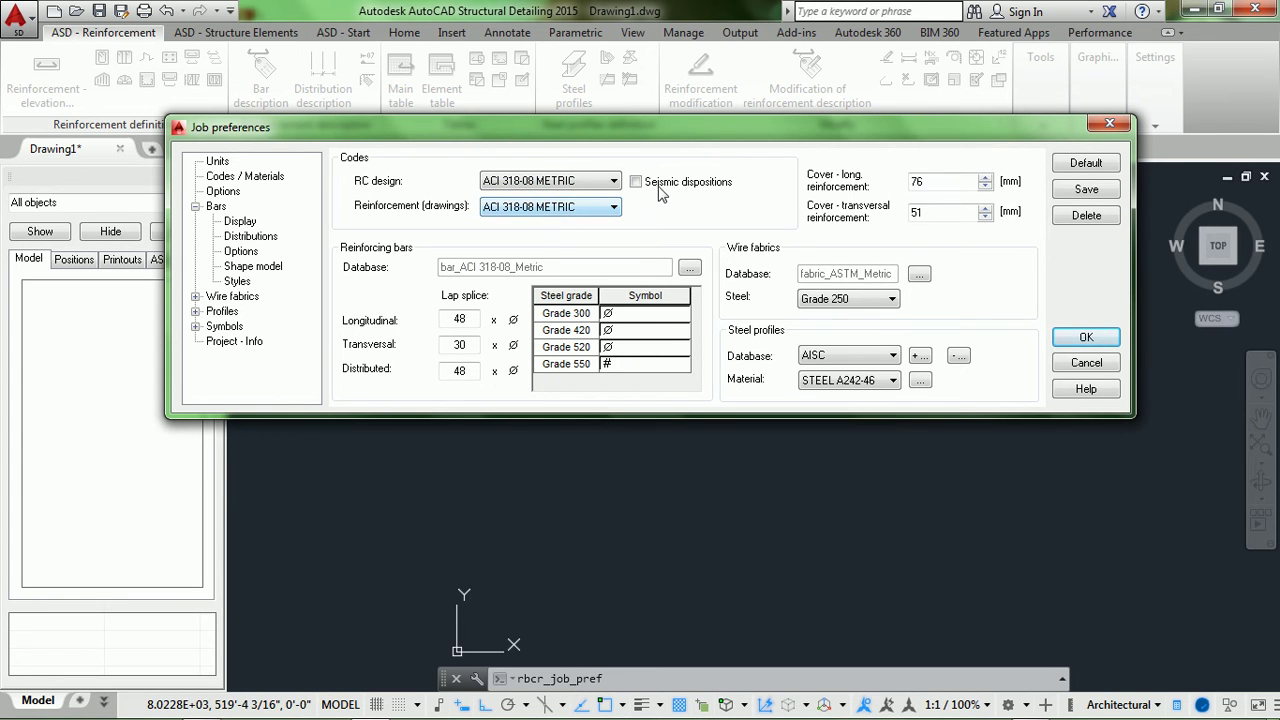
Enter 50 for the longitudinal and distributed lap splices, leaving transversal unchanged.
{"action": "left_click_drag", "start_coordinate": [662, 134], "coordinate": [668, 197]}
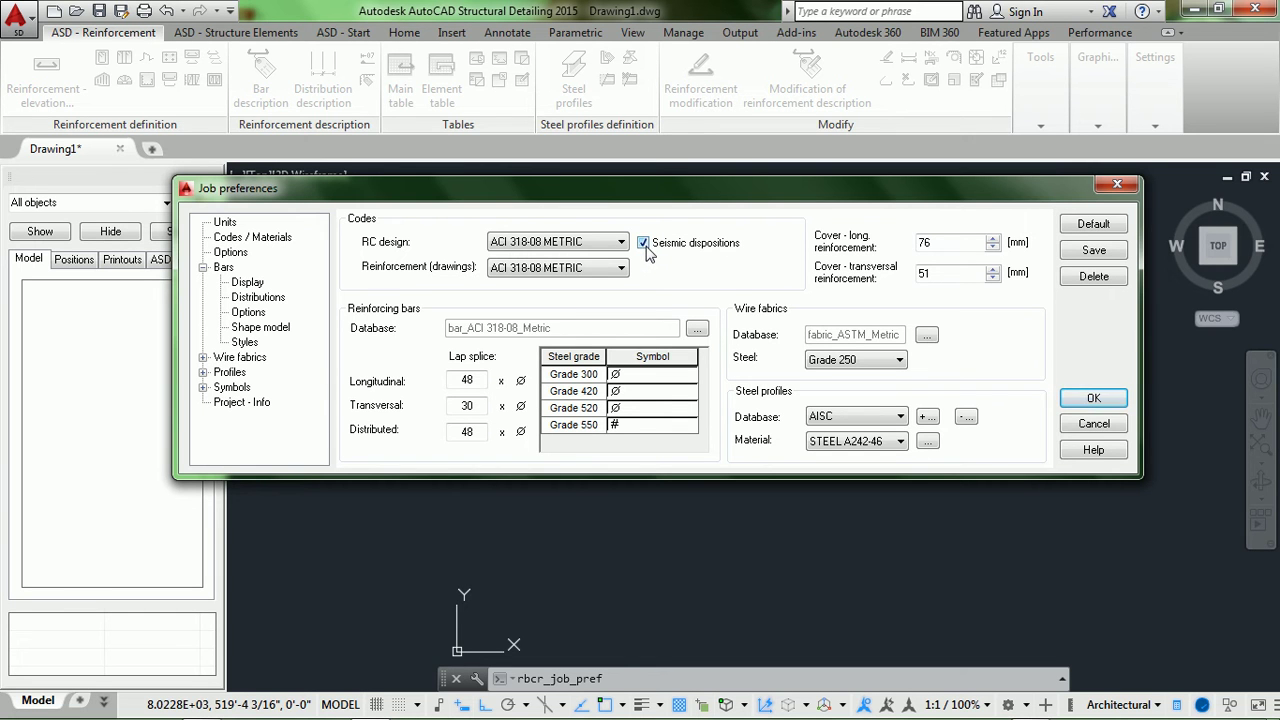
{"action": "left_click_drag", "start_coordinate": [630, 194], "coordinate": [622, 157]}
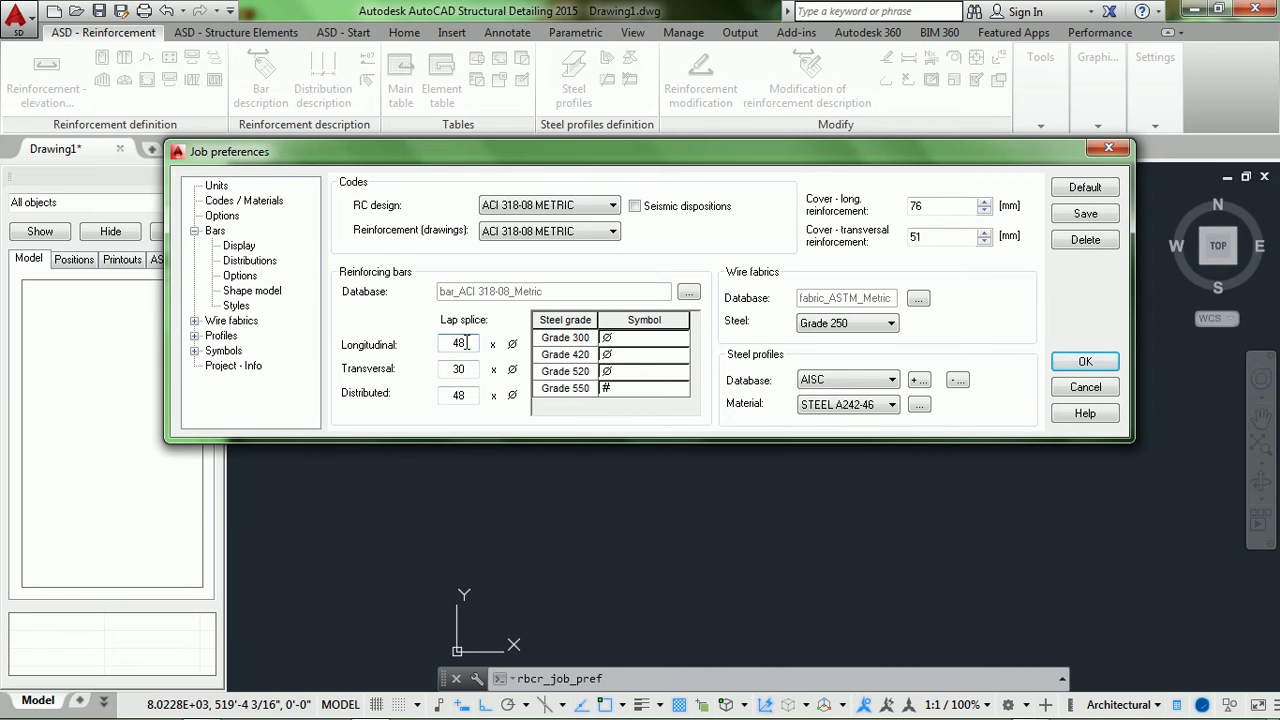
{"action": "double_click", "coordinate": [467, 344]}
{"action": "type", "text": "50"}
{"action": "double_click", "coordinate": [456, 369]}
{"action": "left_click", "coordinate": [456, 370]}
{"action": "double_click", "coordinate": [458, 394]}
{"action": "type", "text": "50"}
Check the steel grade rows Grade 300, 420, 520 and 550.
{"action": "left_click", "coordinate": [573, 341]}
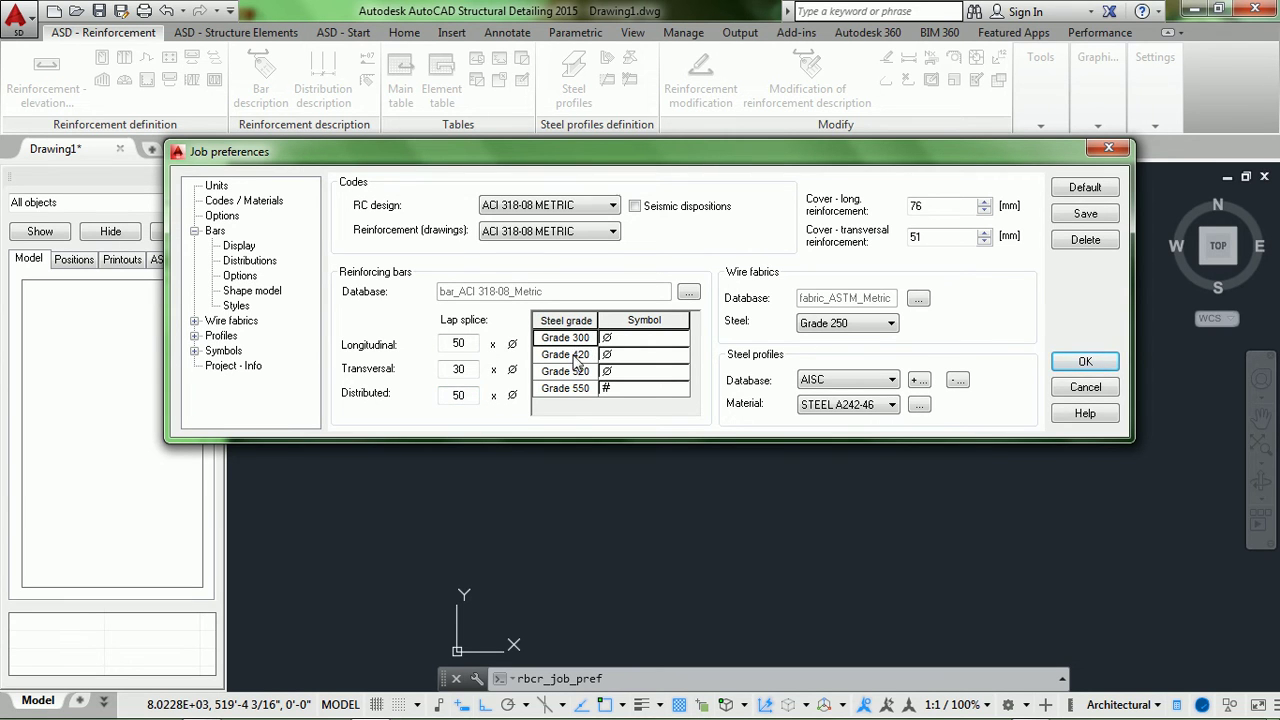
{"action": "left_click", "coordinate": [578, 371]}
{"action": "left_click", "coordinate": [585, 342]}
{"action": "left_click", "coordinate": [587, 356]}
{"action": "left_click", "coordinate": [591, 372]}
{"action": "left_click", "coordinate": [589, 389]}
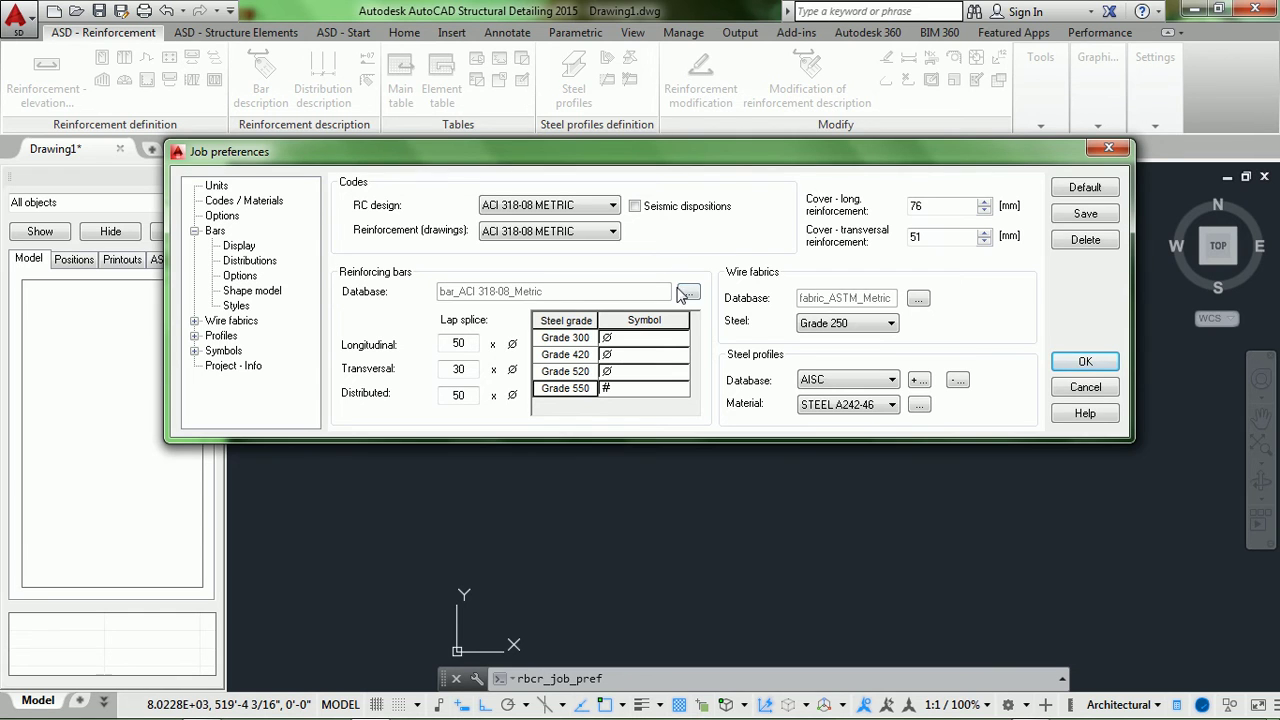
Load the bar_ACI 318-08_Metric XML database and review grades 235, 300, 390, 420, 520.
{"action": "left_click", "coordinate": [689, 293]}
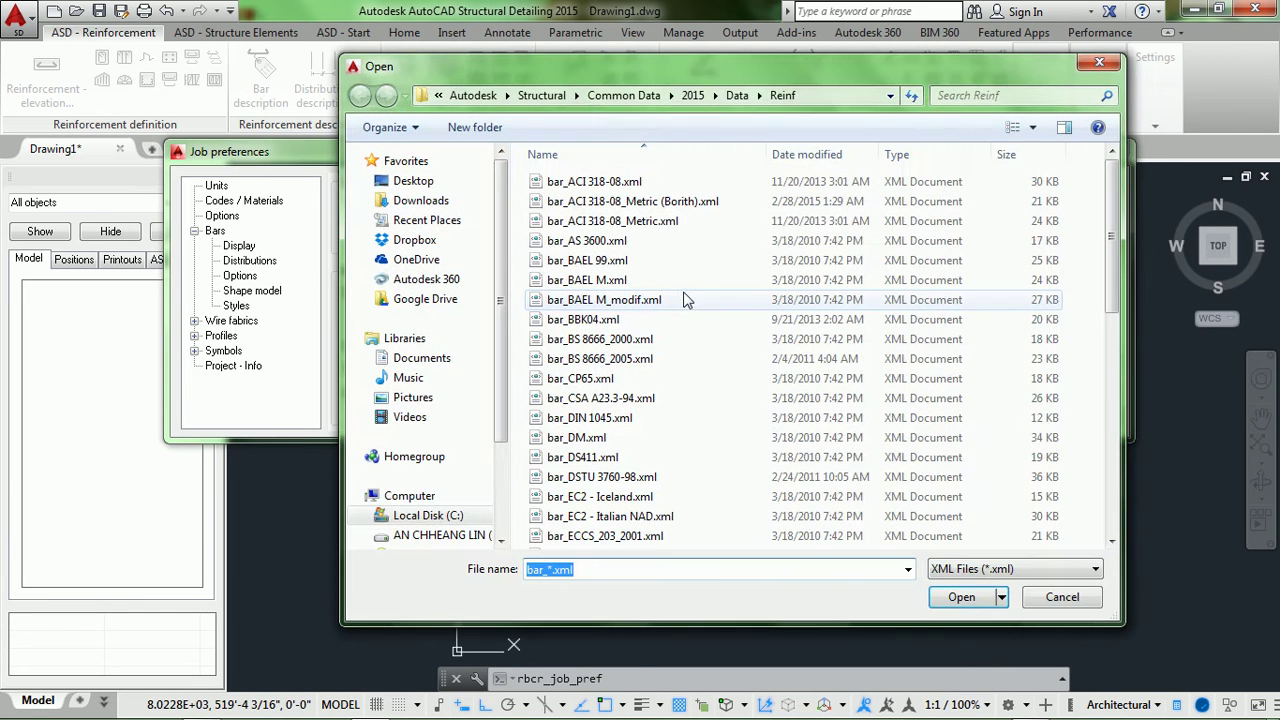
{"action": "left_click", "coordinate": [660, 201]}
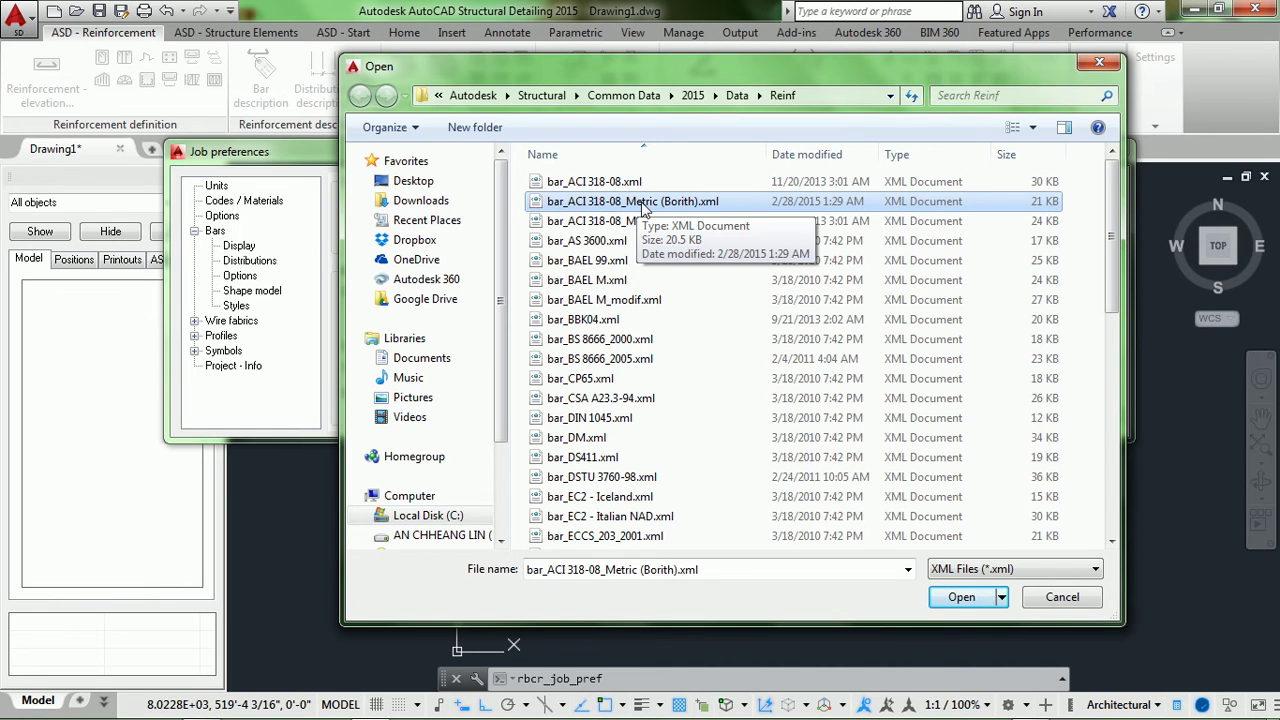
{"action": "left_click", "coordinate": [964, 599]}
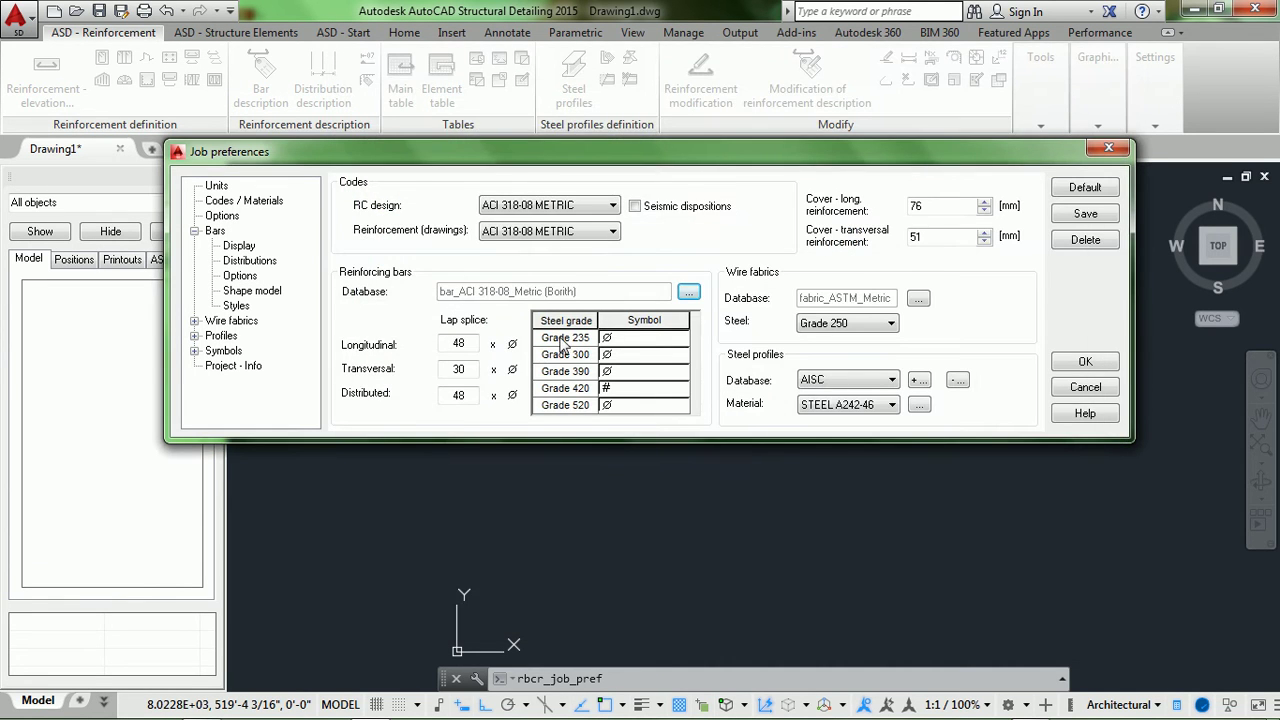
{"action": "left_click", "coordinate": [567, 344]}
{"action": "left_click", "coordinate": [587, 357]}
{"action": "left_click", "coordinate": [585, 373]}
{"action": "left_click", "coordinate": [588, 390]}
{"action": "left_click", "coordinate": [589, 406]}
Assign the RB symbol to Grades 235 and 300.
{"action": "left_click", "coordinate": [616, 342]}
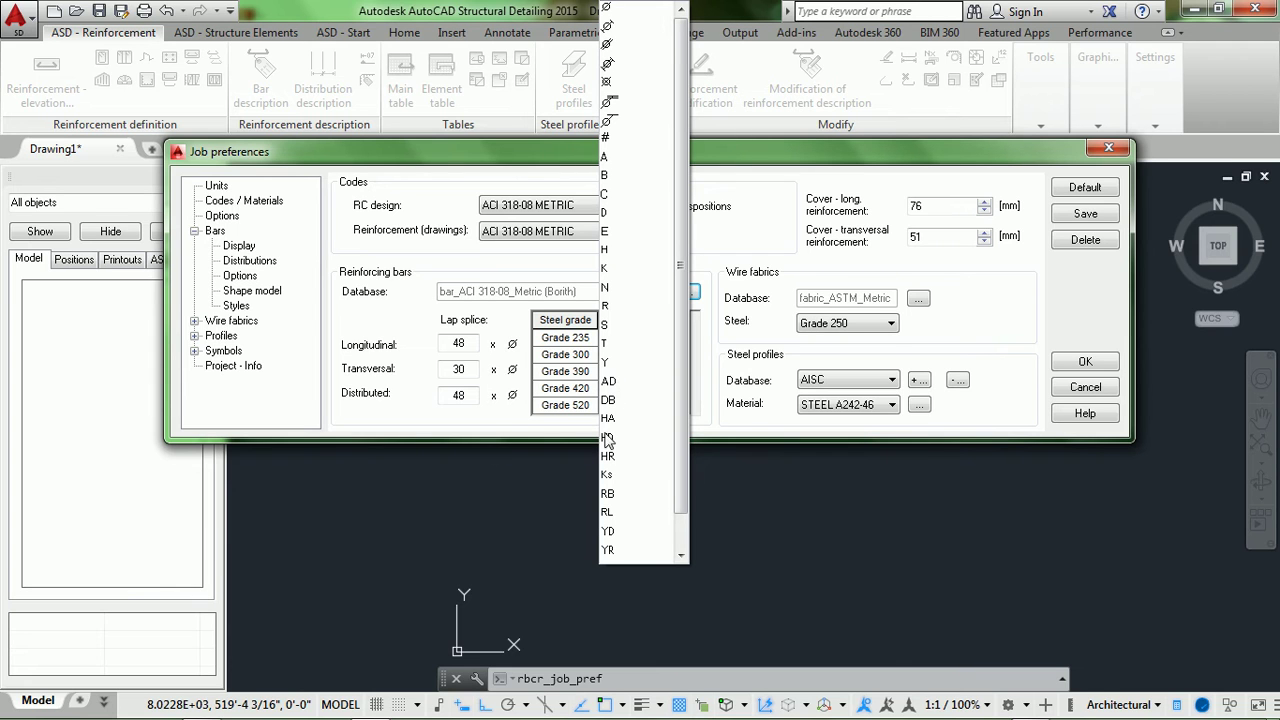
{"action": "left_click", "coordinate": [607, 493]}
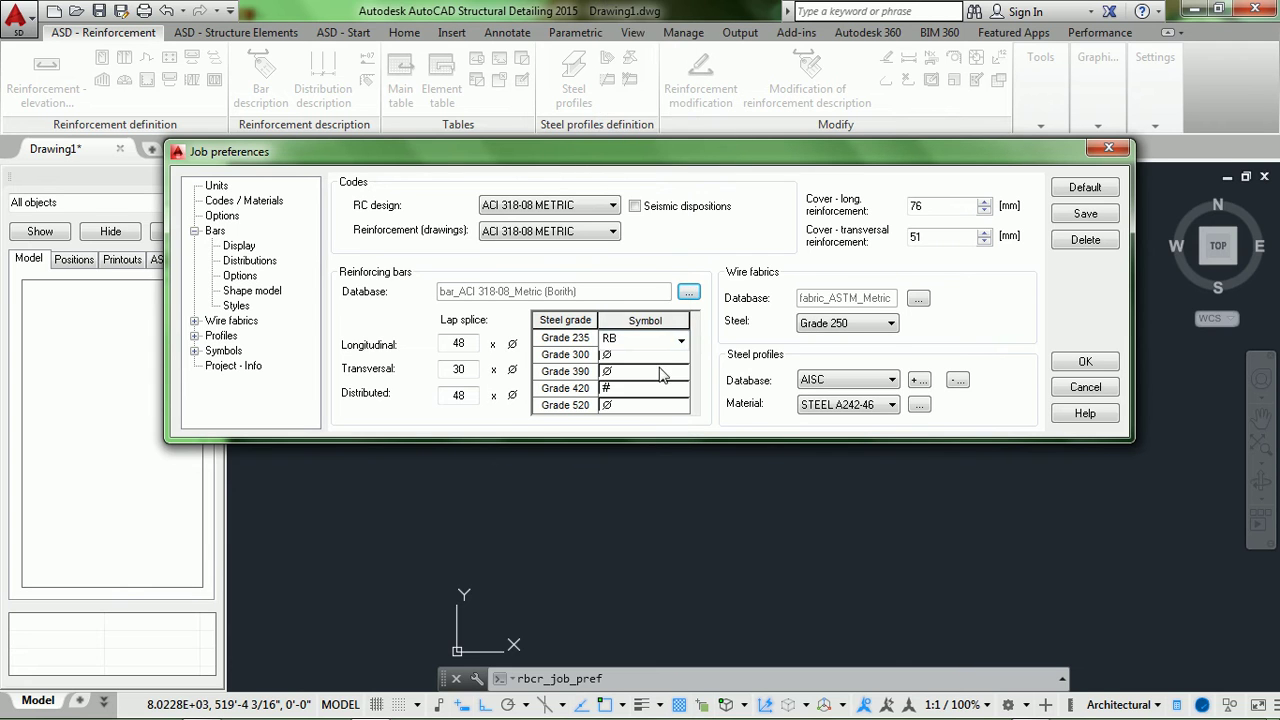
{"action": "left_click", "coordinate": [651, 358]}
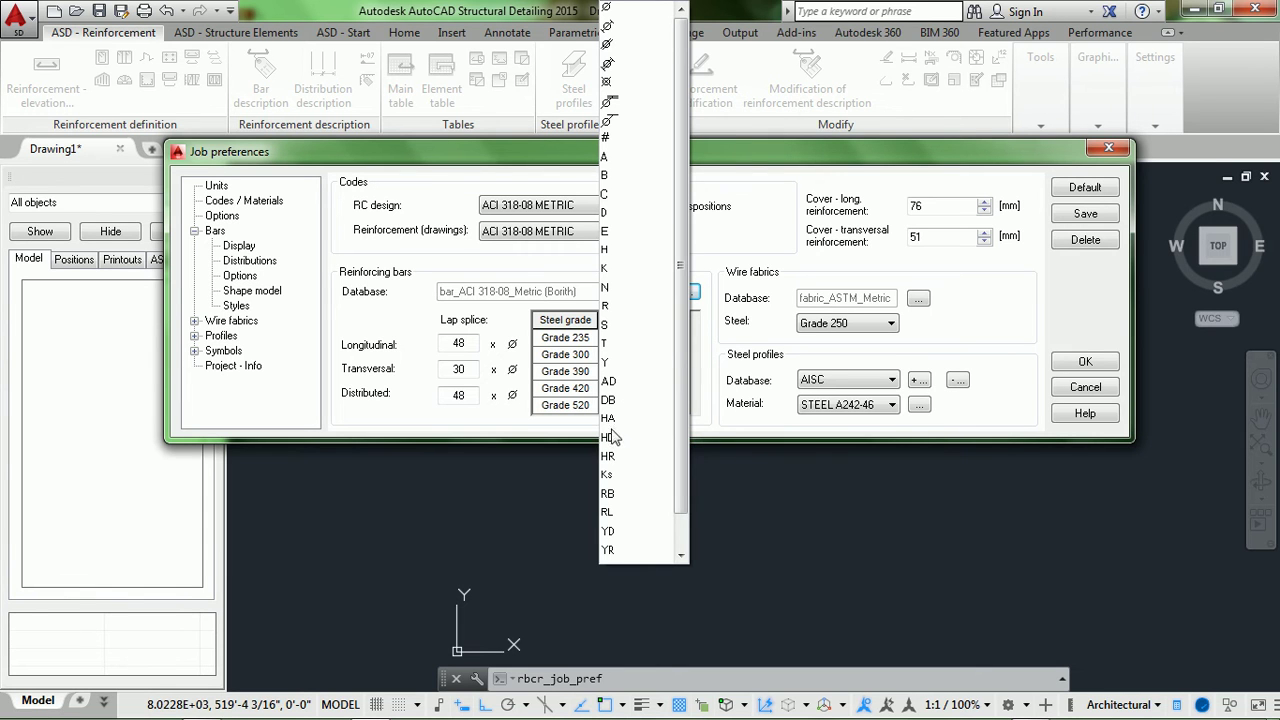
{"action": "left_click", "coordinate": [608, 494]}
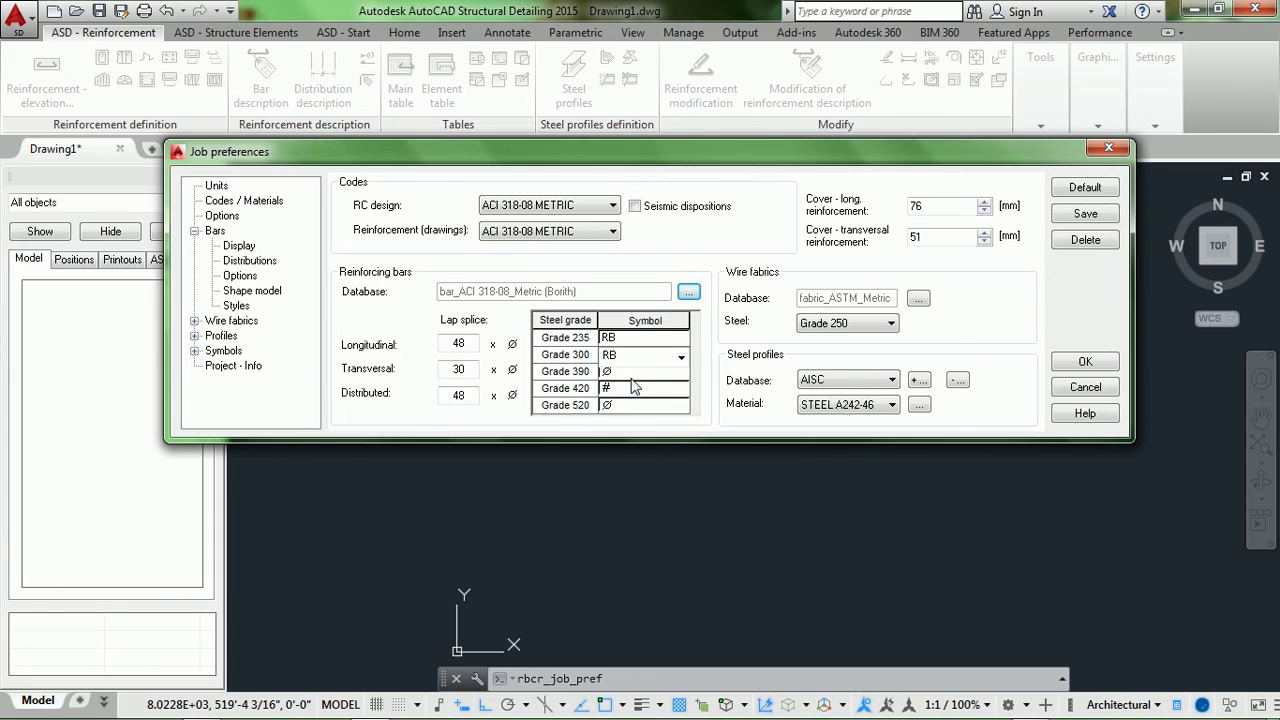
Assign the DB symbol to Grades 390, 420 and 520.
{"action": "left_click", "coordinate": [632, 380]}
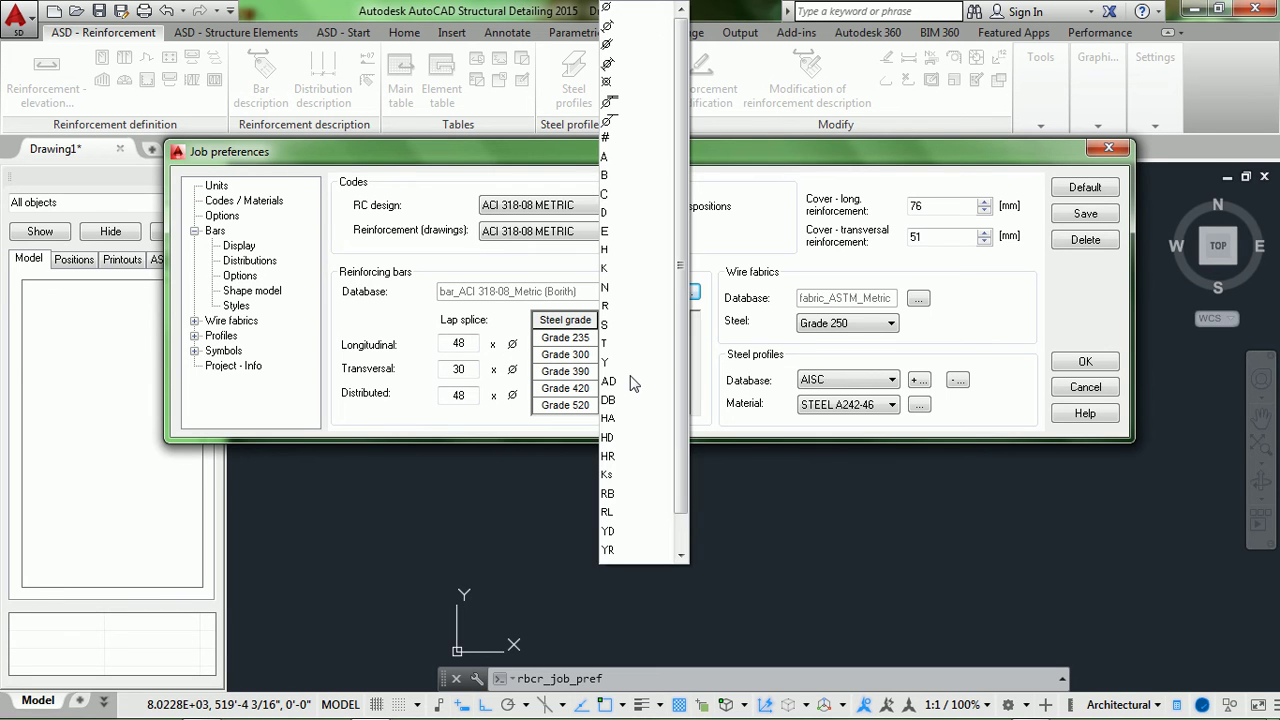
{"action": "left_click", "coordinate": [609, 399]}
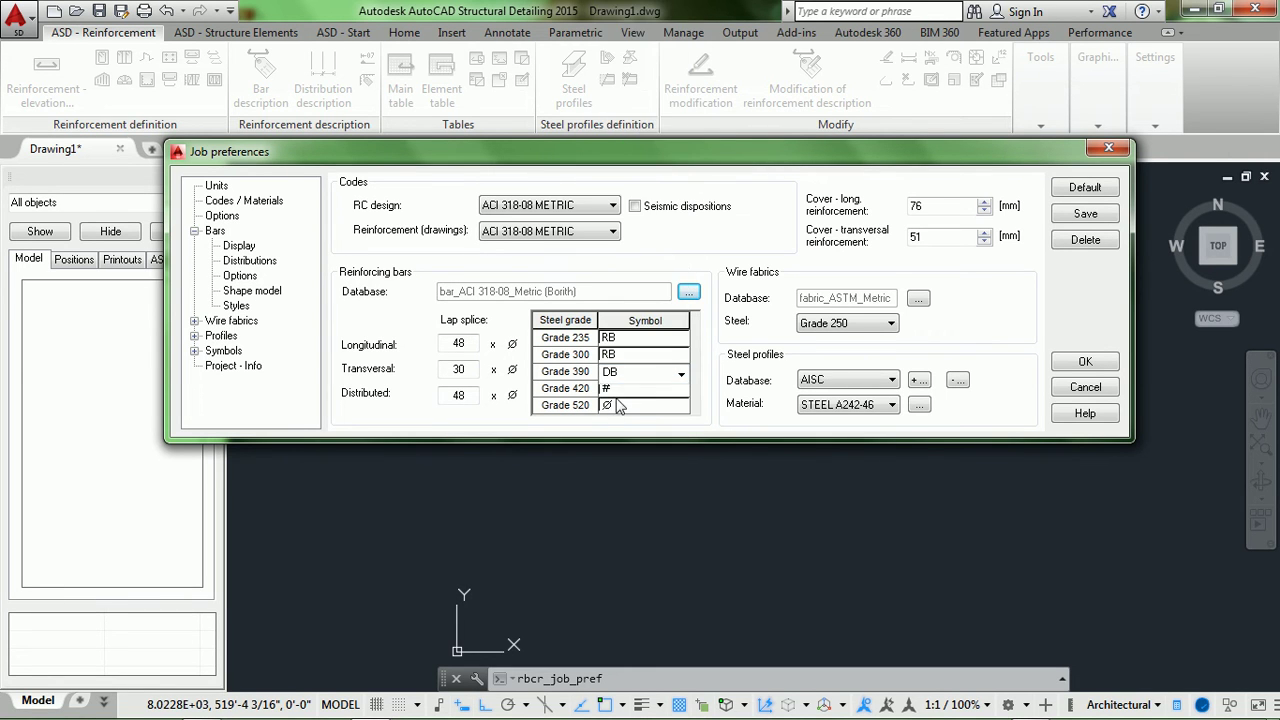
{"action": "left_click", "coordinate": [614, 392]}
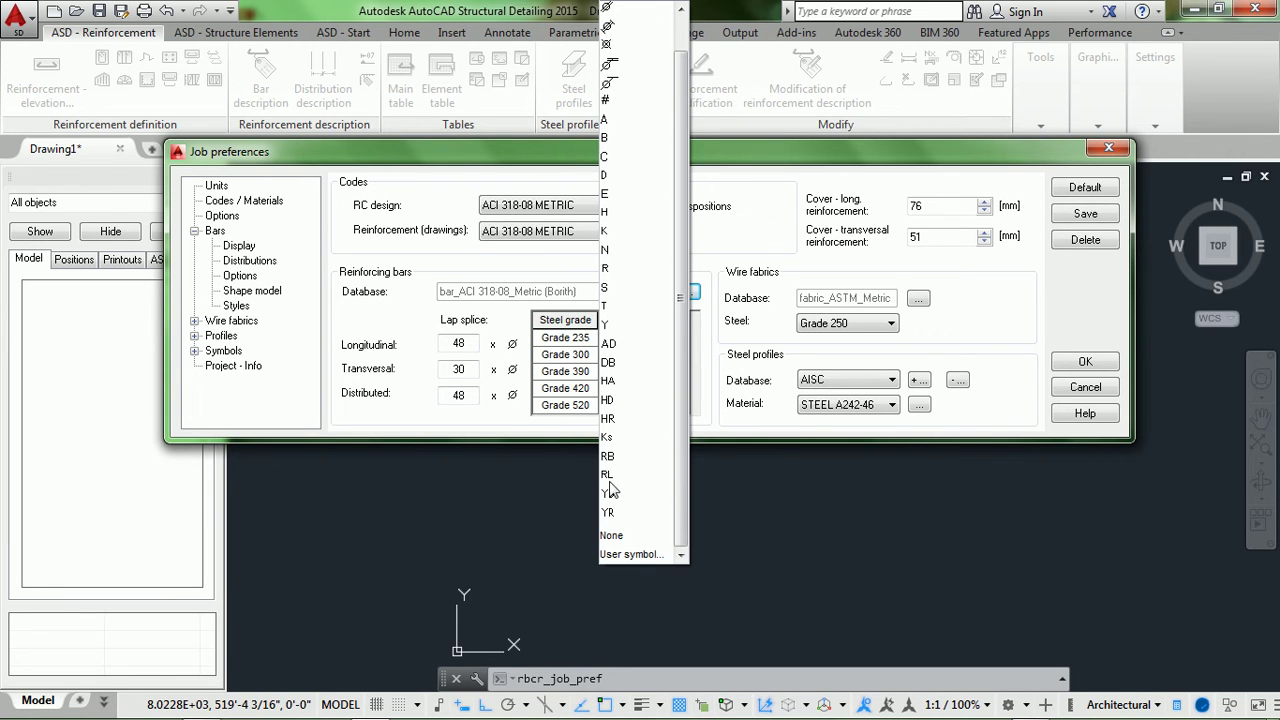
{"action": "left_click", "coordinate": [618, 364]}
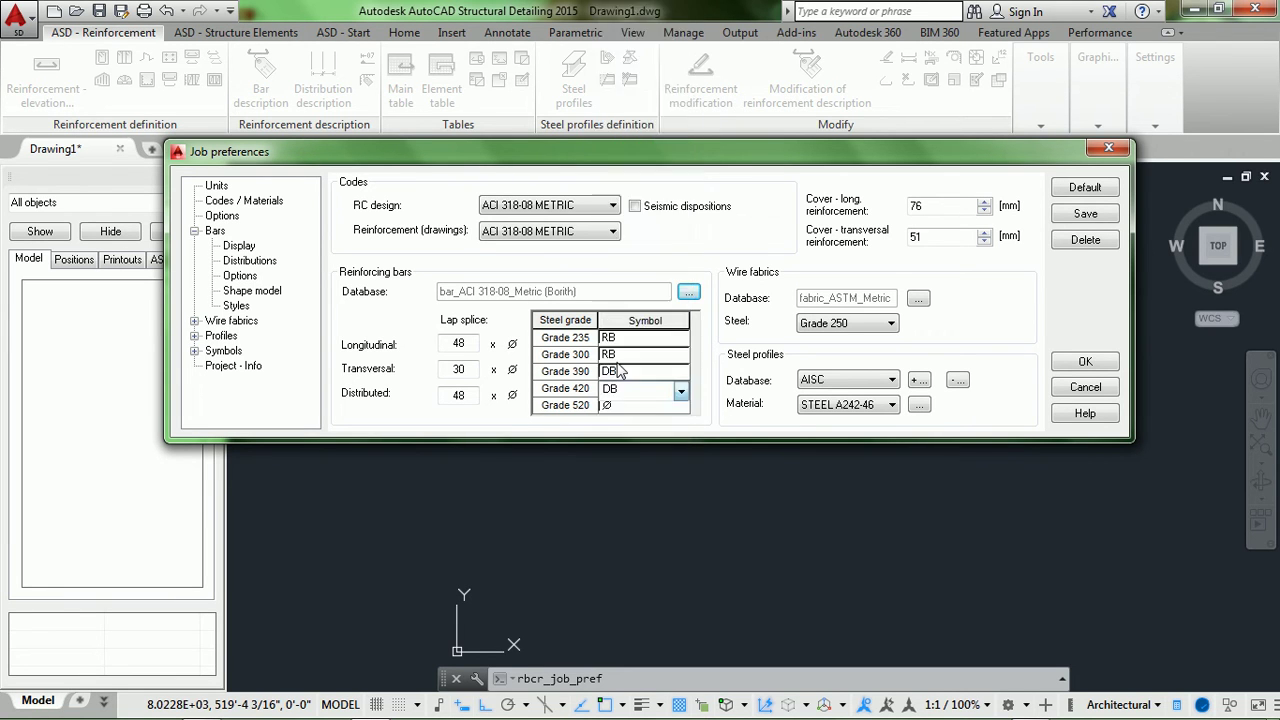
{"action": "left_click", "coordinate": [620, 405]}
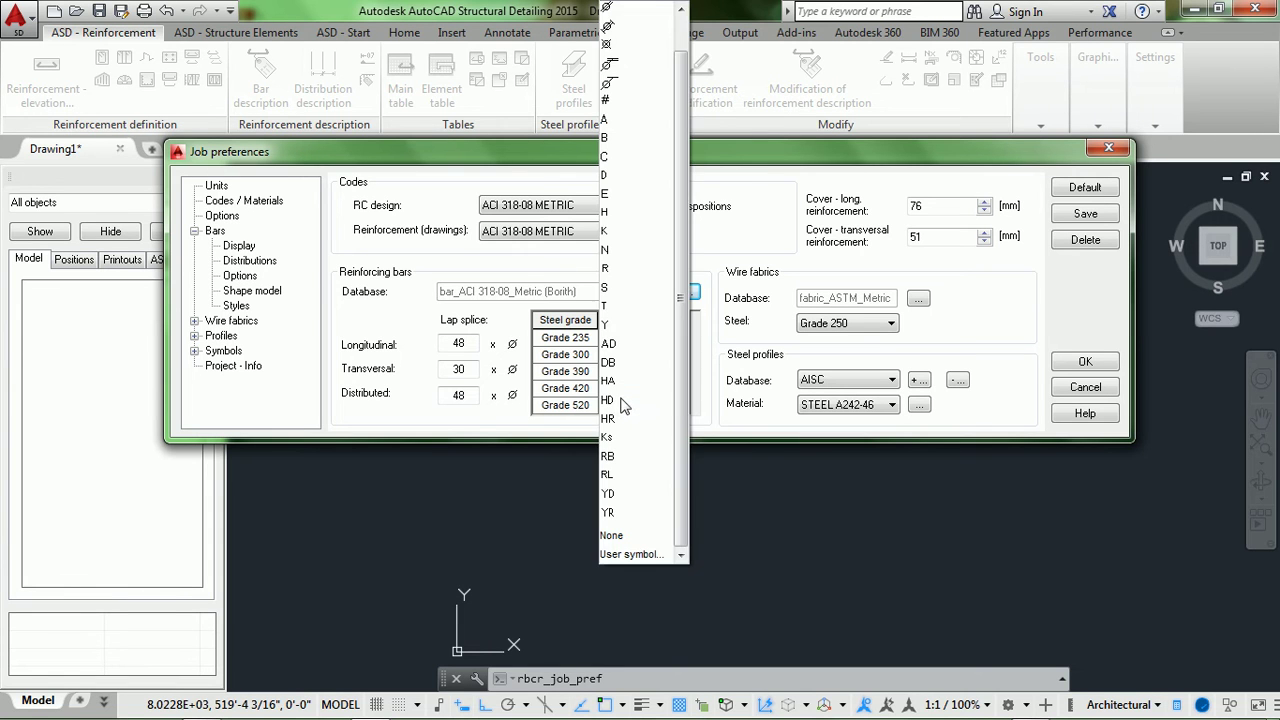
{"action": "left_click", "coordinate": [697, 318]}
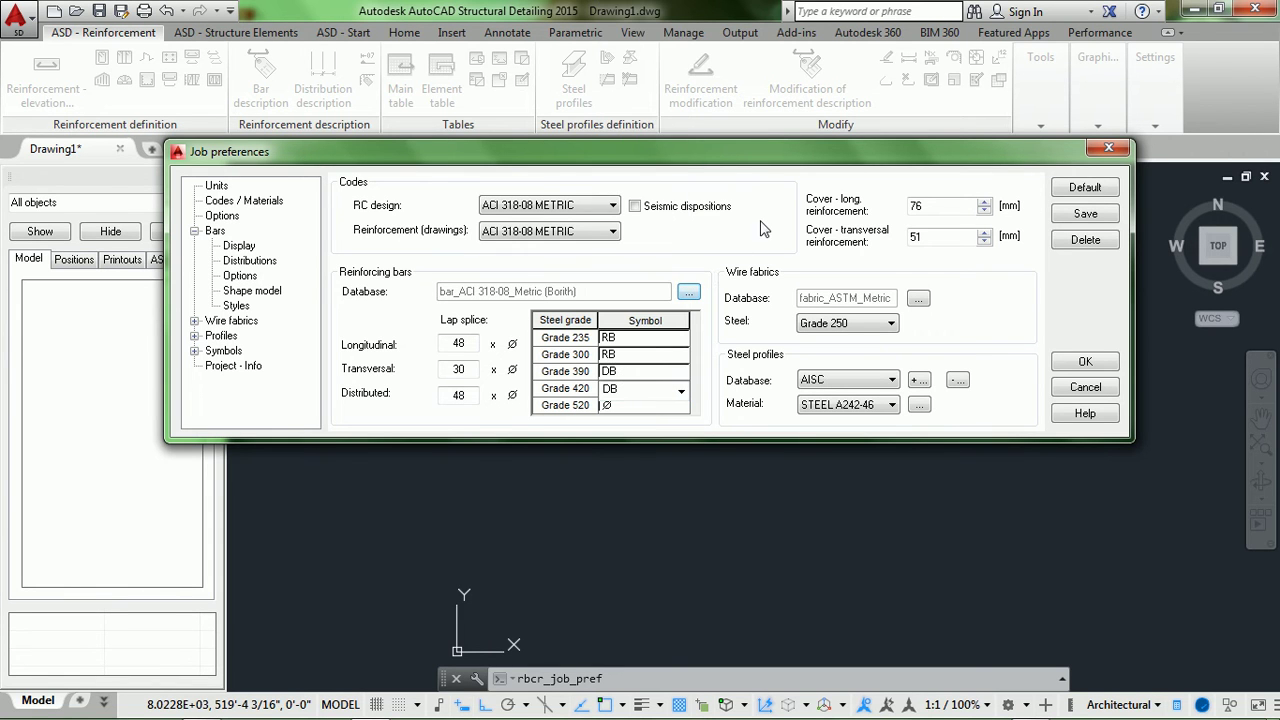
{"action": "left_click", "coordinate": [687, 407]}
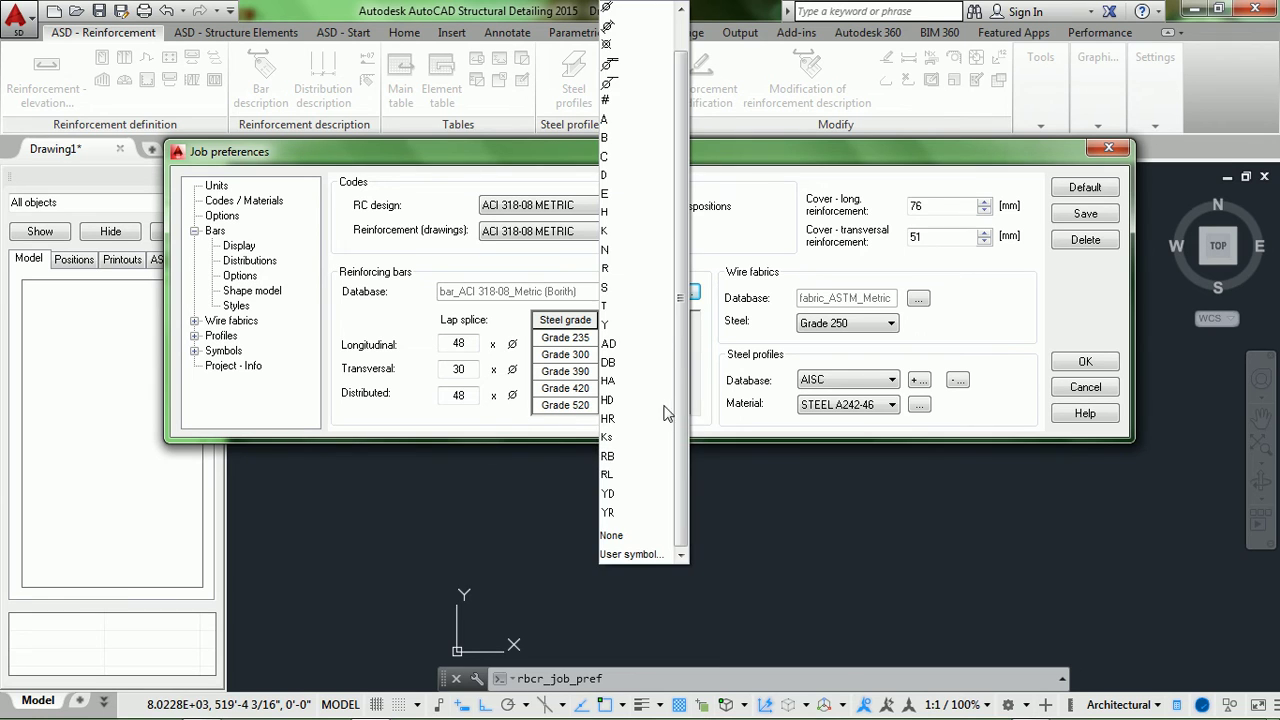
{"action": "left_click", "coordinate": [618, 363]}
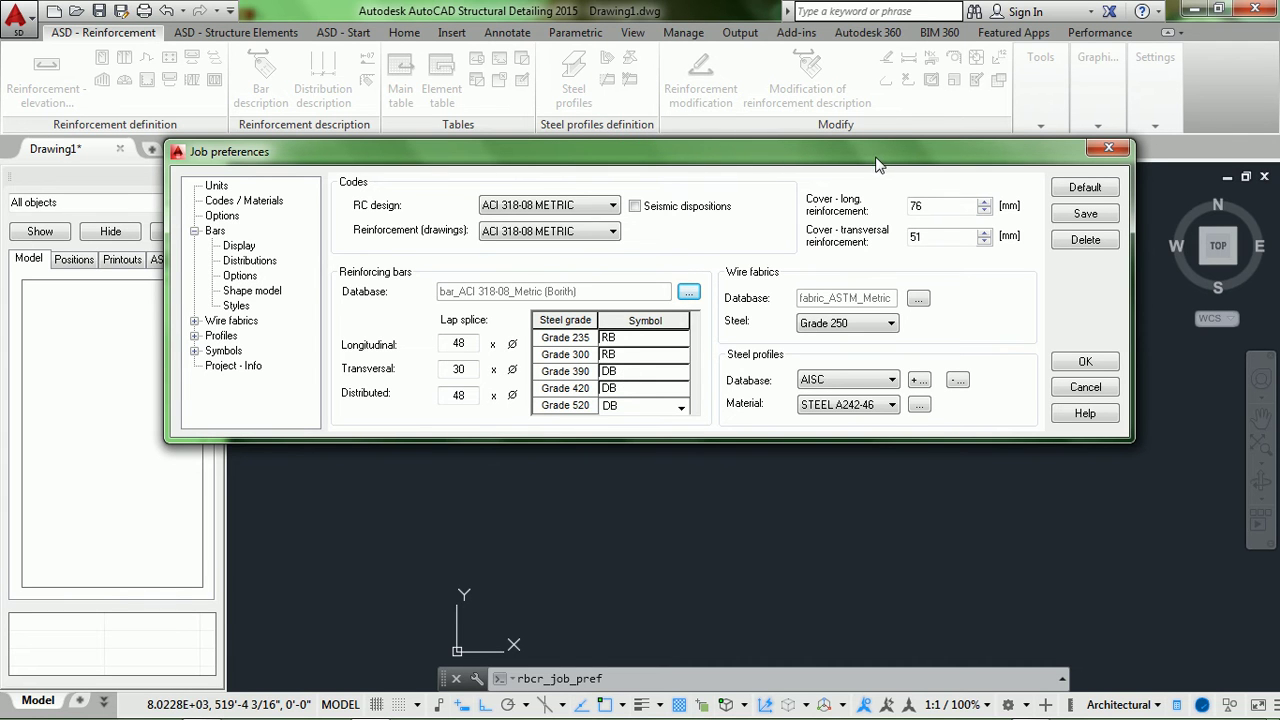
{"action": "left_click_drag", "start_coordinate": [876, 163], "coordinate": [828, 154]}
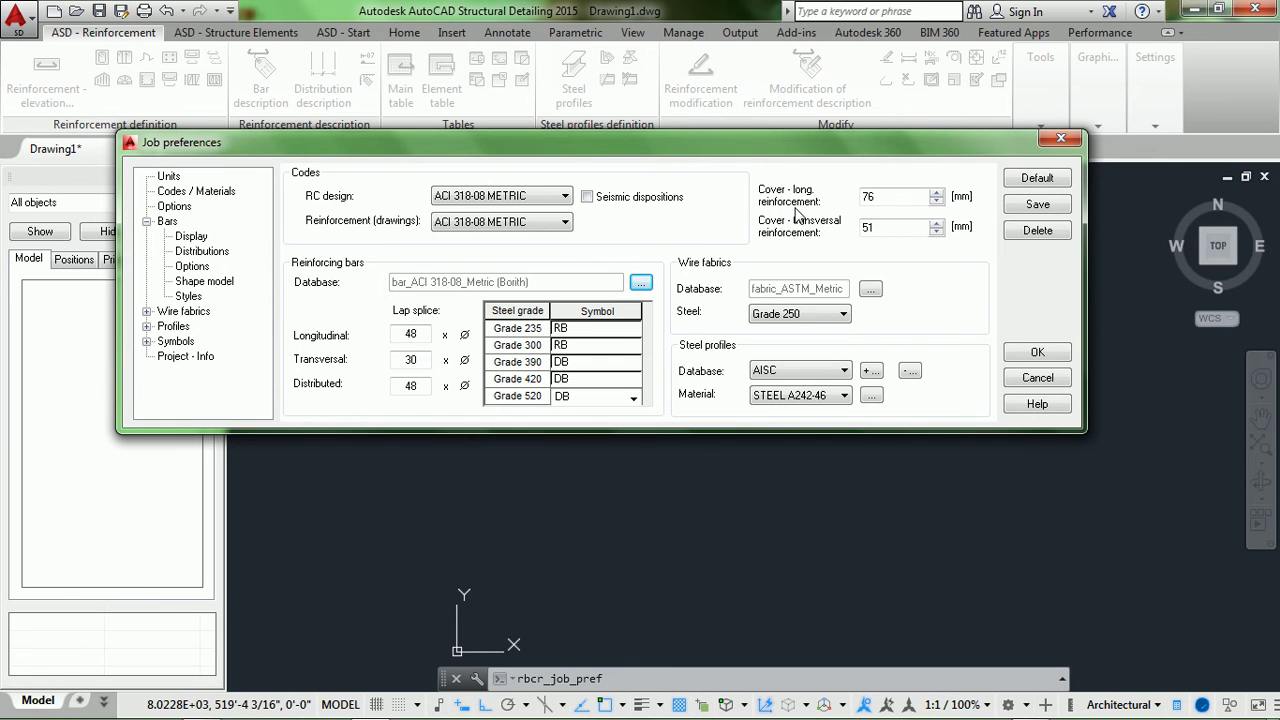
Enter 48 mm longitudinal and 40 mm transversal cover, then save the job preferences.
{"action": "double_click", "coordinate": [891, 199]}
{"action": "type", "text": "48"}
{"action": "left_click", "coordinate": [887, 228]}
{"action": "double_click", "coordinate": [888, 229]}
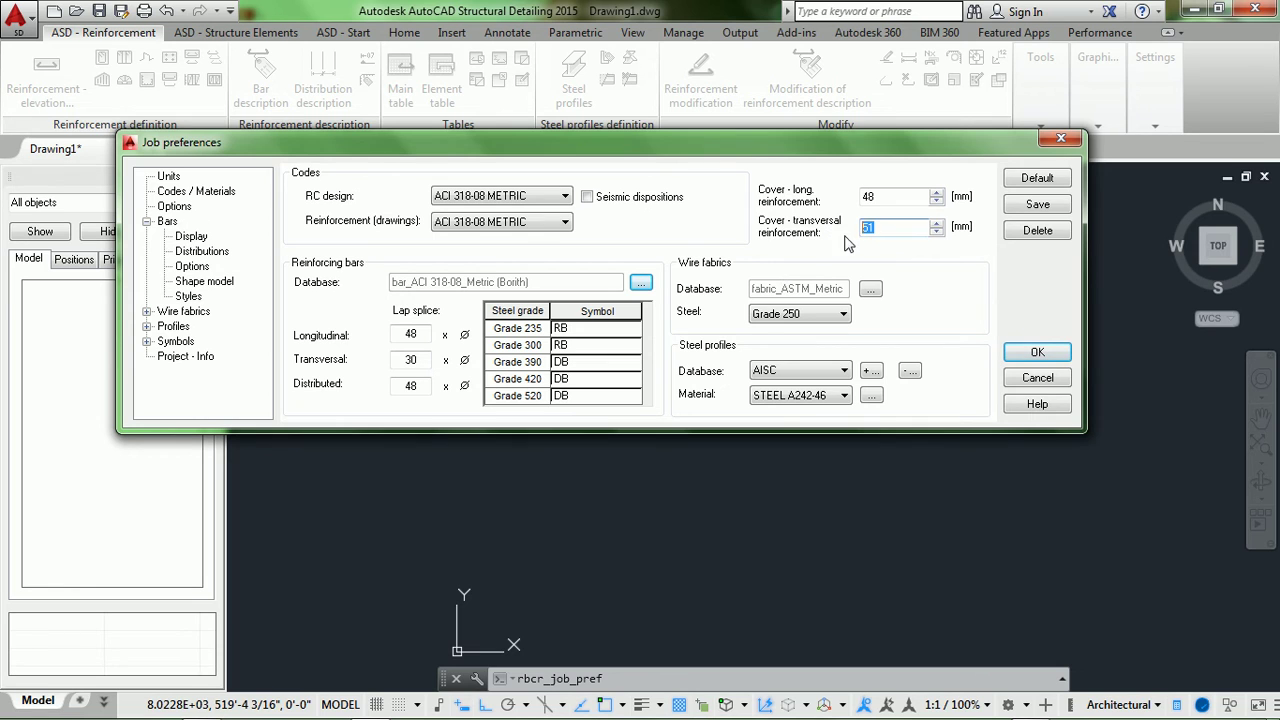
{"action": "type", "text": "40"}
{"action": "left_click", "coordinate": [1037, 204]}
{"action": "left_click_drag", "start_coordinate": [909, 138], "coordinate": [962, 138]}
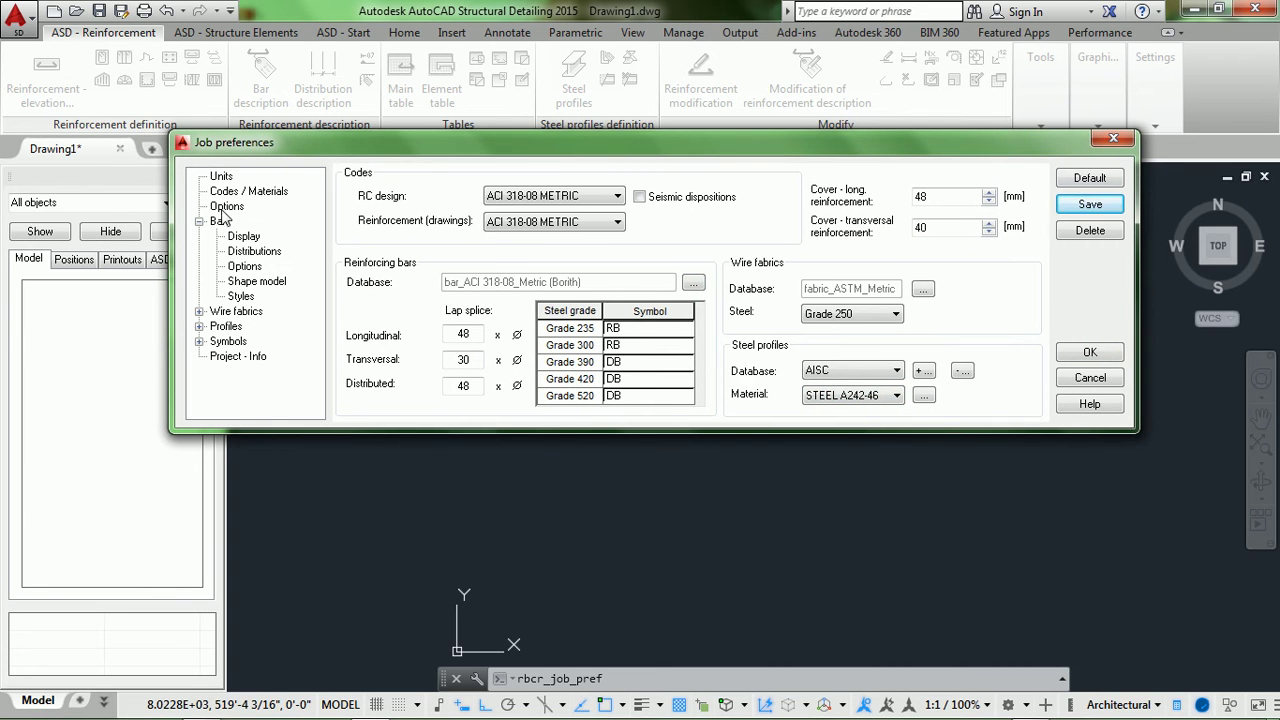
In the reinforcement options, measure hooks as straight segment length.
{"action": "left_click", "coordinate": [226, 207]}
{"action": "left_click_drag", "start_coordinate": [436, 150], "coordinate": [430, 147]}
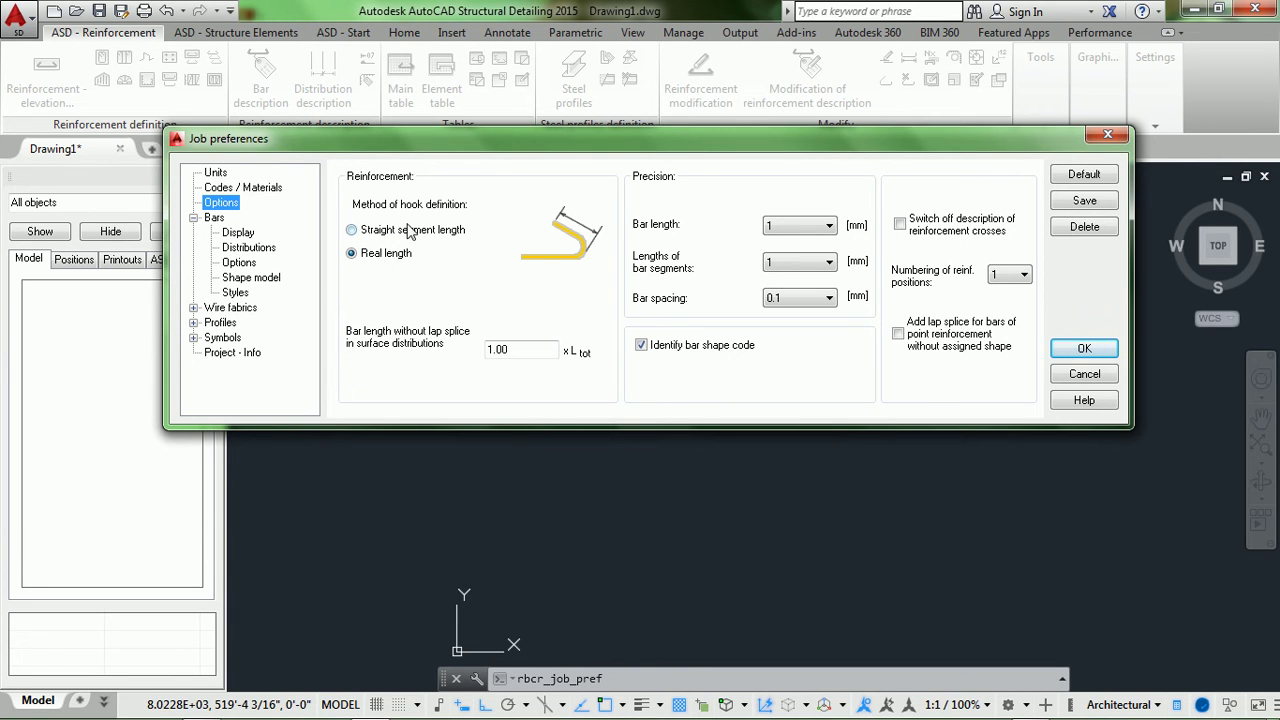
{"action": "left_click", "coordinate": [352, 230]}
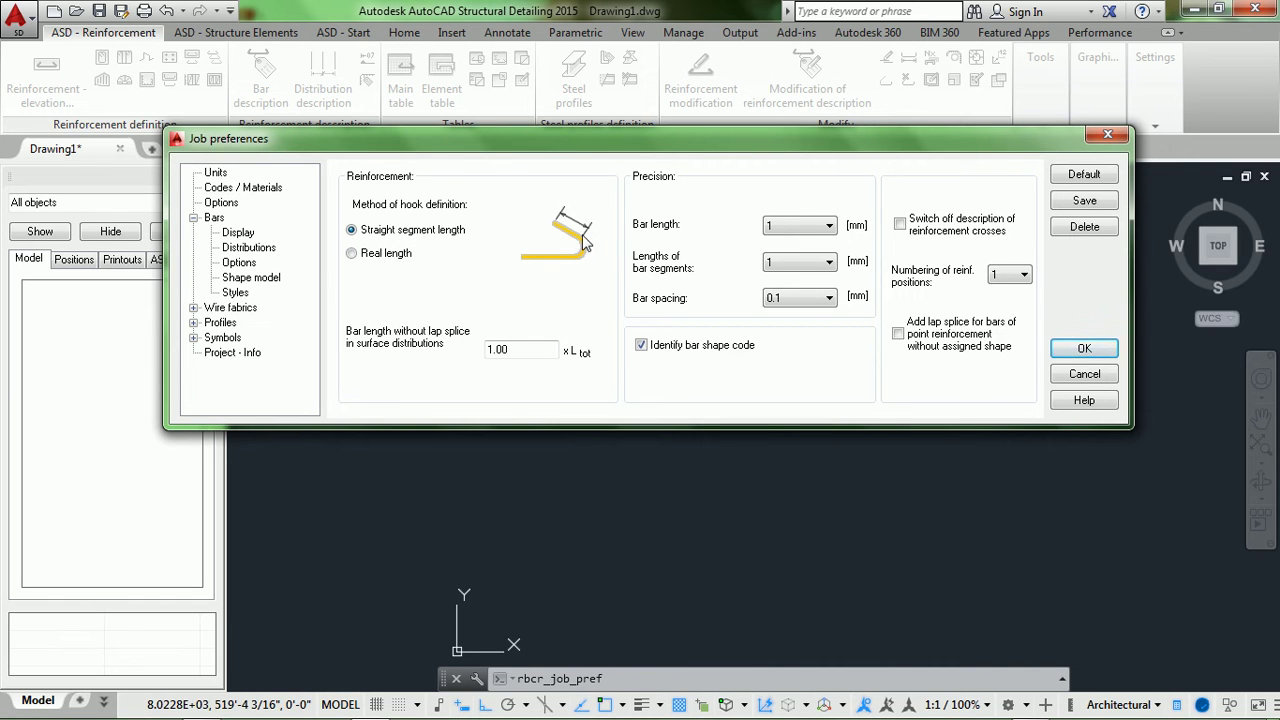
{"action": "left_click", "coordinate": [352, 256]}
{"action": "left_click", "coordinate": [355, 232]}
Set bar and segment length precision to 10 mm and spacing to 1 mm, then save.
{"action": "left_click", "coordinate": [785, 226]}
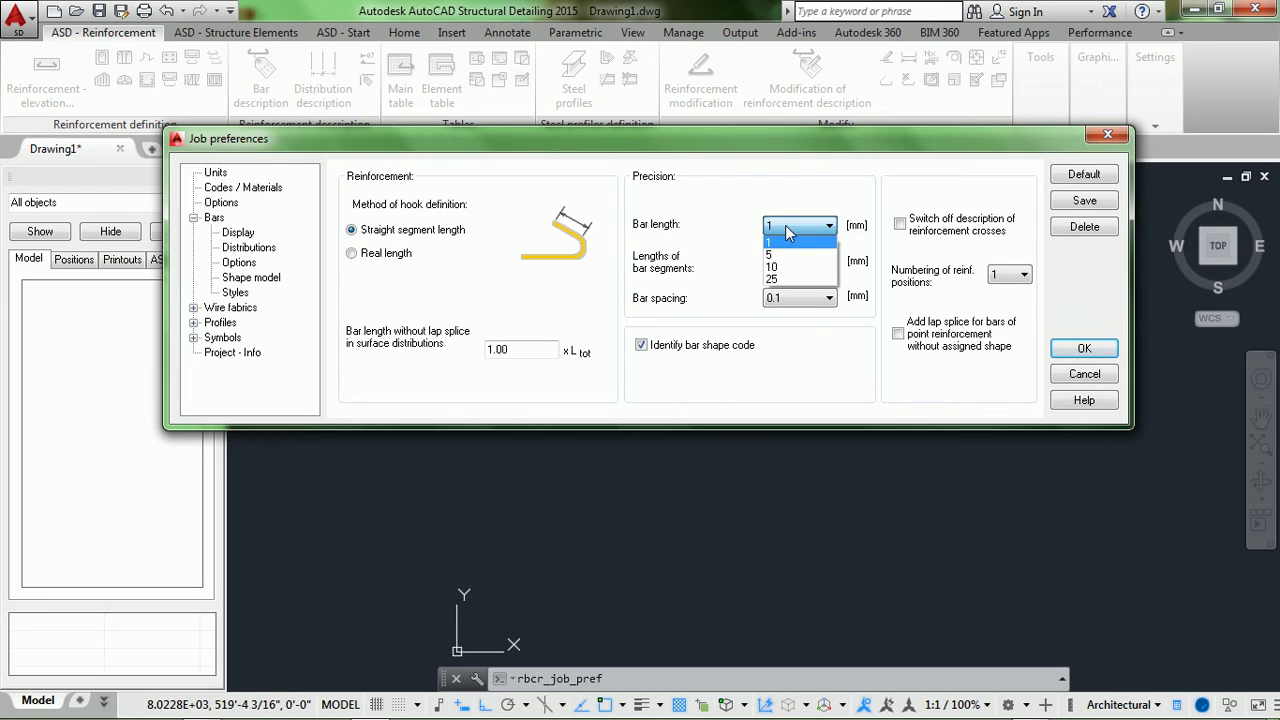
{"action": "left_click", "coordinate": [785, 267]}
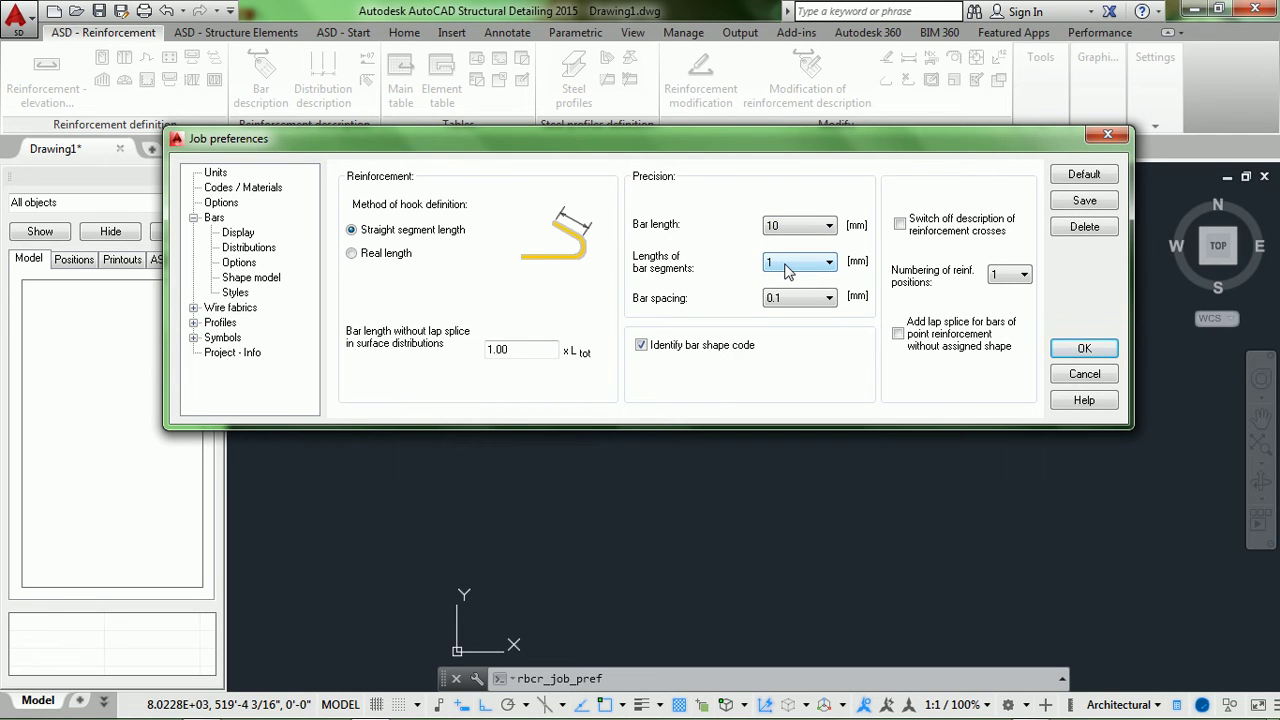
{"action": "left_click", "coordinate": [786, 270]}
{"action": "left_click", "coordinate": [789, 305]}
{"action": "left_click", "coordinate": [790, 307]}
{"action": "left_click", "coordinate": [798, 322]}
{"action": "left_click", "coordinate": [1086, 200]}
{"action": "left_click", "coordinate": [212, 218]}
On the Bars Display settings page, make the bar shape colour Cyan.
{"action": "left_click", "coordinate": [240, 233]}
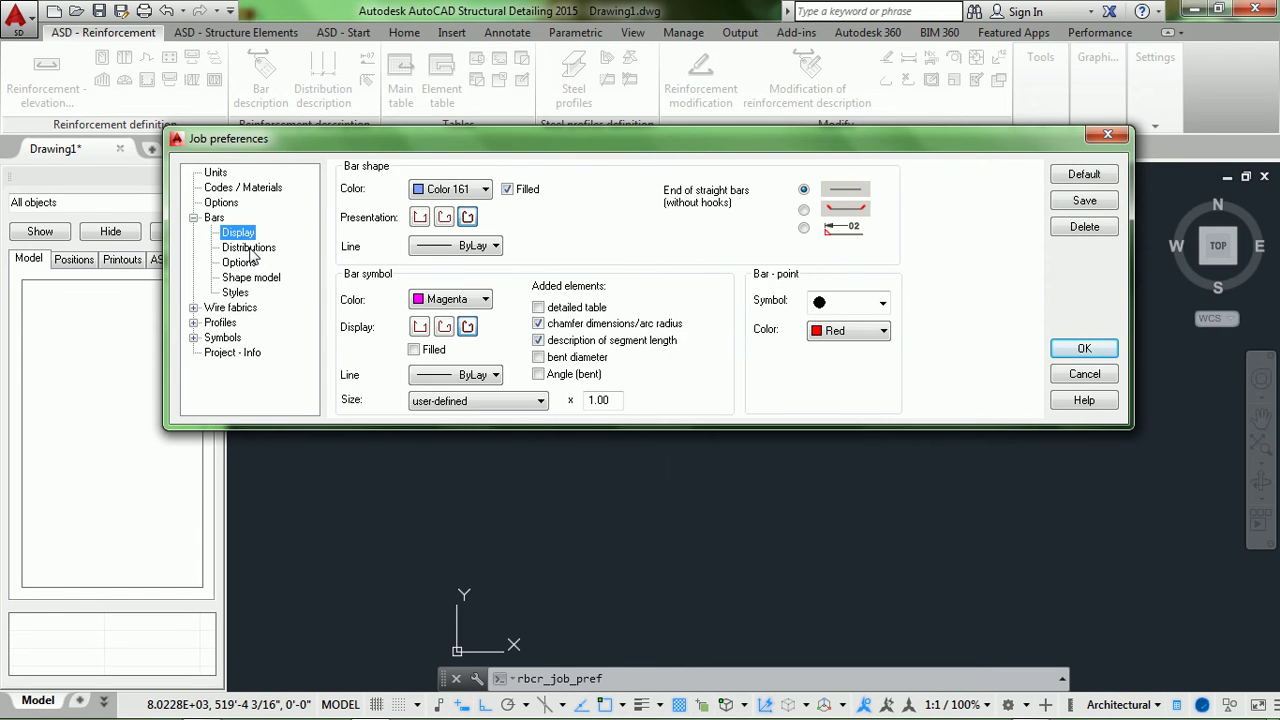
{"action": "left_click", "coordinate": [251, 248]}
{"action": "left_click", "coordinate": [250, 263]}
{"action": "left_click", "coordinate": [250, 278]}
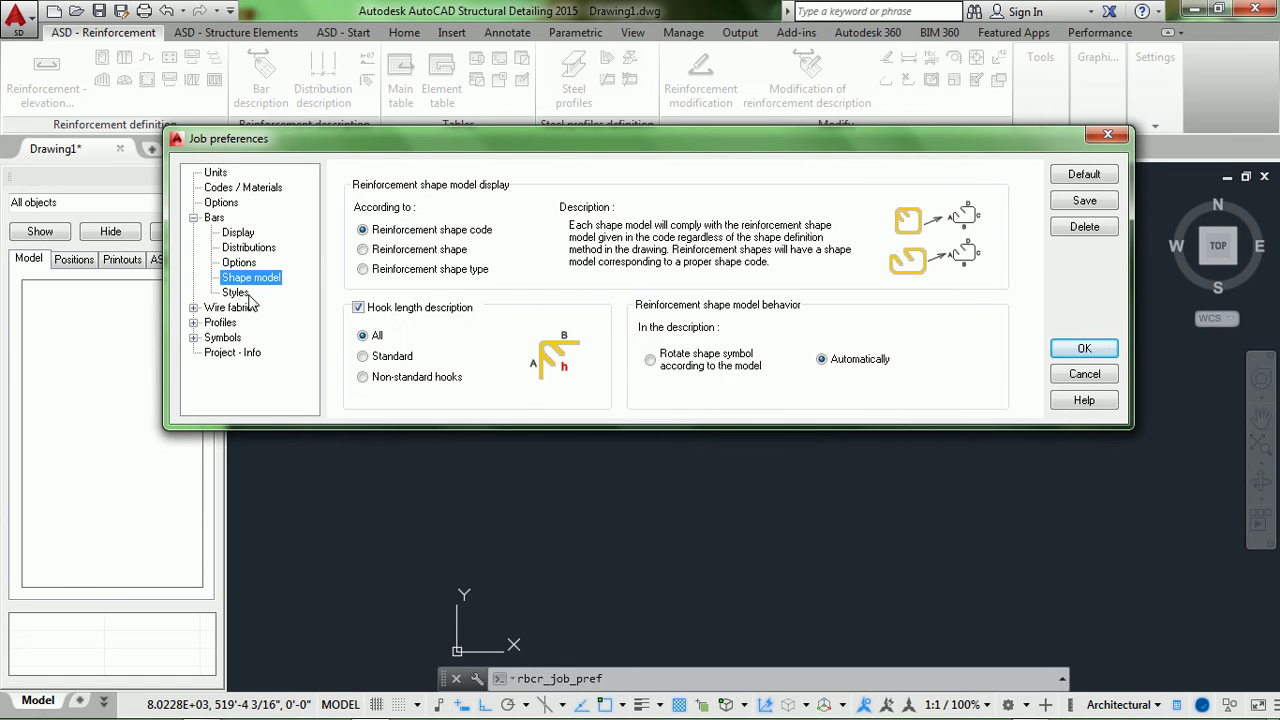
{"action": "left_click", "coordinate": [249, 298]}
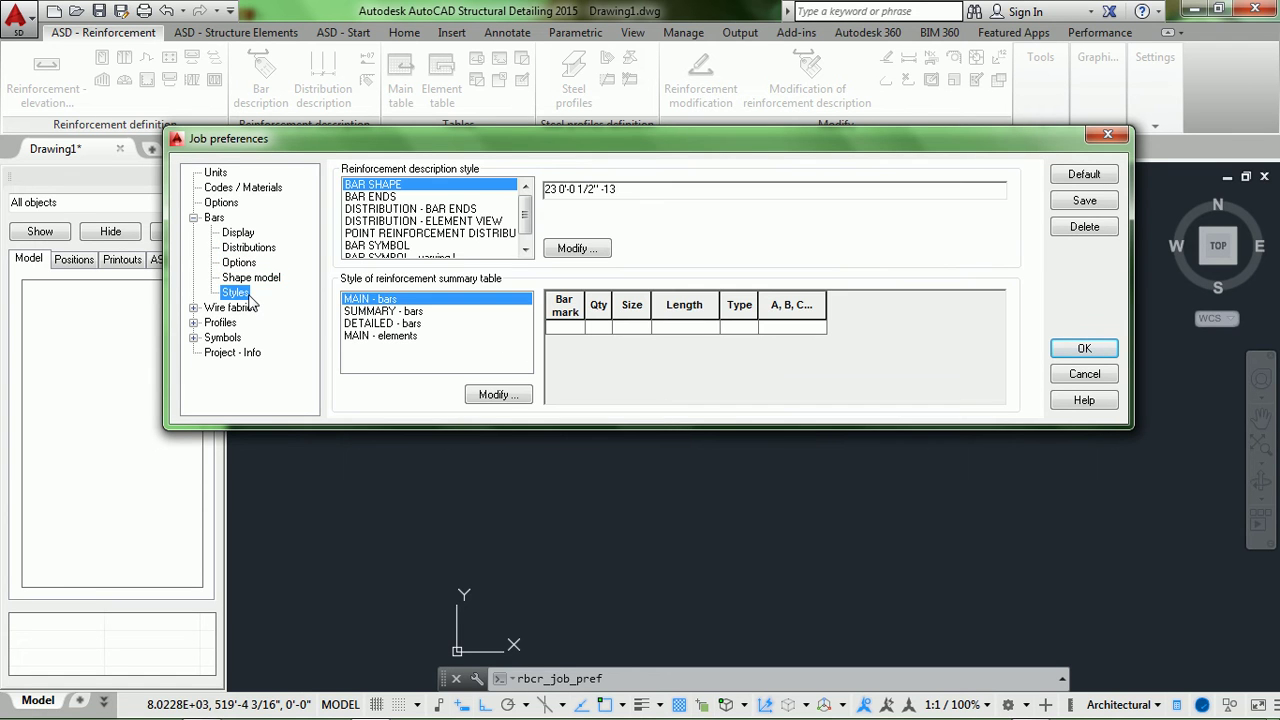
{"action": "left_click", "coordinate": [242, 233]}
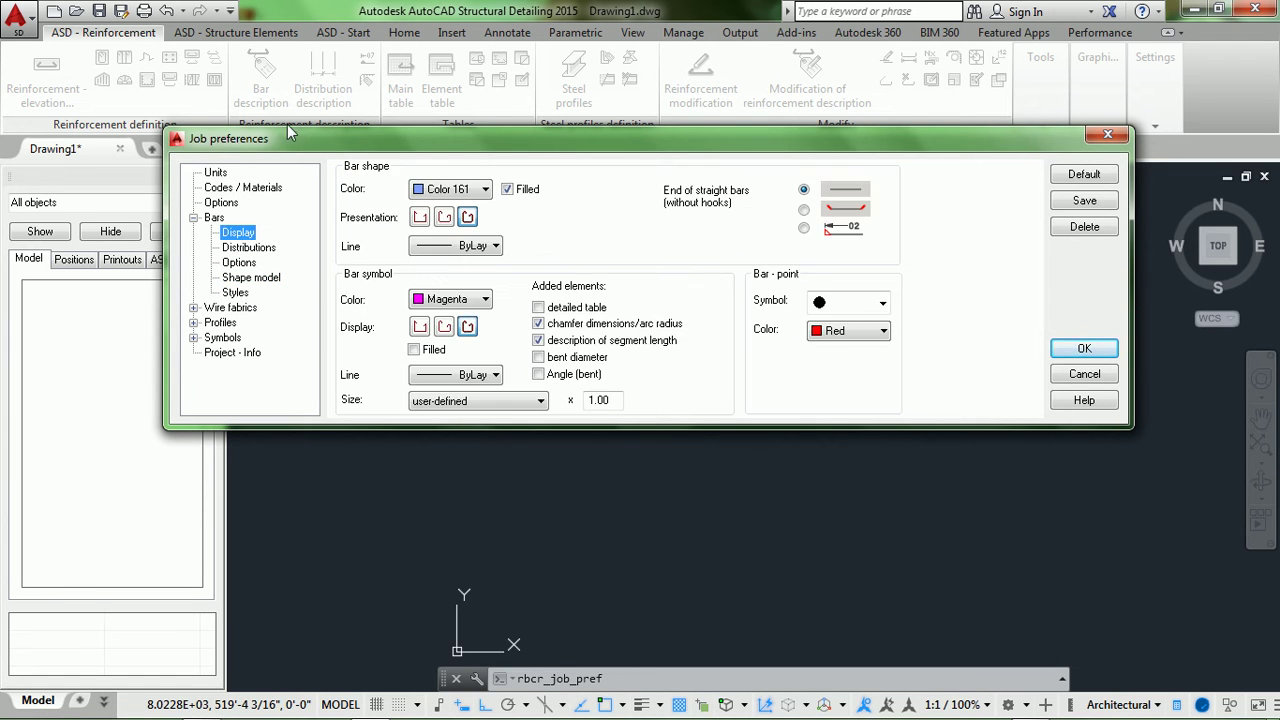
{"action": "left_click_drag", "start_coordinate": [406, 146], "coordinate": [380, 130]}
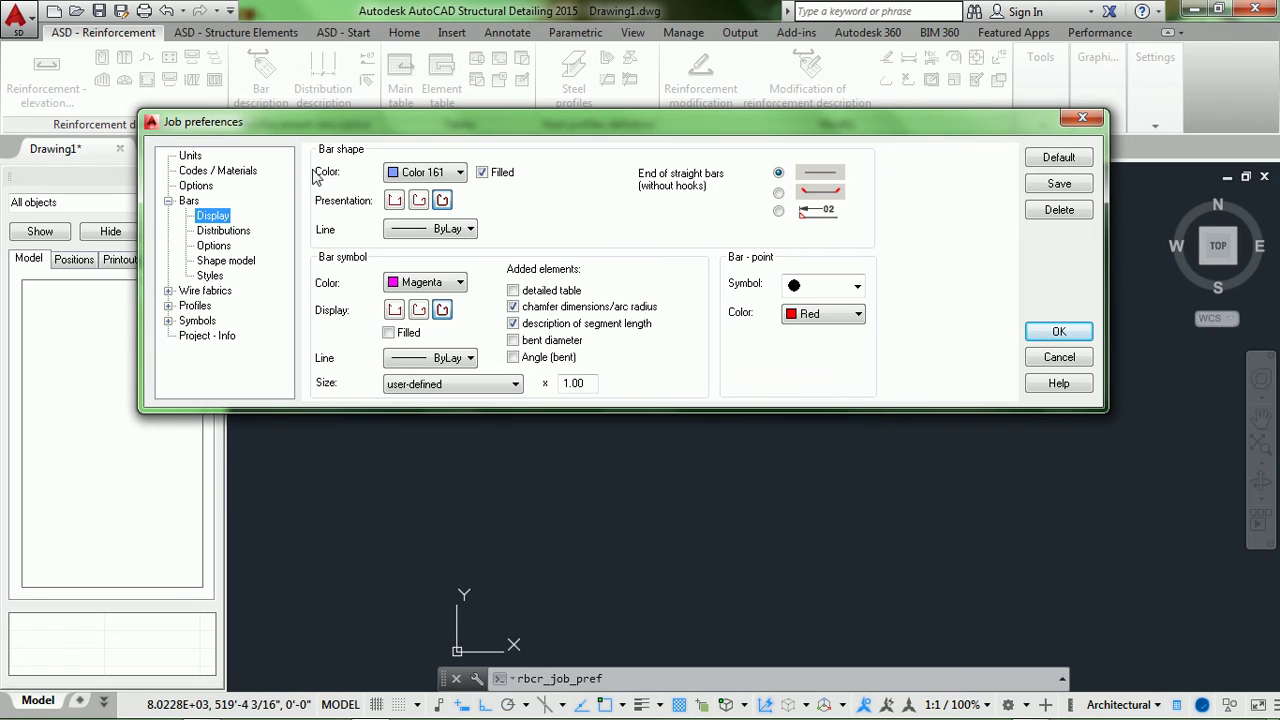
{"action": "left_click_drag", "start_coordinate": [314, 133], "coordinate": [304, 121]}
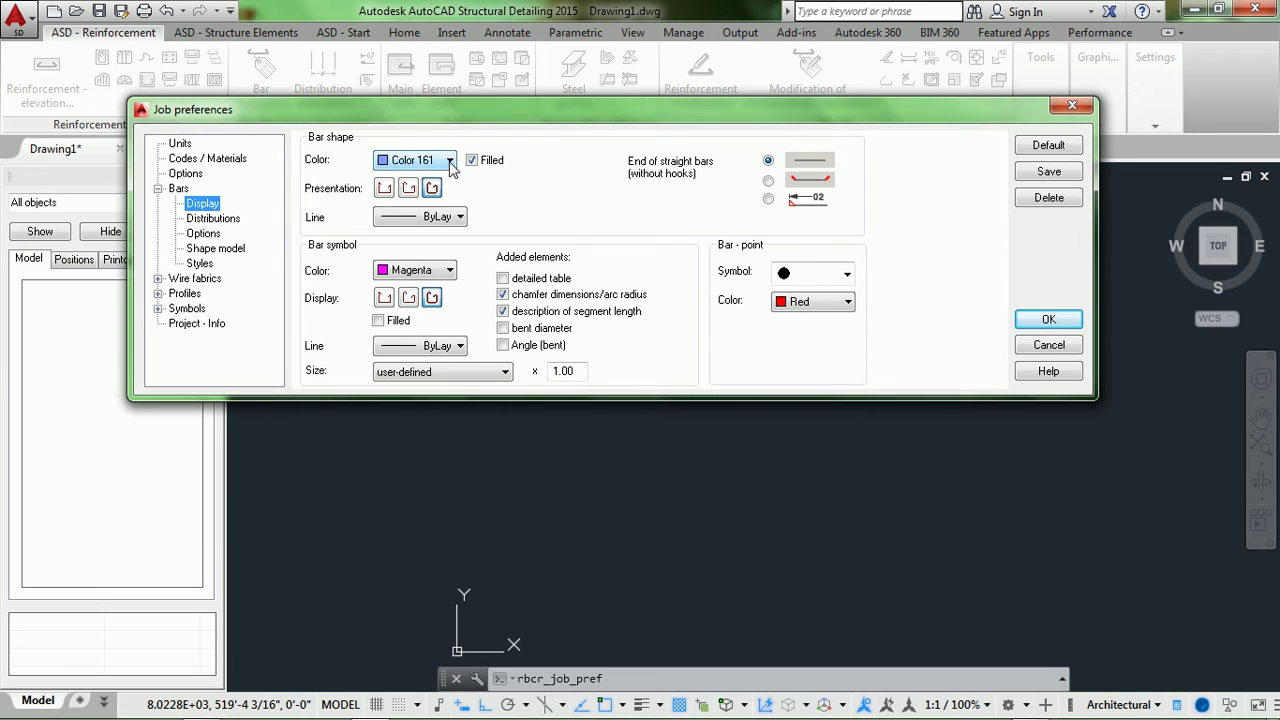
{"action": "left_click", "coordinate": [447, 161]}
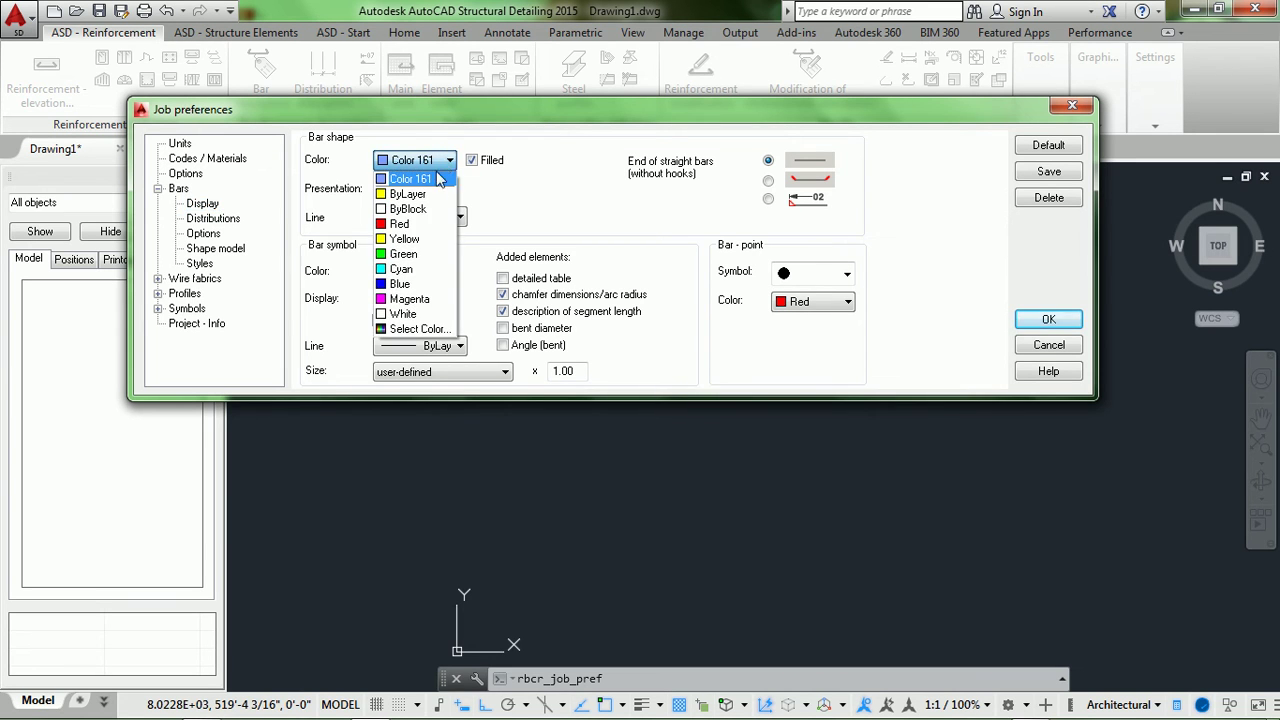
{"action": "left_click", "coordinate": [405, 269]}
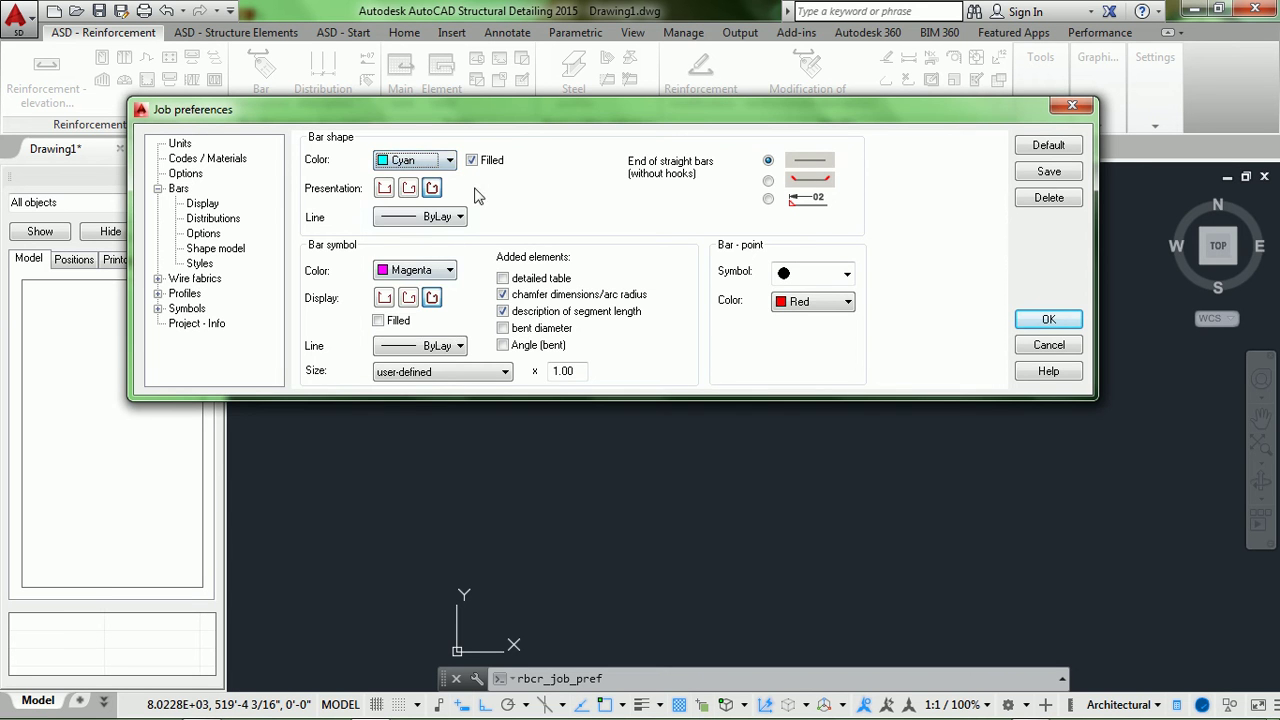
Draw the bar shape filled, with a 0.30 mm line weight.
{"action": "mouse_move", "coordinate": [475, 147]}
{"action": "left_mouse_down"}
{"action": "mouse_move", "coordinate": [492, 224]}
{"action": "mouse_move", "coordinate": [473, 240]}
{"action": "mouse_move", "coordinate": [477, 220]}
{"action": "left_mouse_up"}
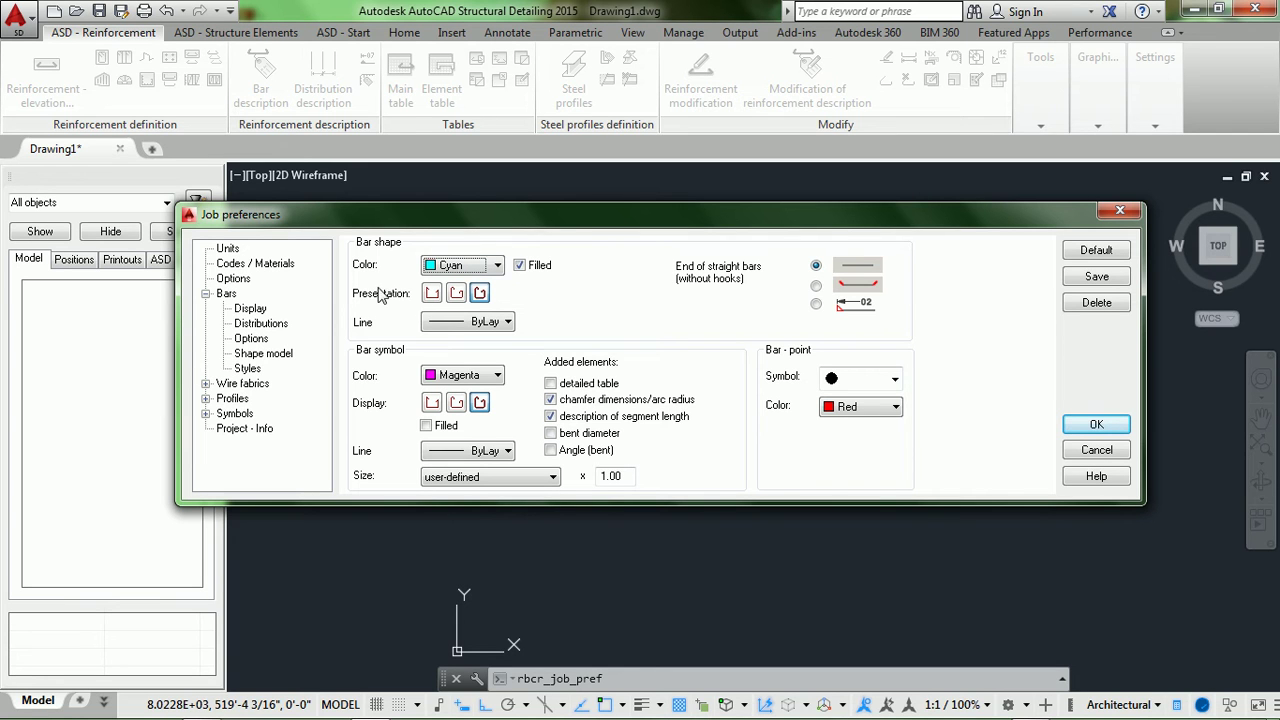
{"action": "left_click", "coordinate": [461, 300]}
{"action": "left_click", "coordinate": [432, 295]}
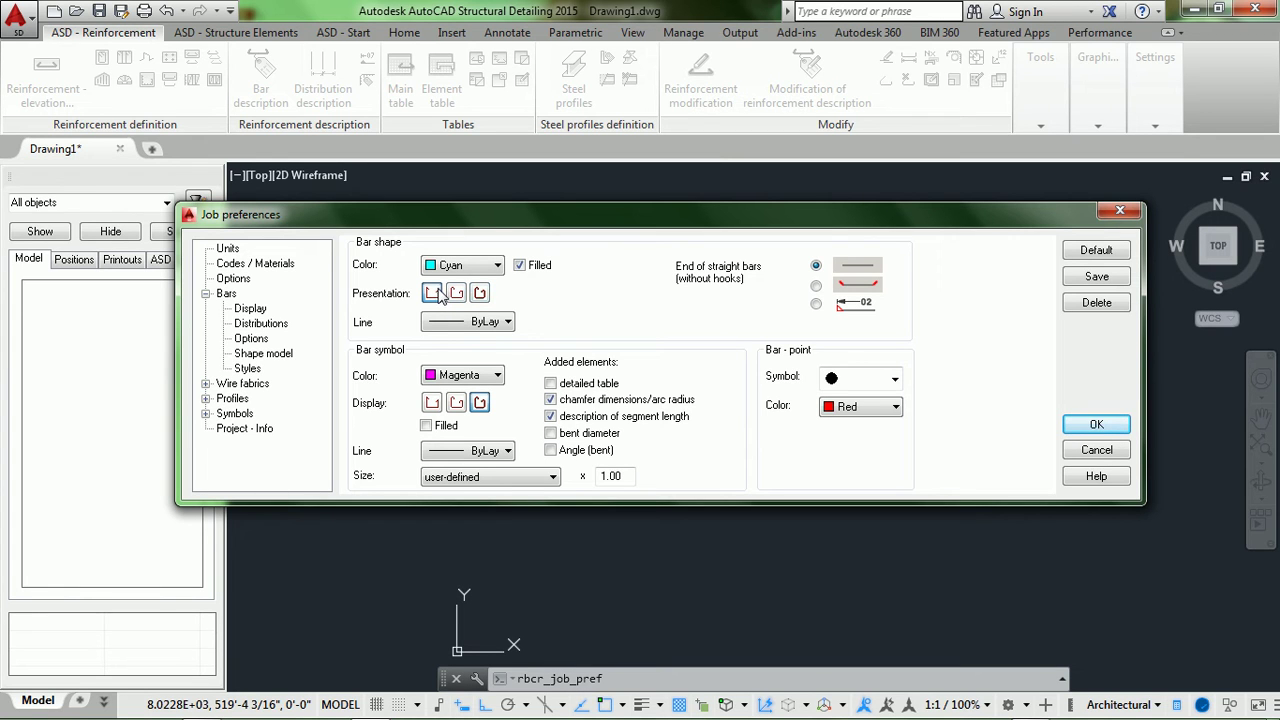
{"action": "left_click", "coordinate": [457, 296]}
{"action": "left_click", "coordinate": [481, 296]}
{"action": "left_click_drag", "start_coordinate": [615, 222], "coordinate": [644, 222]}
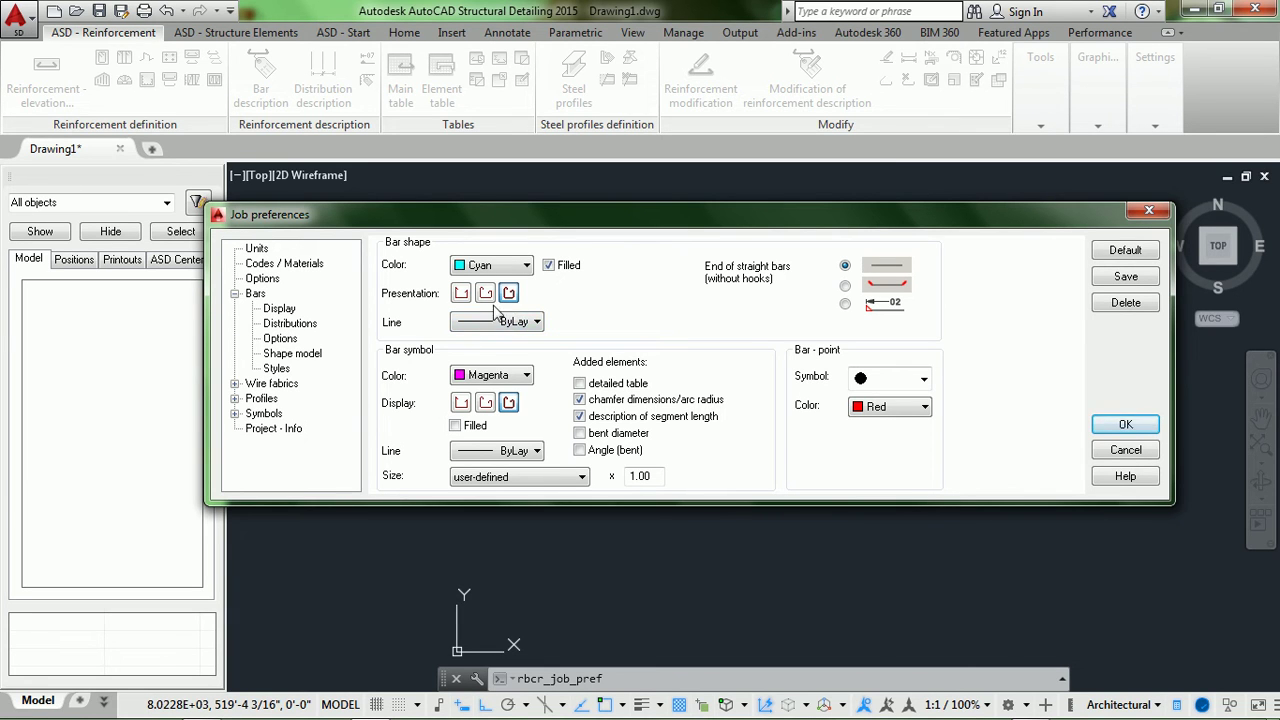
{"action": "left_click", "coordinate": [461, 292]}
{"action": "left_click_drag", "start_coordinate": [502, 222], "coordinate": [502, 212]}
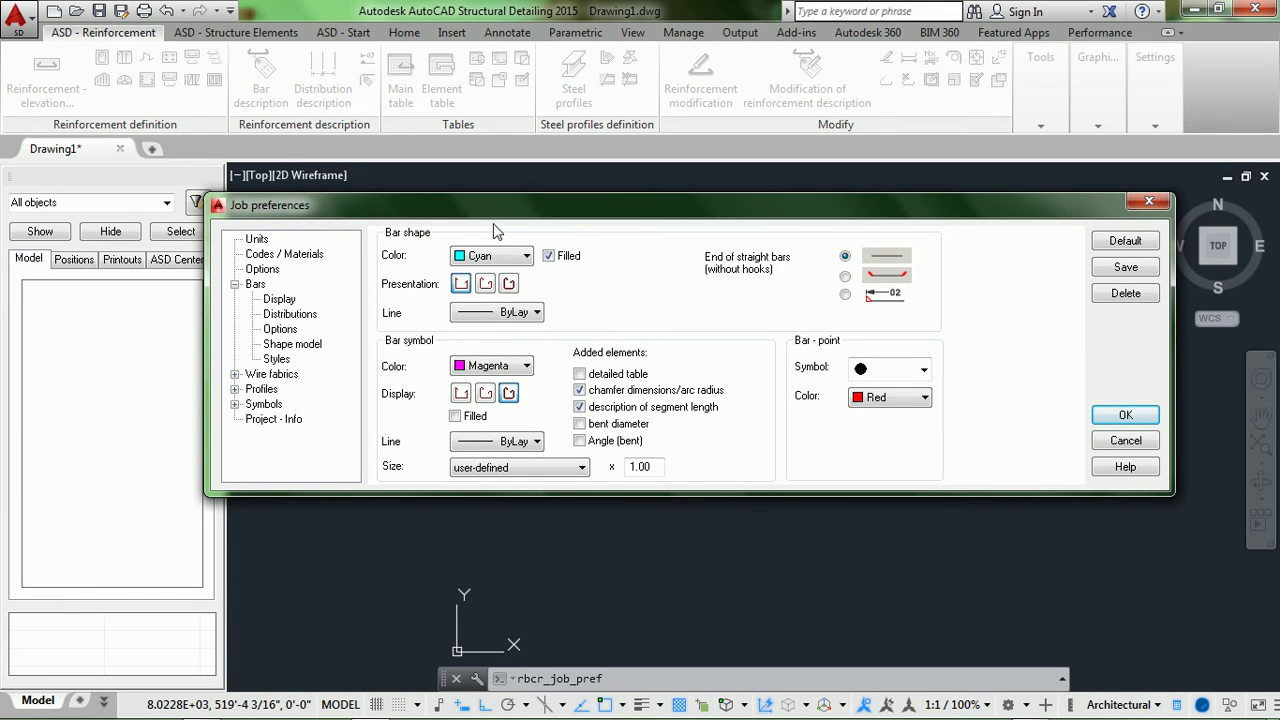
{"action": "left_click", "coordinate": [489, 314]}
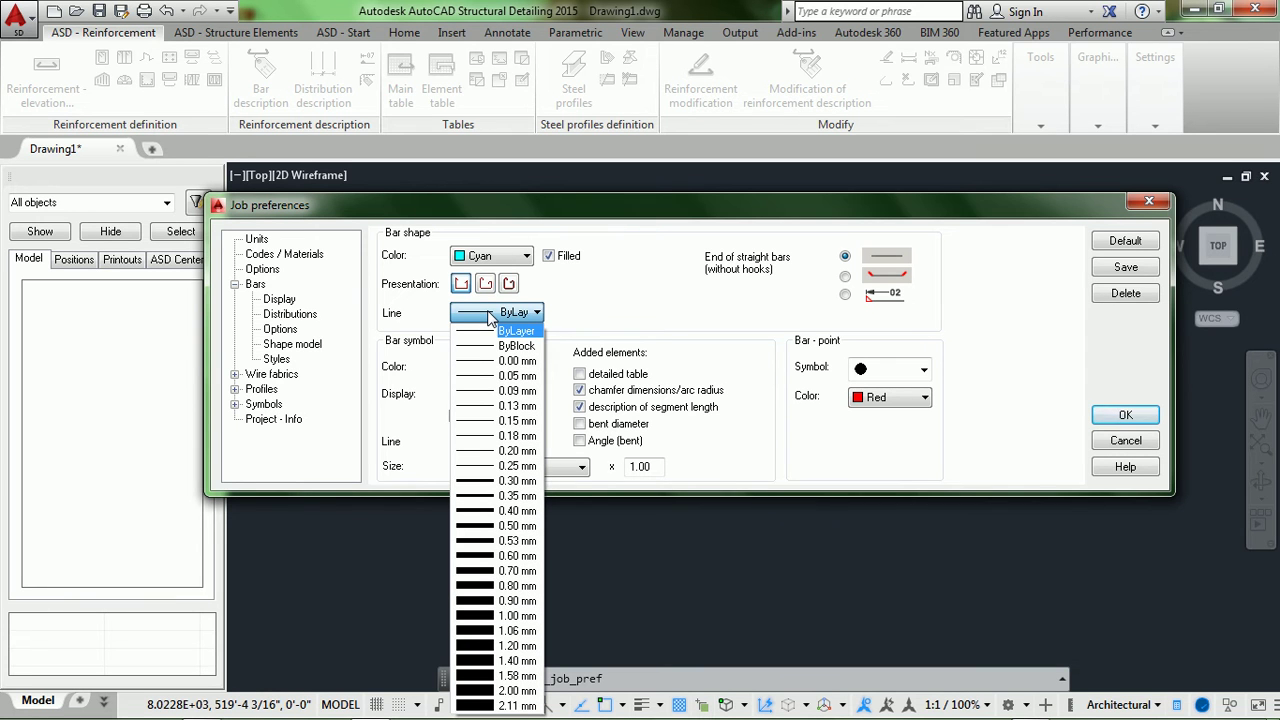
{"action": "left_click", "coordinate": [512, 482]}
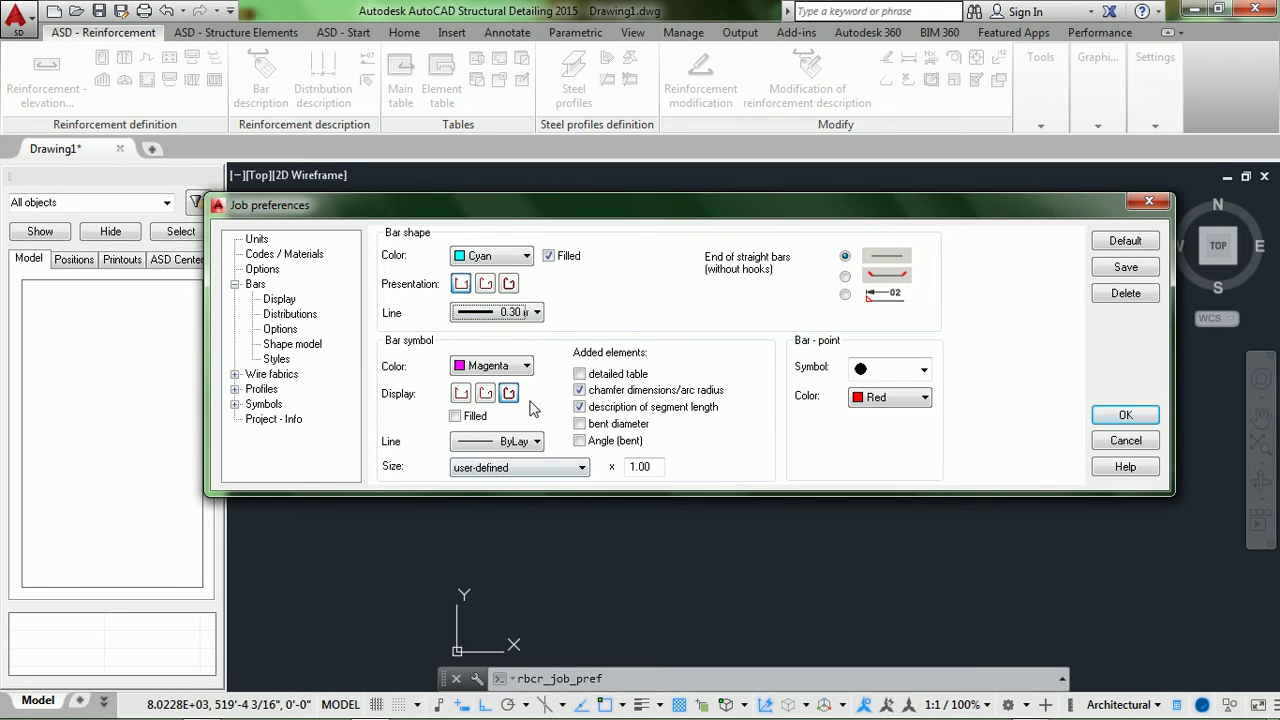
Make the bar symbol Cyan with the first display style and a 0.30 mm line.
{"action": "left_click", "coordinate": [515, 368]}
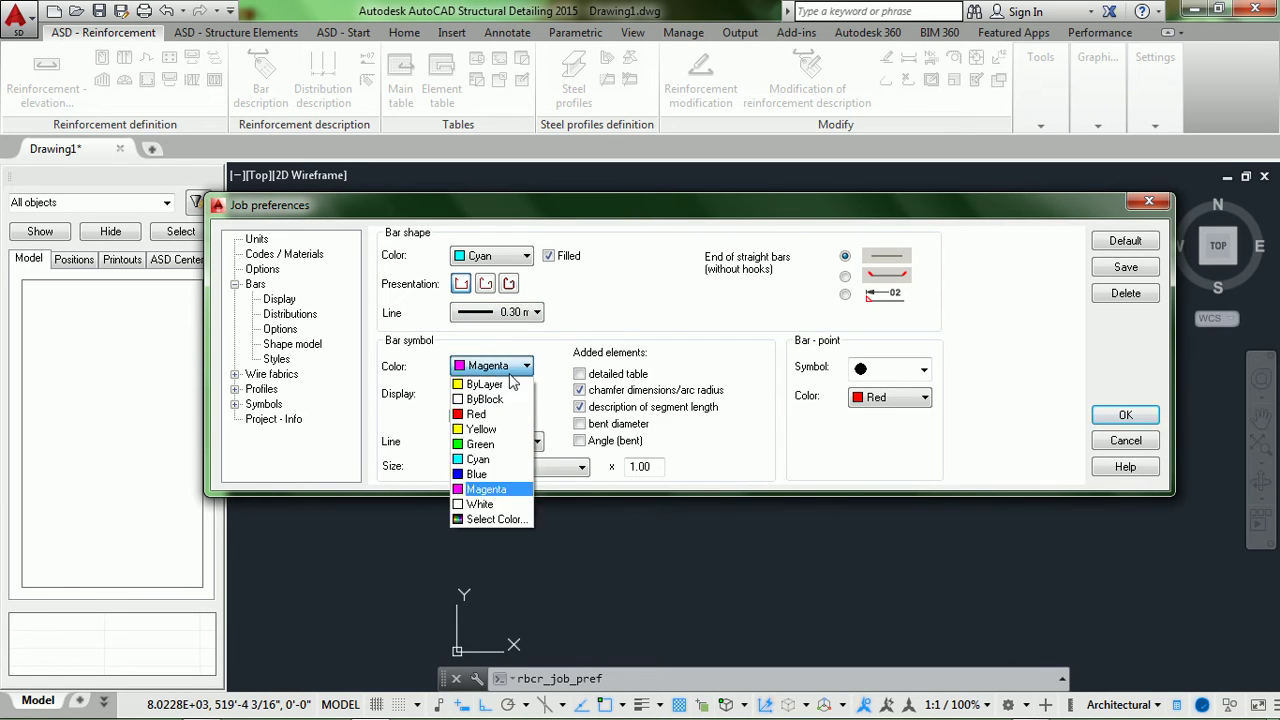
{"action": "left_click", "coordinate": [503, 463]}
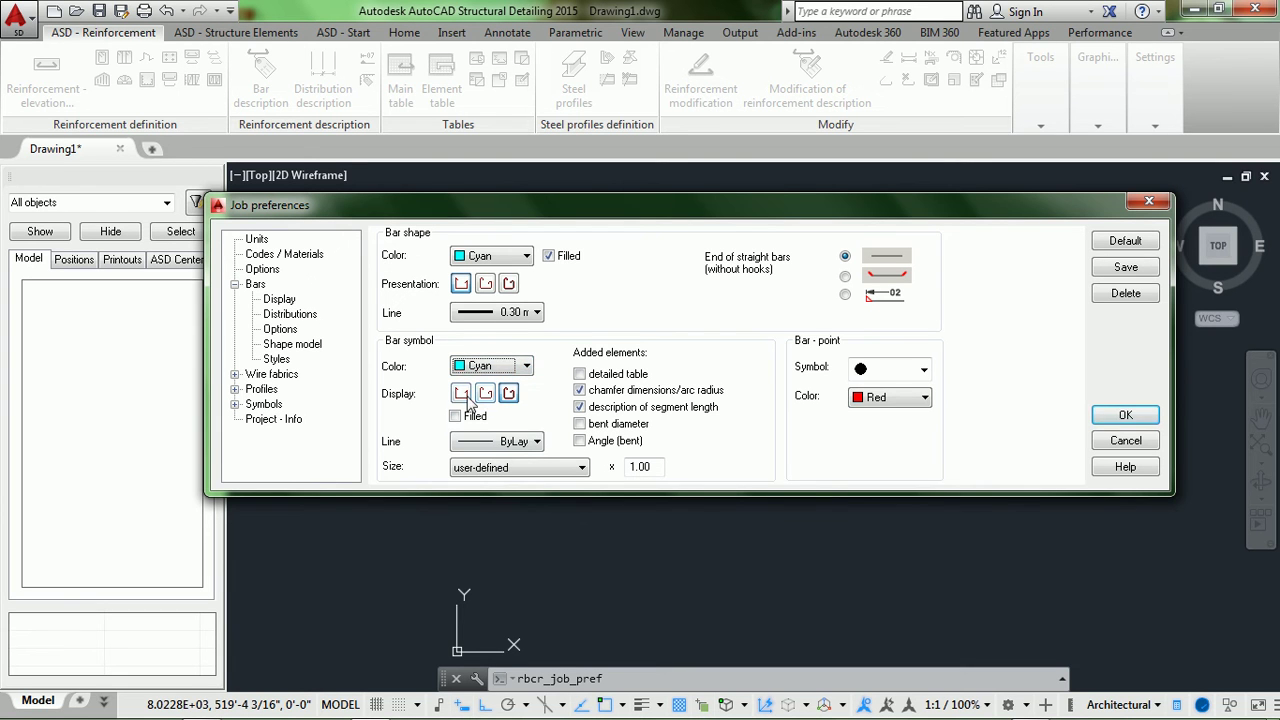
{"action": "left_click", "coordinate": [463, 396]}
{"action": "left_click", "coordinate": [501, 443]}
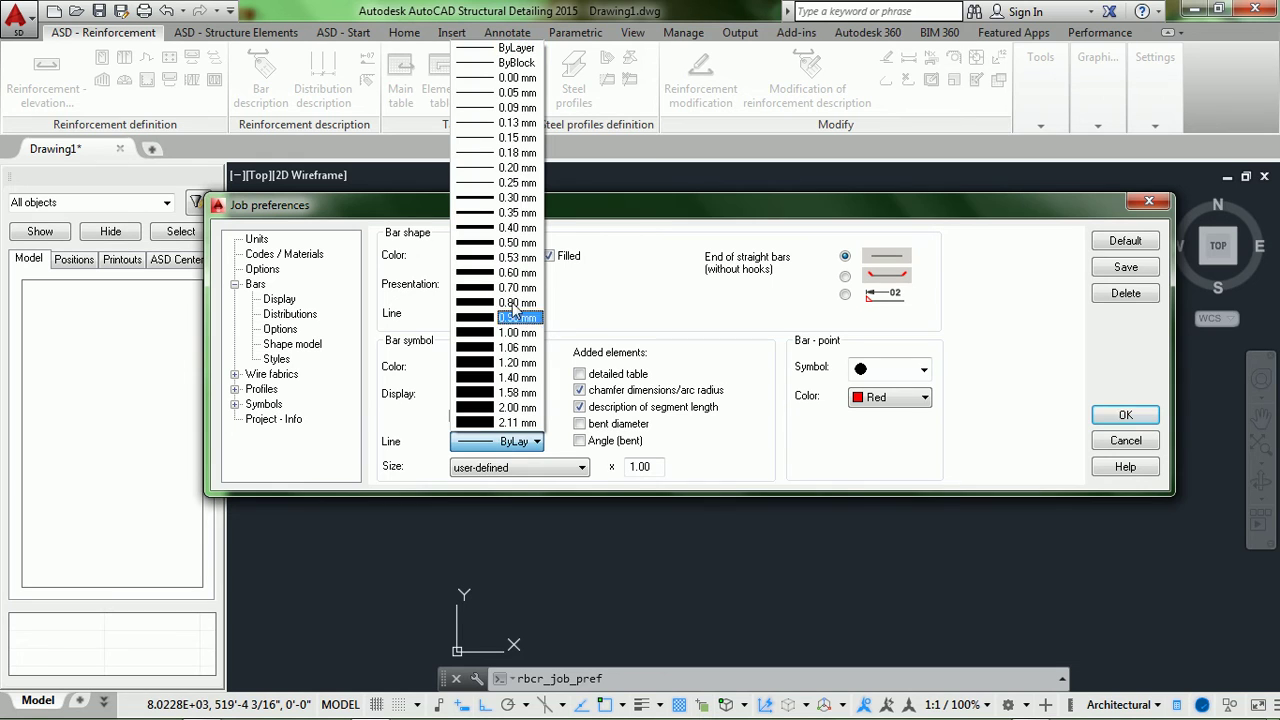
{"action": "left_click", "coordinate": [514, 199]}
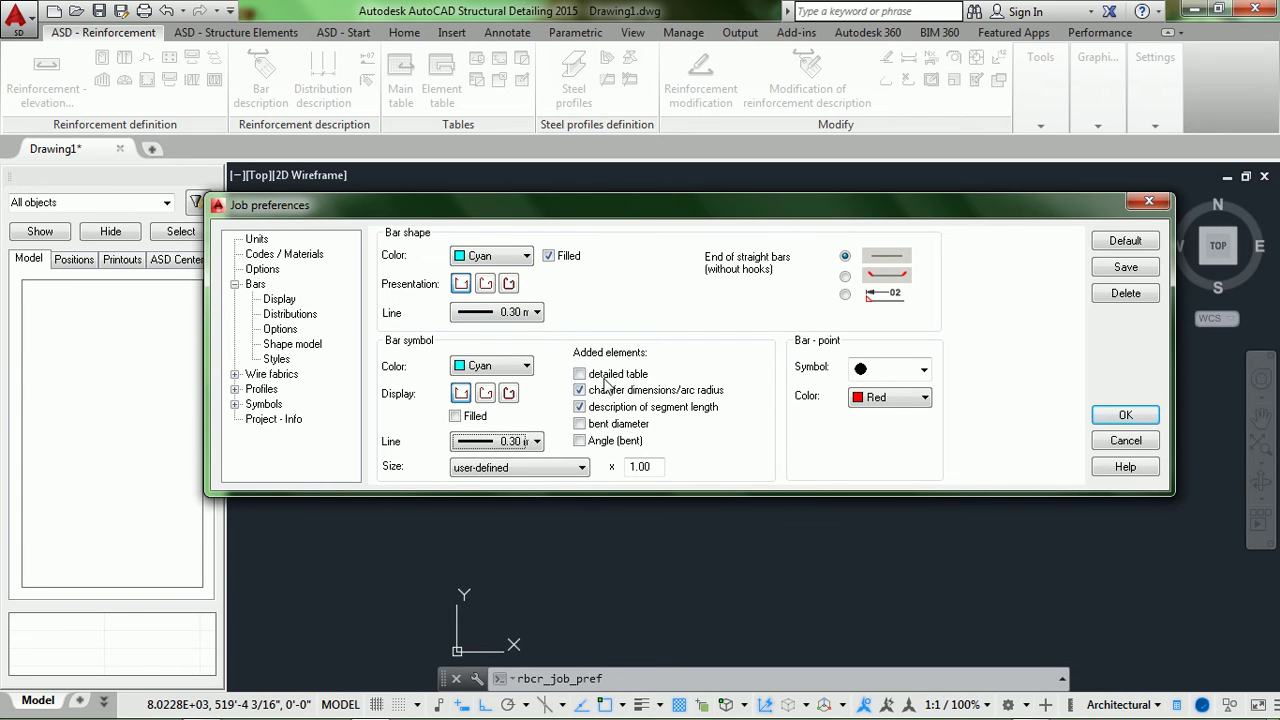
{"action": "left_click_drag", "start_coordinate": [830, 203], "coordinate": [794, 199]}
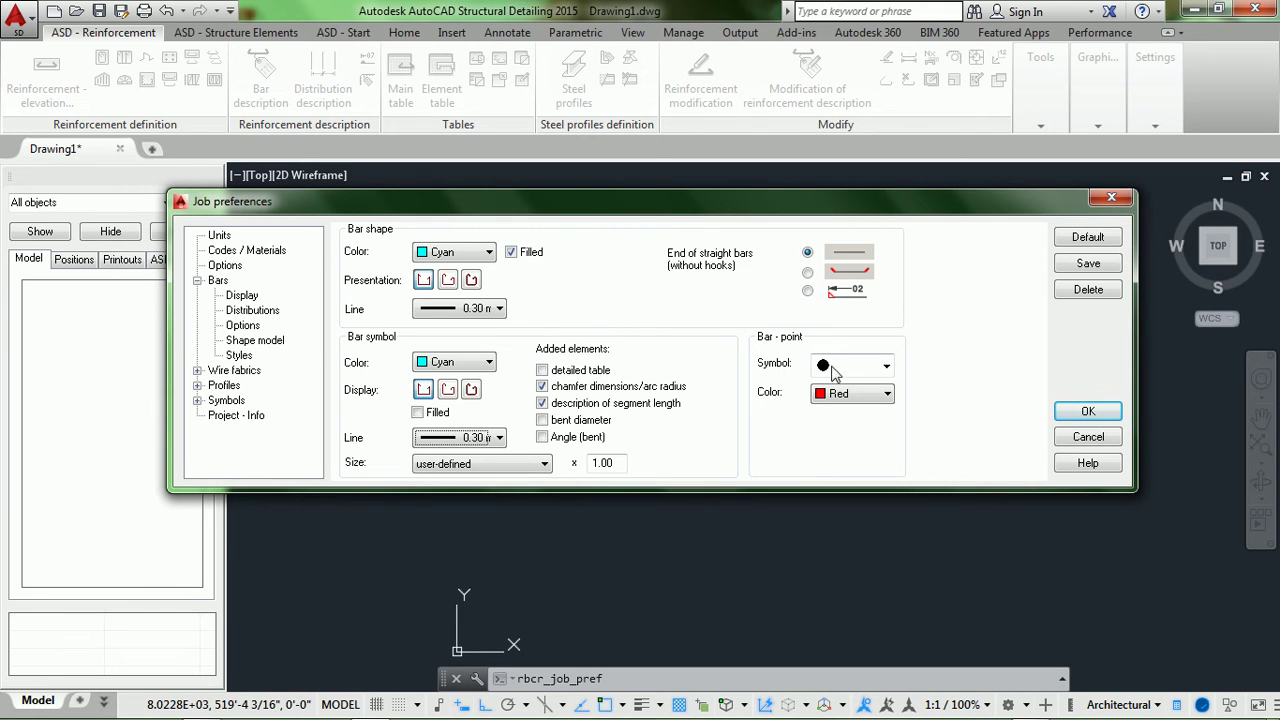
Keep bar points as a red filled circle and save the display preferences.
{"action": "left_click", "coordinate": [887, 369]}
{"action": "left_click", "coordinate": [887, 369]}
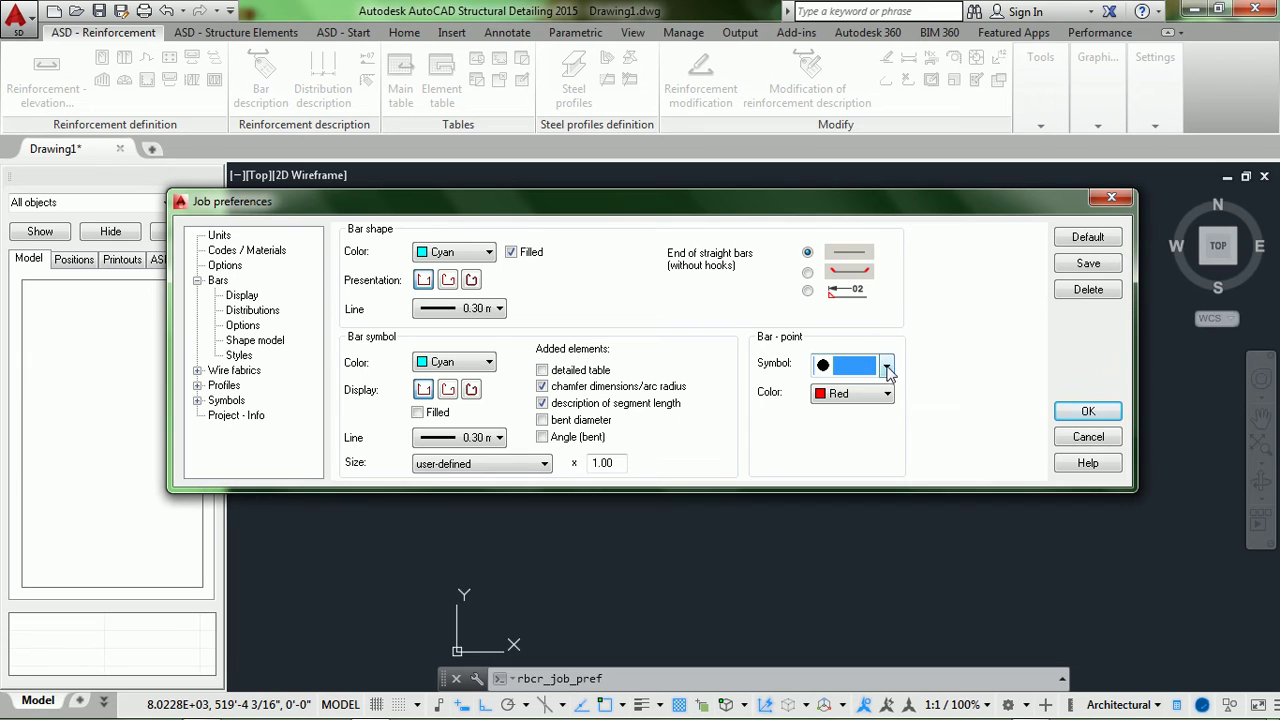
{"action": "left_click", "coordinate": [886, 370]}
{"action": "left_click", "coordinate": [846, 407]}
{"action": "left_click", "coordinate": [841, 396]}
{"action": "left_click", "coordinate": [840, 408]}
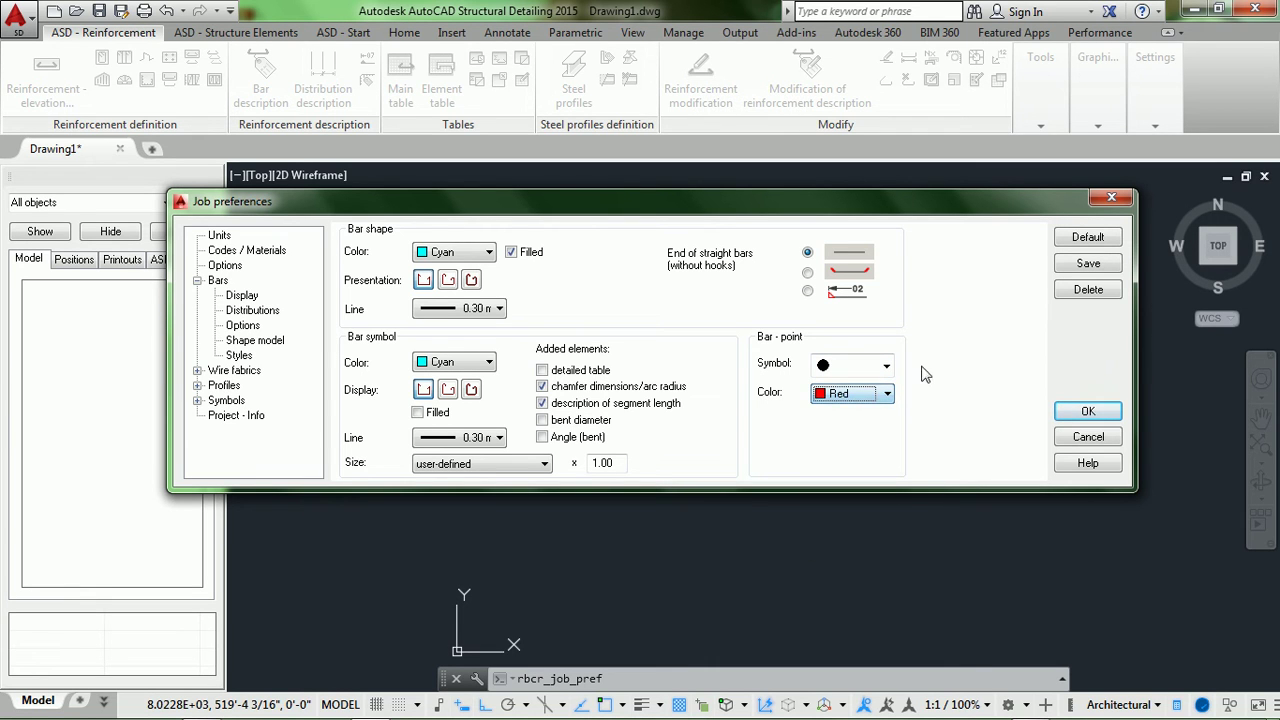
{"action": "left_click", "coordinate": [1100, 266]}
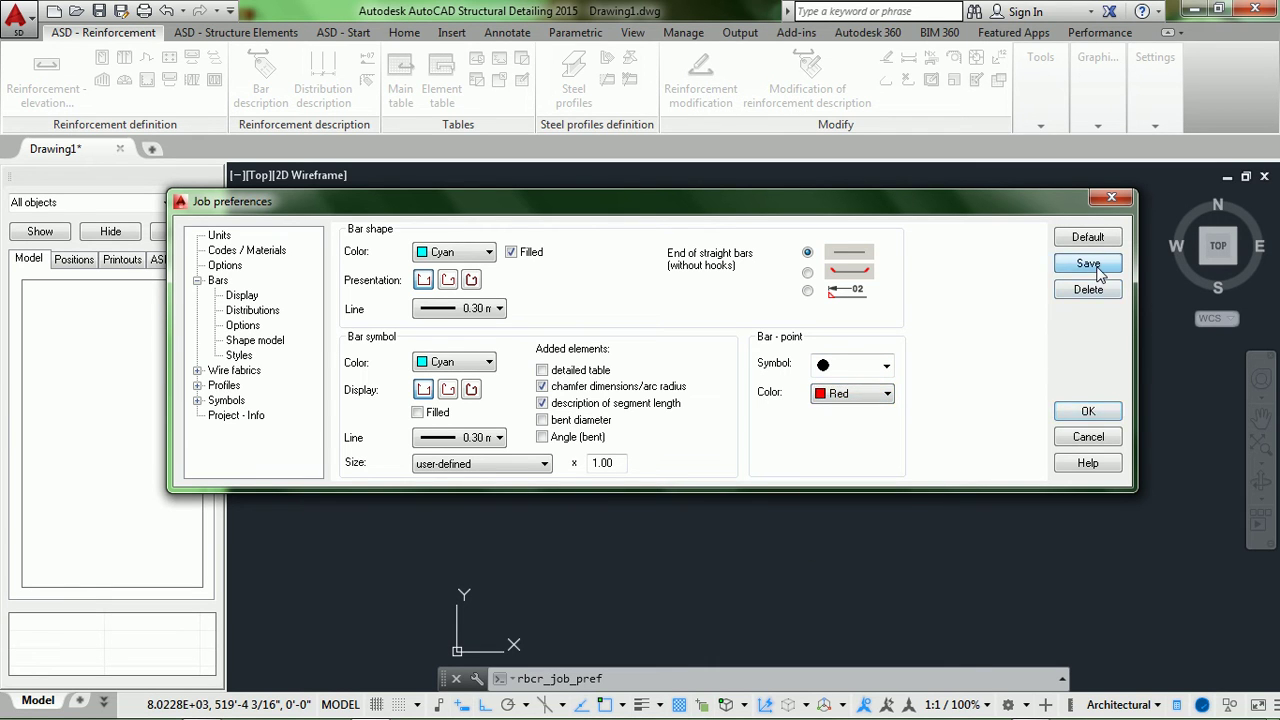
{"action": "left_click", "coordinate": [254, 296]}
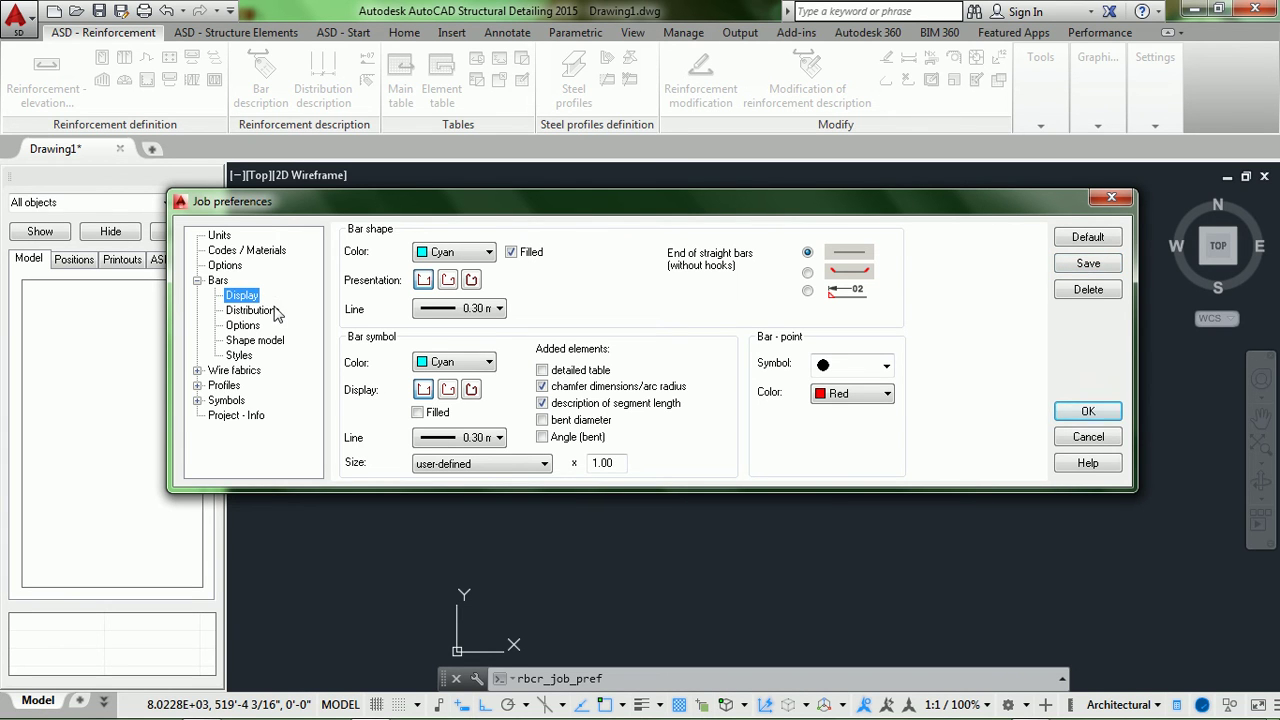
Set top and bottom reinforcement distribution lines to Continuous.
{"action": "left_click", "coordinate": [258, 311]}
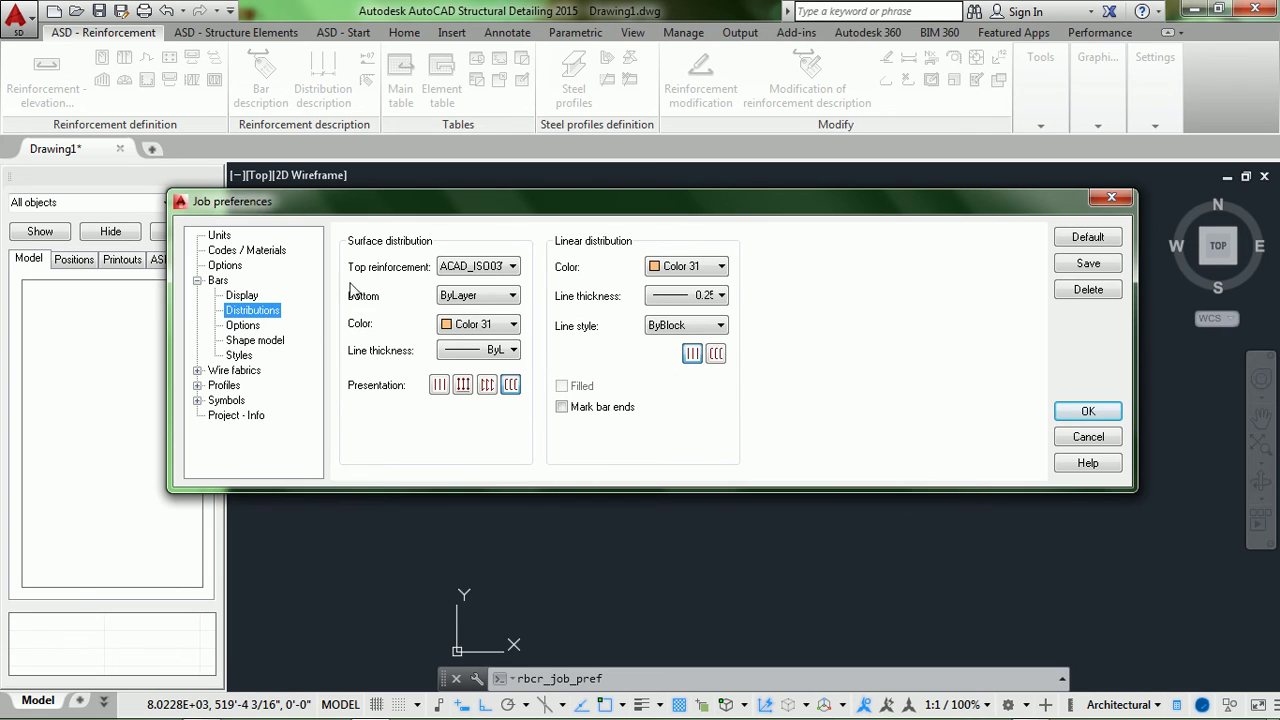
{"action": "left_click_drag", "start_coordinate": [524, 210], "coordinate": [593, 172]}
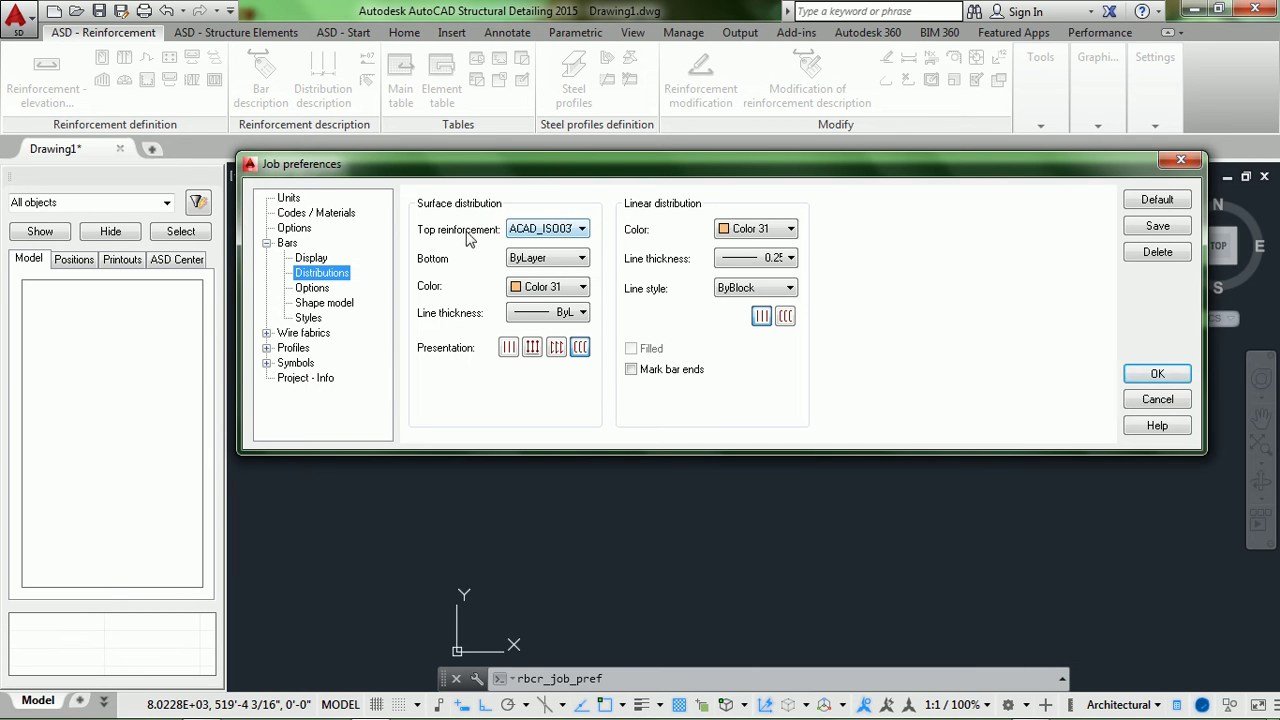
{"action": "left_click", "coordinate": [553, 231]}
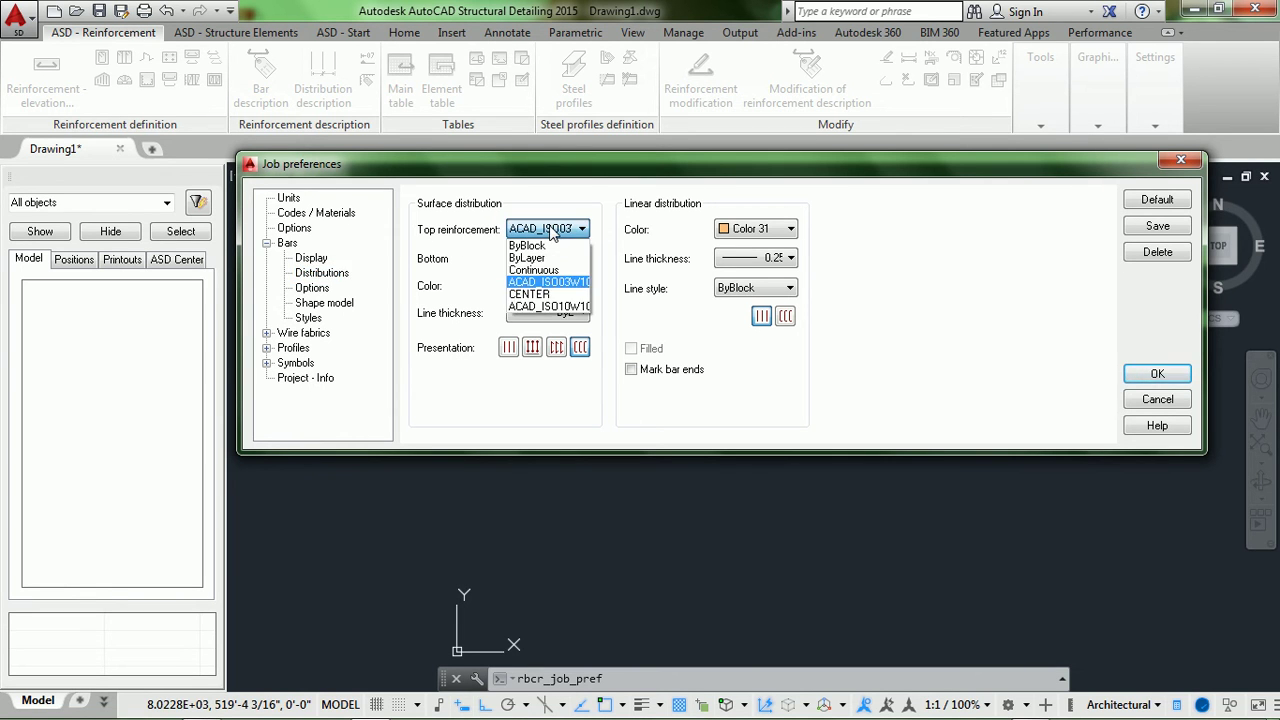
{"action": "left_click", "coordinate": [549, 270]}
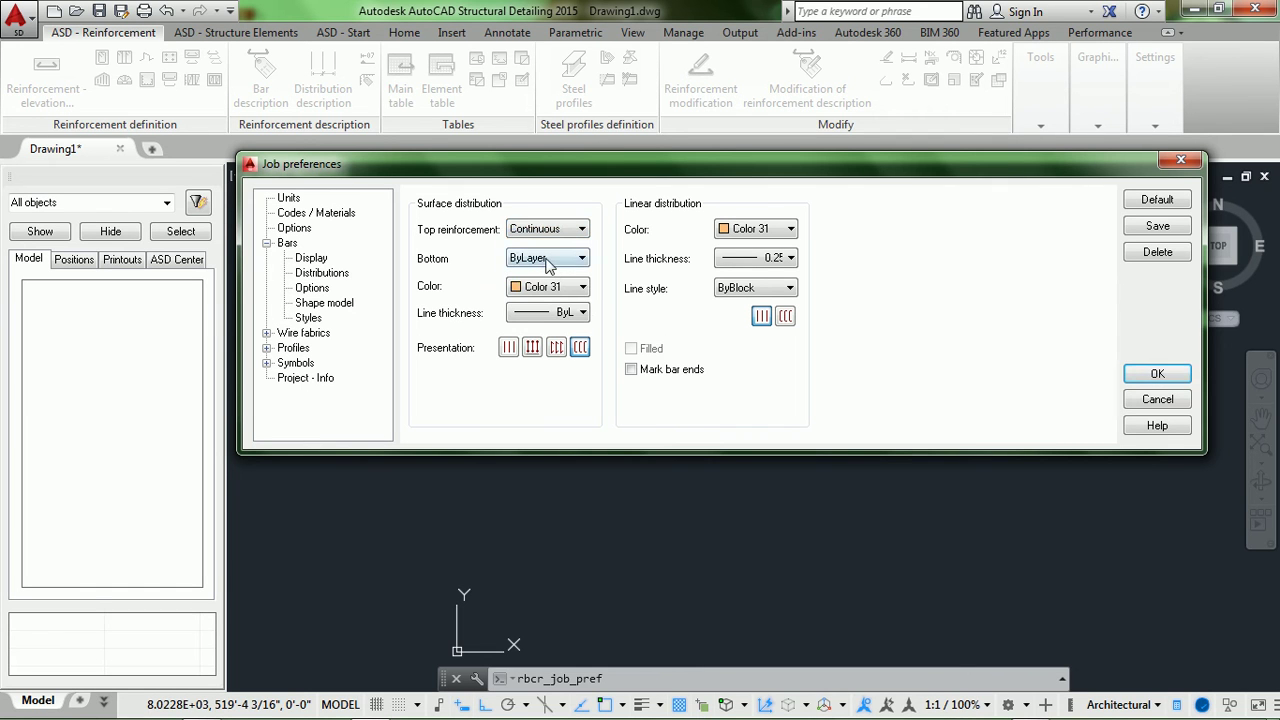
{"action": "left_click", "coordinate": [548, 262]}
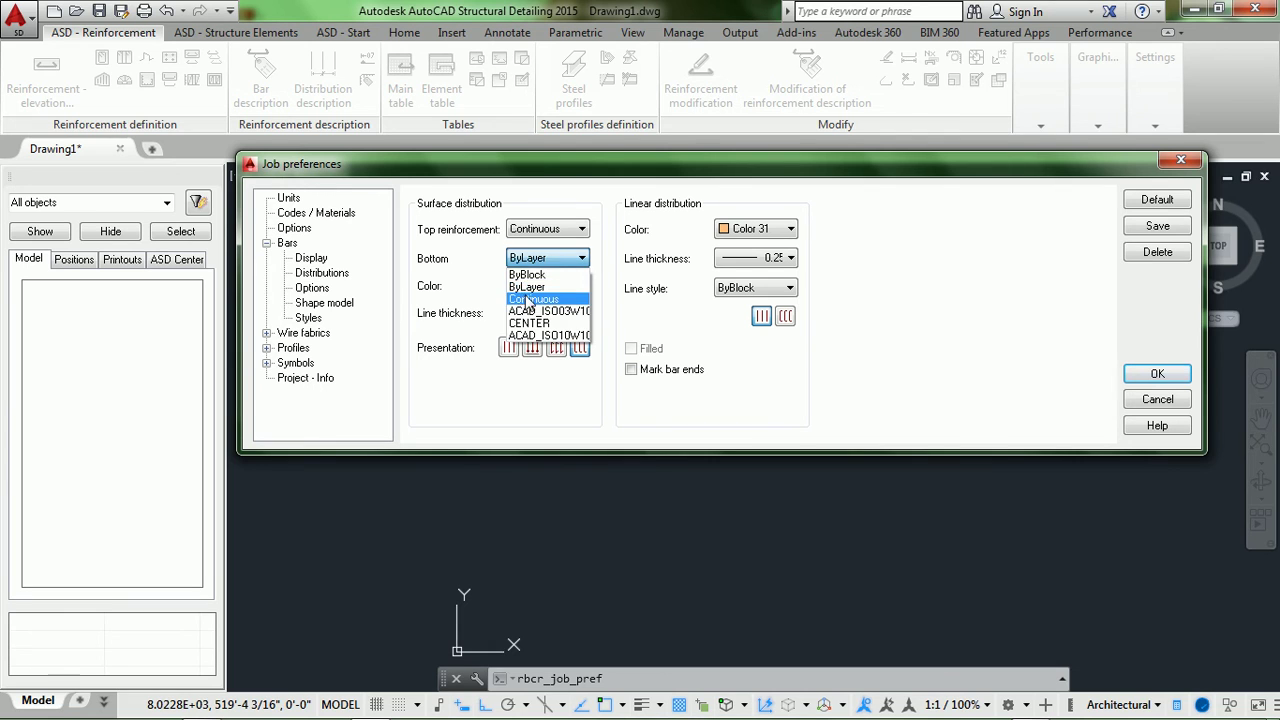
{"action": "left_click", "coordinate": [527, 300]}
Give surface distributions Color 31, 0.25 mm line thickness and the first presentation style.
{"action": "left_click", "coordinate": [546, 288]}
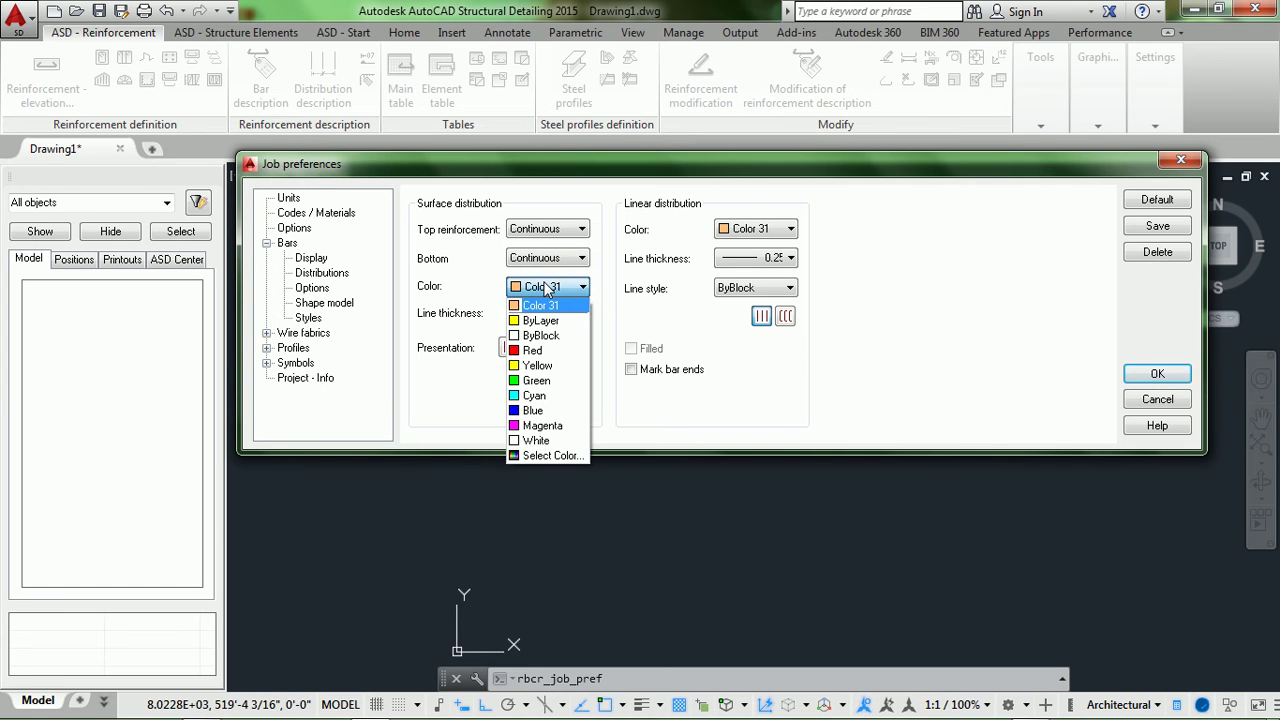
{"action": "left_click", "coordinate": [546, 290]}
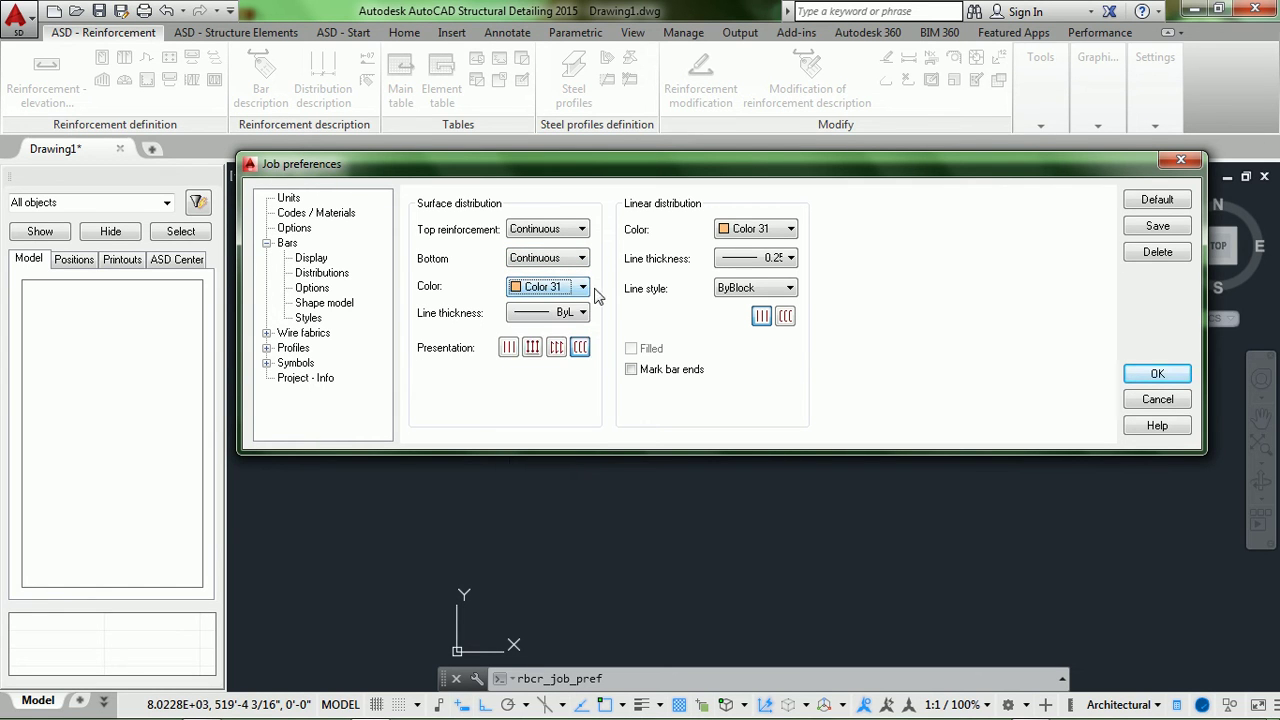
{"action": "left_click", "coordinate": [545, 318]}
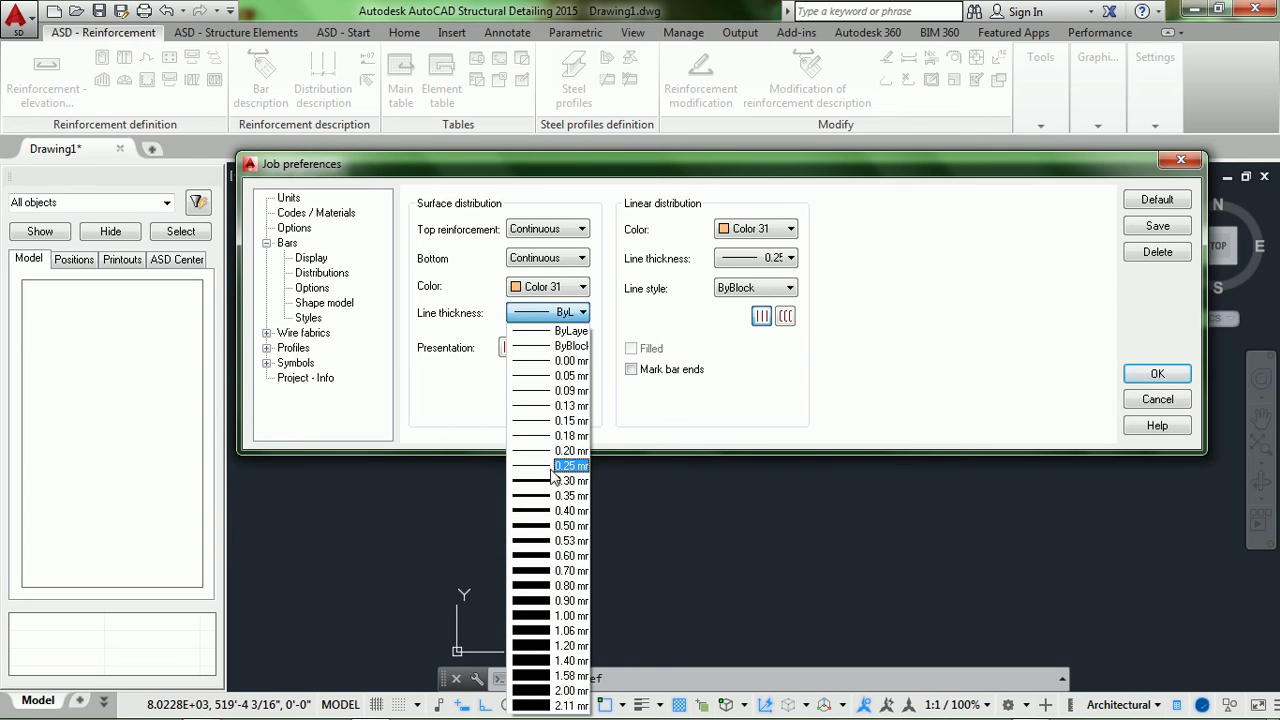
{"action": "left_click", "coordinate": [551, 468]}
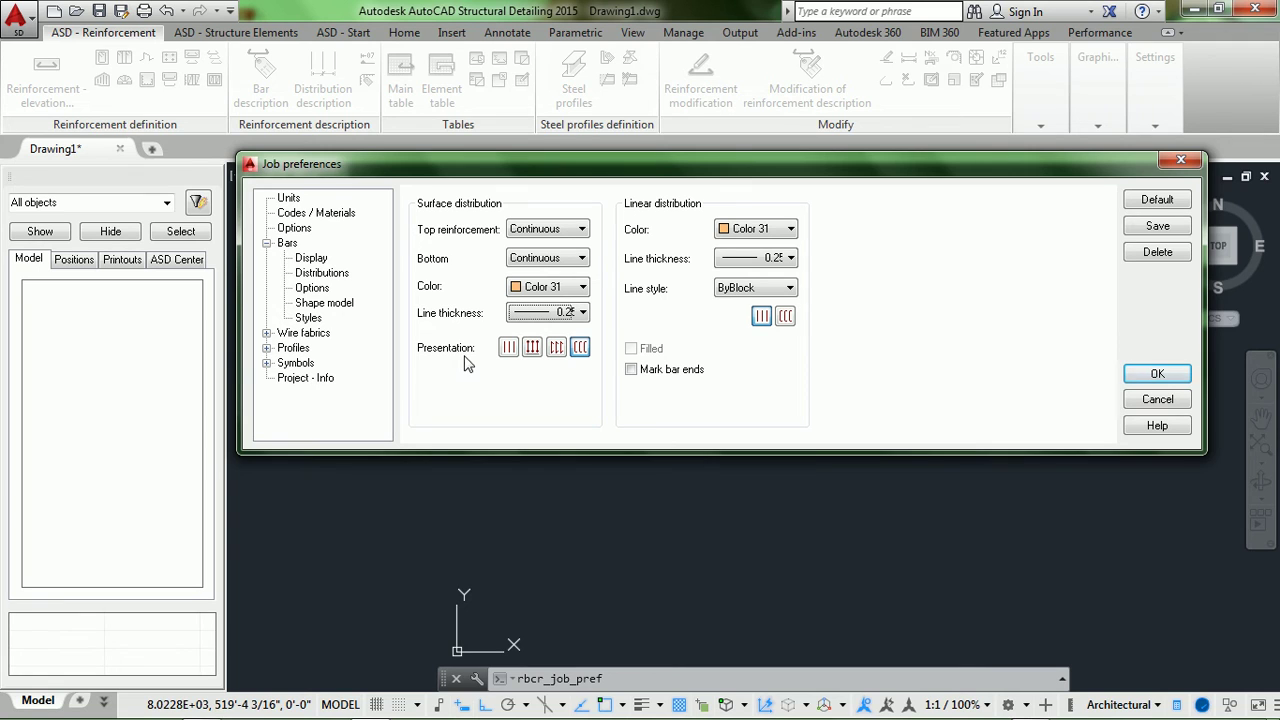
{"action": "left_click", "coordinate": [562, 346]}
{"action": "left_click", "coordinate": [579, 348]}
{"action": "left_click", "coordinate": [513, 346]}
Set the linear distribution line style to Continuous.
{"action": "left_click", "coordinate": [781, 258]}
{"action": "left_click", "coordinate": [781, 258]}
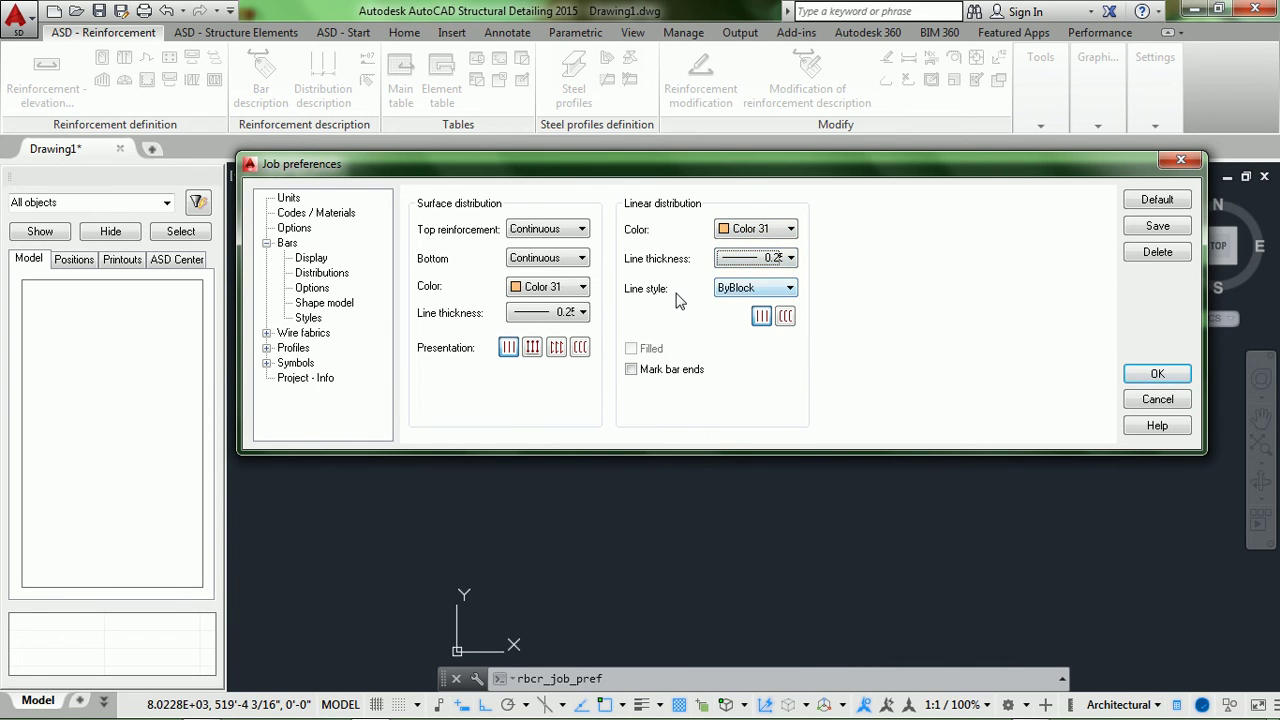
{"action": "left_click", "coordinate": [780, 290]}
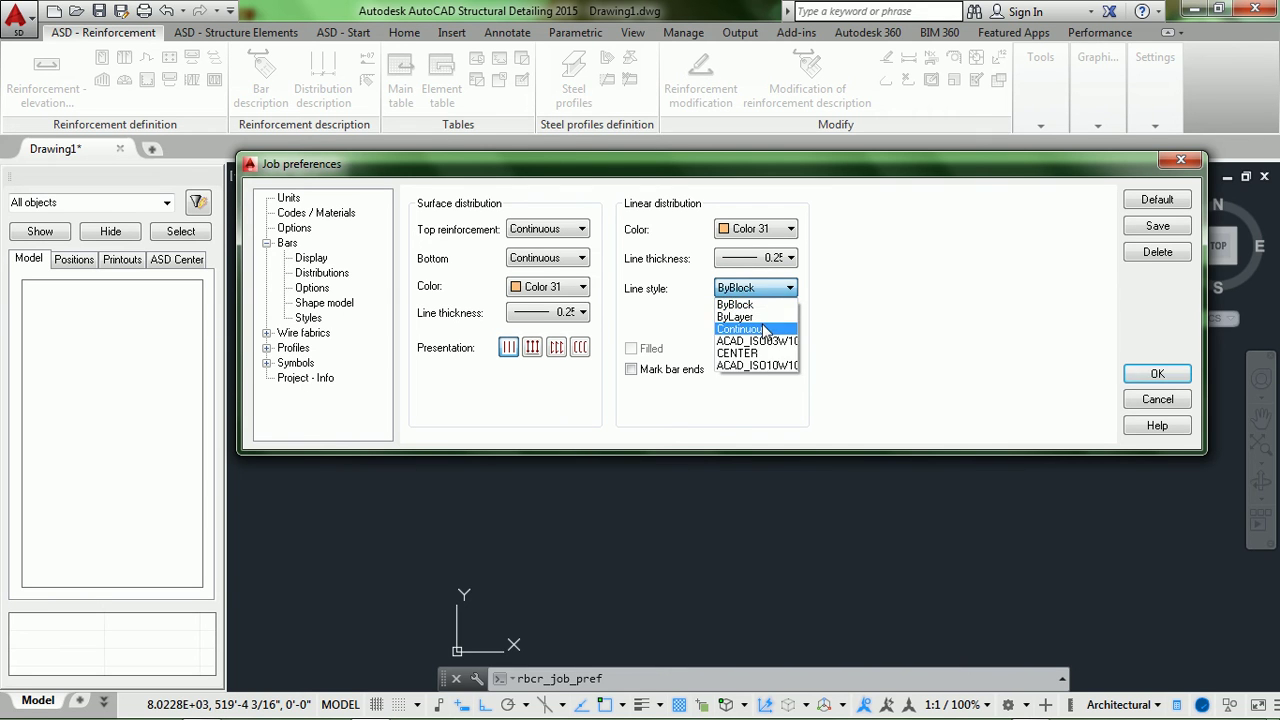
{"action": "left_click", "coordinate": [765, 330]}
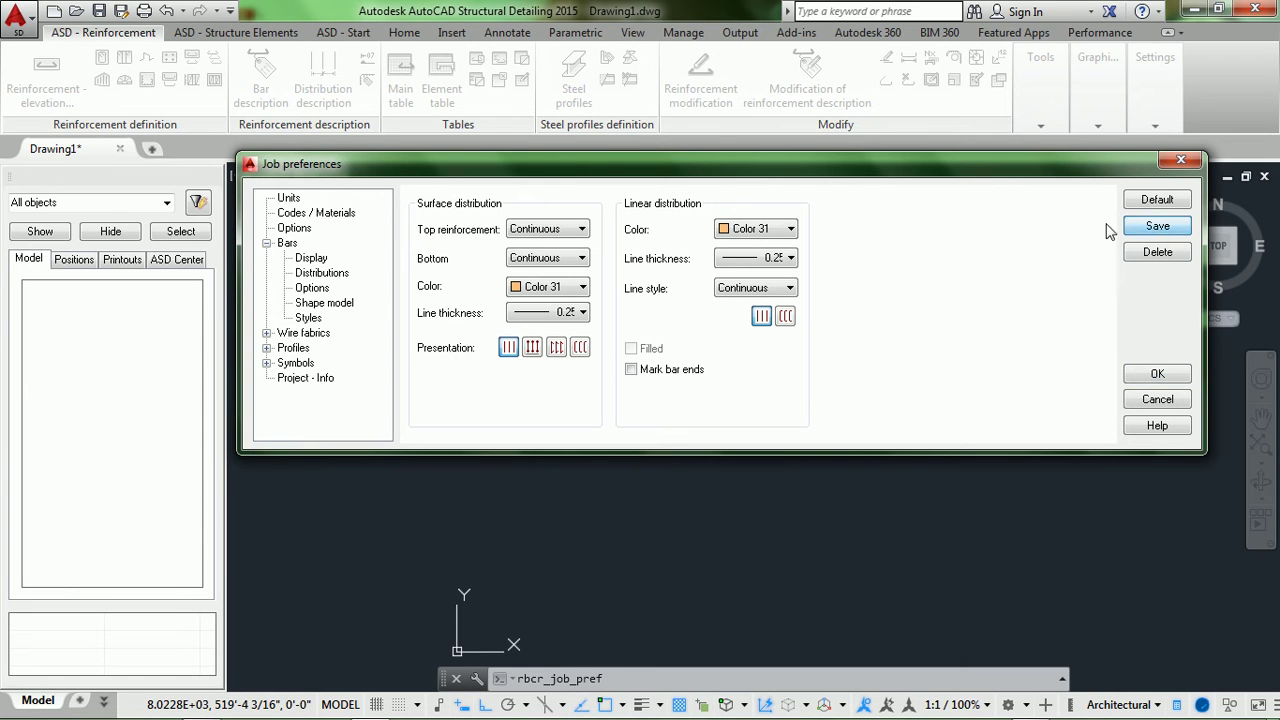
{"action": "left_click_drag", "start_coordinate": [877, 162], "coordinate": [896, 136]}
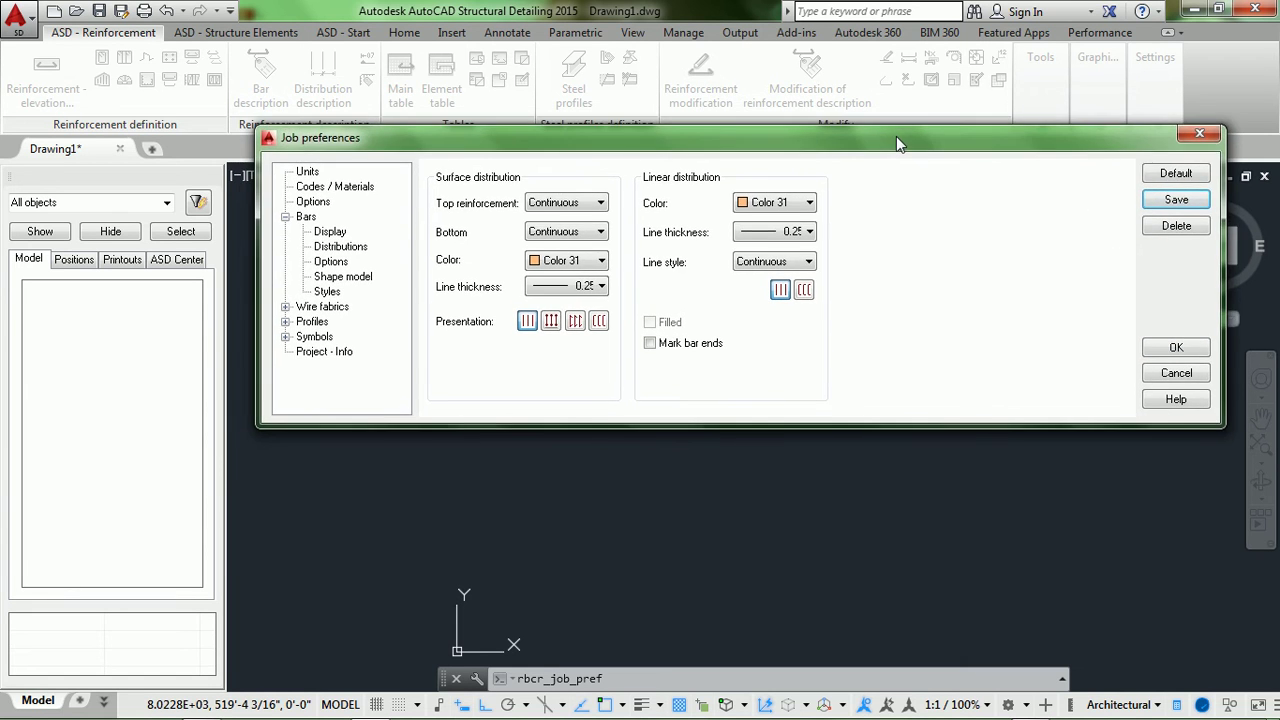
Keep real bar size in cross-section and set the minimum bar length to 350 mm.
{"action": "left_click", "coordinate": [328, 263]}
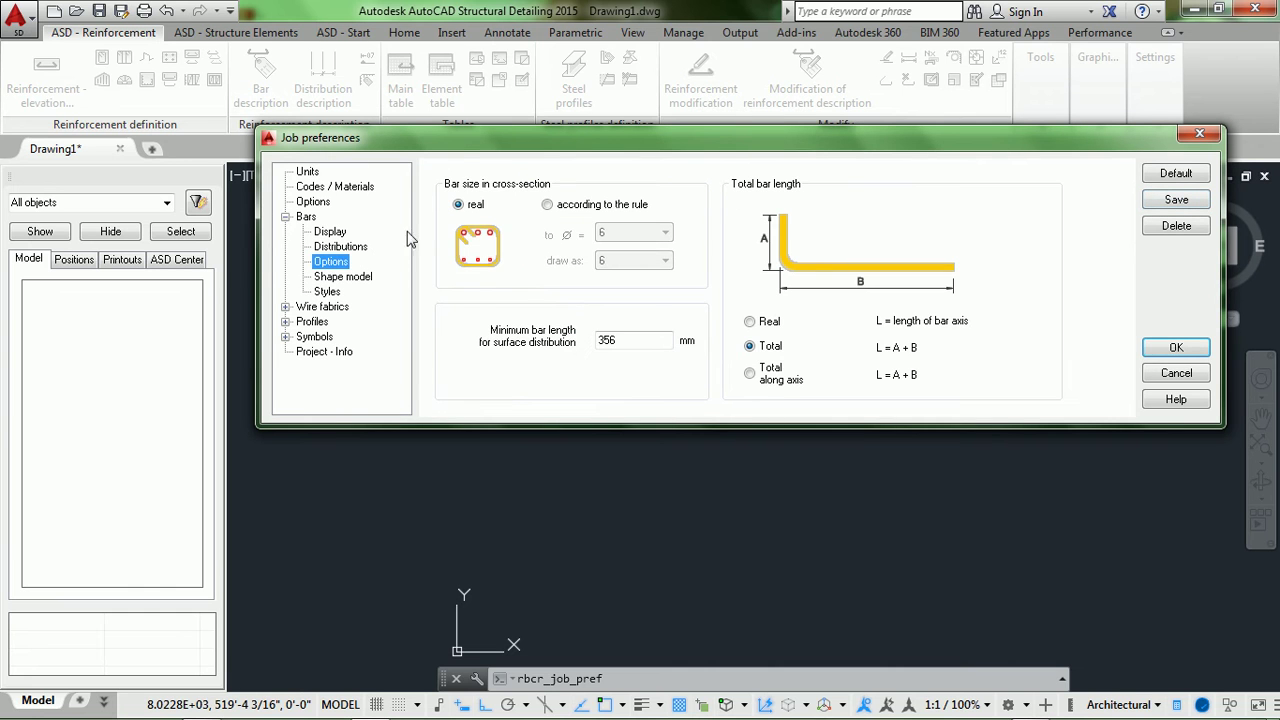
{"action": "left_click_drag", "start_coordinate": [458, 151], "coordinate": [432, 146]}
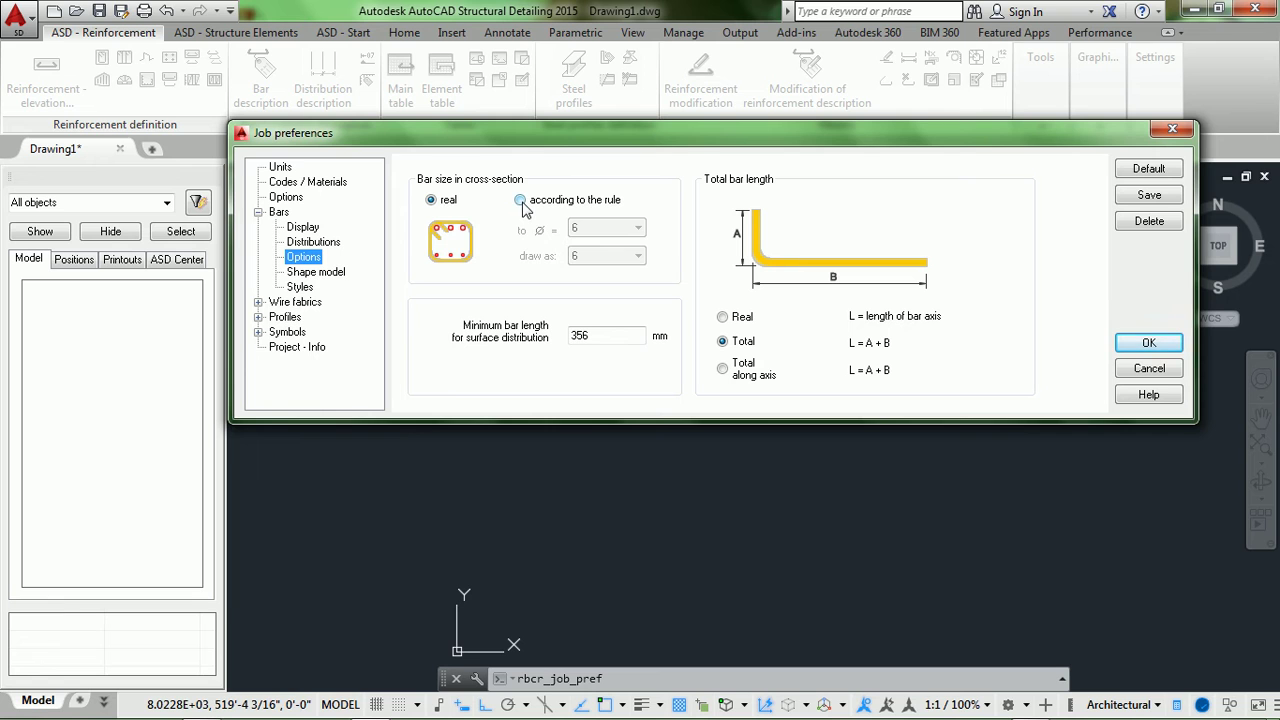
{"action": "left_click", "coordinate": [521, 203]}
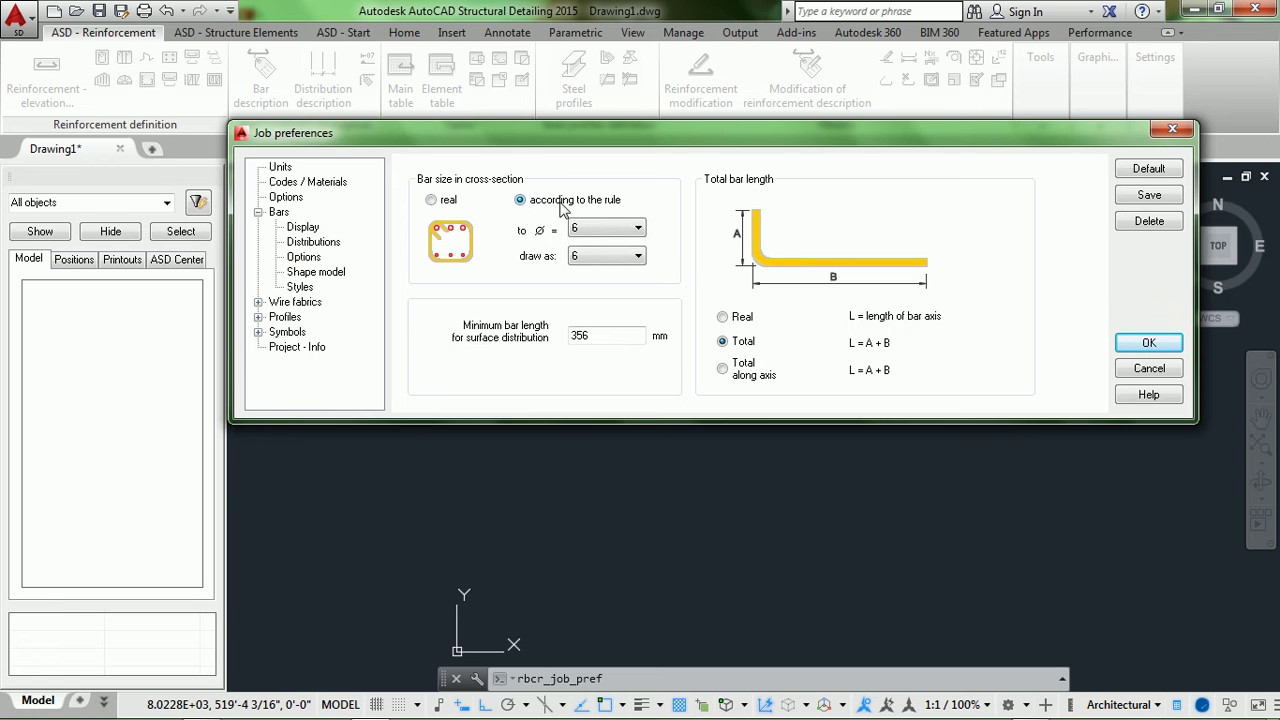
{"action": "left_click", "coordinate": [431, 200]}
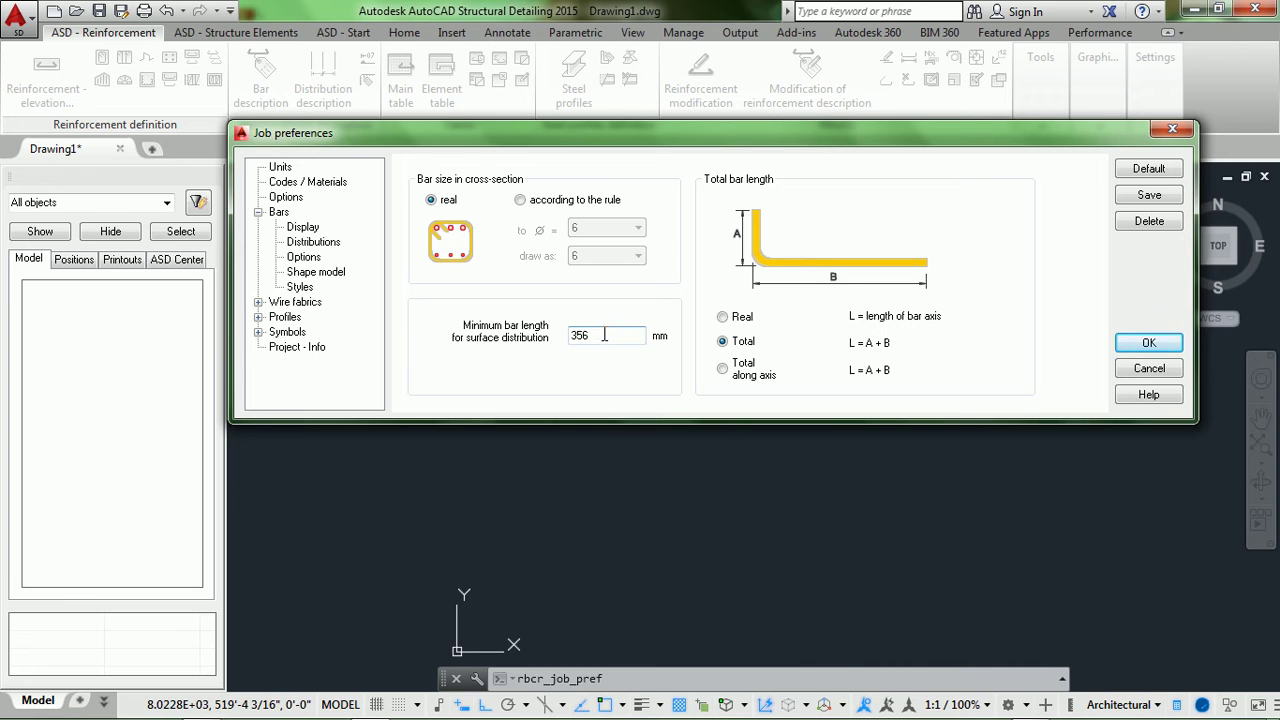
{"action": "double_click", "coordinate": [538, 336]}
{"action": "type", "text": "3"}
Measure total bar length along the axis and save the bar options.
{"action": "left_click_drag", "start_coordinate": [749, 145], "coordinate": [699, 147]}
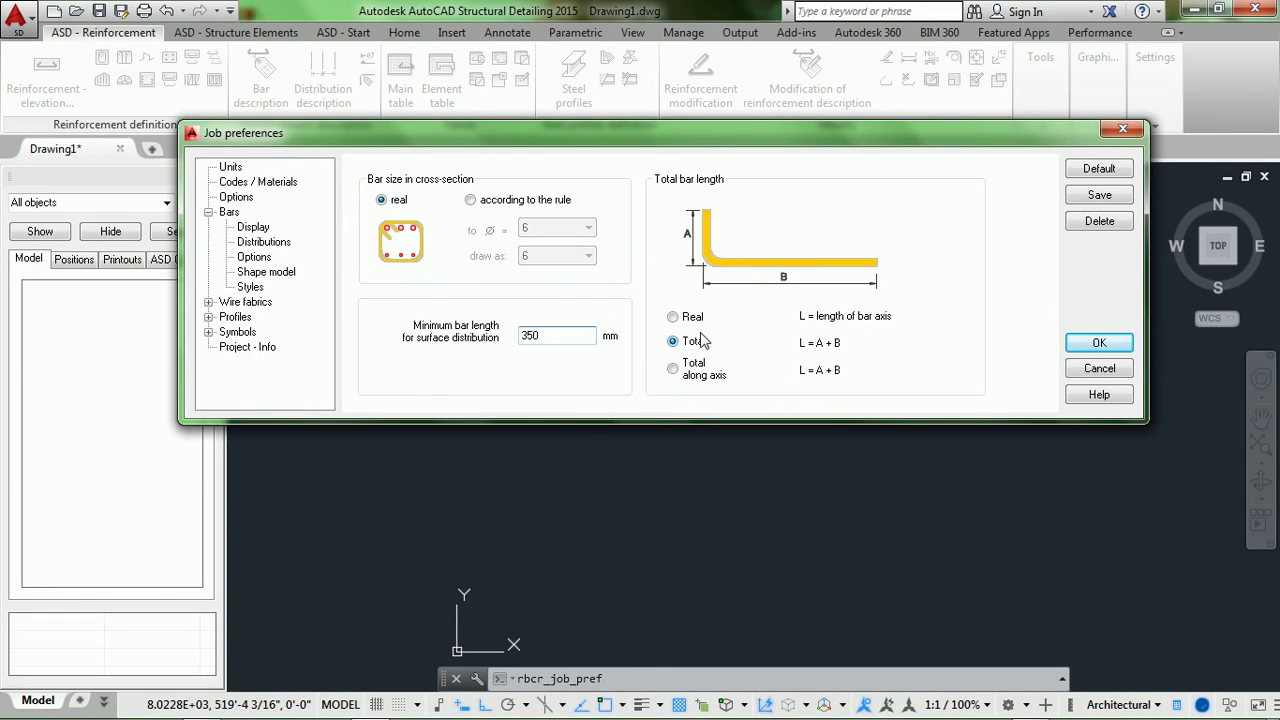
{"action": "left_click", "coordinate": [673, 317]}
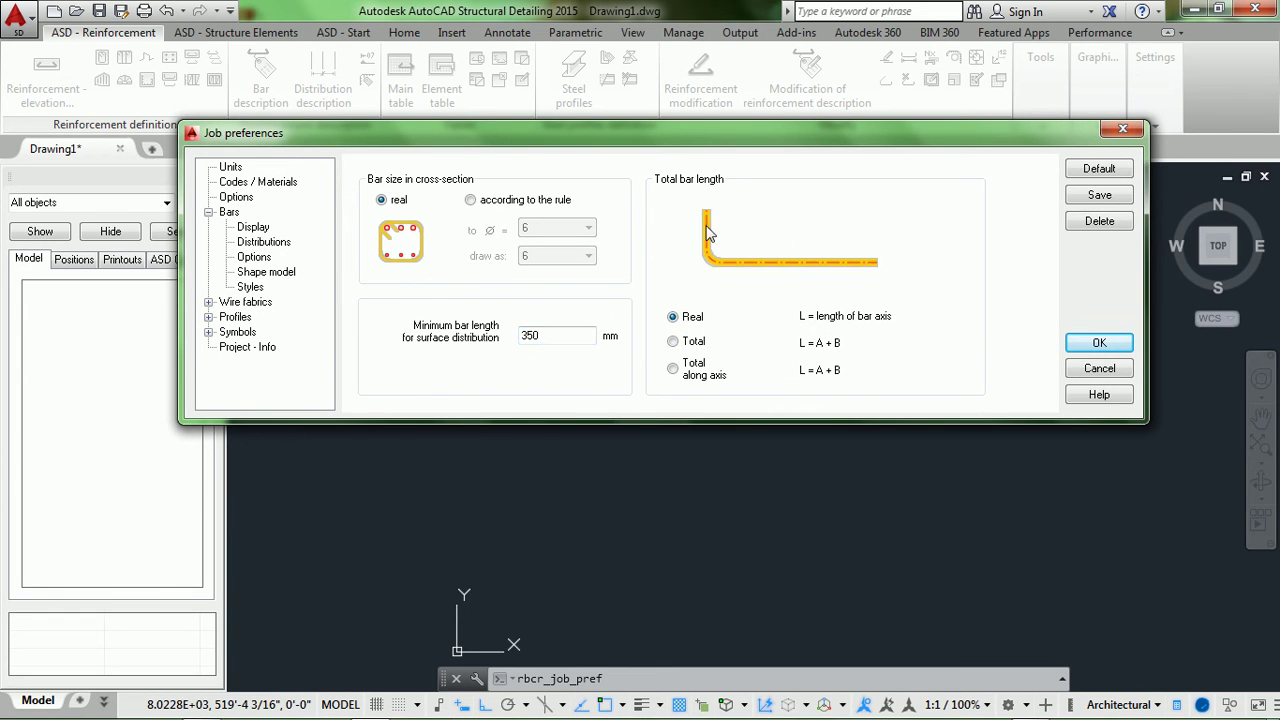
{"action": "left_click", "coordinate": [676, 342]}
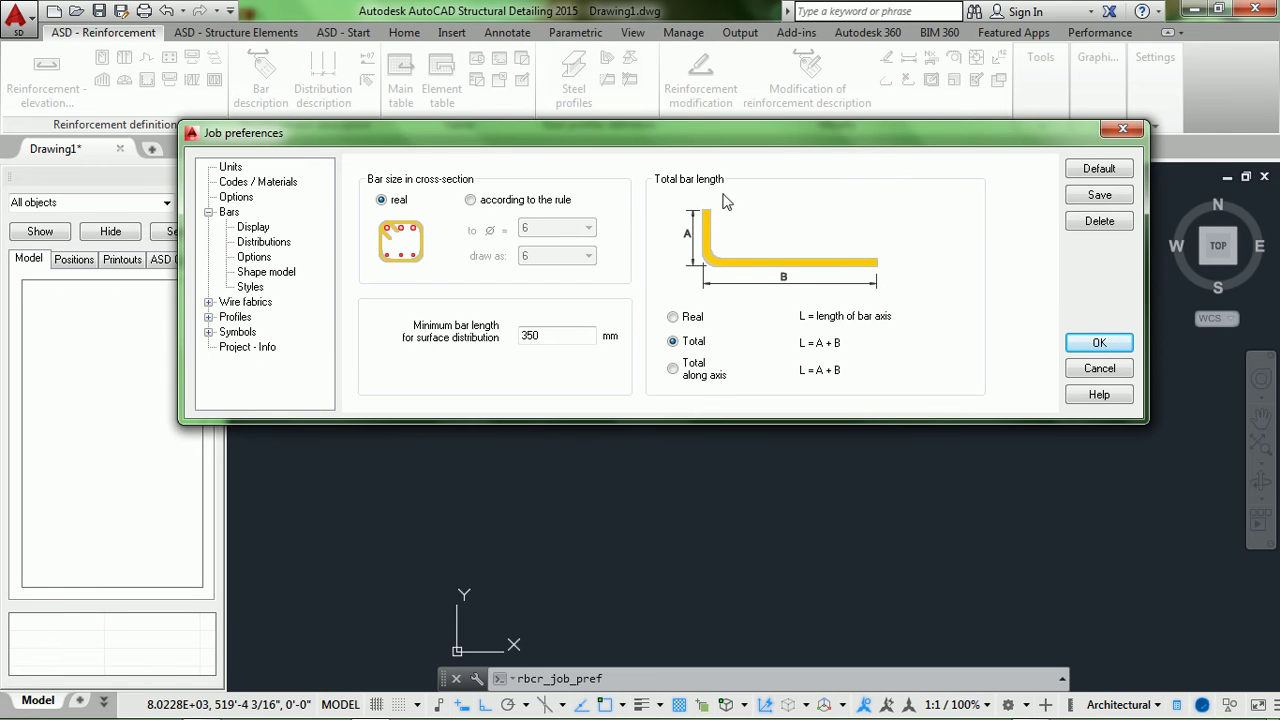
{"action": "left_click", "coordinate": [674, 369]}
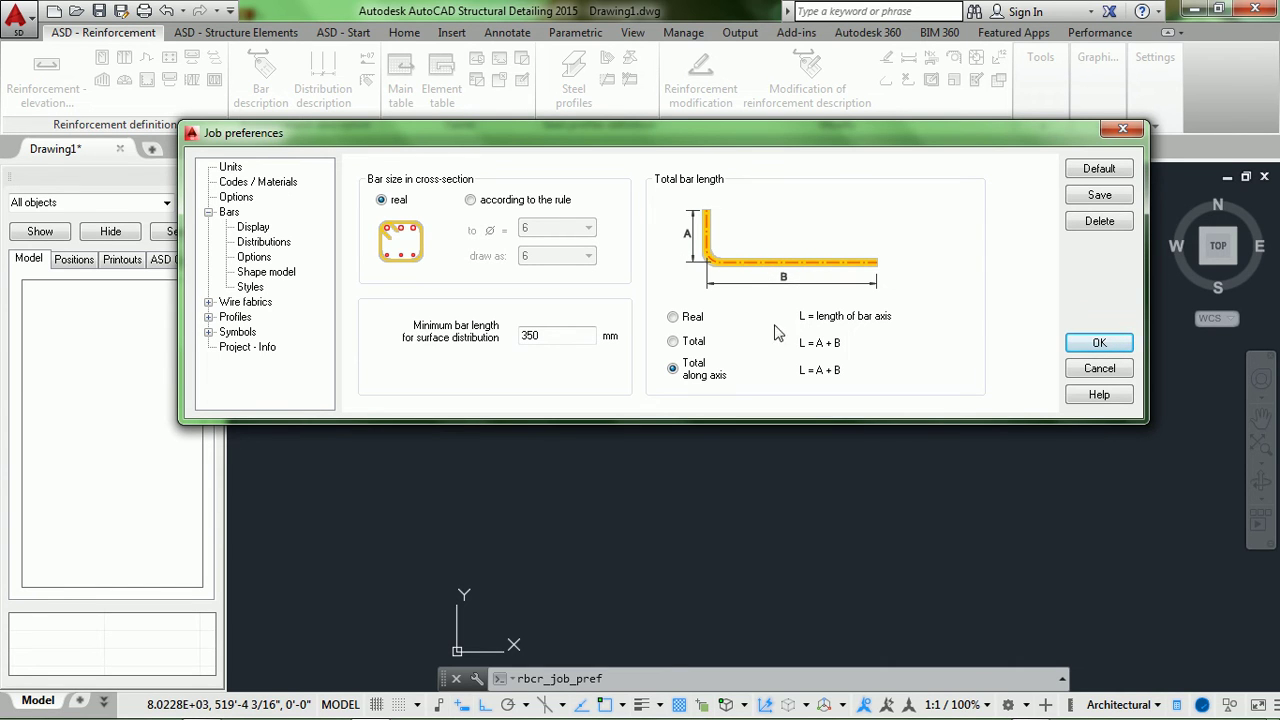
{"action": "left_click", "coordinate": [1105, 197]}
Choose the 'Reinforcement shape' option for shape models and save the job preferences.
{"action": "left_click", "coordinate": [281, 276]}
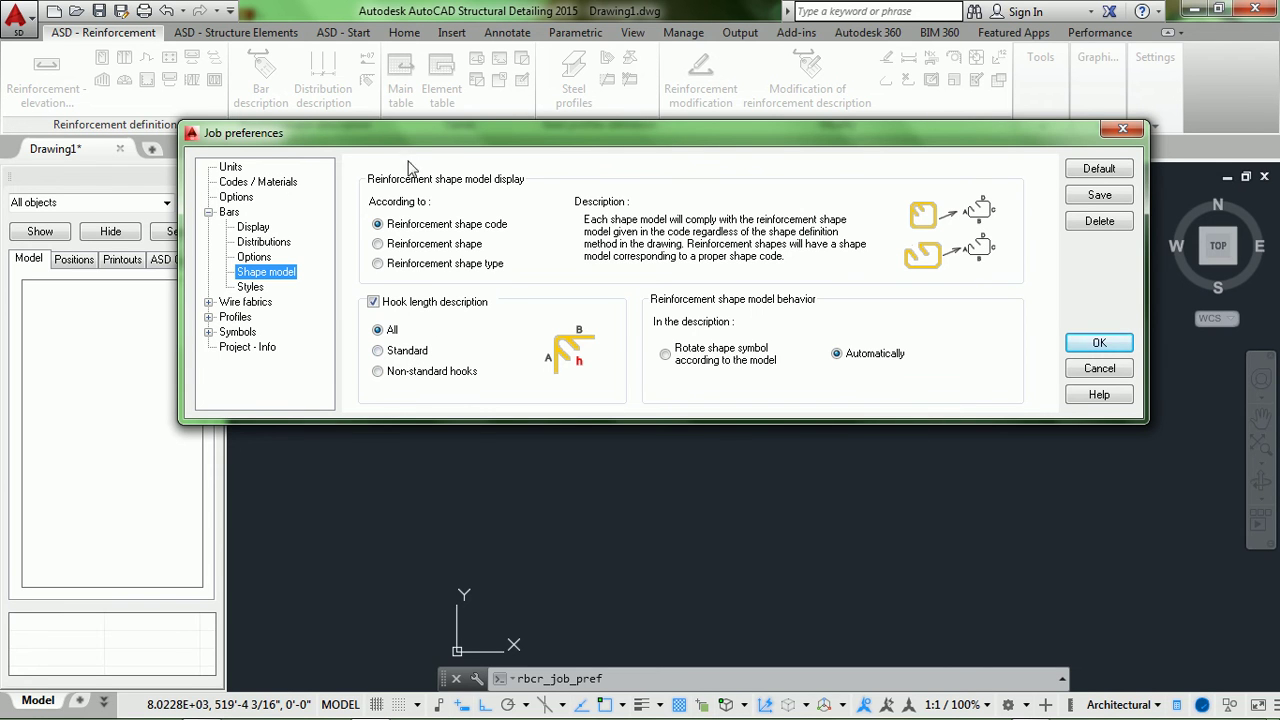
{"action": "left_click_drag", "start_coordinate": [424, 134], "coordinate": [420, 122]}
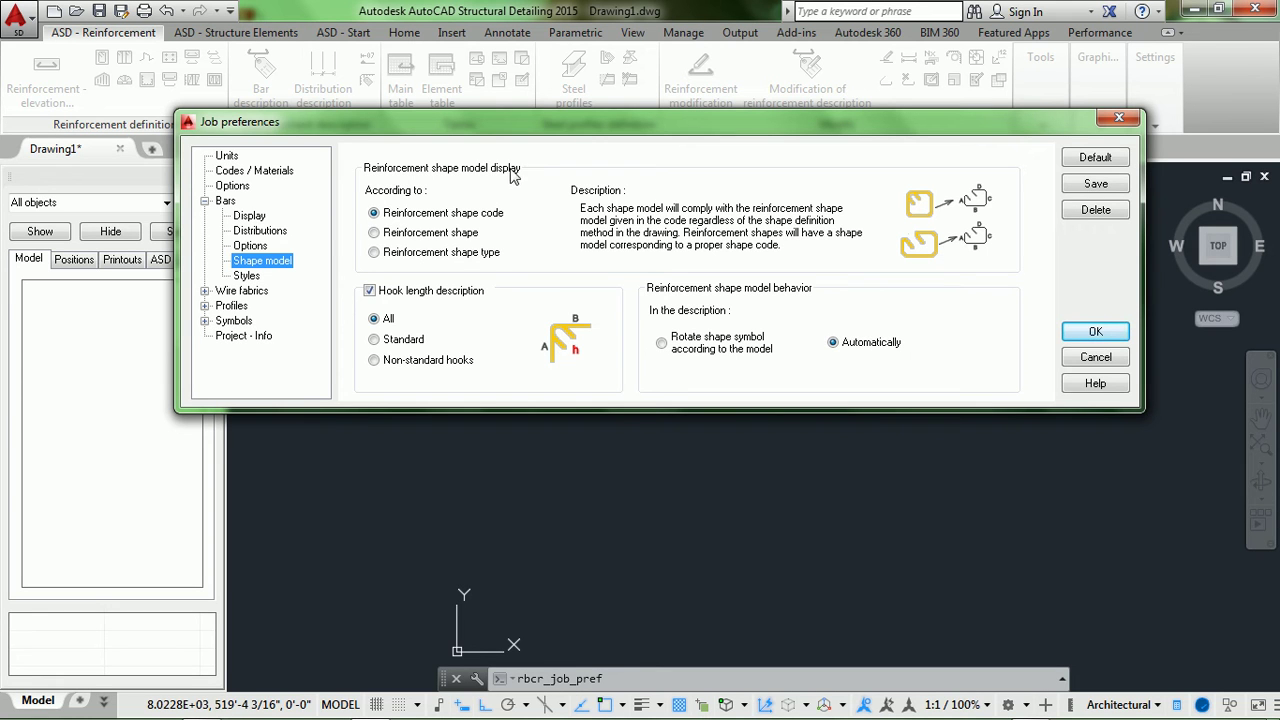
{"action": "left_click", "coordinate": [376, 234]}
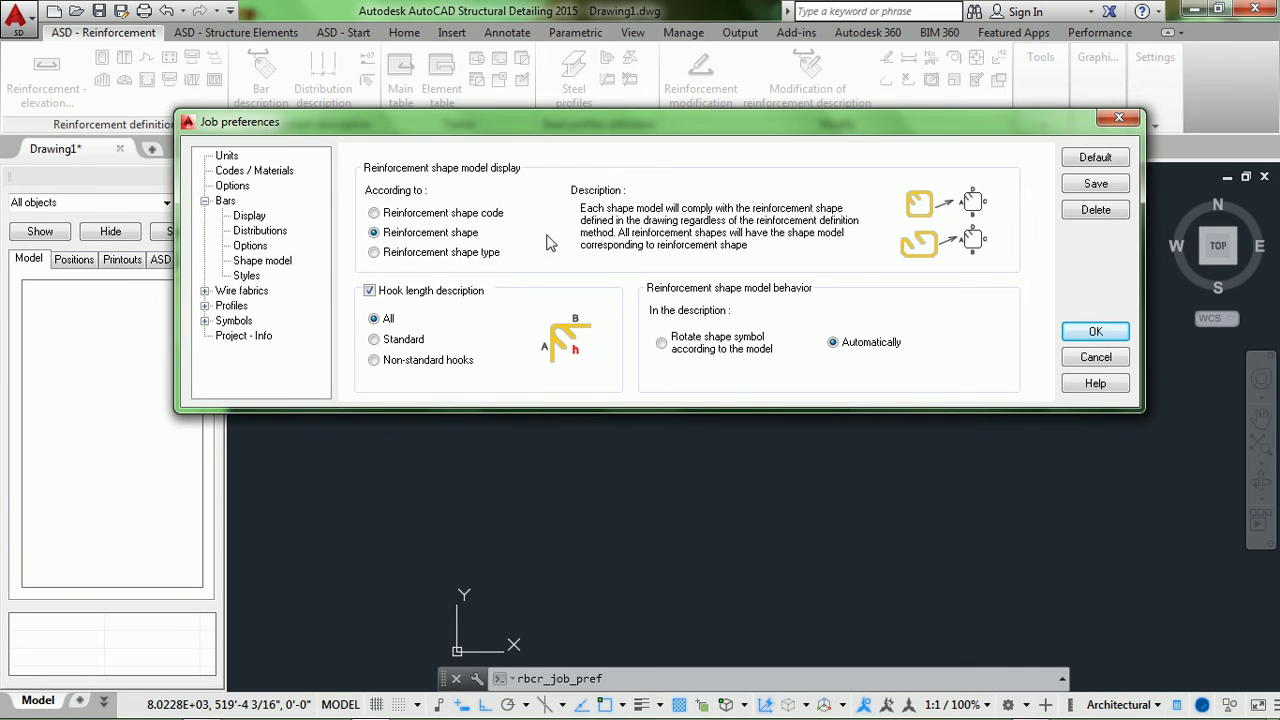
{"action": "left_click", "coordinate": [1091, 188]}
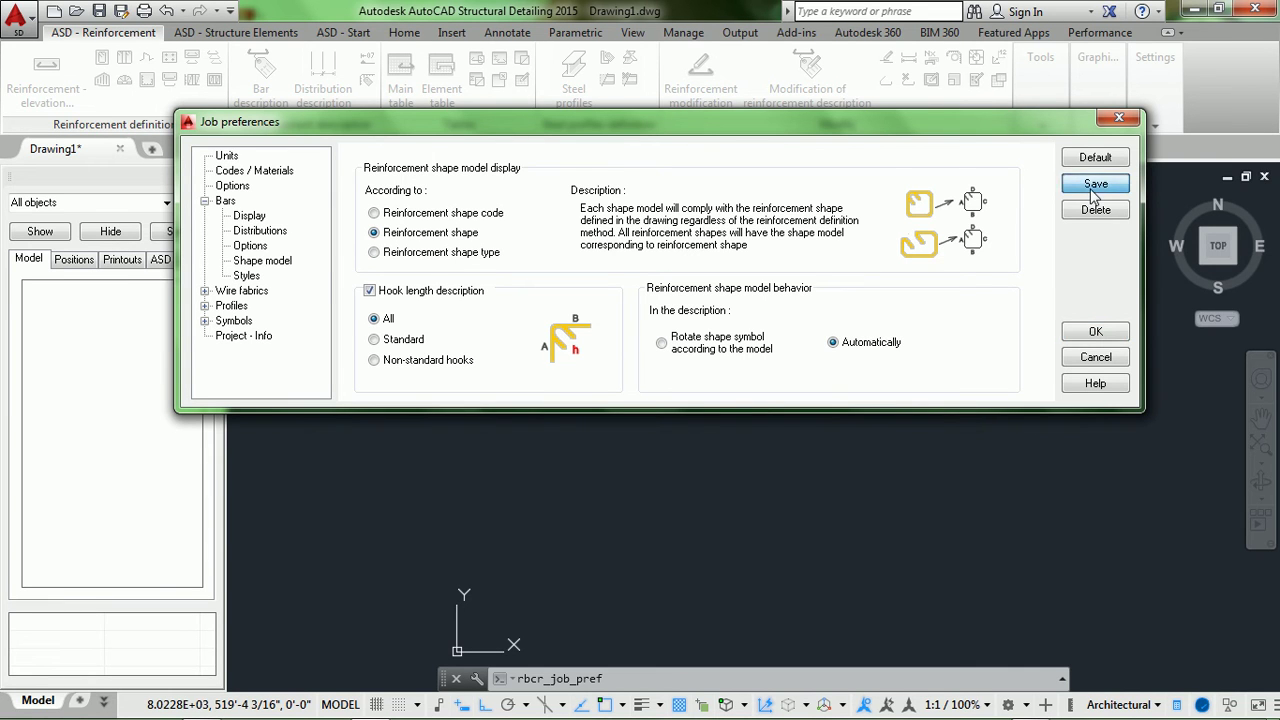
{"action": "left_click", "coordinate": [260, 263]}
Go to the Styles page and select the BAR SHAPE reinforcement description style.
{"action": "left_click", "coordinate": [247, 276]}
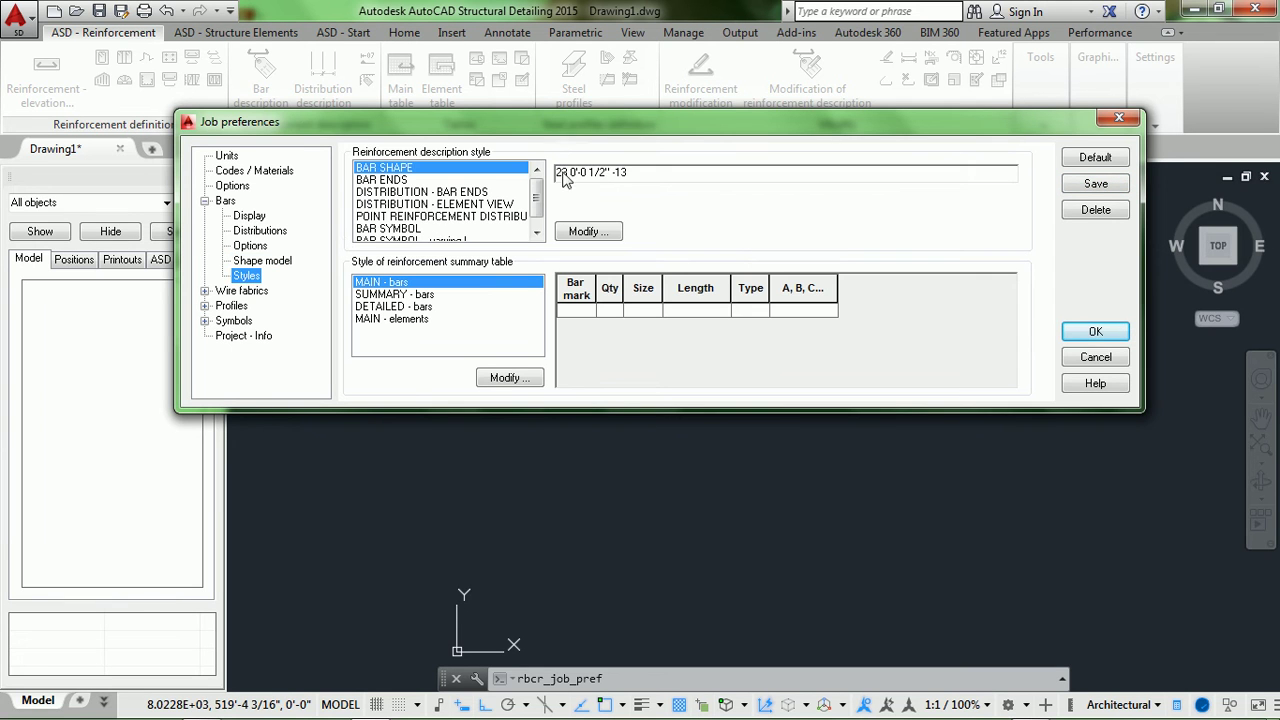
{"action": "left_click_drag", "start_coordinate": [672, 122], "coordinate": [666, 97]}
{"action": "scroll", "coordinate": [530, 177], "scroll_direction": "down", "scroll_amount": 1}
{"action": "scroll", "coordinate": [530, 200], "scroll_direction": "up", "scroll_amount": 1}
{"action": "scroll", "coordinate": [533, 175], "scroll_direction": "down", "scroll_amount": 1}
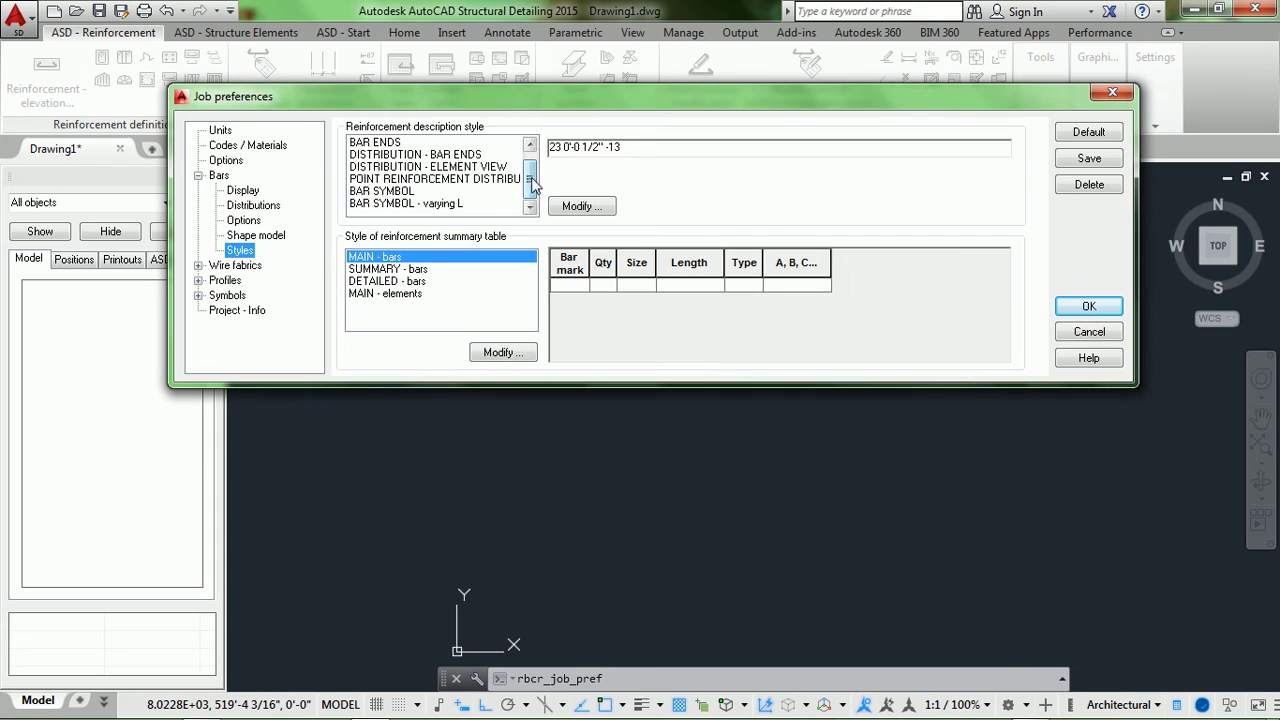
{"action": "scroll", "coordinate": [430, 175], "scroll_direction": "up", "scroll_amount": 1}
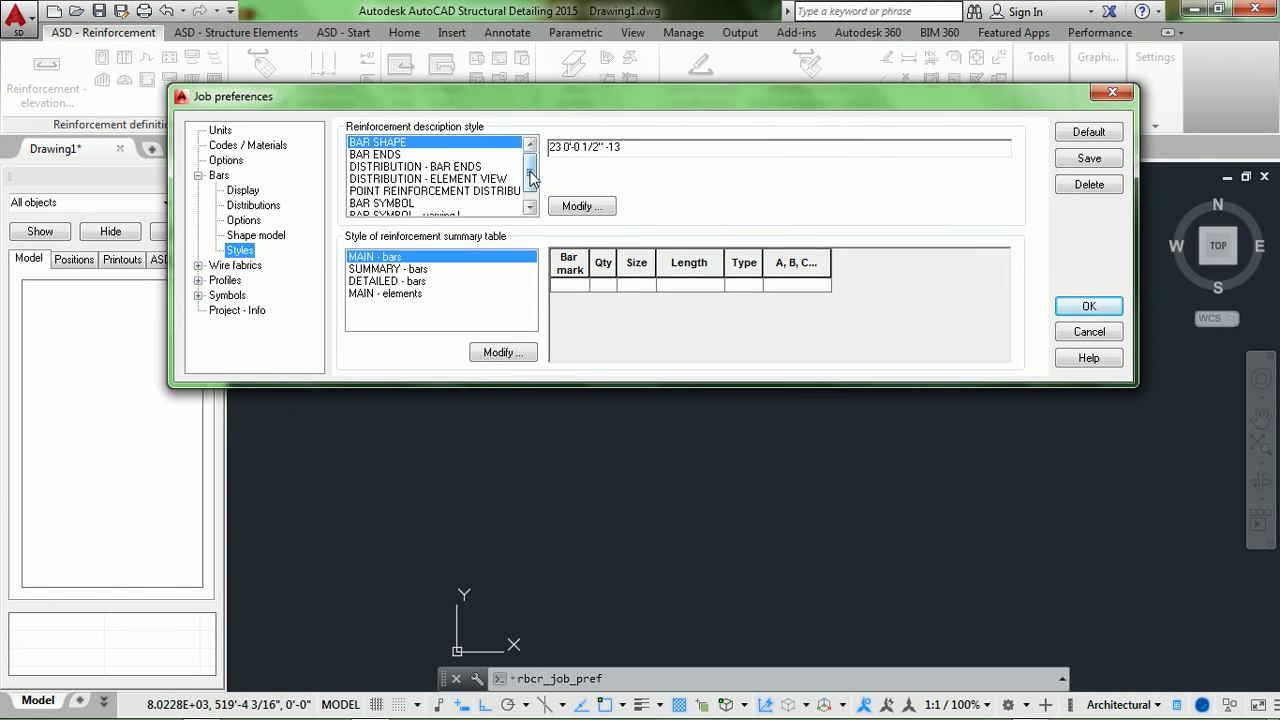
{"action": "scroll", "coordinate": [533, 195], "scroll_direction": "down", "scroll_amount": 1}
{"action": "scroll", "coordinate": [533, 195], "scroll_direction": "up", "scroll_amount": 1}
{"action": "scroll", "coordinate": [533, 190], "scroll_direction": "down", "scroll_amount": 1}
{"action": "scroll", "coordinate": [534, 178], "scroll_direction": "up", "scroll_amount": 1}
{"action": "left_click", "coordinate": [387, 146]}
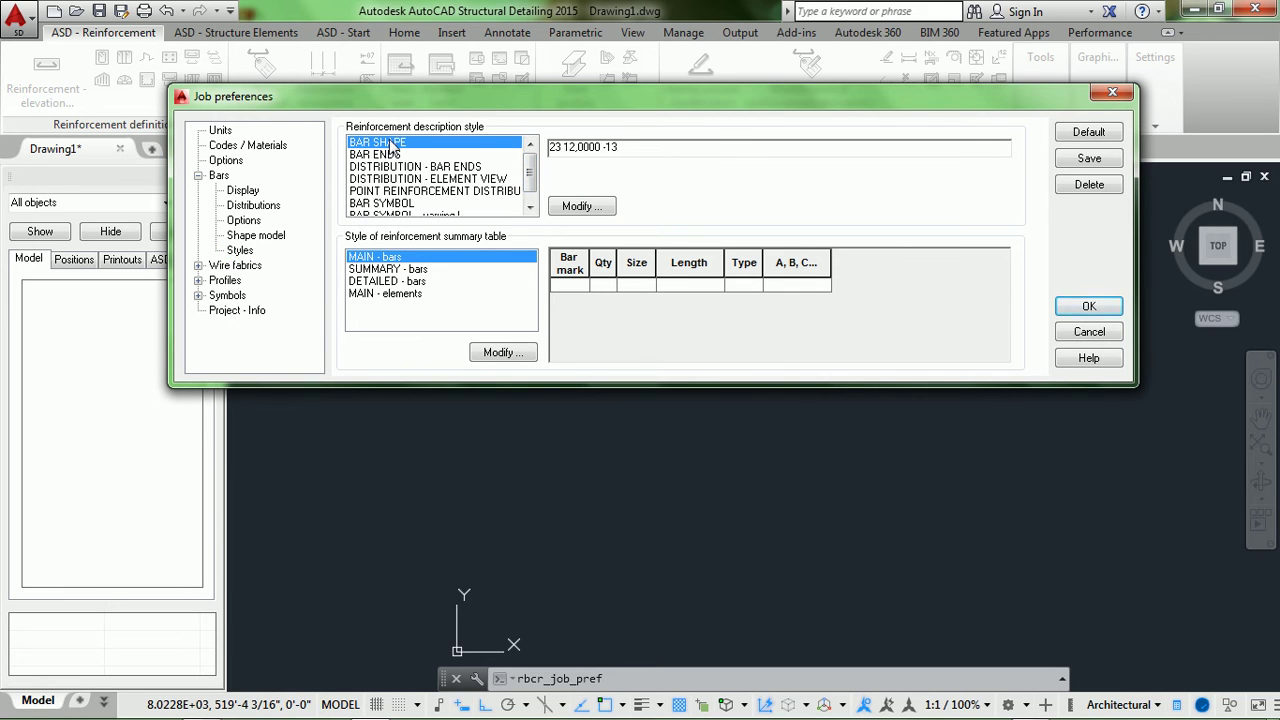
Open the BAR SHAPE description settings, browse the styles and start a New one.
{"action": "left_click", "coordinate": [568, 206]}
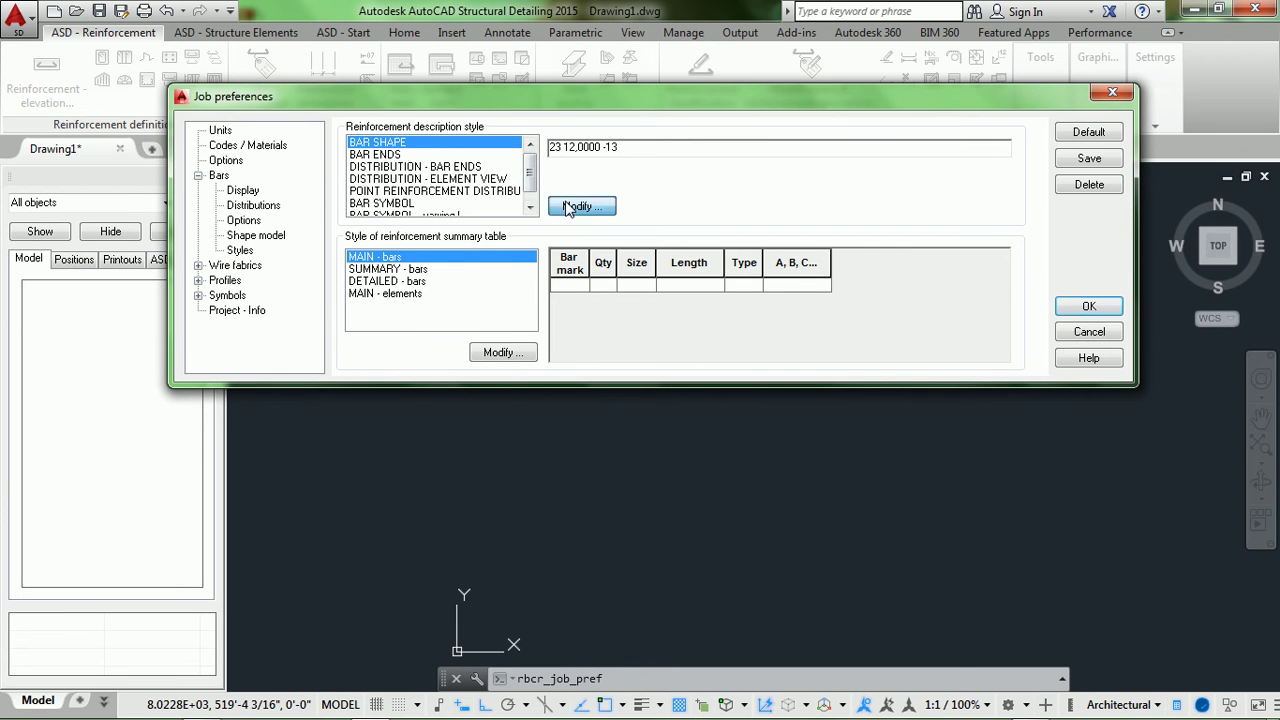
{"action": "left_click_drag", "start_coordinate": [412, 13], "coordinate": [662, 70]}
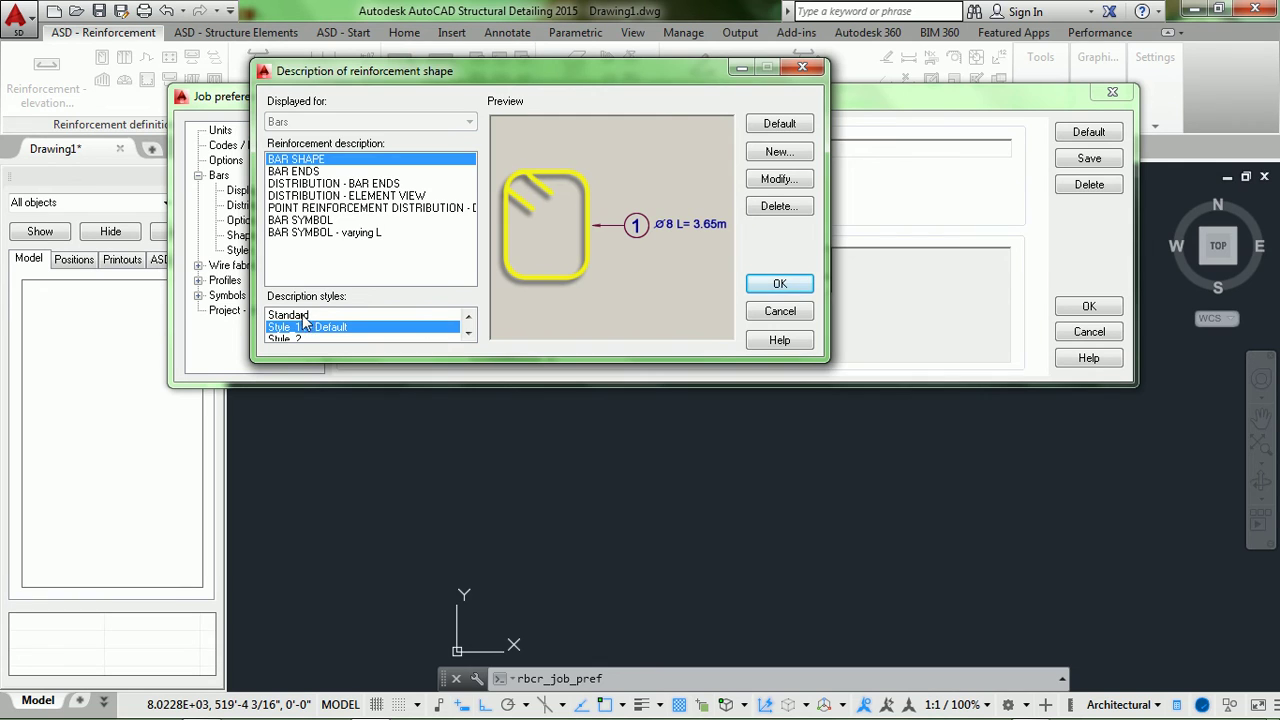
{"action": "left_click", "coordinate": [468, 333]}
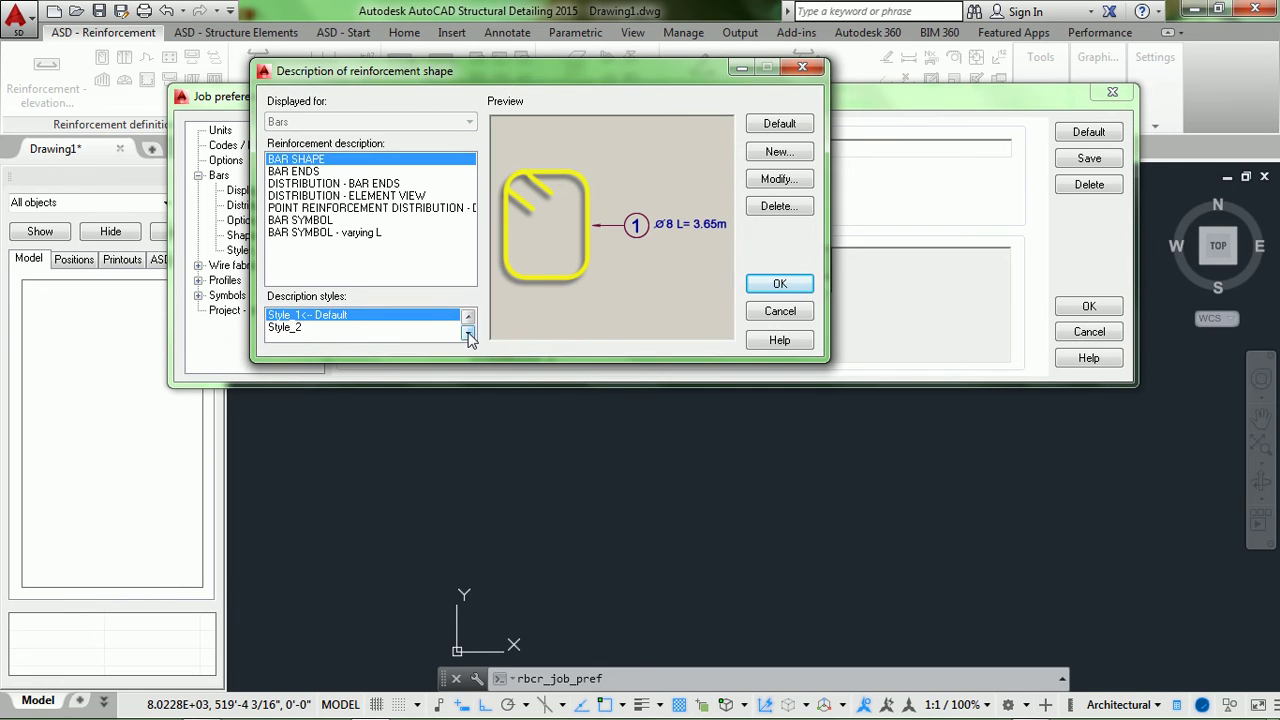
{"action": "left_click", "coordinate": [468, 316]}
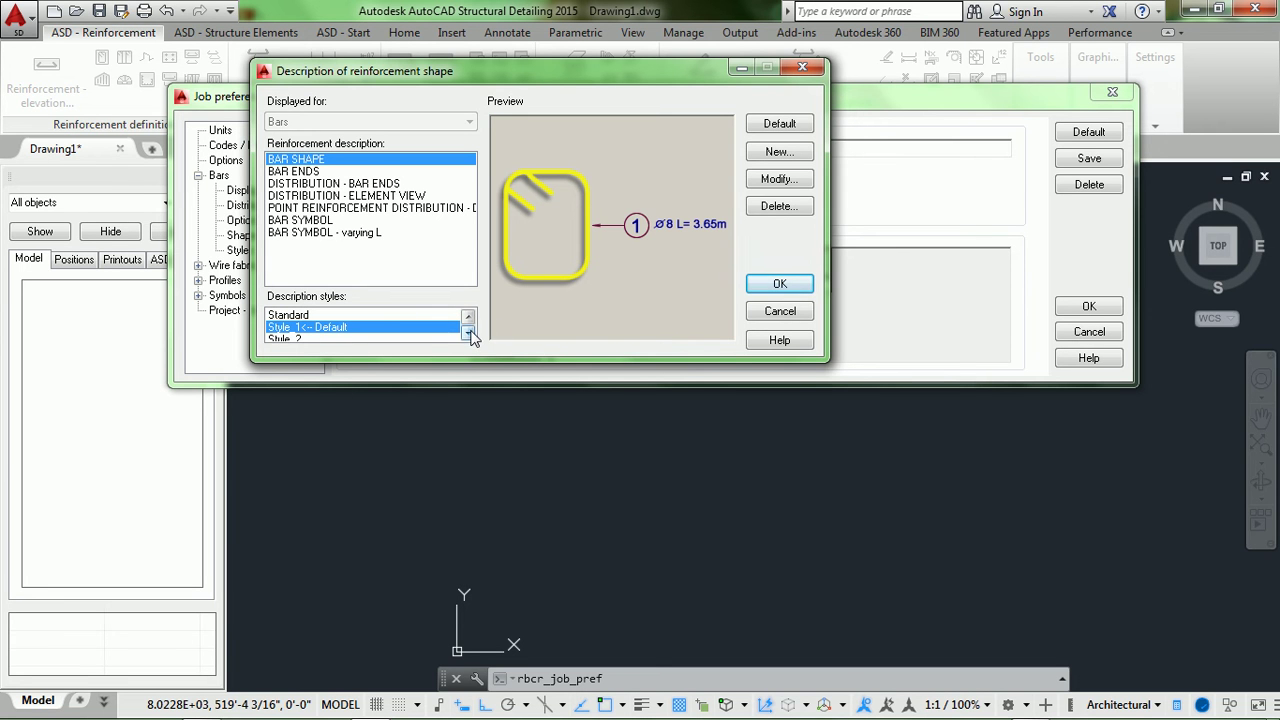
{"action": "left_click", "coordinate": [779, 152]}
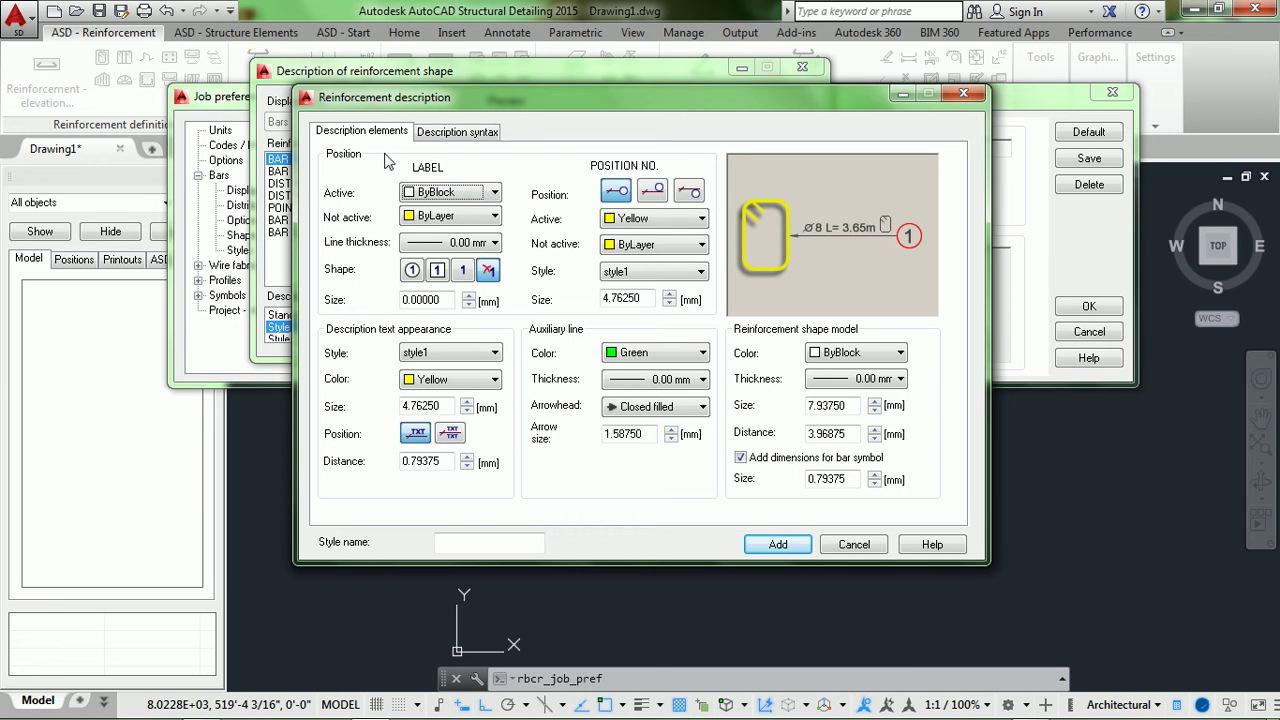
Colour the label White when active and Red when inactive, with 0.09 mm line thickness.
{"action": "left_click_drag", "start_coordinate": [475, 105], "coordinate": [441, 89]}
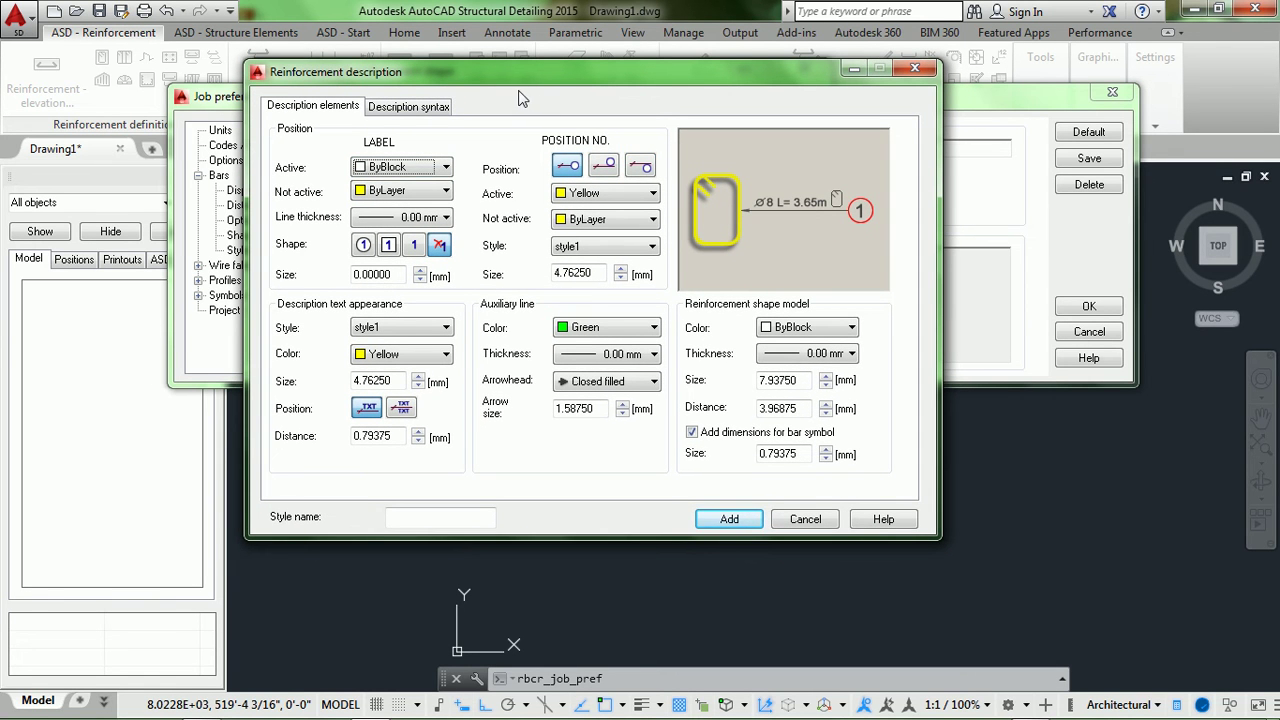
{"action": "left_click_drag", "start_coordinate": [520, 72], "coordinate": [530, 74]}
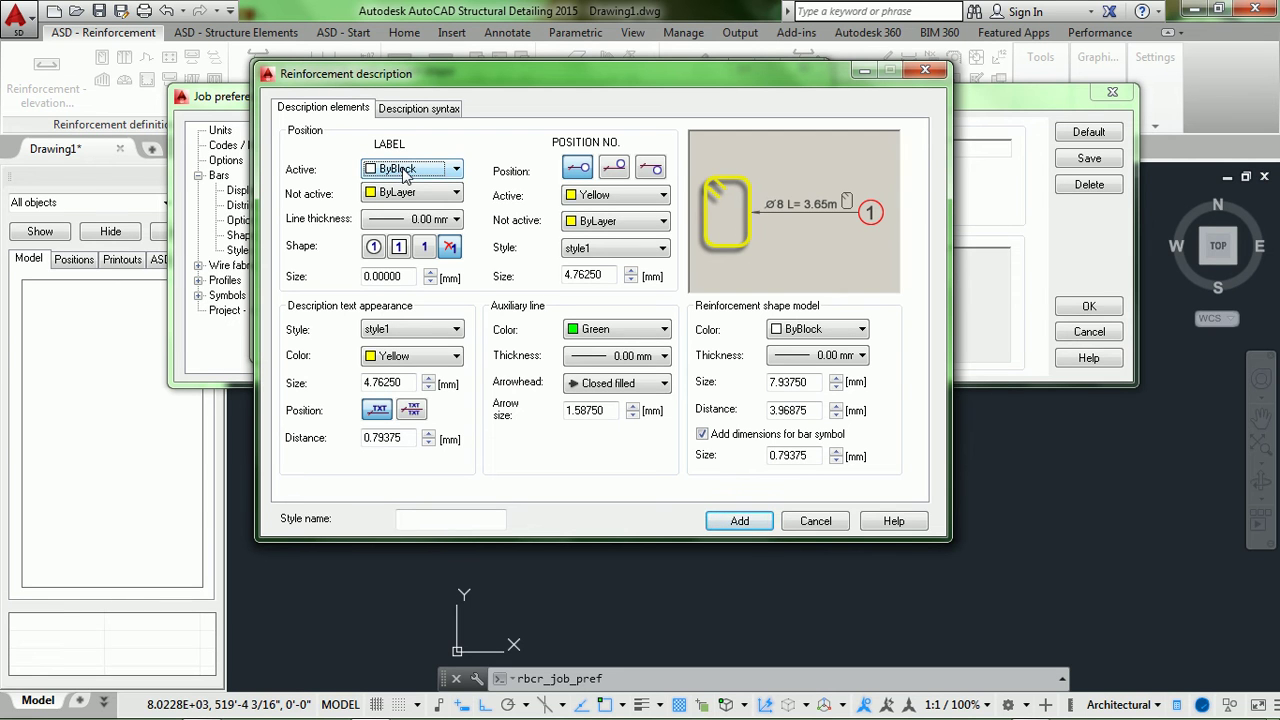
{"action": "left_click", "coordinate": [418, 177]}
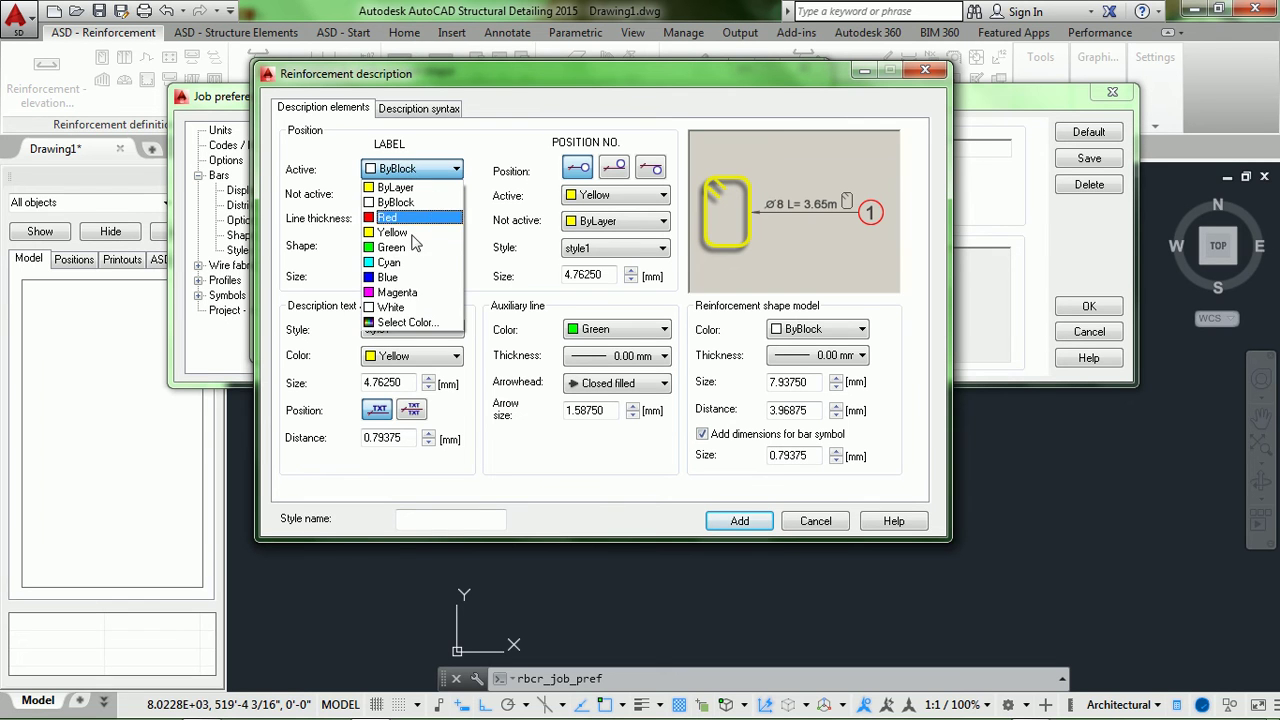
{"action": "left_click", "coordinate": [407, 308]}
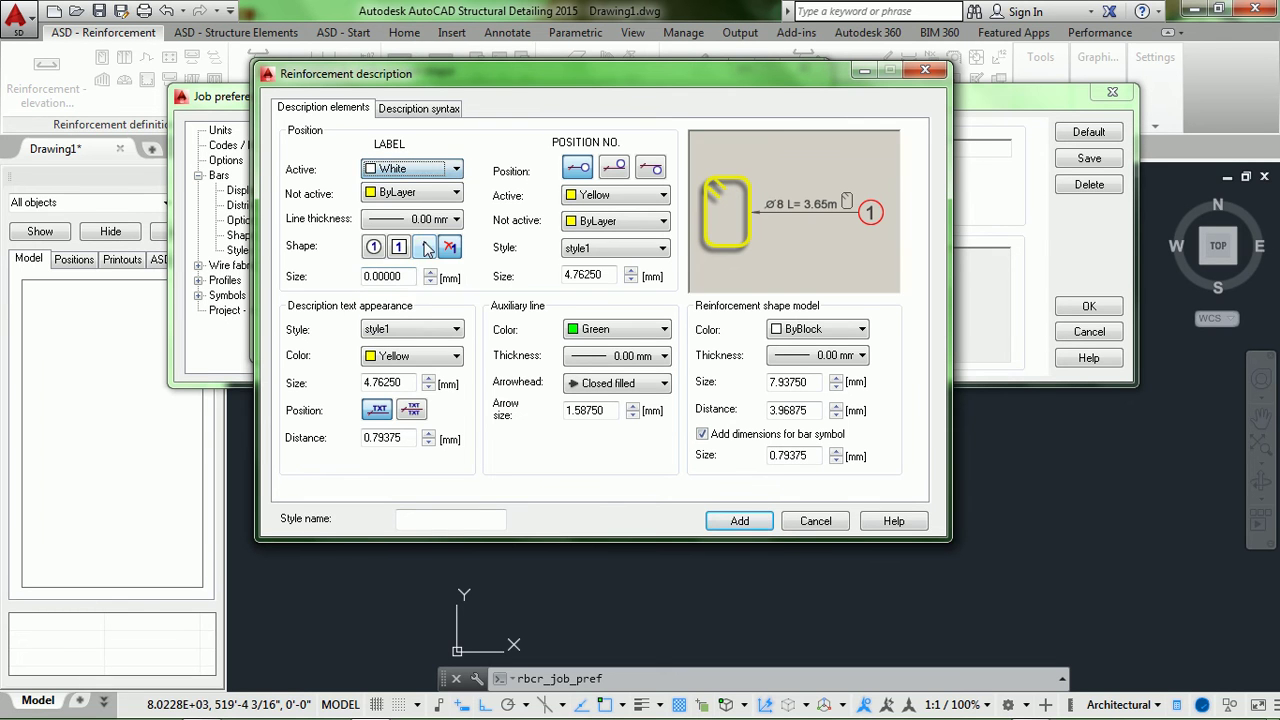
{"action": "left_click", "coordinate": [424, 193]}
{"action": "left_click", "coordinate": [418, 240]}
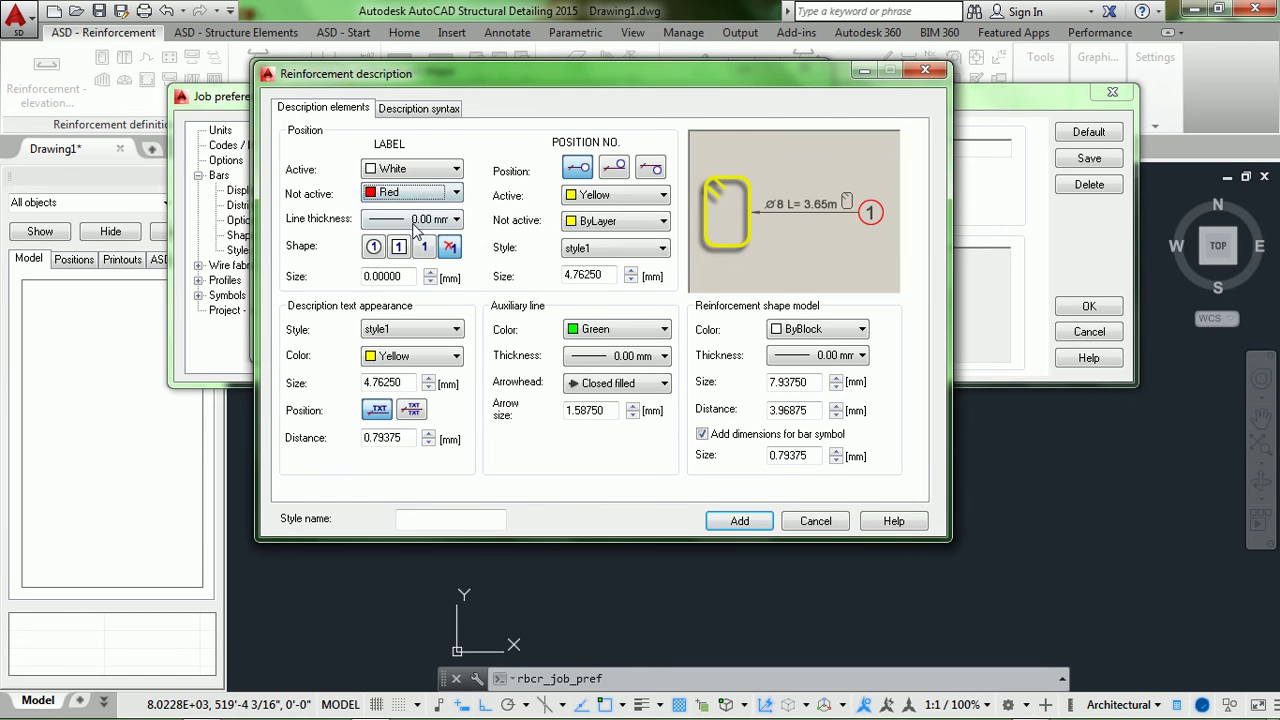
{"action": "left_click", "coordinate": [417, 222]}
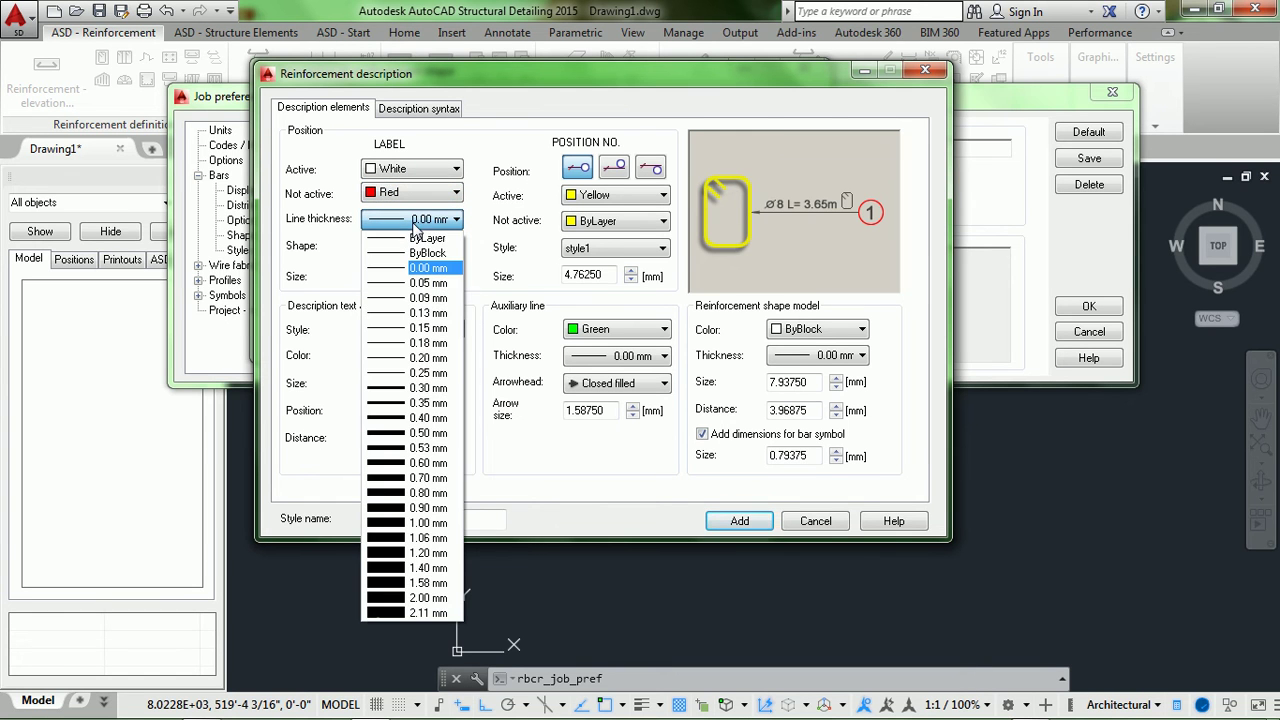
{"action": "left_click", "coordinate": [430, 297]}
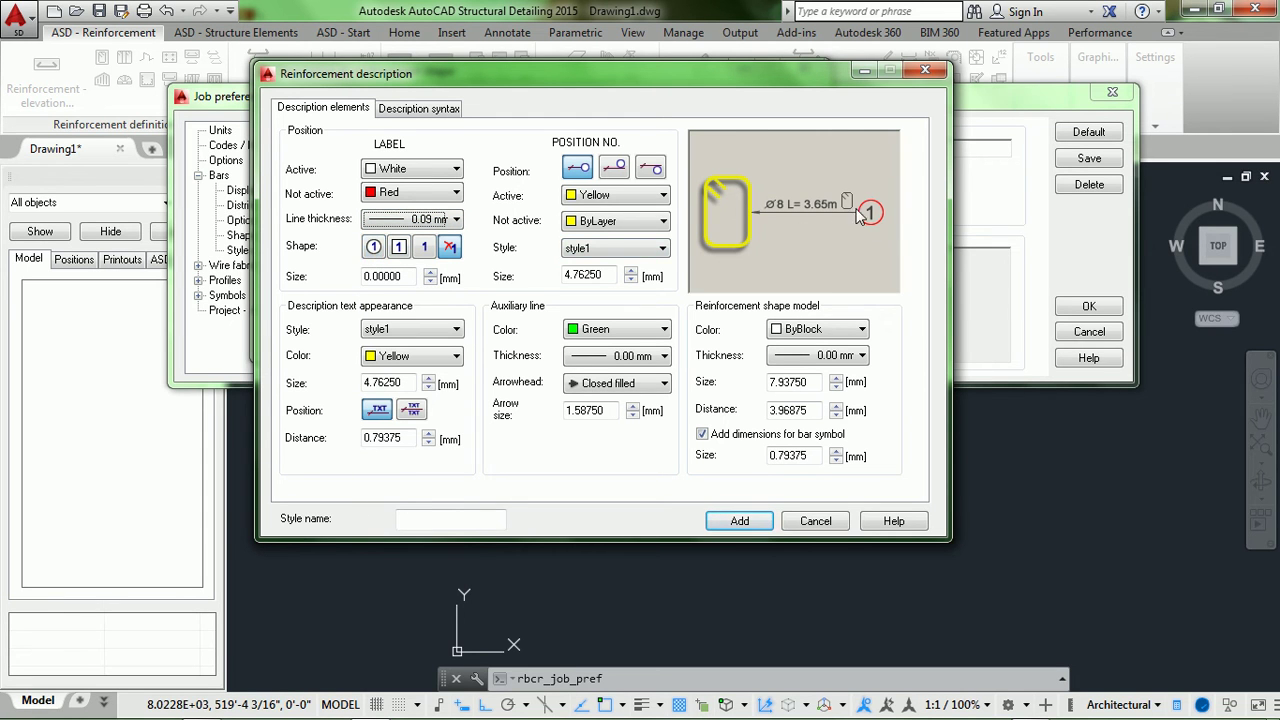
Give the label a circled shape with size 4.
{"action": "left_click", "coordinate": [401, 248]}
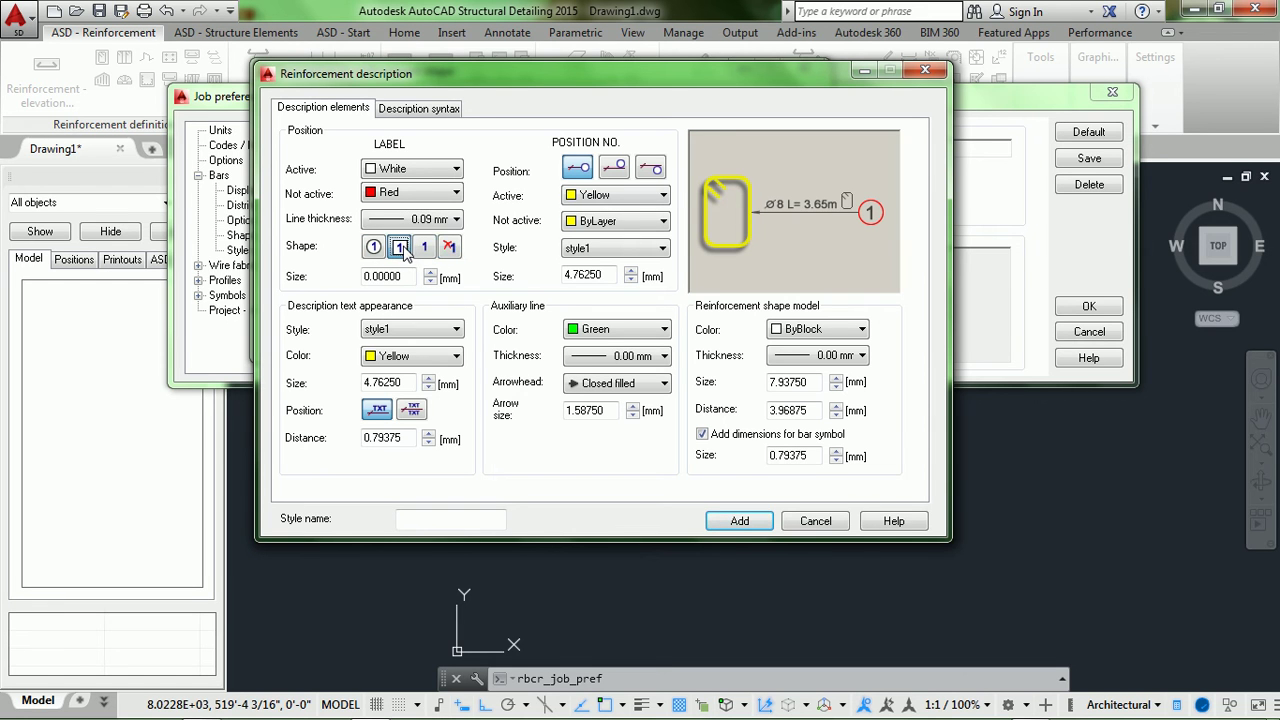
{"action": "left_click", "coordinate": [430, 254]}
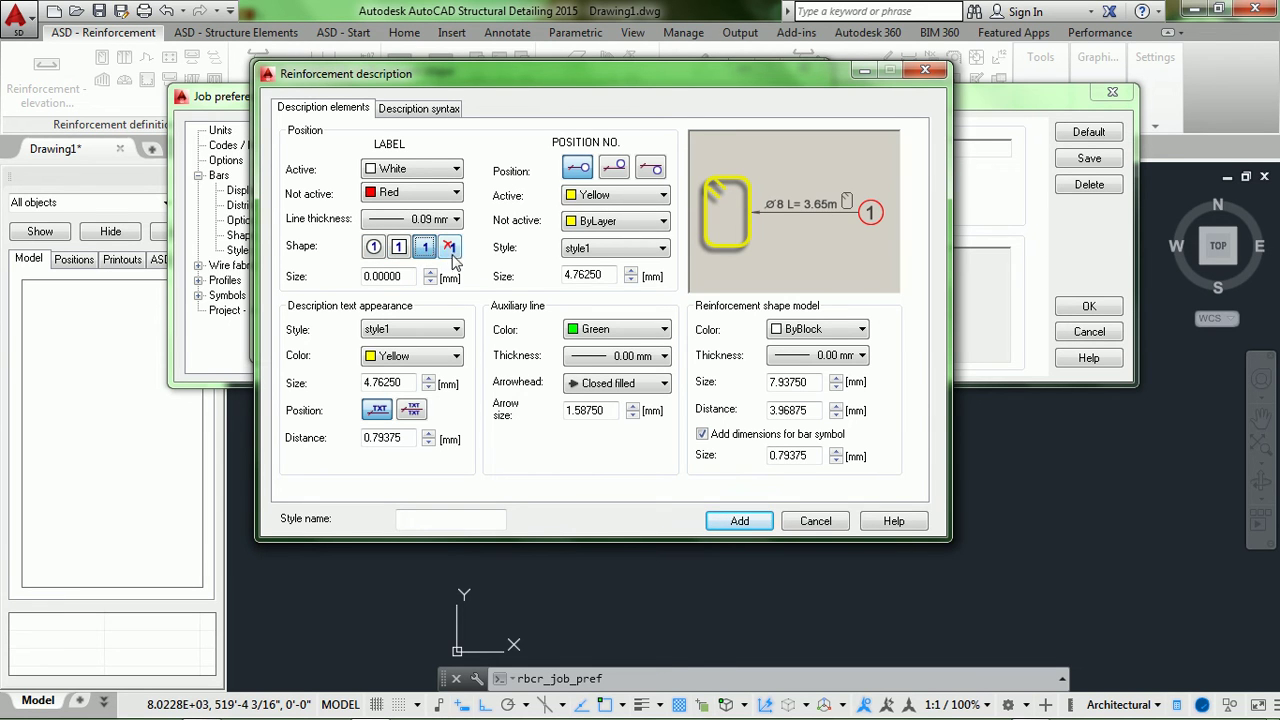
{"action": "left_click", "coordinate": [449, 254]}
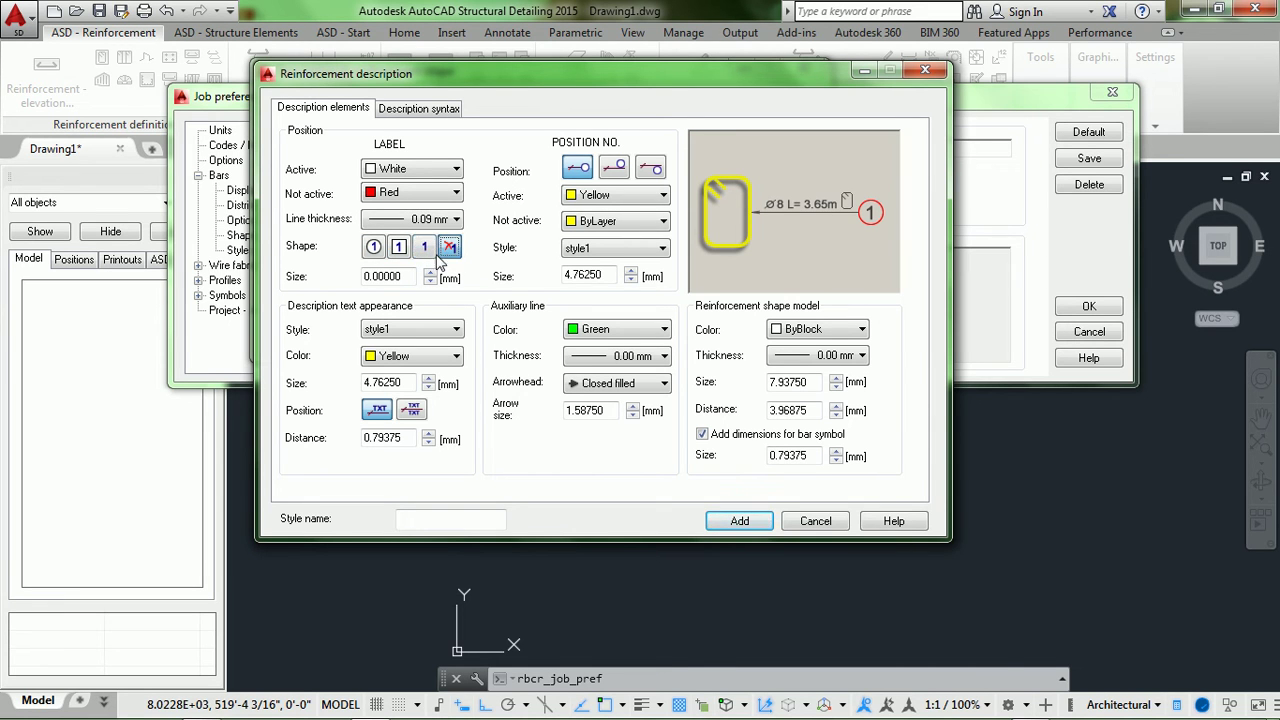
{"action": "left_click", "coordinate": [378, 252]}
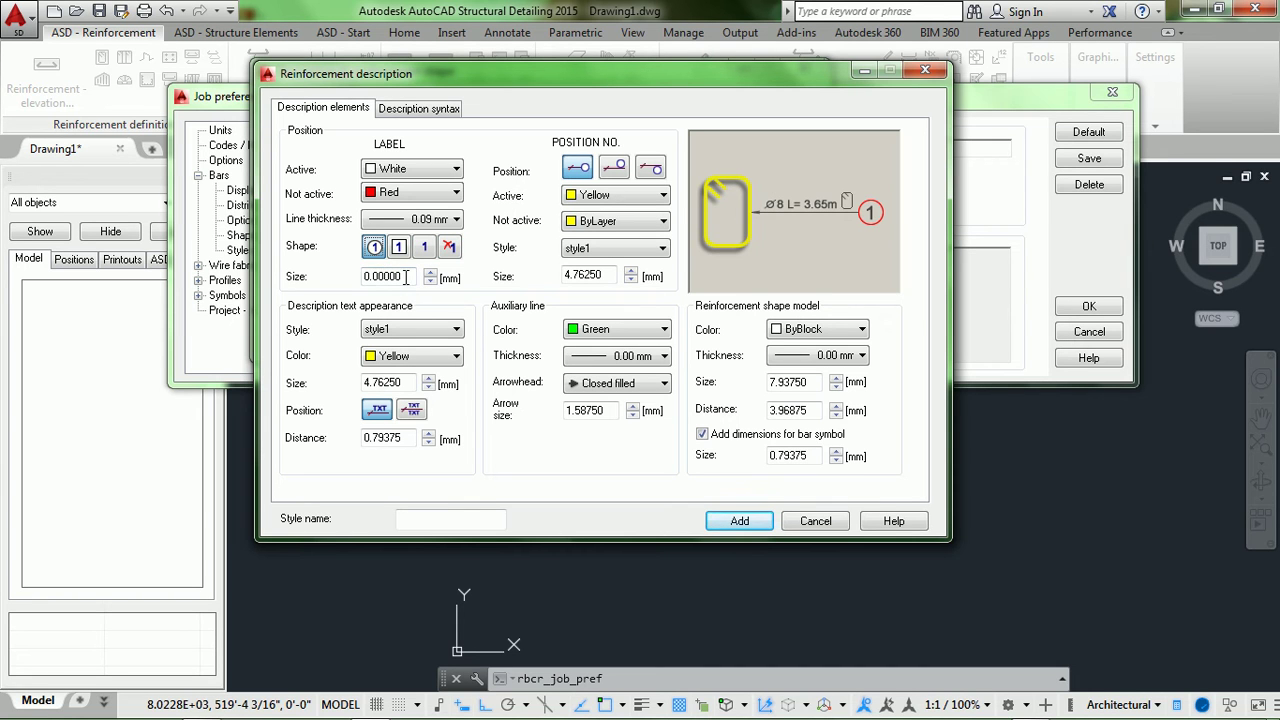
{"action": "left_click_drag", "start_coordinate": [412, 277], "coordinate": [344, 277]}
{"action": "type", "text": "4"}
Keep style1 as the description text style and add the Lin Structure style.
{"action": "left_click", "coordinate": [415, 334]}
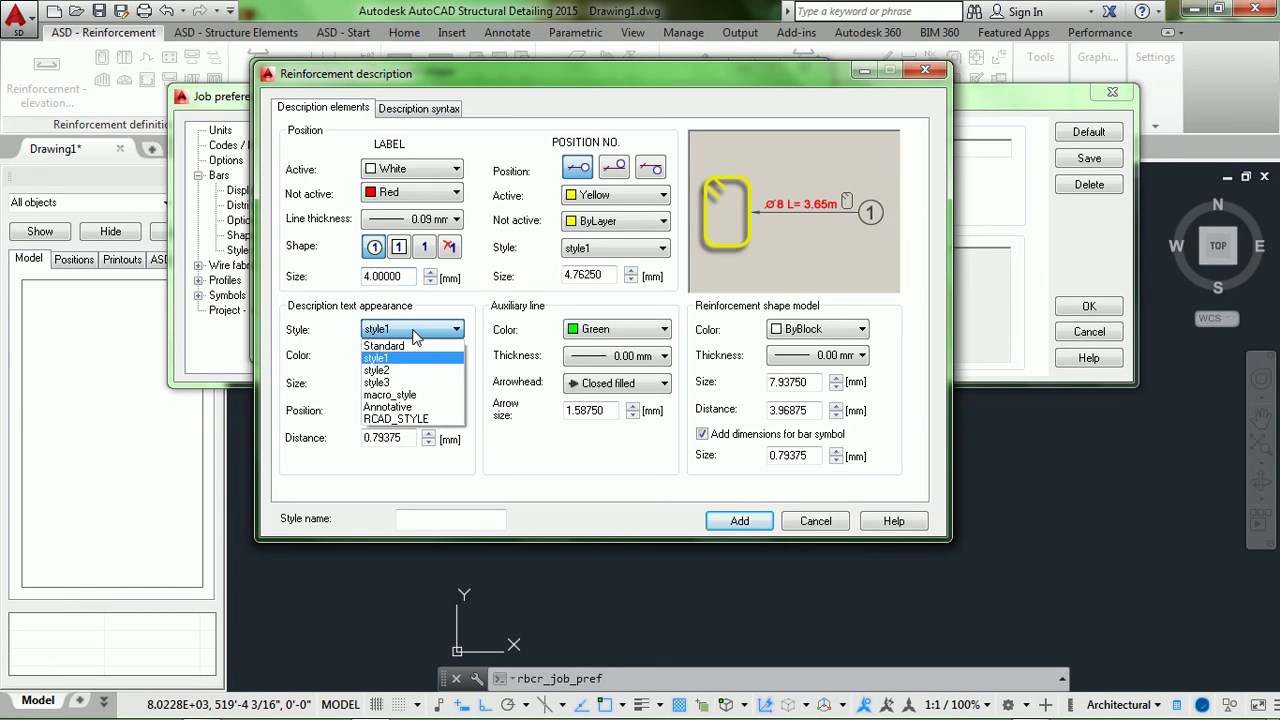
{"action": "left_click", "coordinate": [433, 325]}
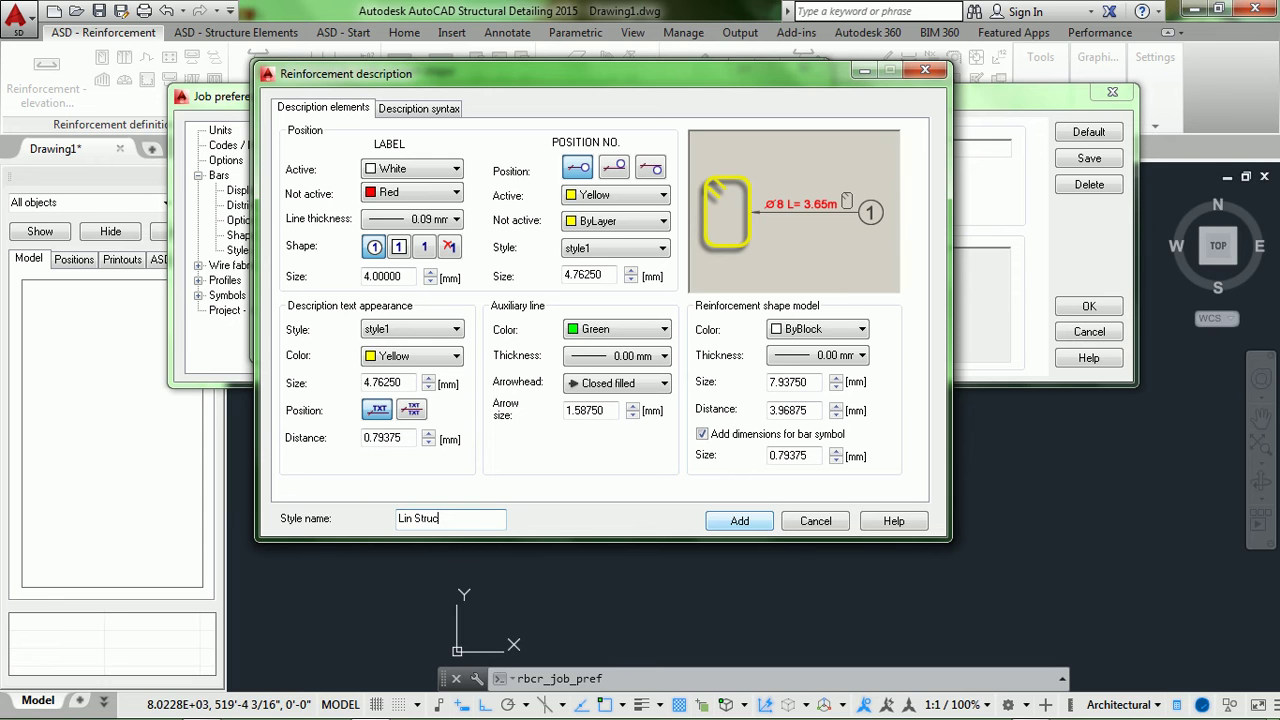
{"action": "left_click", "coordinate": [438, 513]}
{"action": "type", "text": "Lin Structure"}
{"action": "left_click", "coordinate": [738, 522]}
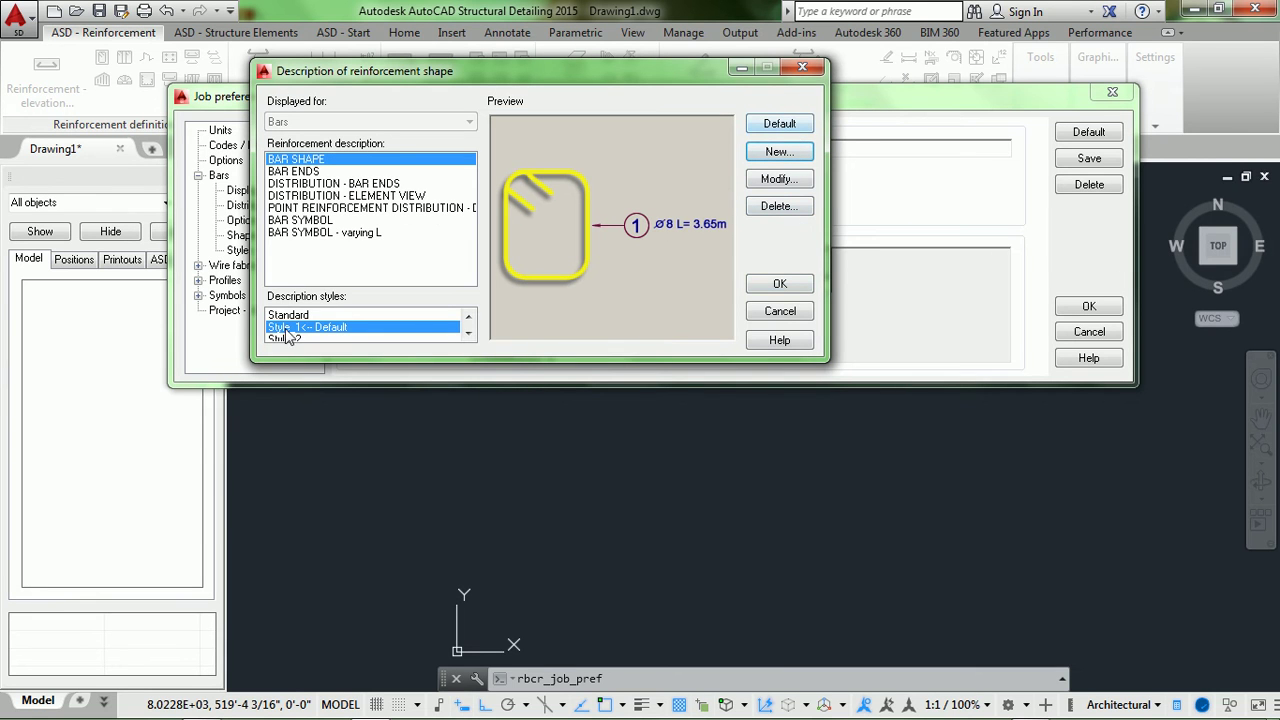
Make Lin Structure the default description style, confirm, and save the job preferences.
{"action": "left_click", "coordinate": [467, 333]}
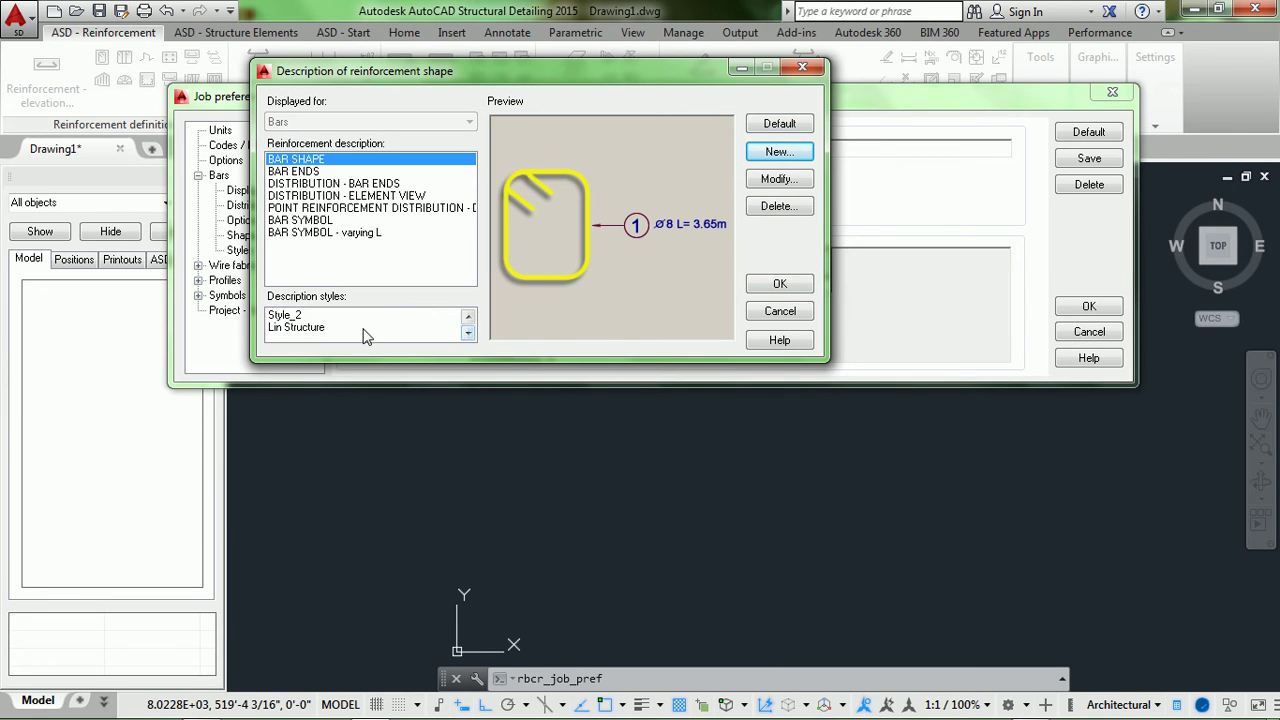
{"action": "left_click", "coordinate": [320, 327]}
{"action": "left_click", "coordinate": [806, 124]}
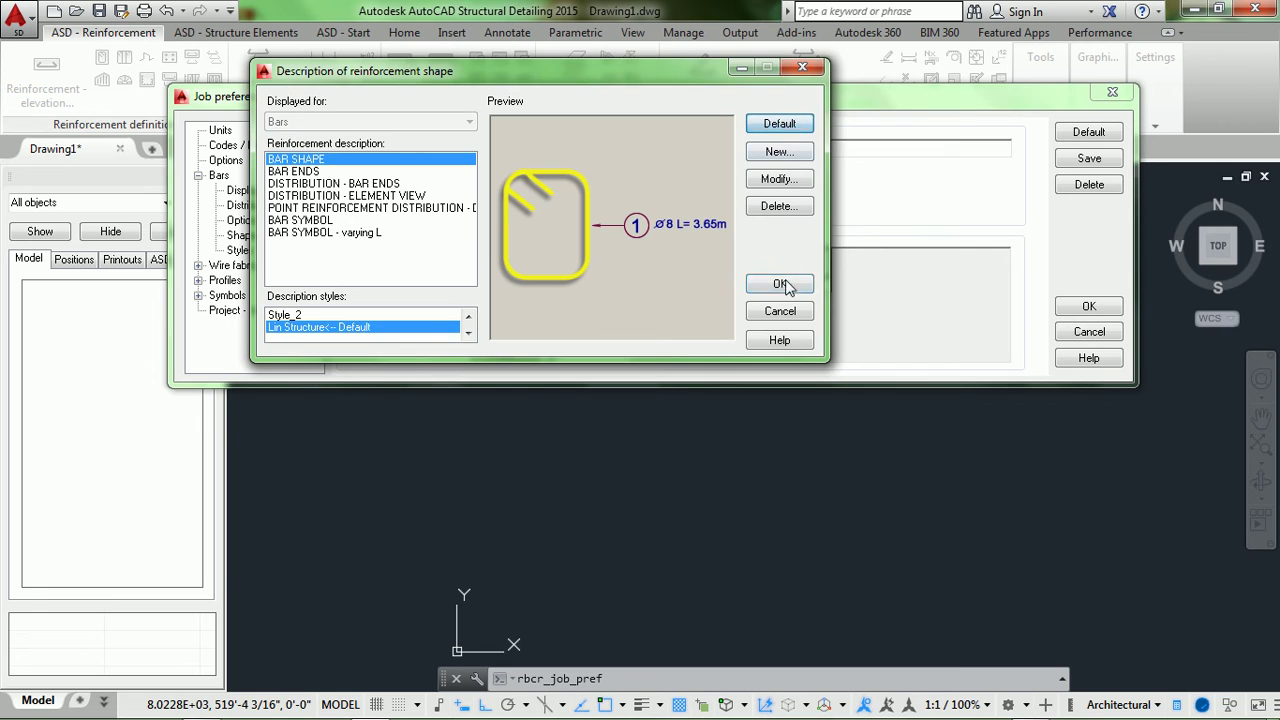
{"action": "left_click", "coordinate": [787, 284]}
{"action": "left_click", "coordinate": [1089, 158]}
{"action": "left_click", "coordinate": [1089, 306]}
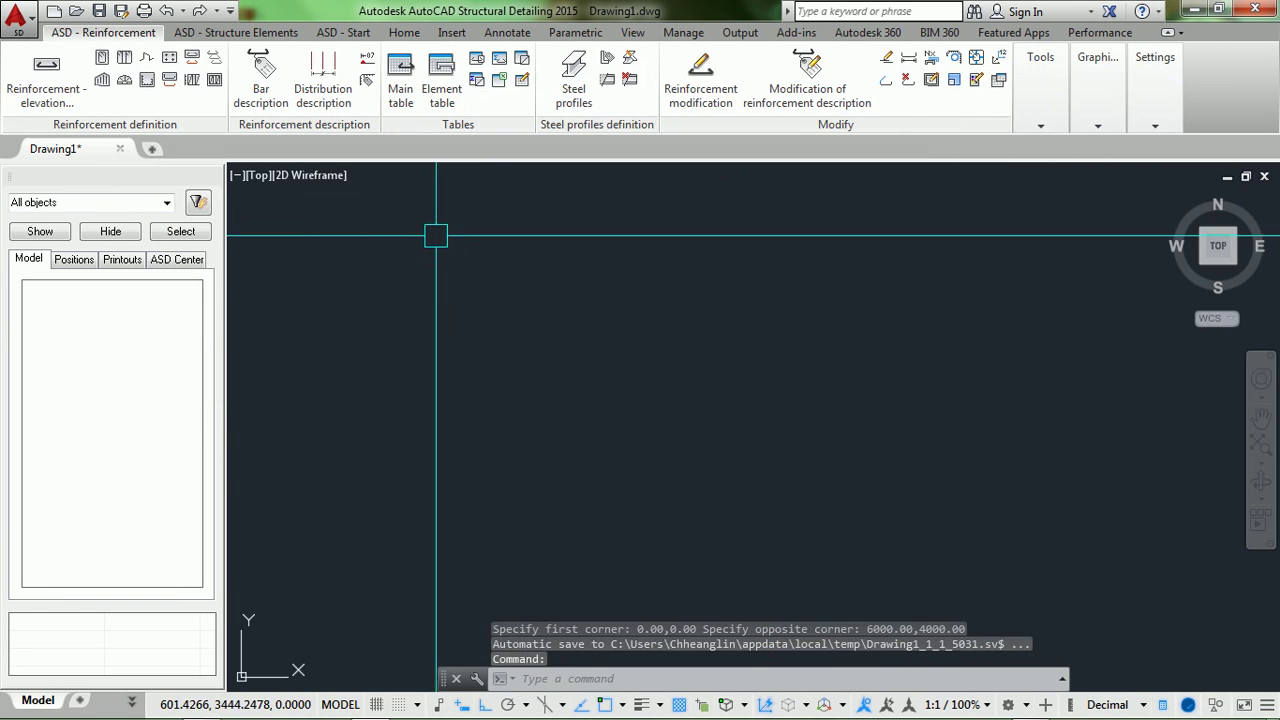
Open the Text Style settings and trial the Dotum font on style3.
{"action": "left_click", "coordinate": [404, 33]}
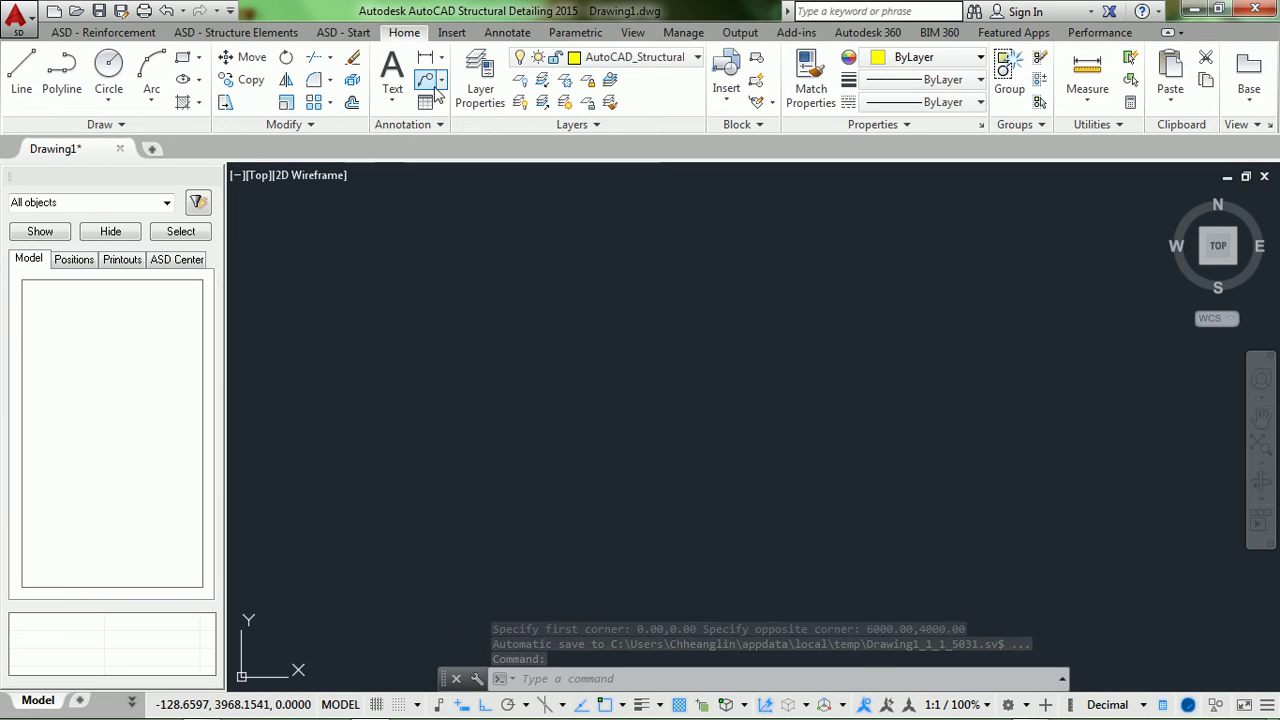
{"action": "left_click", "coordinate": [439, 125]}
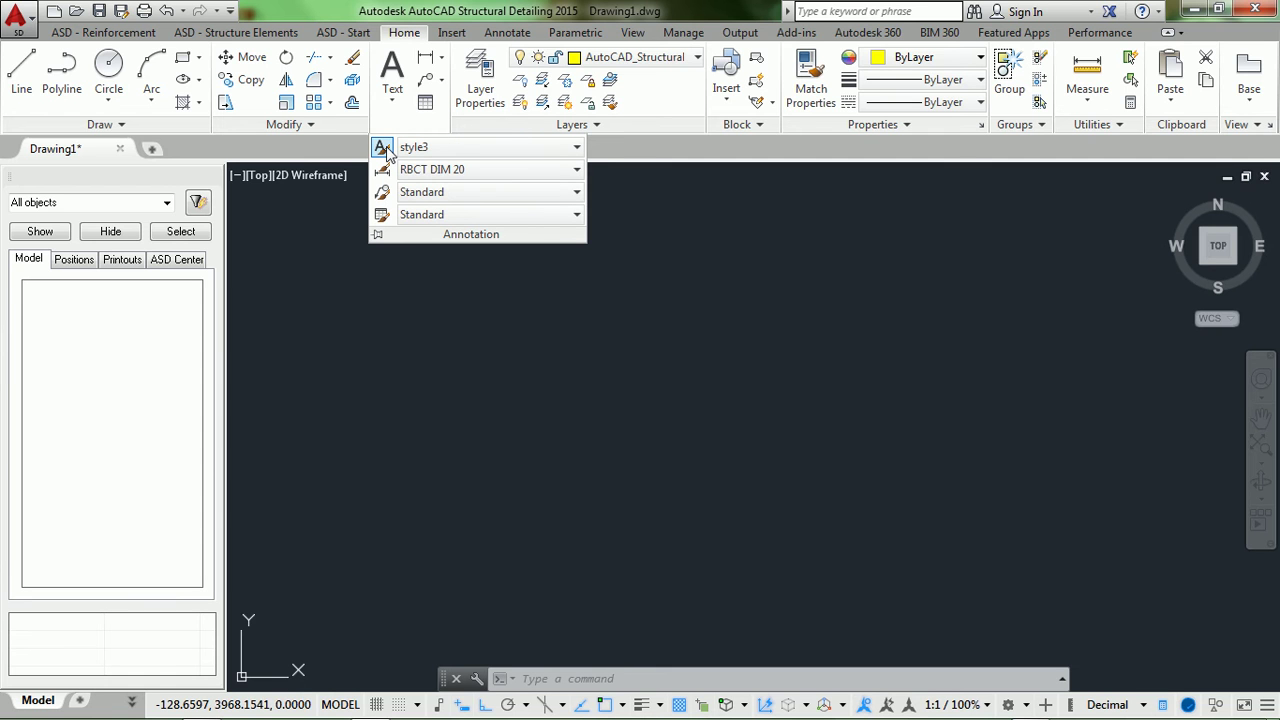
{"action": "left_click", "coordinate": [382, 147]}
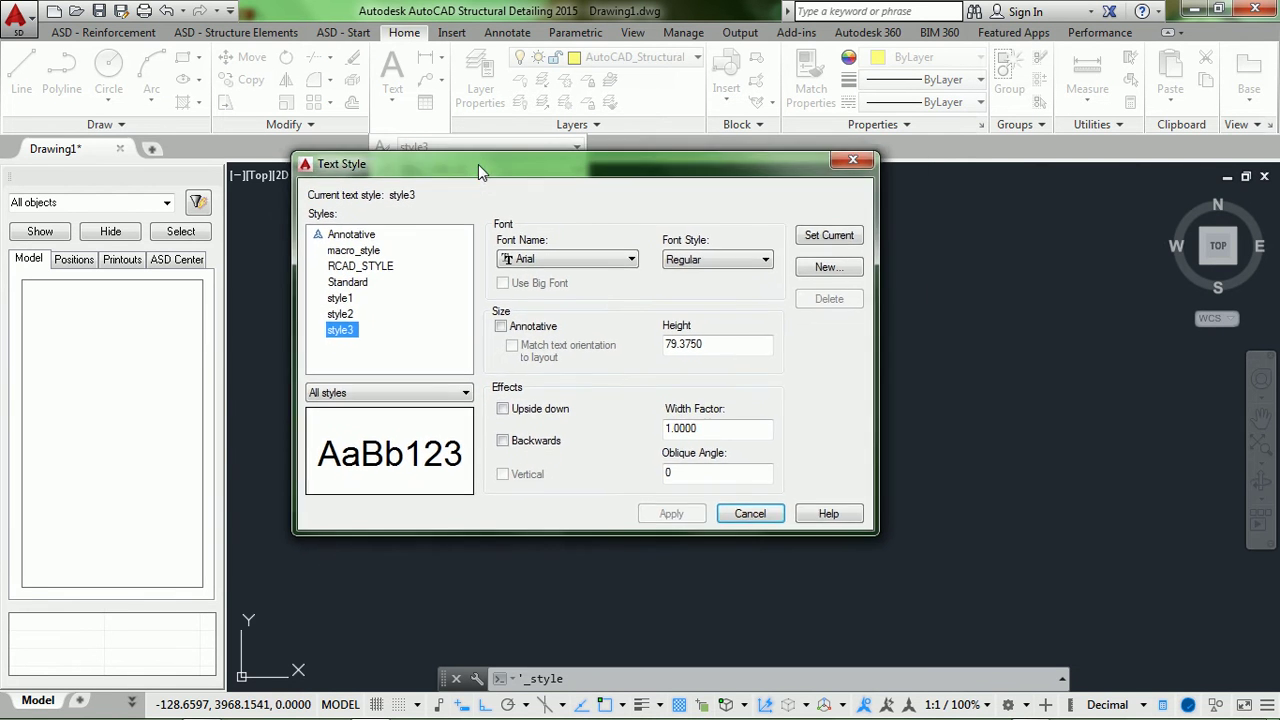
{"action": "left_click", "coordinate": [528, 256]}
{"action": "key", "text": "Down"}
{"action": "key", "text": "Down"}
{"action": "key", "text": "Down"}
{"action": "key", "text": "Down"}
{"action": "key", "text": "Down"}
{"action": "key", "text": "Down"}
{"action": "key", "text": "Down"}
{"action": "key", "text": "Down"}
{"action": "key", "text": "Down"}
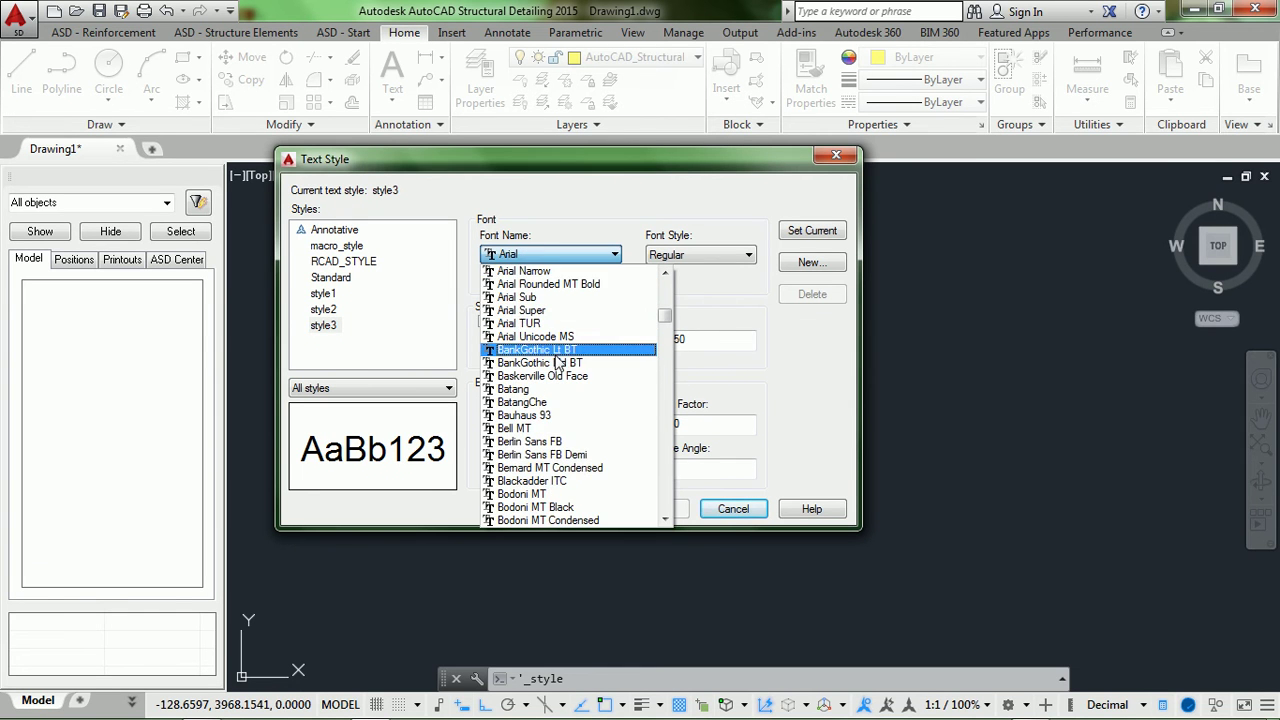
{"action": "key", "text": "d"}
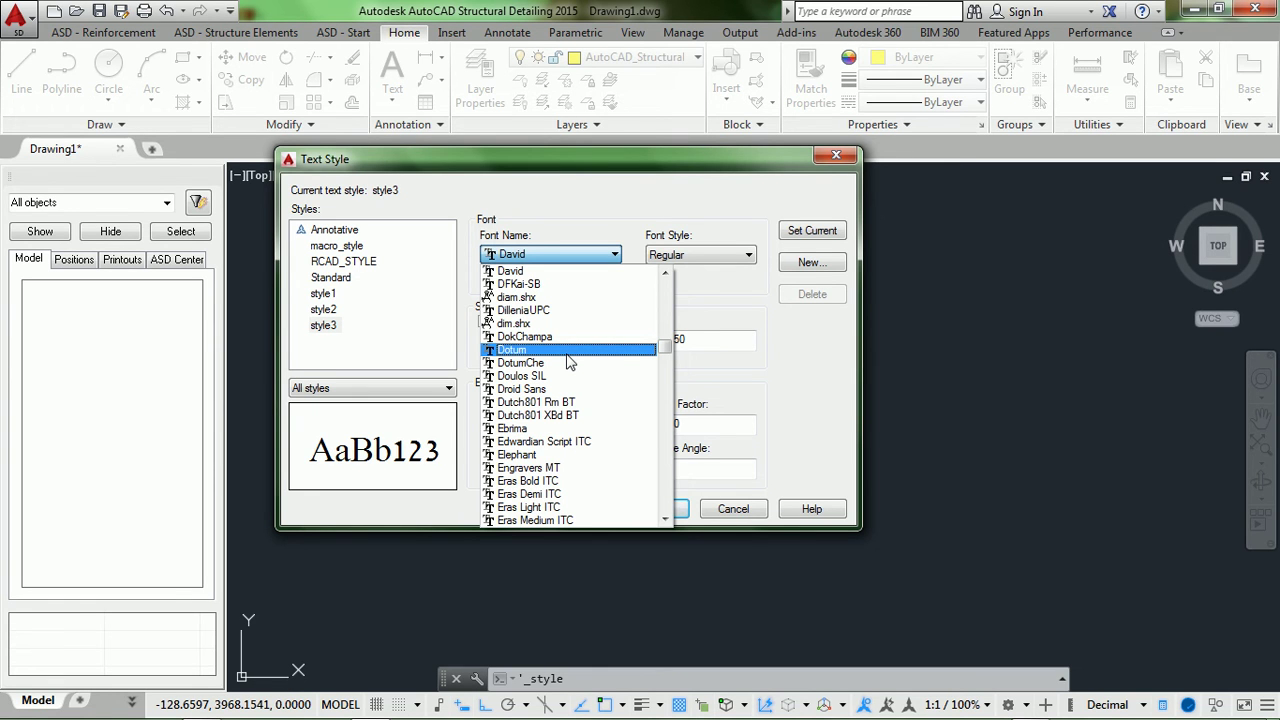
{"action": "left_click", "coordinate": [570, 350]}
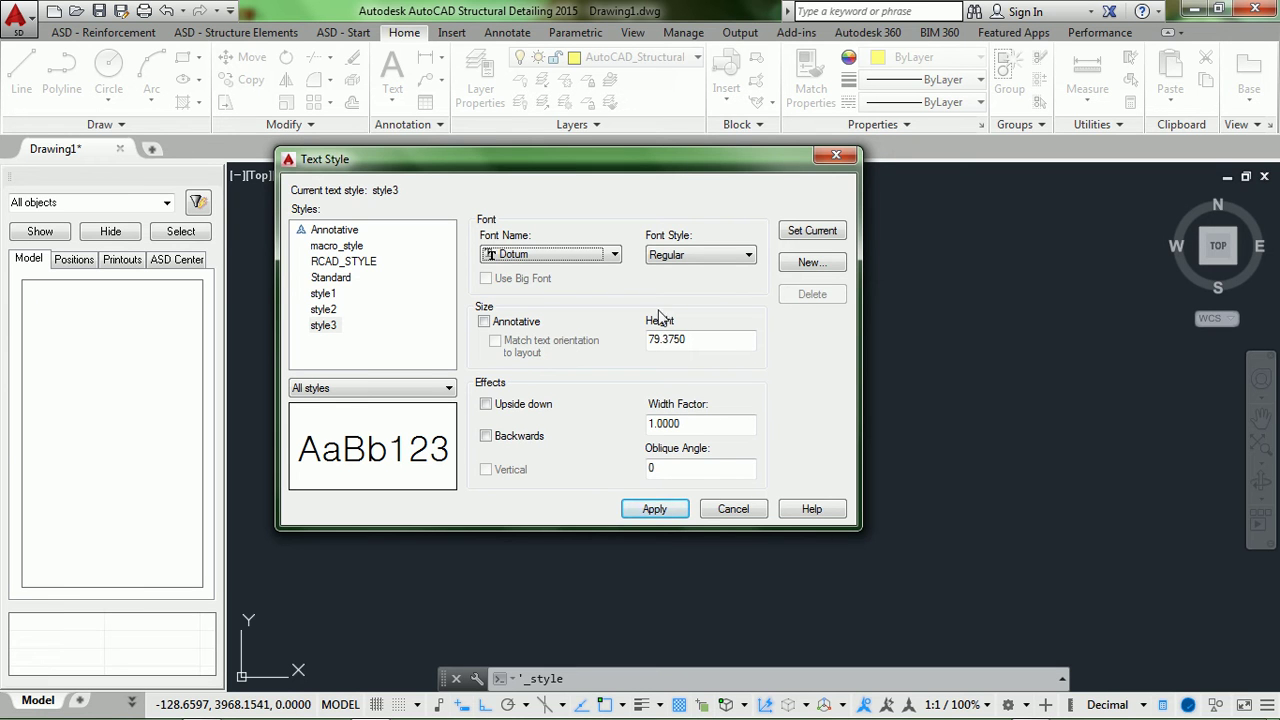
Switch to style2, declining to save the Dotum font change to style3.
{"action": "mouse_move", "coordinate": [524, 166]}
{"action": "left_mouse_down"}
{"action": "mouse_move", "coordinate": [511, 155]}
{"action": "mouse_move", "coordinate": [591, 78]}
{"action": "left_mouse_up"}
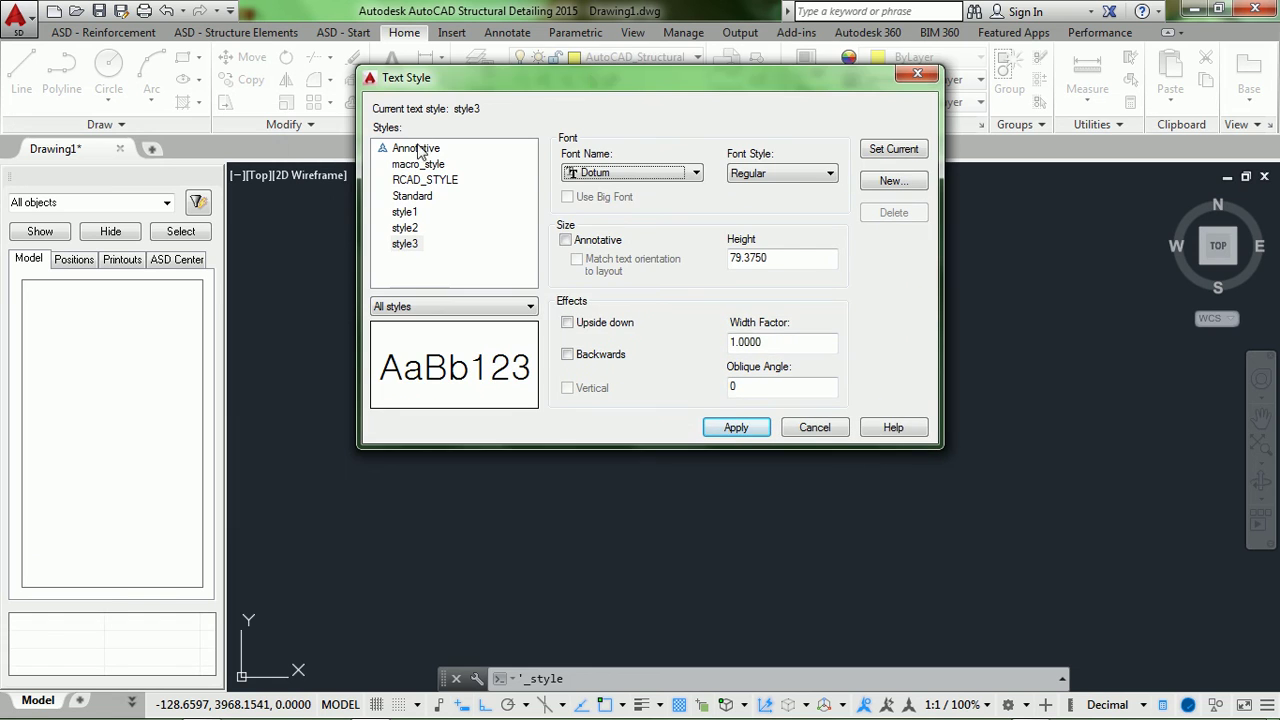
{"action": "left_click", "coordinate": [405, 228]}
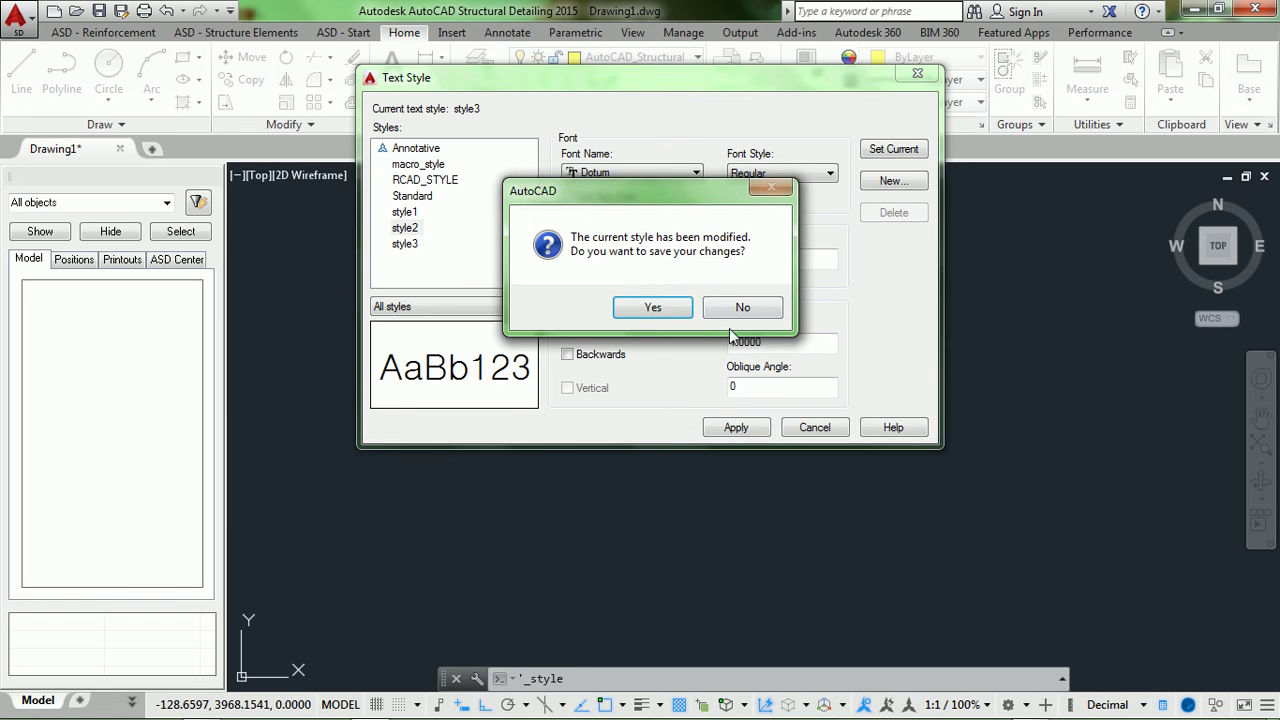
{"action": "left_click", "coordinate": [735, 308]}
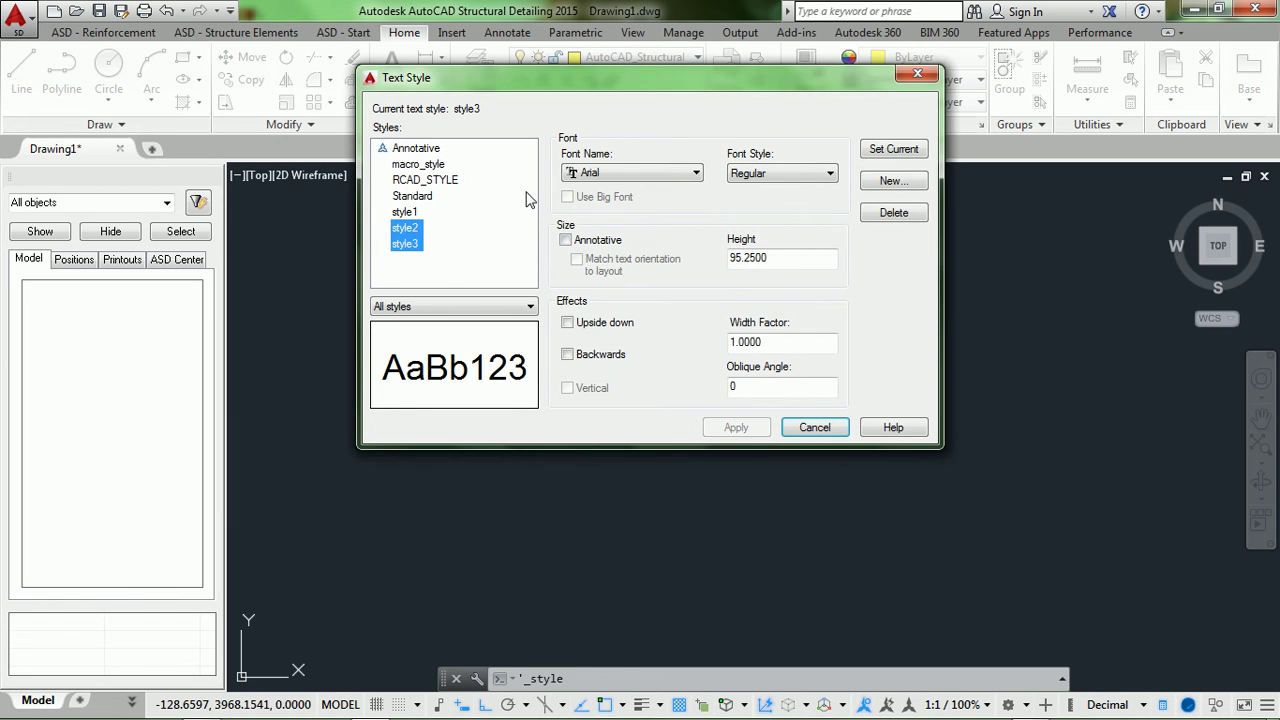
Create text style Dotum0 with Dotum Regular font and height 0, made current.
{"action": "left_click", "coordinate": [911, 183]}
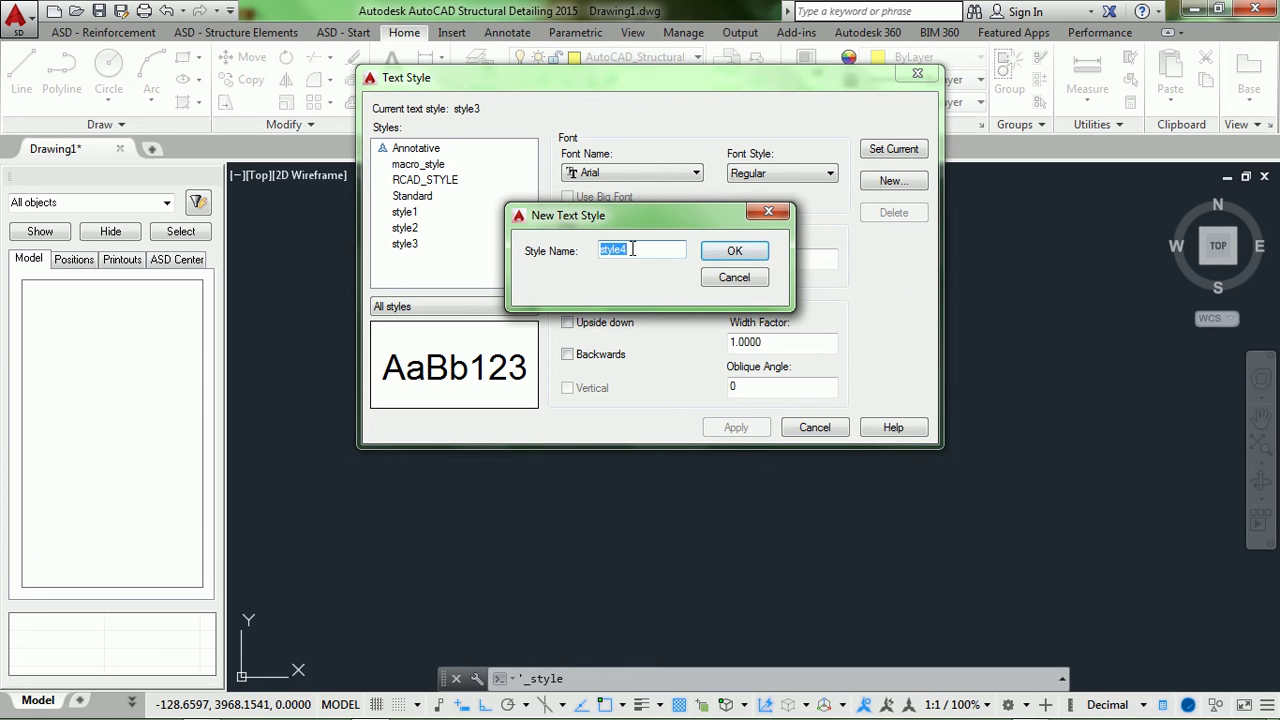
{"action": "type", "text": "Dotum0"}
{"action": "left_click", "coordinate": [733, 252]}
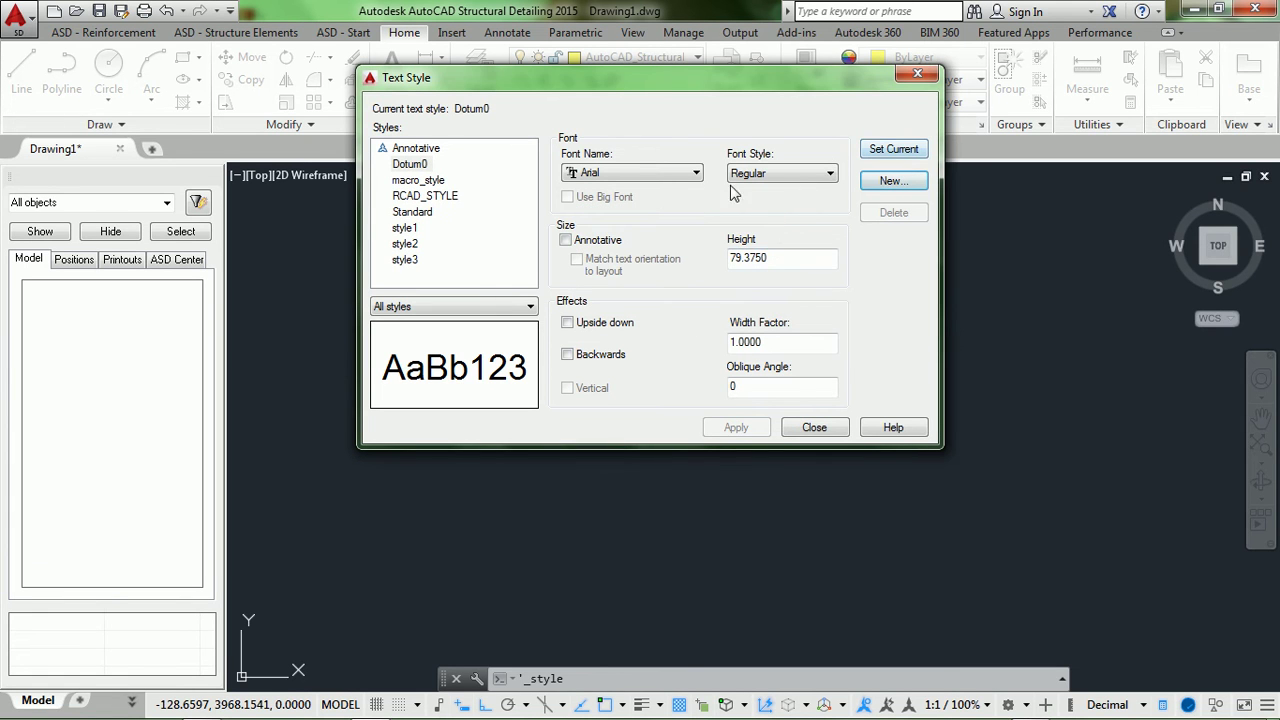
{"action": "left_click", "coordinate": [658, 178]}
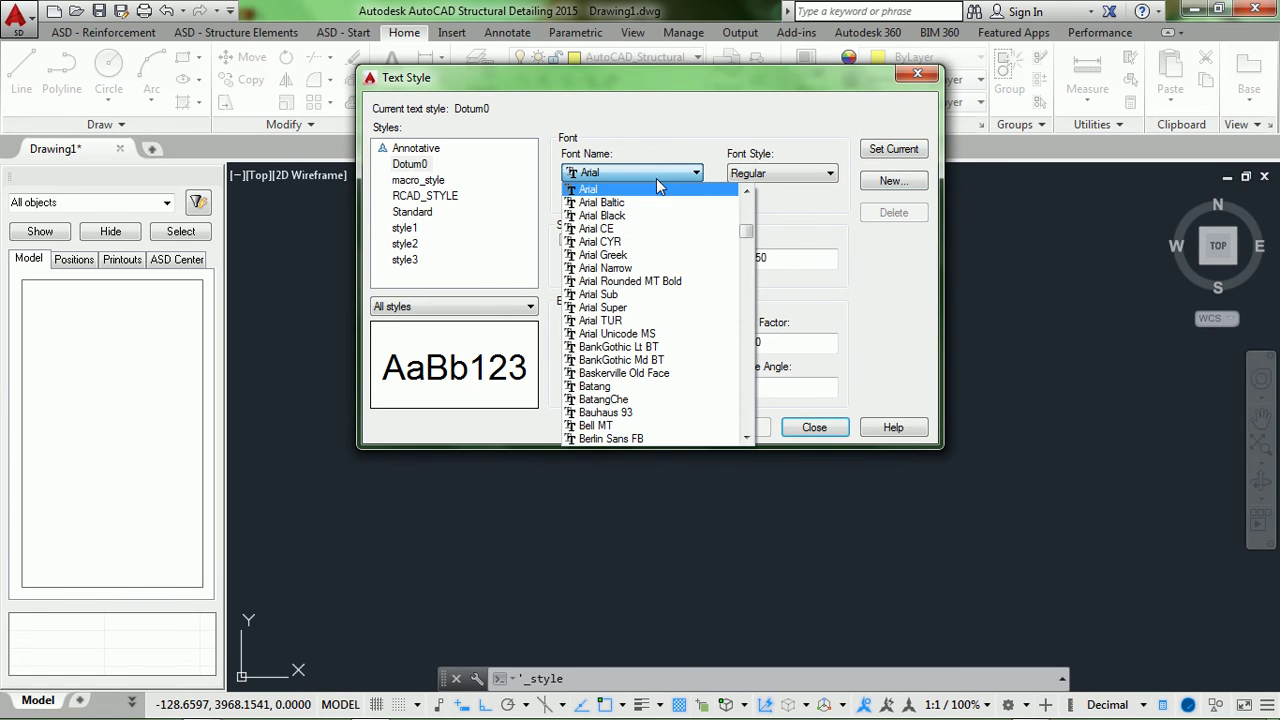
{"action": "key", "text": "d"}
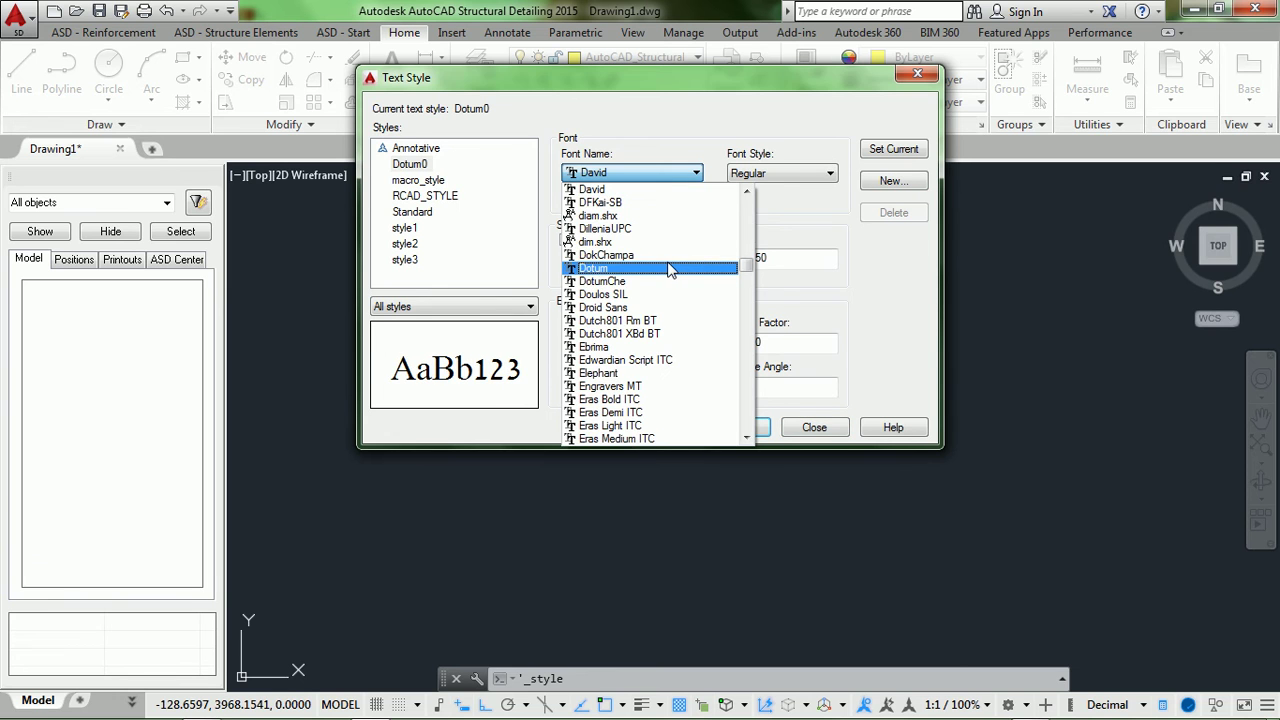
{"action": "left_click", "coordinate": [668, 270]}
{"action": "left_click", "coordinate": [772, 172]}
{"action": "left_click", "coordinate": [772, 172]}
{"action": "left_click_drag", "start_coordinate": [785, 257], "coordinate": [690, 270]}
{"action": "type", "text": "0"}
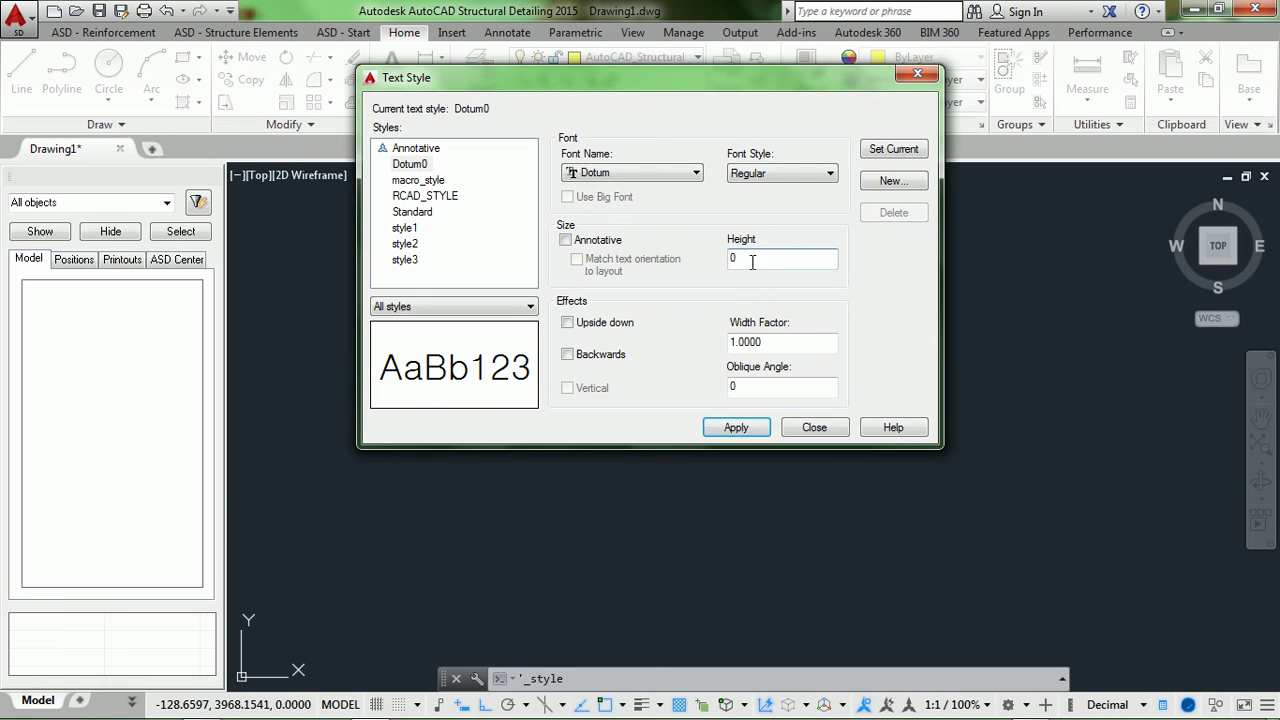
{"action": "left_click", "coordinate": [891, 160]}
{"action": "left_click", "coordinate": [665, 309]}
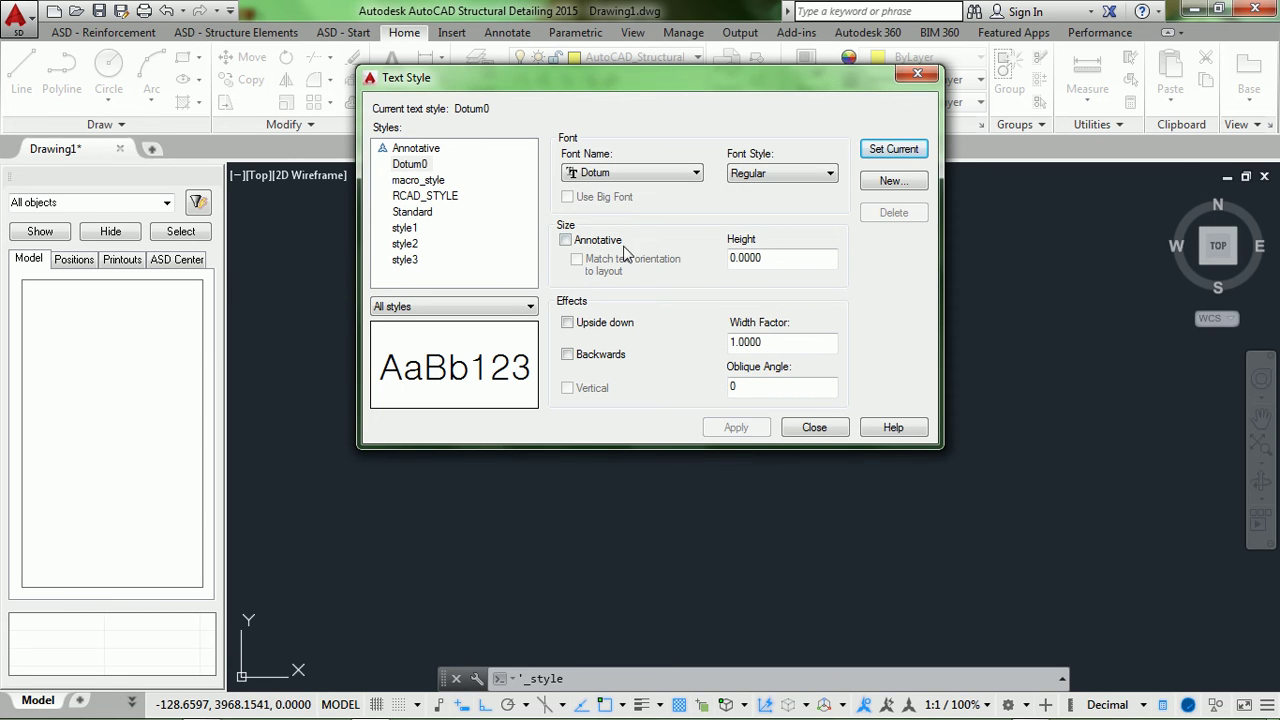
Create text style Dotum40 with height 40 and make it current.
{"action": "left_click", "coordinate": [899, 182]}
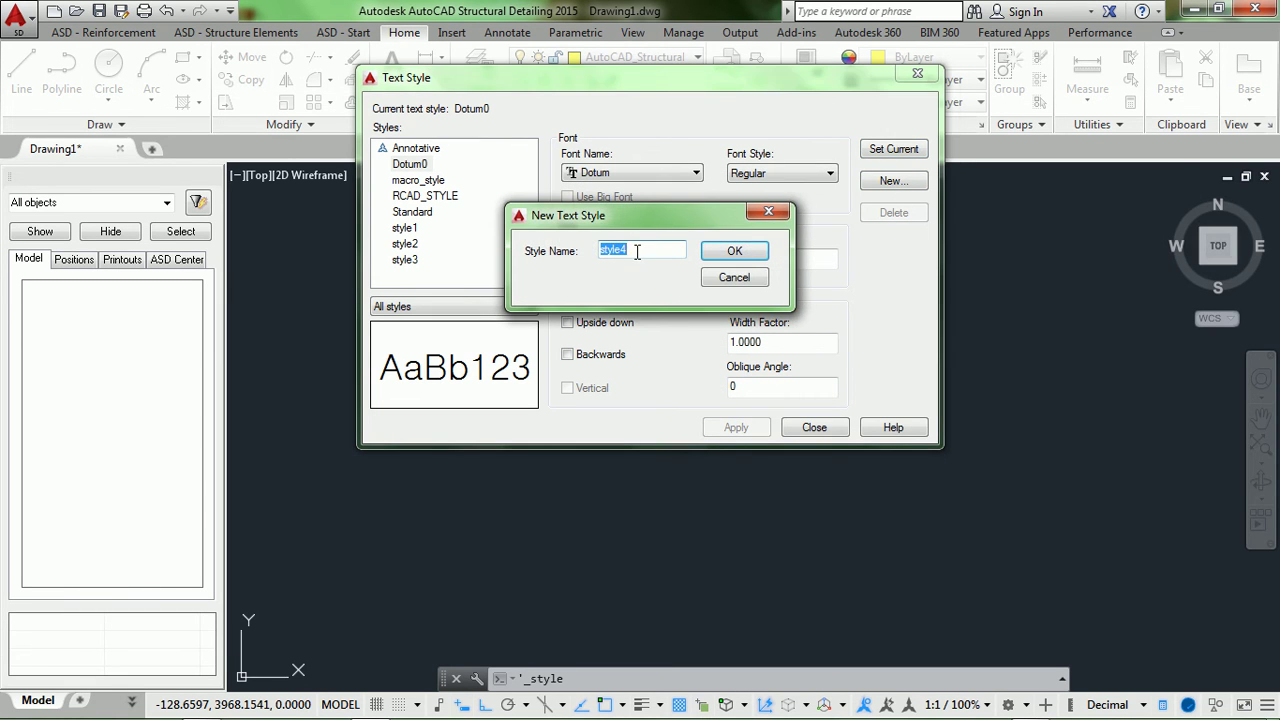
{"action": "type", "text": "Dotum"}
{"action": "type", "text": "40"}
{"action": "left_click", "coordinate": [735, 251]}
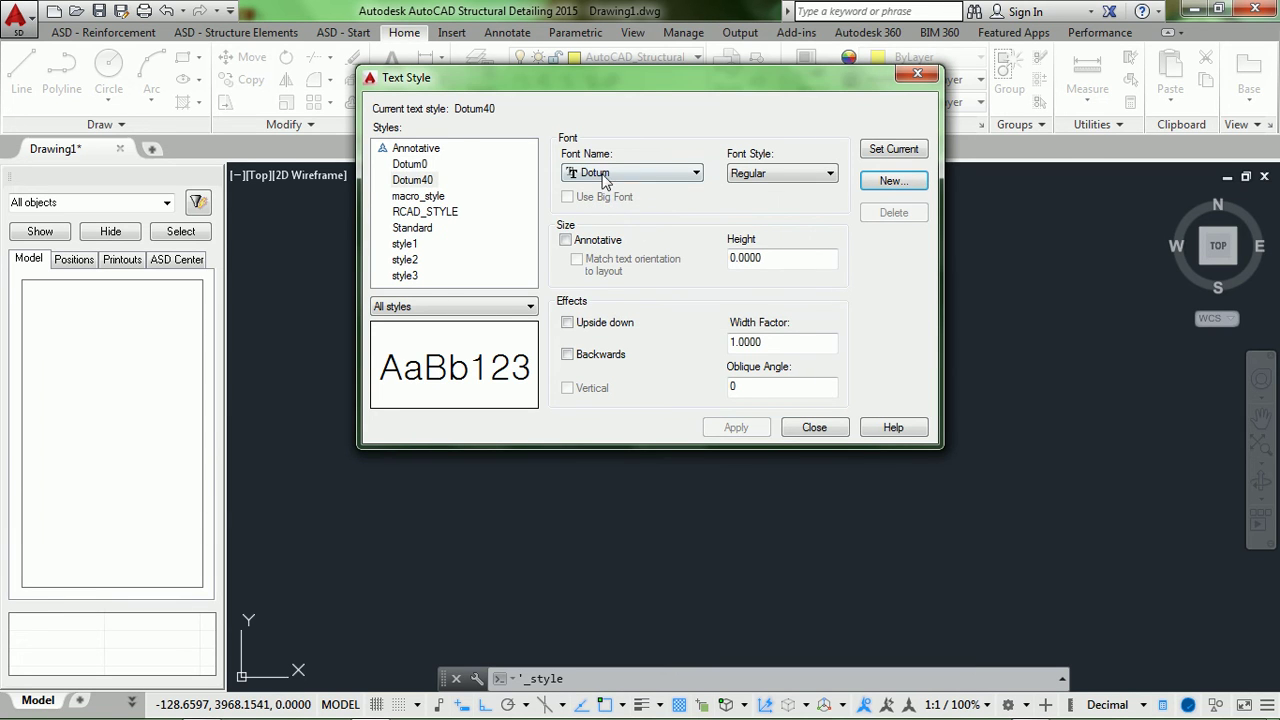
{"action": "double_click", "coordinate": [782, 256]}
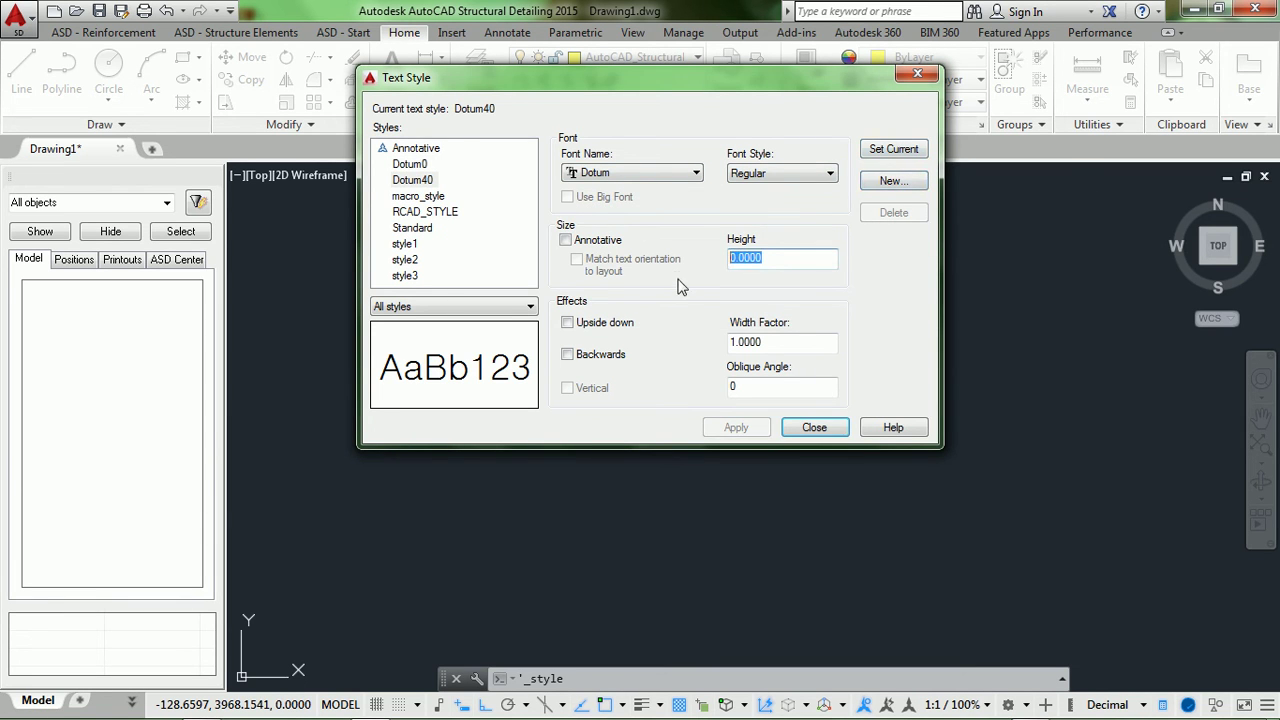
{"action": "type", "text": "40"}
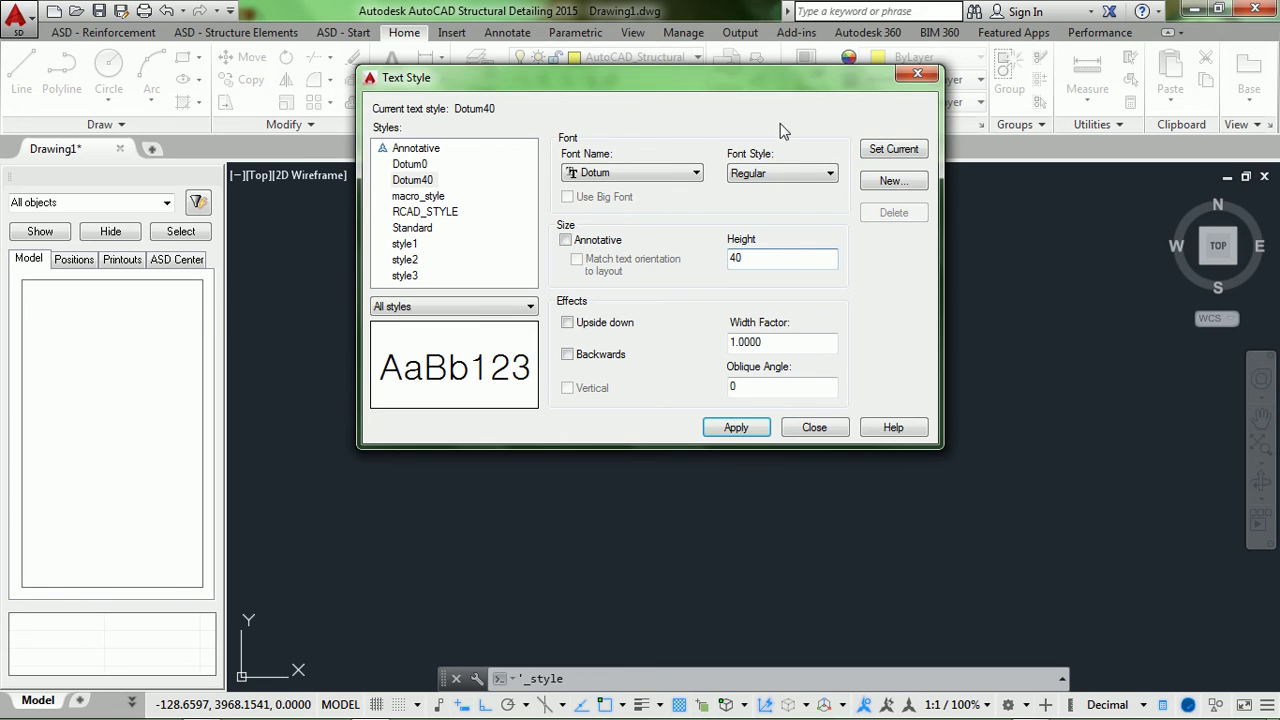
{"action": "left_click", "coordinate": [915, 156]}
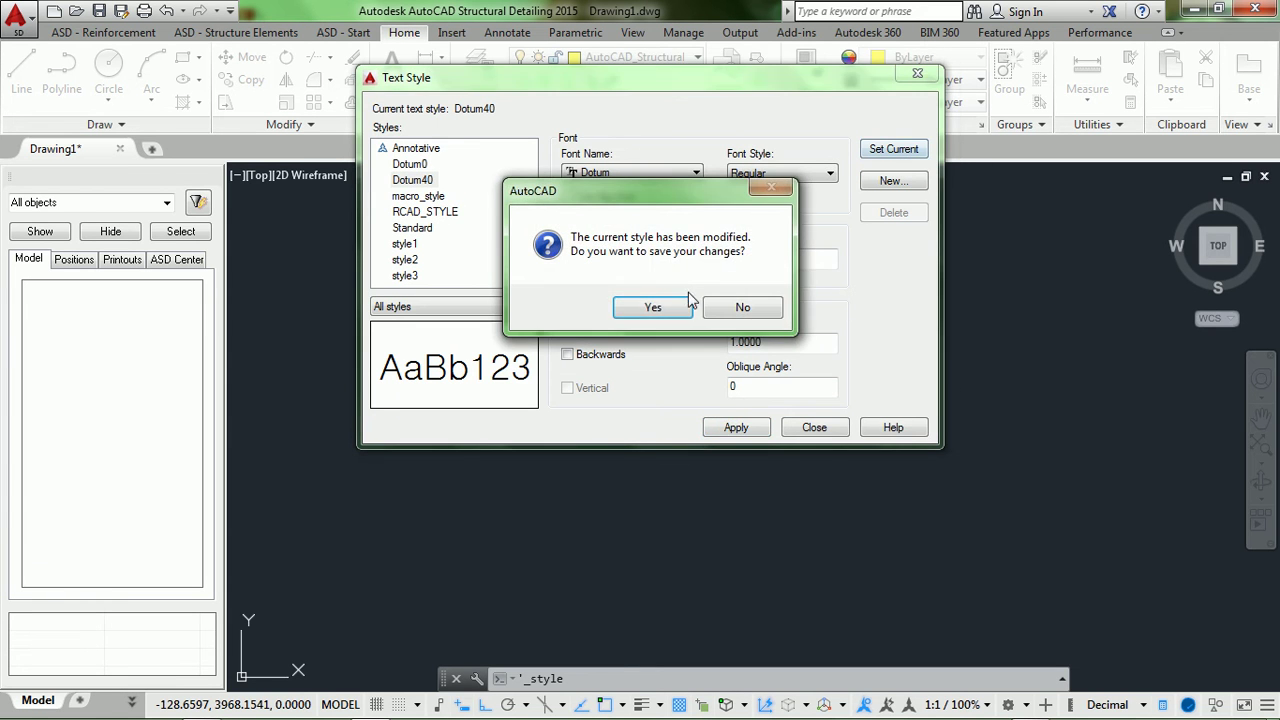
{"action": "left_click", "coordinate": [652, 306]}
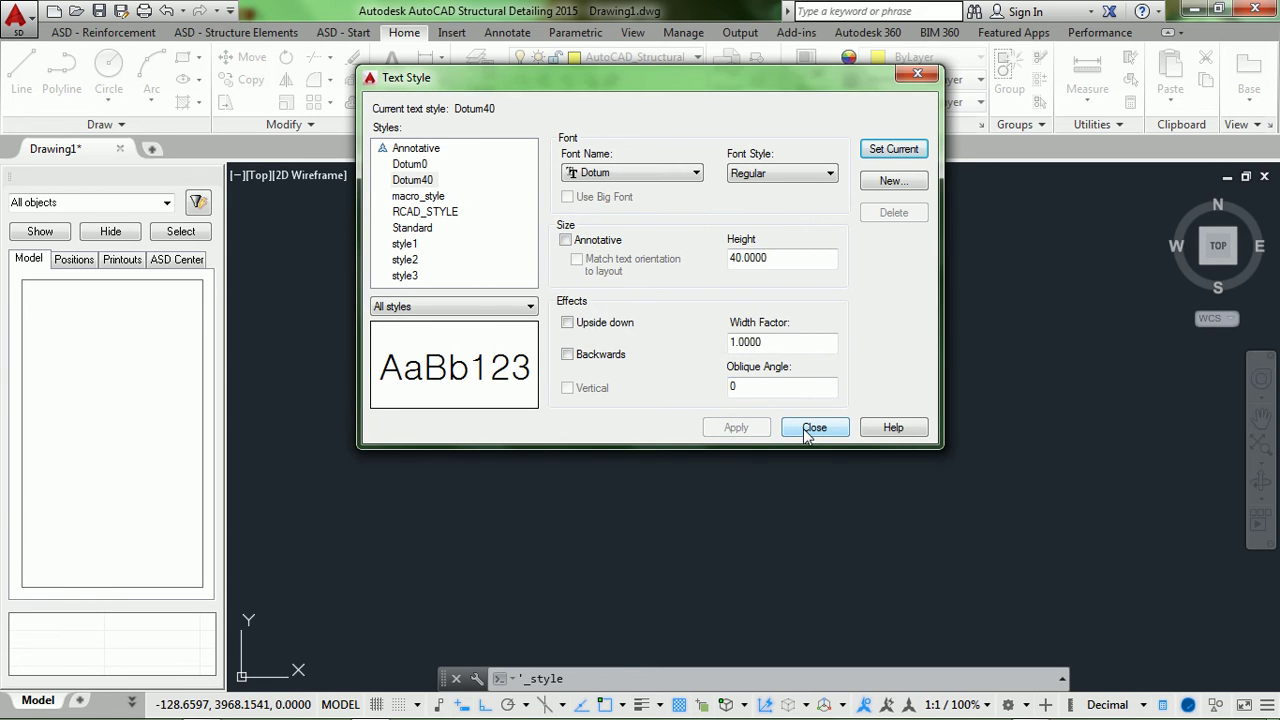
Close the Text Style settings and switch to the ASD - Reinforcement tools.
{"action": "left_click", "coordinate": [812, 428]}
{"action": "scroll", "coordinate": [574, 390], "scroll_direction": "down", "scroll_amount": 5}
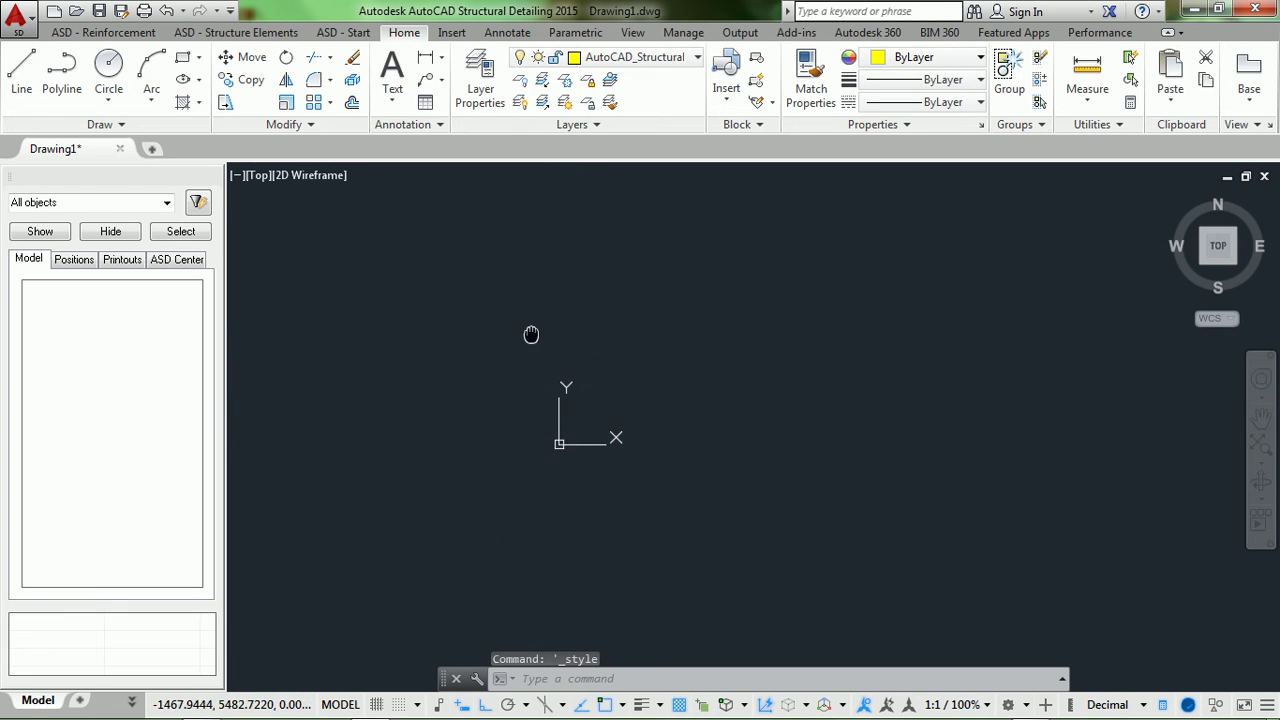
{"action": "left_click", "coordinate": [92, 34]}
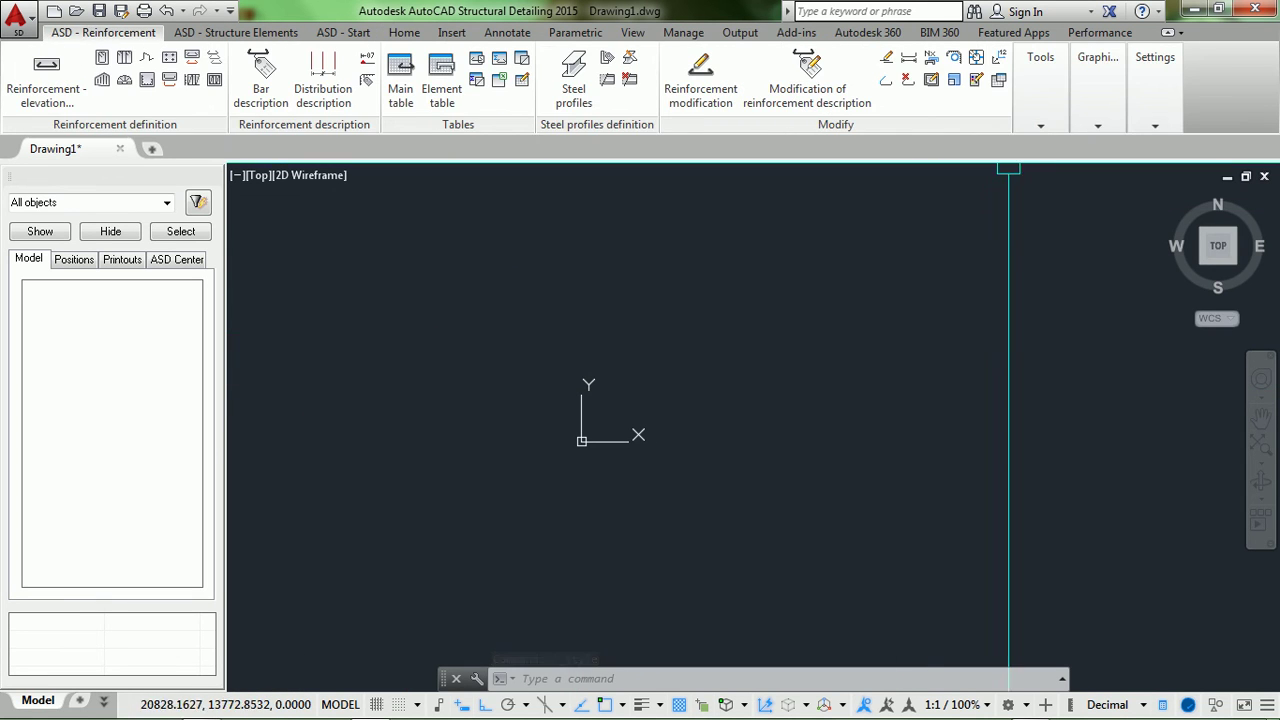
From Job preferences > Bars > Styles, modify the reinforcement description style.
{"action": "left_click", "coordinate": [1158, 124]}
{"action": "left_click", "coordinate": [1237, 181]}
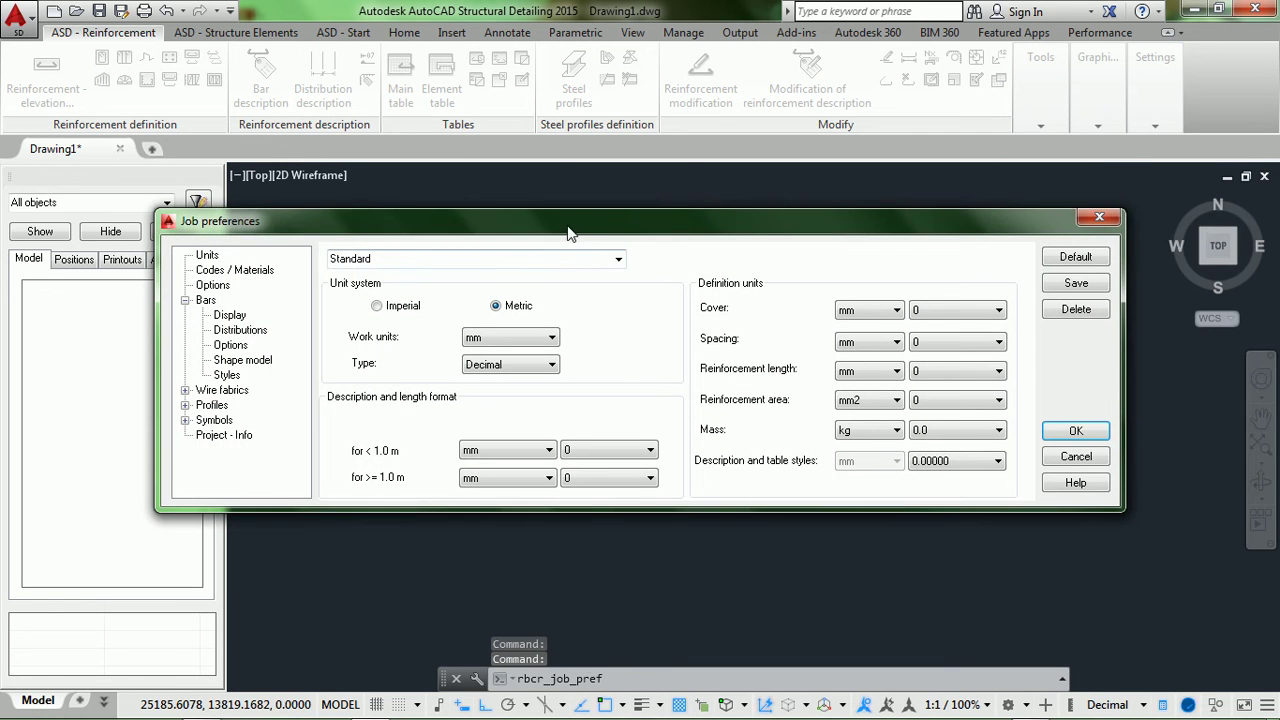
{"action": "left_click_drag", "start_coordinate": [568, 232], "coordinate": [552, 162]}
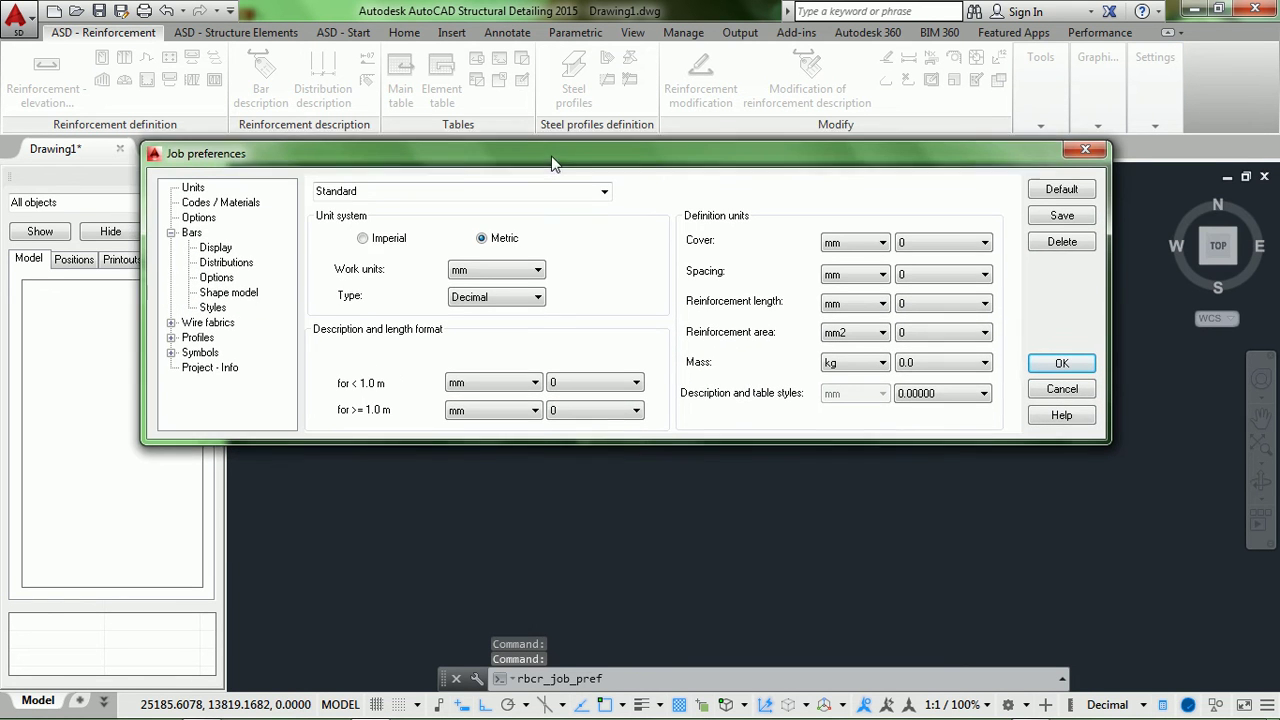
{"action": "left_click", "coordinate": [211, 304]}
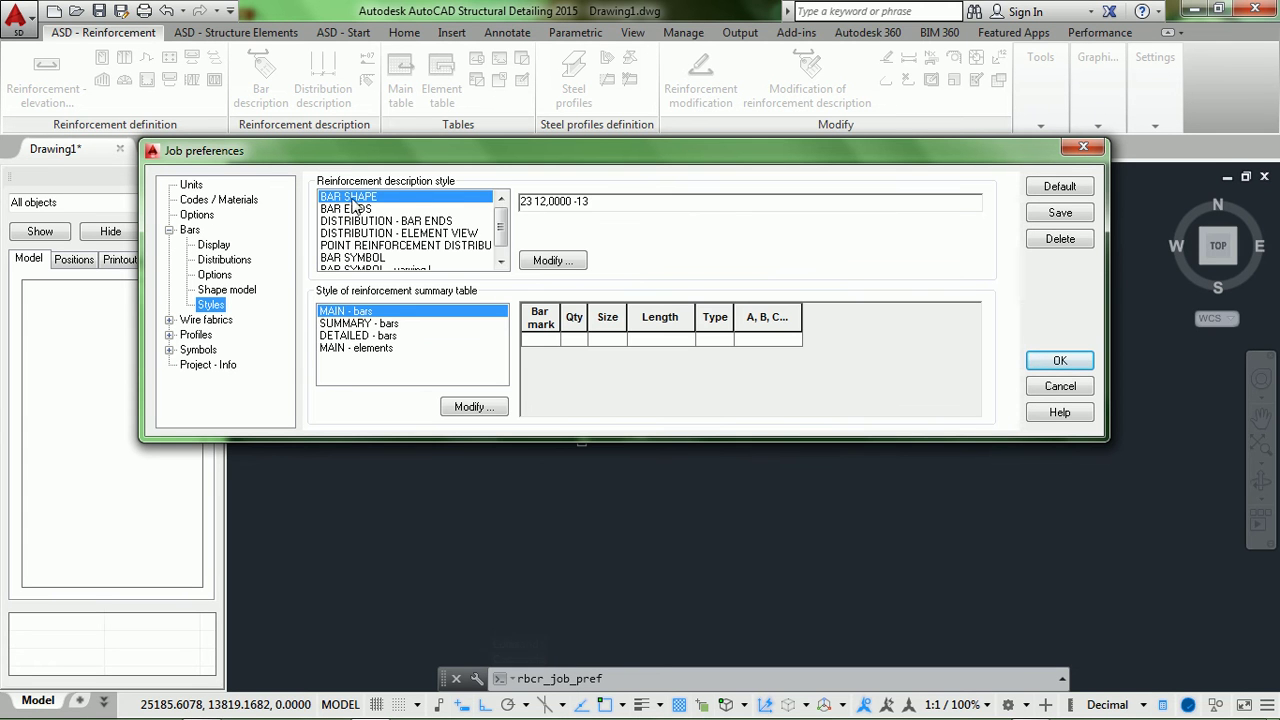
{"action": "left_click", "coordinate": [566, 261]}
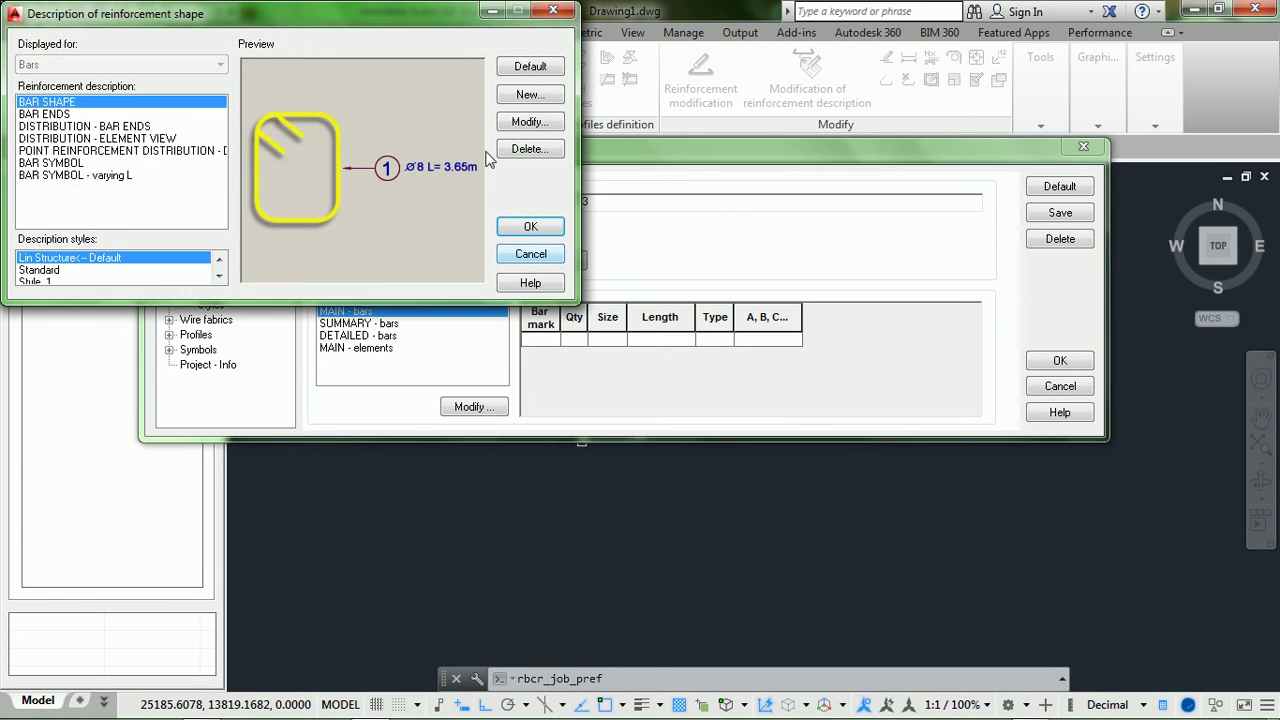
{"action": "left_click_drag", "start_coordinate": [437, 23], "coordinate": [762, 113]}
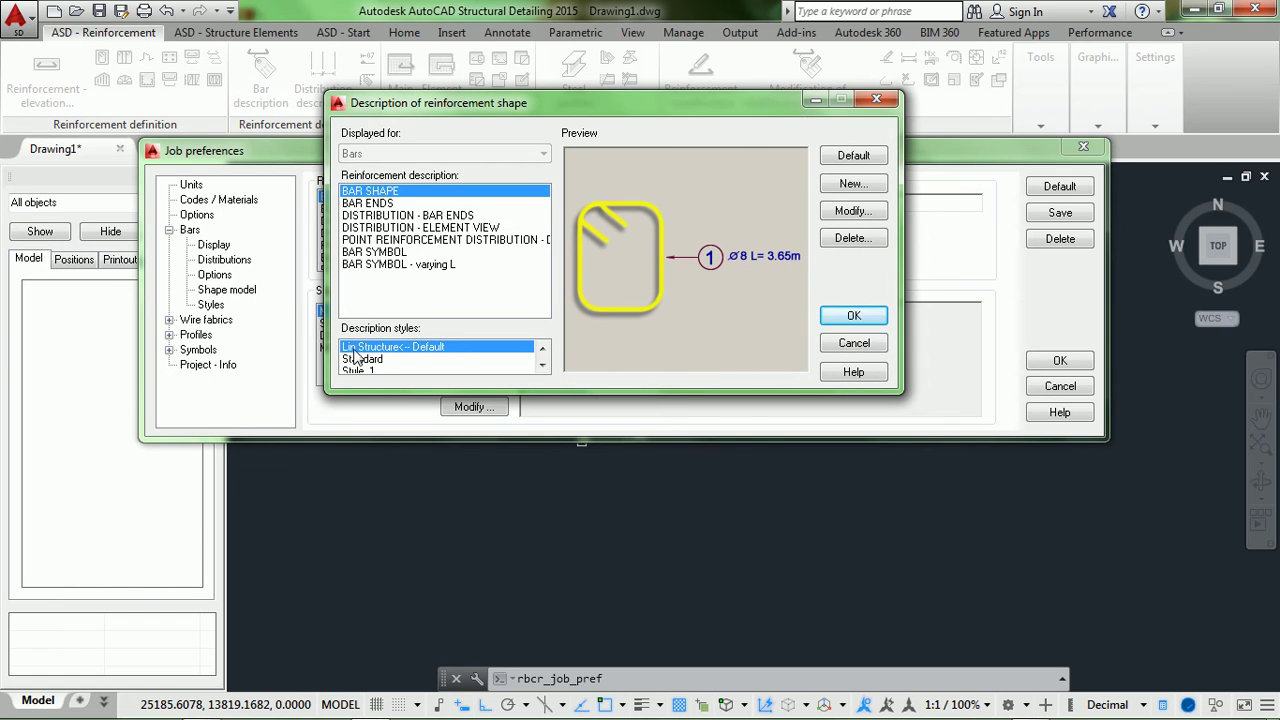
Give Lin Structure's description text the Dotum0 style, white colour, size 2 and distance 1.
{"action": "left_click", "coordinate": [832, 213]}
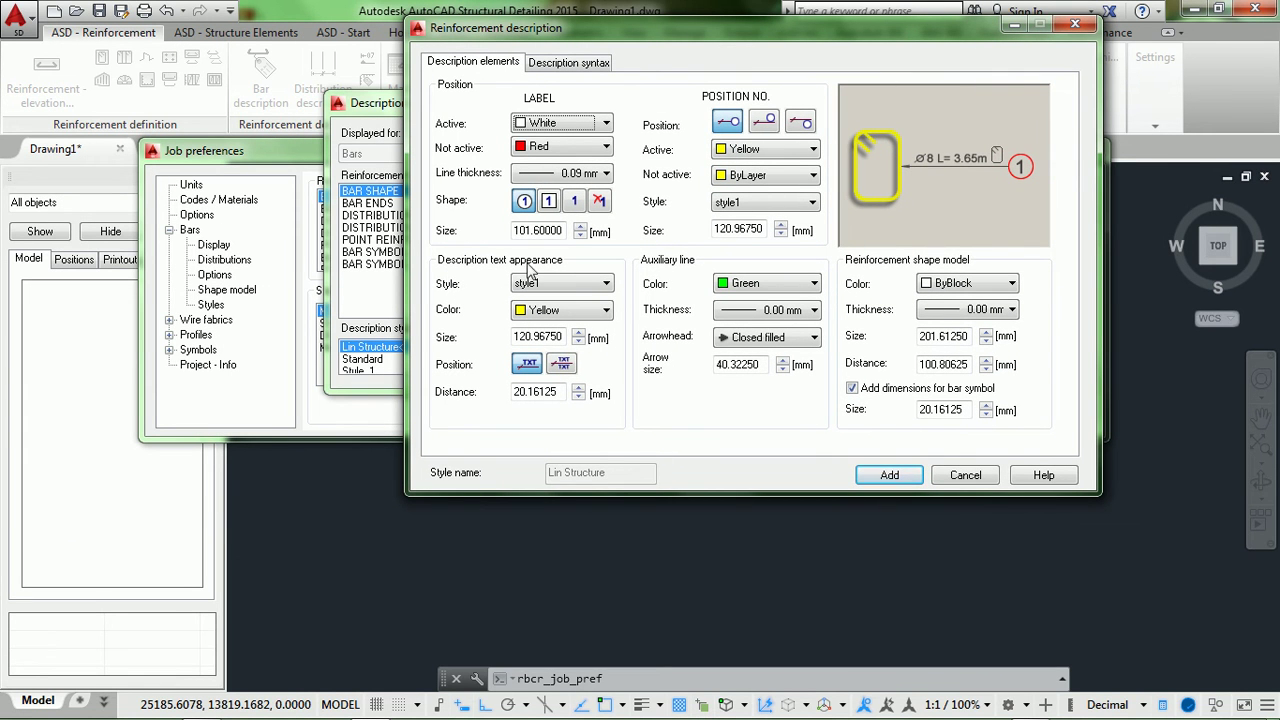
{"action": "left_click_drag", "start_coordinate": [652, 38], "coordinate": [642, 43]}
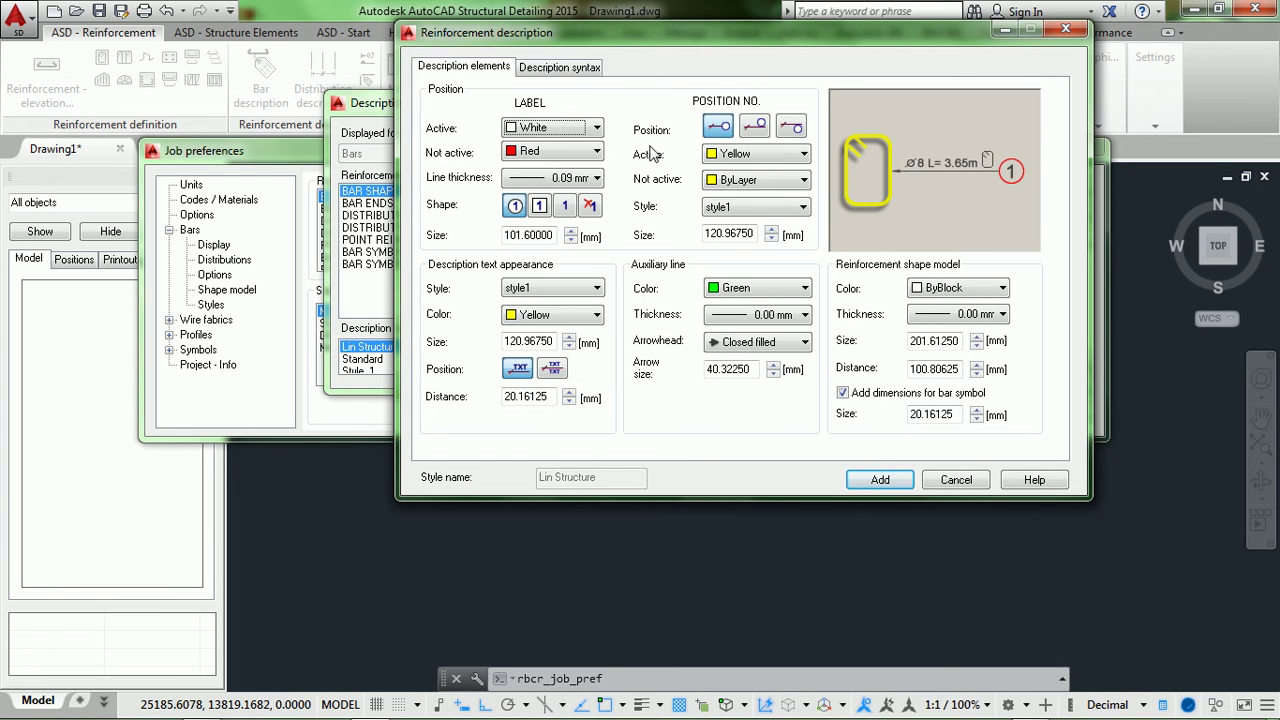
{"action": "left_click", "coordinate": [540, 290]}
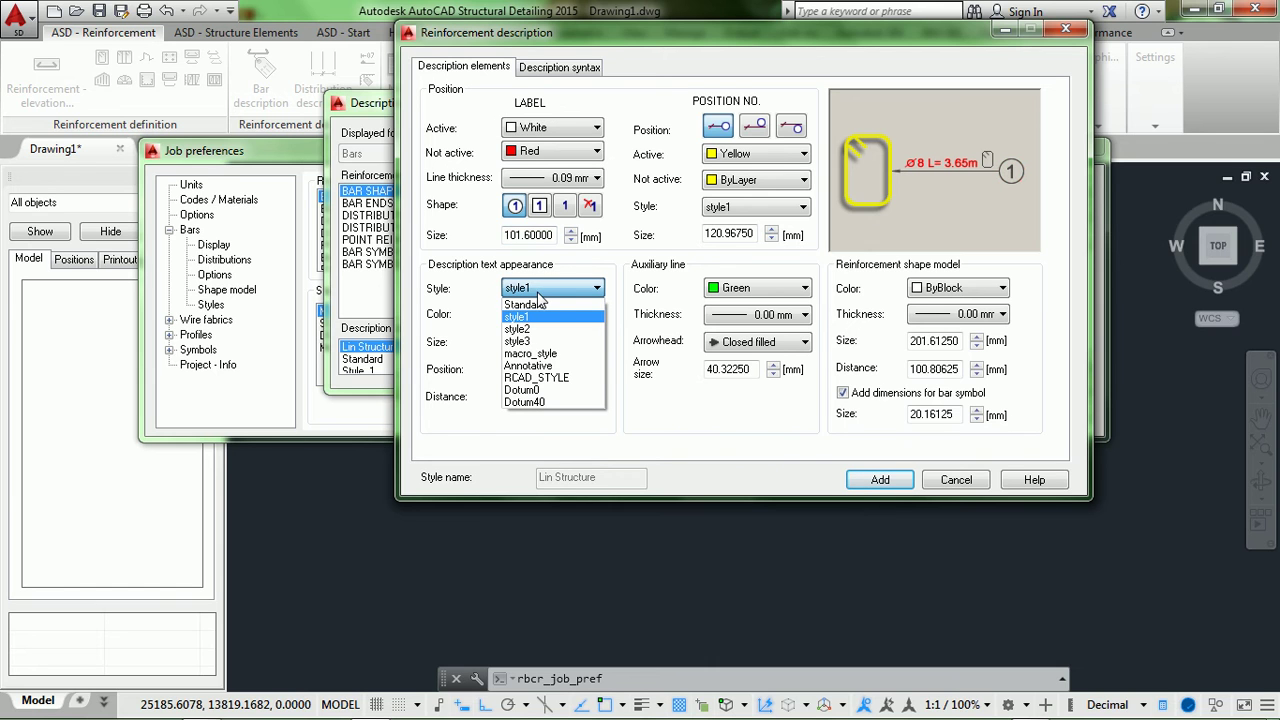
{"action": "left_click", "coordinate": [546, 391]}
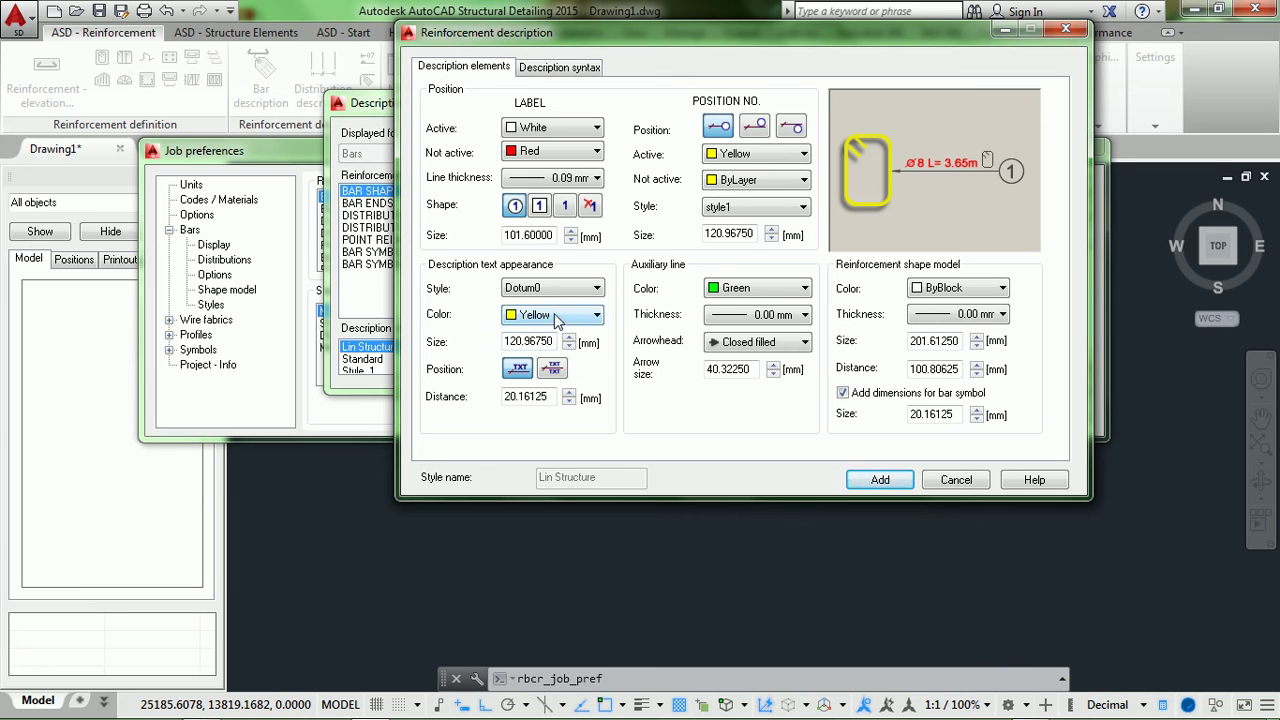
{"action": "left_click", "coordinate": [563, 318]}
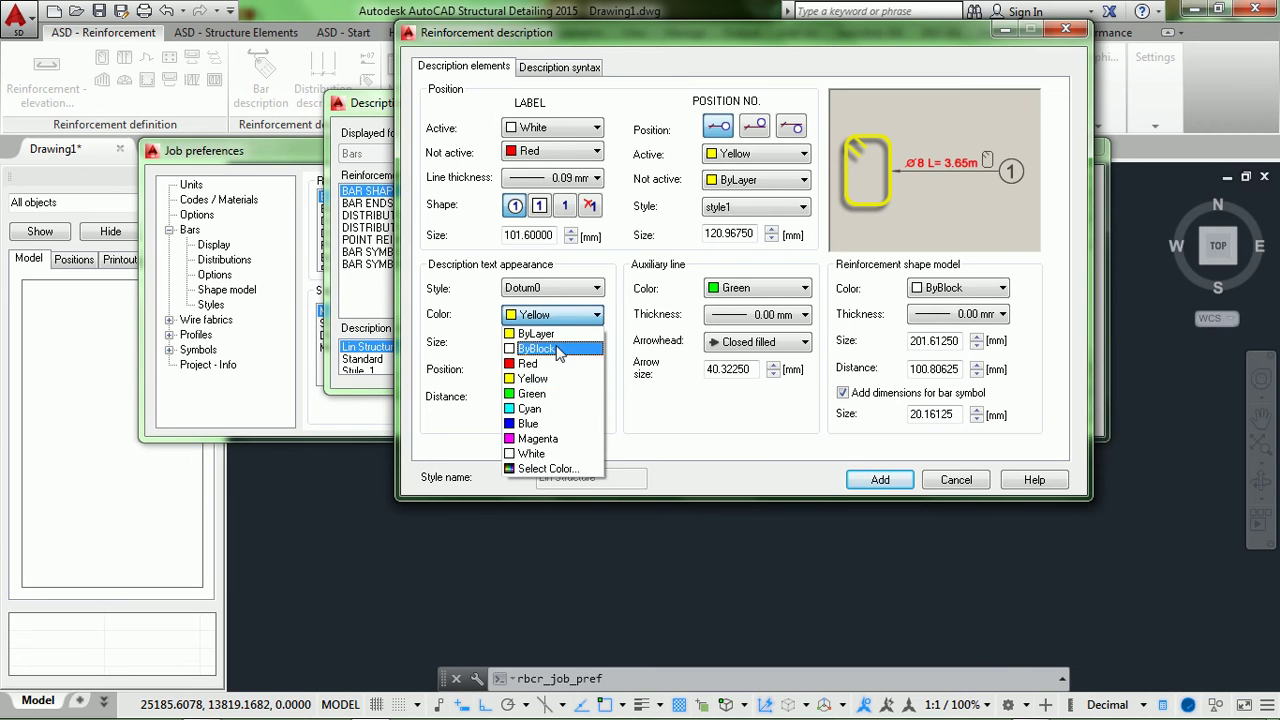
{"action": "left_click", "coordinate": [551, 455]}
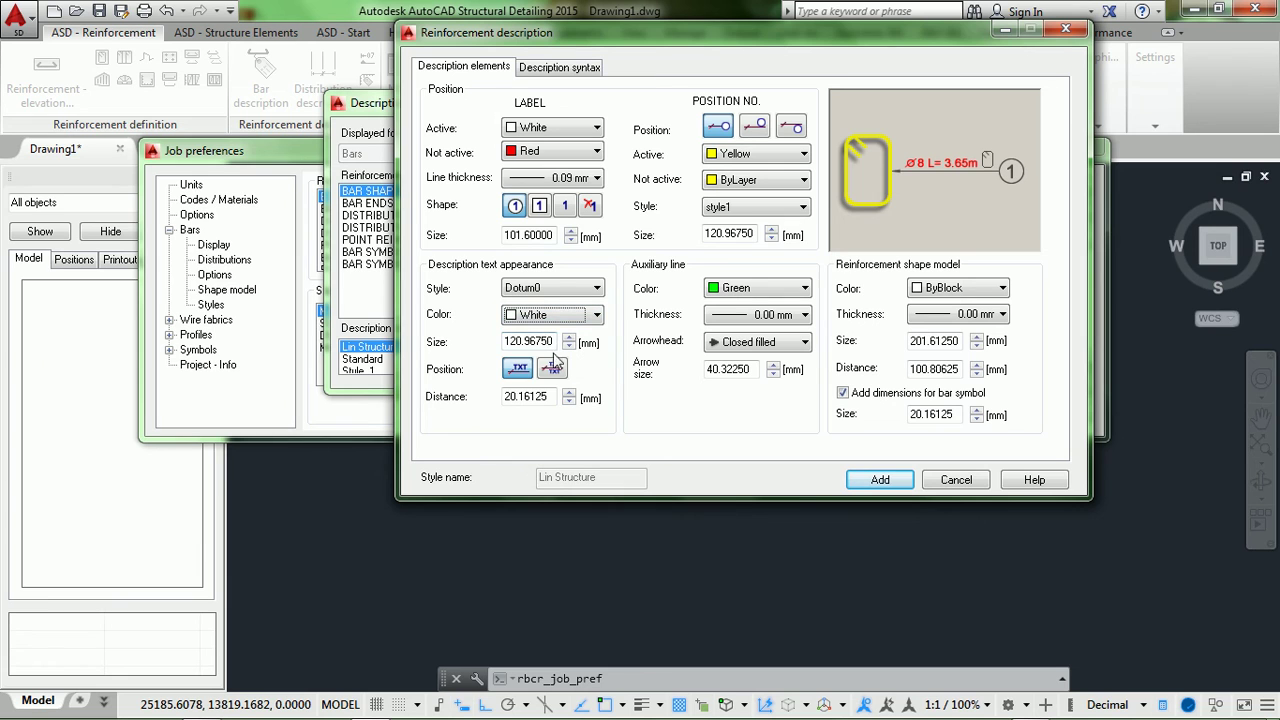
{"action": "left_click_drag", "start_coordinate": [556, 341], "coordinate": [497, 341]}
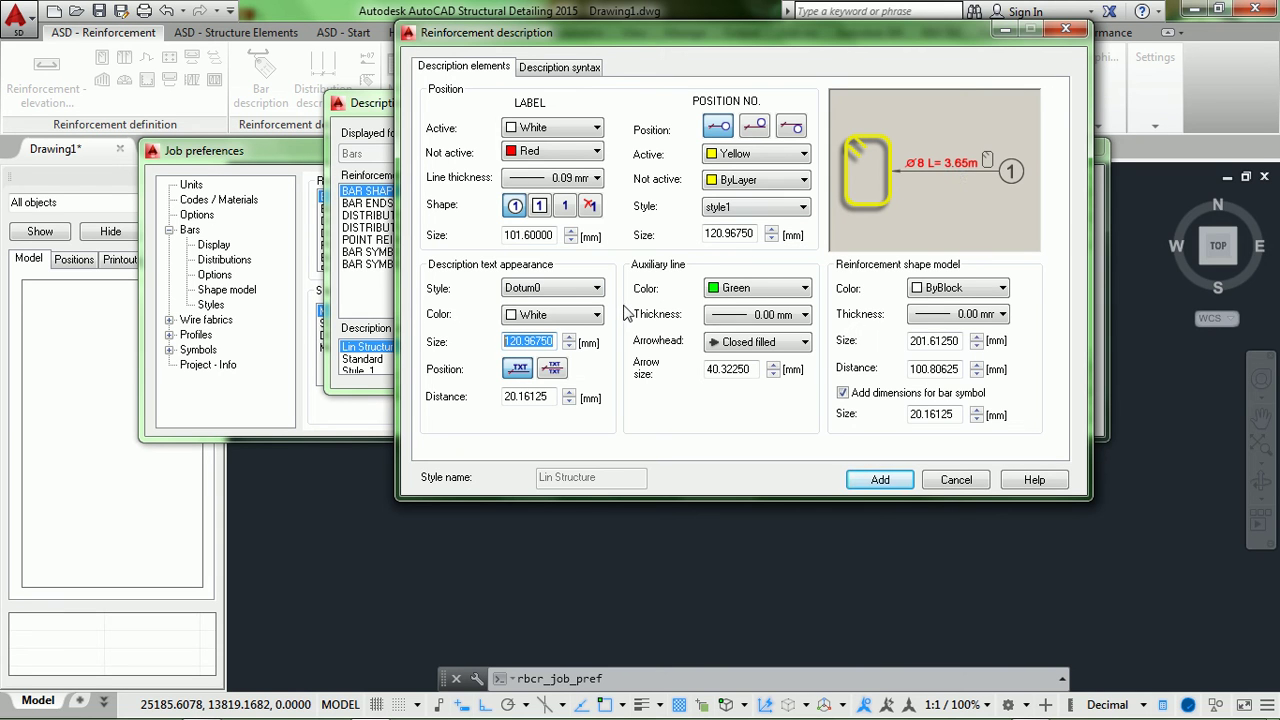
{"action": "type", "text": "2"}
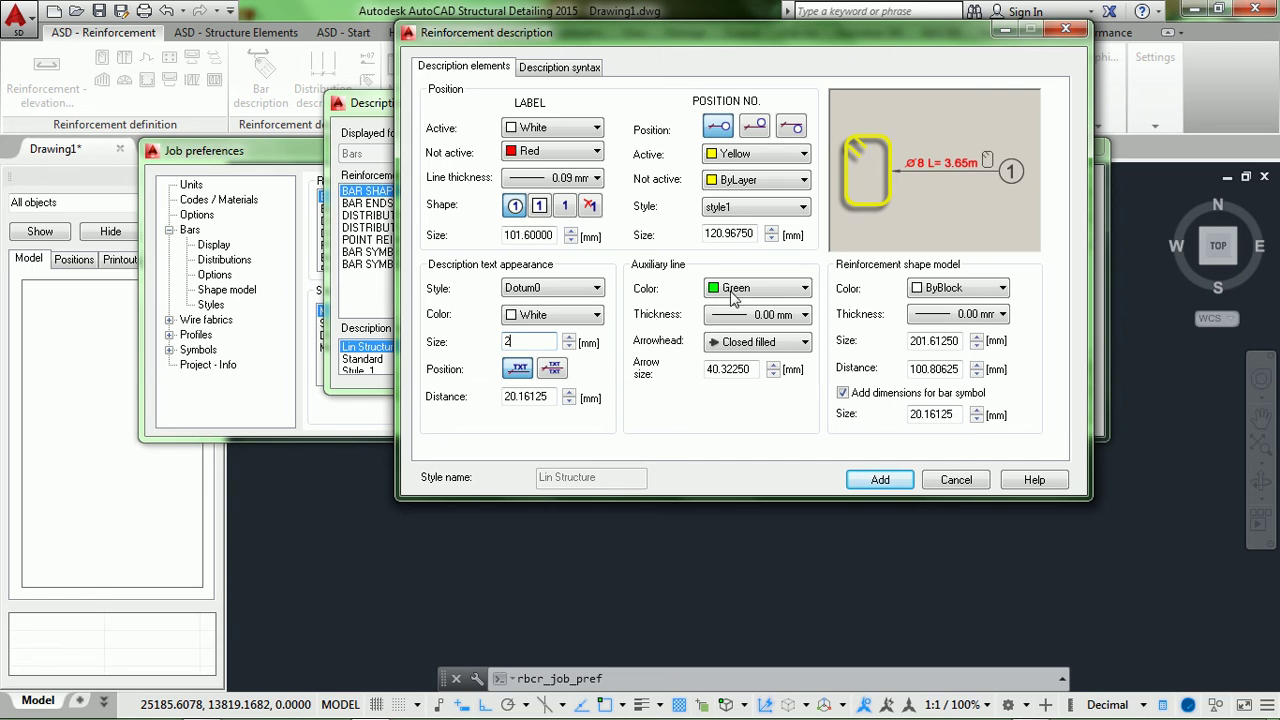
{"action": "left_click", "coordinate": [518, 370]}
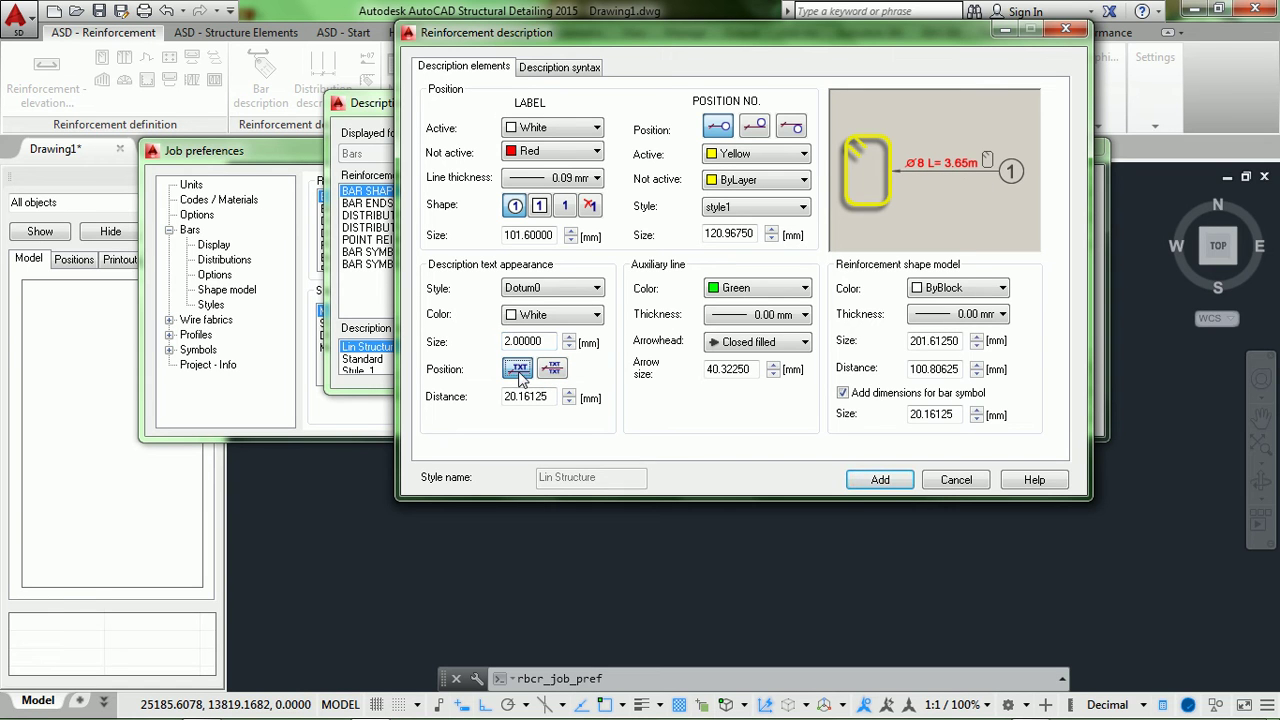
{"action": "left_click_drag", "start_coordinate": [552, 400], "coordinate": [495, 397]}
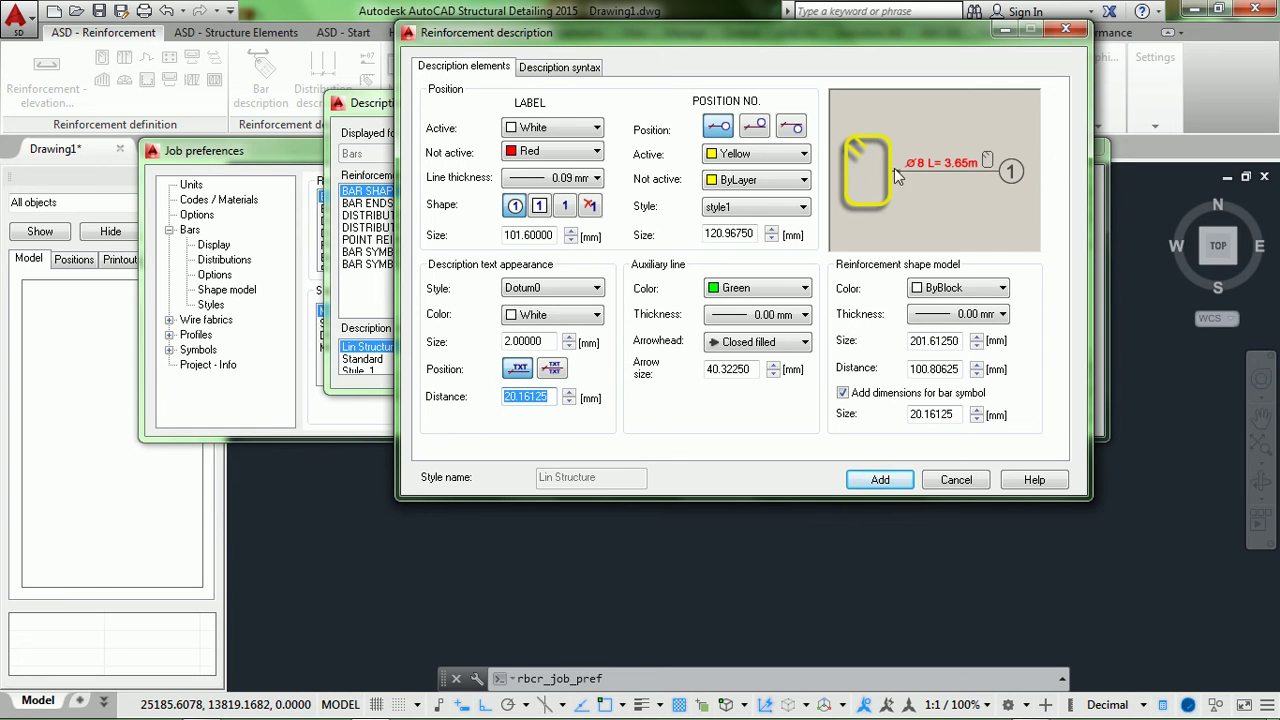
{"action": "type", "text": "1"}
Make the position number white when active, red when inactive, Dotum0 style, size 2.
{"action": "left_click", "coordinate": [719, 127]}
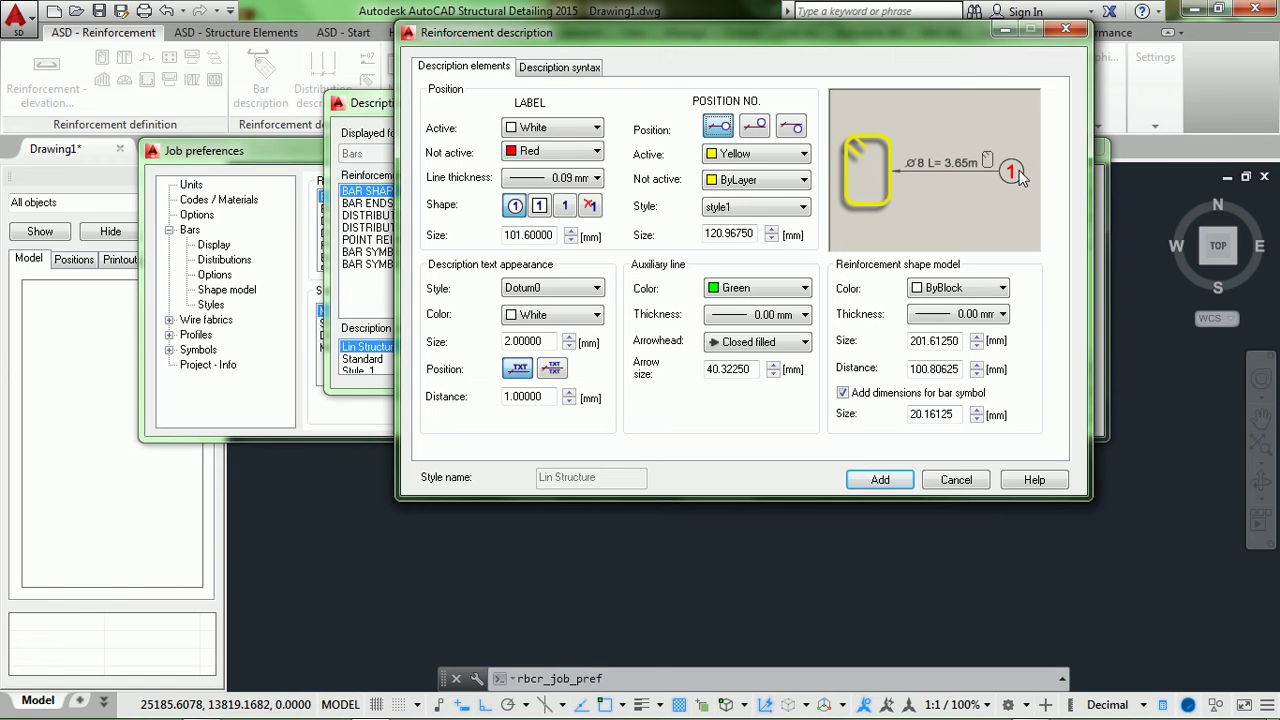
{"action": "left_click", "coordinate": [745, 162]}
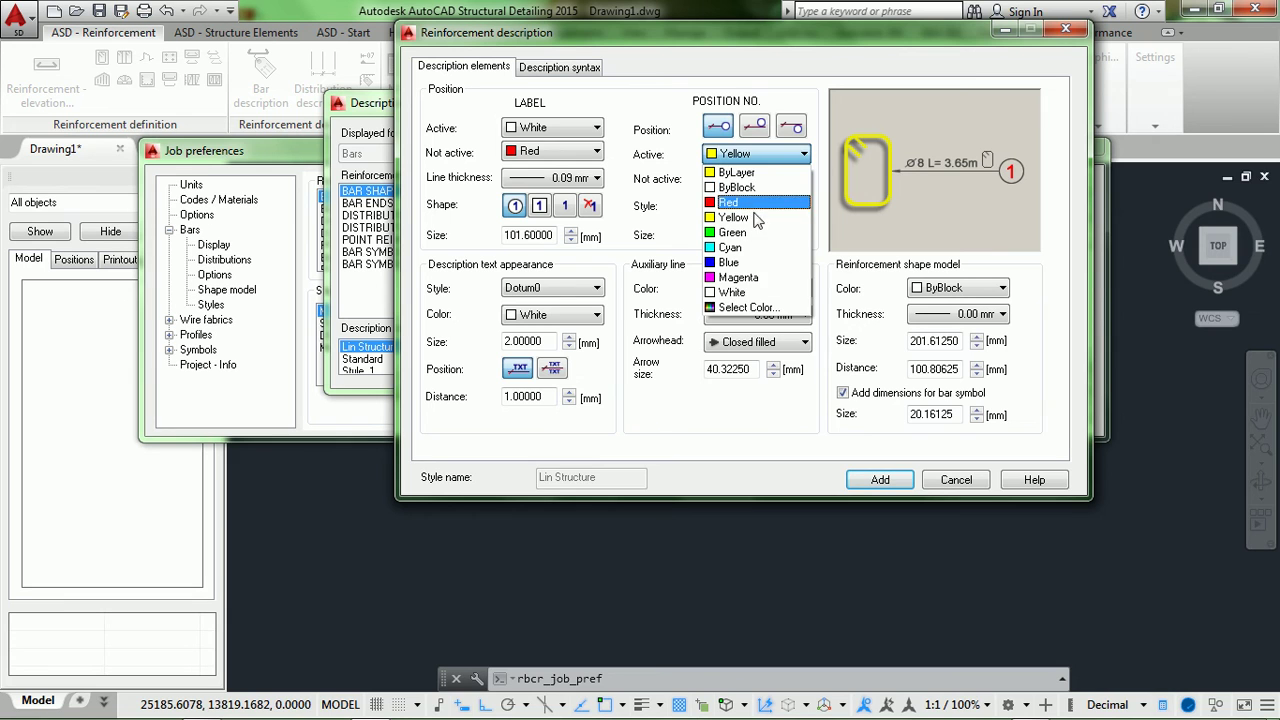
{"action": "left_click", "coordinate": [750, 289]}
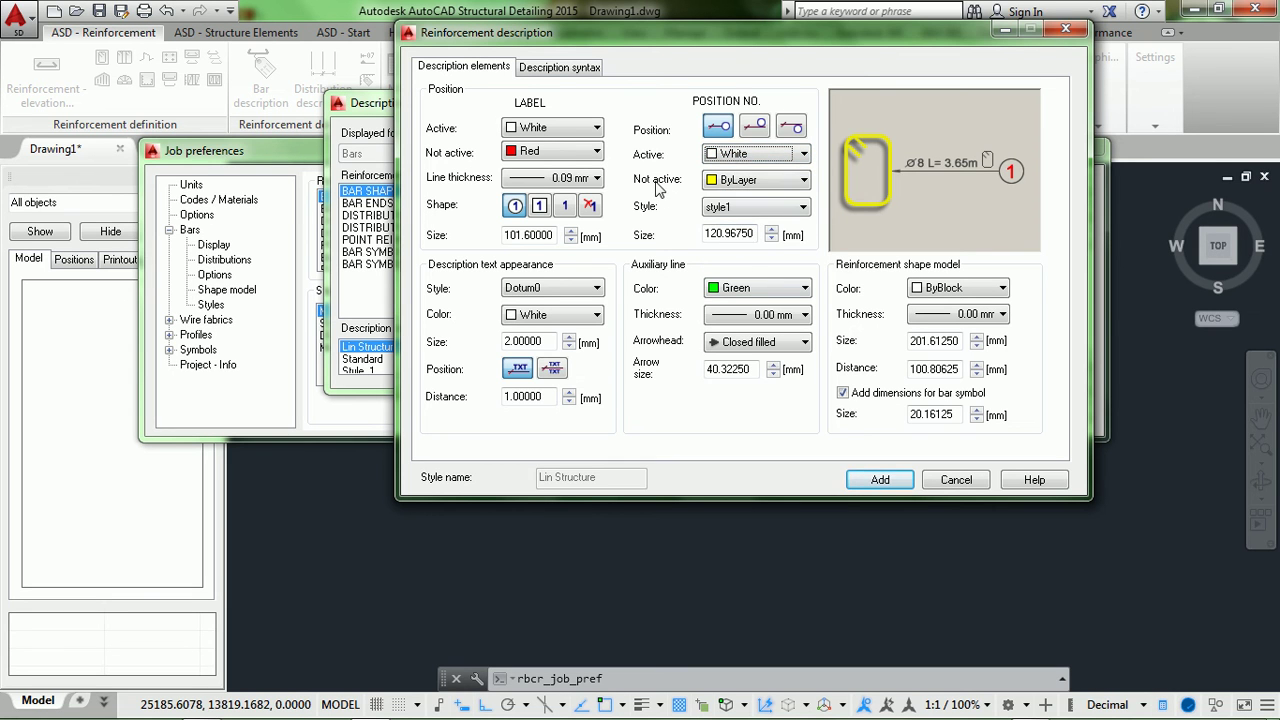
{"action": "left_click", "coordinate": [771, 189]}
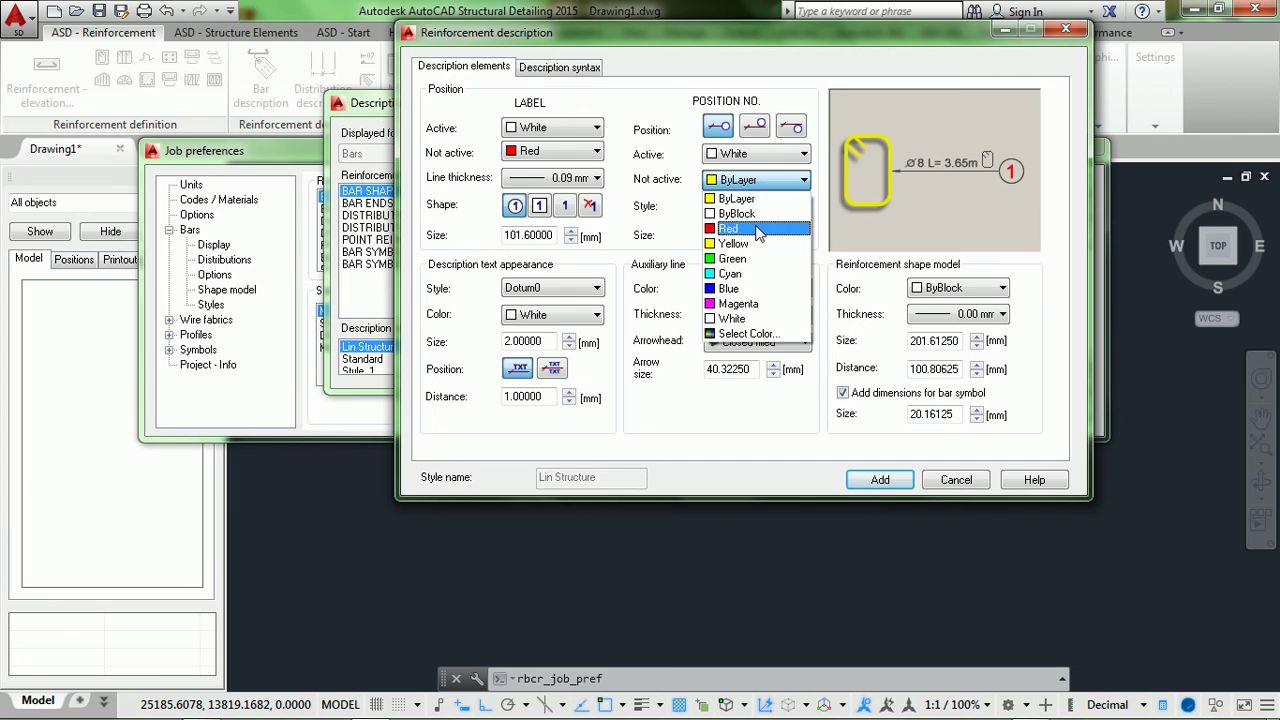
{"action": "left_click", "coordinate": [758, 230]}
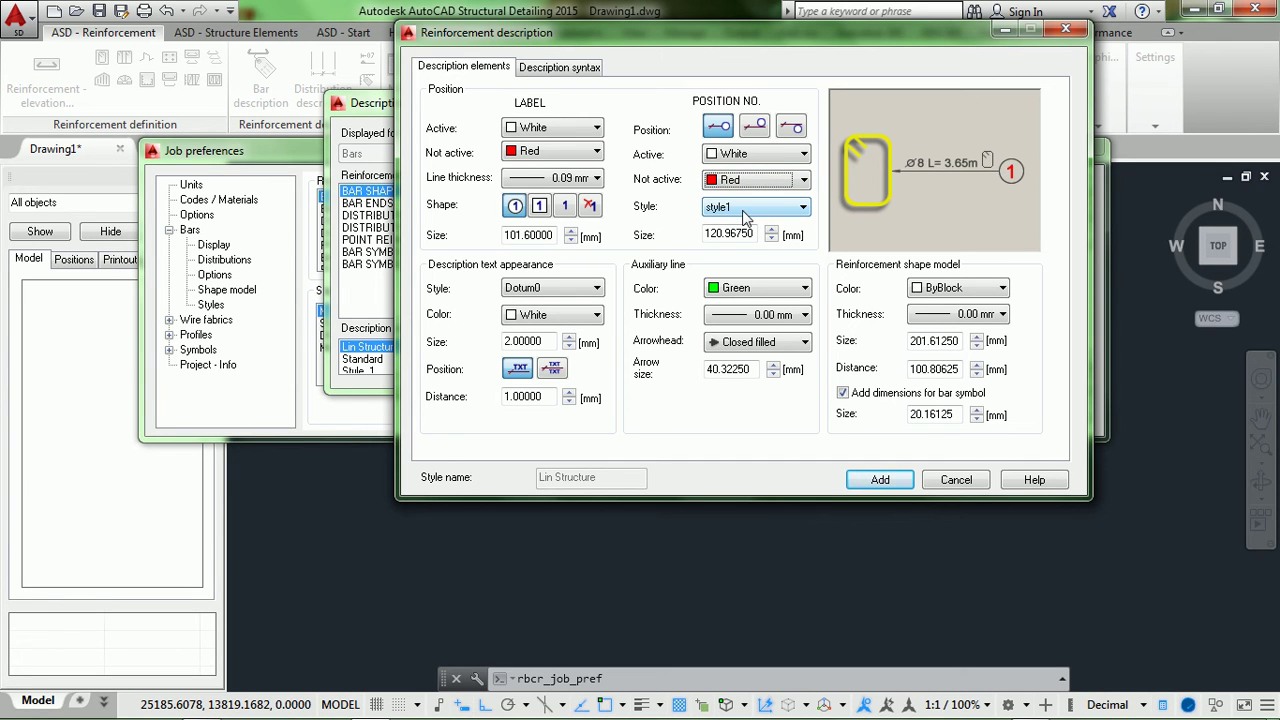
{"action": "left_click", "coordinate": [745, 212]}
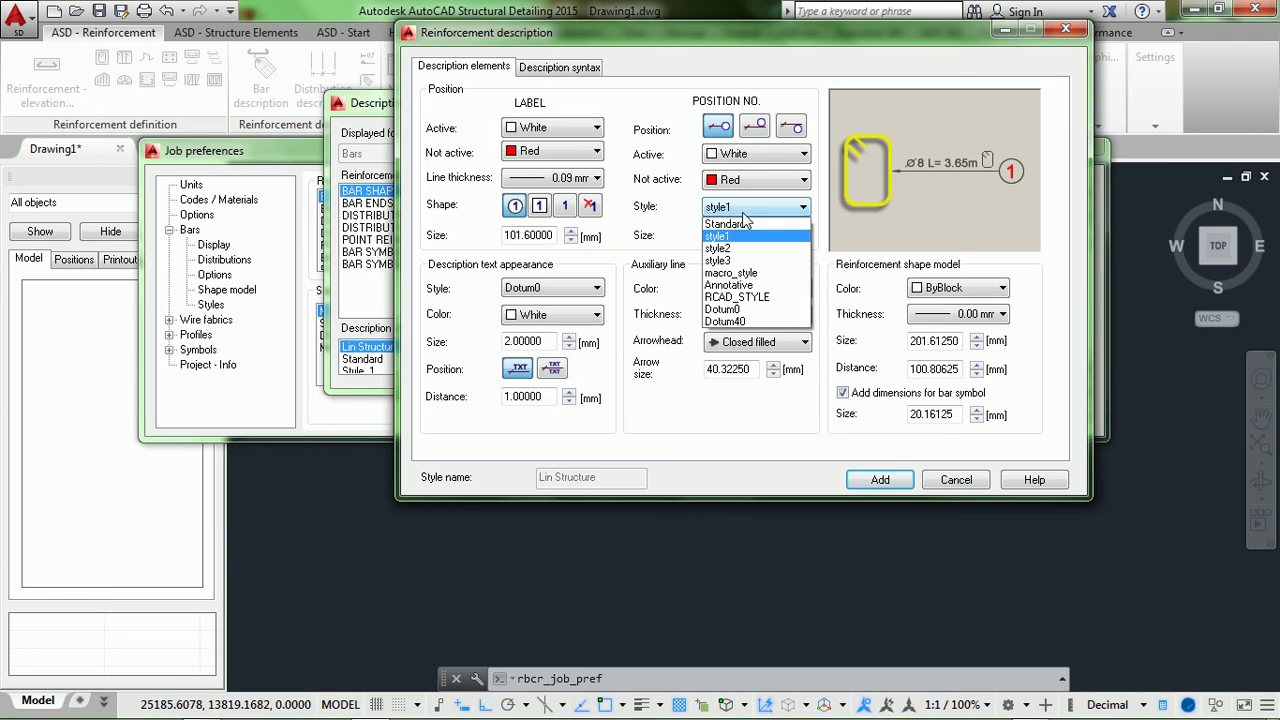
{"action": "left_click", "coordinate": [744, 309]}
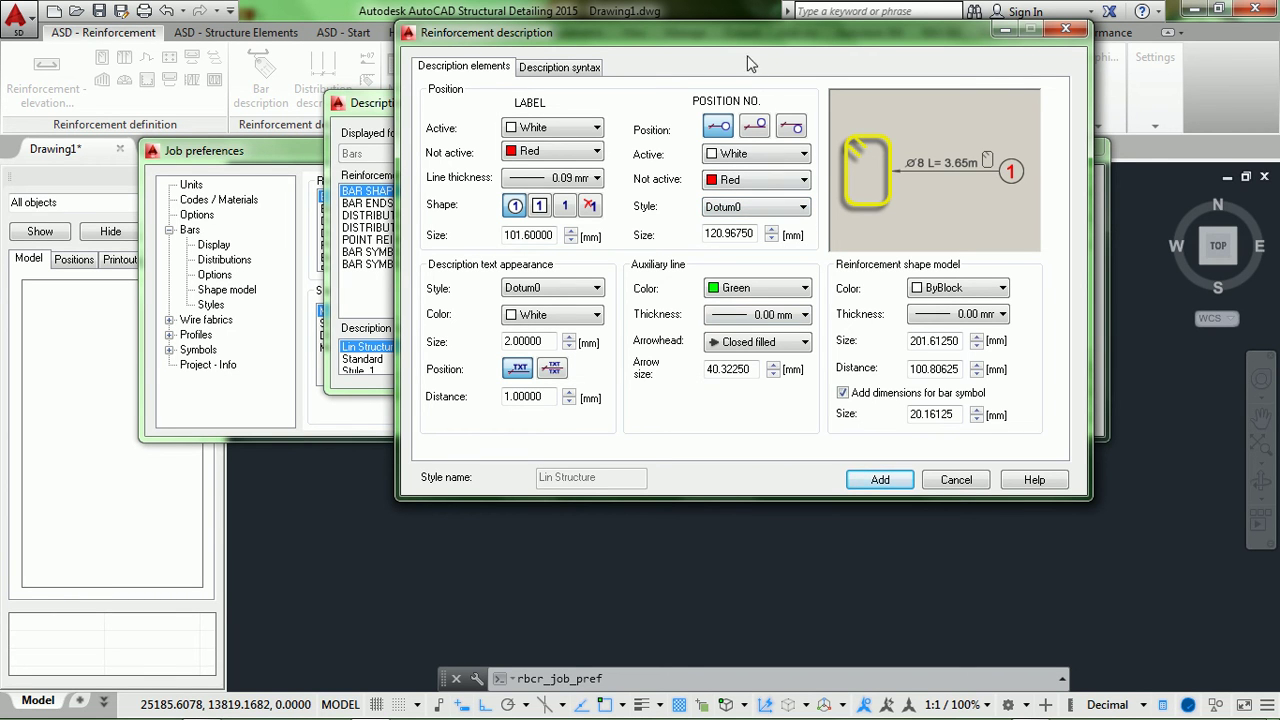
{"action": "left_click_drag", "start_coordinate": [739, 35], "coordinate": [690, 63]}
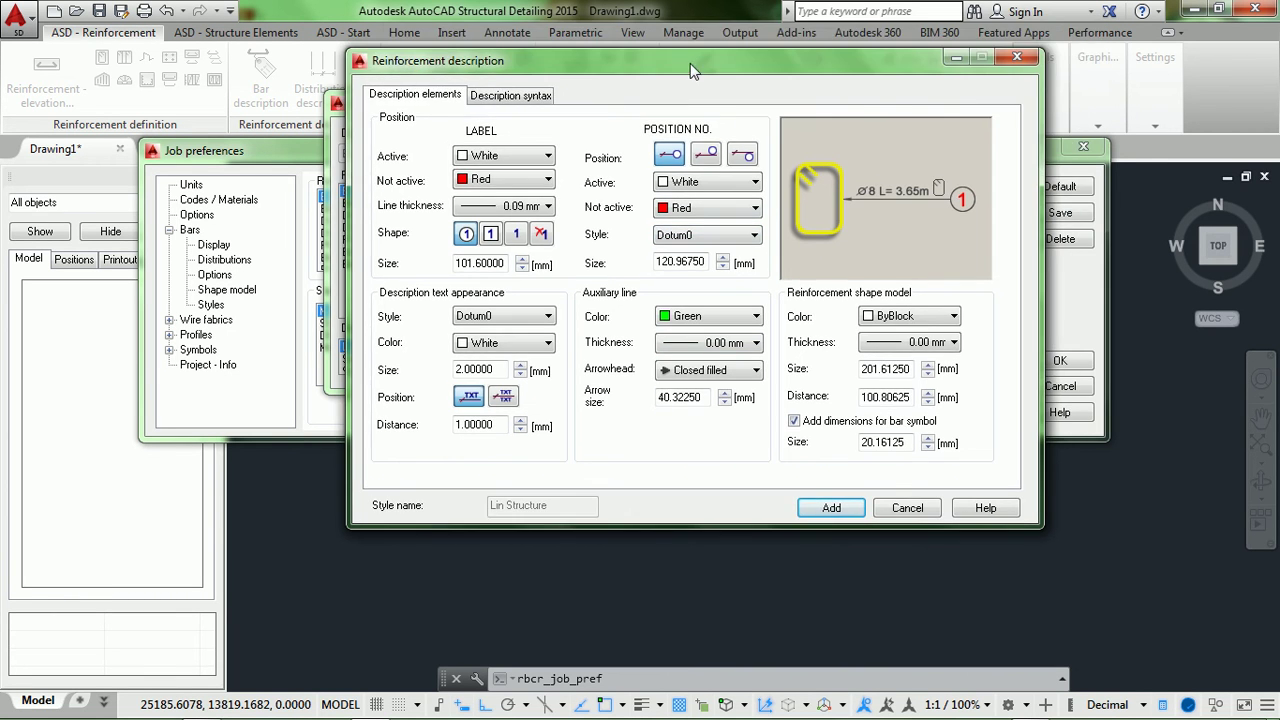
{"action": "double_click", "coordinate": [697, 263]}
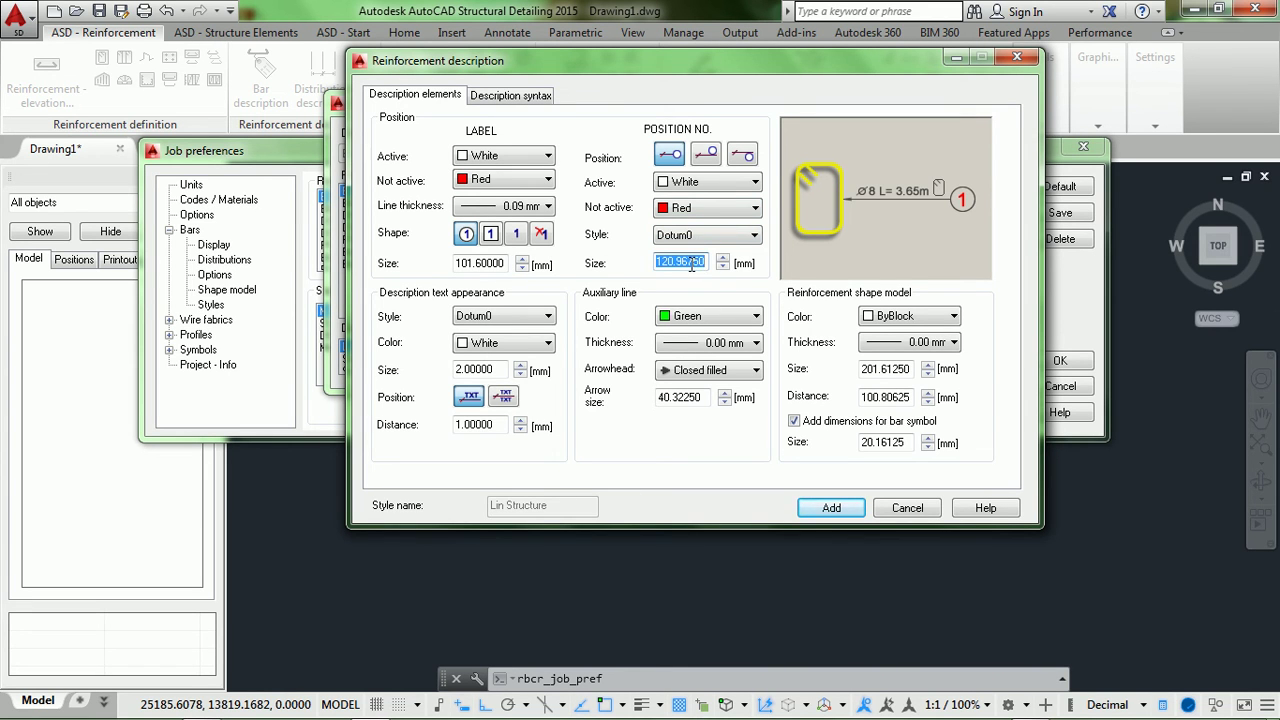
{"action": "type", "text": "2"}
{"action": "left_click_drag", "start_coordinate": [578, 52], "coordinate": [569, 39]}
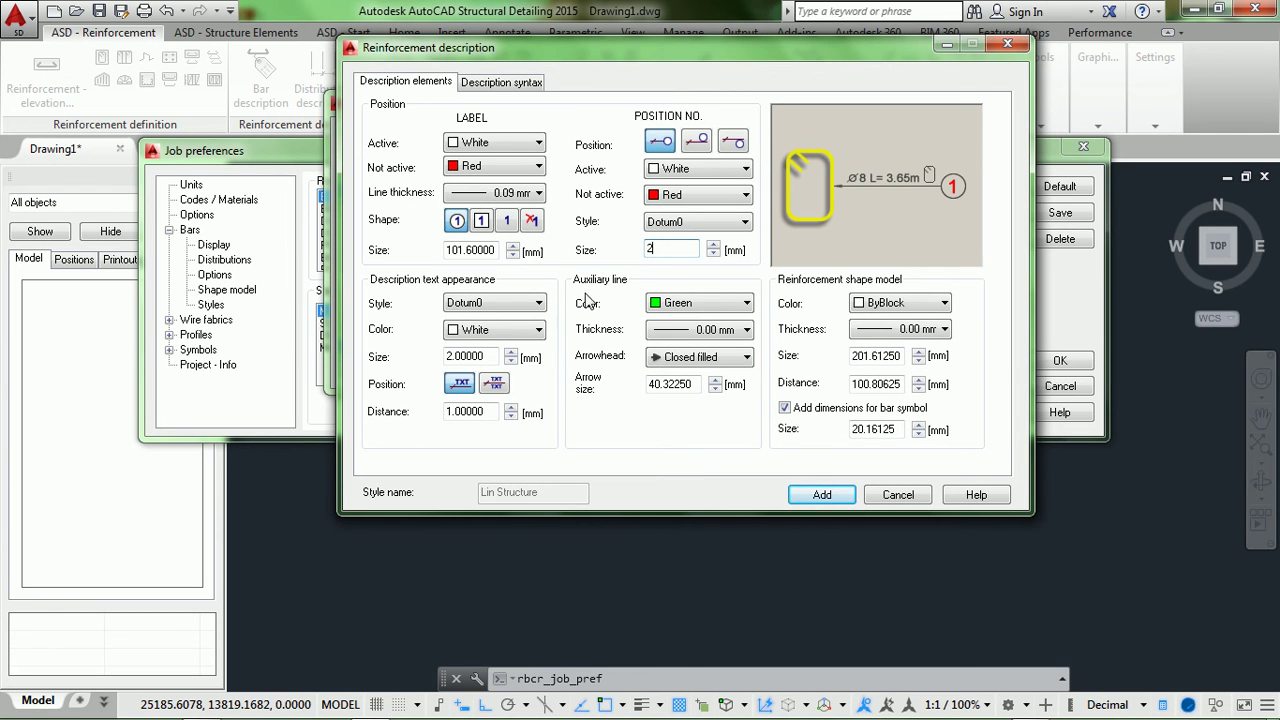
Set the auxiliary line to white, 0.09 mm thickness, closed filled arrows of size 1.
{"action": "left_click", "coordinate": [680, 303]}
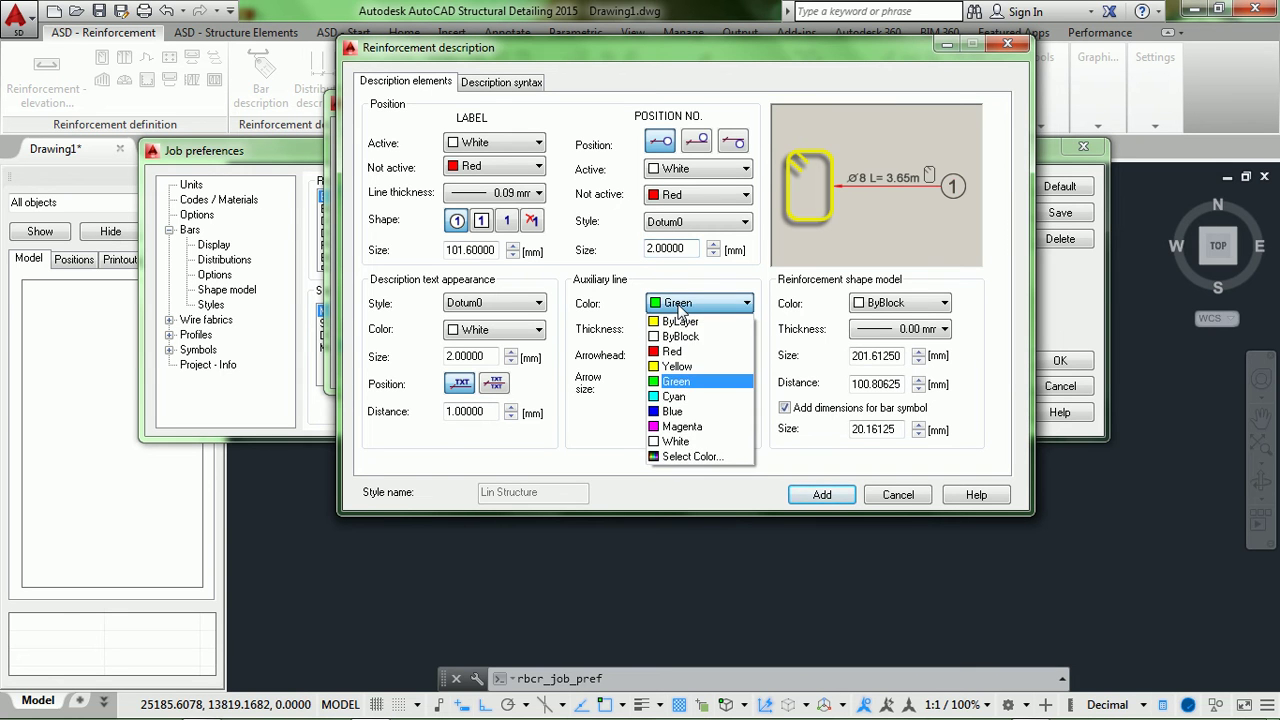
{"action": "left_click", "coordinate": [688, 441]}
{"action": "left_click", "coordinate": [697, 329]}
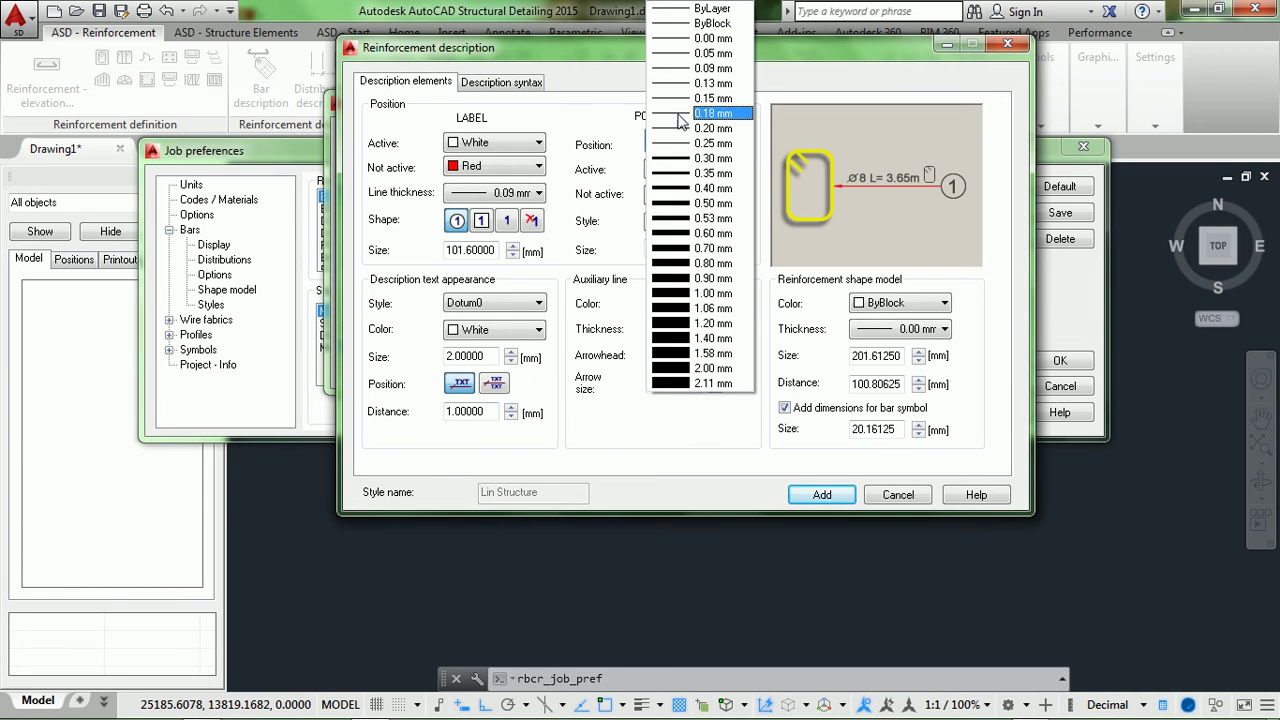
{"action": "left_click", "coordinate": [690, 68]}
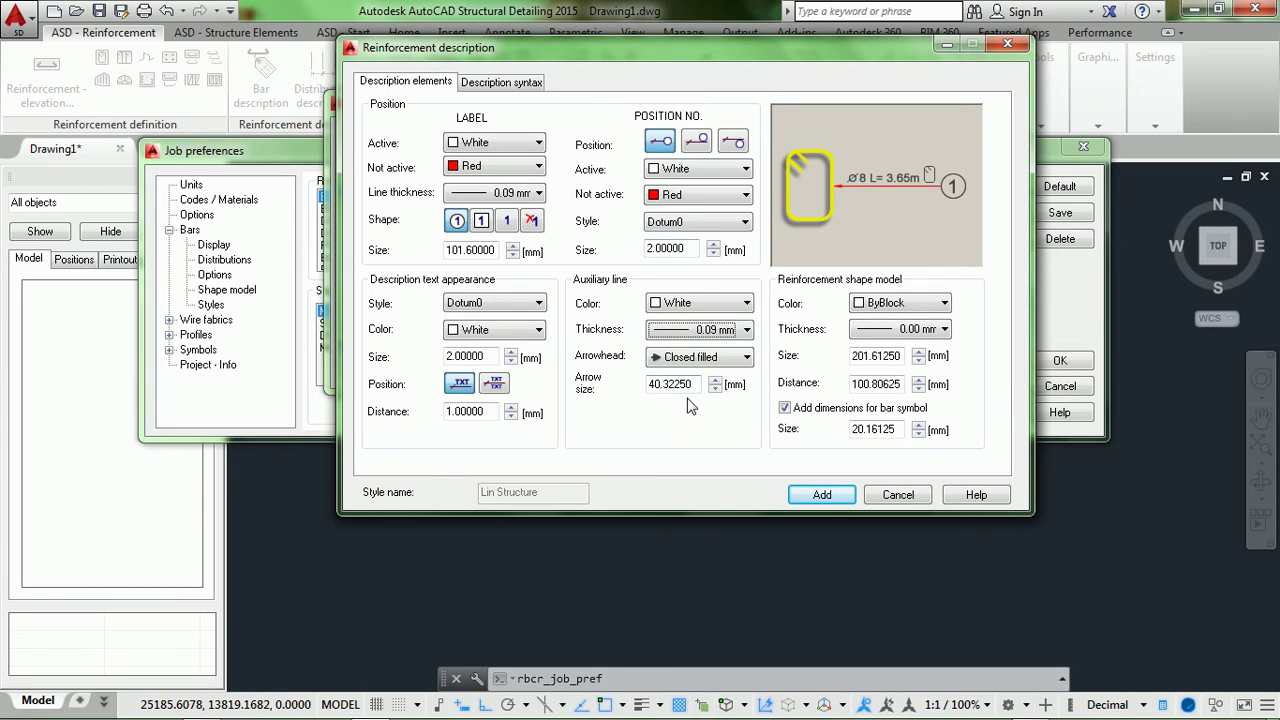
{"action": "left_click_drag", "start_coordinate": [697, 389], "coordinate": [648, 318]}
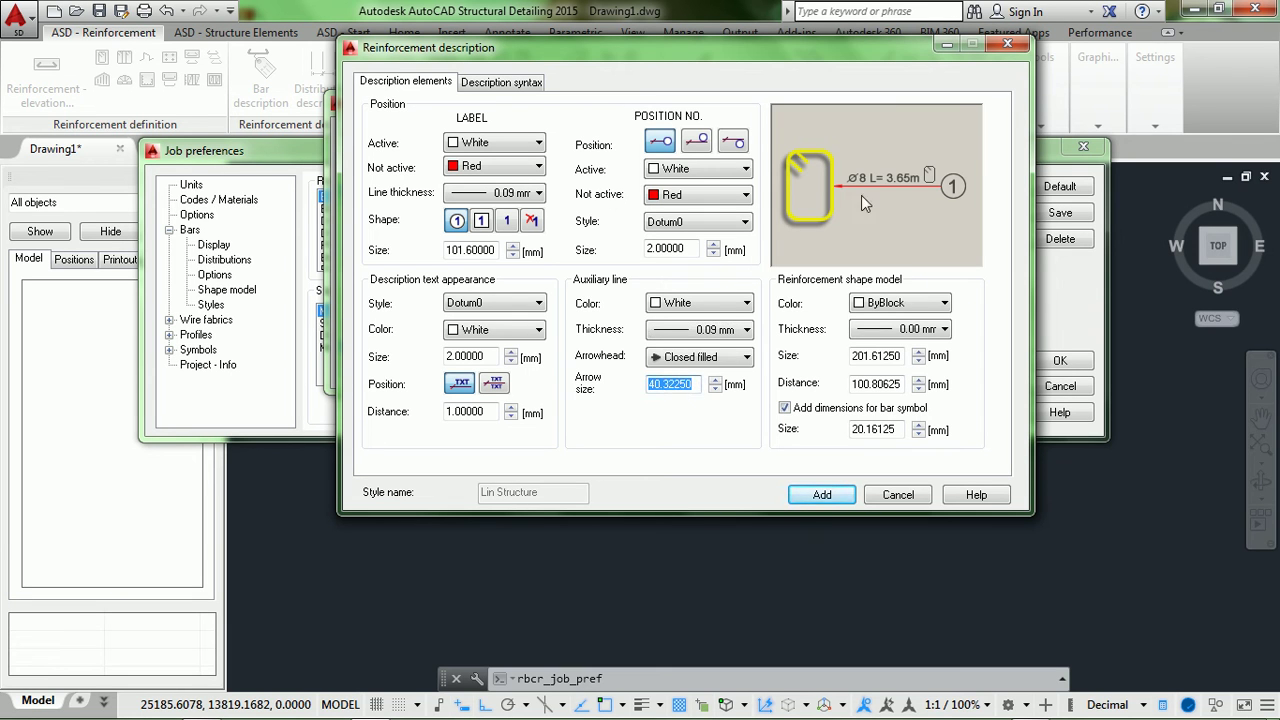
{"action": "left_click", "coordinate": [677, 385]}
{"action": "left_click_drag", "start_coordinate": [692, 388], "coordinate": [645, 390]}
{"action": "left_click", "coordinate": [693, 362]}
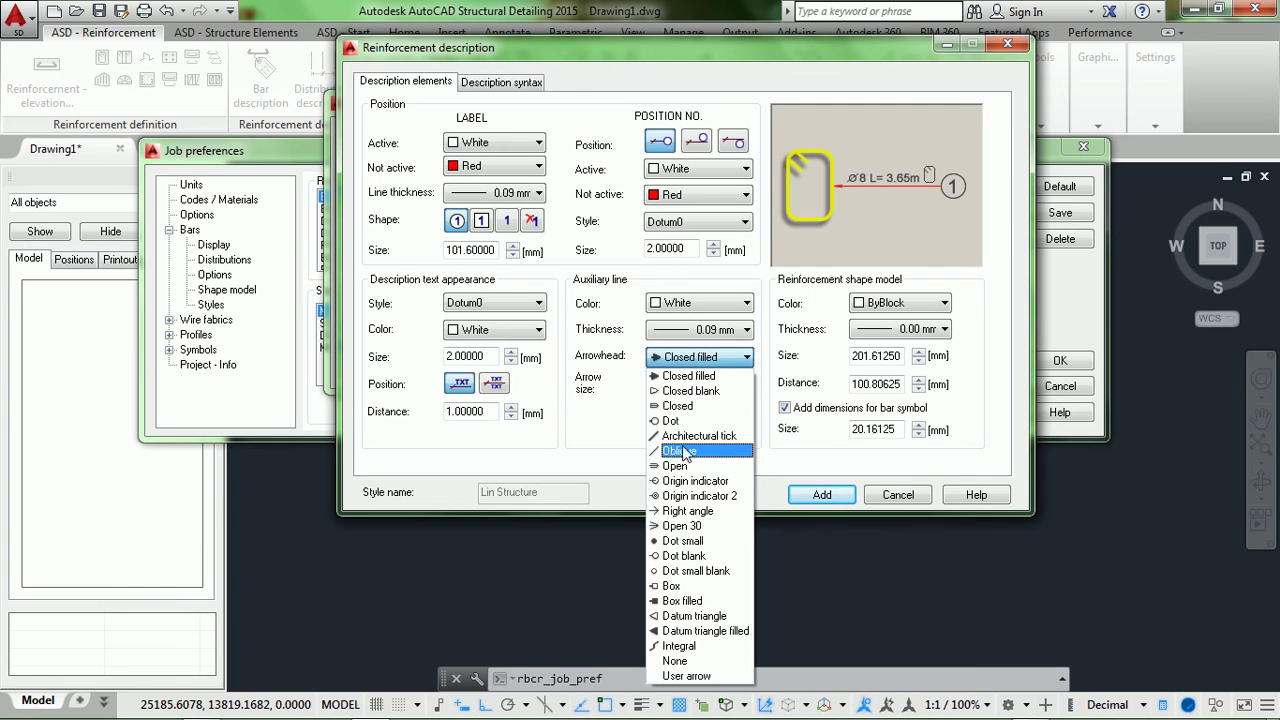
{"action": "left_click", "coordinate": [680, 380]}
{"action": "mouse_move", "coordinate": [695, 384]}
{"action": "left_mouse_down"}
{"action": "mouse_move", "coordinate": [657, 384]}
{"action": "mouse_move", "coordinate": [622, 405]}
{"action": "left_mouse_up"}
{"action": "type", "text": "1"}
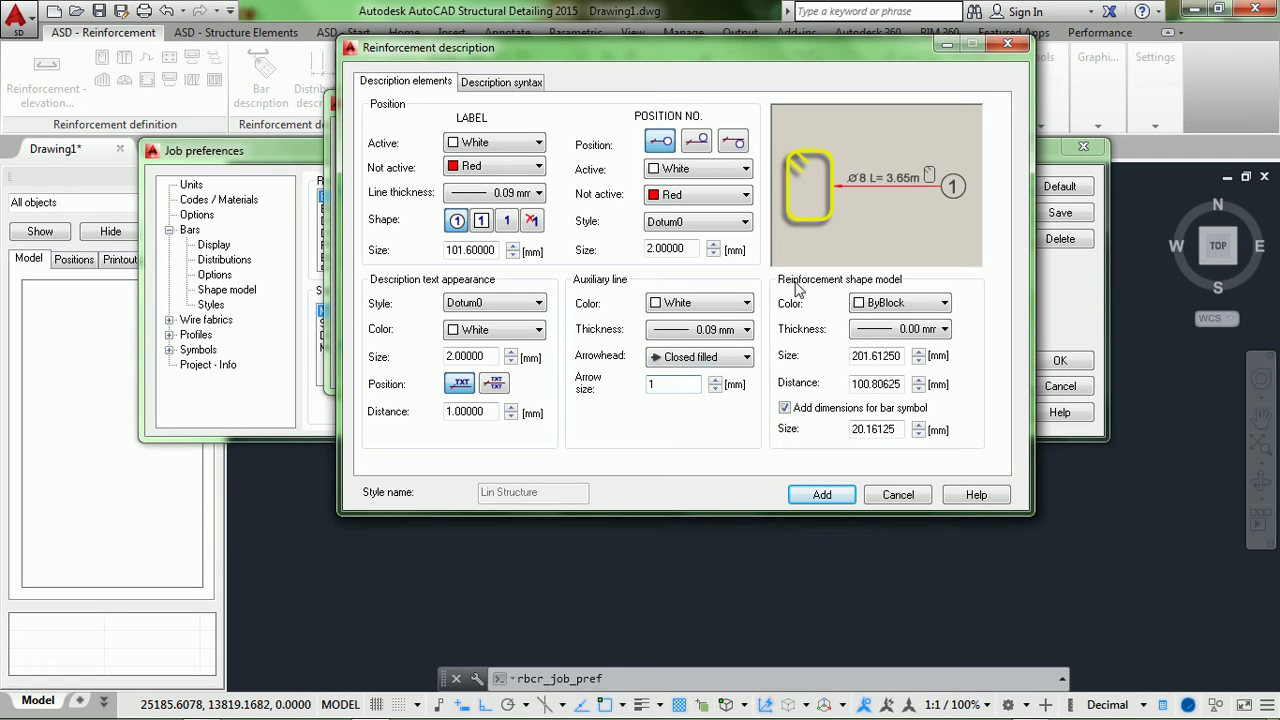
Make the shape model red, 0.09 mm thick, size 6, distance 4.
{"action": "left_click", "coordinate": [882, 308]}
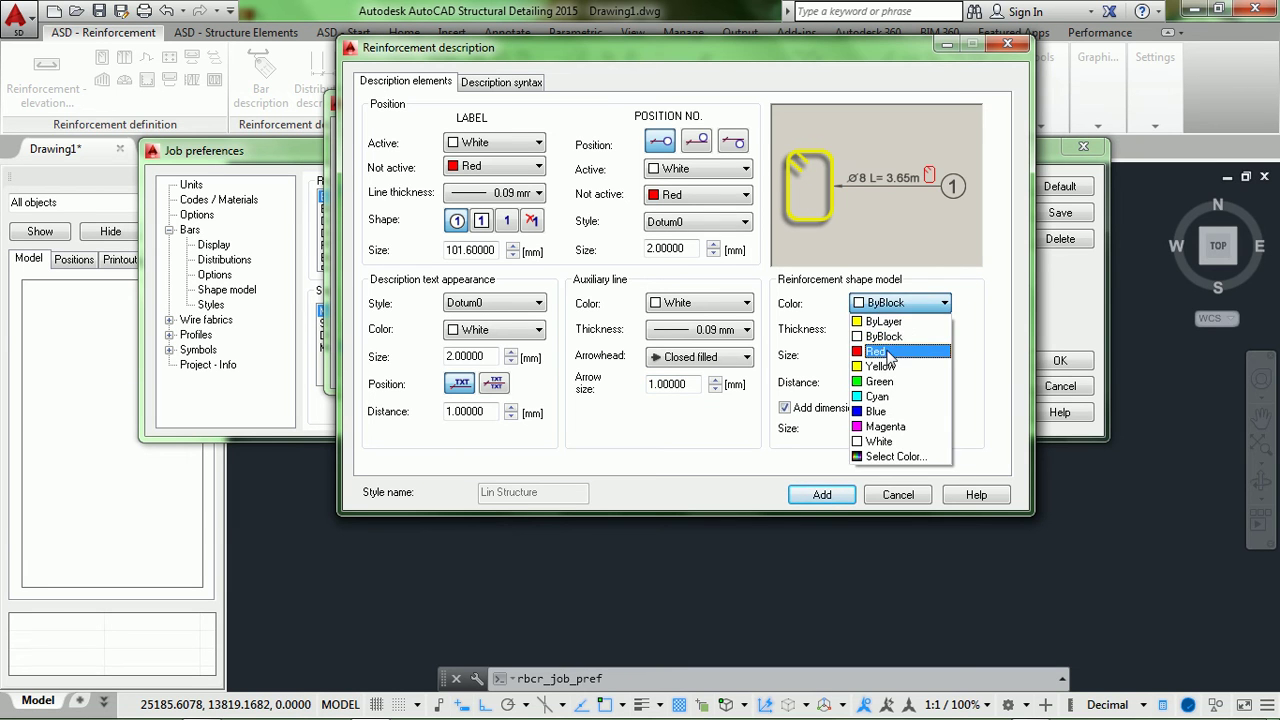
{"action": "left_click", "coordinate": [895, 353]}
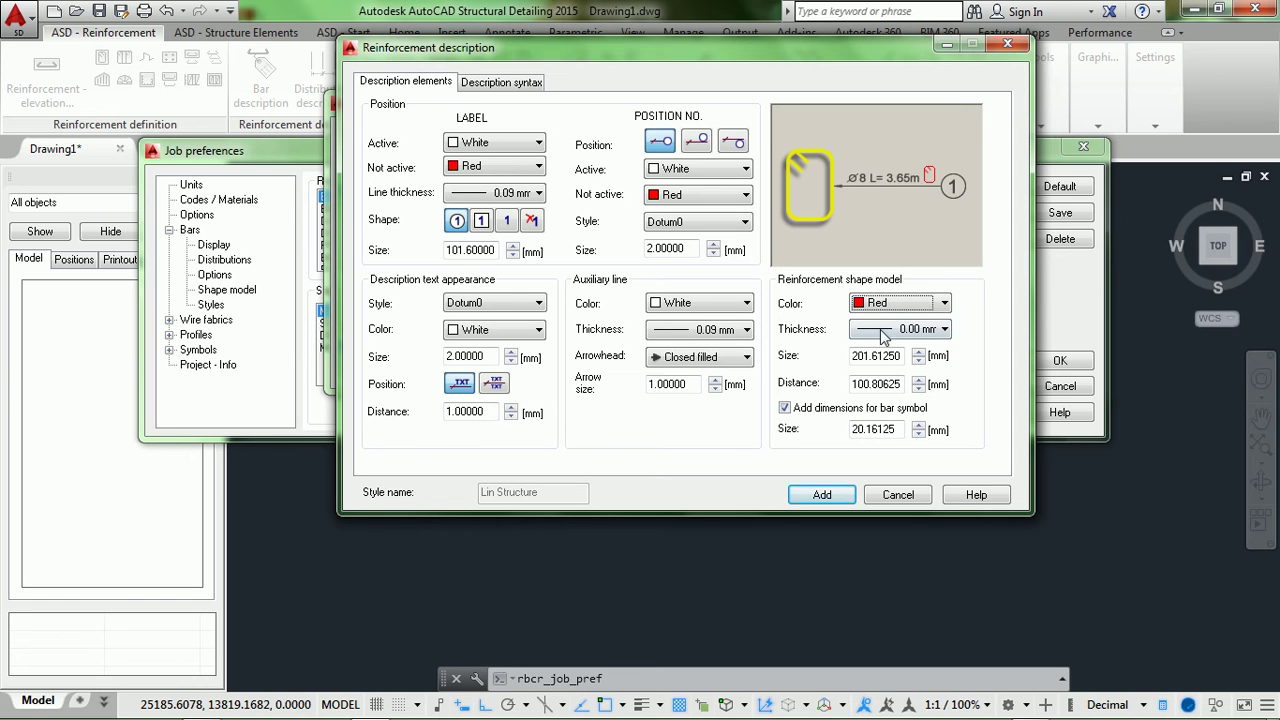
{"action": "left_click", "coordinate": [882, 335]}
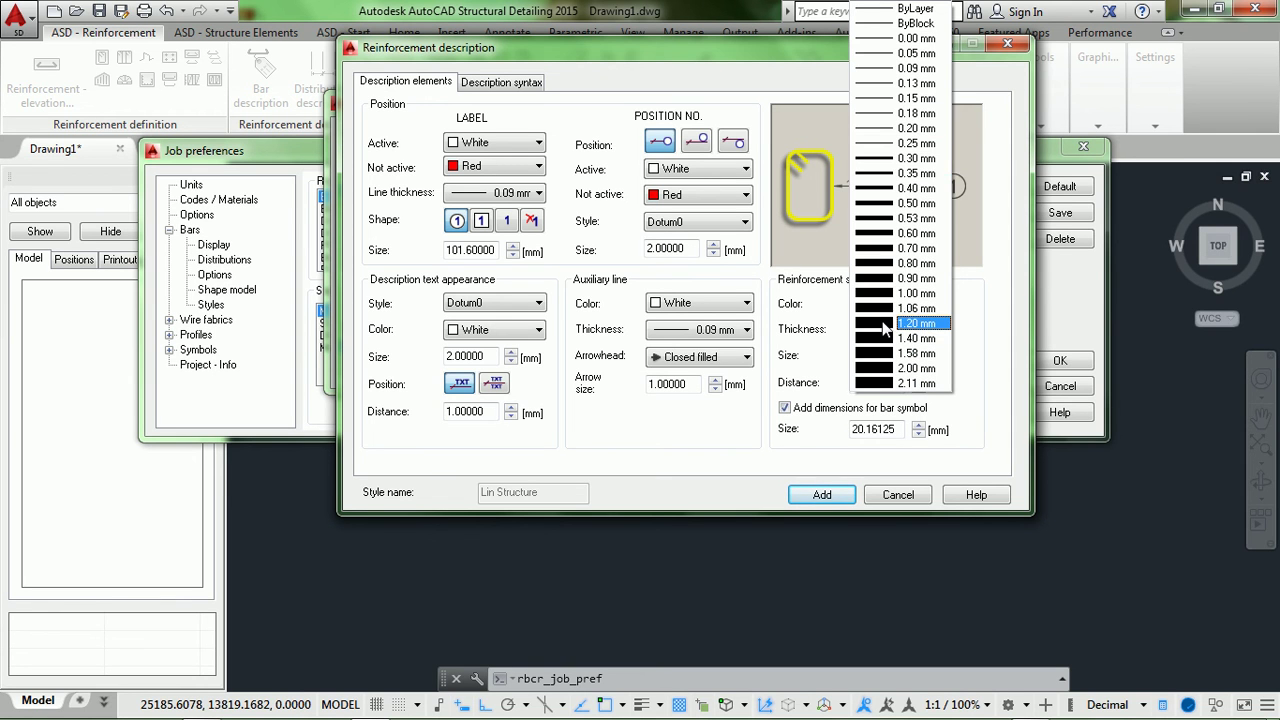
{"action": "left_click", "coordinate": [915, 69]}
{"action": "left_click_drag", "start_coordinate": [903, 357], "coordinate": [850, 357]}
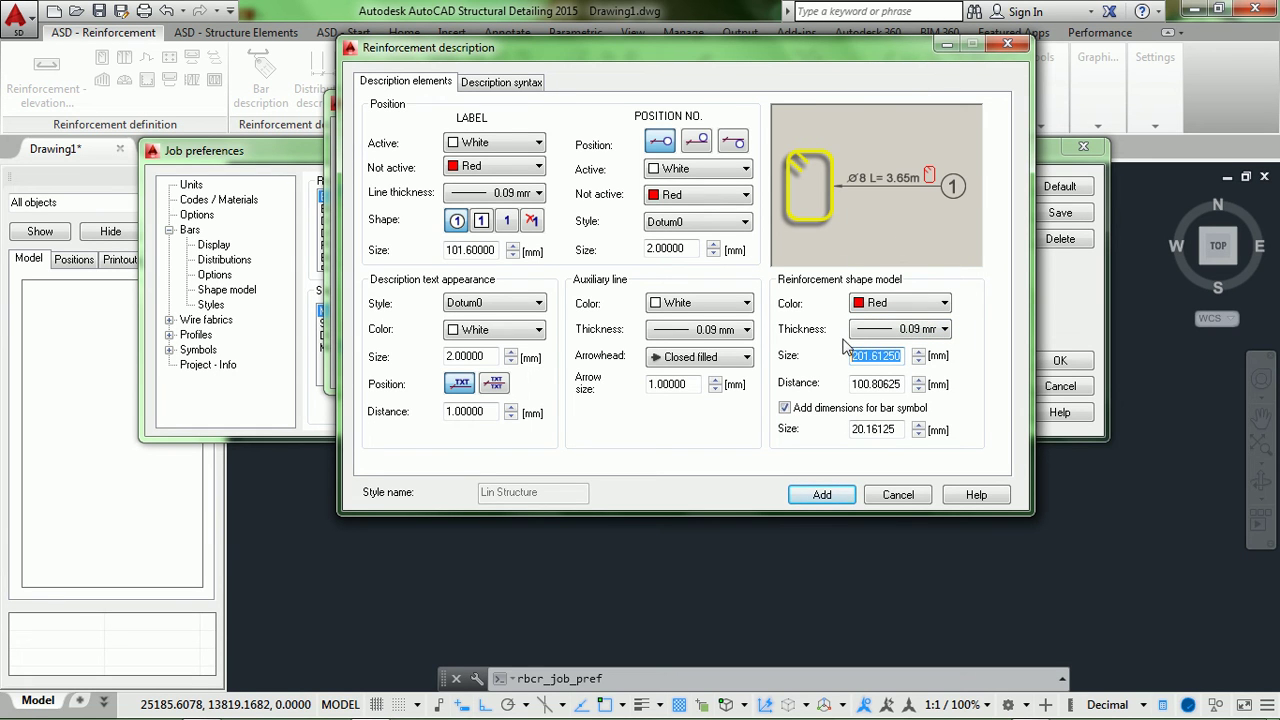
{"action": "type", "text": "4"}
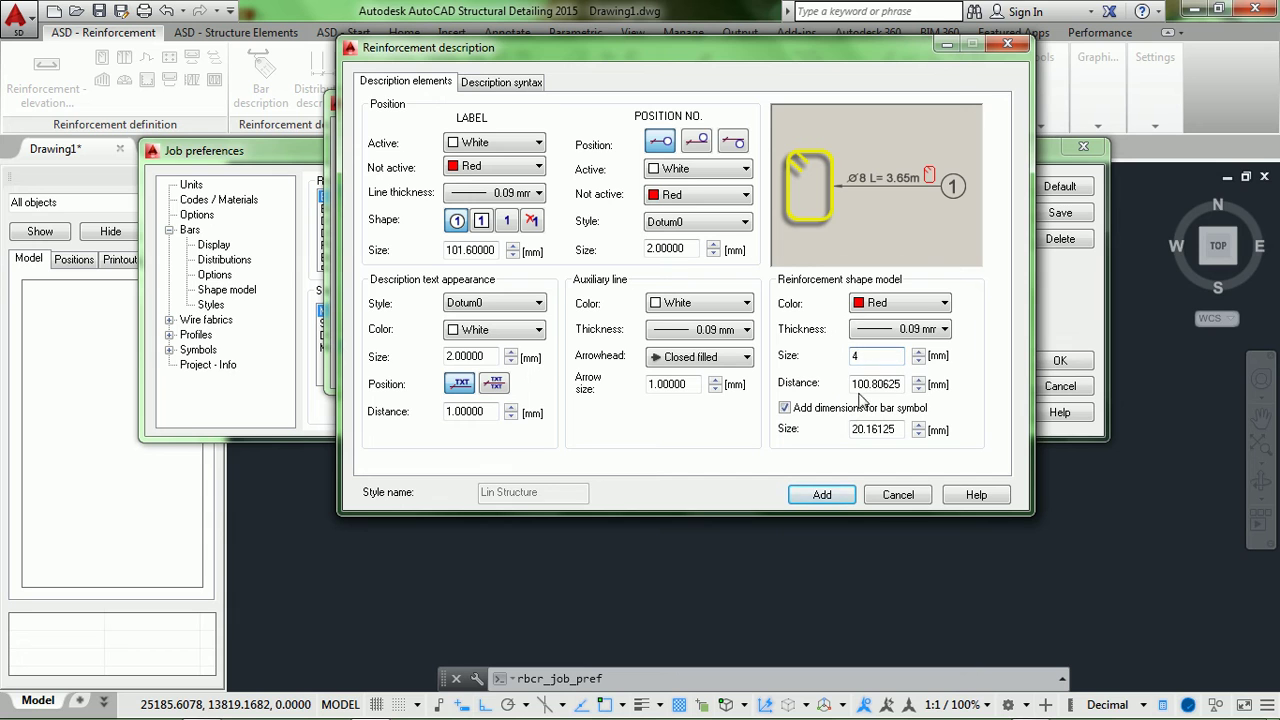
{"action": "left_click", "coordinate": [879, 384]}
{"action": "mouse_move", "coordinate": [895, 355]}
{"action": "left_mouse_down"}
{"action": "mouse_move", "coordinate": [848, 356]}
{"action": "mouse_move", "coordinate": [848, 388]}
{"action": "left_mouse_up"}
{"action": "type", "text": "6"}
{"action": "type", "text": "4"}
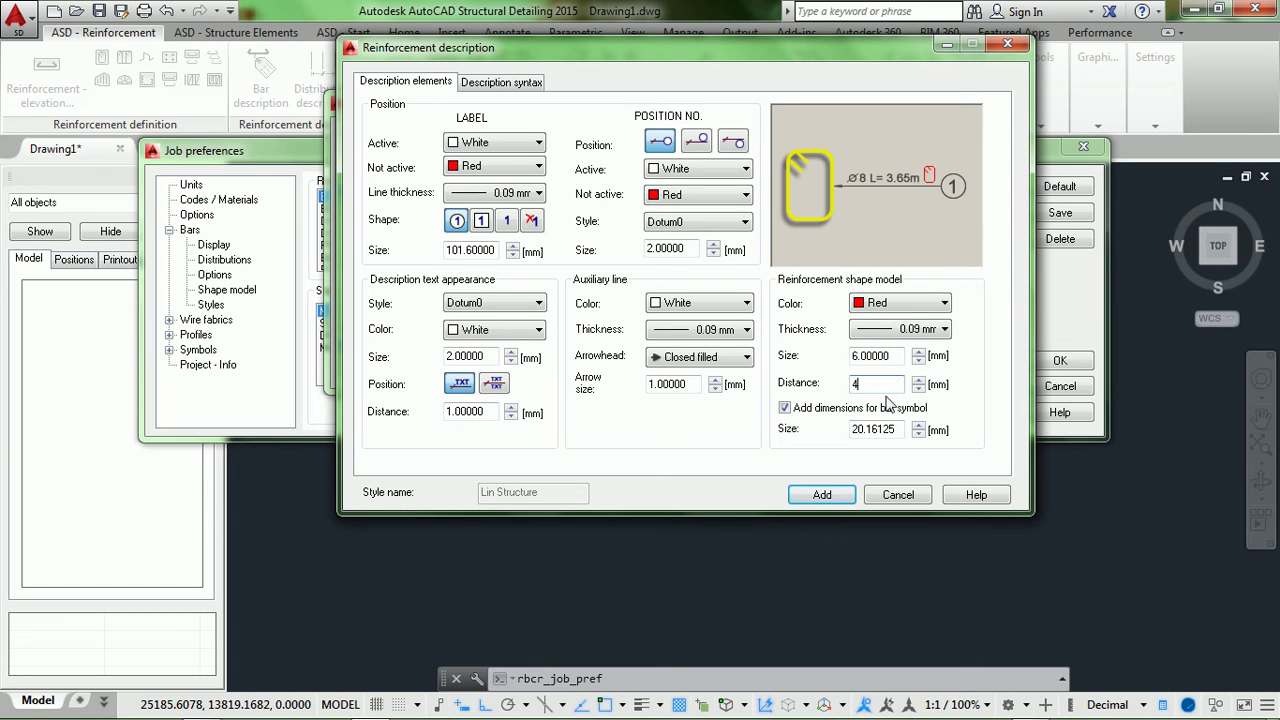
{"action": "left_click", "coordinate": [890, 428]}
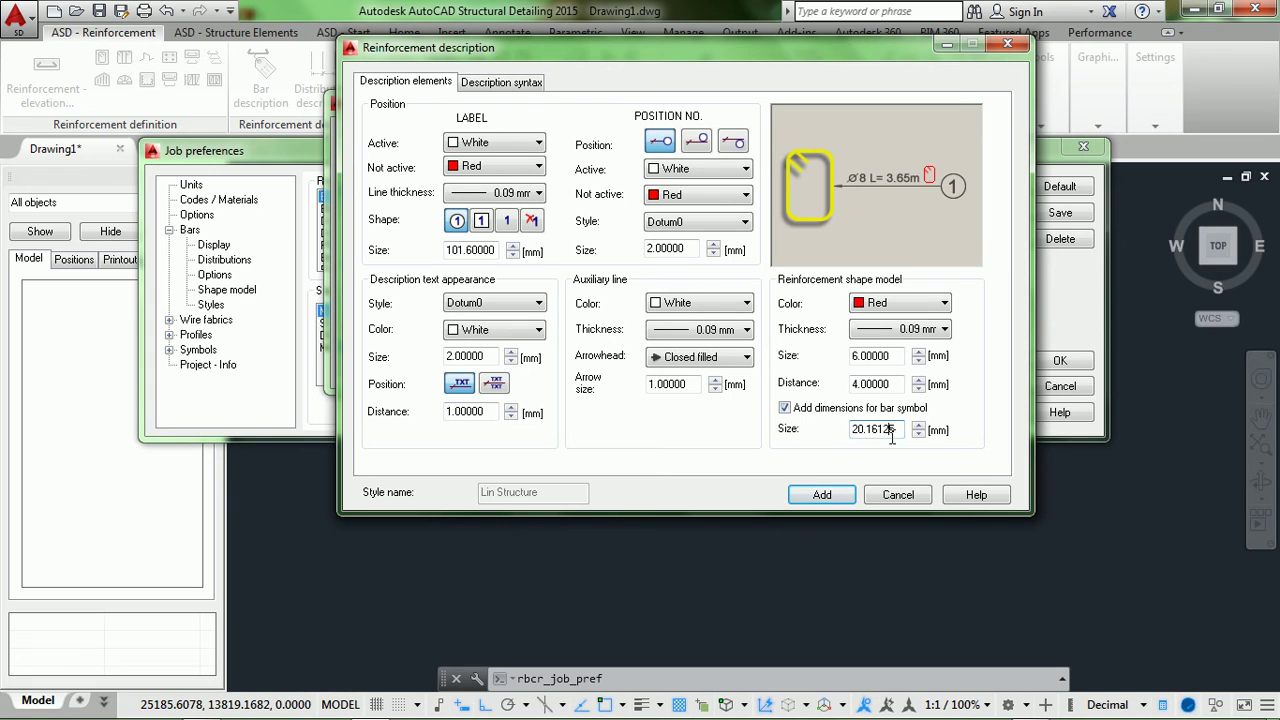
Set the bar symbol dimension size to 1 and show the Description syntax settings.
{"action": "double_click", "coordinate": [899, 434]}
{"action": "type", "text": "1"}
{"action": "left_click", "coordinate": [505, 88]}
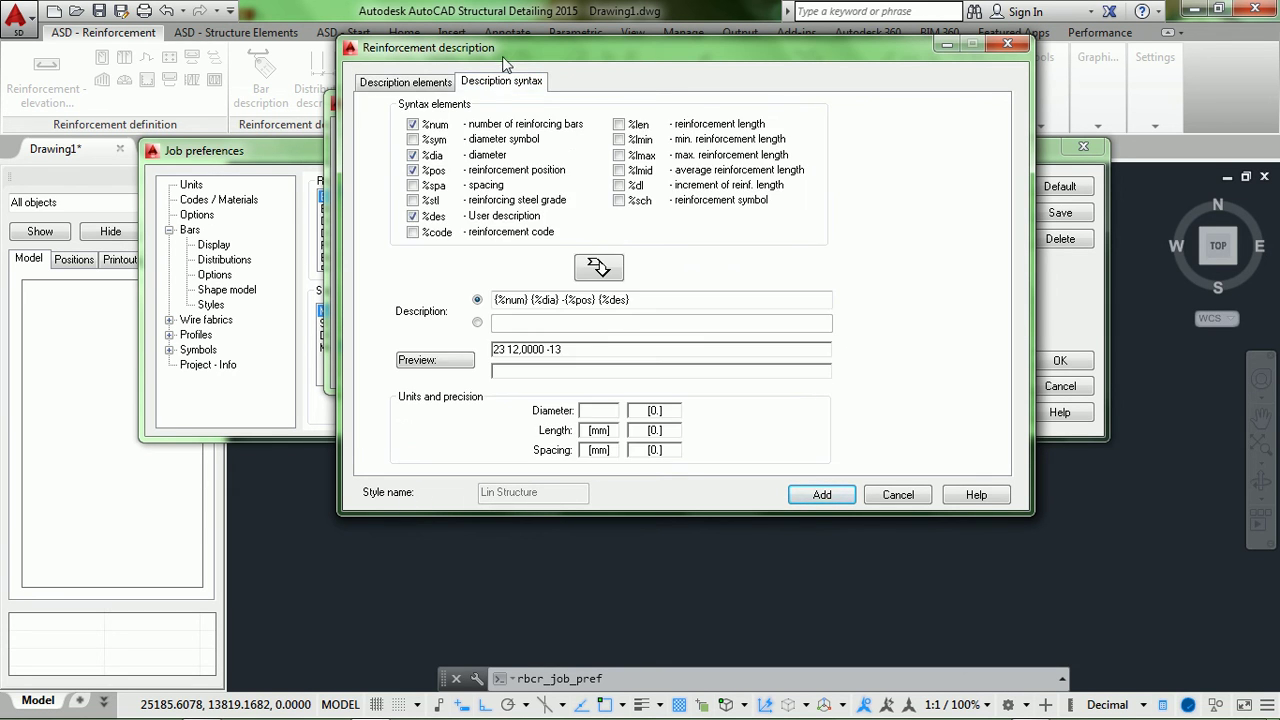
{"action": "left_click_drag", "start_coordinate": [503, 57], "coordinate": [533, 60]}
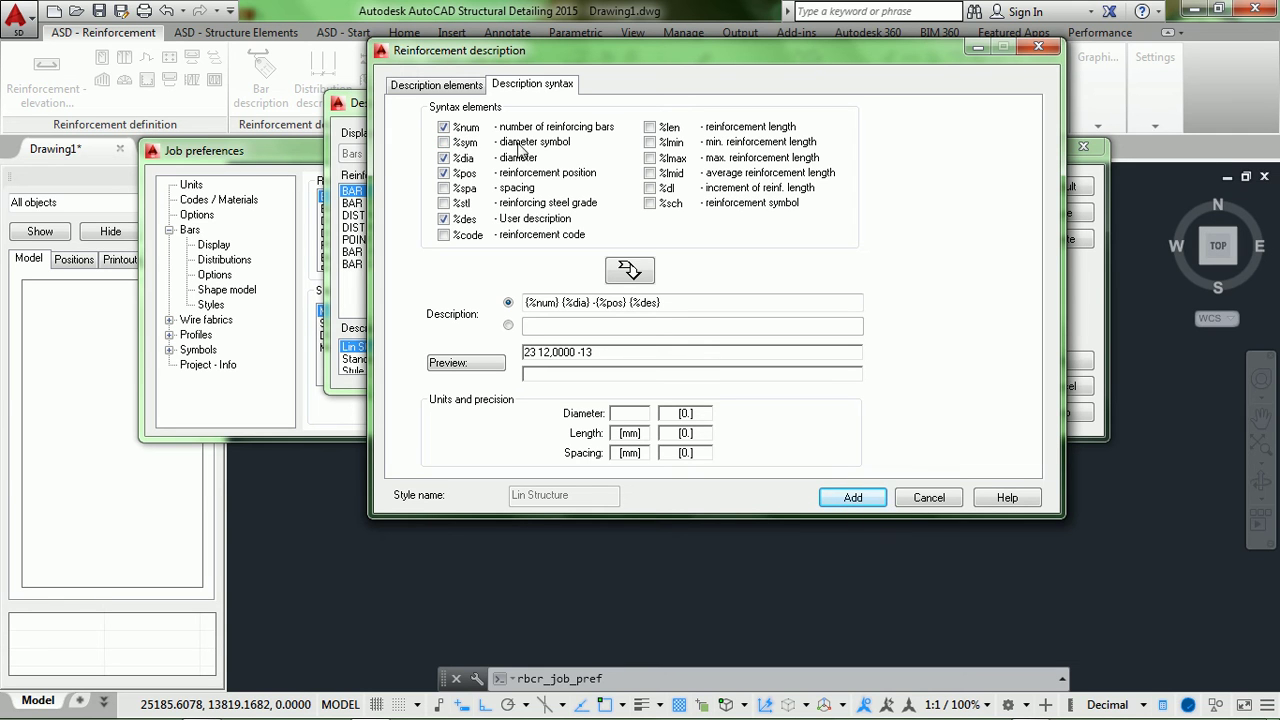
Add the %sym bar symbol to the Lin Structure bar-shape description and save it.
{"action": "left_click", "coordinate": [444, 143]}
{"action": "left_click", "coordinate": [628, 270]}
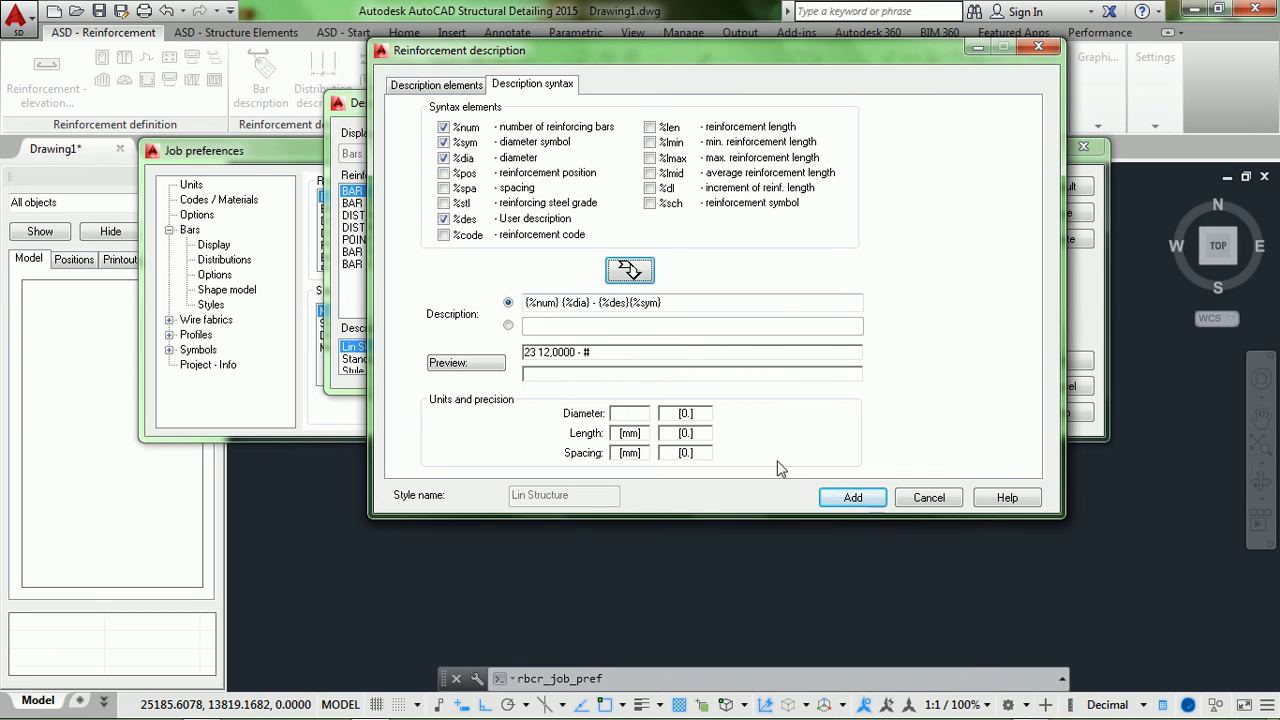
{"action": "left_click", "coordinate": [841, 500]}
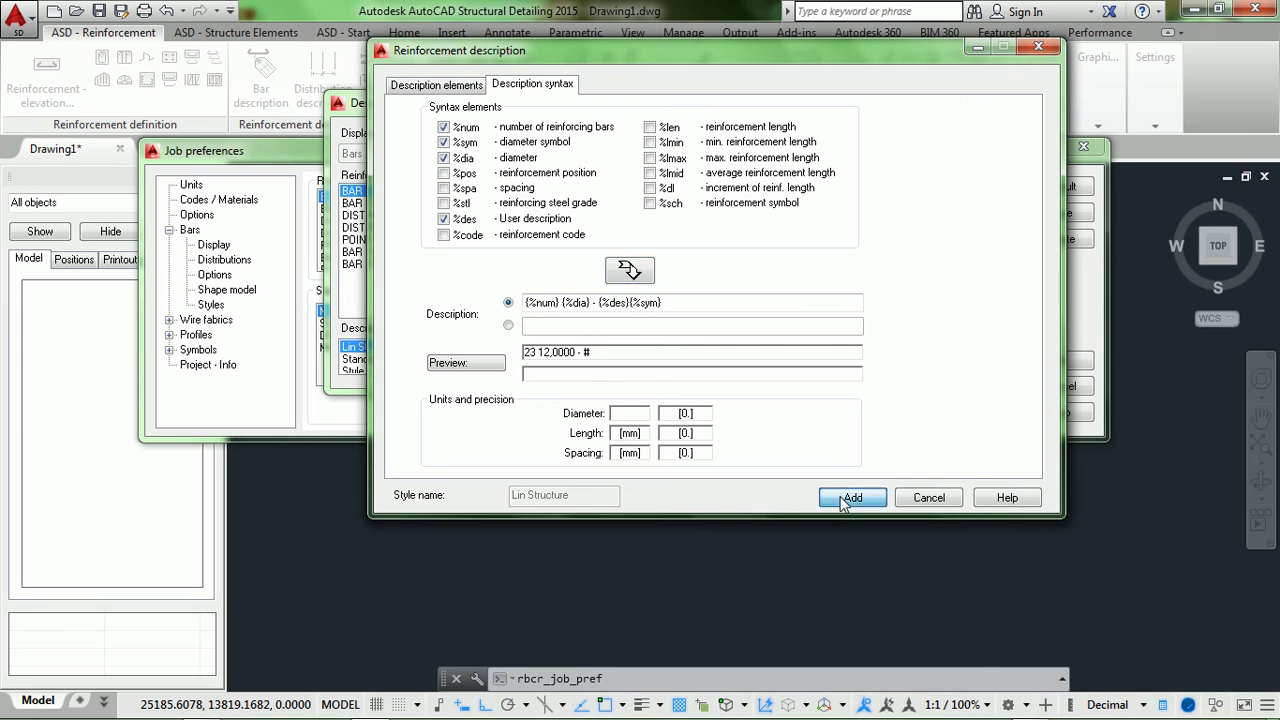
{"action": "left_click", "coordinate": [761, 330]}
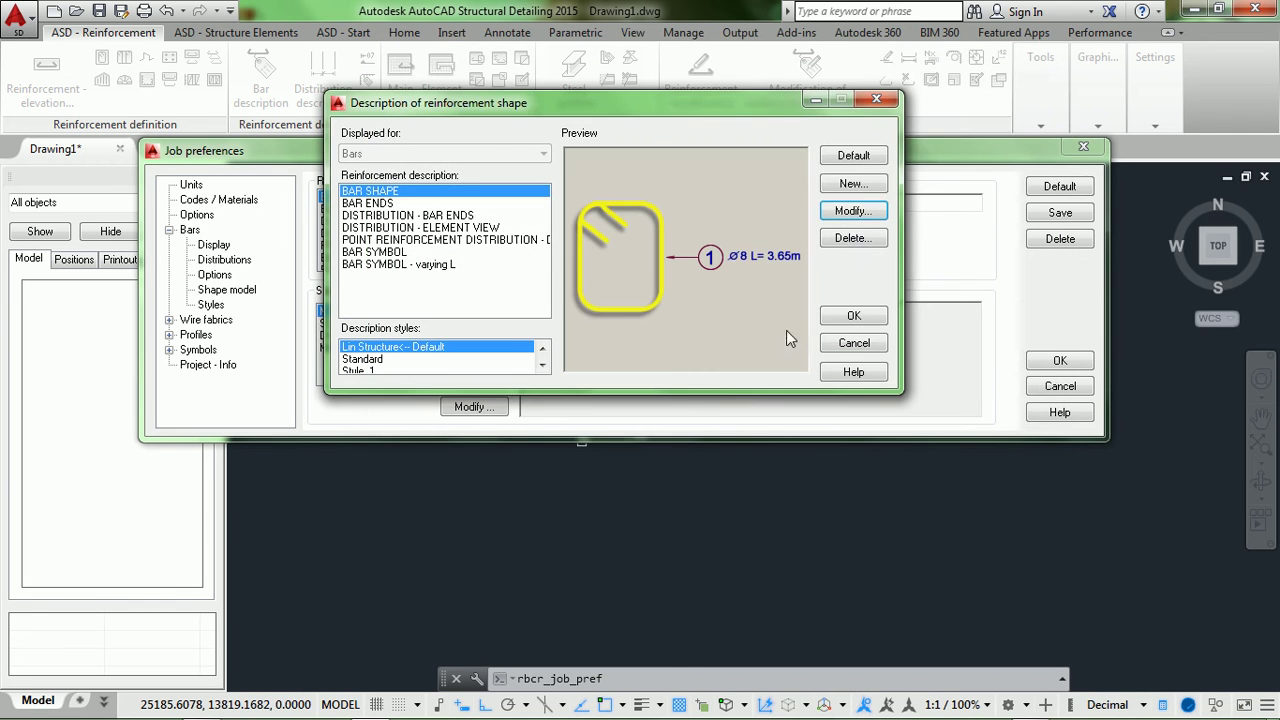
Make Lin Structure the default bar-shape description style and close the dialog.
{"action": "left_click", "coordinate": [461, 350]}
{"action": "left_click", "coordinate": [840, 160]}
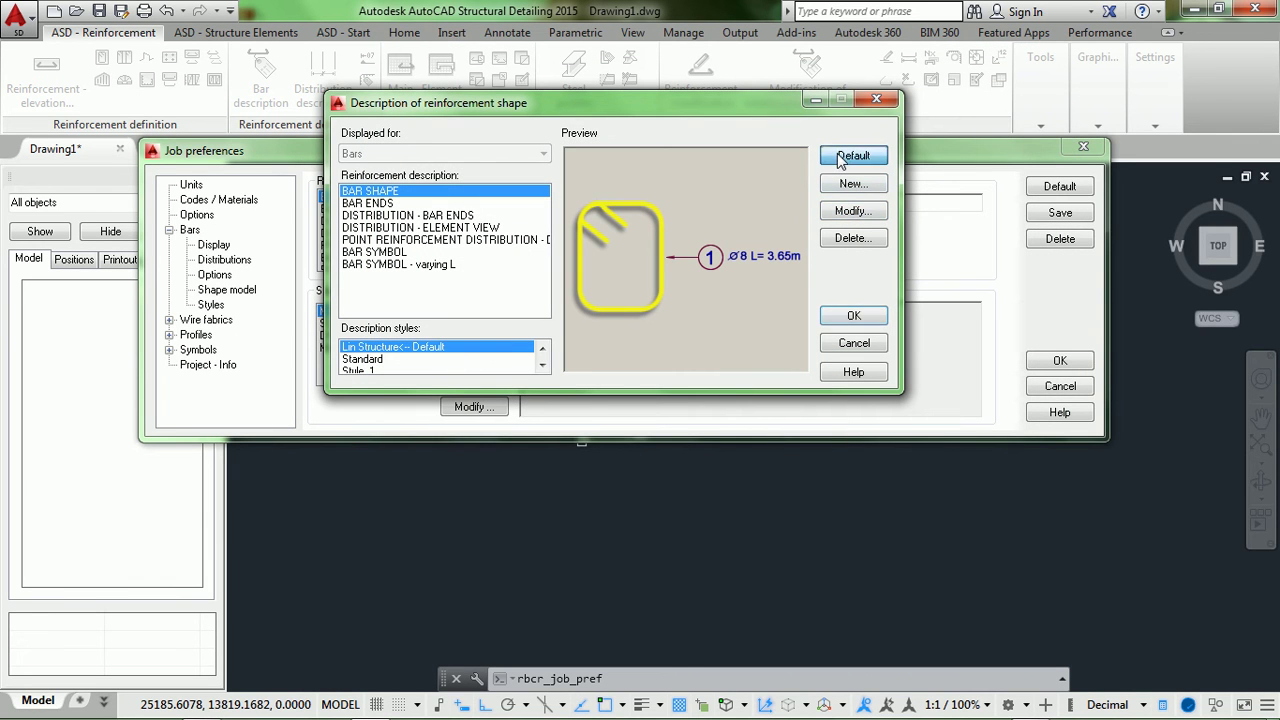
{"action": "left_click", "coordinate": [852, 316]}
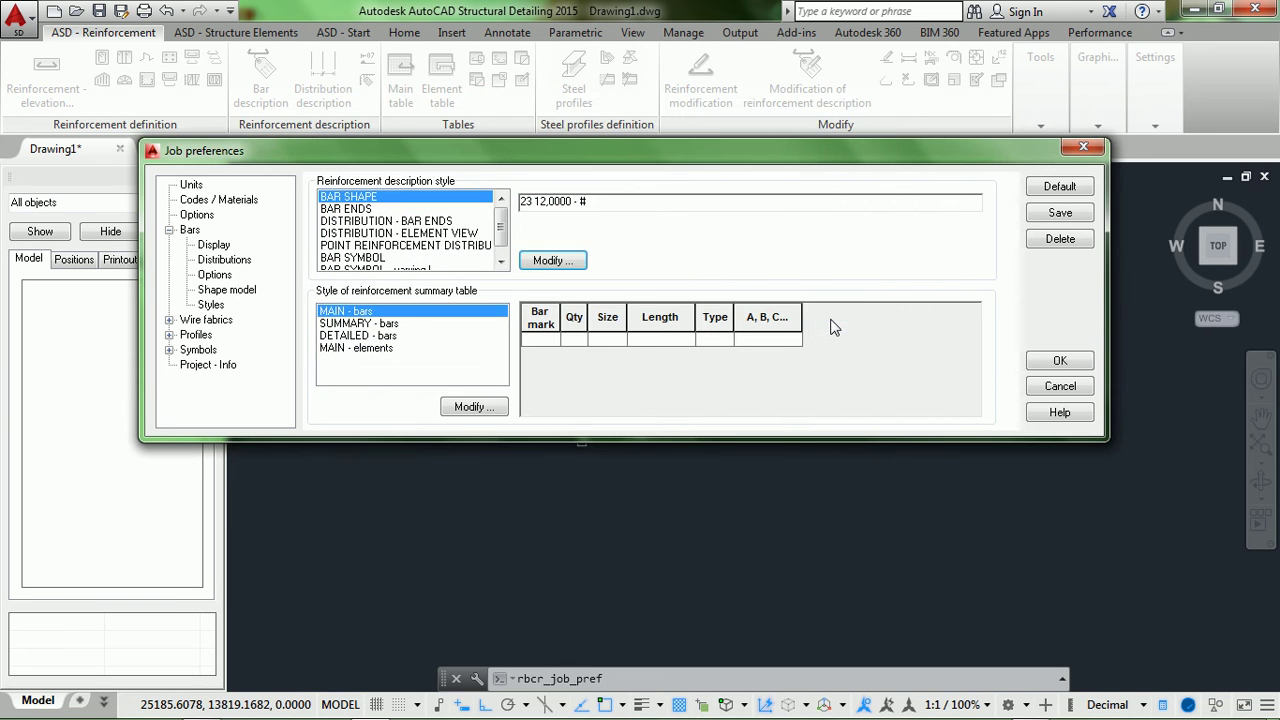
Open the BAR ENDS description styles and begin a new bar-end style.
{"action": "left_click", "coordinate": [368, 210]}
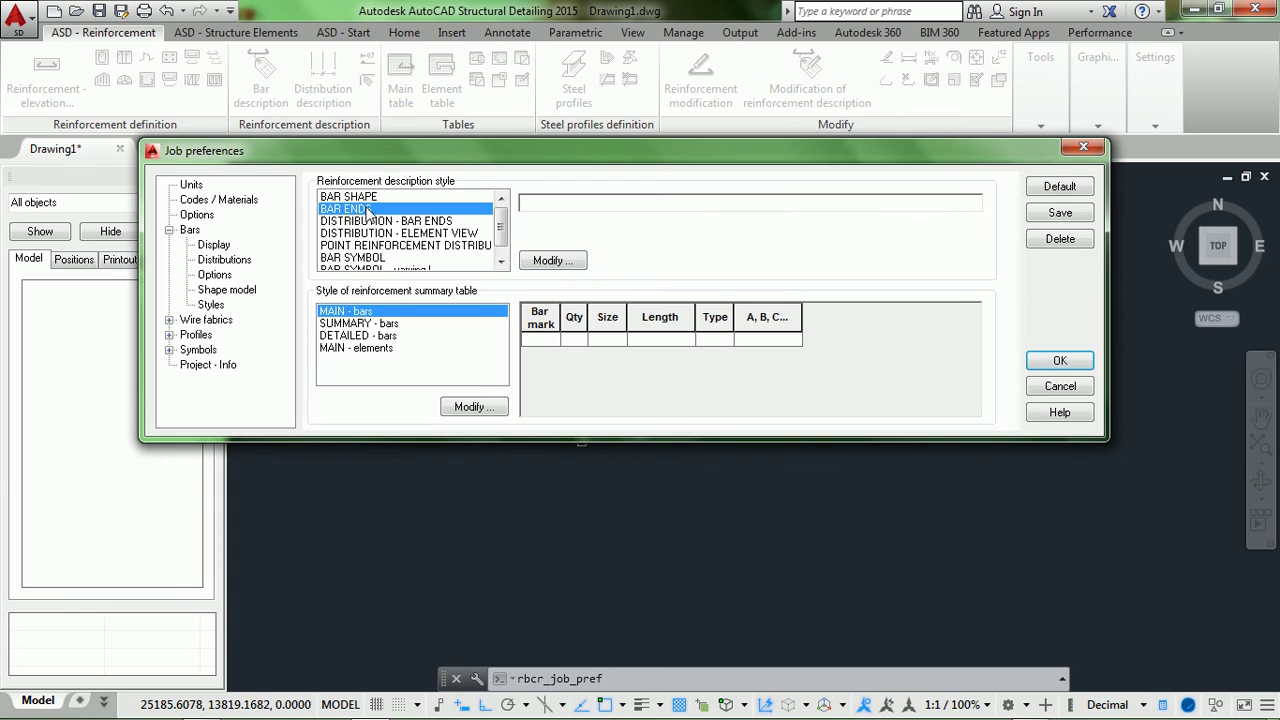
{"action": "left_click", "coordinate": [550, 261]}
{"action": "left_click_drag", "start_coordinate": [308, 33], "coordinate": [570, 105]}
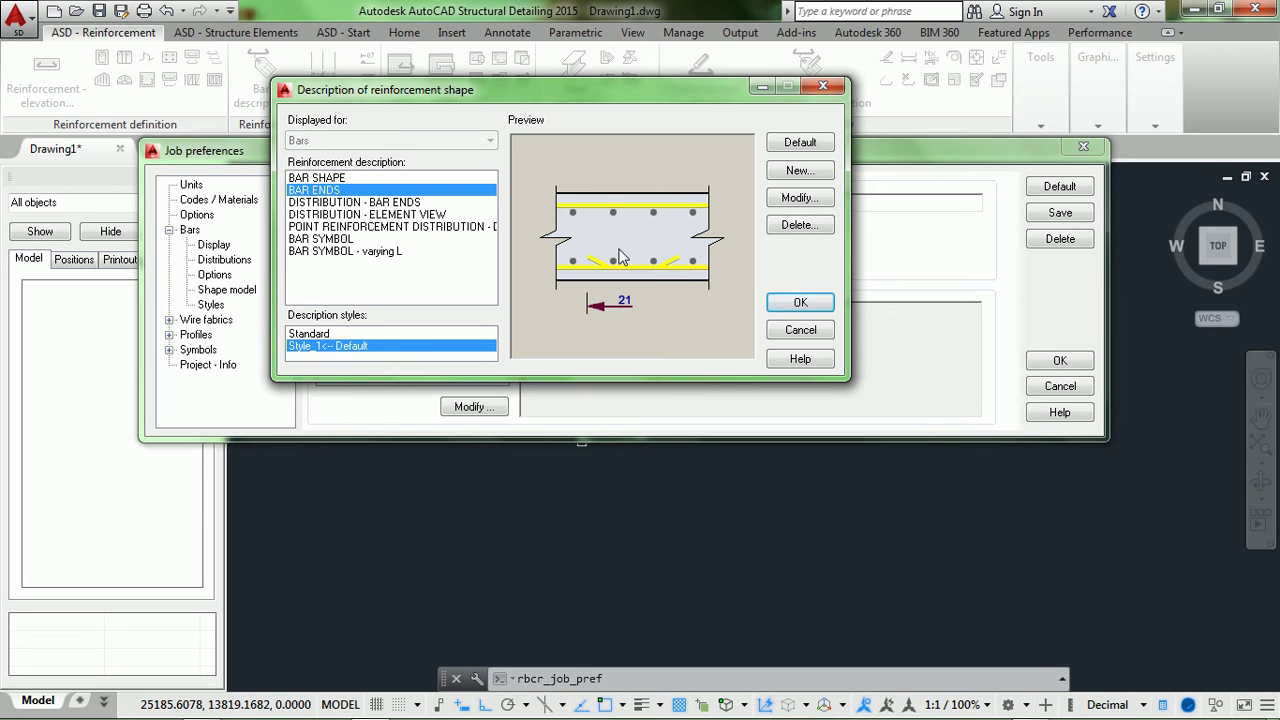
{"action": "left_click", "coordinate": [795, 171]}
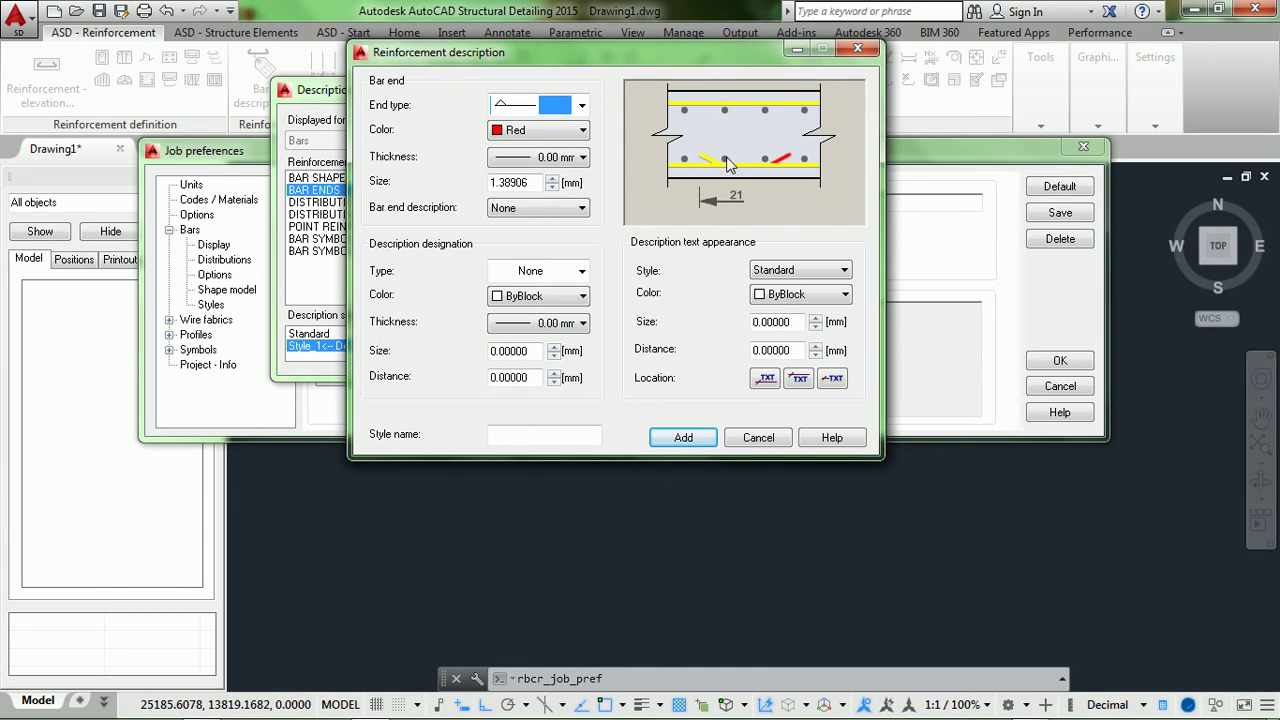
Give the bar end a crossed type, 0.25 mm thickness and size 3.
{"action": "left_click", "coordinate": [582, 110]}
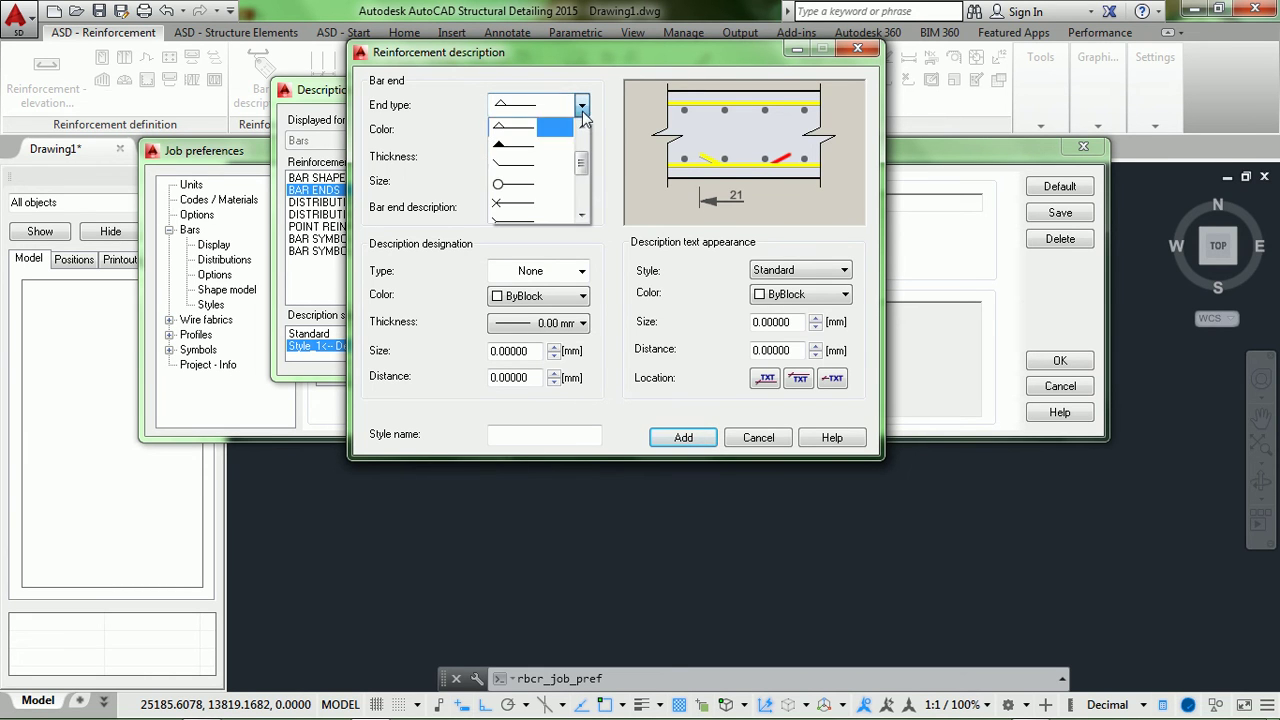
{"action": "left_click", "coordinate": [519, 206]}
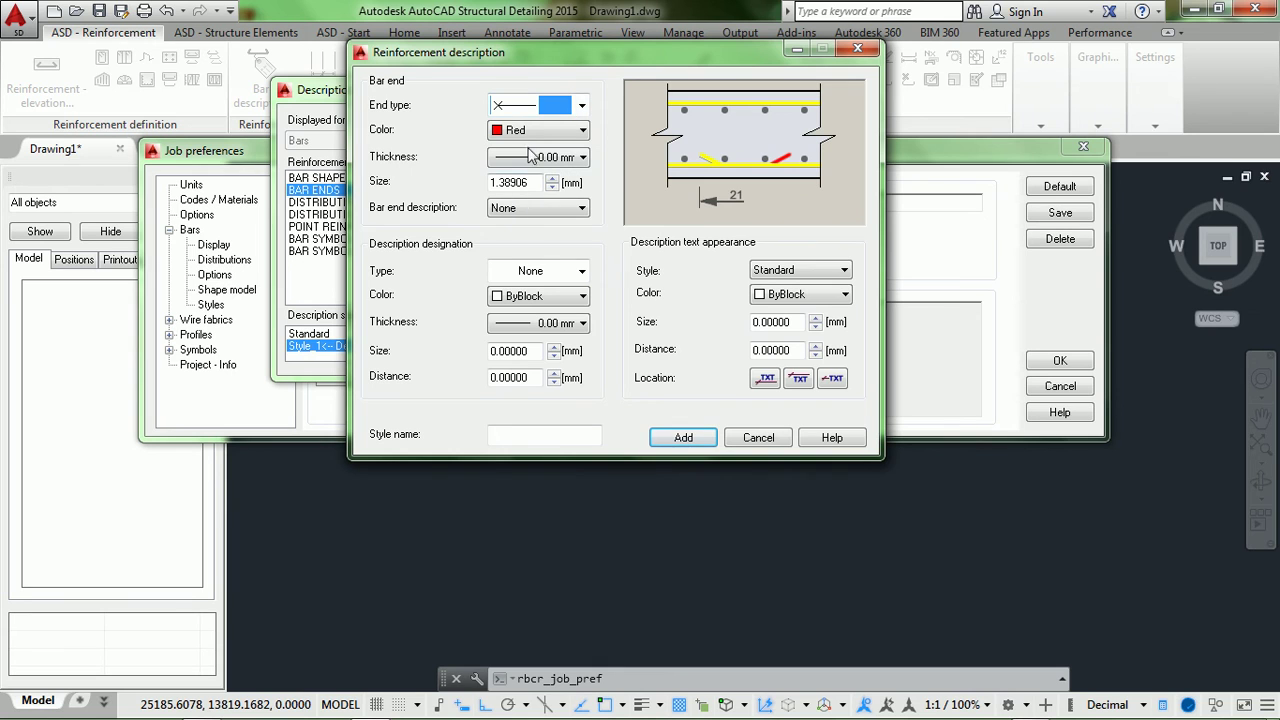
{"action": "left_click", "coordinate": [520, 160]}
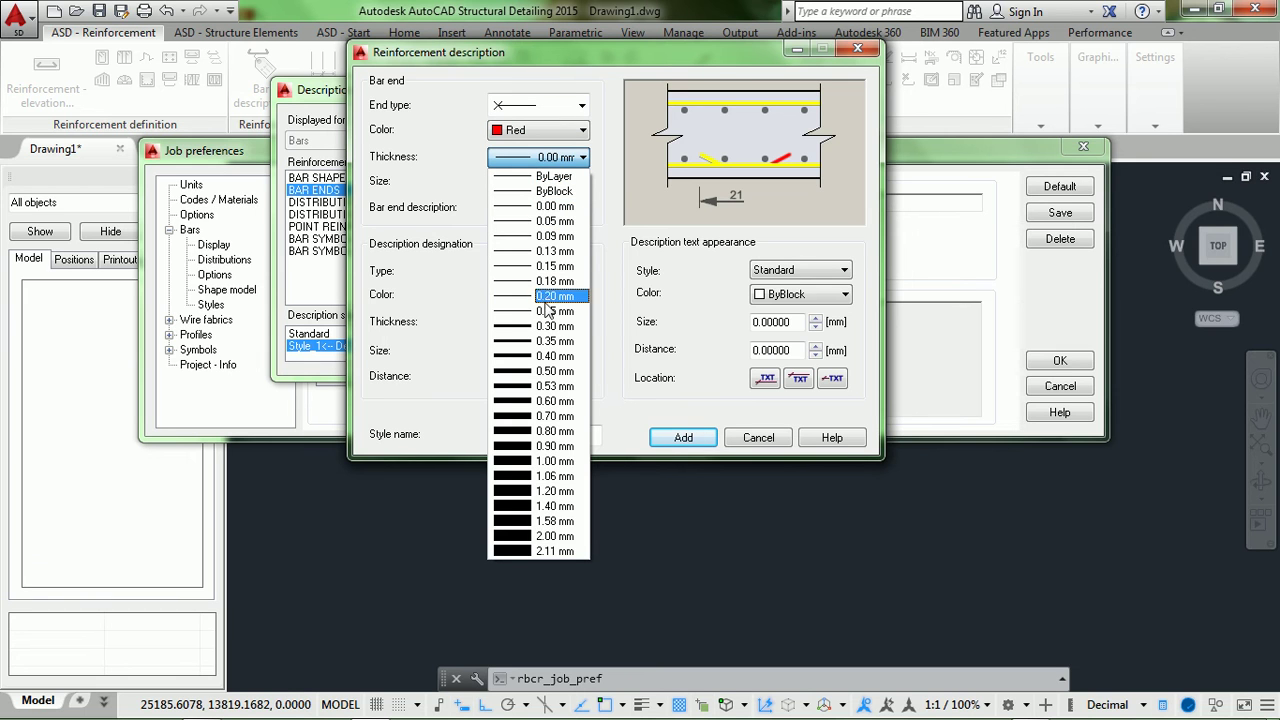
{"action": "left_click", "coordinate": [551, 312]}
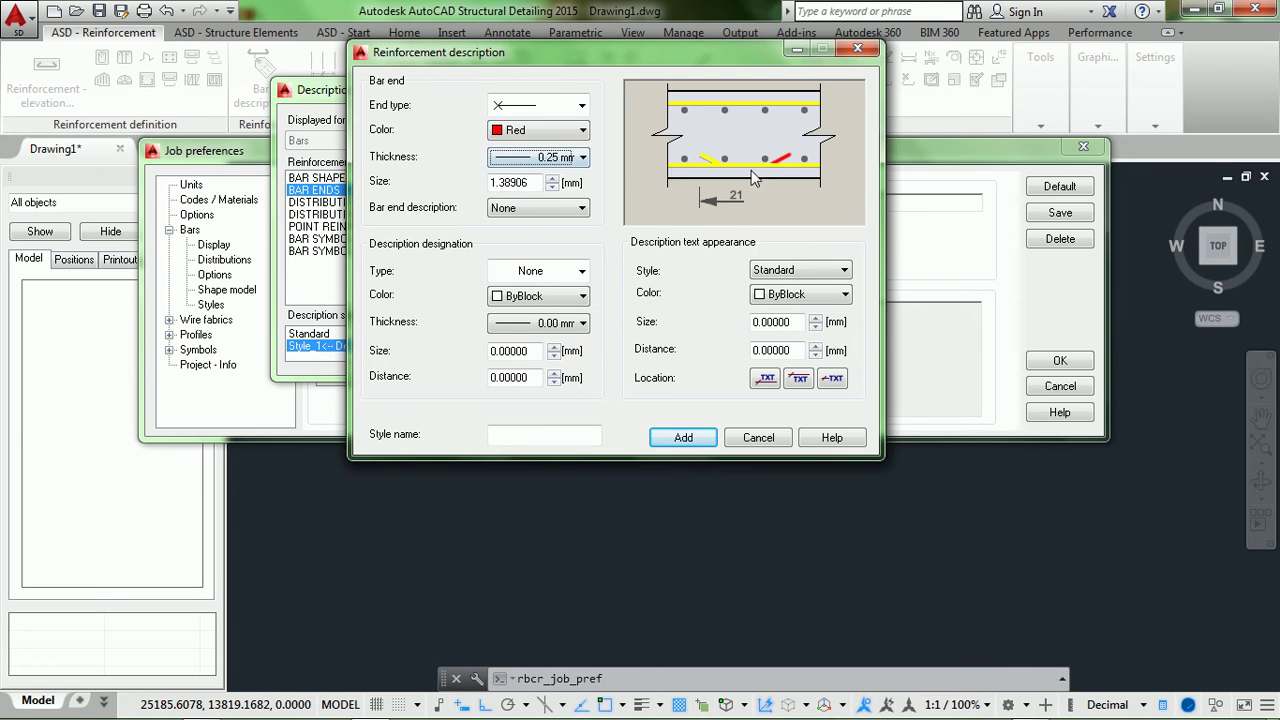
{"action": "left_click_drag", "start_coordinate": [536, 182], "coordinate": [465, 190]}
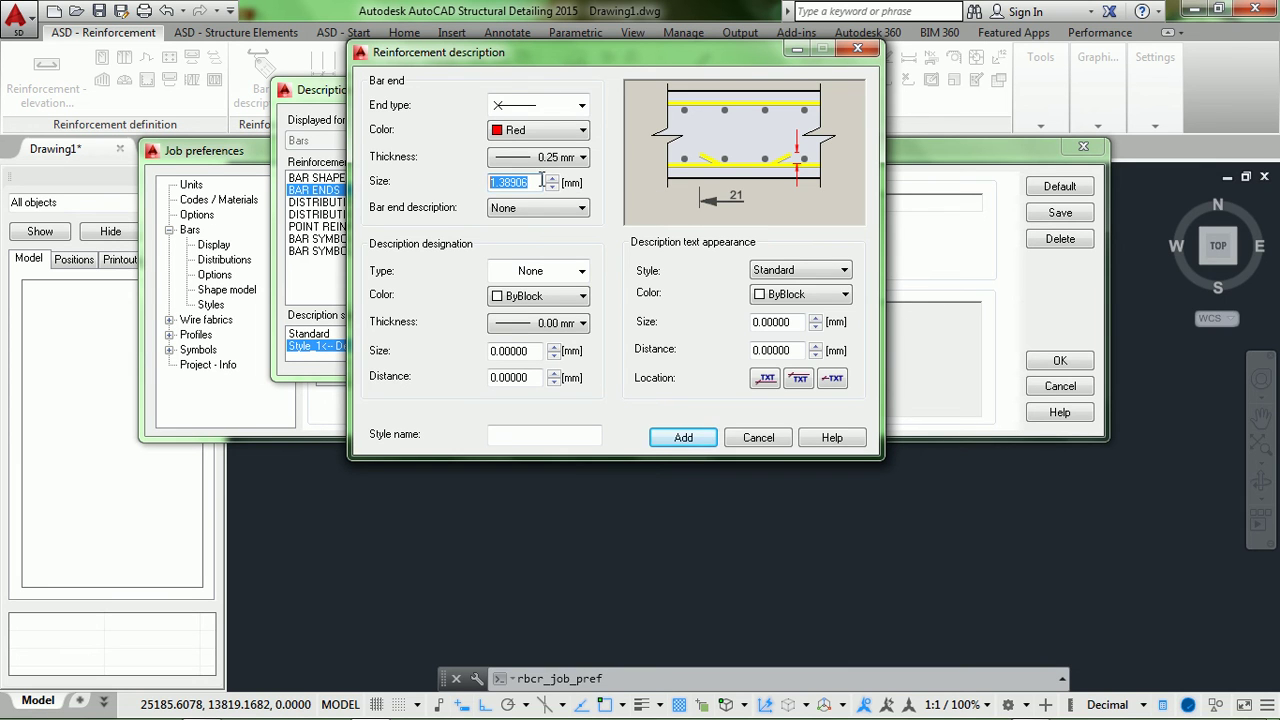
{"action": "type", "text": "3"}
{"action": "left_click", "coordinate": [555, 208]}
{"action": "left_click", "coordinate": [553, 225]}
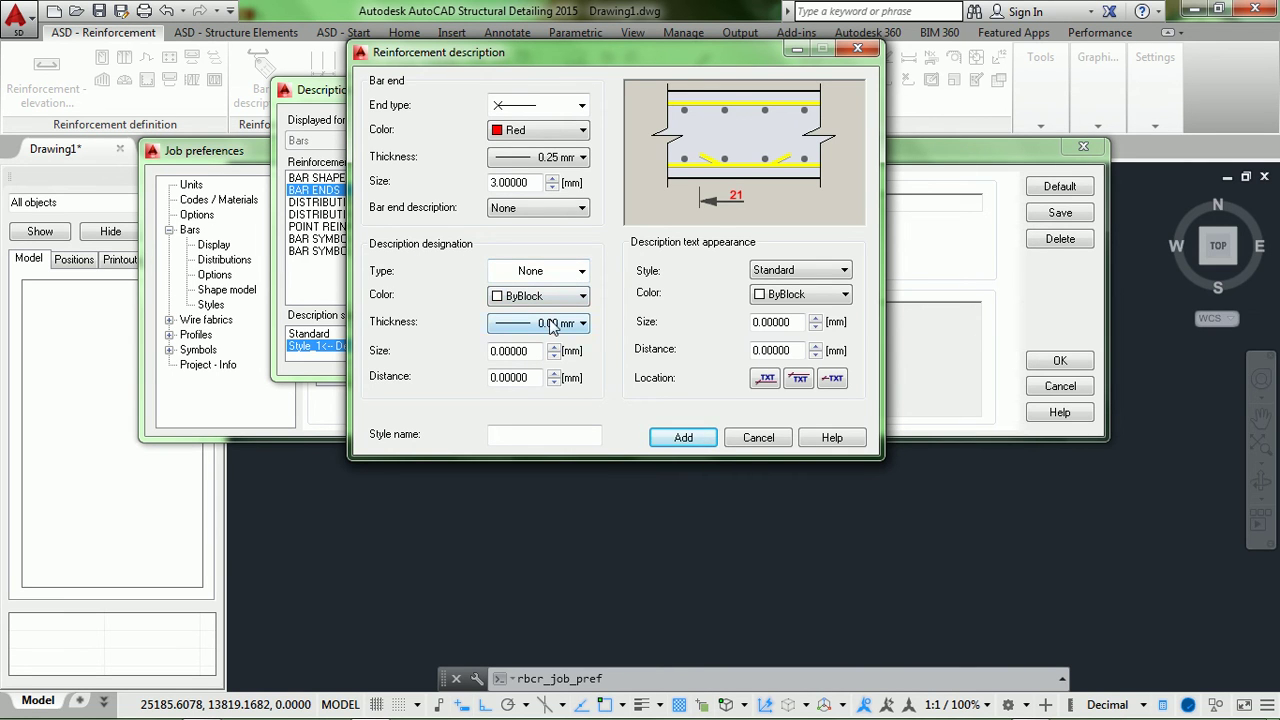
Set the description designation size to 7 and distance to 10.
{"action": "double_click", "coordinate": [538, 350]}
{"action": "type", "text": "7"}
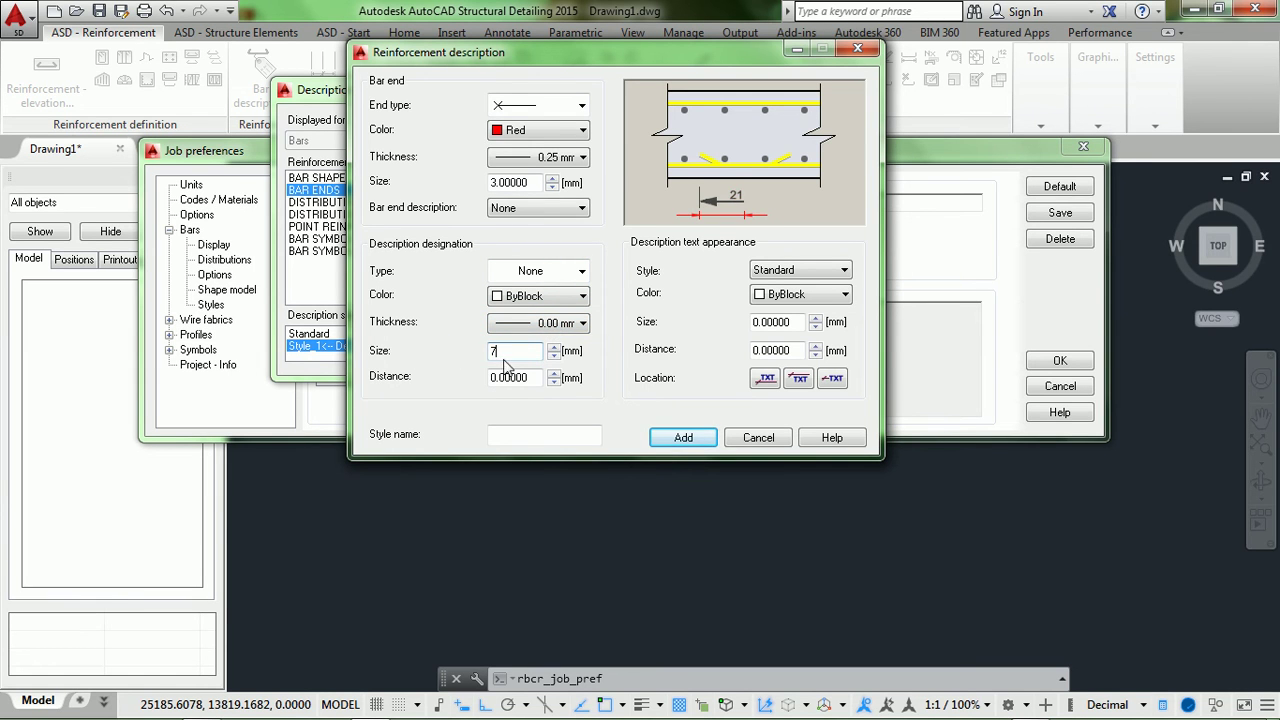
{"action": "double_click", "coordinate": [534, 376]}
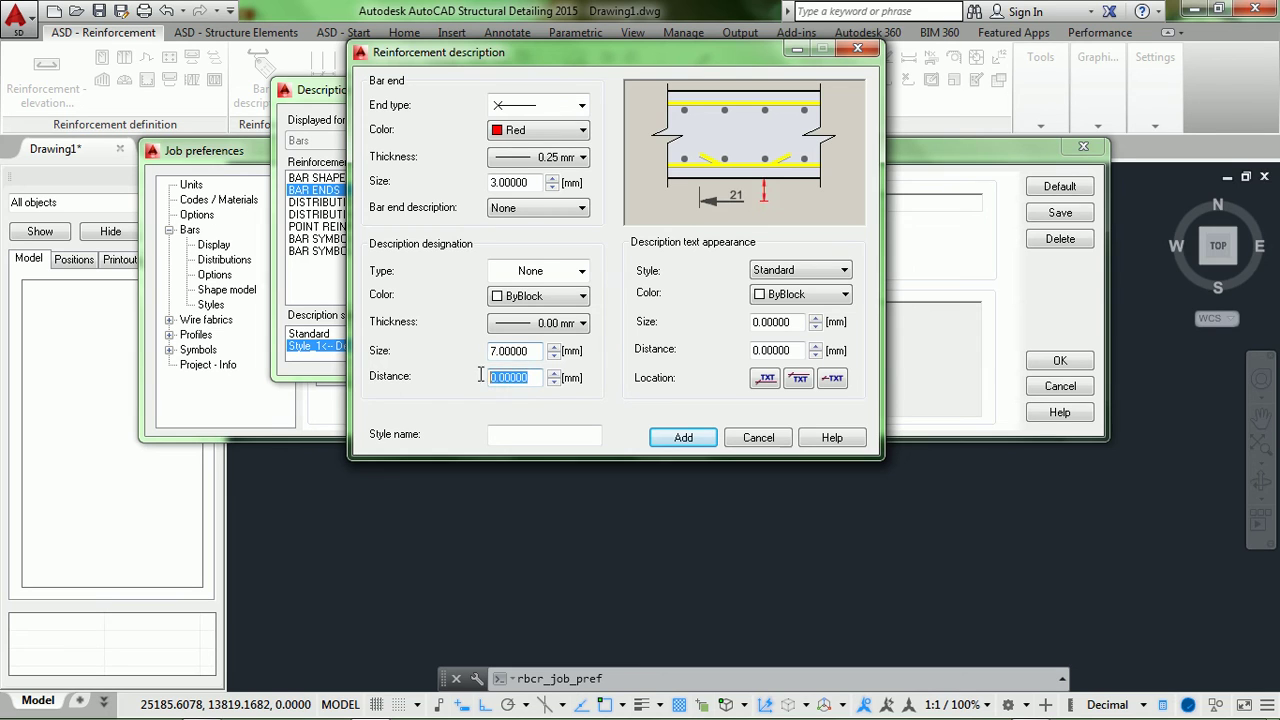
{"action": "type", "text": "10"}
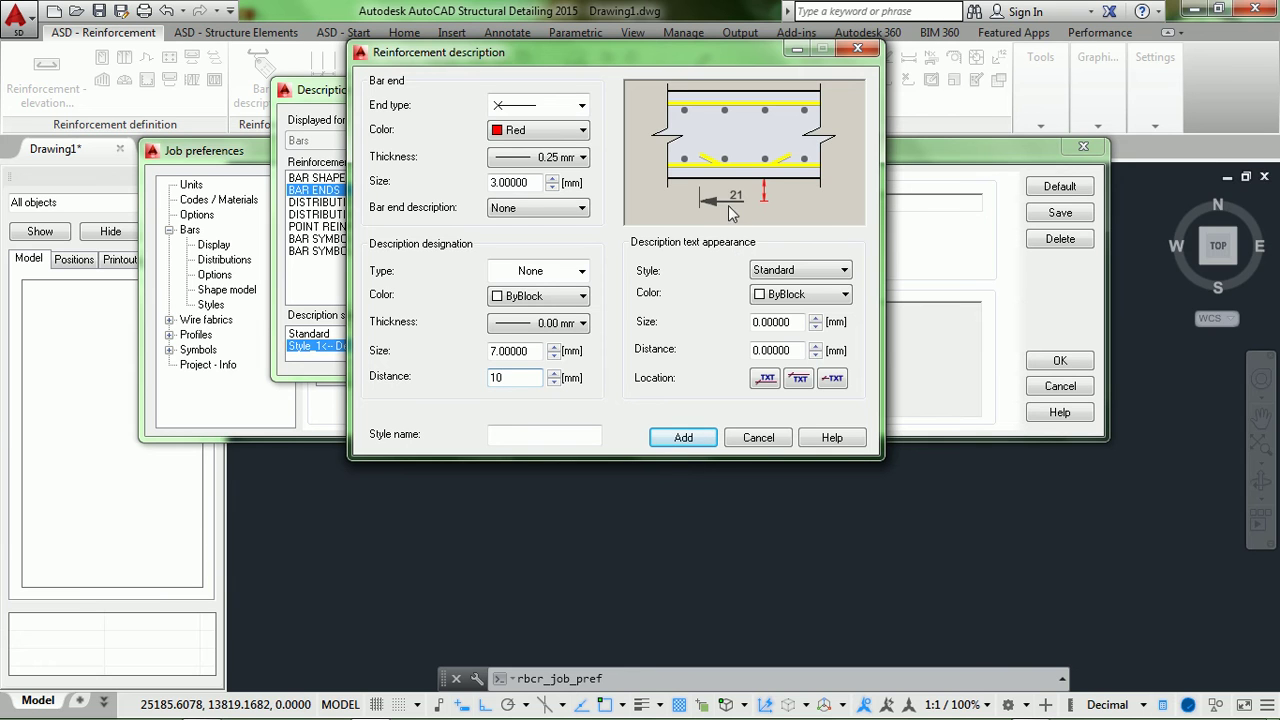
Set bar-end text to Dotum0, White, size 2, distance 1, second location, named Lin Structure.
{"action": "left_click", "coordinate": [796, 269]}
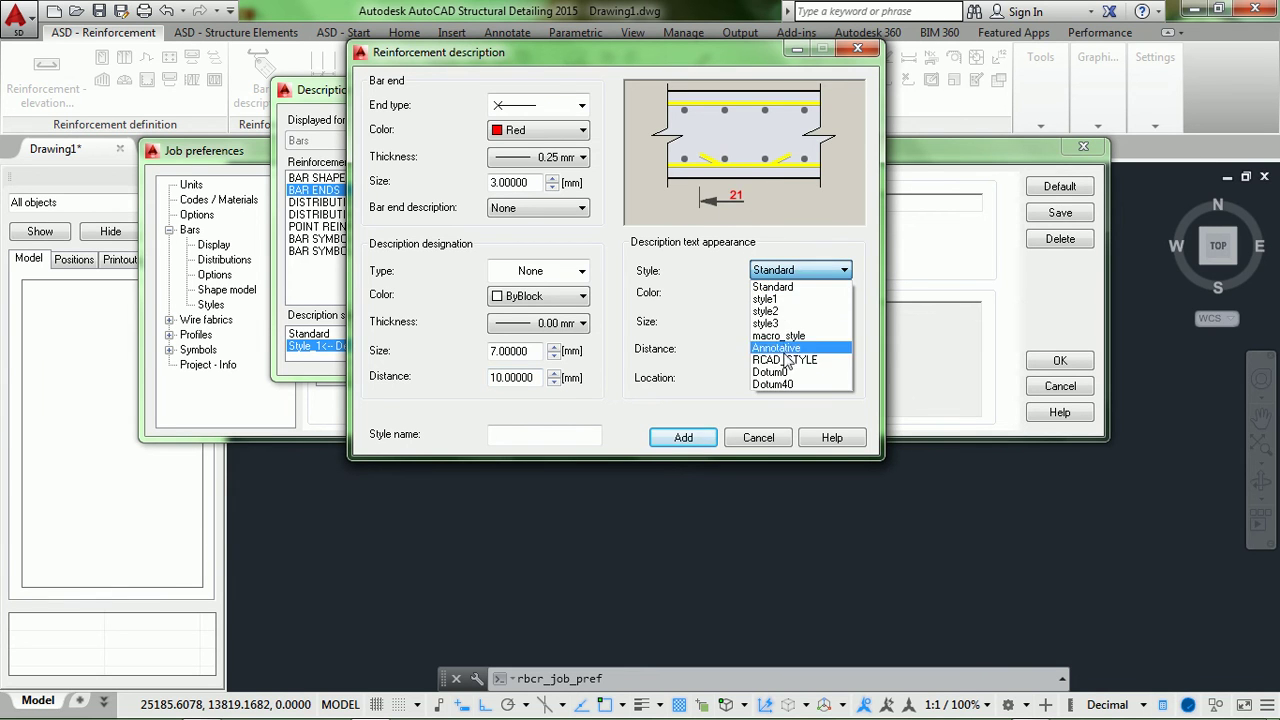
{"action": "left_click", "coordinate": [781, 374]}
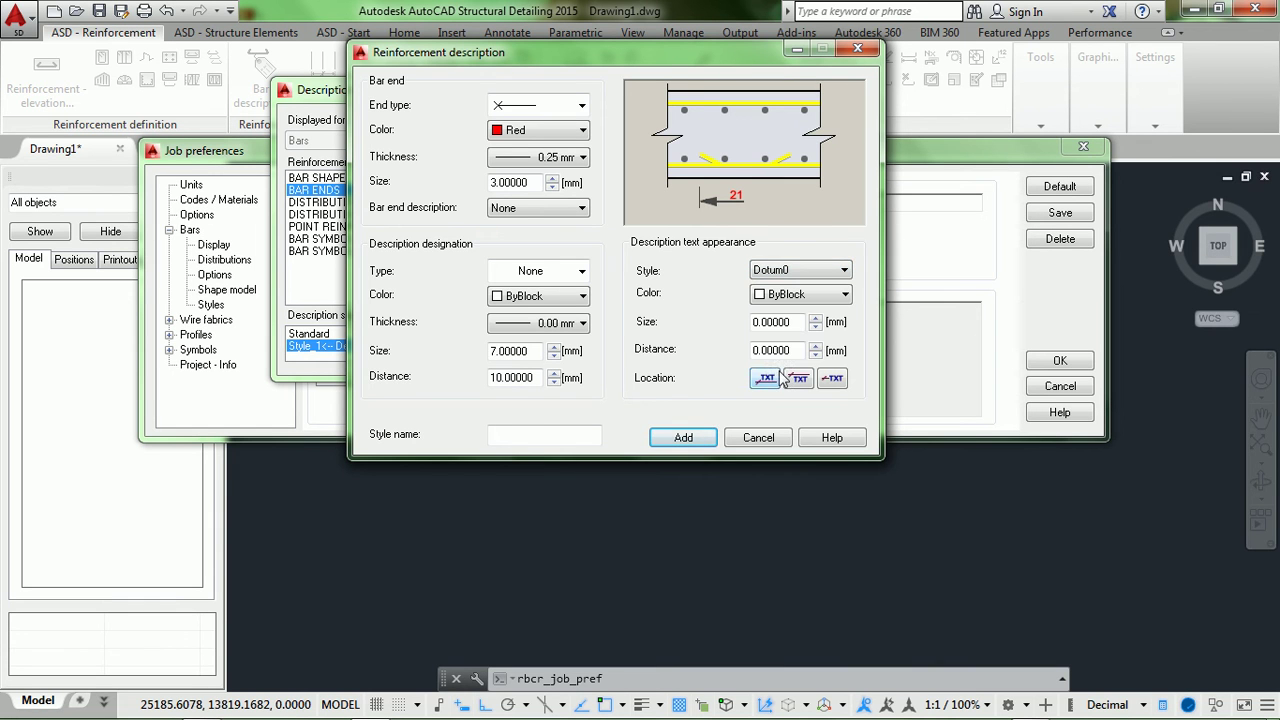
{"action": "left_click", "coordinate": [789, 296]}
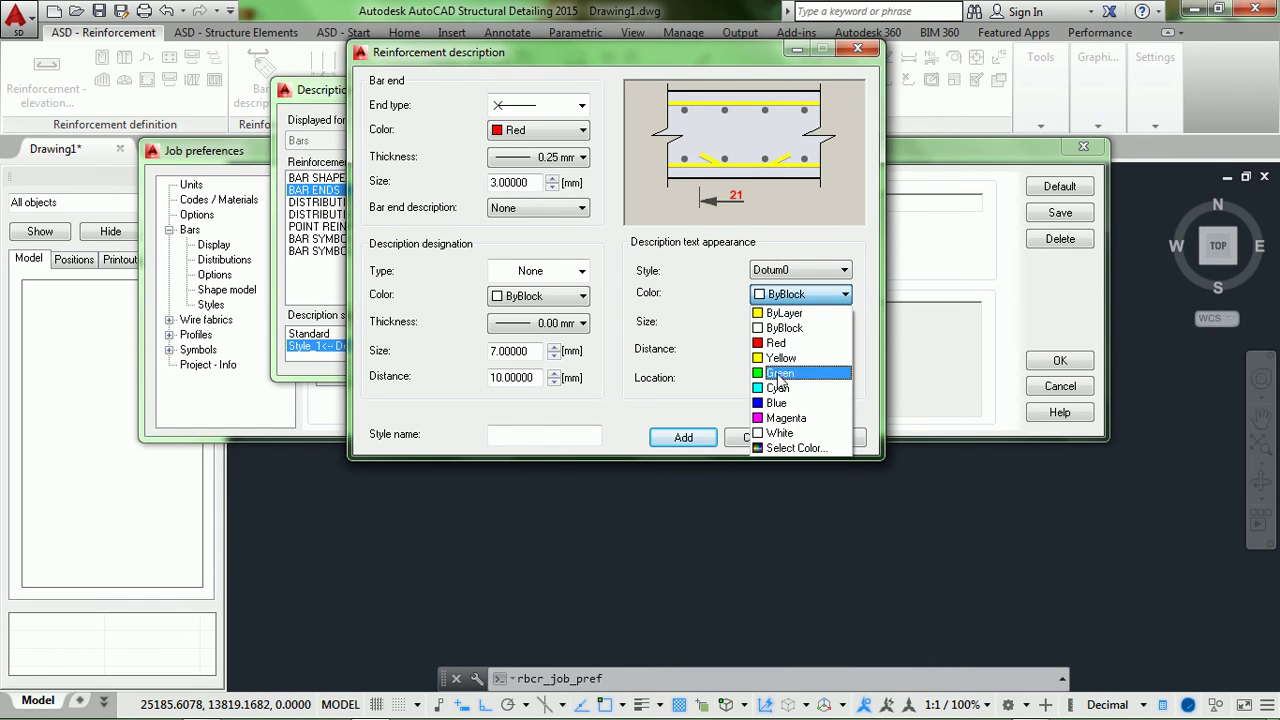
{"action": "left_click", "coordinate": [781, 433]}
{"action": "key", "text": "Tab"}
{"action": "type", "text": "2"}
{"action": "key", "text": "Tab"}
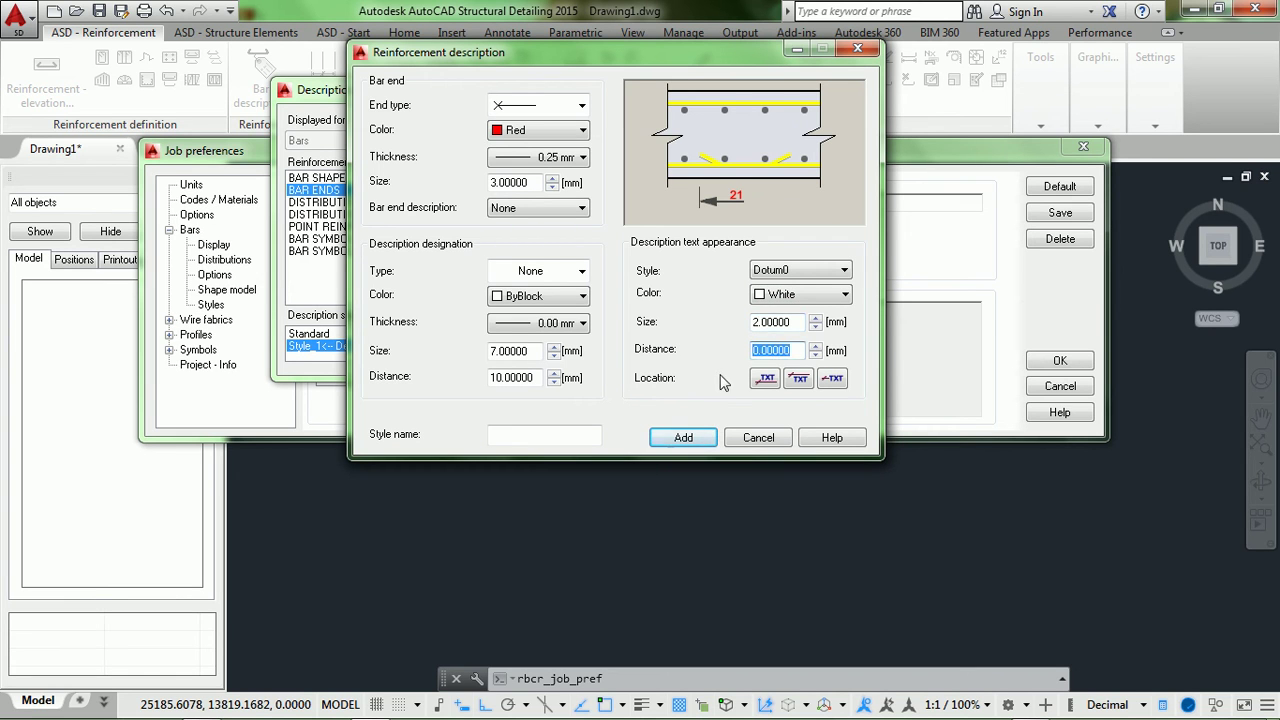
{"action": "type", "text": "1"}
{"action": "left_click", "coordinate": [797, 381]}
{"action": "left_click", "coordinate": [548, 432]}
{"action": "type", "text": "Lin Structure"}
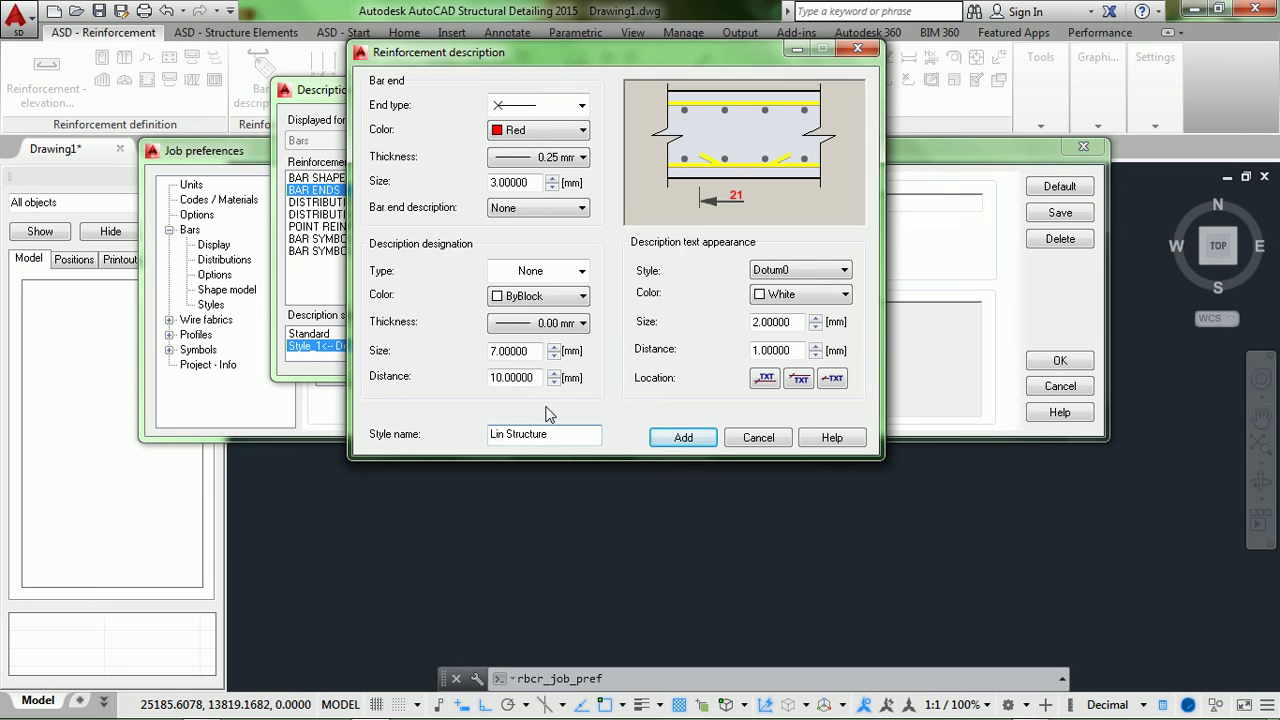
Add Lin Structure as a bar-end style, make it default, and close the dialog.
{"action": "left_click", "coordinate": [680, 437]}
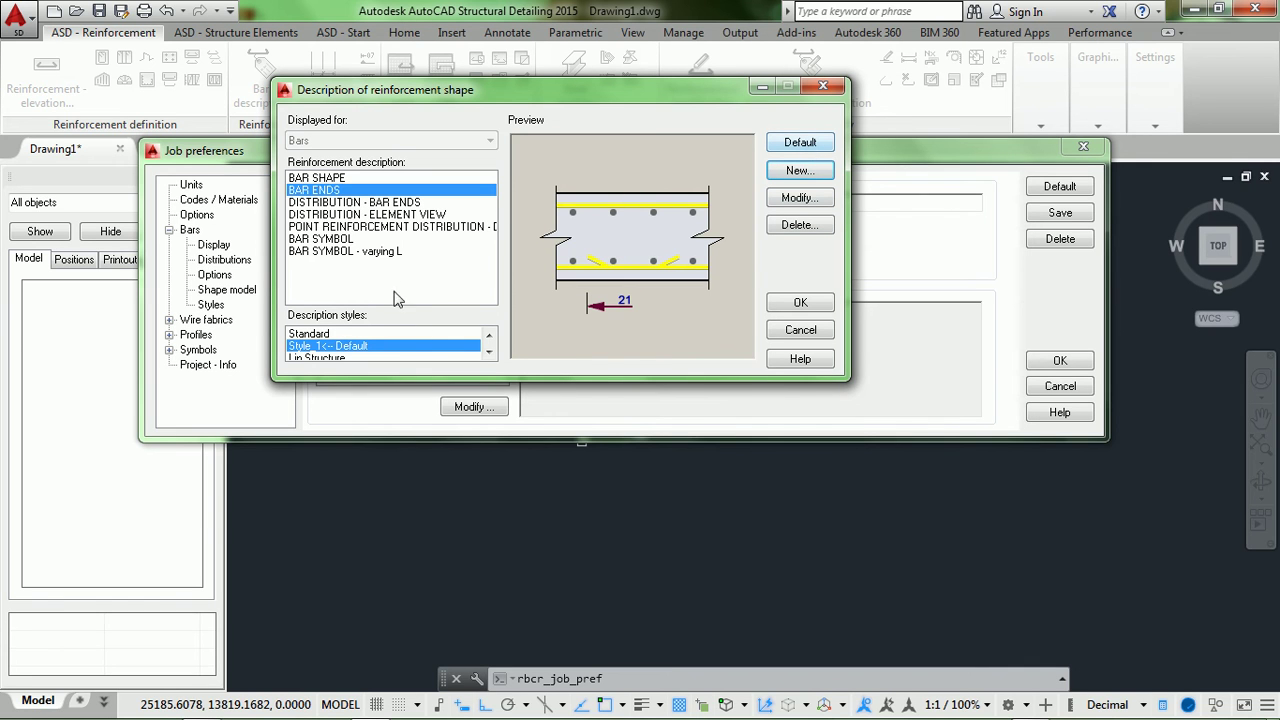
{"action": "left_click", "coordinate": [416, 358]}
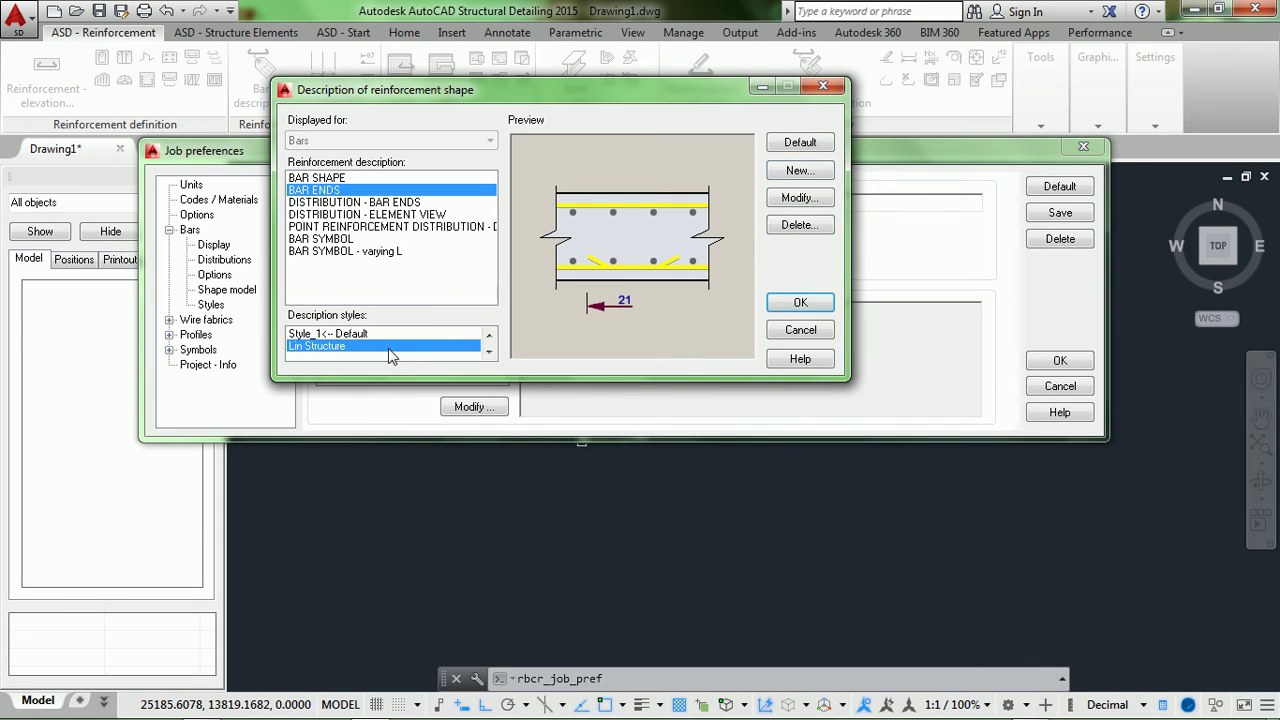
{"action": "left_click", "coordinate": [802, 304]}
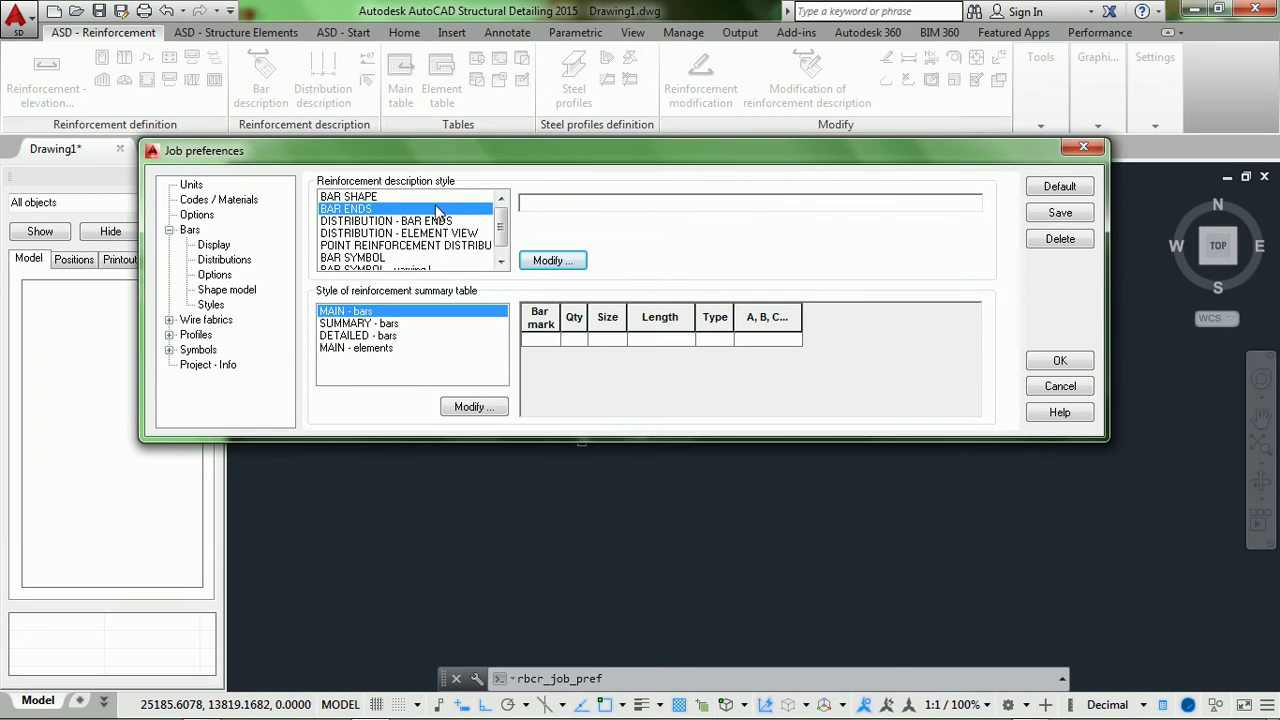
{"action": "left_click_drag", "start_coordinate": [447, 152], "coordinate": [444, 128]}
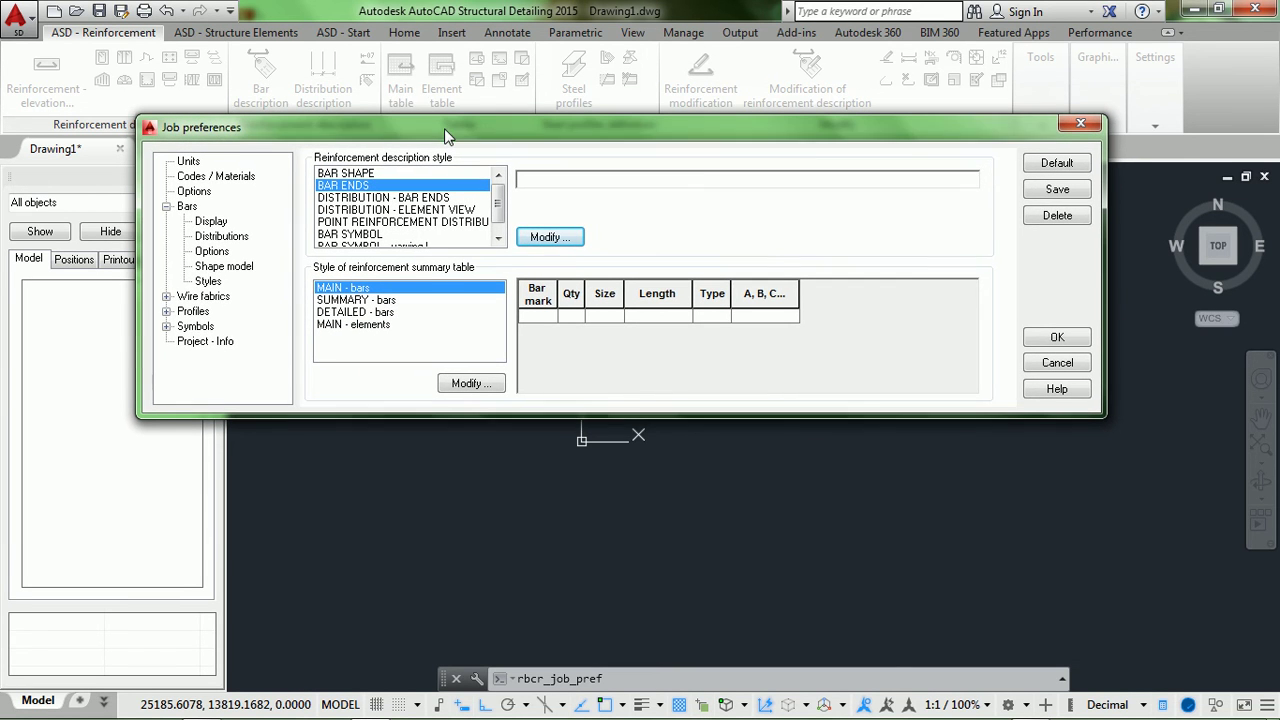
Open the description styles for DISTRIBUTION - BAR ENDS.
{"action": "left_click", "coordinate": [390, 198]}
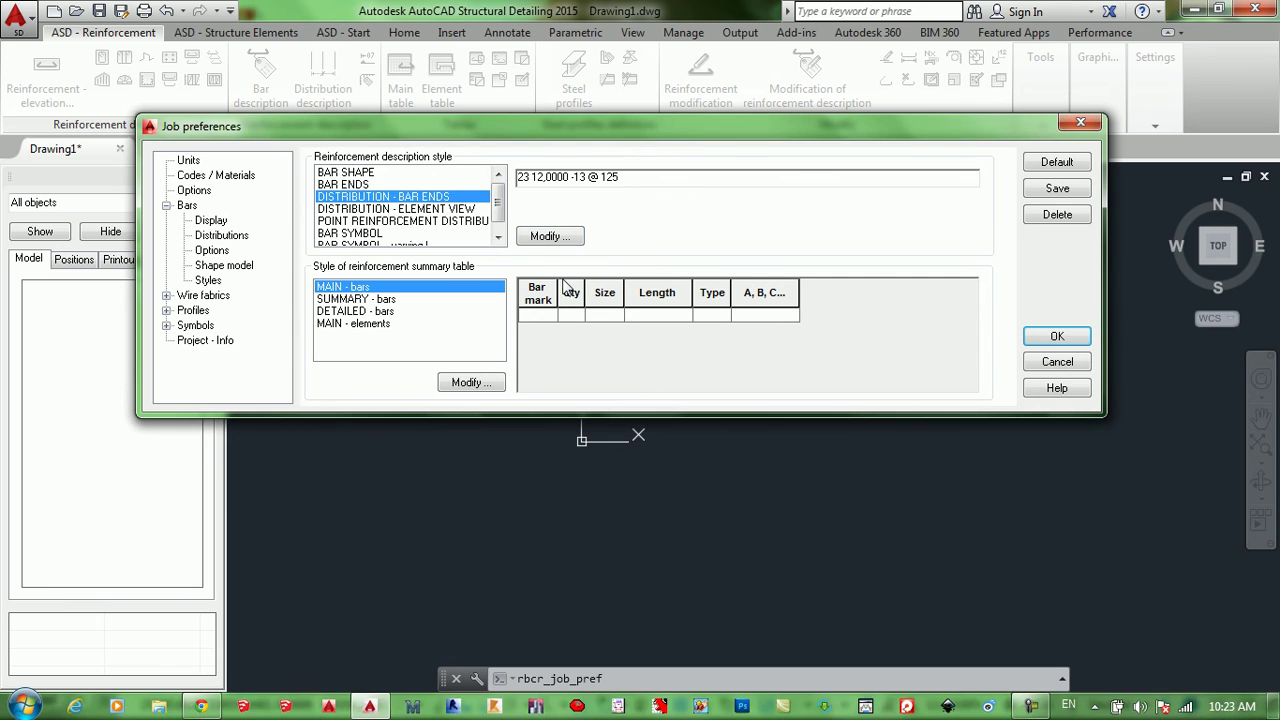
{"action": "left_click", "coordinate": [548, 237]}
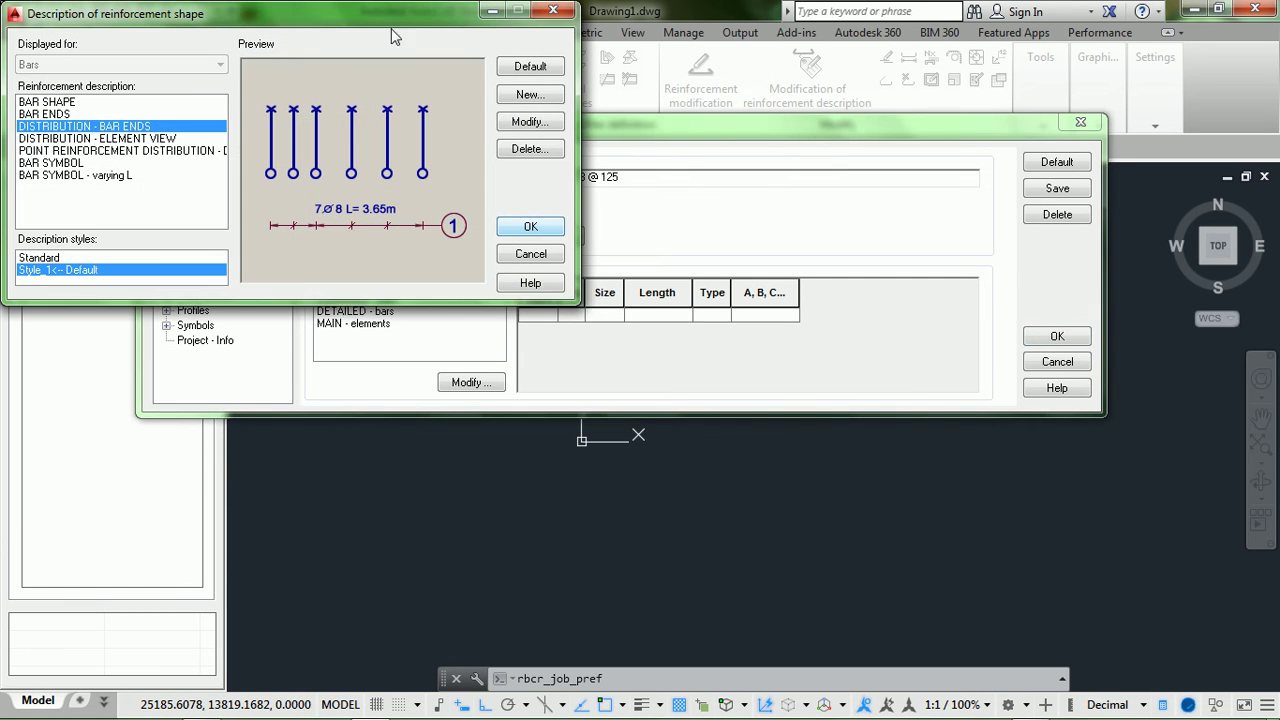
{"action": "left_click_drag", "start_coordinate": [380, 12], "coordinate": [663, 35]}
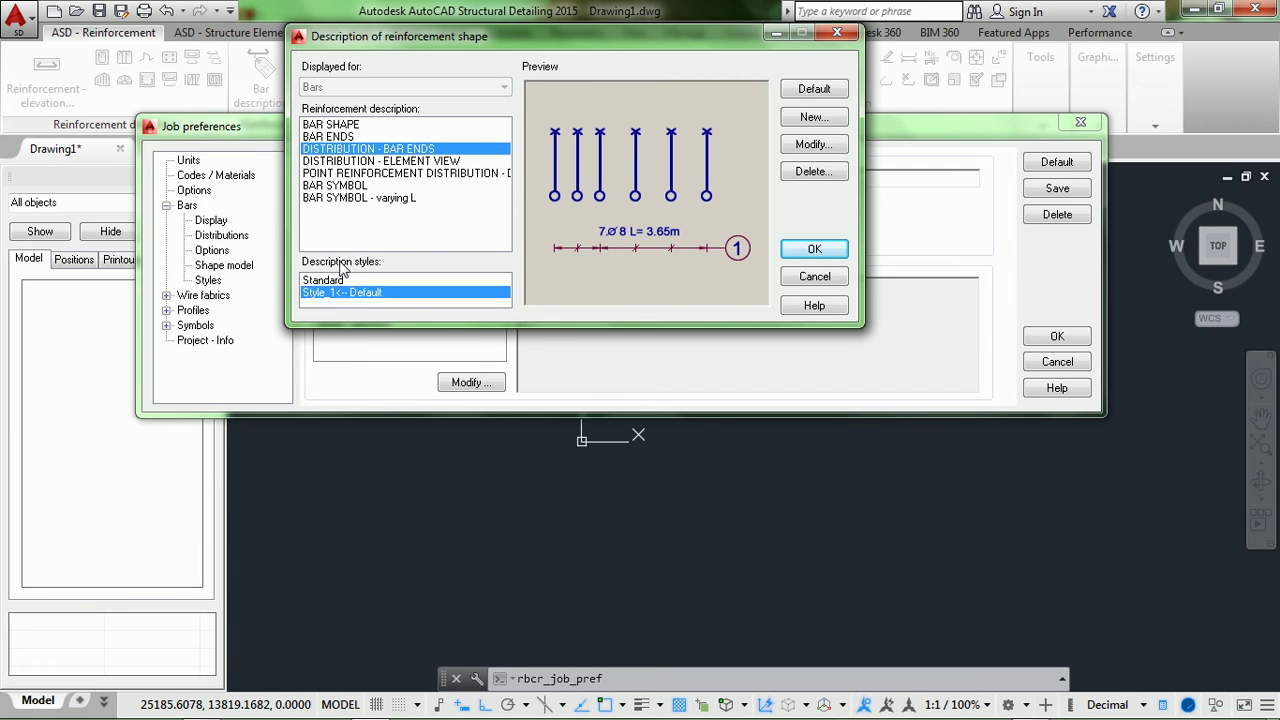
Create a new distribution bar-end style: plain end, size 1, 45° bend, Continuous line.
{"action": "left_click", "coordinate": [813, 116]}
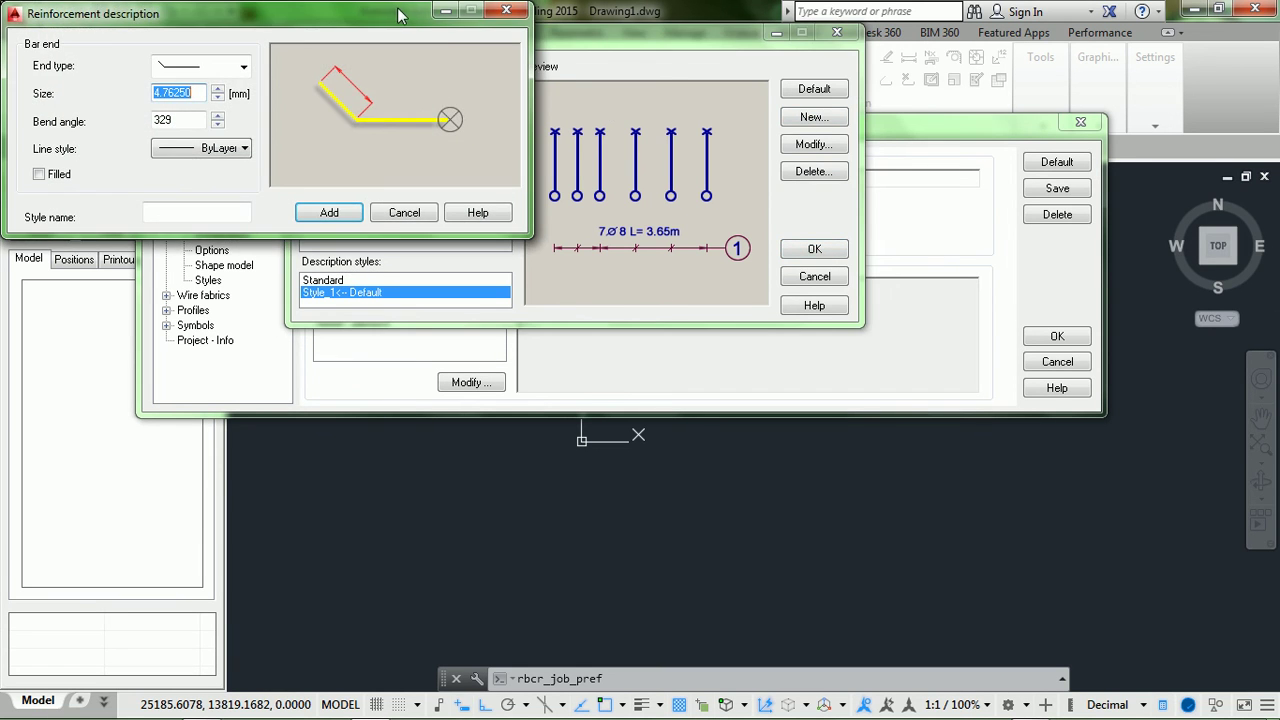
{"action": "left_click_drag", "start_coordinate": [398, 14], "coordinate": [752, 78]}
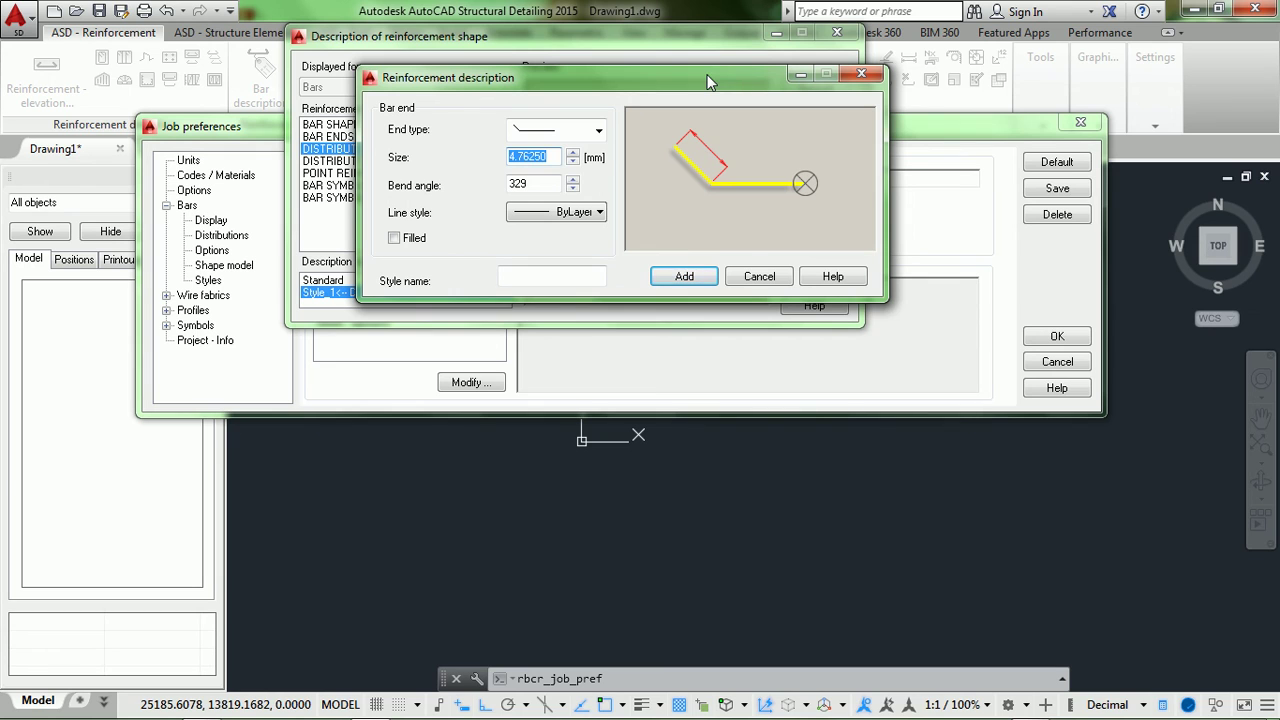
{"action": "left_click", "coordinate": [600, 132]}
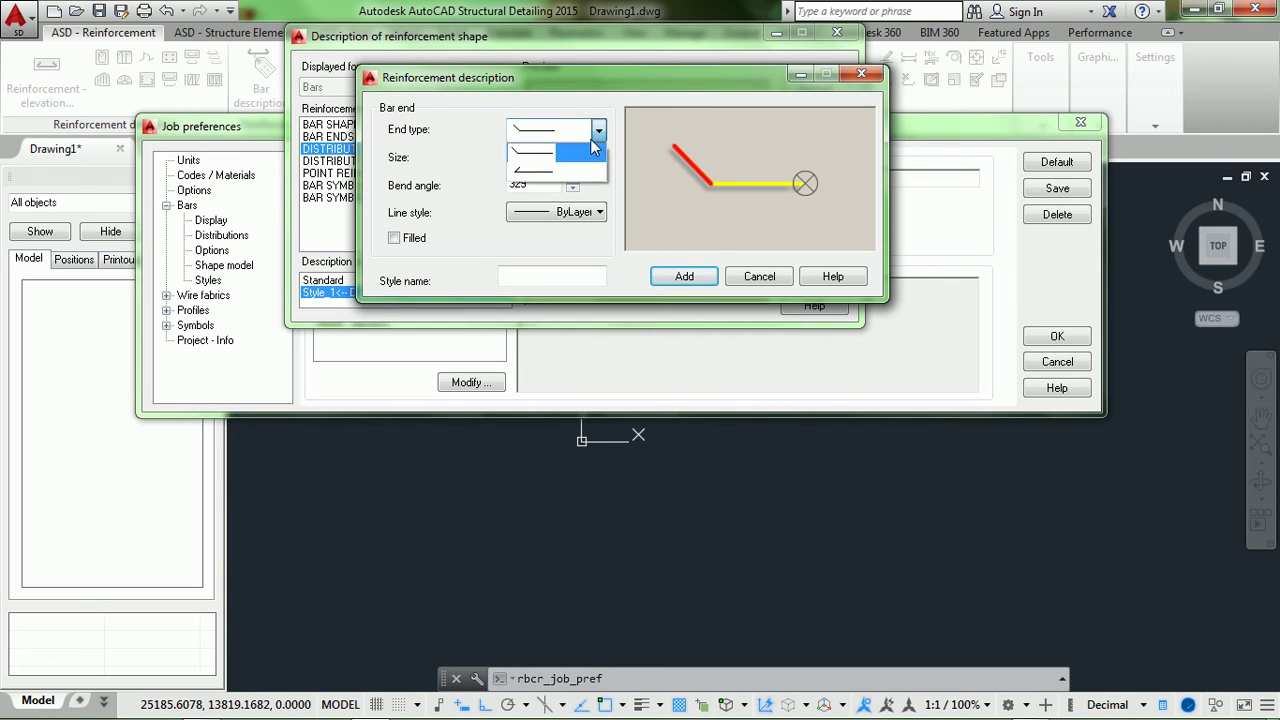
{"action": "left_click", "coordinate": [554, 149]}
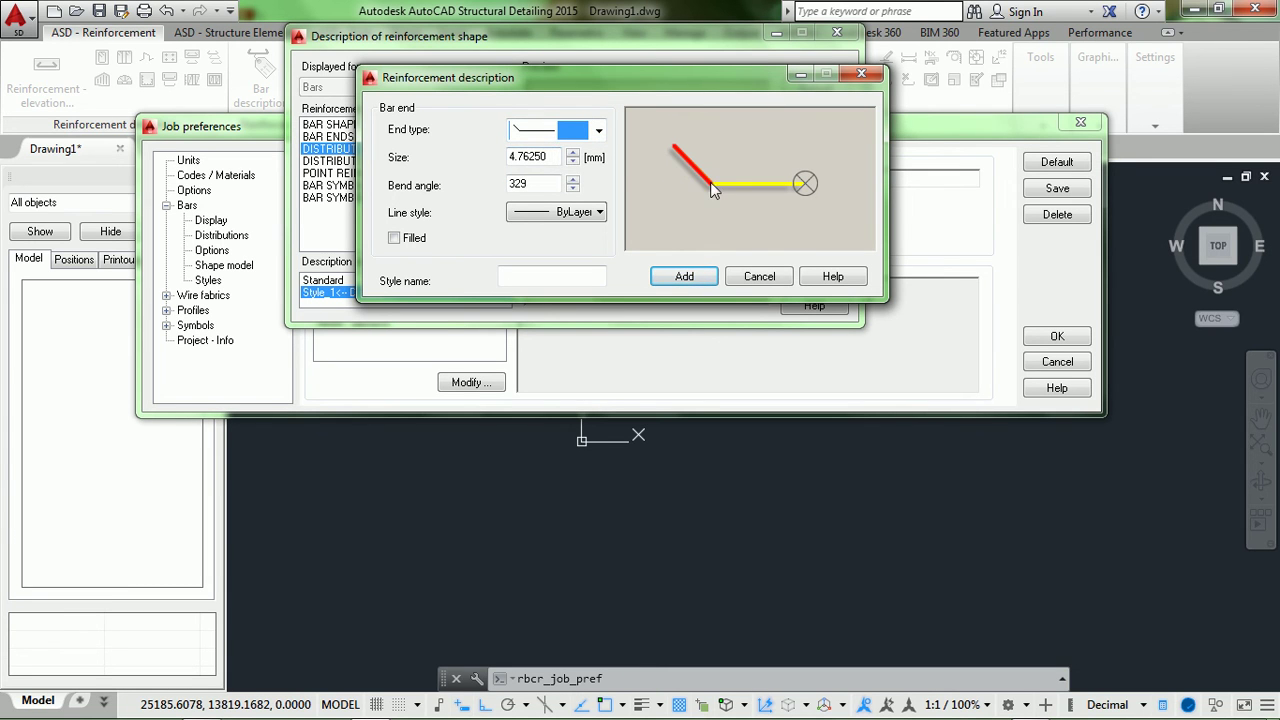
{"action": "key", "text": "Tab"}
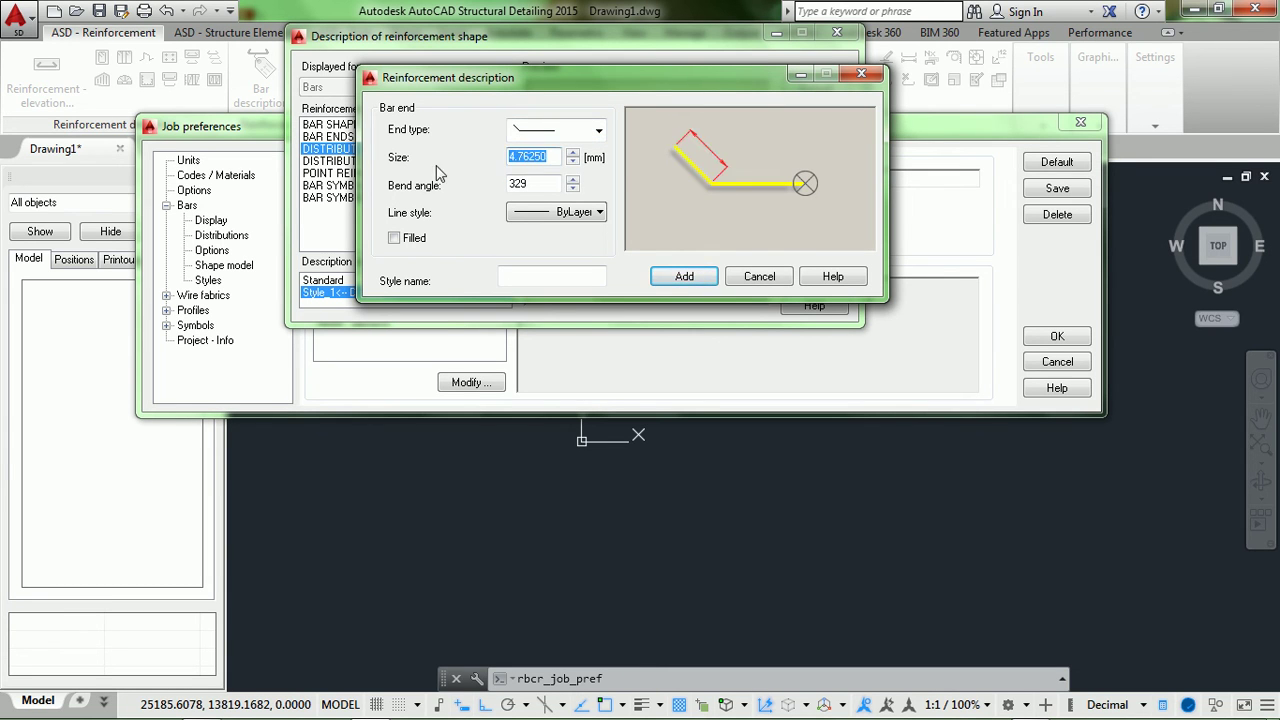
{"action": "type", "text": "1"}
{"action": "key", "text": "Tab"}
{"action": "left_click", "coordinate": [528, 185]}
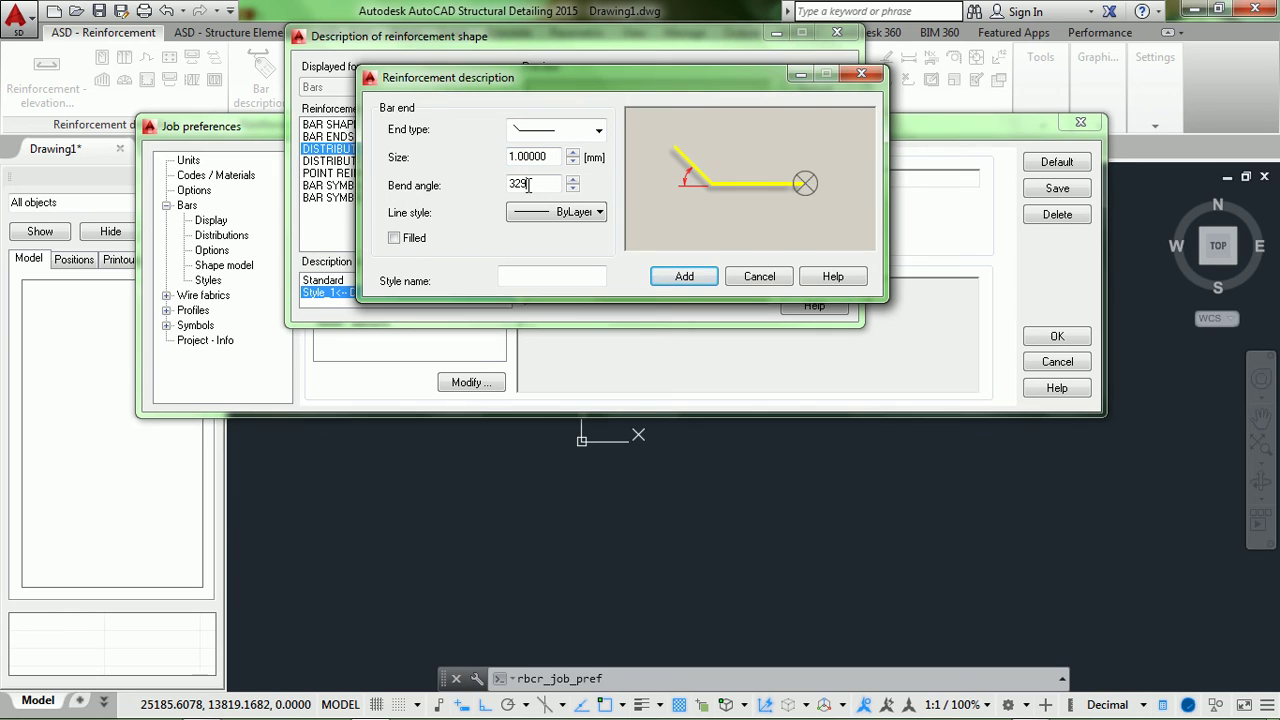
{"action": "left_click_drag", "start_coordinate": [528, 185], "coordinate": [496, 190]}
{"action": "type", "text": "45"}
{"action": "left_click", "coordinate": [563, 218]}
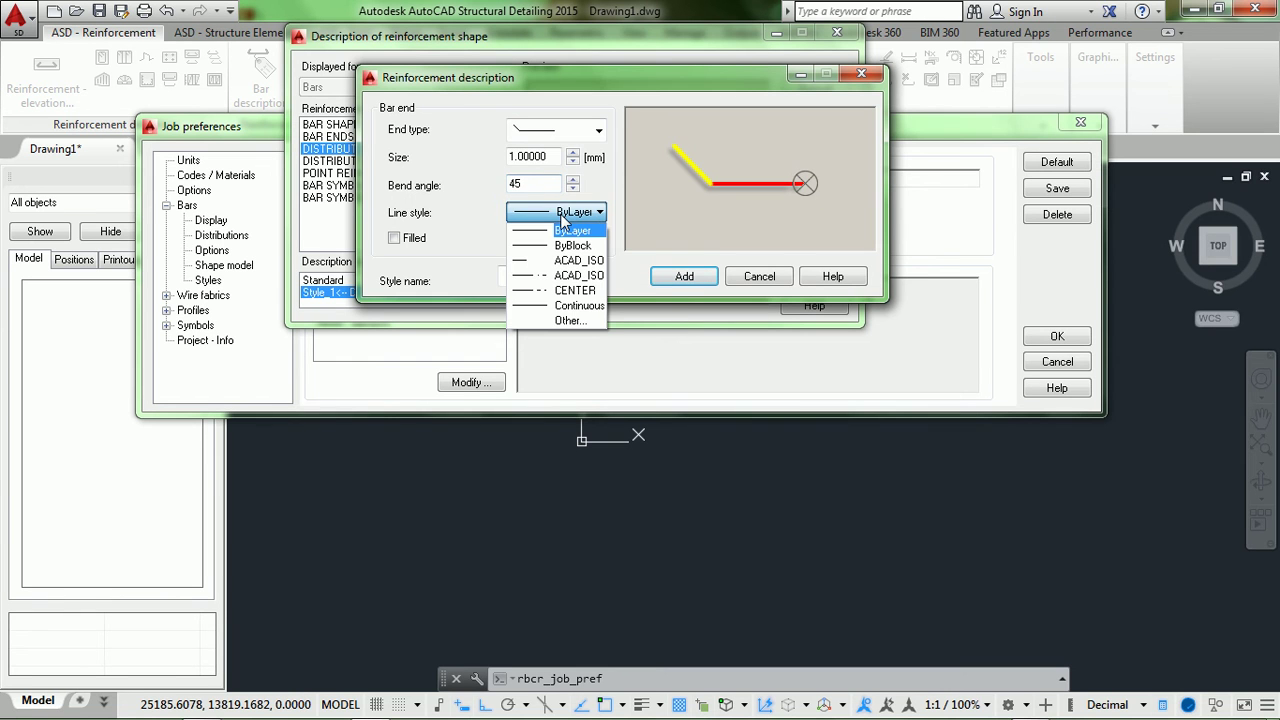
{"action": "left_click", "coordinate": [580, 306]}
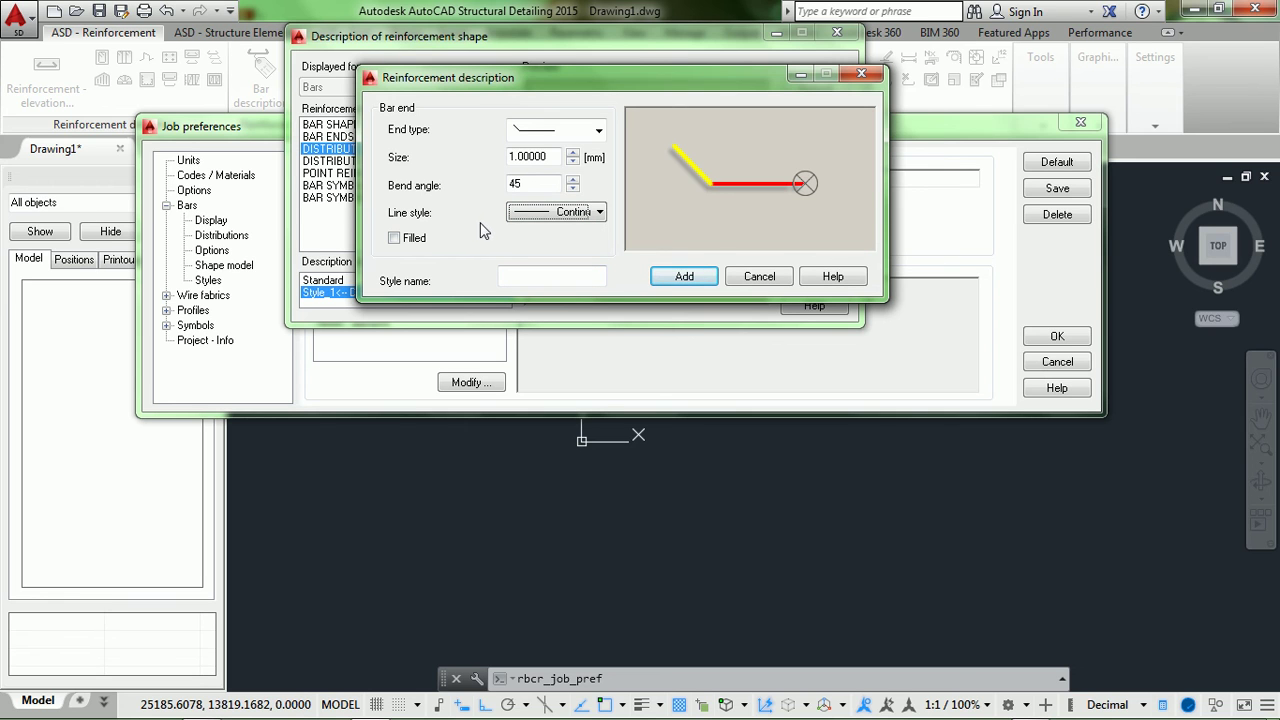
Name the style Lin Structure, add it, make it default, and accept.
{"action": "left_click", "coordinate": [515, 269]}
{"action": "type", "text": "Lin Structure"}
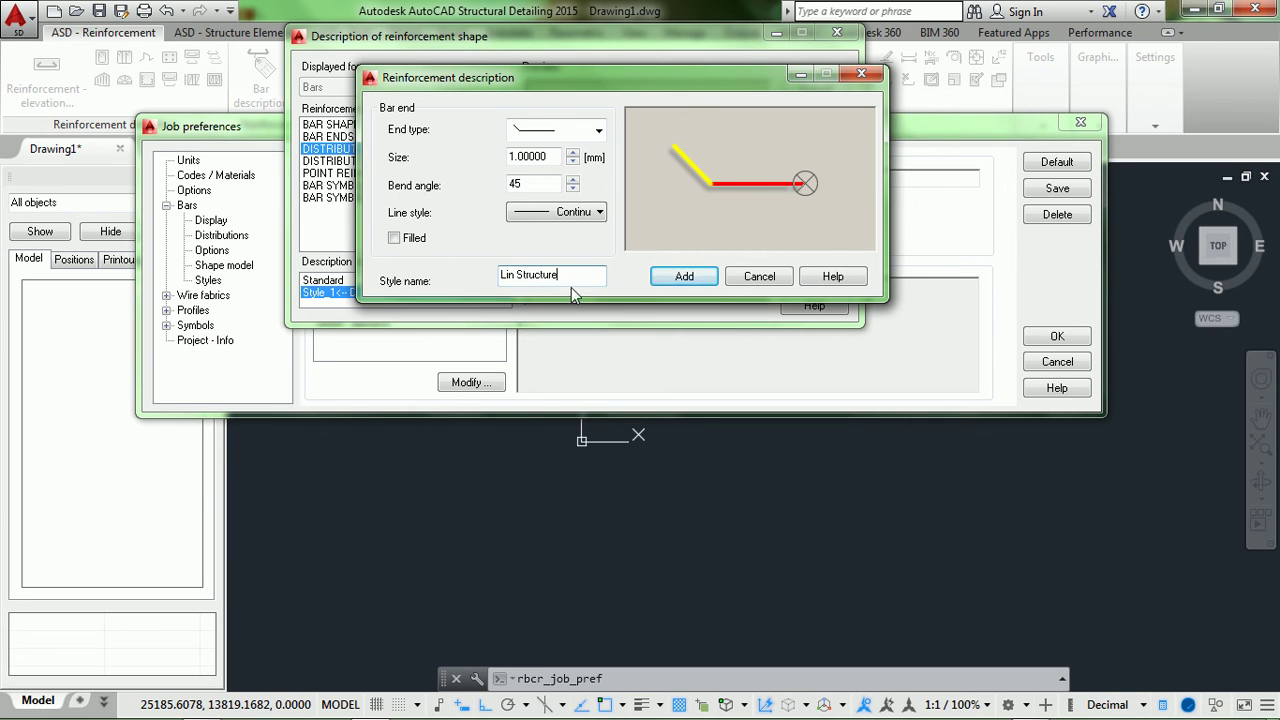
{"action": "left_click_drag", "start_coordinate": [676, 91], "coordinate": [603, 129]}
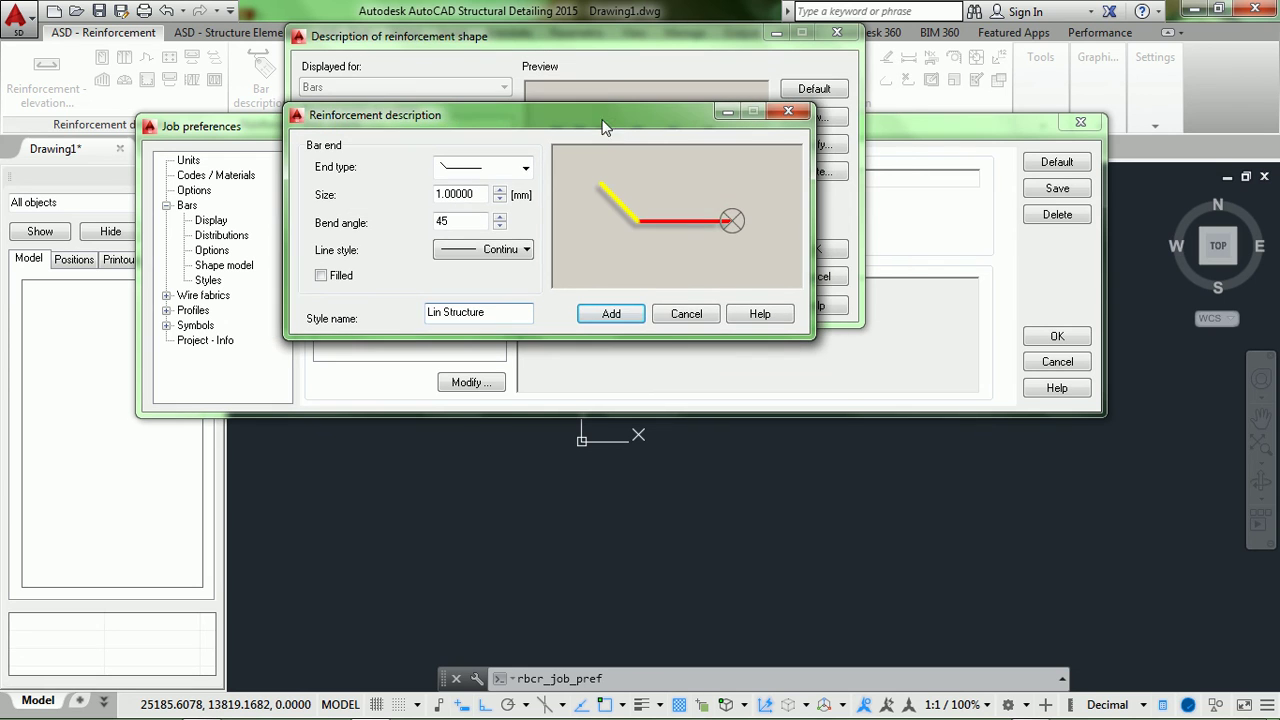
{"action": "left_click", "coordinate": [632, 316]}
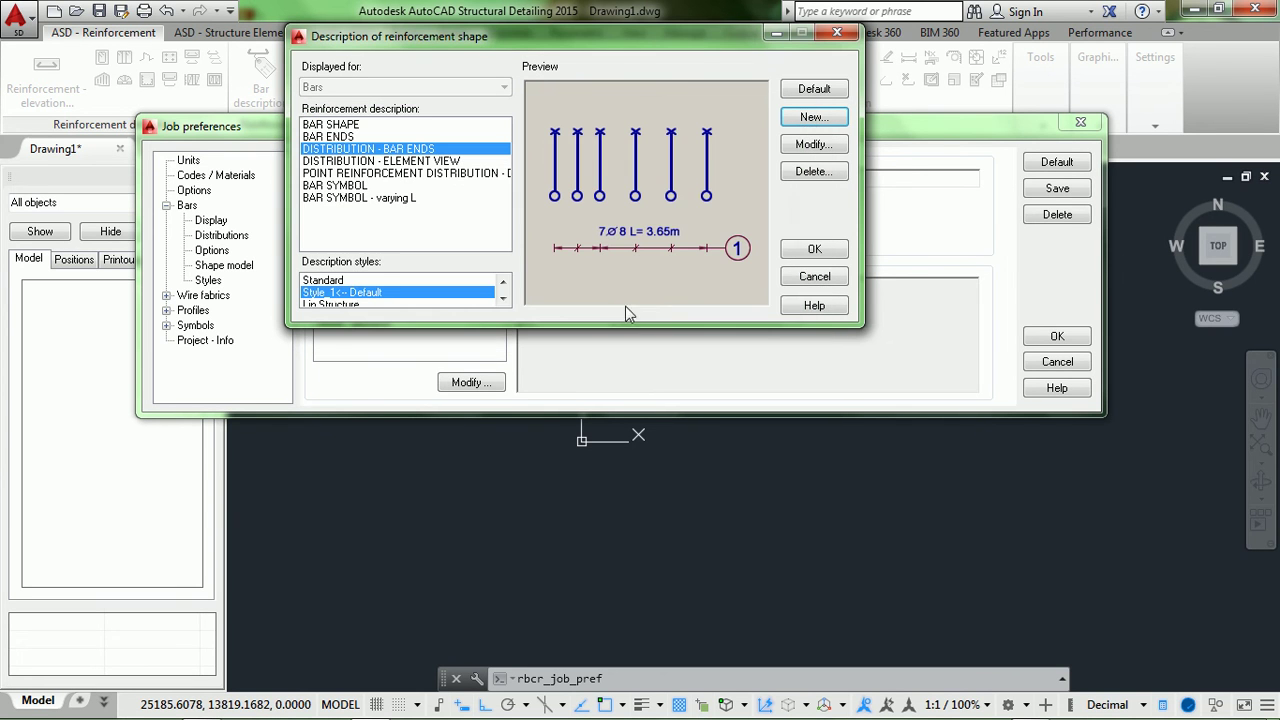
{"action": "left_click", "coordinate": [506, 296]}
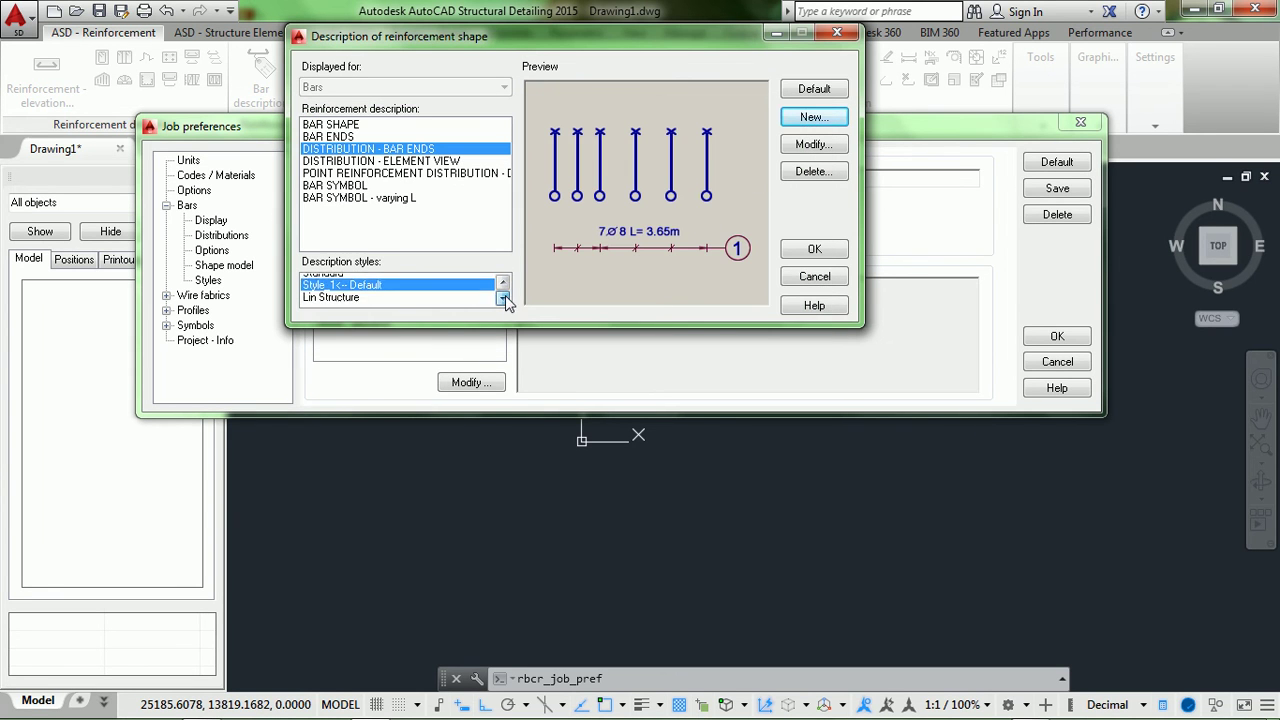
{"action": "left_click", "coordinate": [365, 289]}
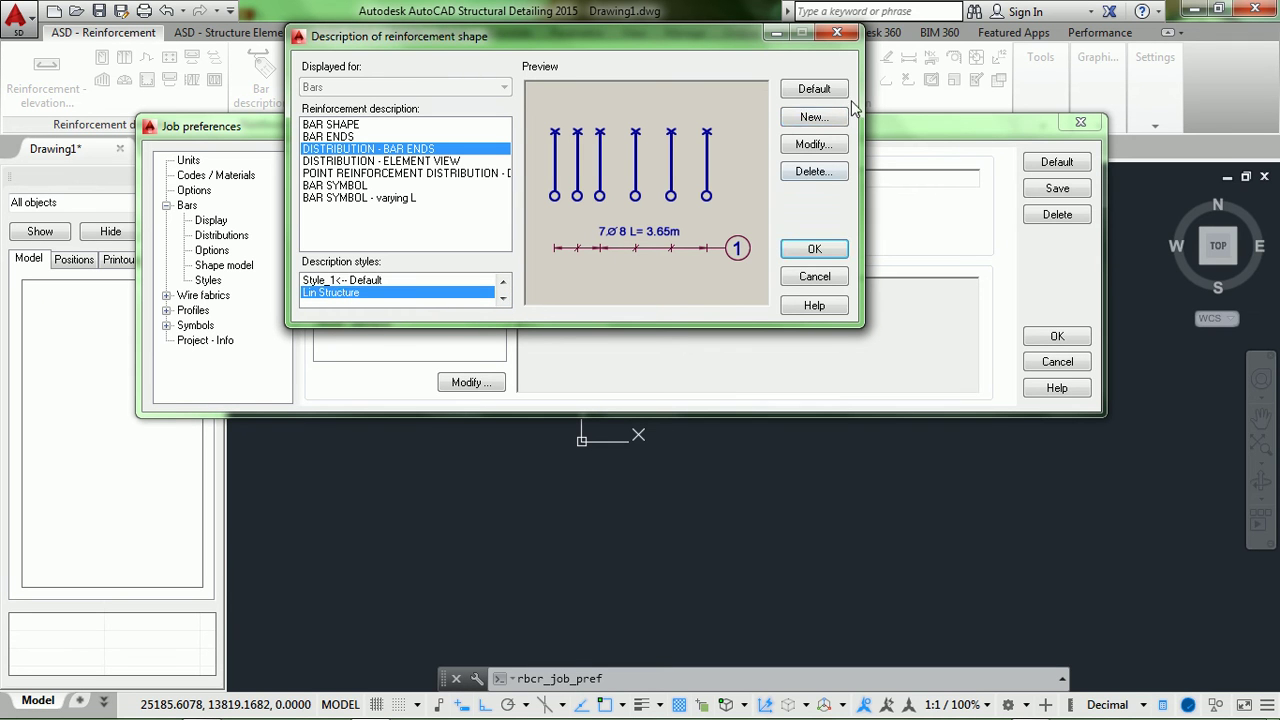
{"action": "left_click", "coordinate": [814, 249]}
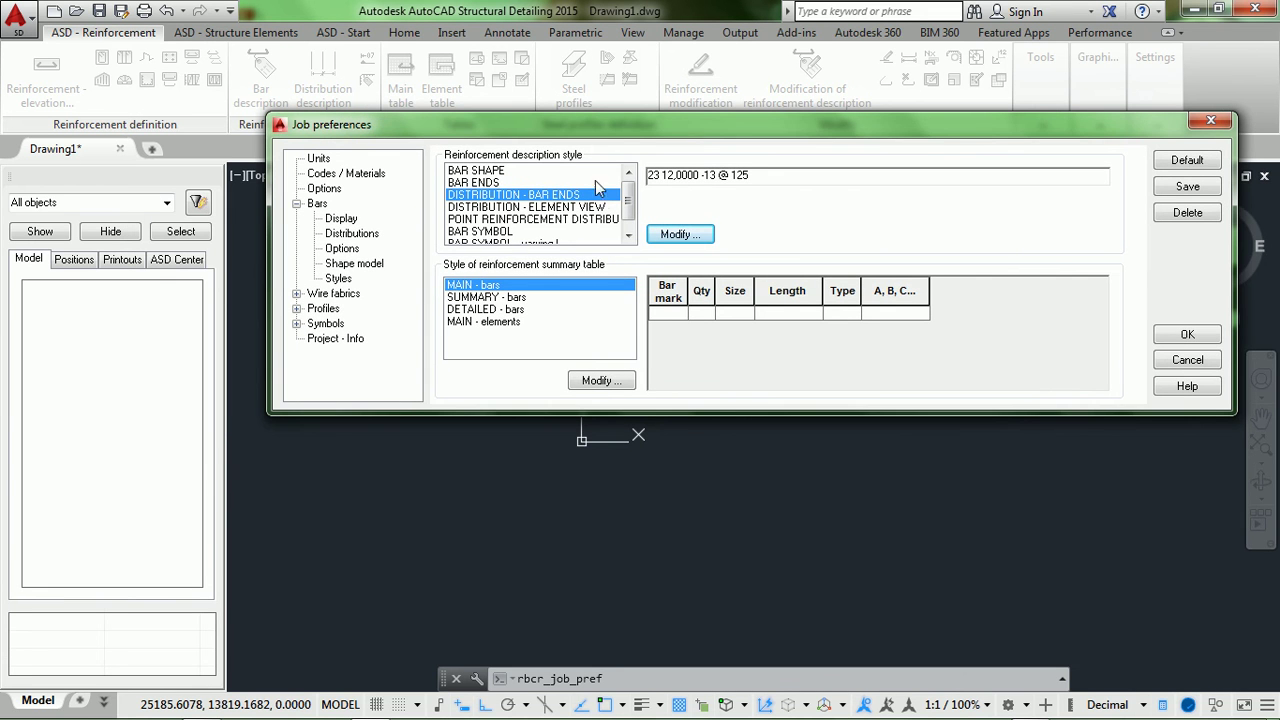
Open DISTRIBUTION - ELEMENT VIEW description styles and begin a new style.
{"action": "left_click_drag", "start_coordinate": [596, 125], "coordinate": [555, 133]}
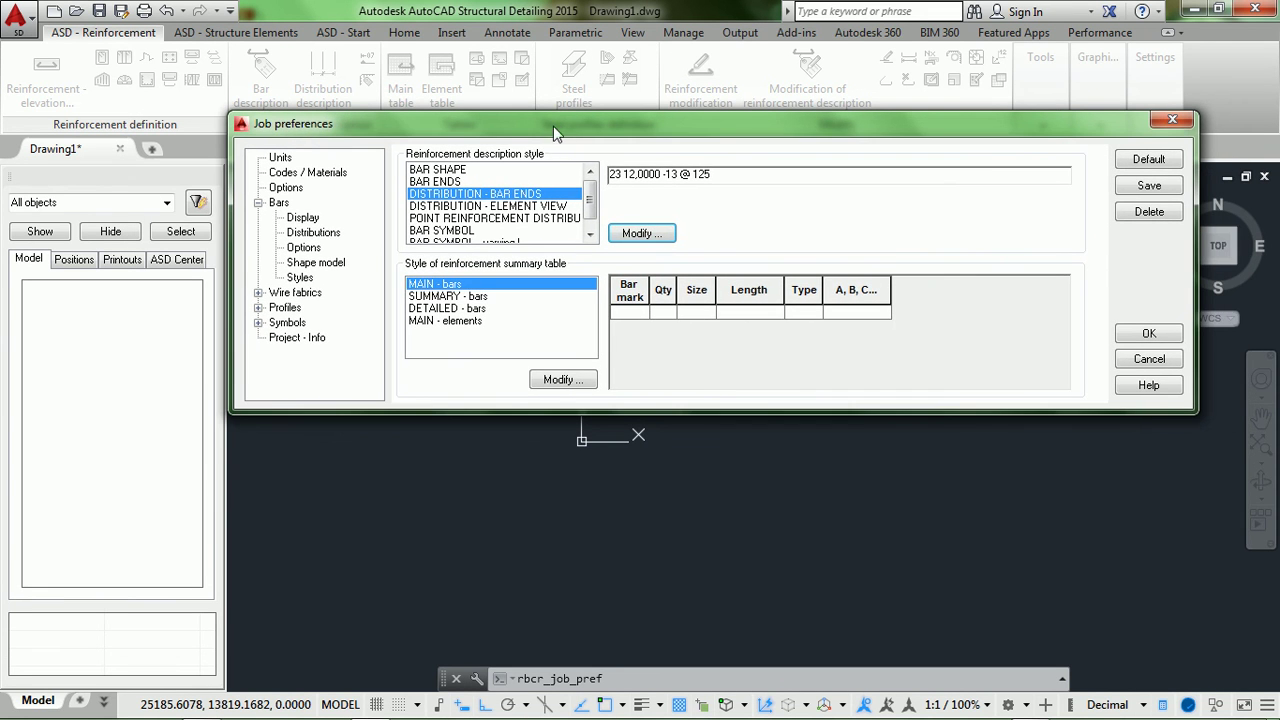
{"action": "left_click", "coordinate": [513, 206]}
{"action": "left_click_drag", "start_coordinate": [593, 113], "coordinate": [556, 96]}
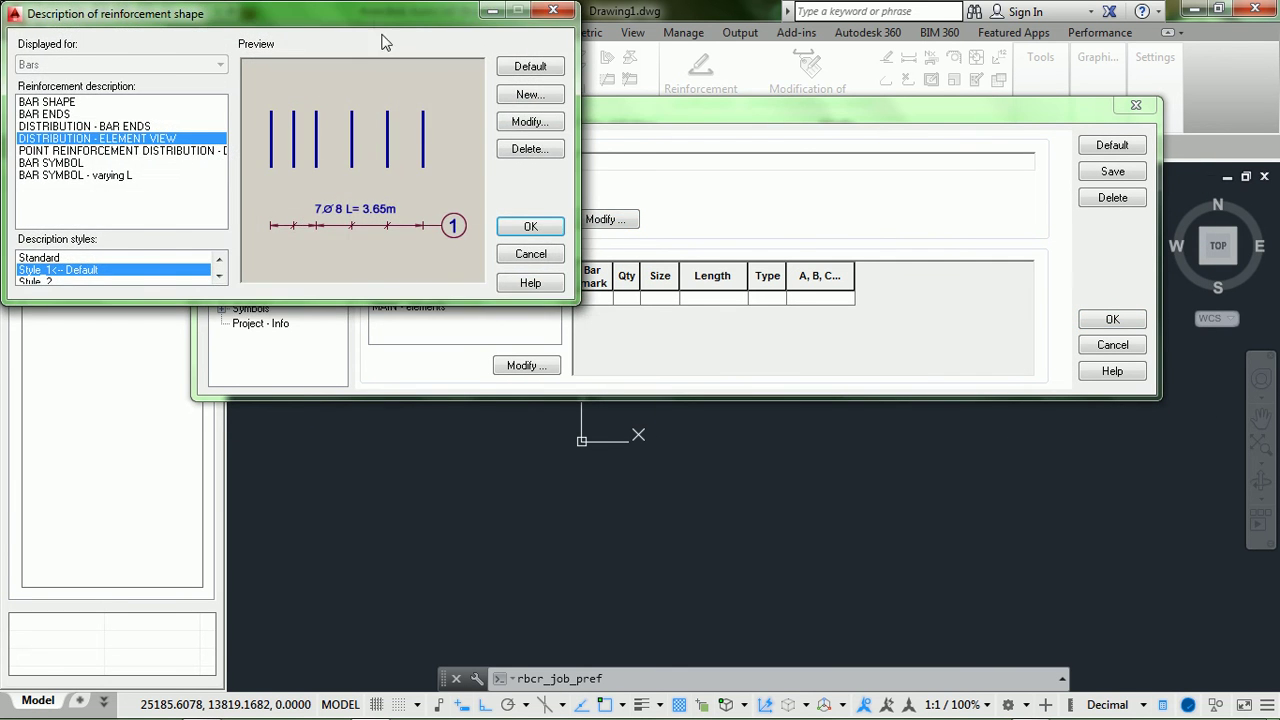
{"action": "left_click_drag", "start_coordinate": [358, 12], "coordinate": [641, 37]}
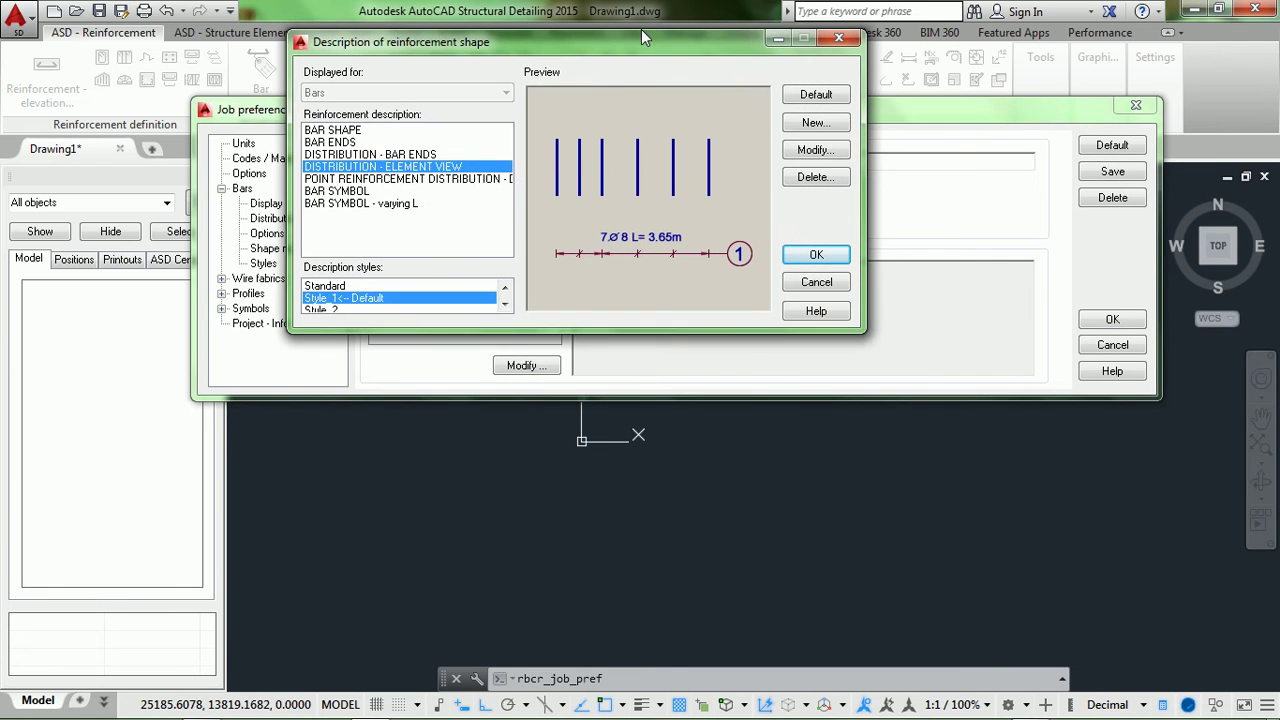
{"action": "left_click", "coordinate": [505, 304]}
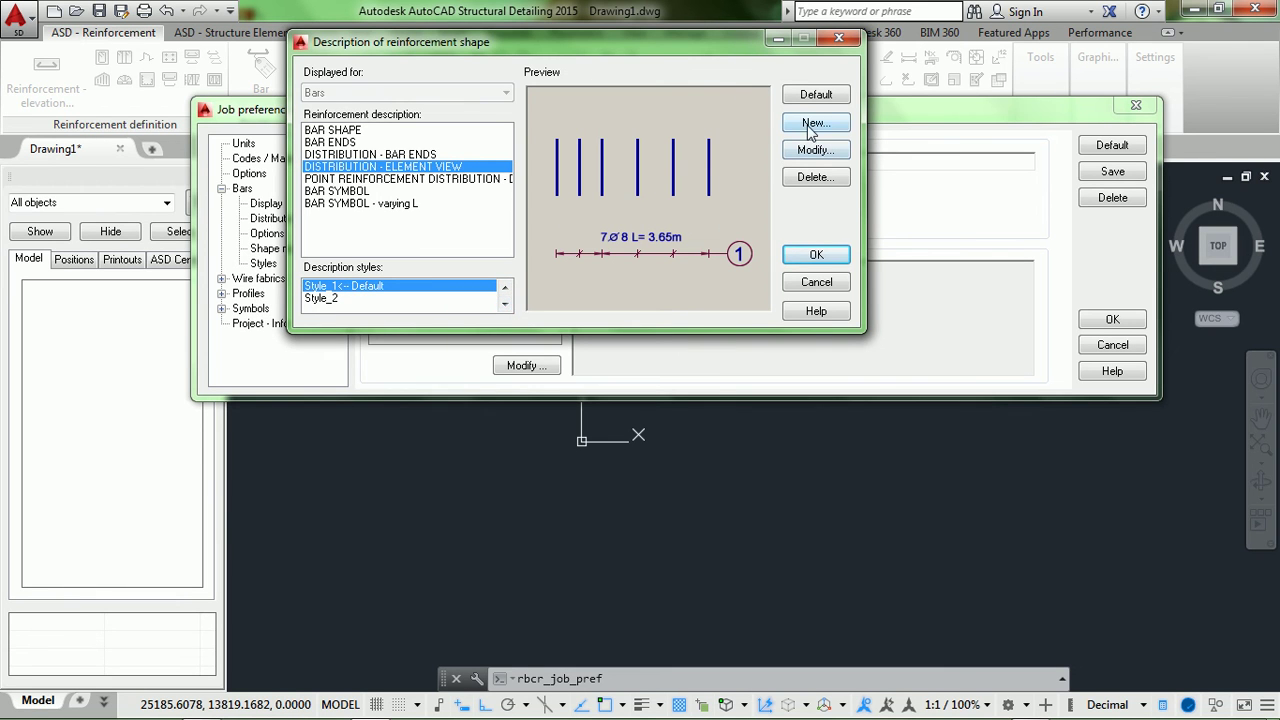
{"action": "left_click", "coordinate": [815, 124]}
{"action": "left_click_drag", "start_coordinate": [463, 21], "coordinate": [773, 34]}
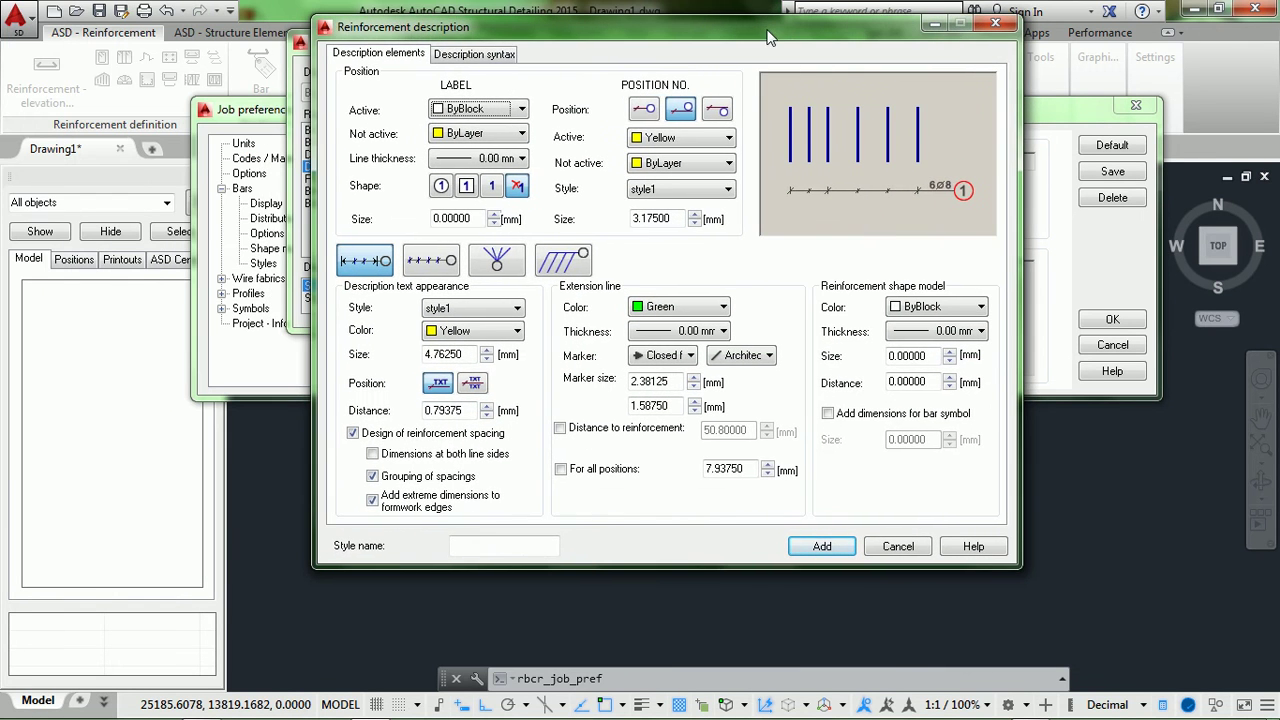
{"action": "left_click_drag", "start_coordinate": [690, 34], "coordinate": [664, 34]}
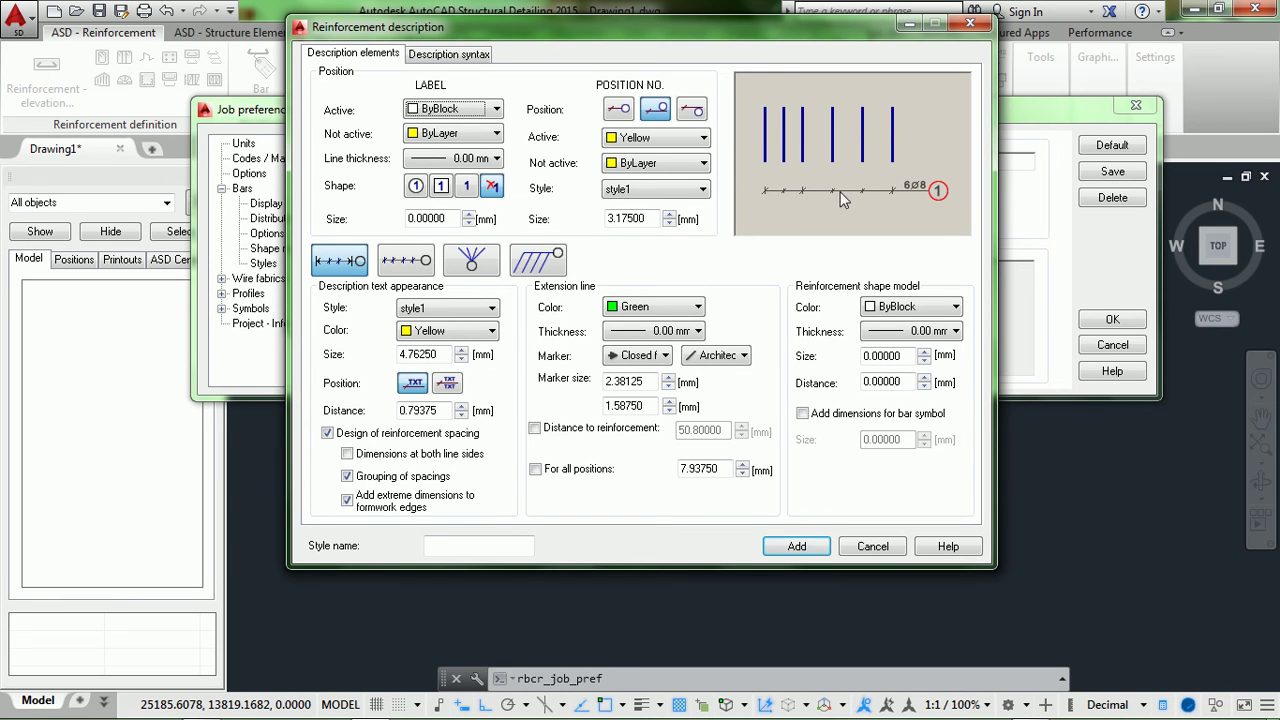
{"action": "mouse_move", "coordinate": [535, 28]}
{"action": "left_mouse_down"}
{"action": "mouse_move", "coordinate": [576, 33]}
{"action": "mouse_move", "coordinate": [539, 44]}
{"action": "left_mouse_up"}
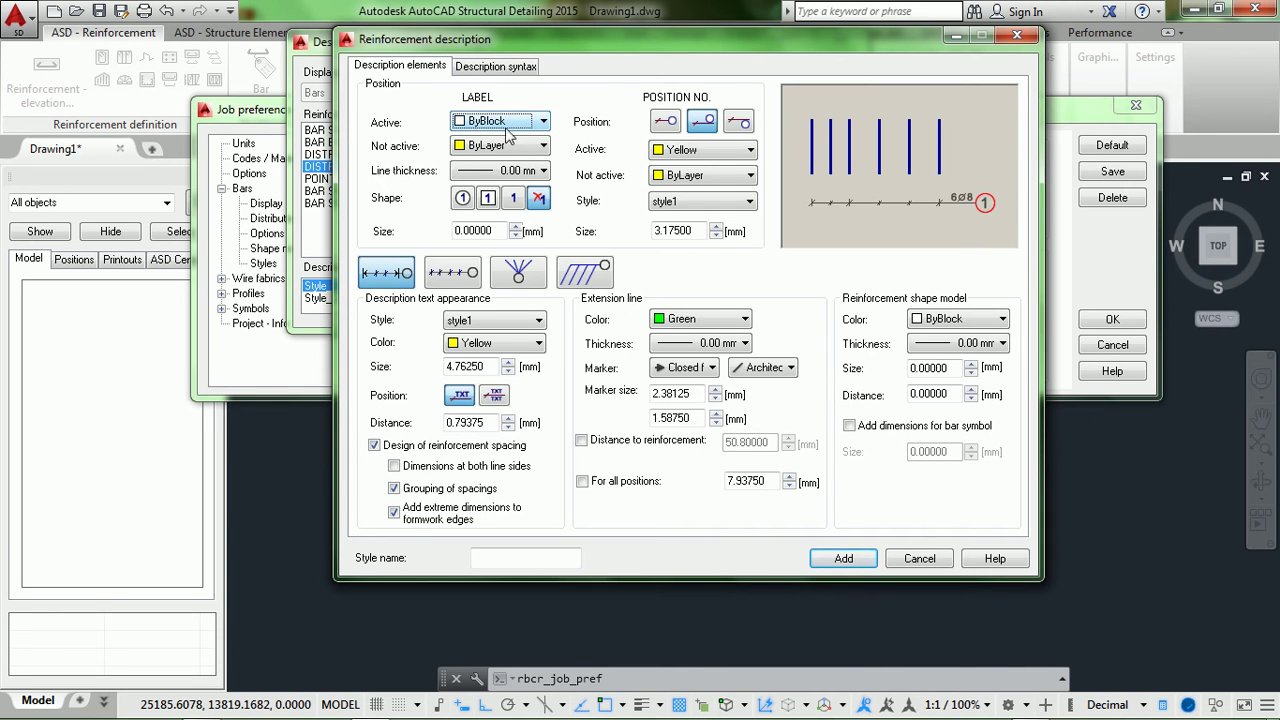
Make the label White active, Red inactive, 0.09 mm thick, circular, size 4.
{"action": "left_click", "coordinate": [512, 126]}
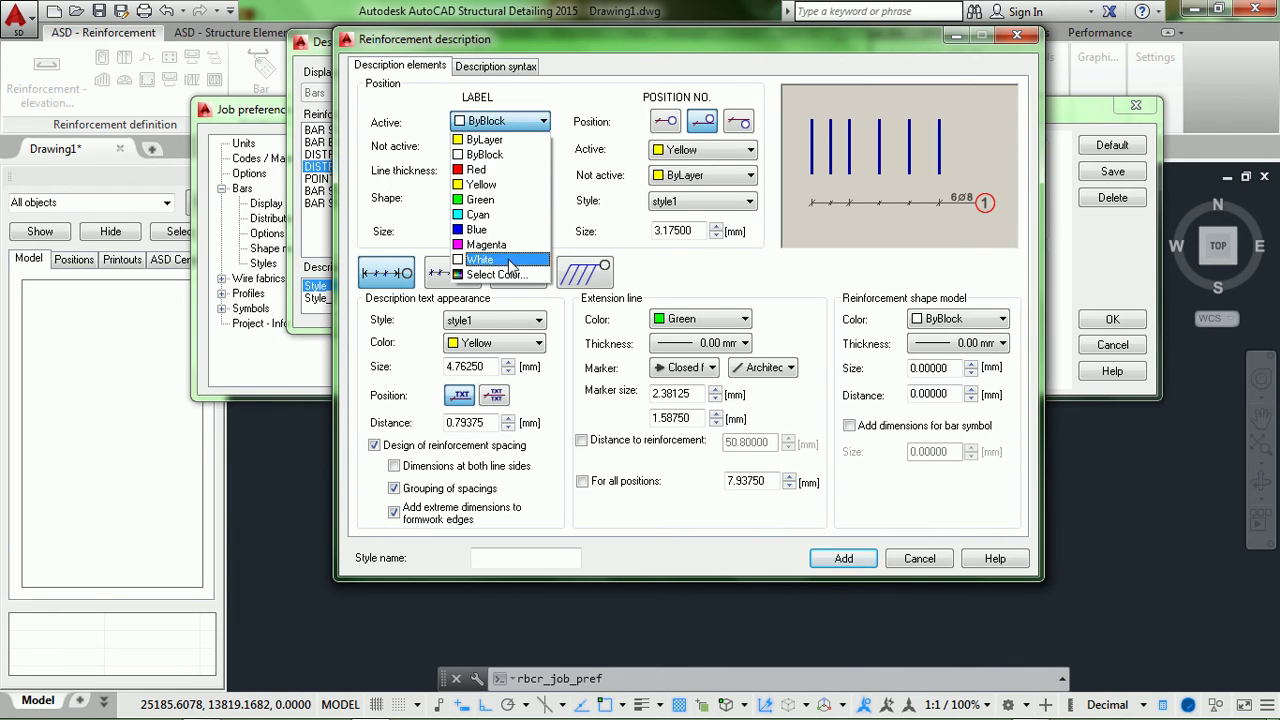
{"action": "left_click", "coordinate": [512, 259]}
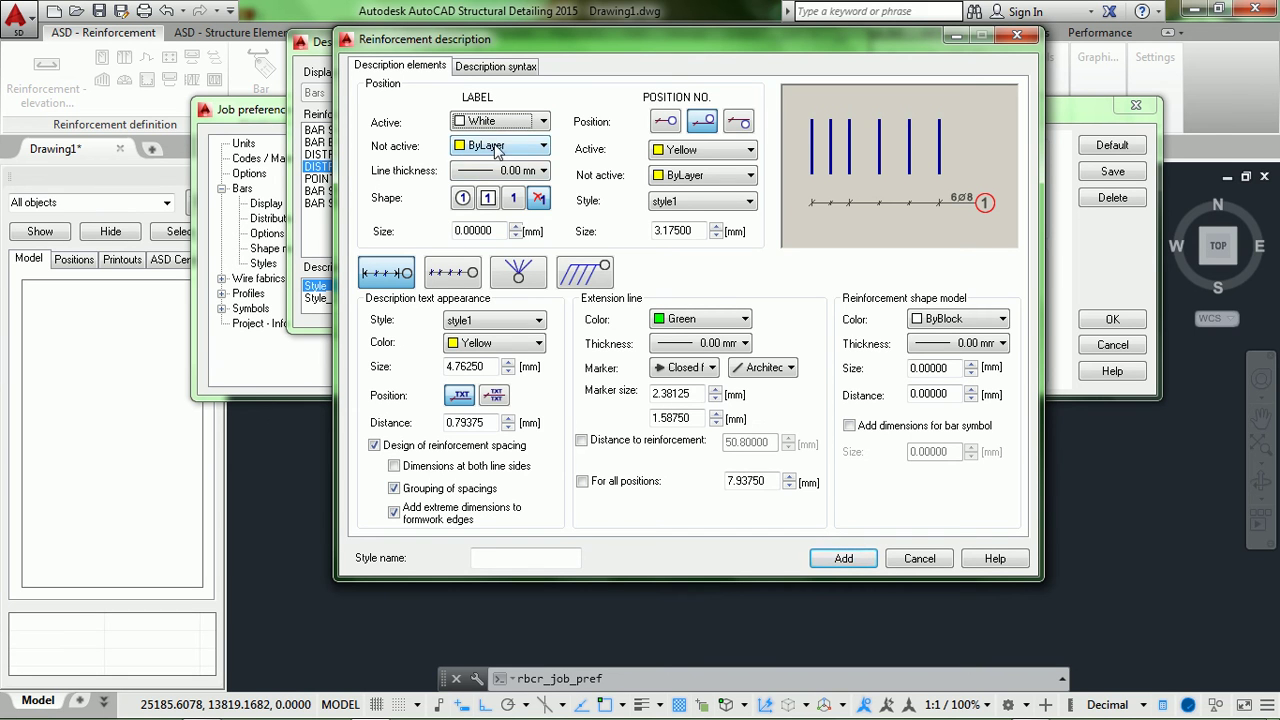
{"action": "left_click", "coordinate": [497, 148]}
{"action": "left_click", "coordinate": [490, 194]}
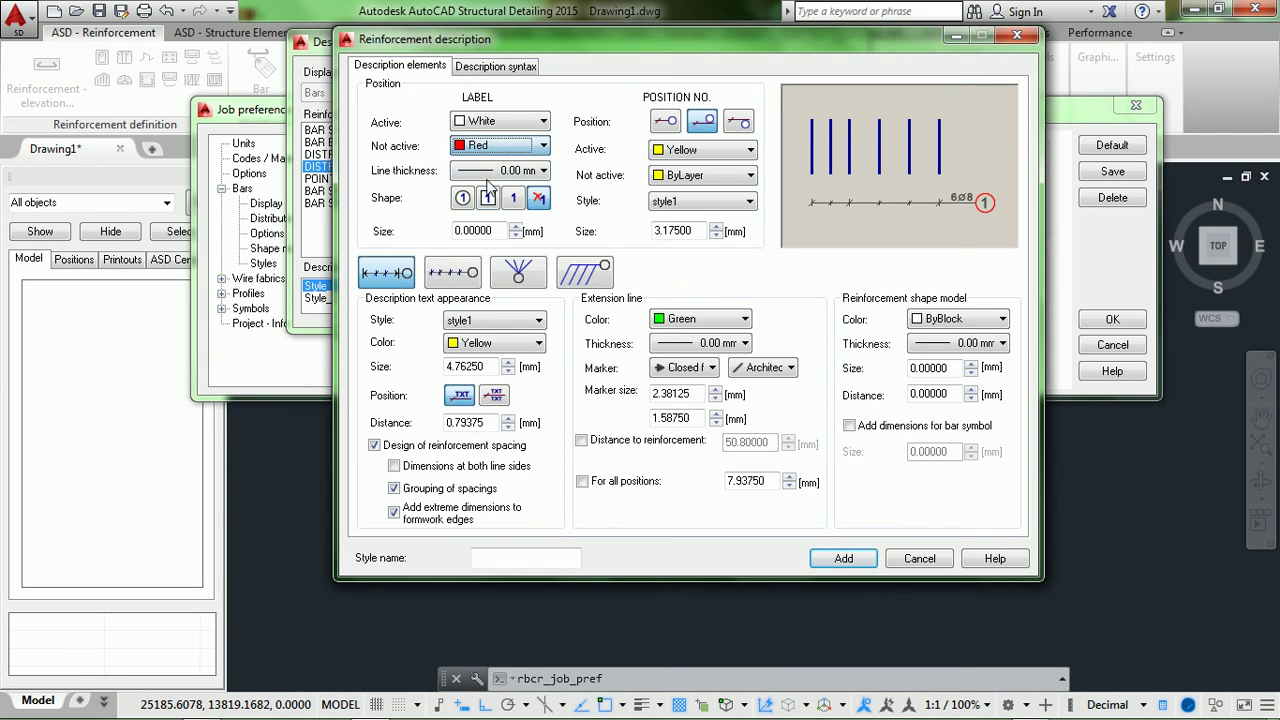
{"action": "left_click", "coordinate": [491, 176]}
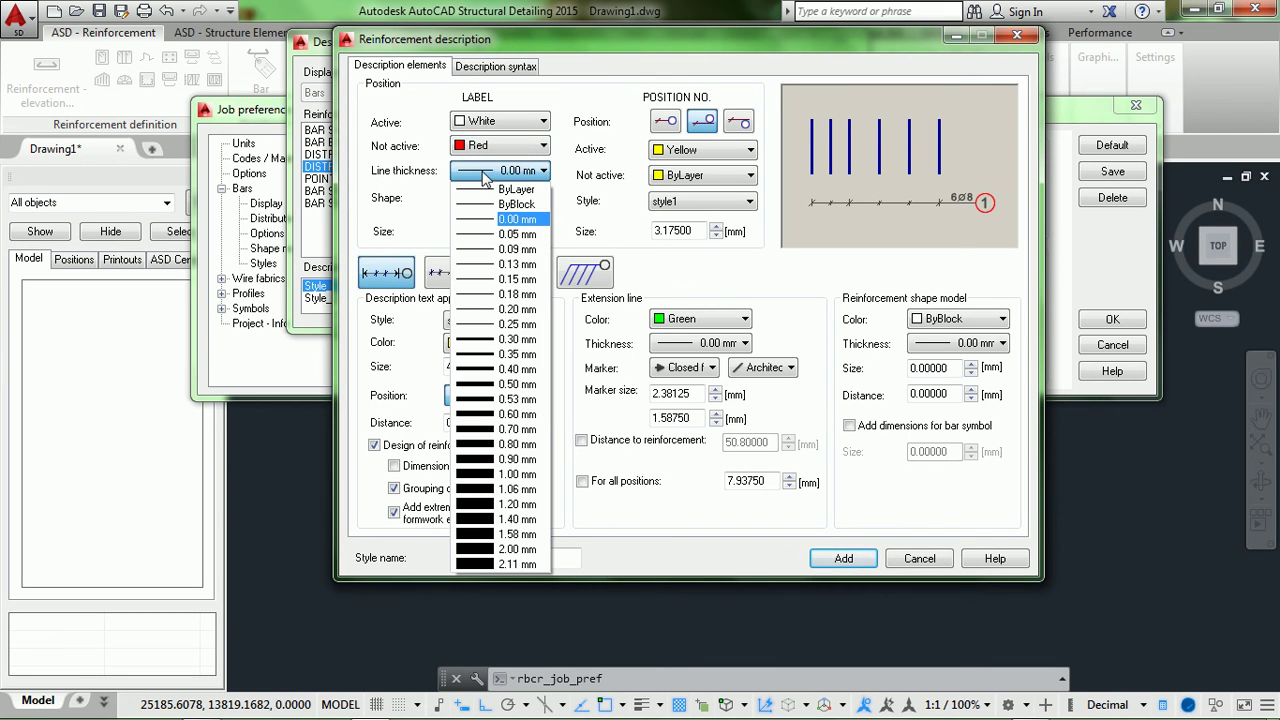
{"action": "left_click", "coordinate": [510, 249]}
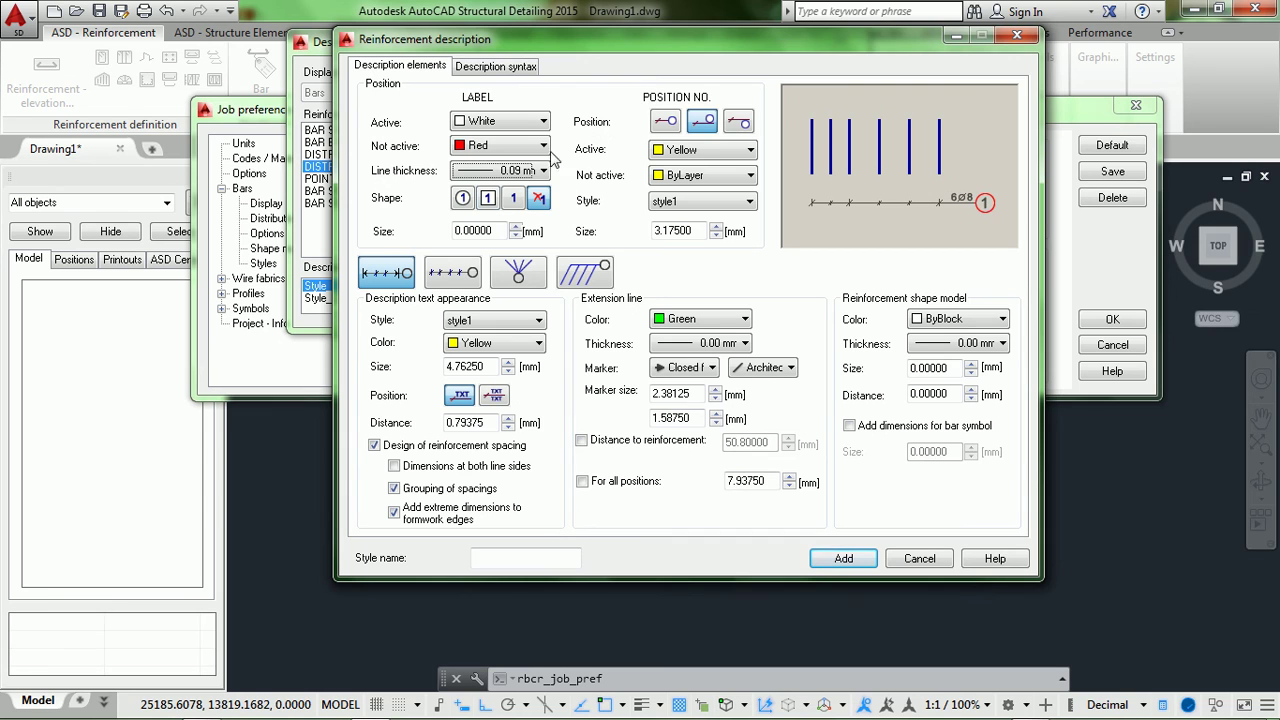
{"action": "left_click", "coordinate": [470, 199]}
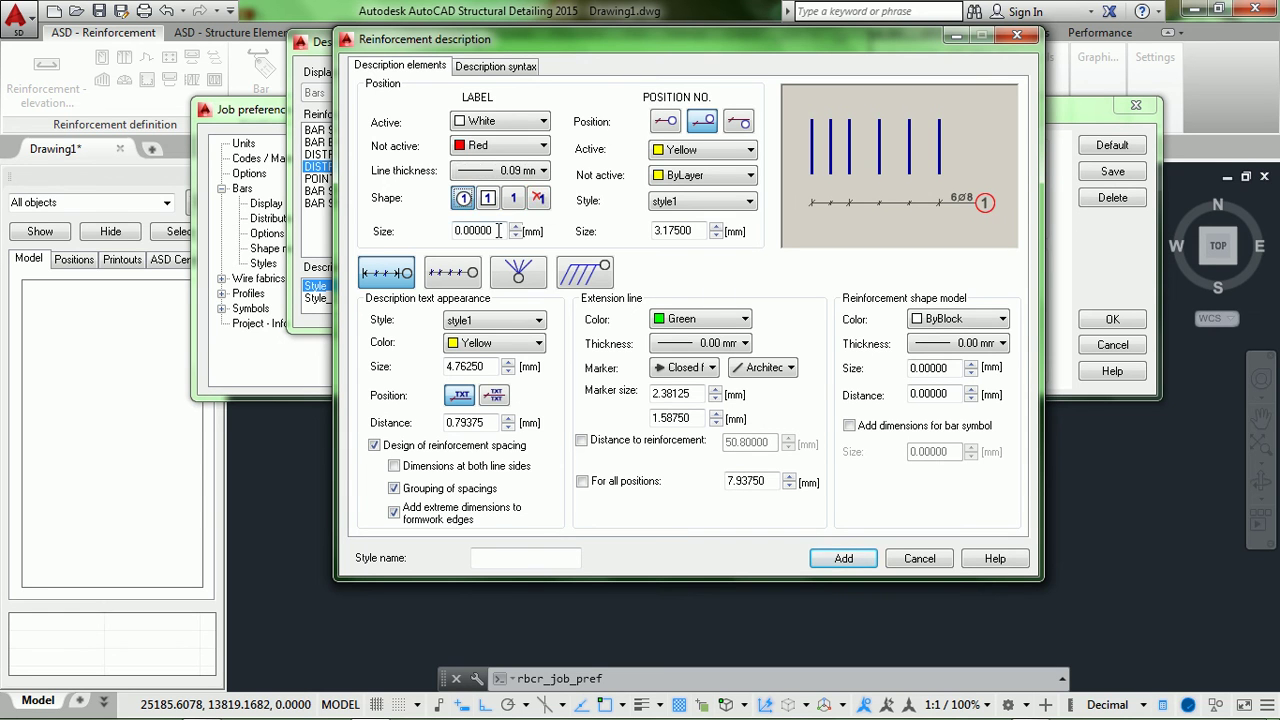
{"action": "left_click_drag", "start_coordinate": [498, 230], "coordinate": [442, 232]}
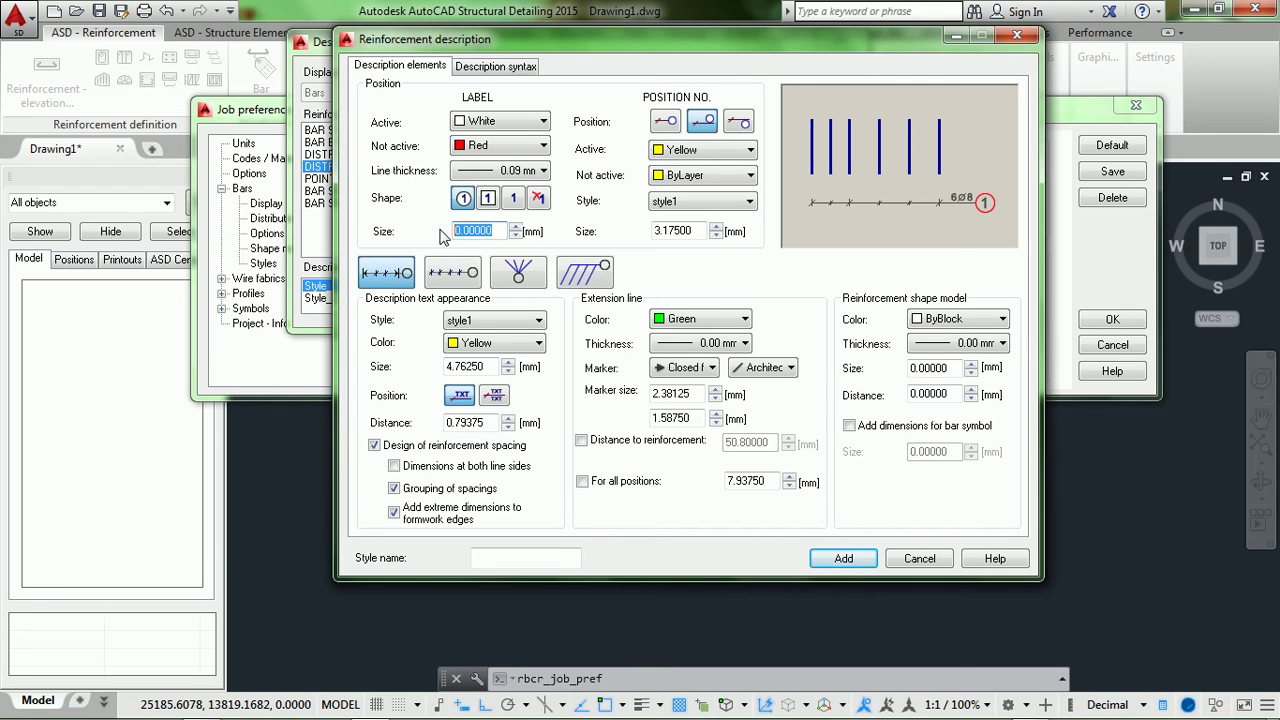
{"action": "type", "text": "4"}
{"action": "left_click", "coordinate": [389, 281]}
Review the second and third description types, then return to the first.
{"action": "left_click", "coordinate": [454, 276]}
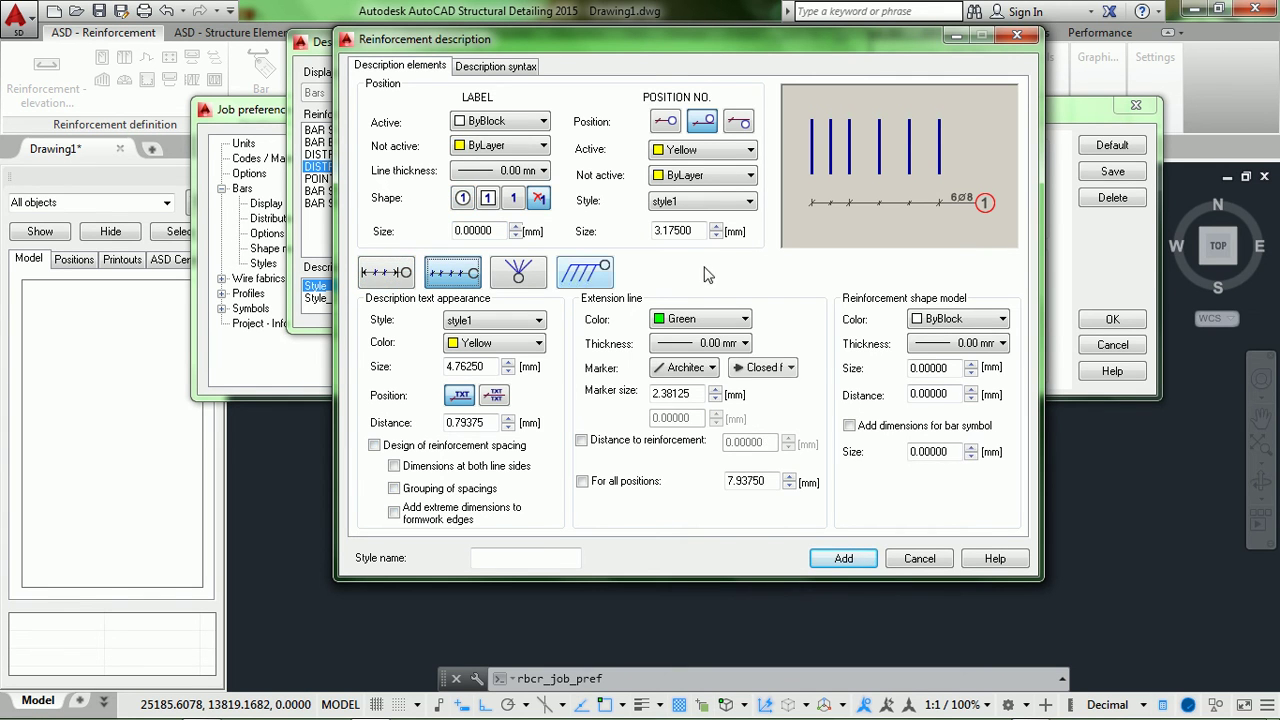
{"action": "left_click", "coordinate": [529, 278]}
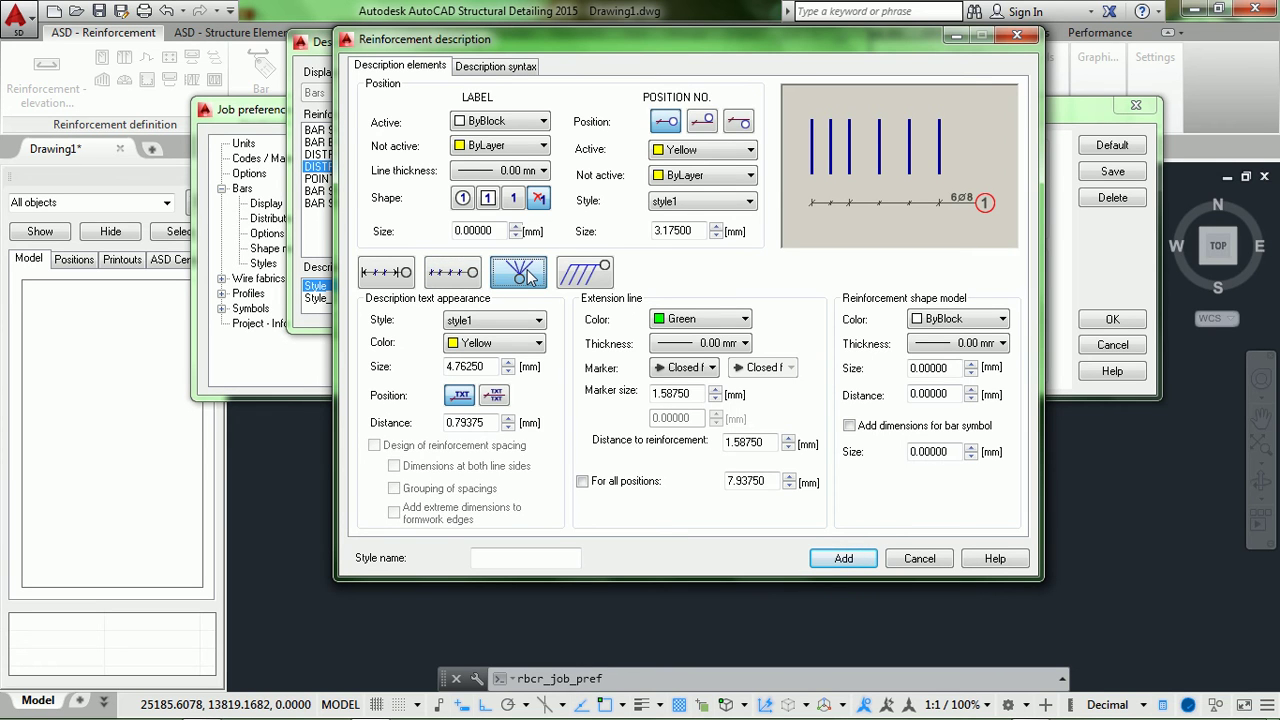
{"action": "left_click", "coordinate": [466, 276]}
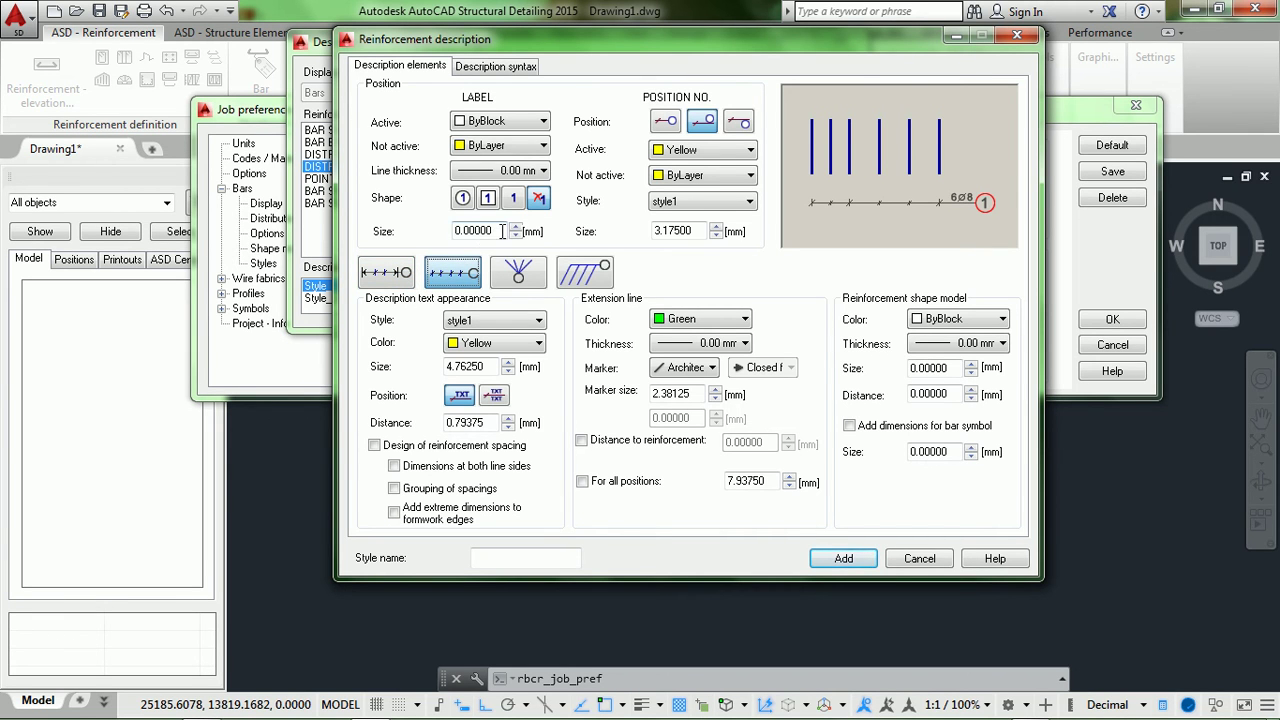
{"action": "left_click", "coordinate": [393, 279]}
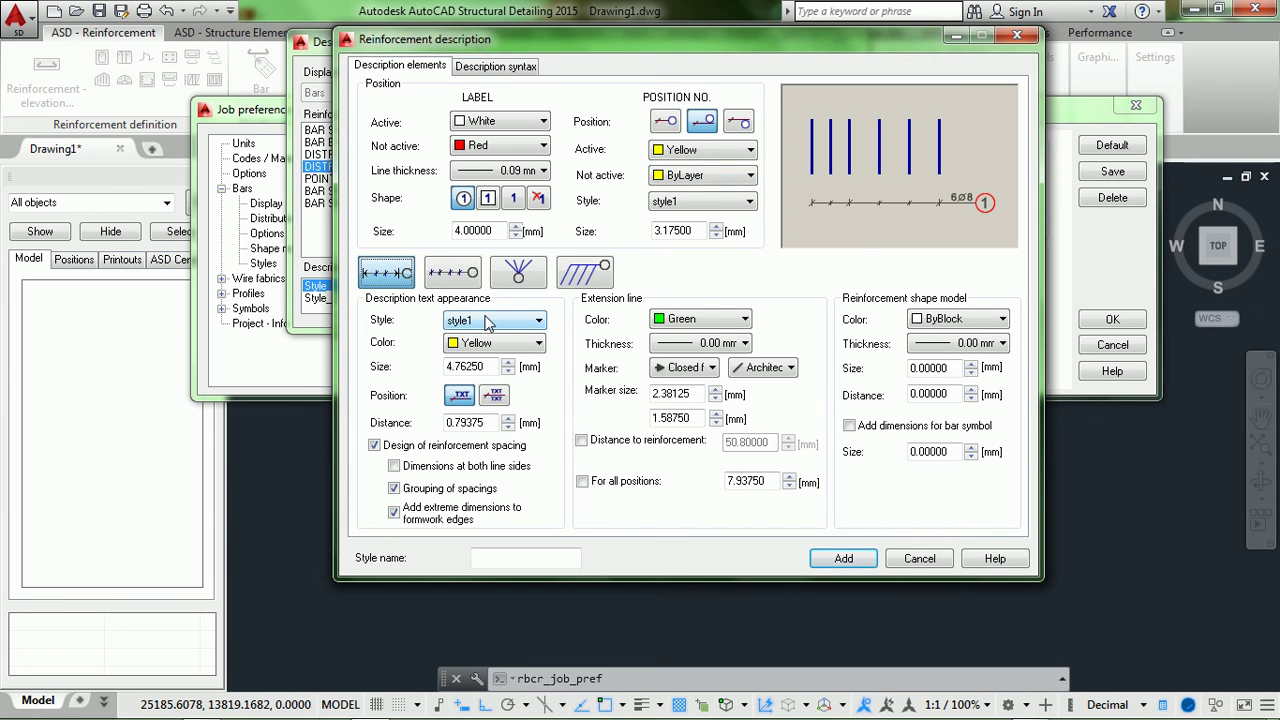
Set description text to Dotum0, White, size 2, distance 1, with dimensions on both line sides.
{"action": "left_click", "coordinate": [487, 320]}
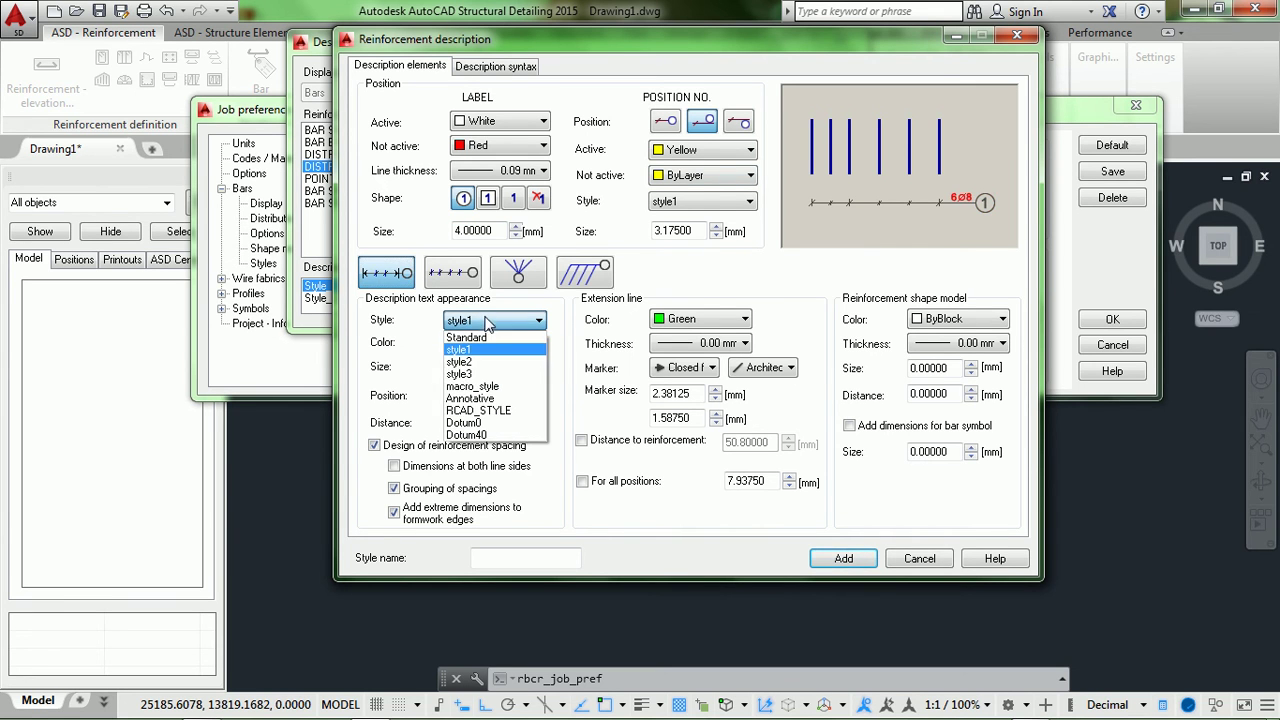
{"action": "left_click", "coordinate": [478, 423]}
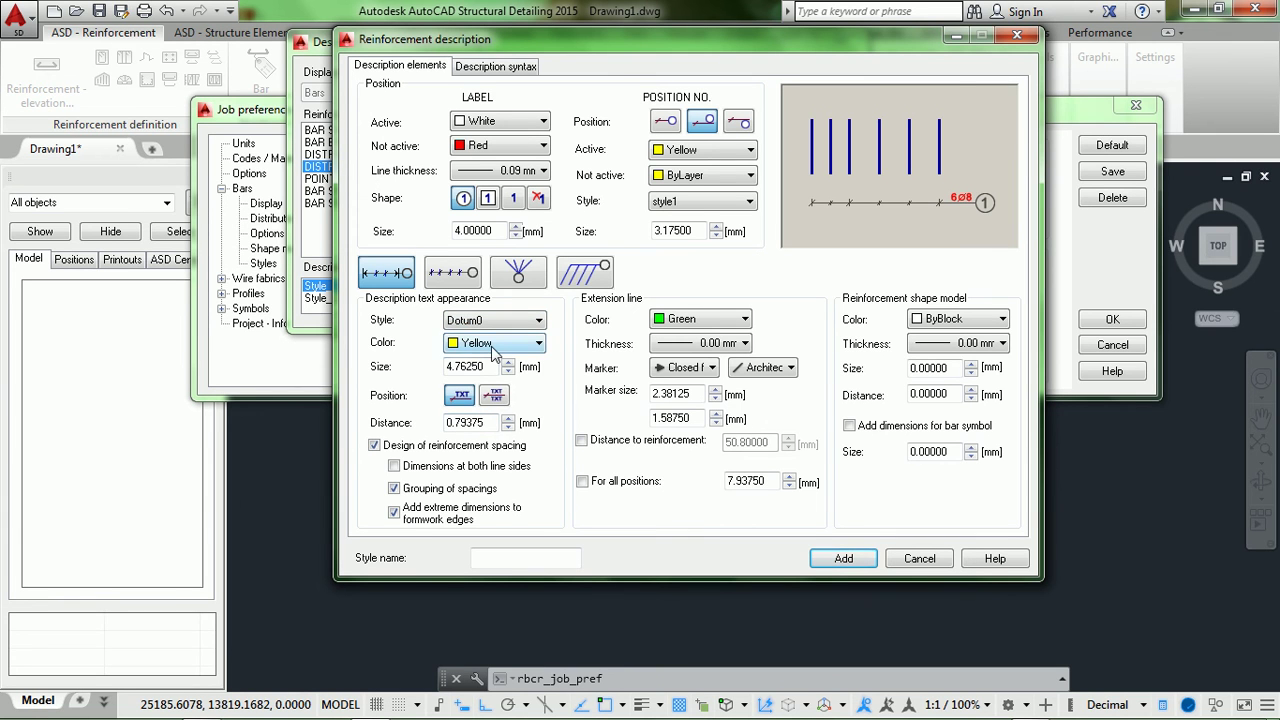
{"action": "left_click", "coordinate": [492, 343]}
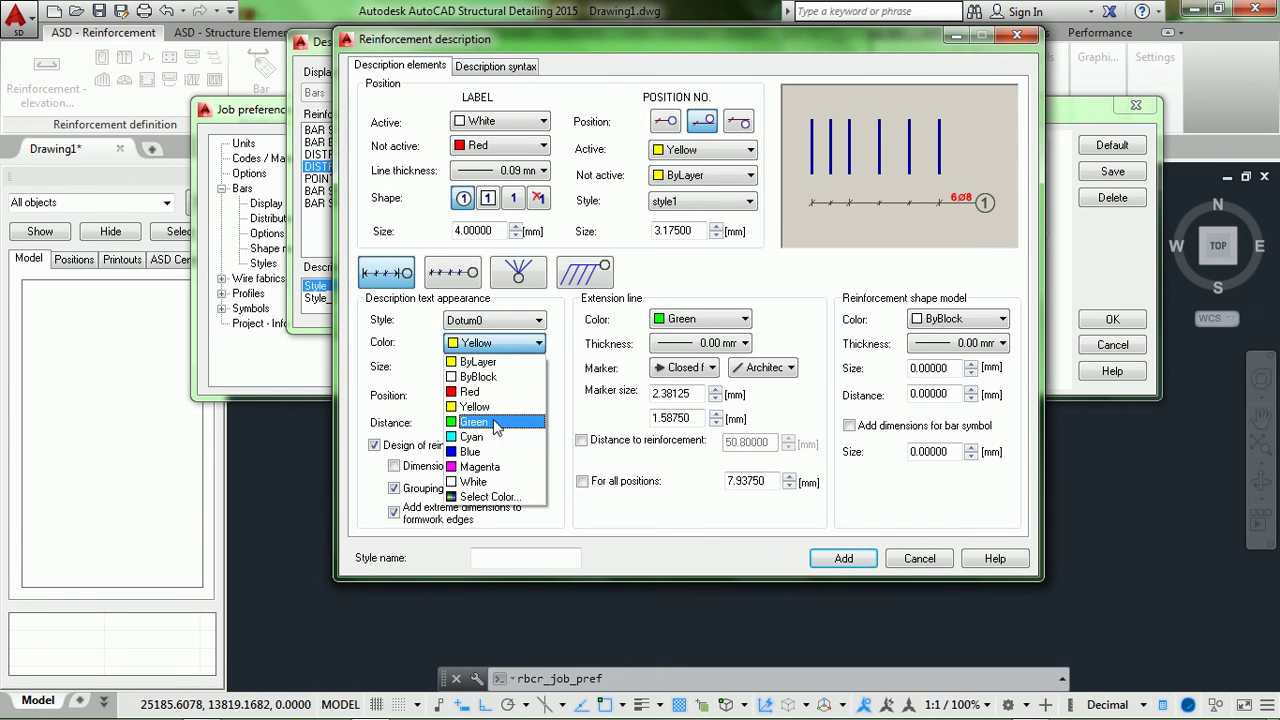
{"action": "left_click", "coordinate": [490, 488]}
{"action": "left_click_drag", "start_coordinate": [492, 366], "coordinate": [374, 371]}
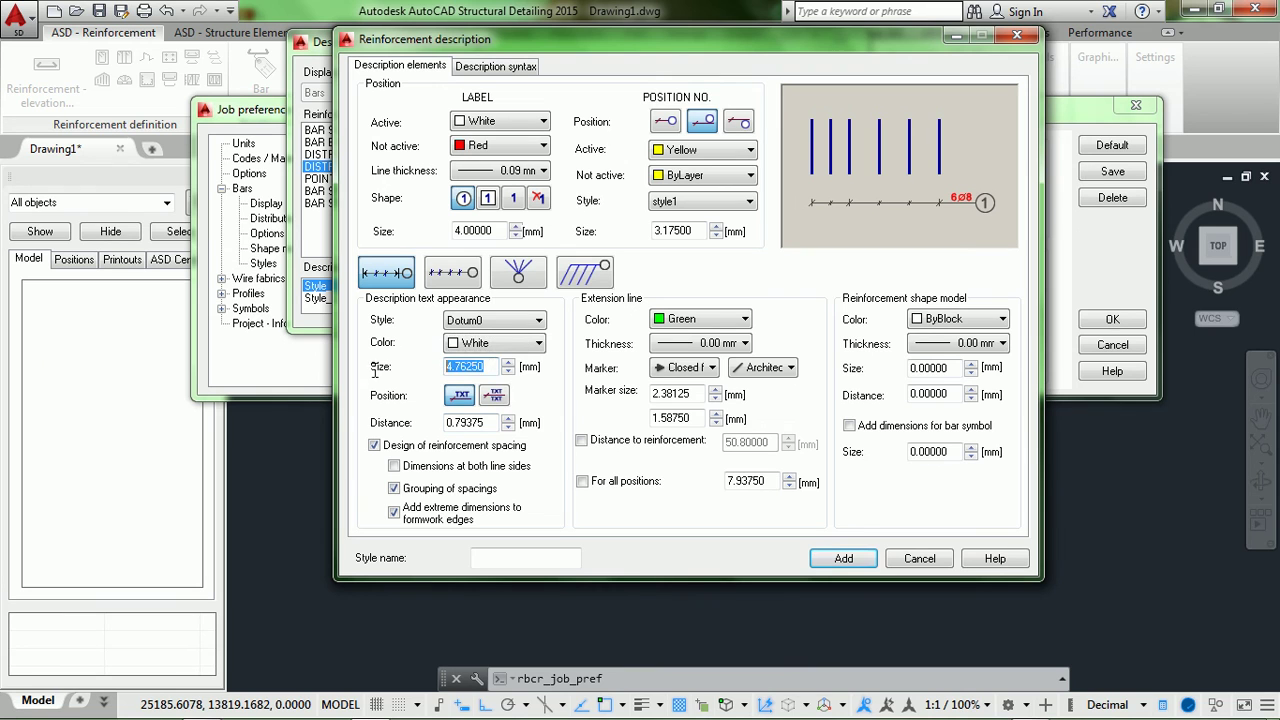
{"action": "type", "text": "2"}
{"action": "left_click", "coordinate": [460, 395]}
{"action": "left_click_drag", "start_coordinate": [492, 423], "coordinate": [435, 422]}
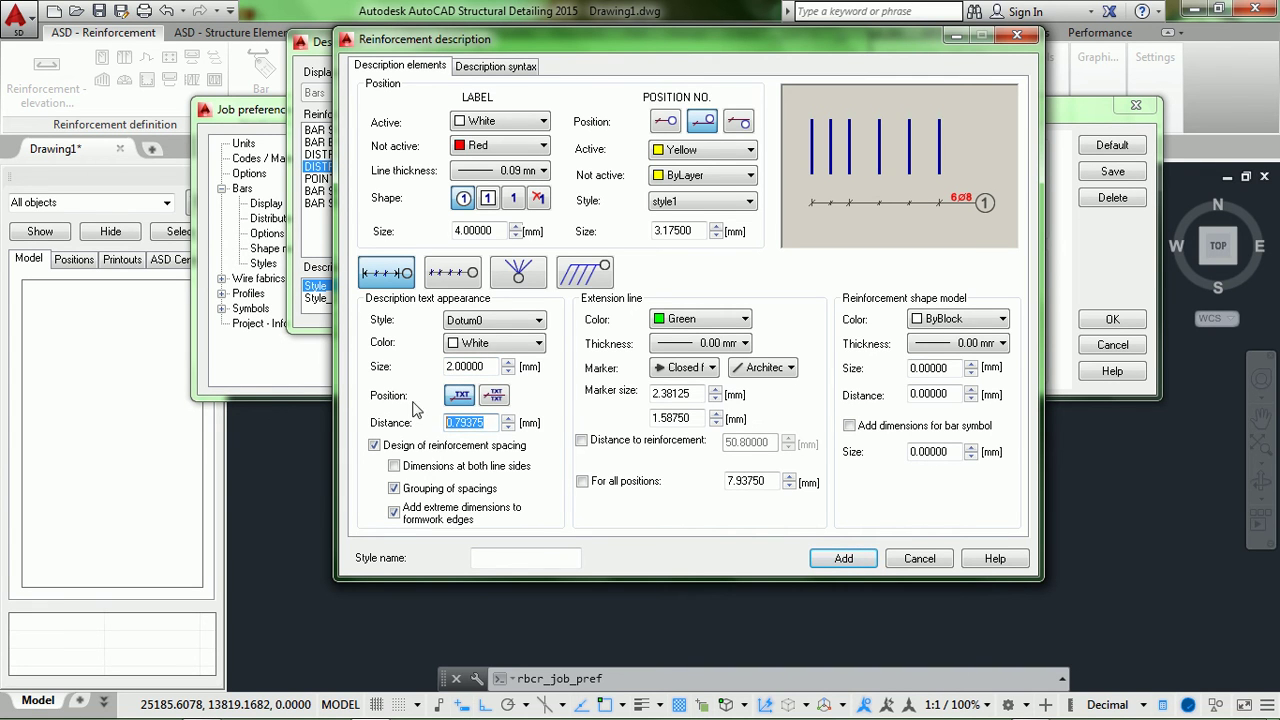
{"action": "type", "text": "1"}
{"action": "left_click", "coordinate": [395, 468]}
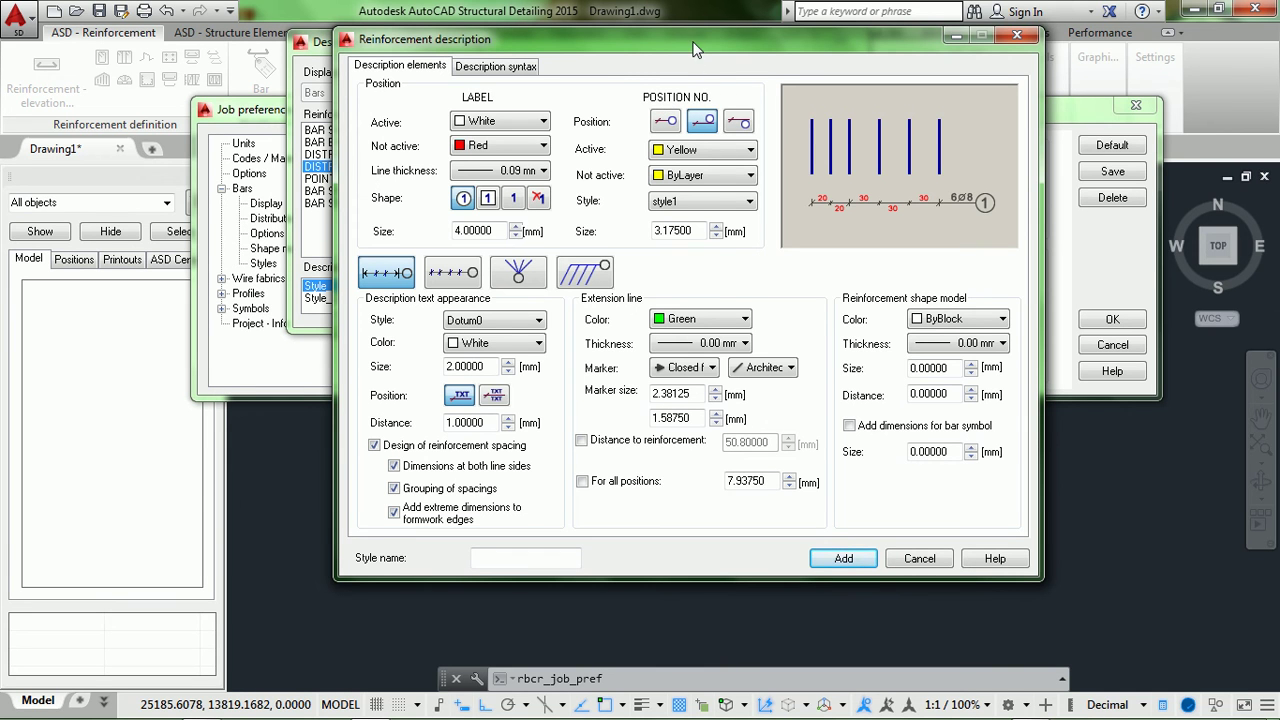
{"action": "left_click_drag", "start_coordinate": [697, 42], "coordinate": [667, 41]}
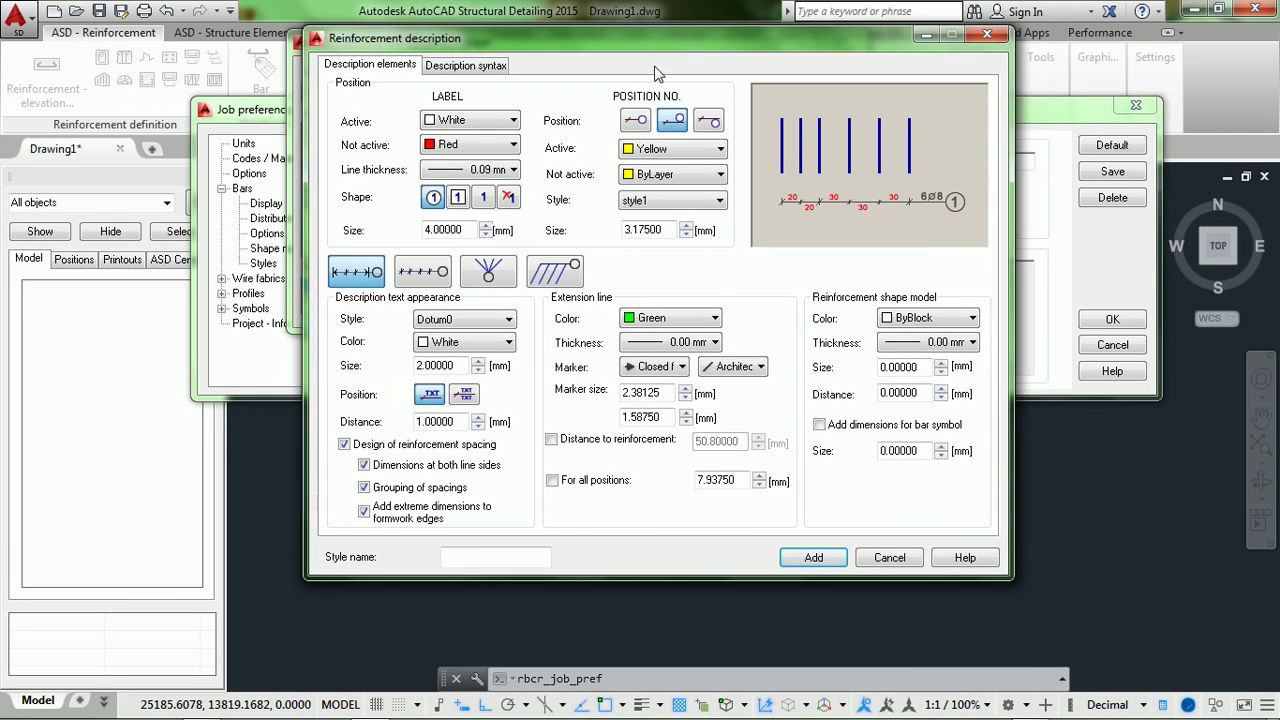
Set the first position option, White active, Red inactive, Dotum0 text at size 2.
{"action": "left_click", "coordinate": [636, 121]}
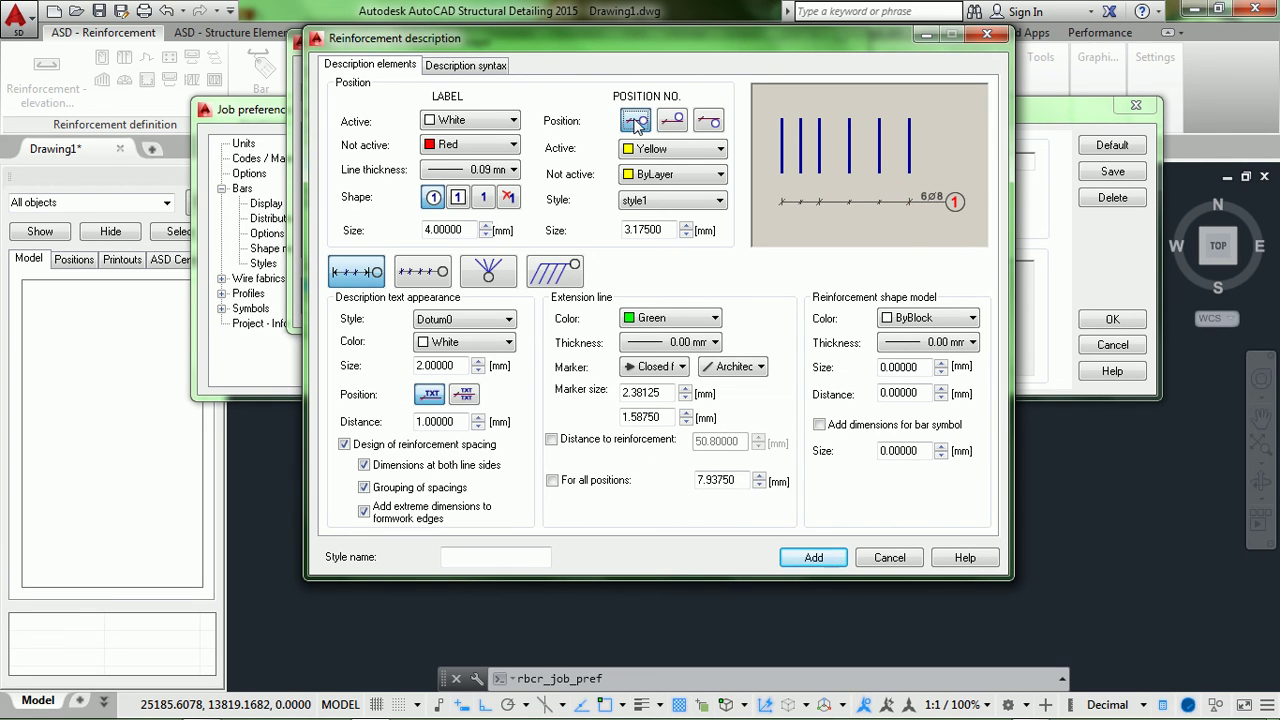
{"action": "left_click", "coordinate": [670, 150]}
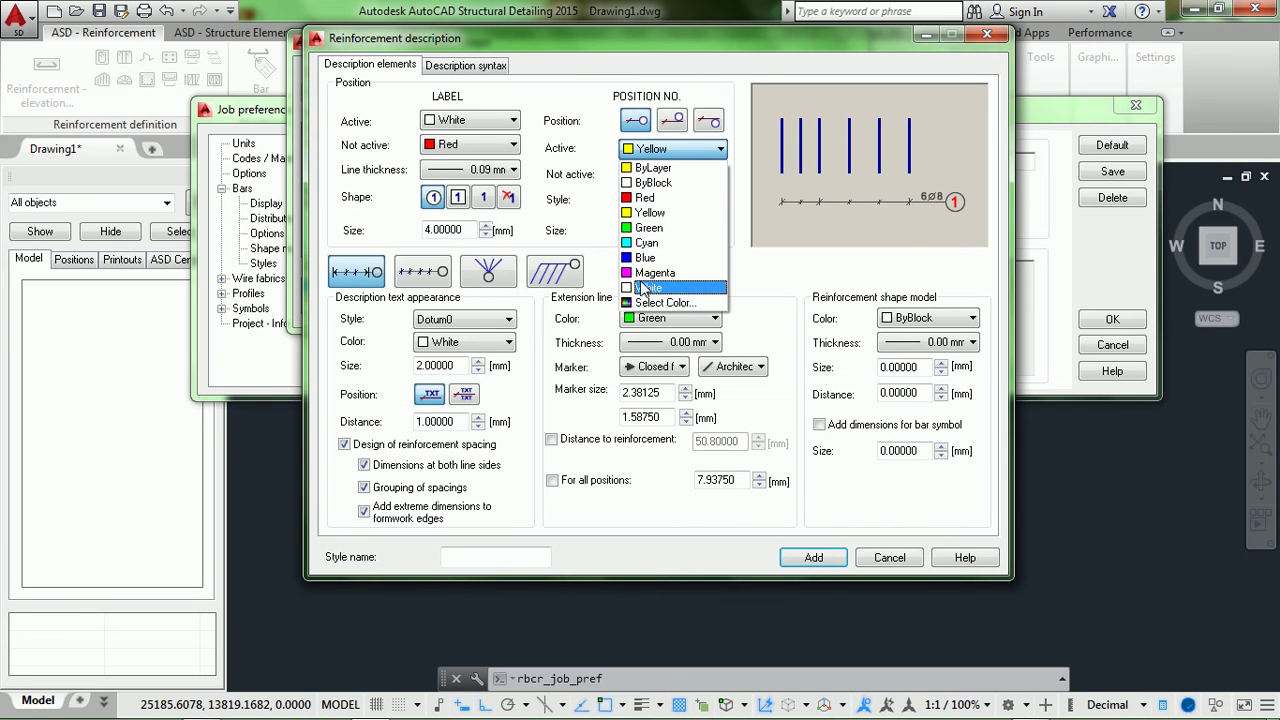
{"action": "left_click", "coordinate": [645, 288]}
{"action": "left_click", "coordinate": [645, 177]}
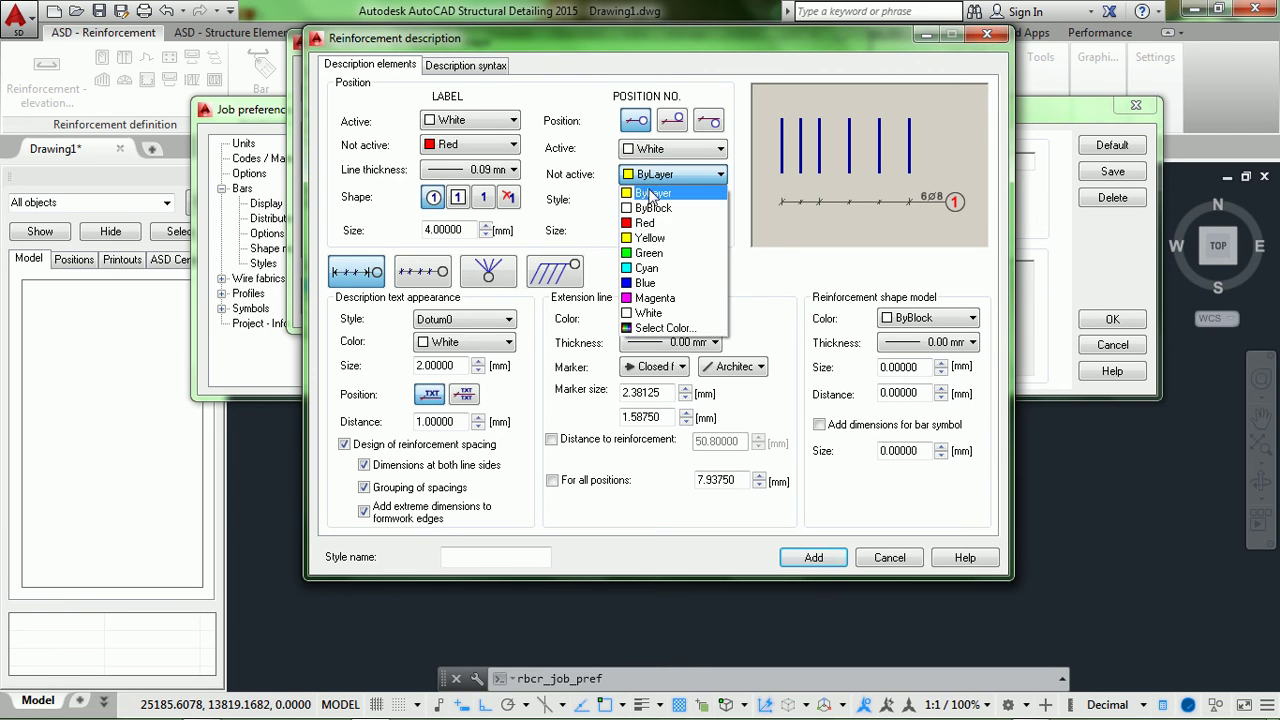
{"action": "left_click", "coordinate": [657, 224]}
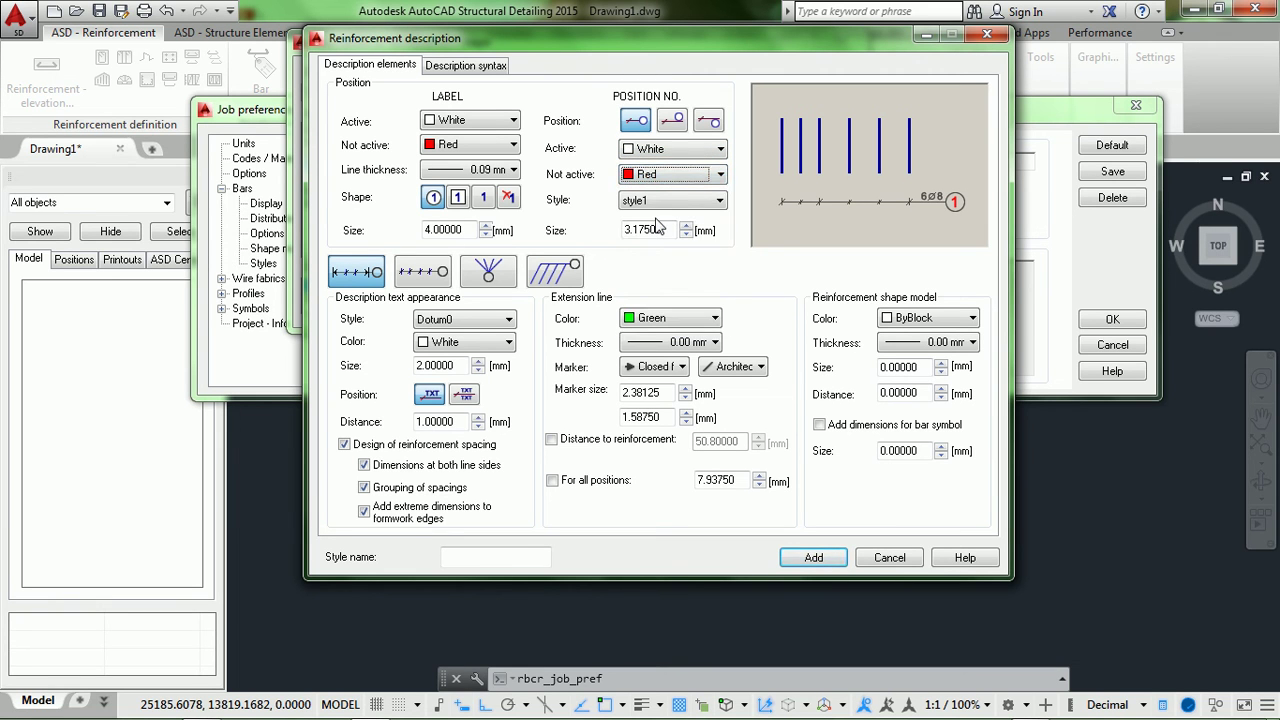
{"action": "left_click", "coordinate": [711, 201]}
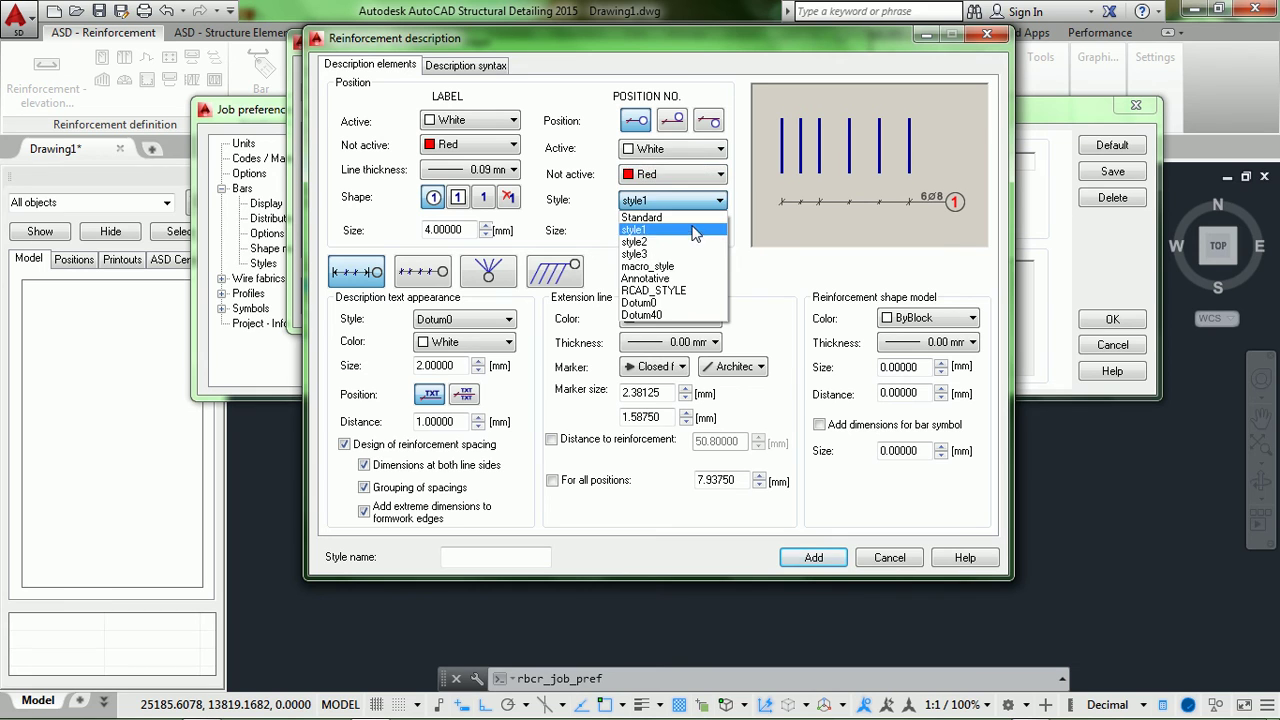
{"action": "left_click", "coordinate": [667, 304]}
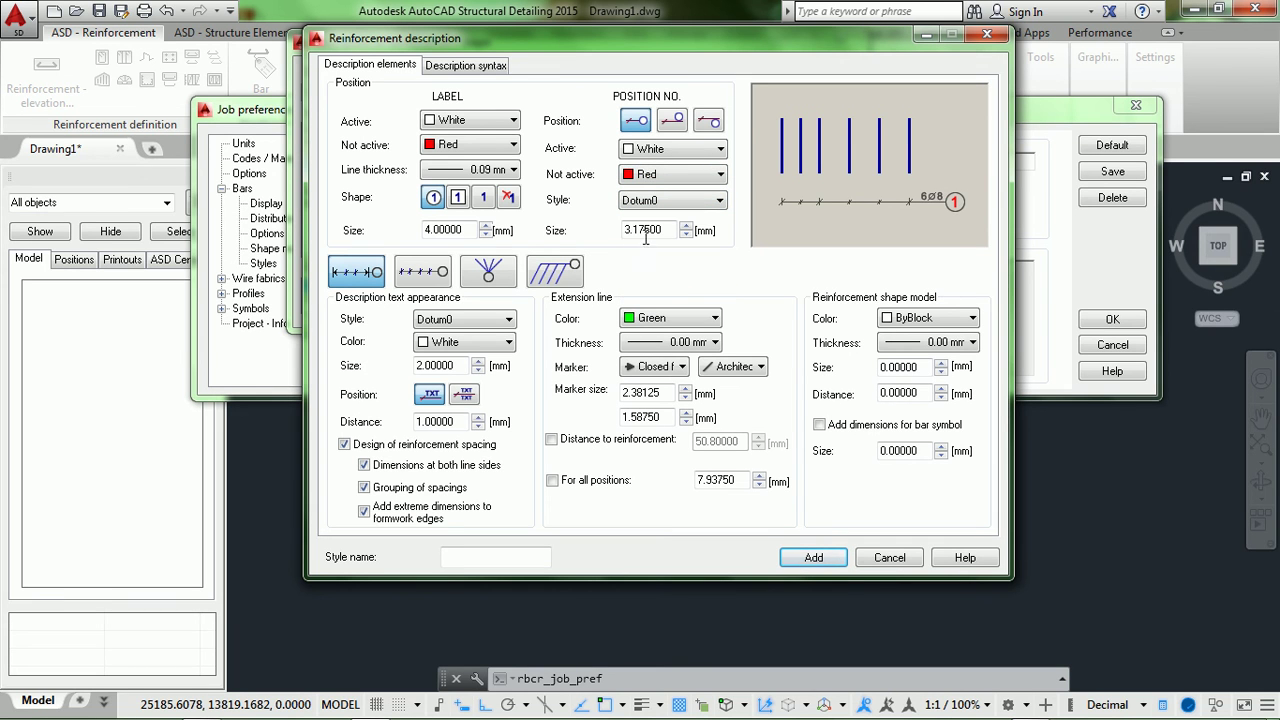
{"action": "left_click_drag", "start_coordinate": [665, 227], "coordinate": [566, 231]}
{"action": "type", "text": "2"}
Make the extension line white with a 0.09 mm thickness.
{"action": "left_click", "coordinate": [661, 320]}
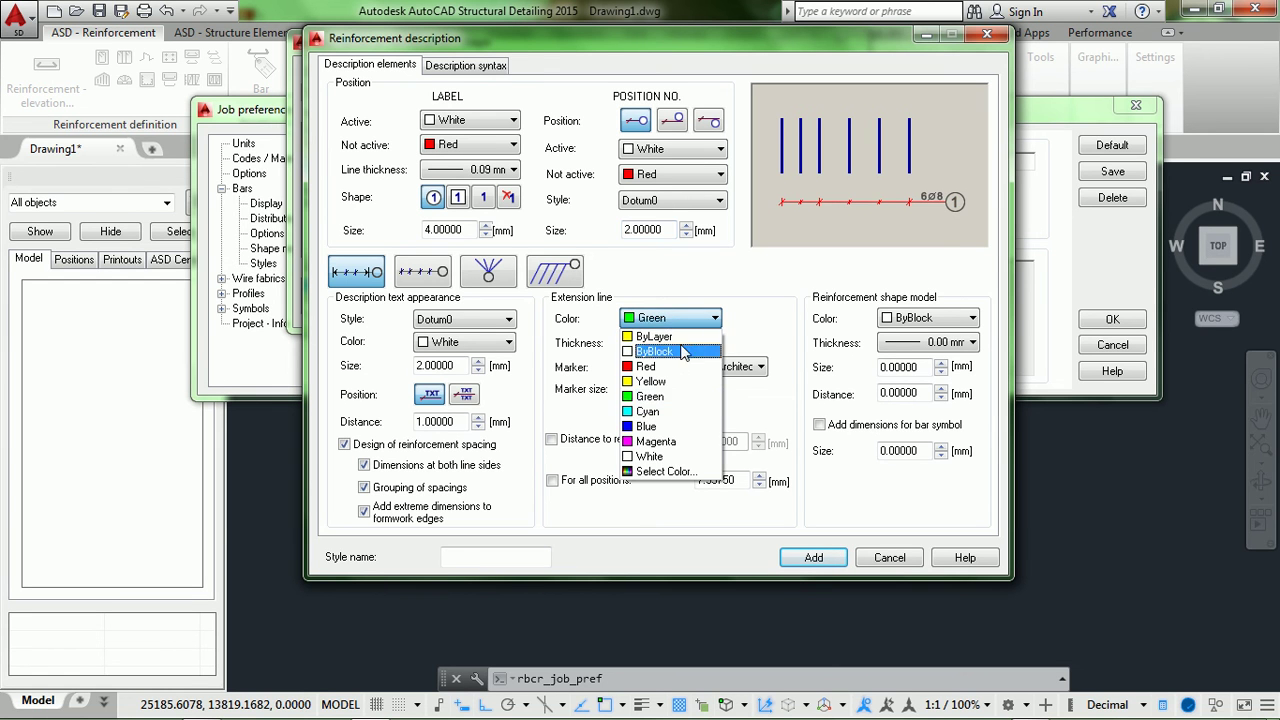
{"action": "left_click", "coordinate": [668, 458]}
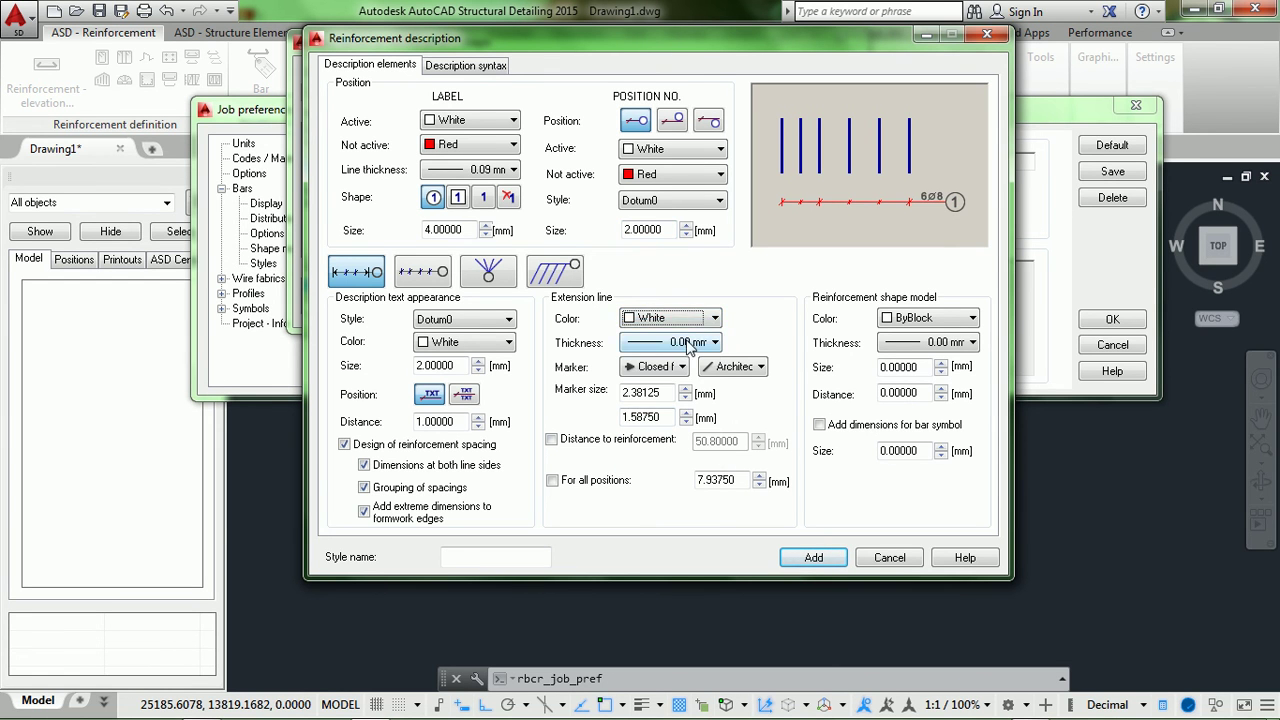
{"action": "left_click", "coordinate": [690, 345]}
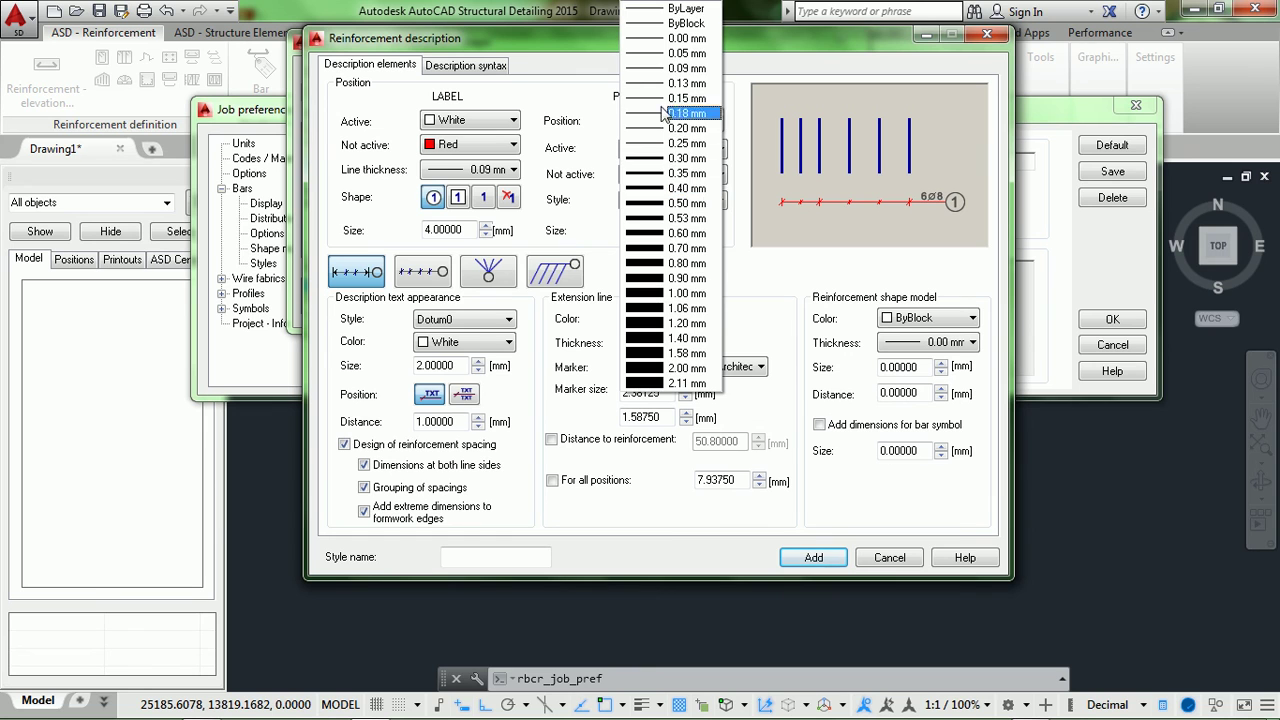
{"action": "left_click", "coordinate": [685, 68]}
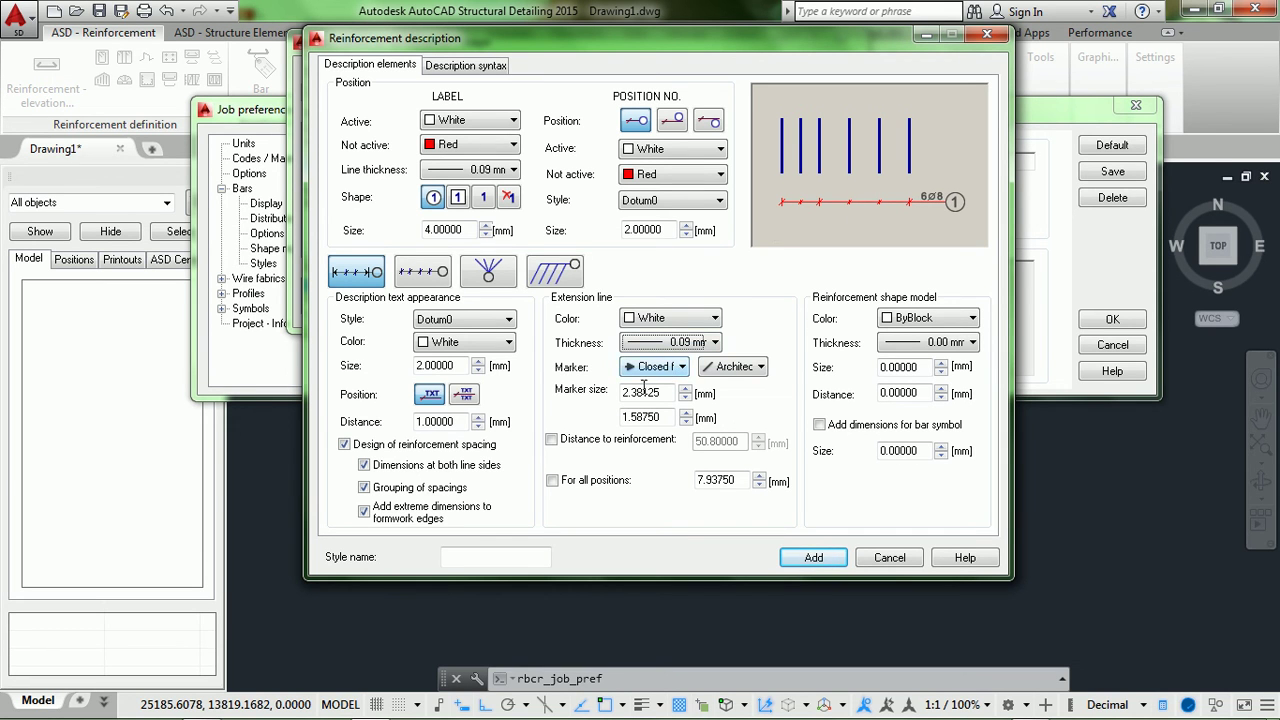
Set both extension-line marker sizes to 1 and start entering the all-positions length.
{"action": "left_click_drag", "start_coordinate": [666, 392], "coordinate": [620, 391]}
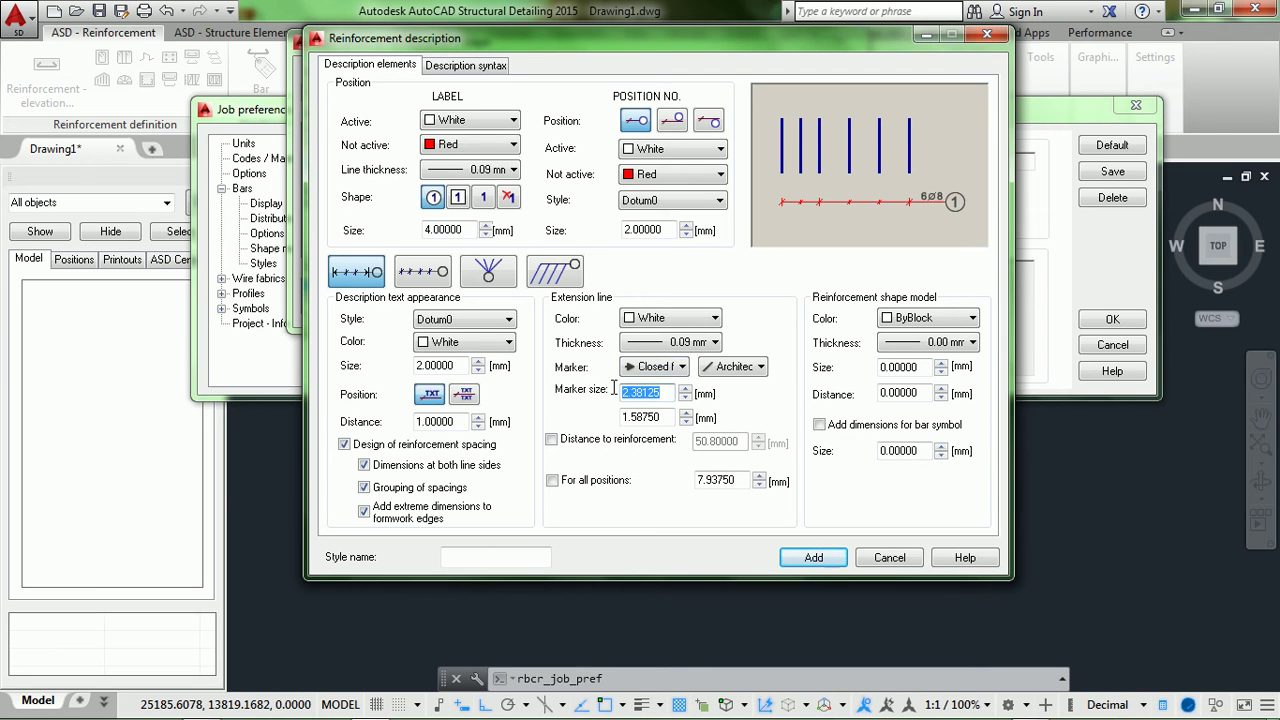
{"action": "type", "text": "1"}
{"action": "left_click_drag", "start_coordinate": [664, 417], "coordinate": [620, 417]}
{"action": "type", "text": "1"}
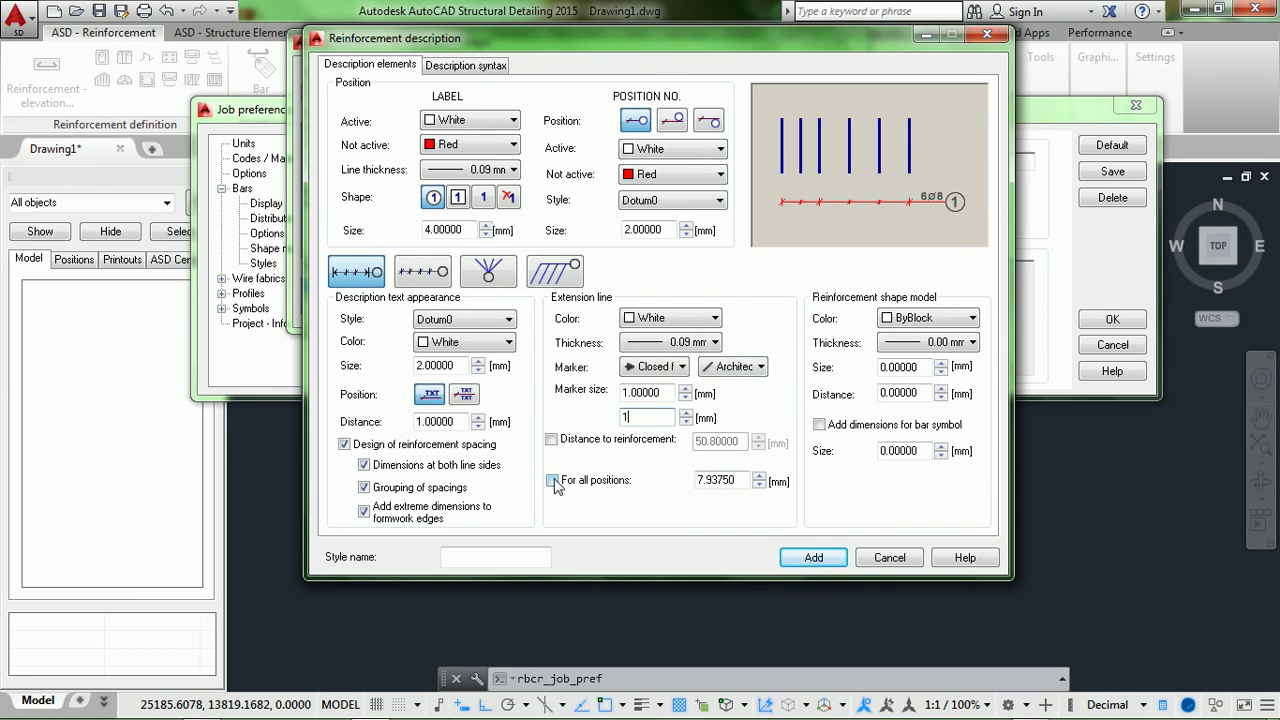
{"action": "left_click_drag", "start_coordinate": [737, 480], "coordinate": [697, 480]}
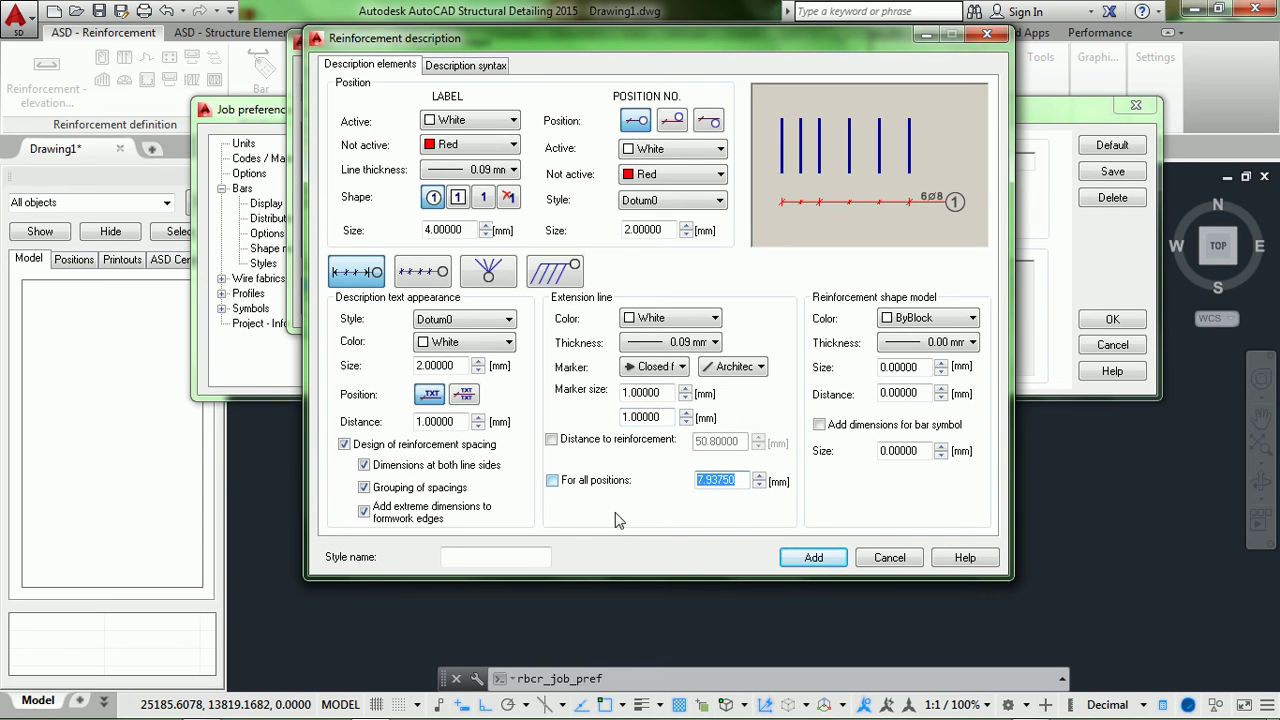
{"action": "type", "text": "15"}
Try white and green for the shape model, then keep ByBlock colour with 0.00 mm thickness.
{"action": "left_click", "coordinate": [947, 318]}
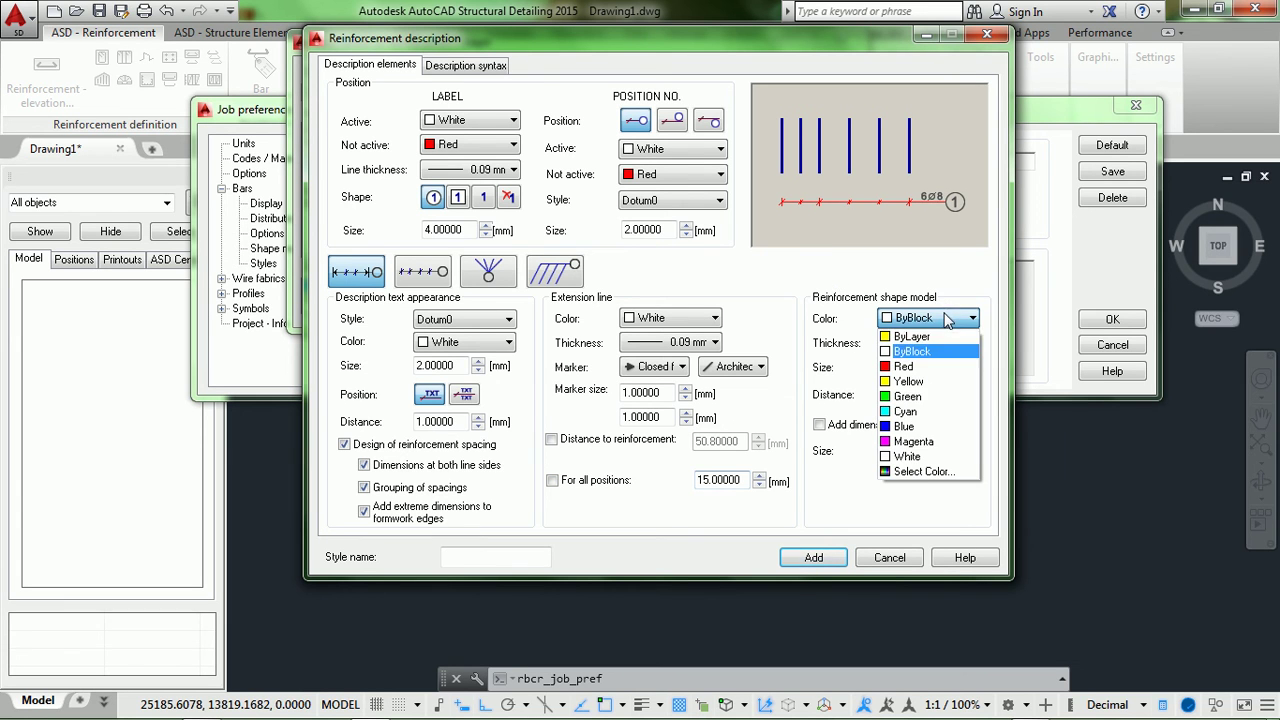
{"action": "left_click", "coordinate": [906, 457]}
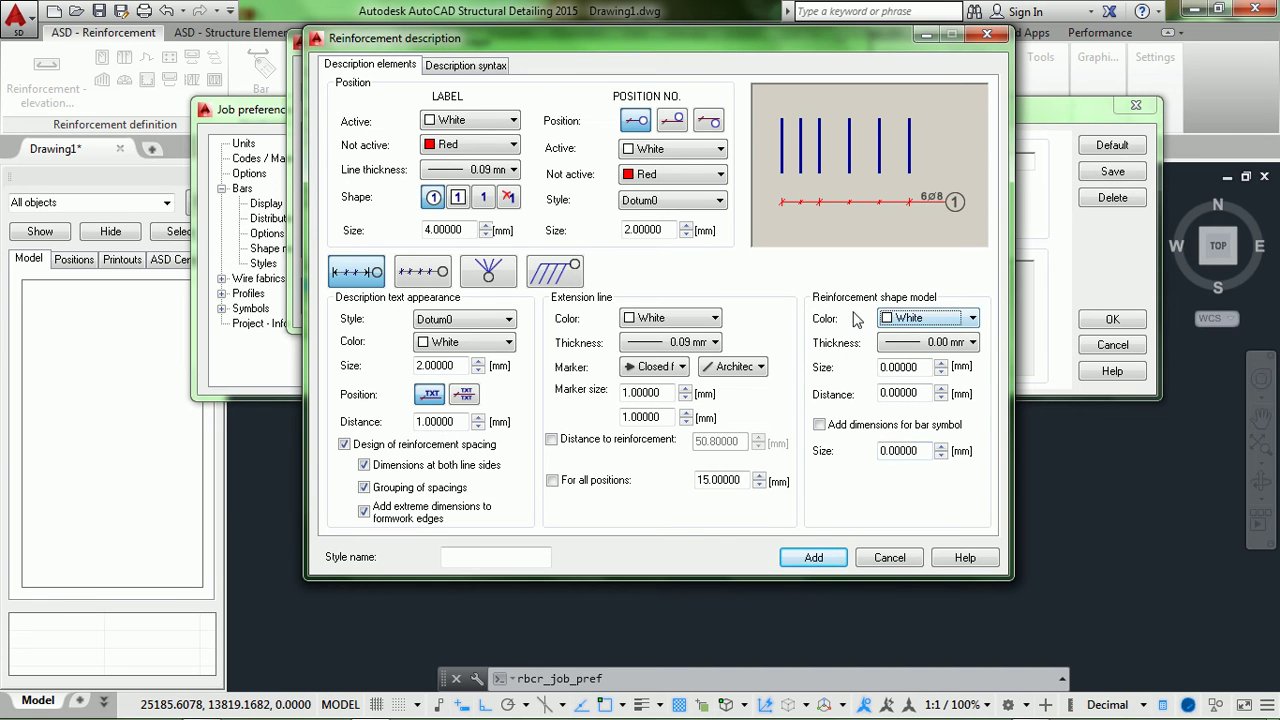
{"action": "left_click", "coordinate": [927, 318]}
{"action": "left_click", "coordinate": [915, 395]}
{"action": "left_click", "coordinate": [910, 320]}
{"action": "left_click", "coordinate": [912, 352]}
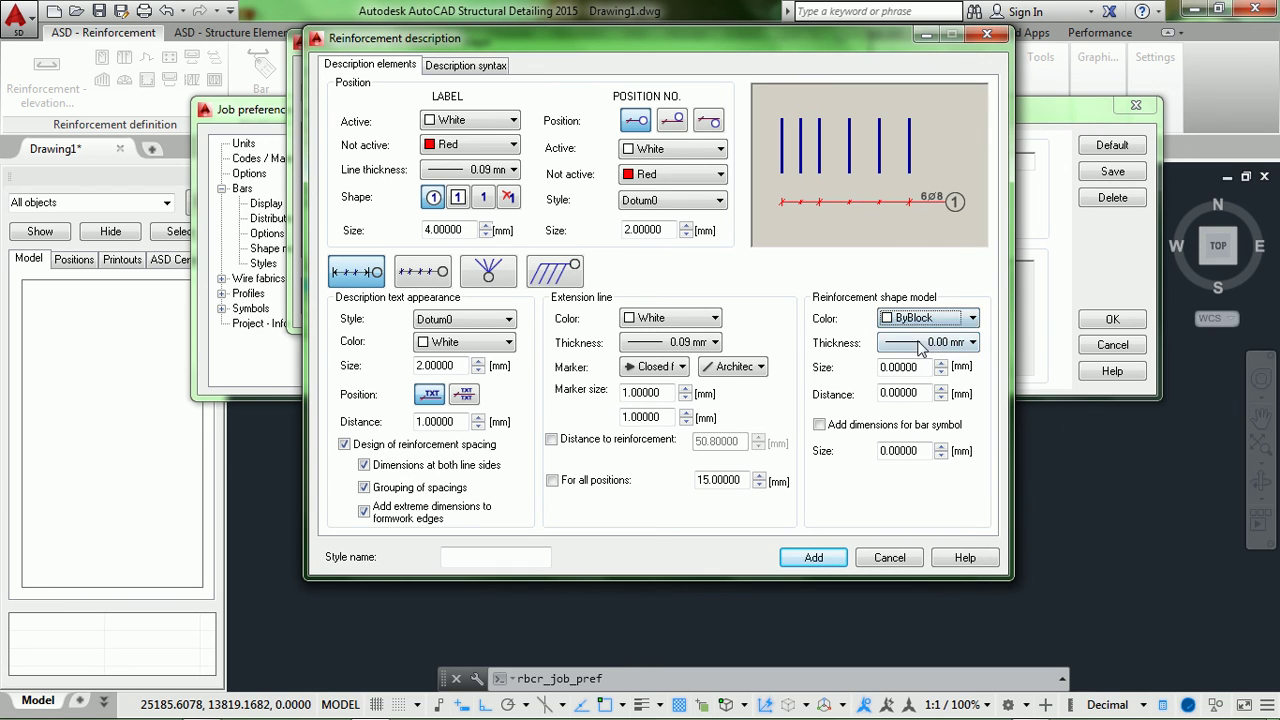
{"action": "left_click", "coordinate": [921, 342]}
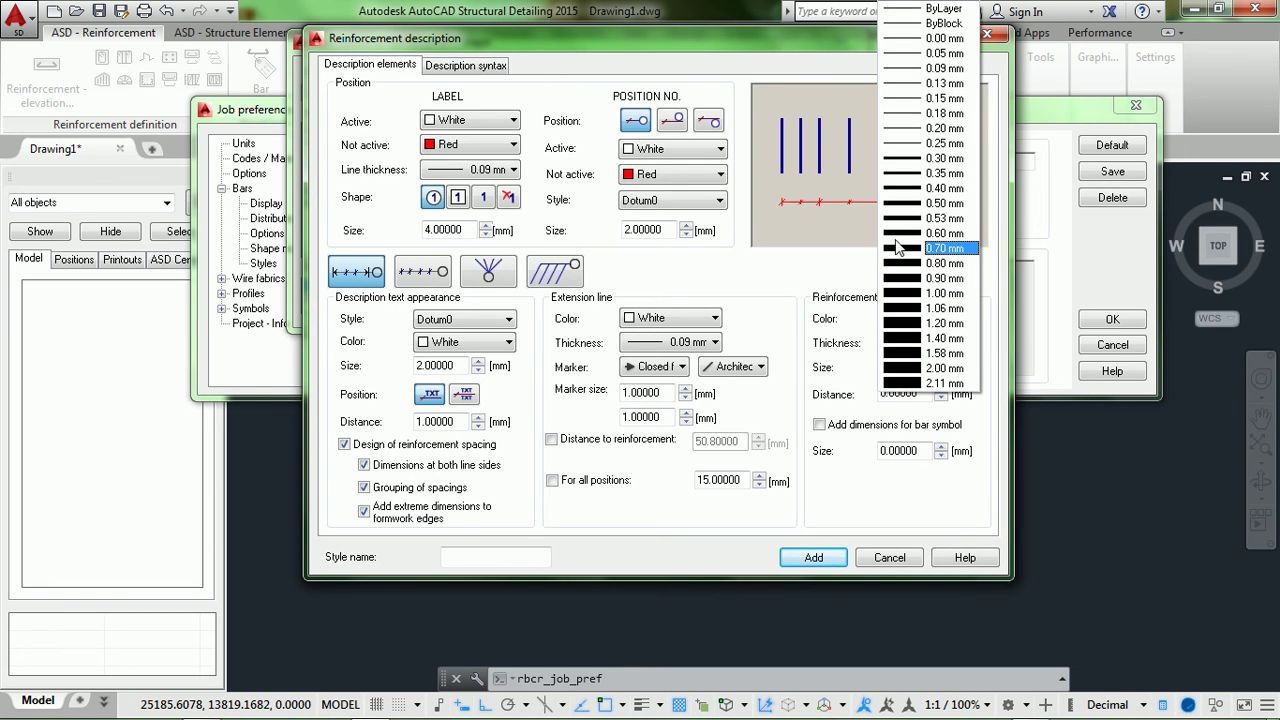
{"action": "left_click", "coordinate": [930, 38]}
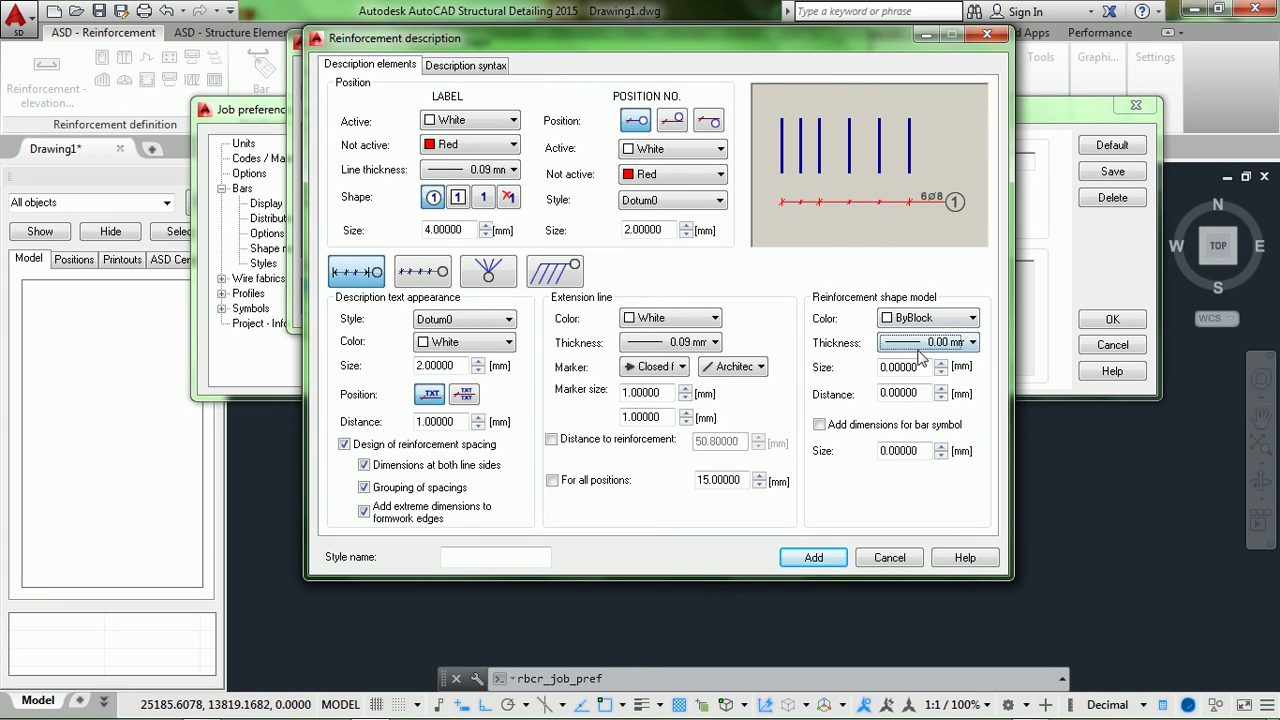
Enter shape model size 4 and distance 2, and select the bar-symbol size field.
{"action": "left_click_drag", "start_coordinate": [918, 366], "coordinate": [834, 360]}
{"action": "type", "text": "4"}
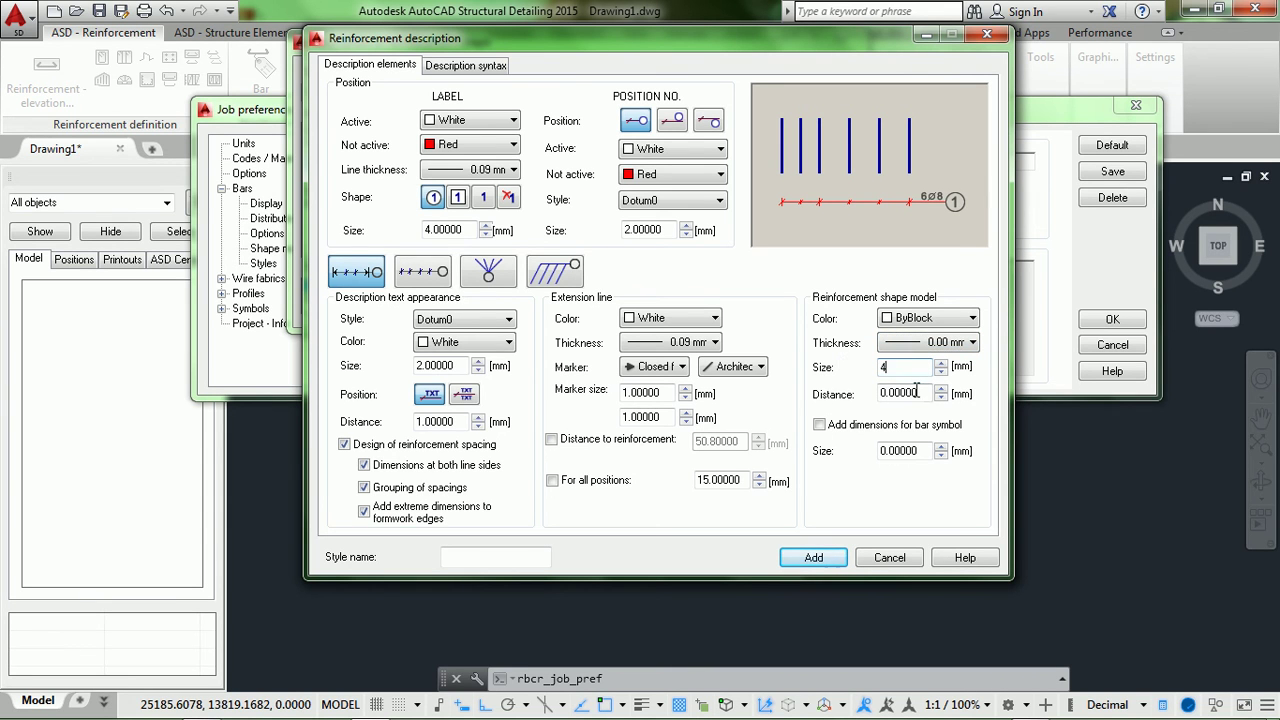
{"action": "left_click_drag", "start_coordinate": [920, 392], "coordinate": [843, 405]}
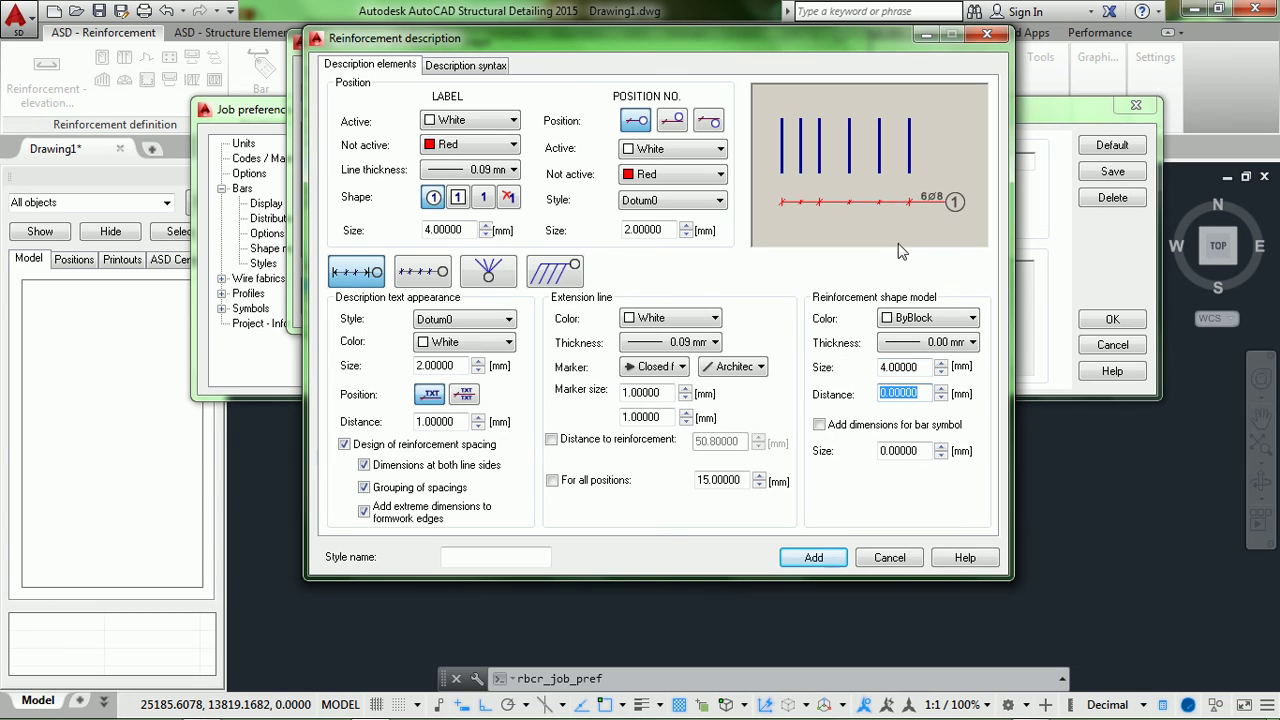
{"action": "type", "text": "2"}
{"action": "left_click_drag", "start_coordinate": [927, 450], "coordinate": [877, 450]}
Enter bar-symbol size 2 and add the Lin Structure style with %sym included, %pos removed.
{"action": "type", "text": "2"}
{"action": "left_click", "coordinate": [470, 558]}
{"action": "type", "text": "Lin Structure"}
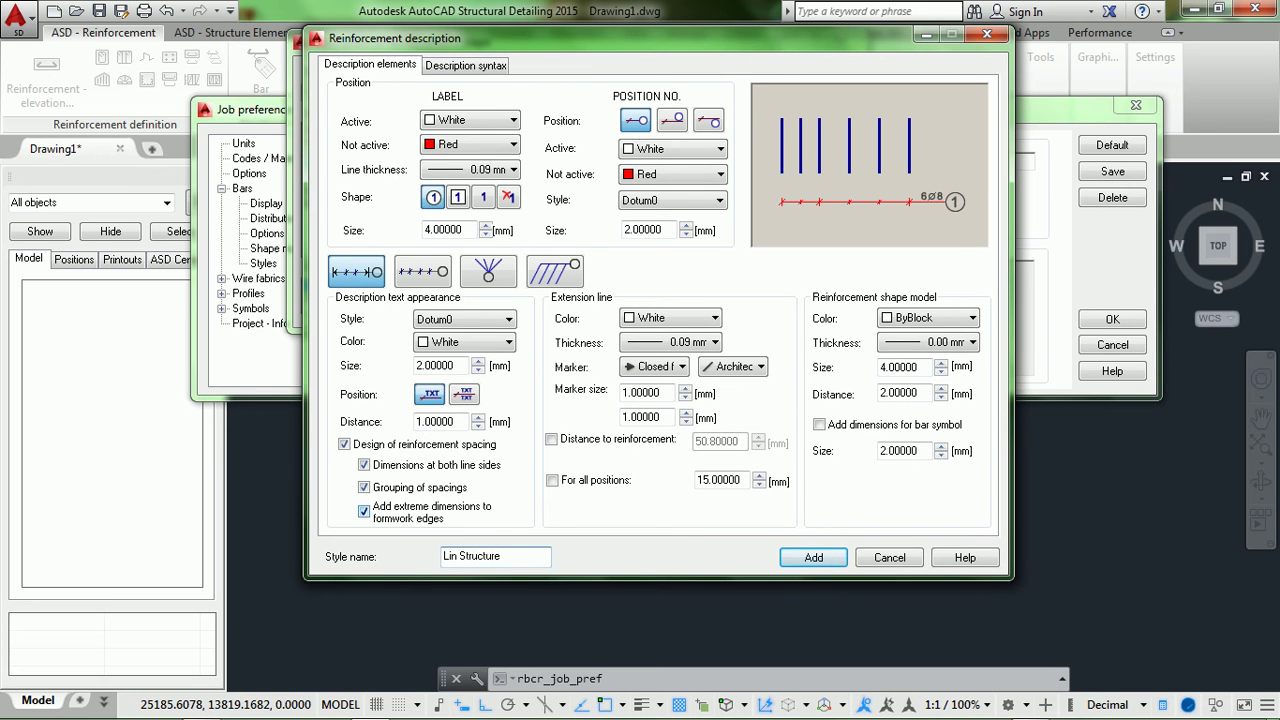
{"action": "left_click", "coordinate": [488, 68]}
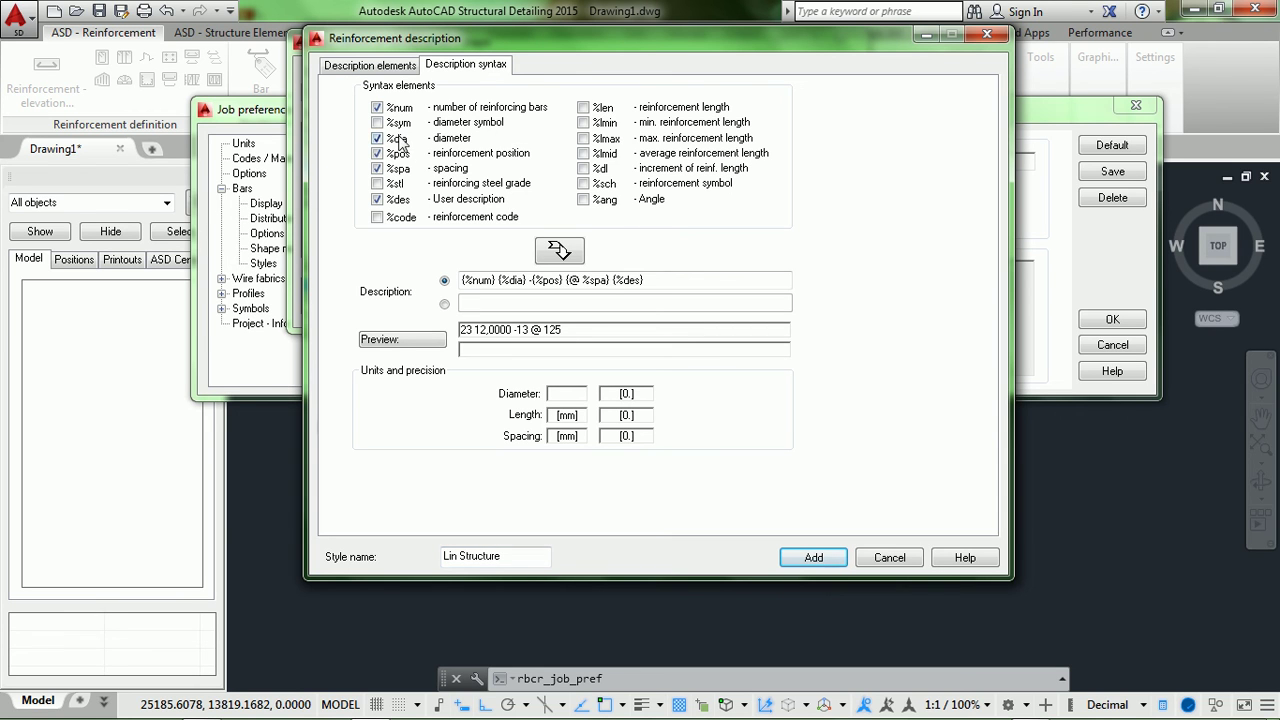
{"action": "left_click", "coordinate": [377, 122]}
{"action": "left_click", "coordinate": [377, 154]}
{"action": "left_click", "coordinate": [558, 256]}
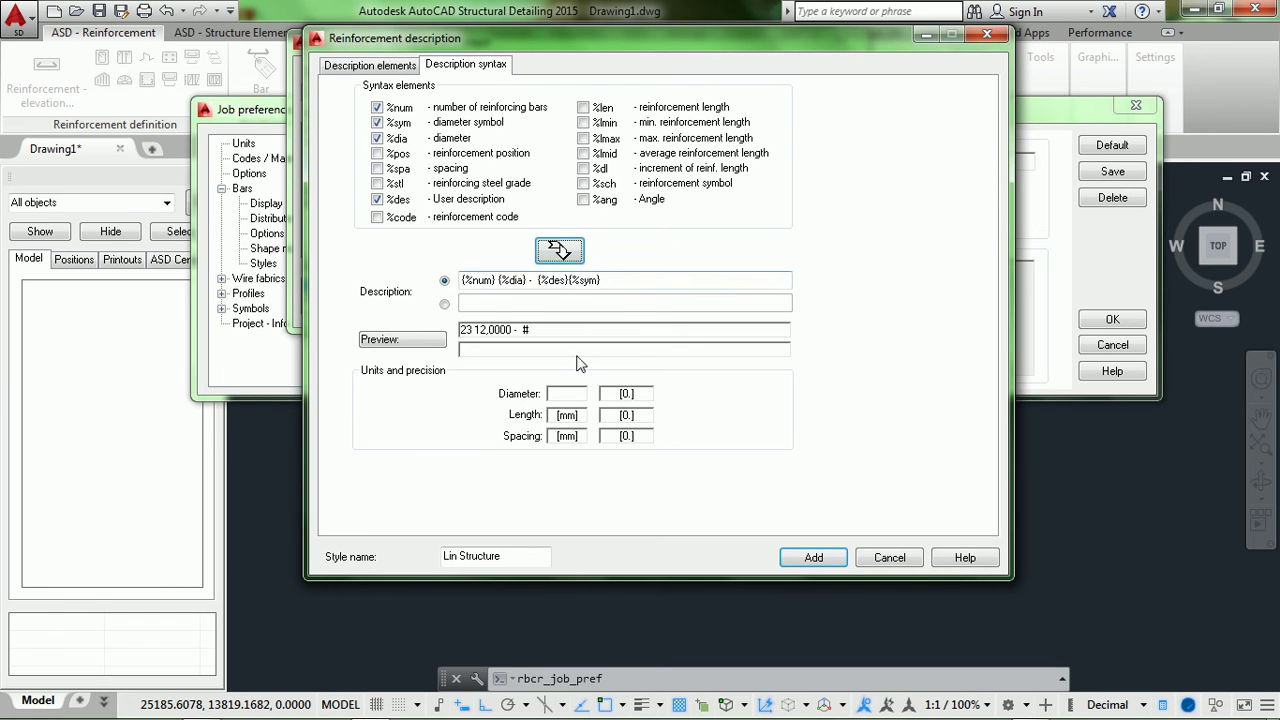
{"action": "left_click", "coordinate": [820, 556]}
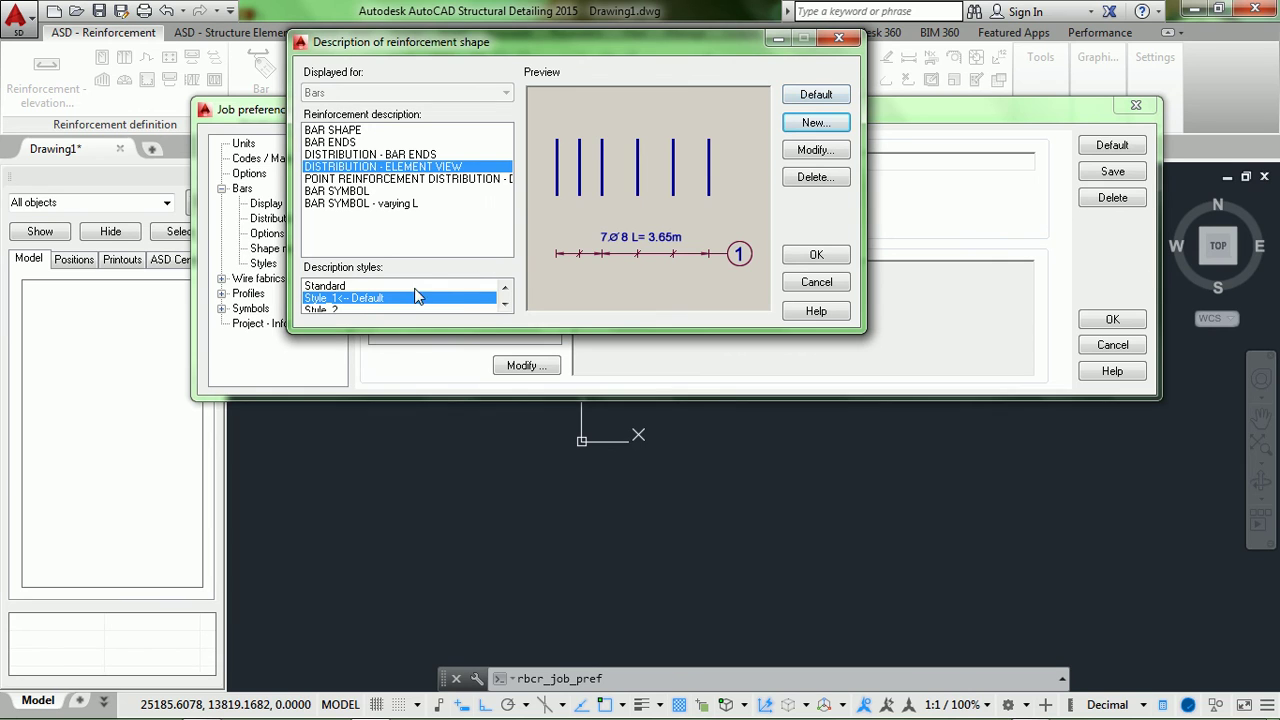
Set Lin Structure as the default DISTRIBUTION - ELEMENT VIEW style and confirm with OK.
{"action": "left_click", "coordinate": [505, 304]}
{"action": "left_click", "coordinate": [505, 304]}
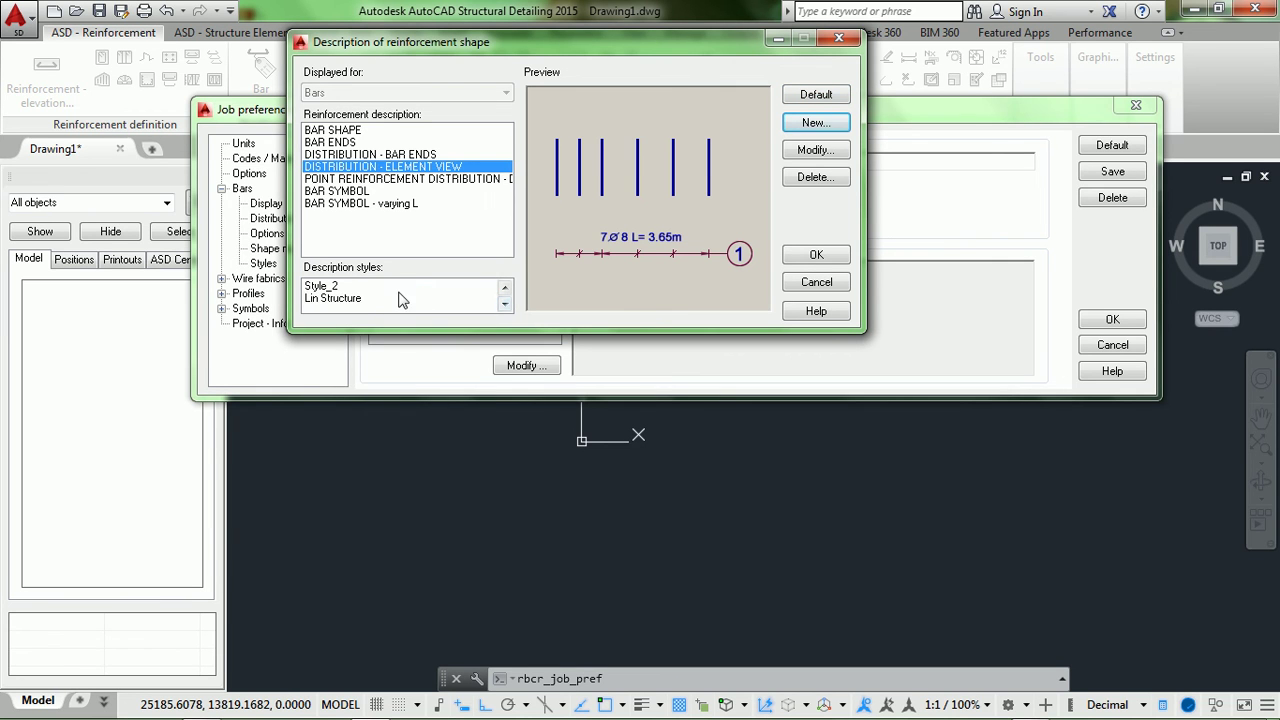
{"action": "left_click", "coordinate": [358, 299]}
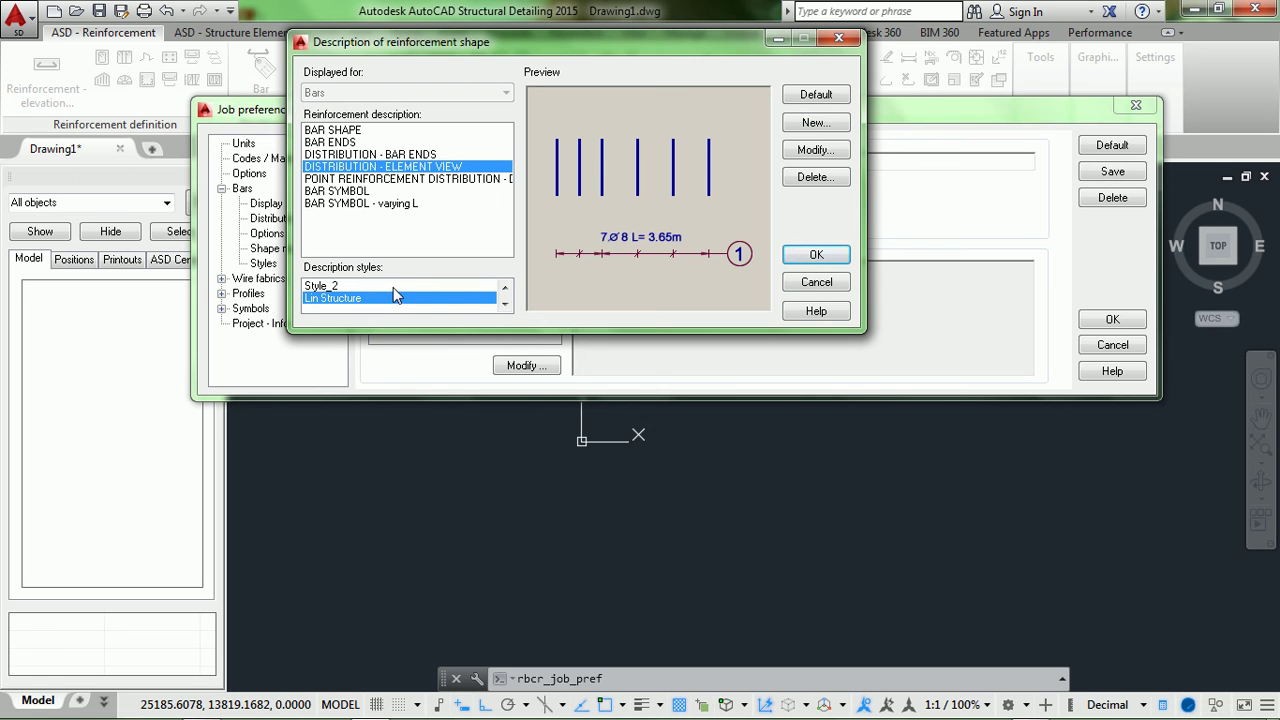
{"action": "left_click", "coordinate": [830, 97]}
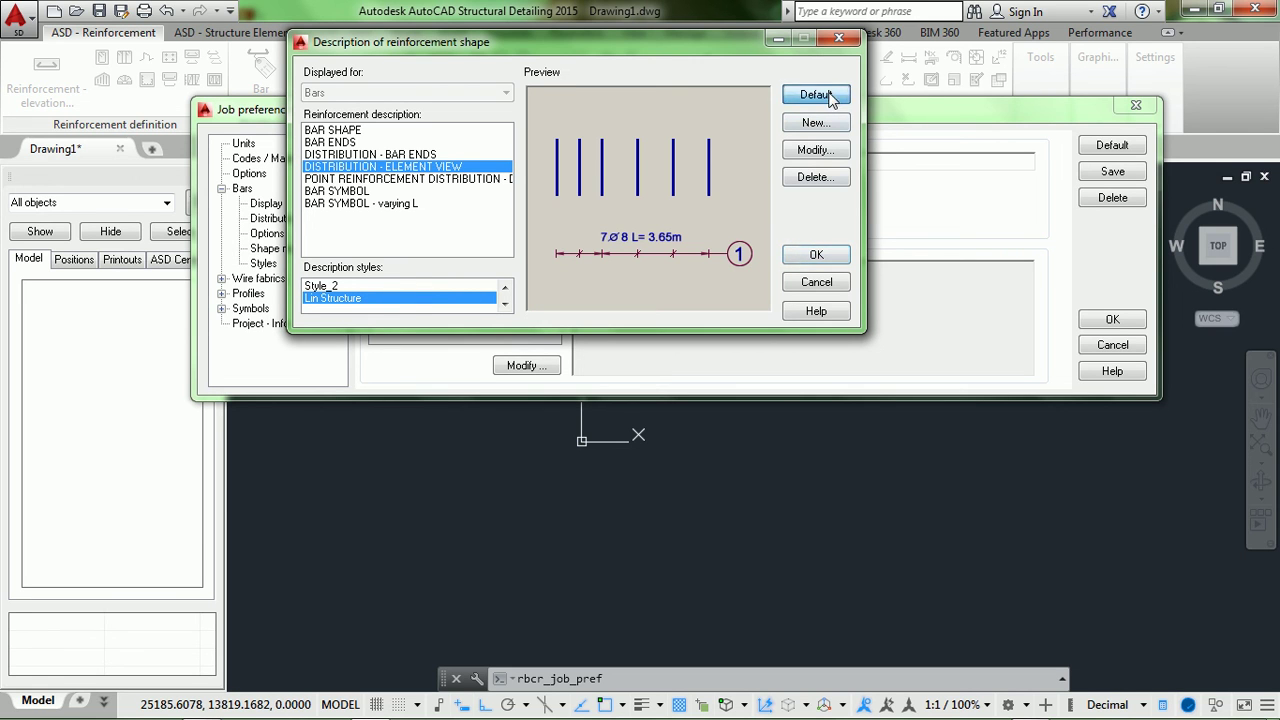
{"action": "left_click", "coordinate": [820, 251]}
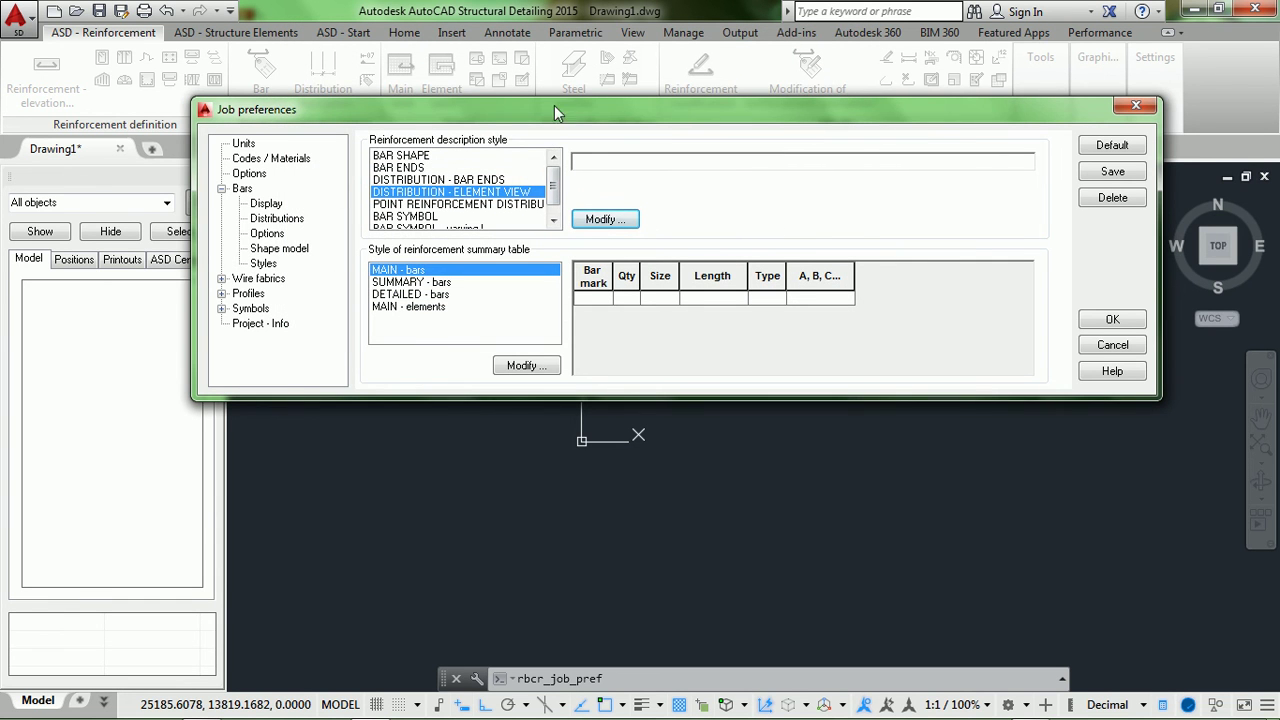
{"action": "left_click_drag", "start_coordinate": [554, 107], "coordinate": [579, 99]}
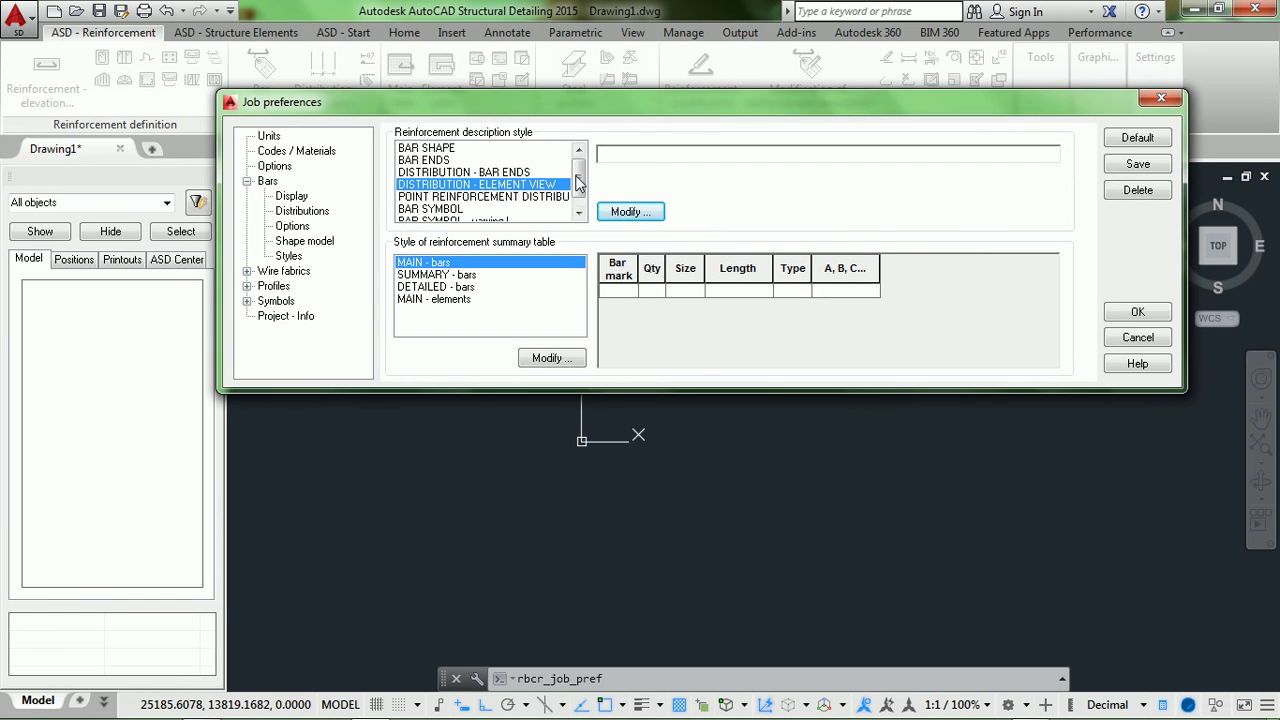
Open the POINT REINFORCEMENT DISTRIBUTION description styles and create a new style.
{"action": "left_click", "coordinate": [463, 197]}
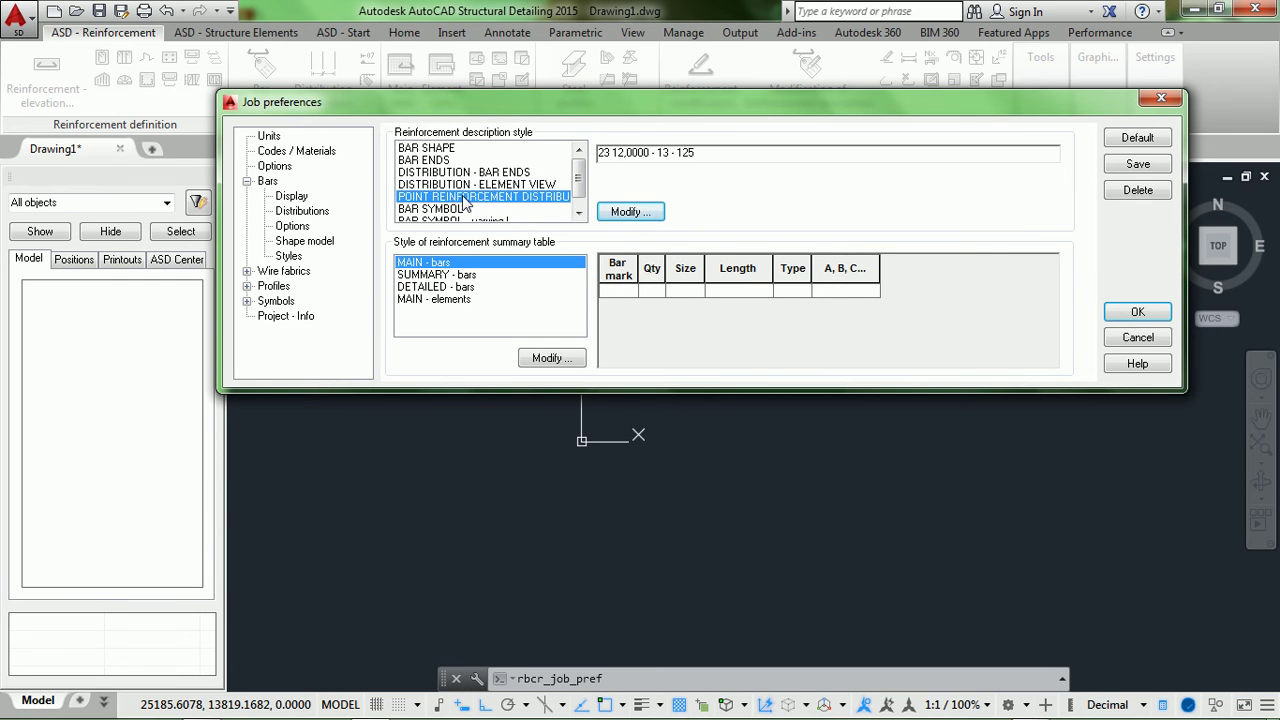
{"action": "left_click", "coordinate": [625, 214]}
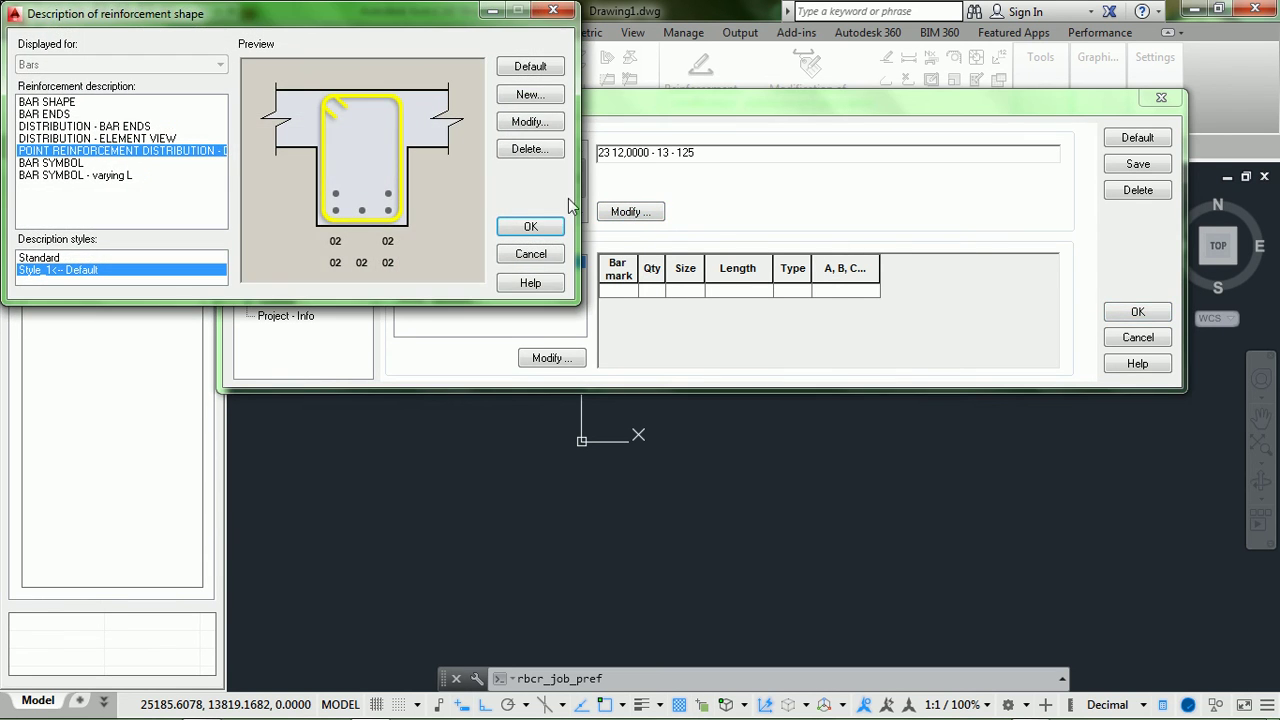
{"action": "mouse_move", "coordinate": [399, 26]}
{"action": "left_mouse_down"}
{"action": "mouse_move", "coordinate": [443, 48]}
{"action": "mouse_move", "coordinate": [626, 62]}
{"action": "left_mouse_up"}
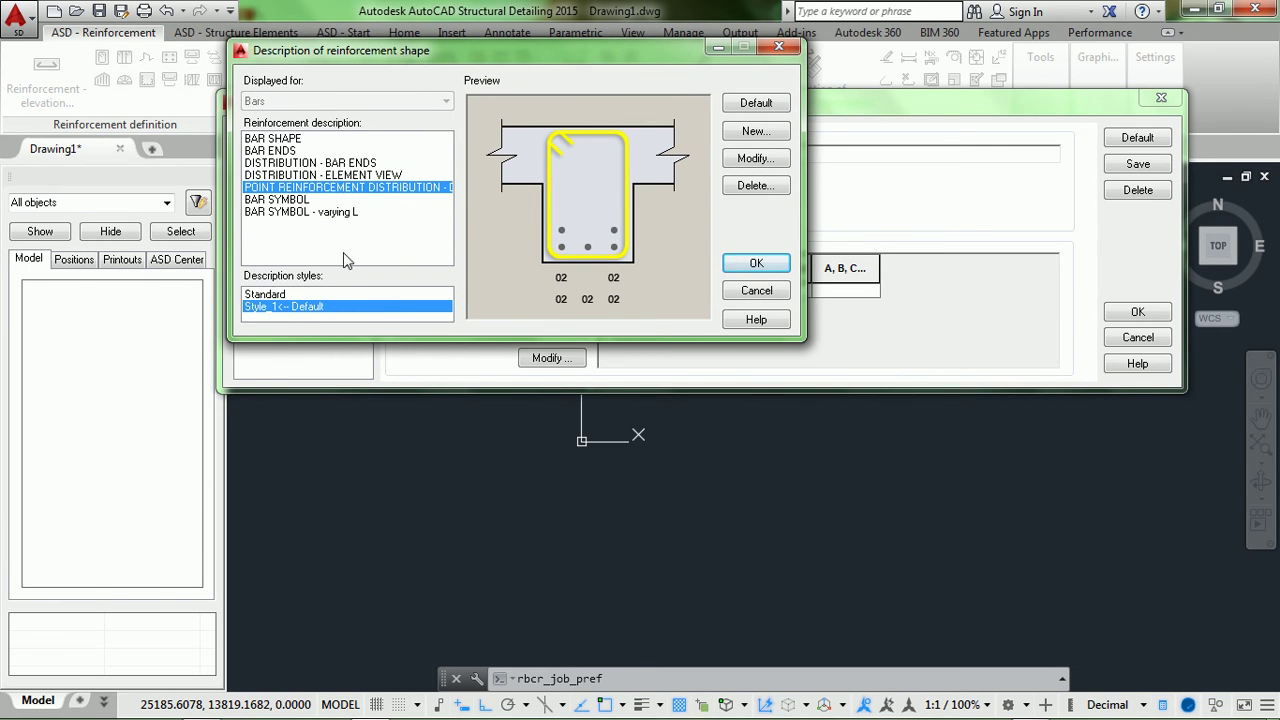
{"action": "left_click", "coordinate": [748, 131]}
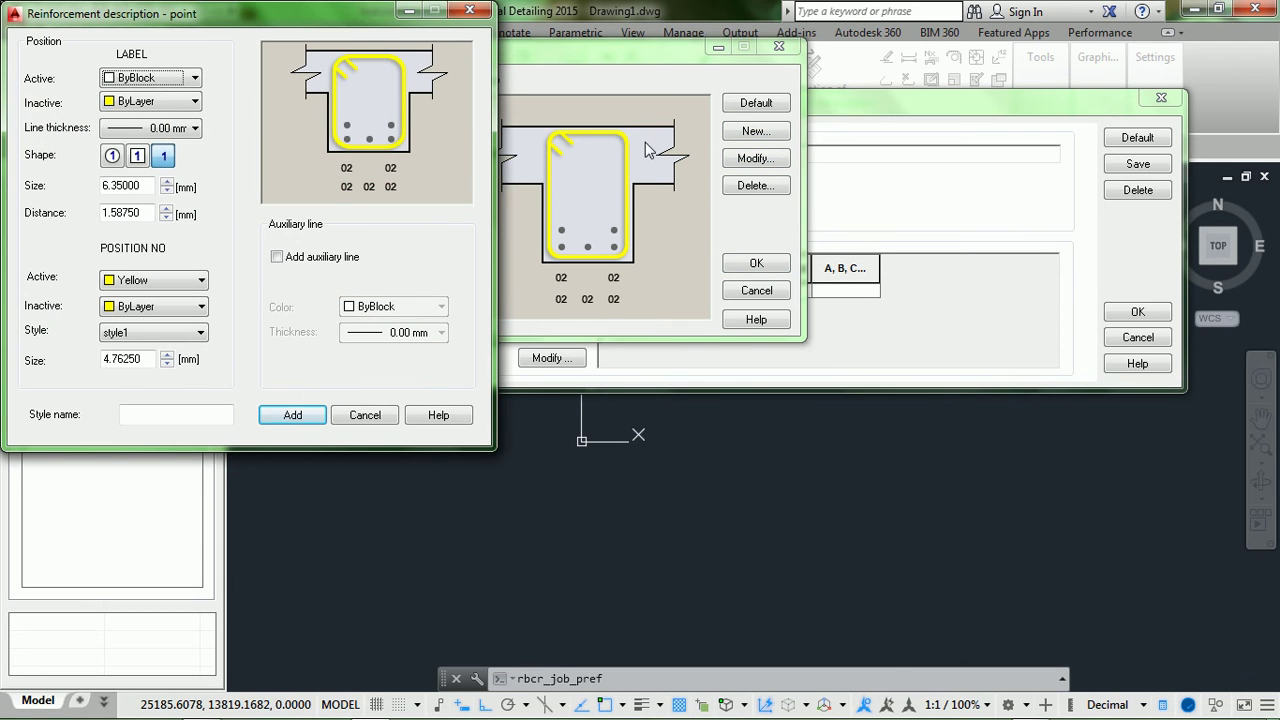
{"action": "left_click_drag", "start_coordinate": [334, 8], "coordinate": [622, 36]}
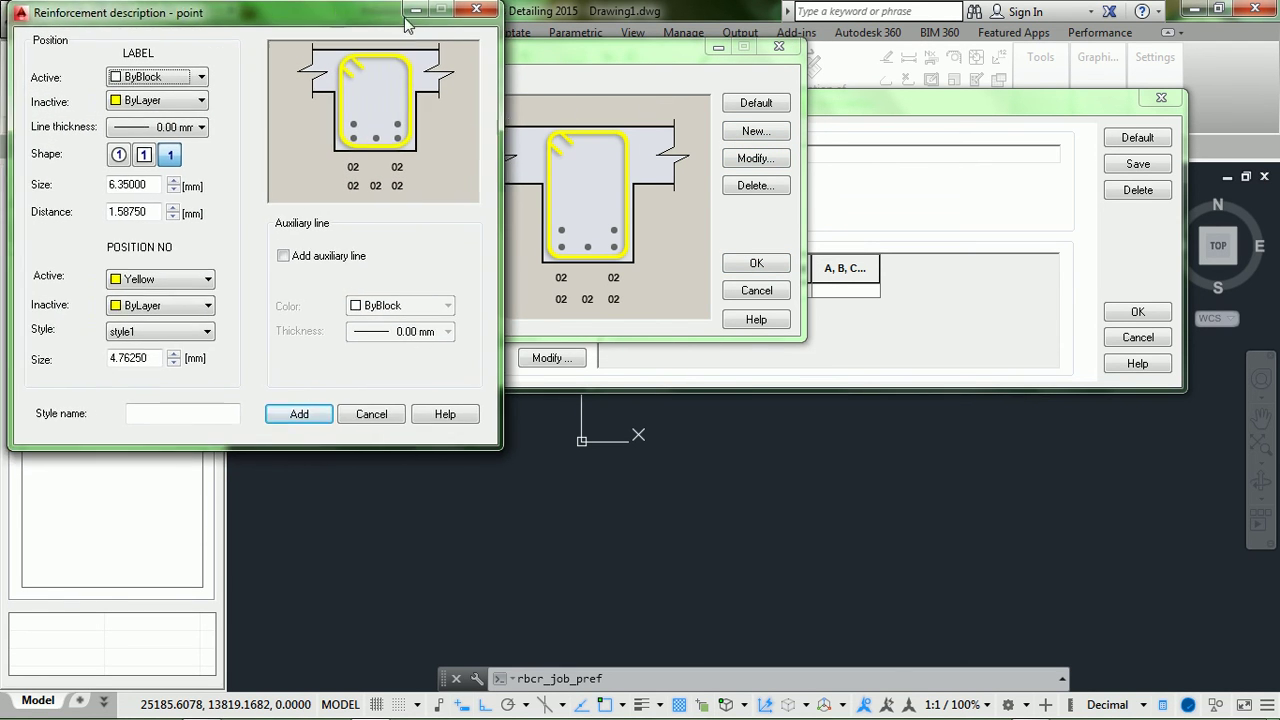
{"action": "left_click_drag", "start_coordinate": [536, 50], "coordinate": [566, 37]}
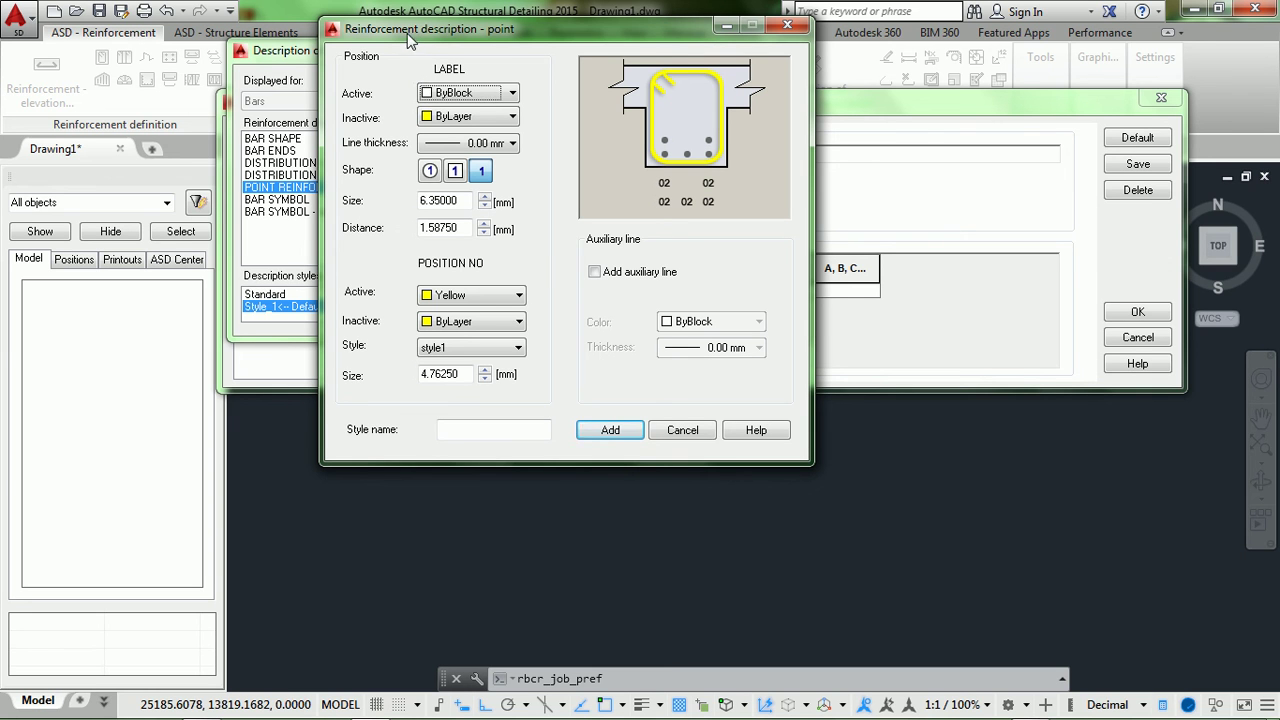
Give the point label white active, red inactive colours, 0.09 mm line, size 2 and distance 10.
{"action": "left_click", "coordinate": [482, 94]}
{"action": "left_click", "coordinate": [468, 236]}
{"action": "left_click", "coordinate": [471, 117]}
{"action": "left_click", "coordinate": [455, 165]}
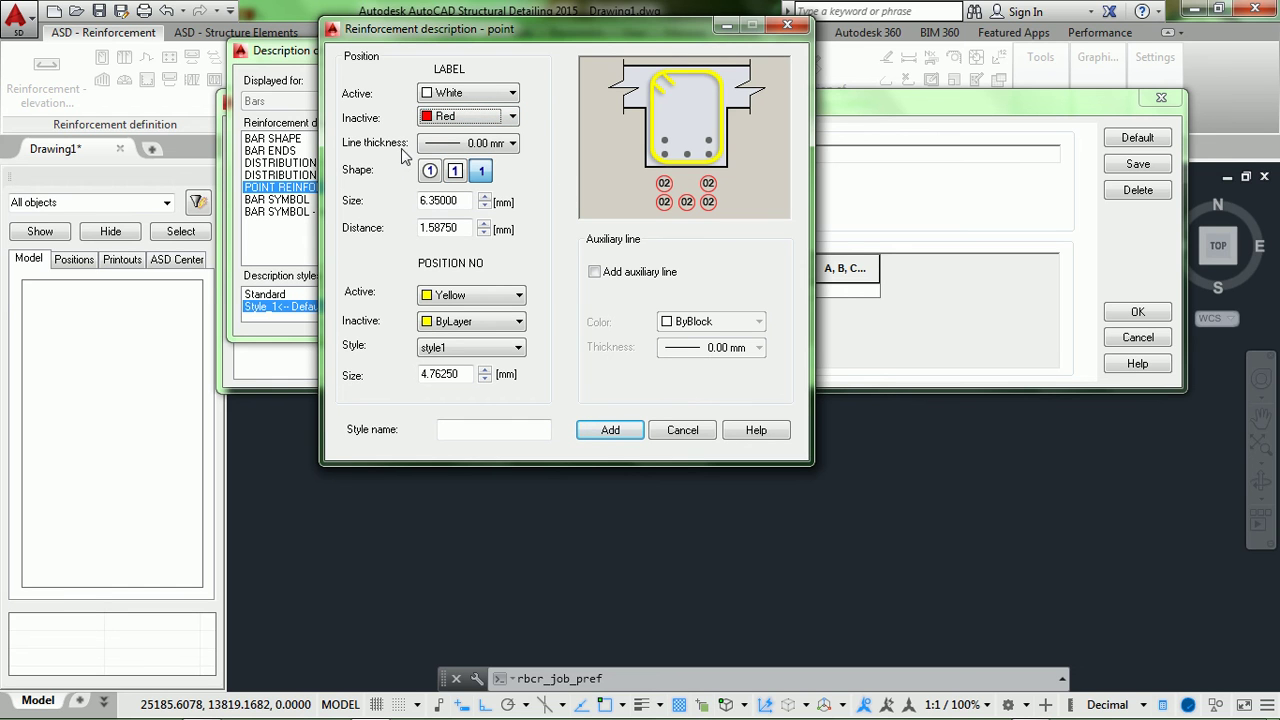
{"action": "left_click", "coordinate": [431, 145]}
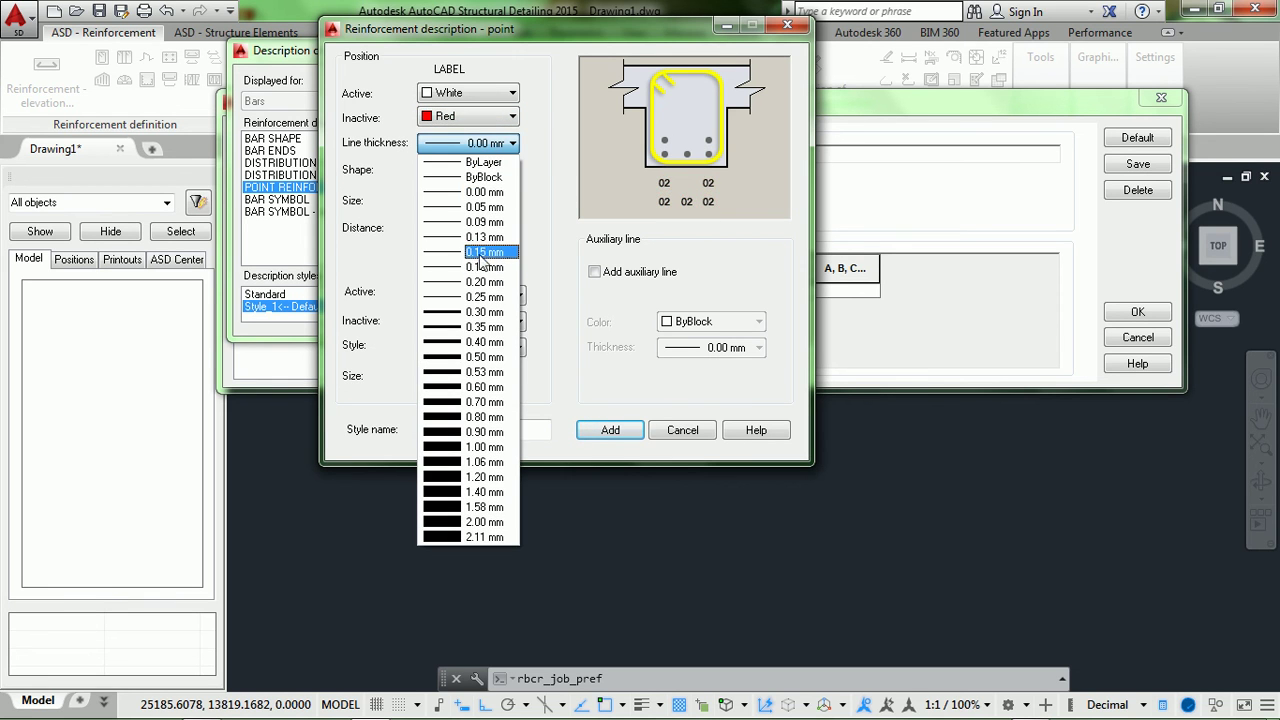
{"action": "left_click", "coordinate": [488, 222]}
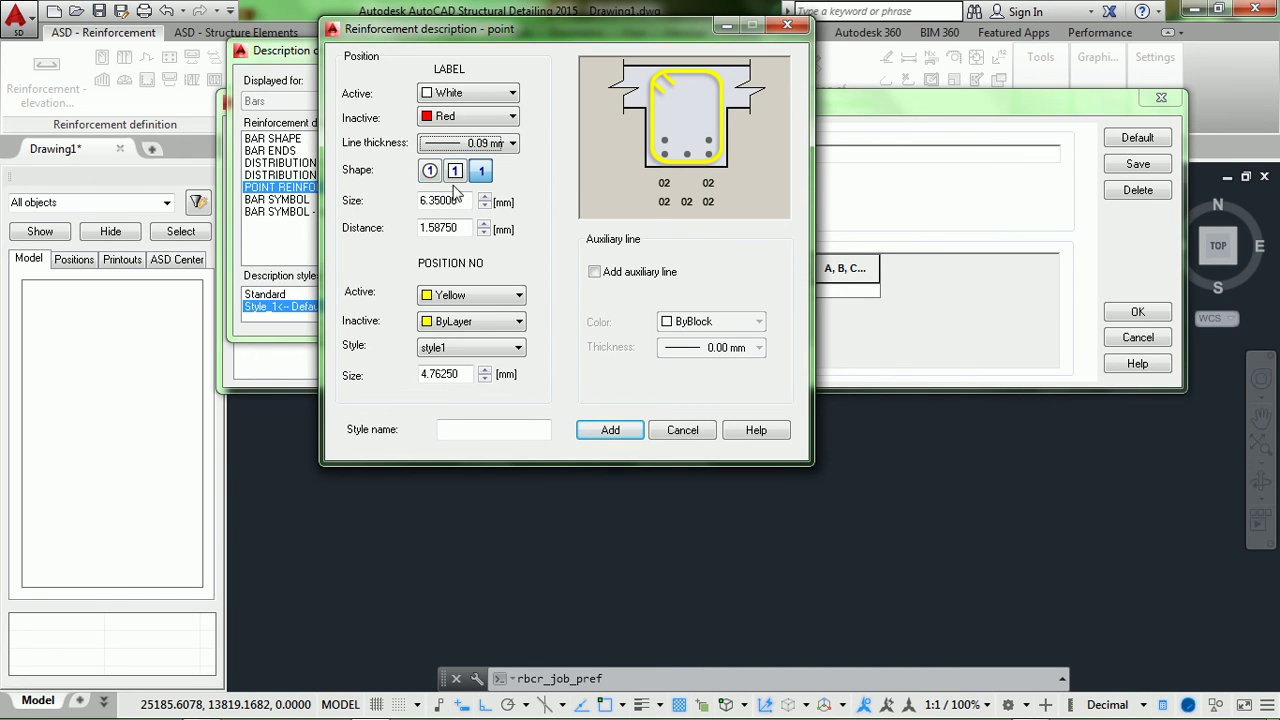
{"action": "left_click", "coordinate": [481, 173]}
{"action": "left_click_drag", "start_coordinate": [462, 200], "coordinate": [391, 200]}
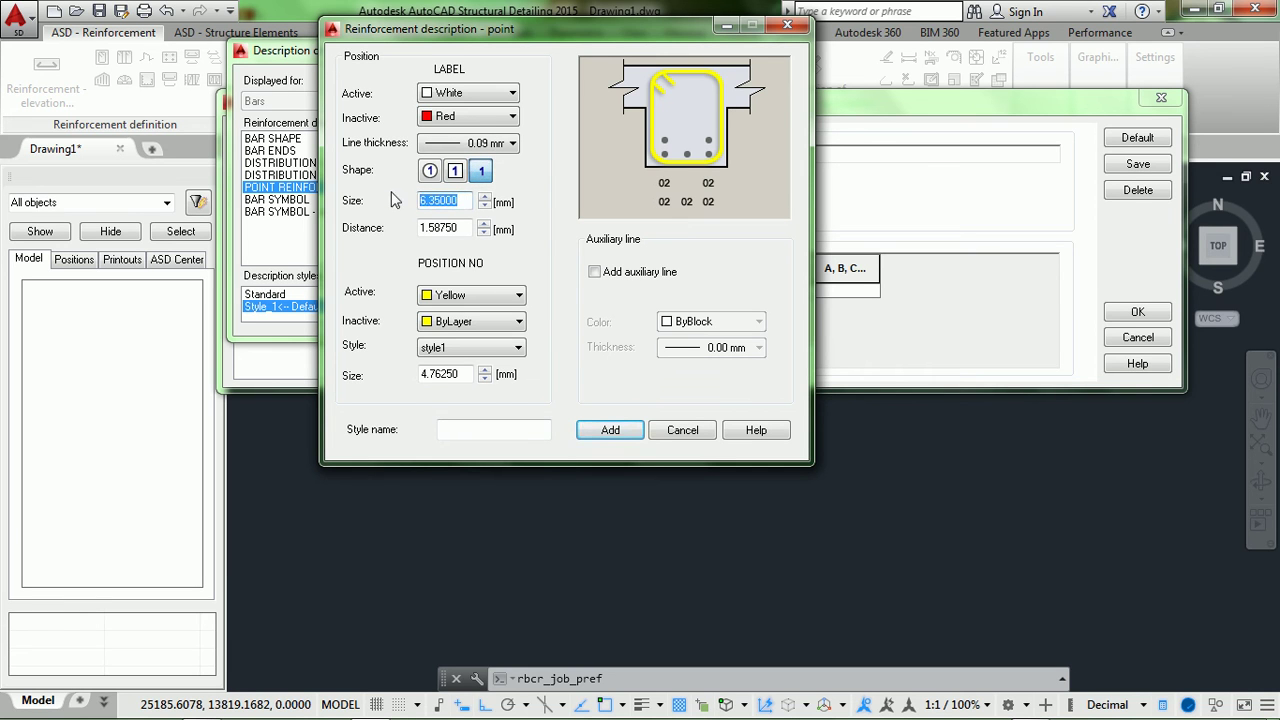
{"action": "type", "text": "2"}
{"action": "key", "text": "Tab"}
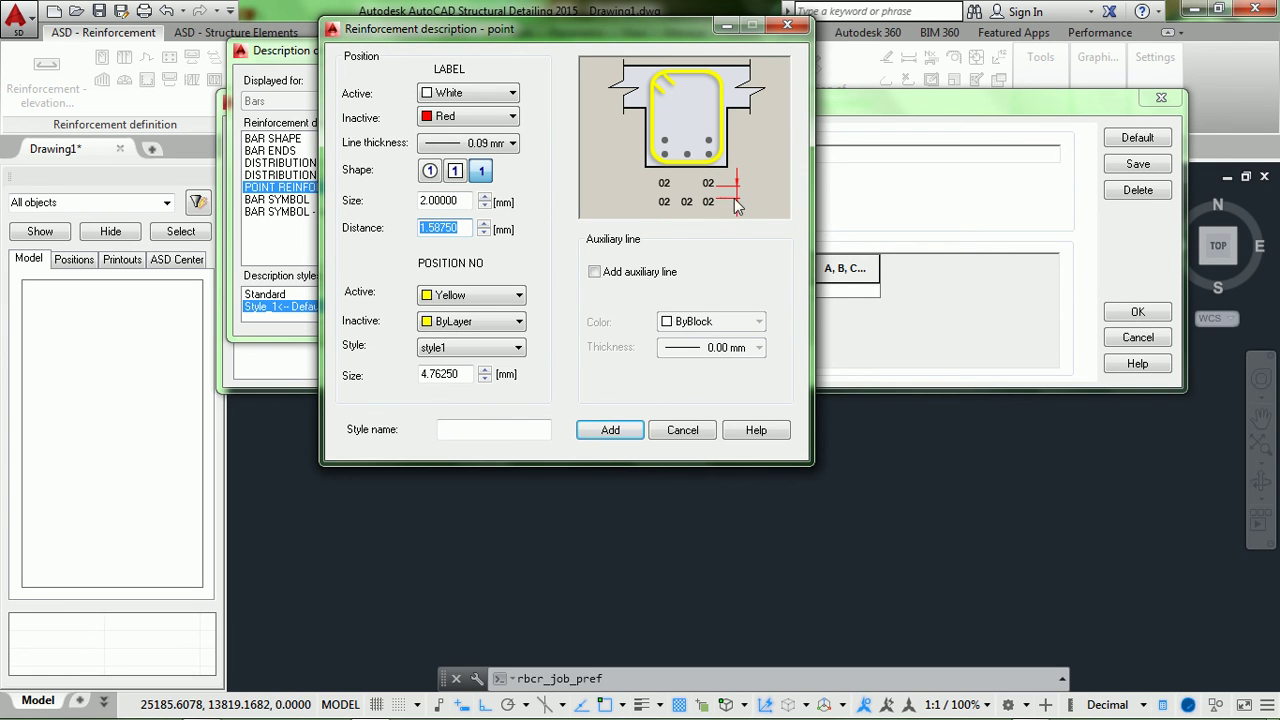
{"action": "type", "text": "10"}
Make position numbers white active, red inactive, in Dotum0 style at size 2.
{"action": "left_click", "coordinate": [437, 300]}
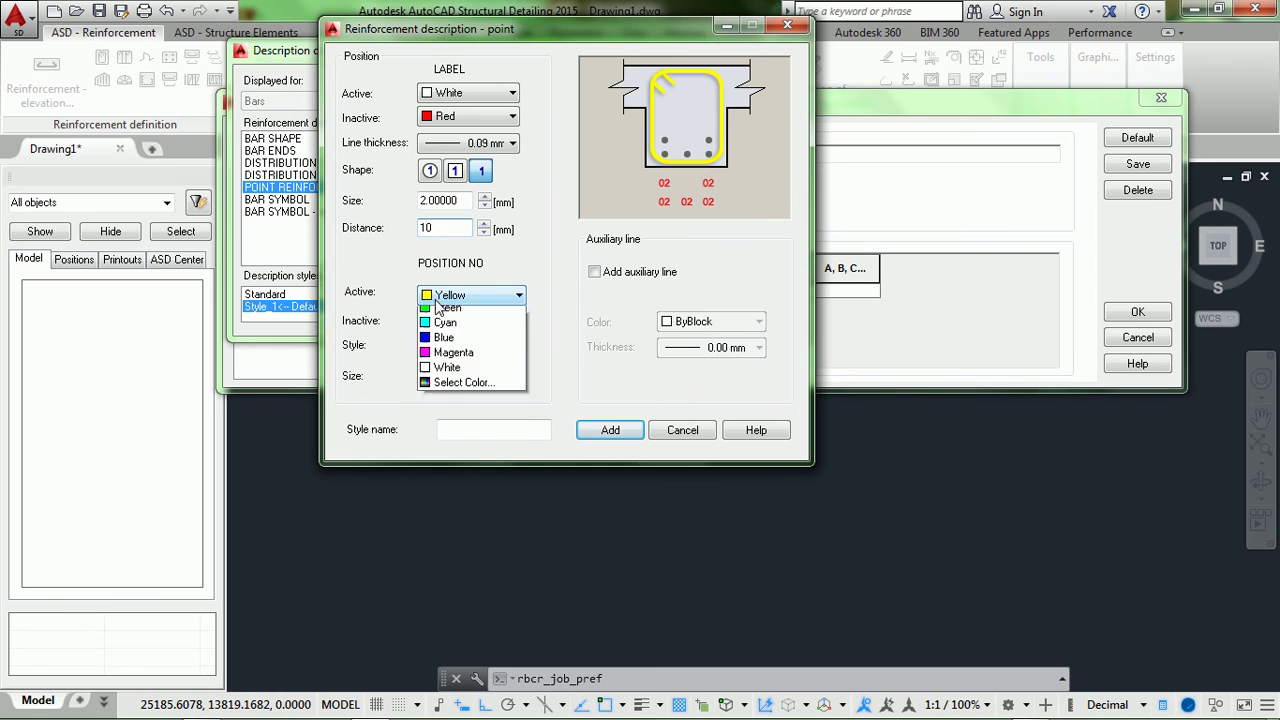
{"action": "left_click", "coordinate": [452, 500]}
{"action": "left_click", "coordinate": [478, 321]}
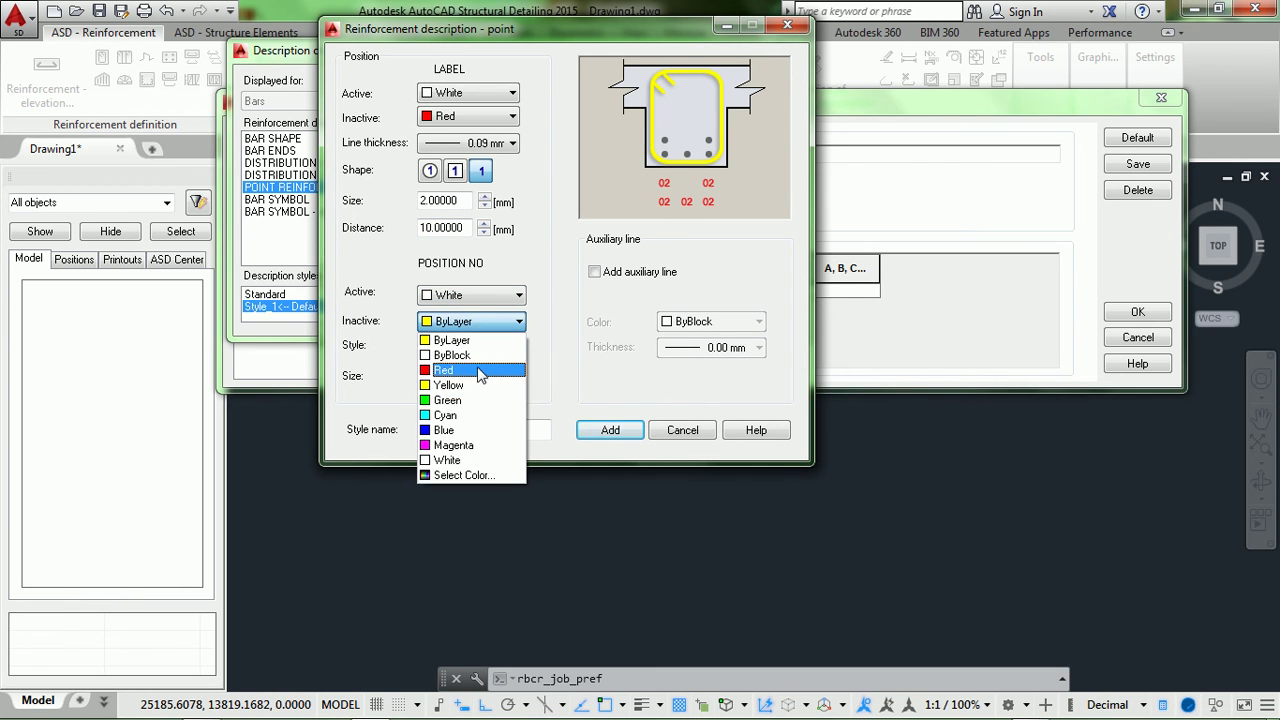
{"action": "left_click", "coordinate": [481, 372]}
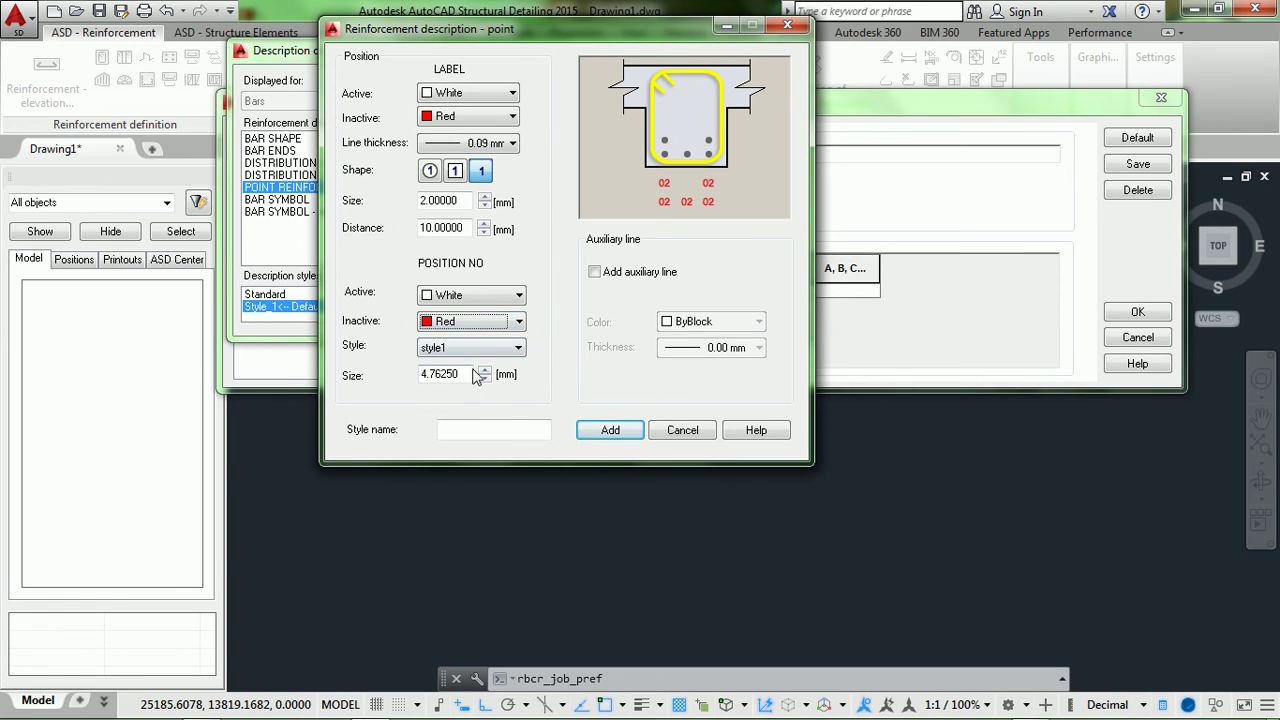
{"action": "left_click", "coordinate": [476, 348]}
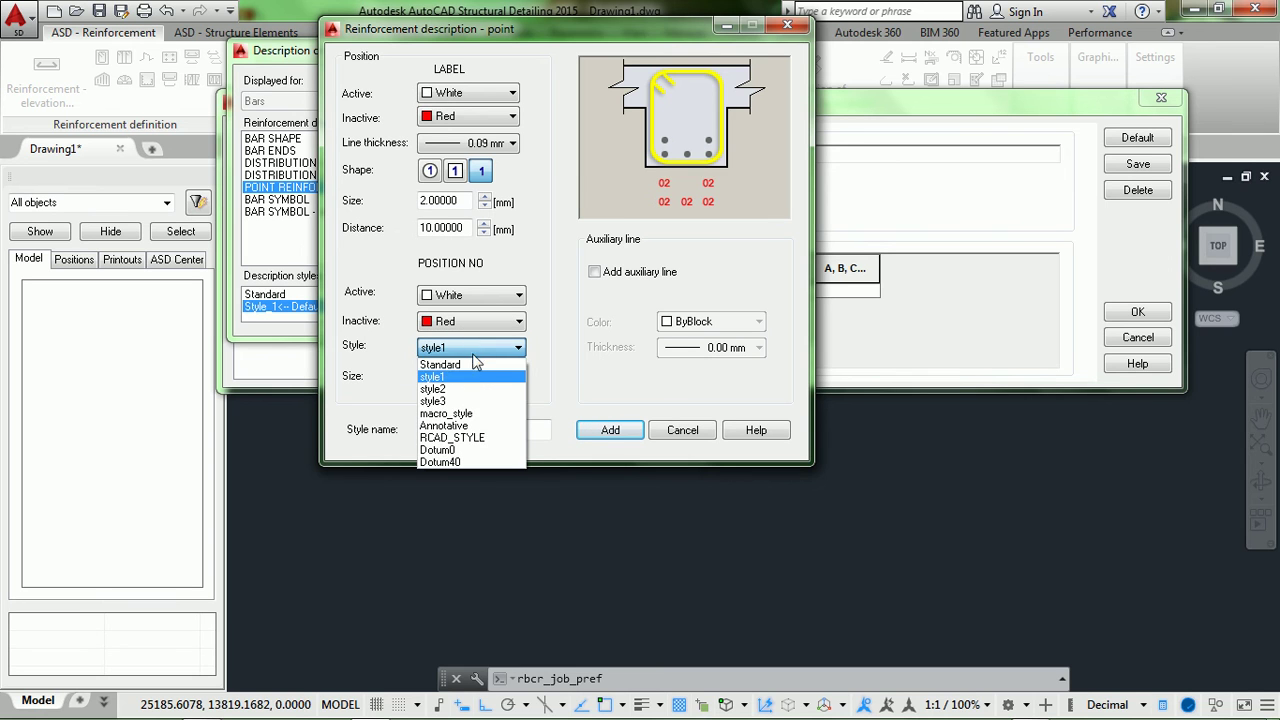
{"action": "left_click", "coordinate": [476, 451]}
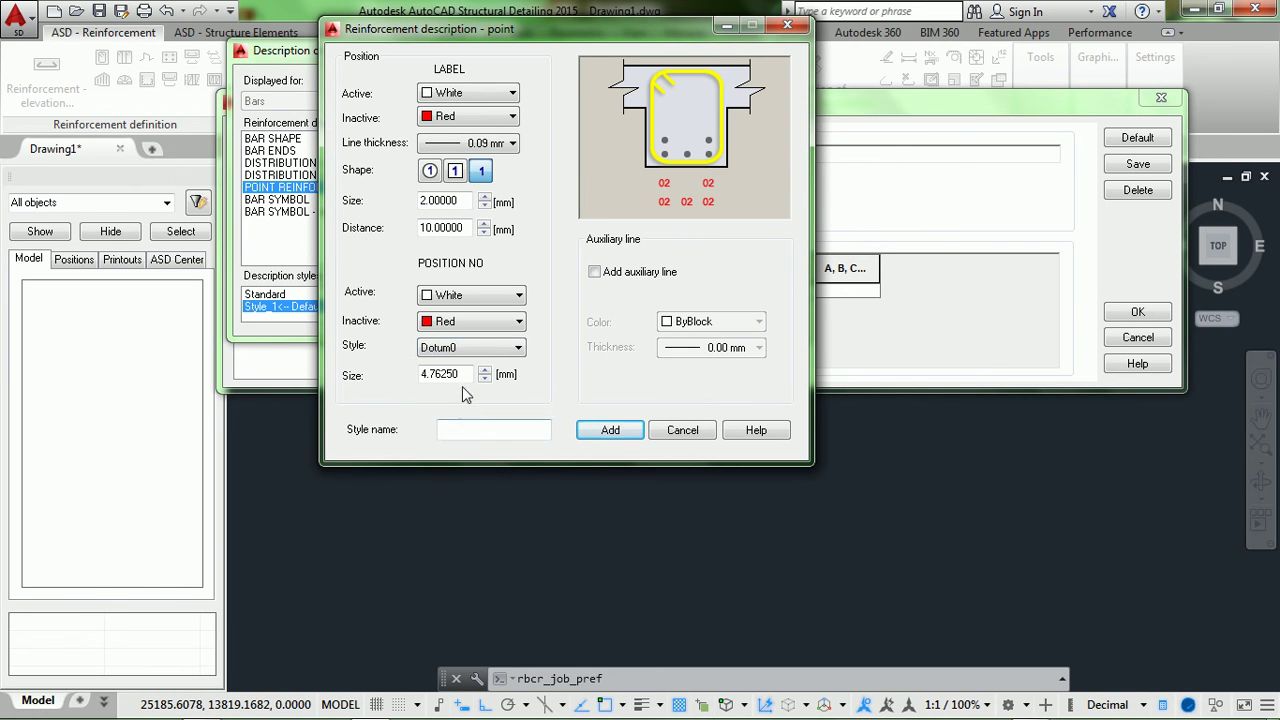
{"action": "left_click_drag", "start_coordinate": [466, 373], "coordinate": [383, 372]}
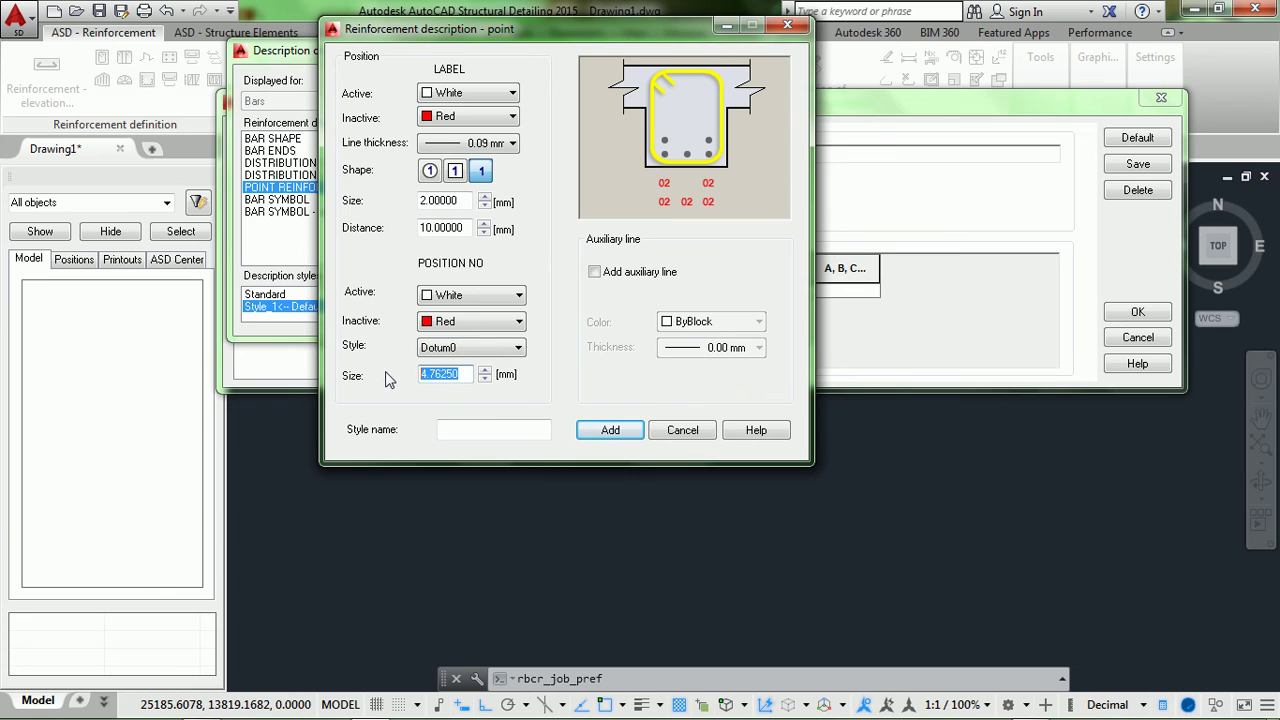
{"action": "type", "text": "2"}
Add the point style as Lin Structure, make it the default, and confirm with OK.
{"action": "left_click", "coordinate": [469, 432]}
{"action": "type", "text": "Lin Structure"}
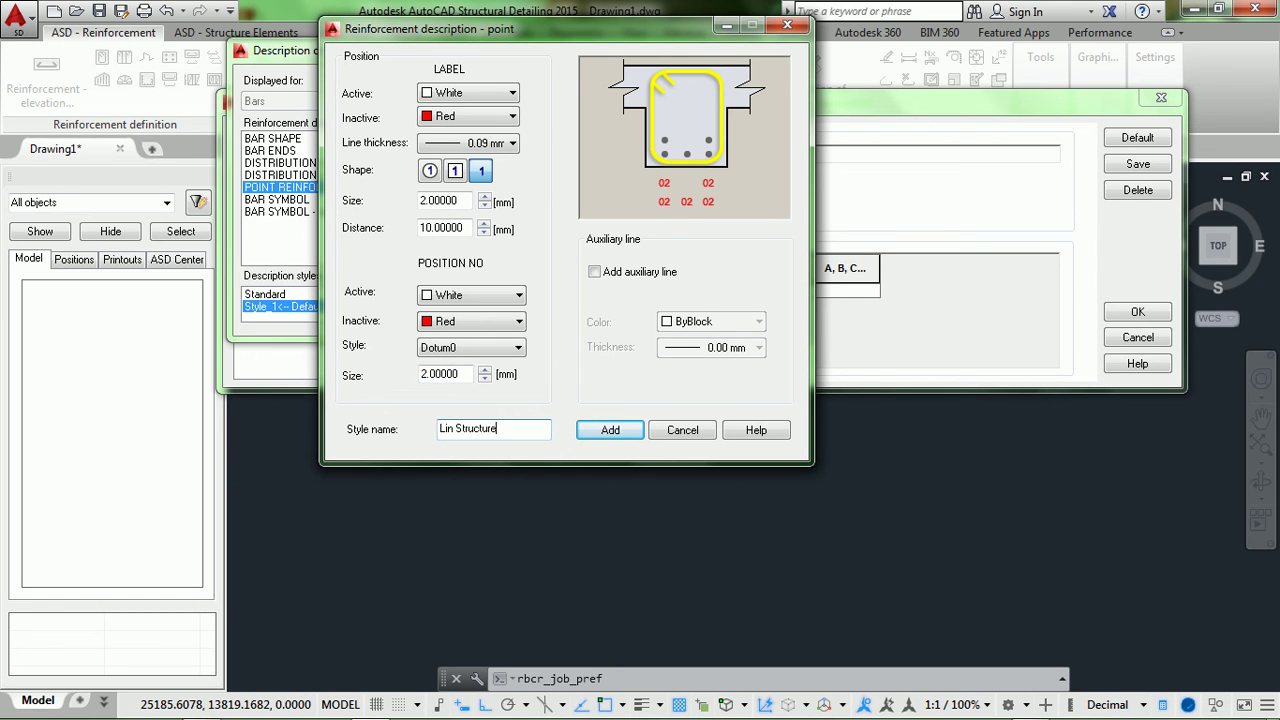
{"action": "left_click", "coordinate": [610, 430]}
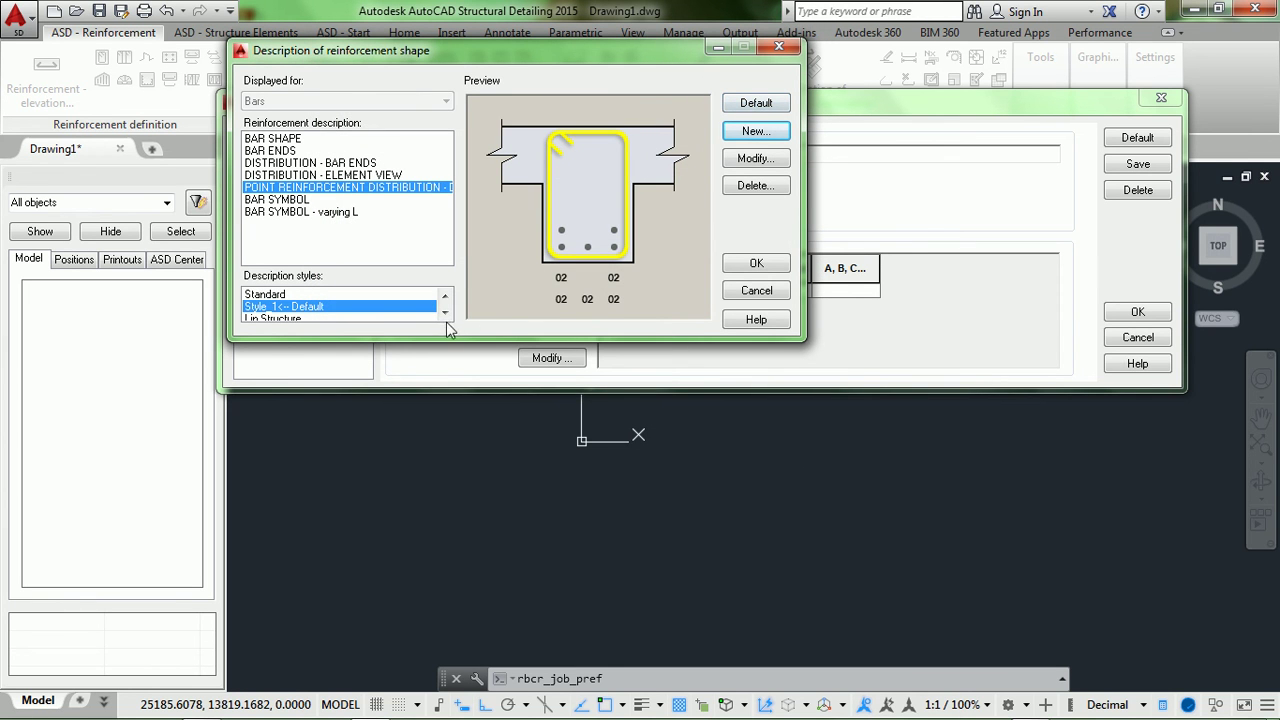
{"action": "left_click", "coordinate": [445, 312]}
{"action": "left_click", "coordinate": [310, 307]}
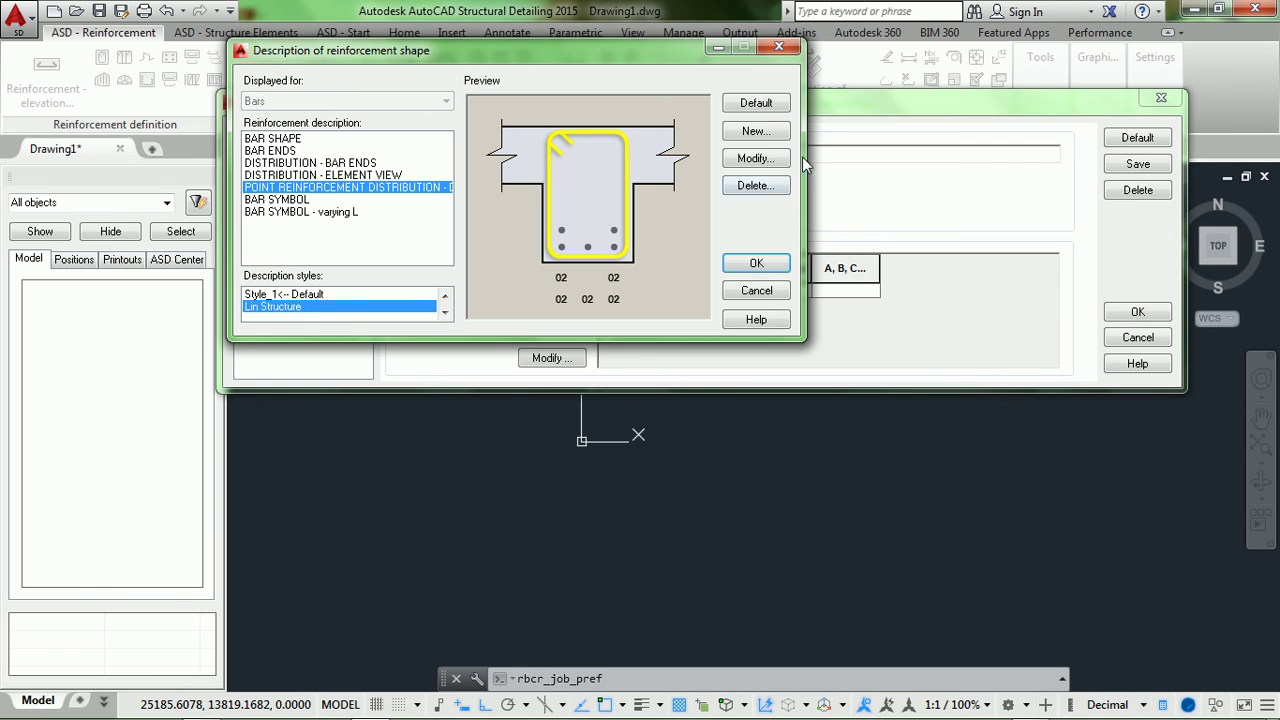
{"action": "left_click", "coordinate": [766, 104]}
{"action": "left_click", "coordinate": [758, 264]}
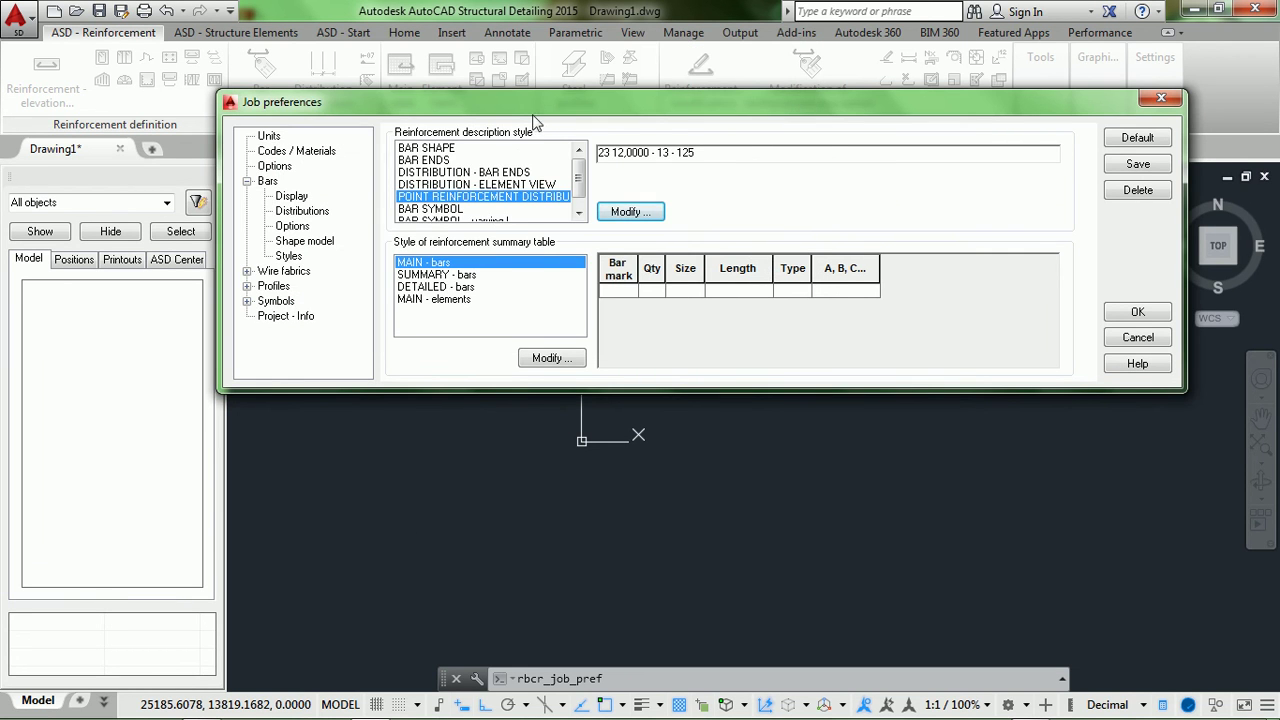
{"action": "left_click_drag", "start_coordinate": [537, 108], "coordinate": [526, 85]}
{"action": "scroll", "coordinate": [476, 198], "scroll_direction": "down", "scroll_amount": 1}
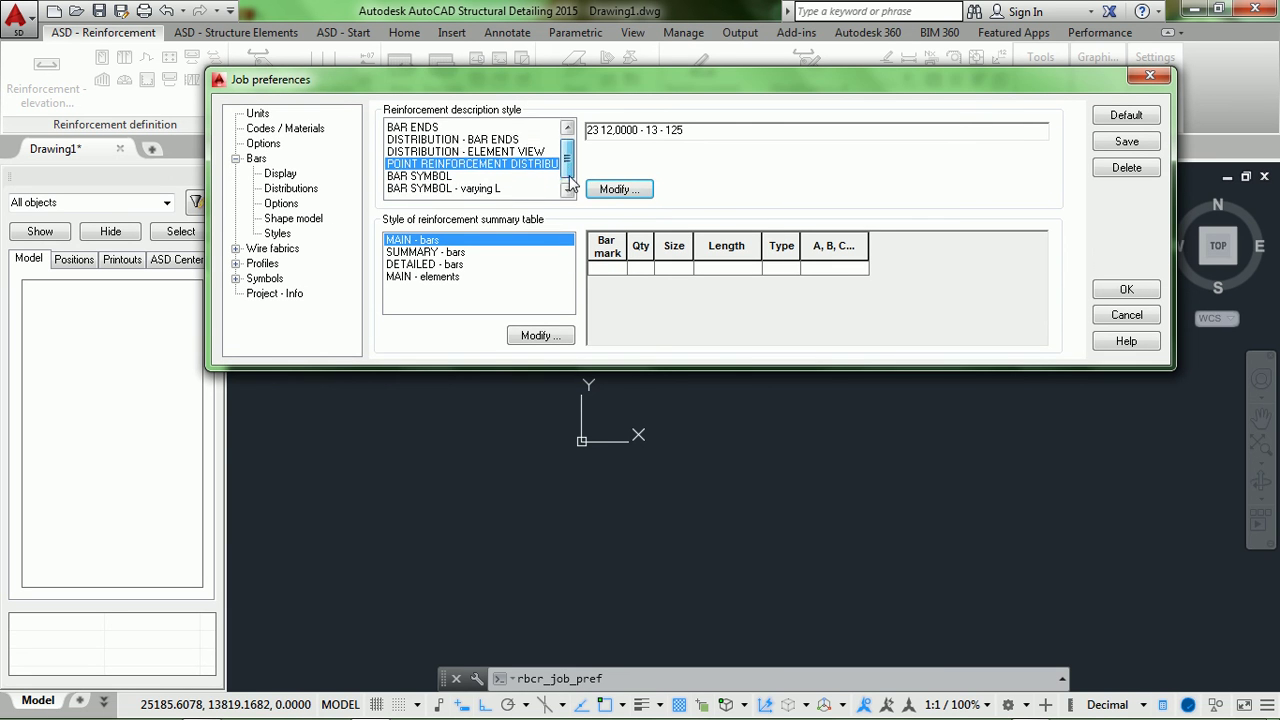
{"action": "left_click", "coordinate": [497, 174]}
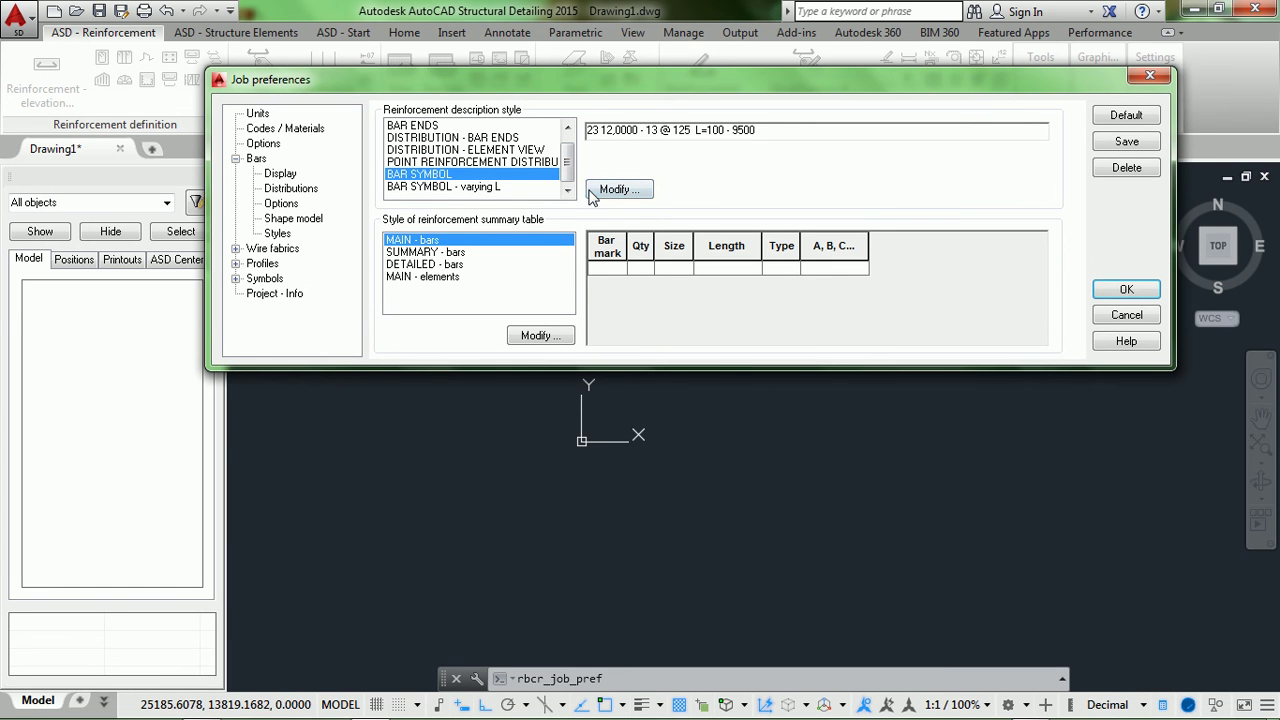
{"action": "left_click", "coordinate": [592, 190]}
{"action": "left_click_drag", "start_coordinate": [402, 20], "coordinate": [726, 20]}
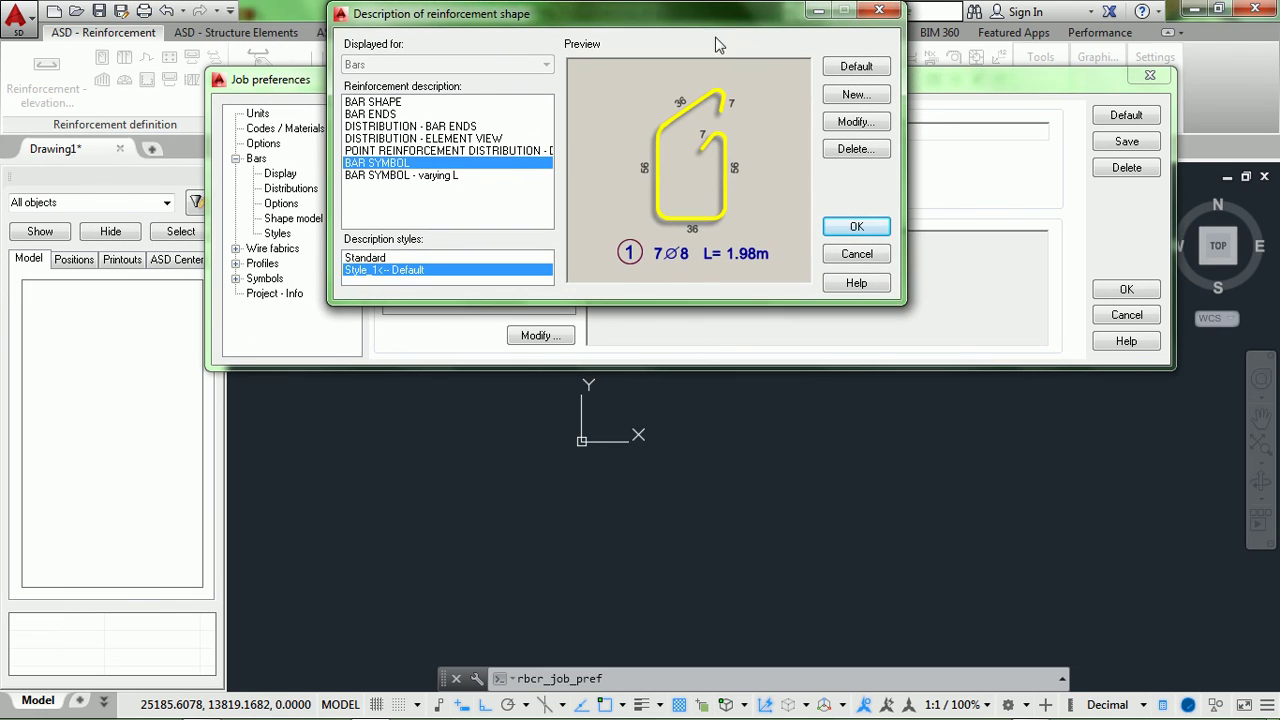
{"action": "left_click", "coordinate": [862, 96]}
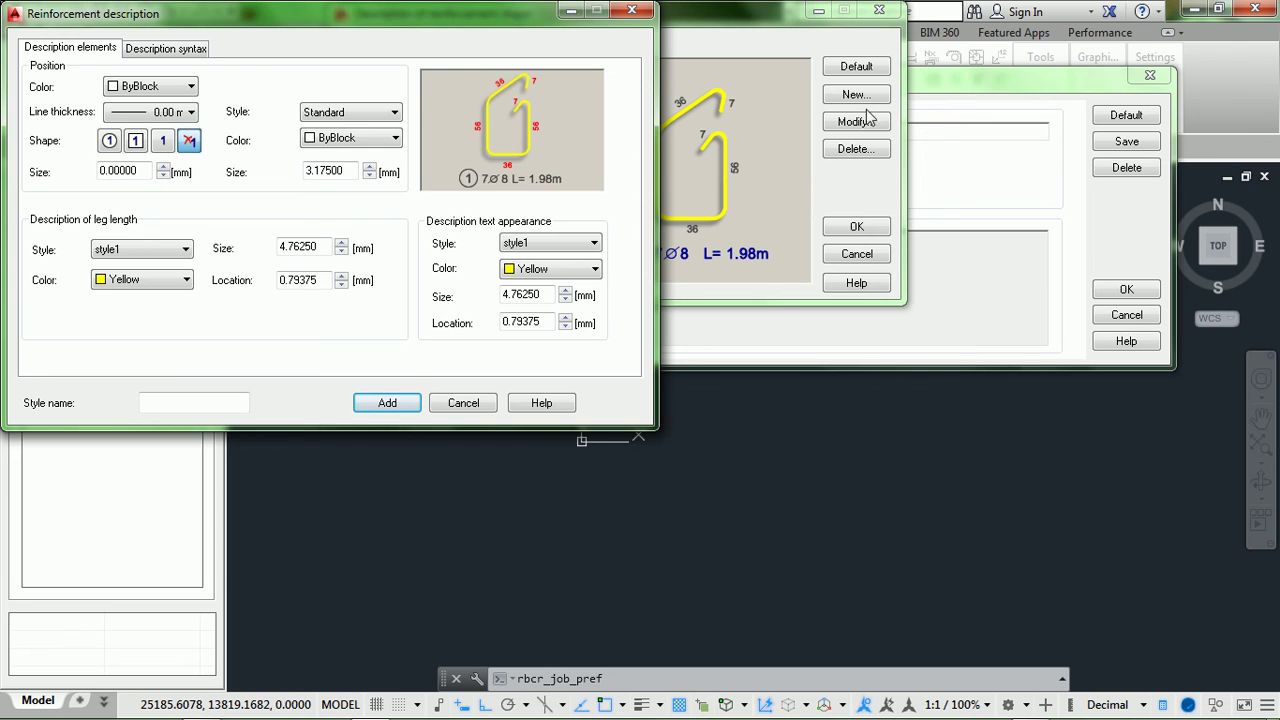
{"action": "left_click", "coordinate": [632, 10]}
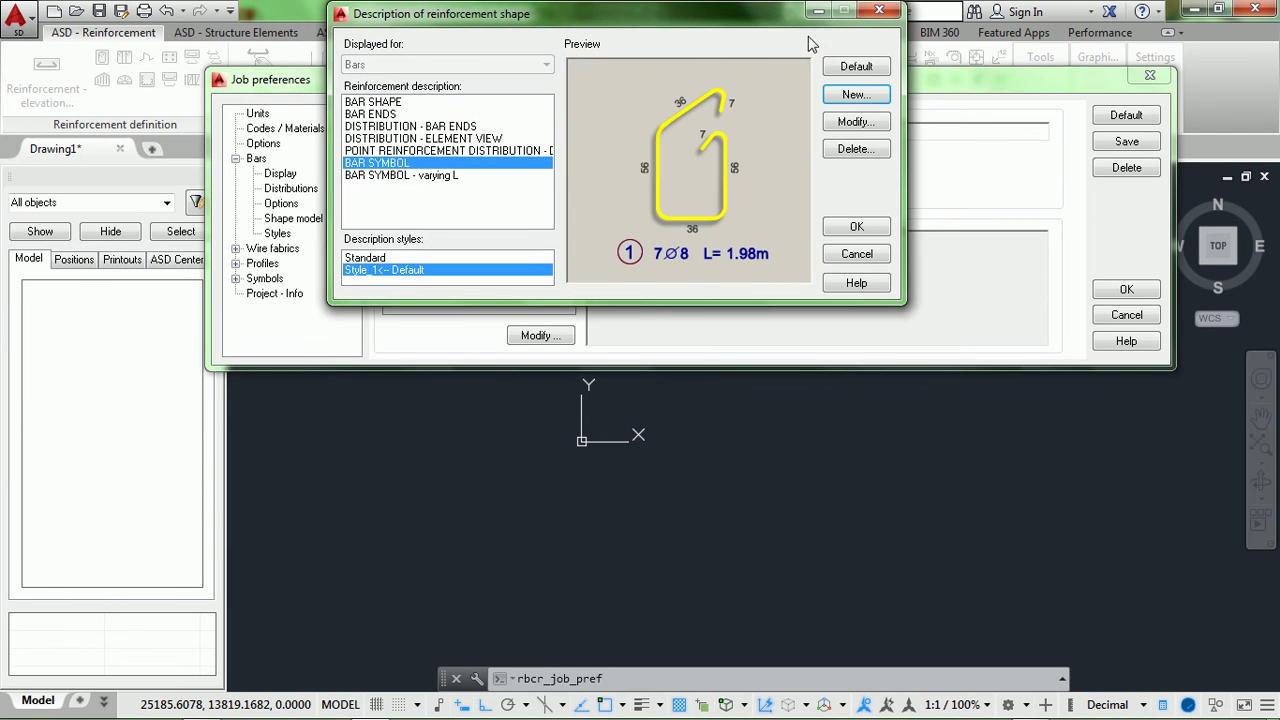
{"action": "left_click", "coordinate": [876, 14]}
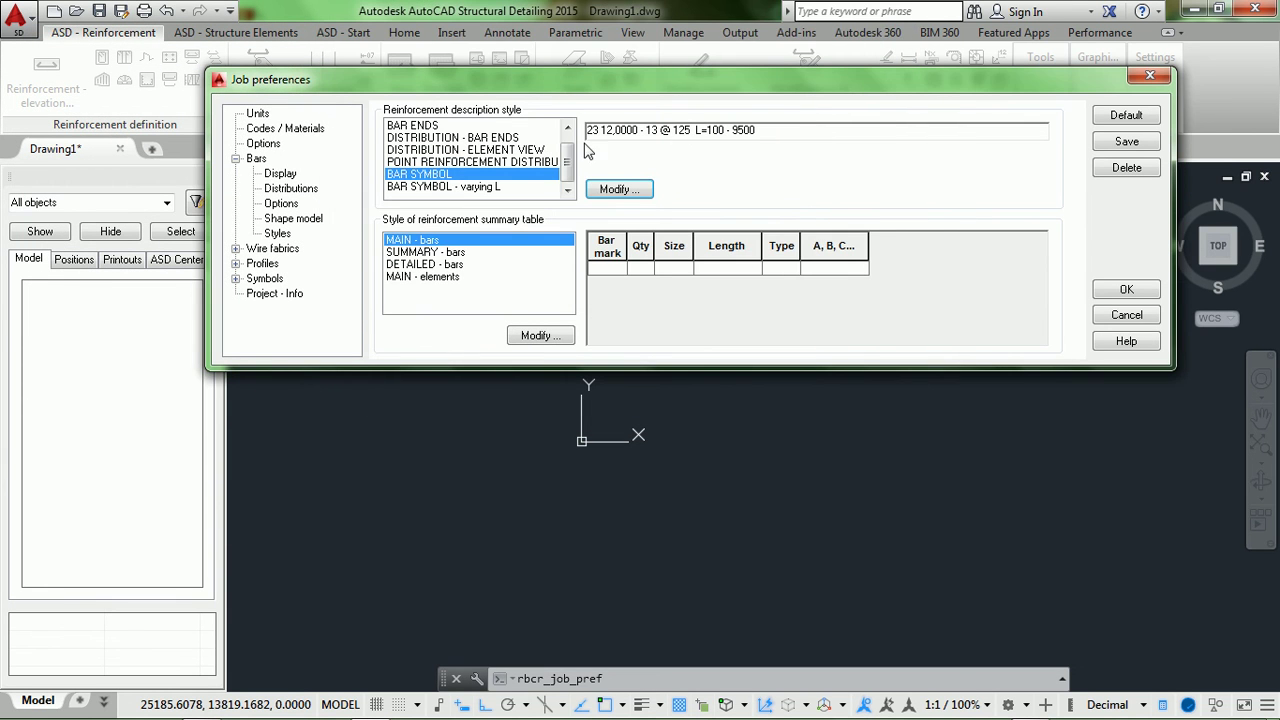
Review the Lin Structure point style without changes, then open the BAR SYMBOL description styles.
{"action": "left_click", "coordinate": [470, 161]}
{"action": "left_click", "coordinate": [619, 189]}
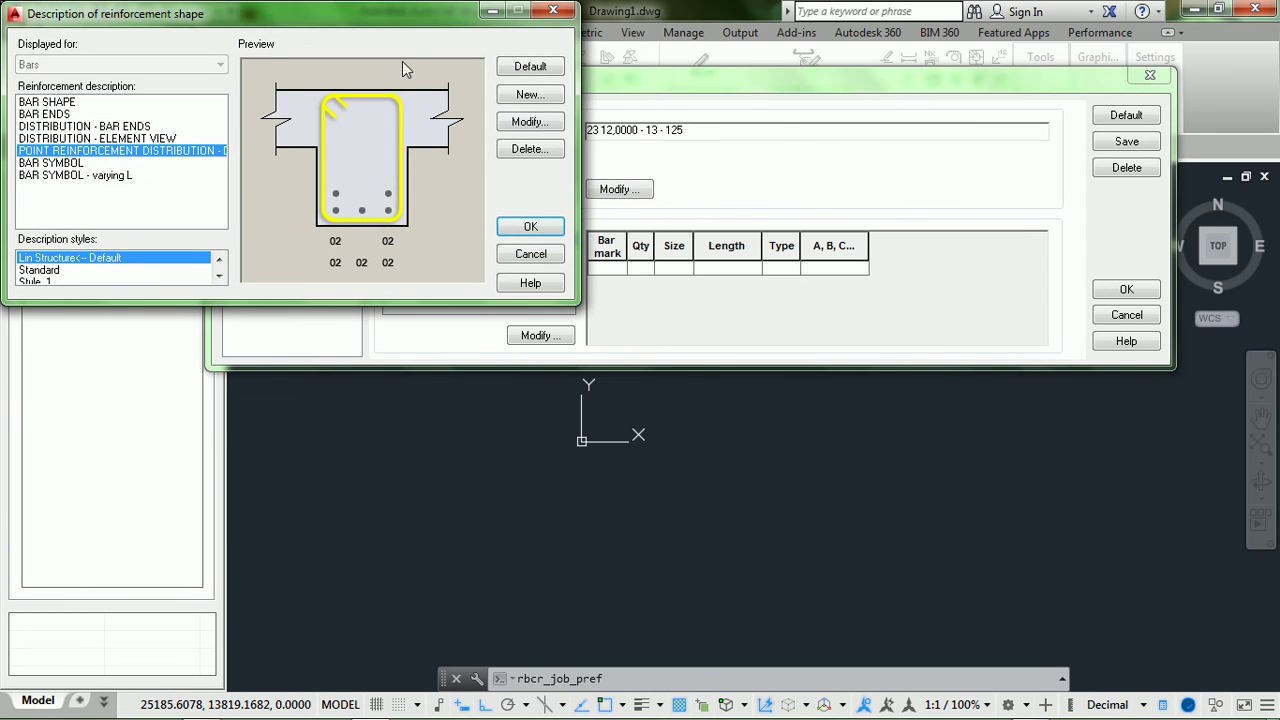
{"action": "left_click_drag", "start_coordinate": [338, 16], "coordinate": [389, 16]}
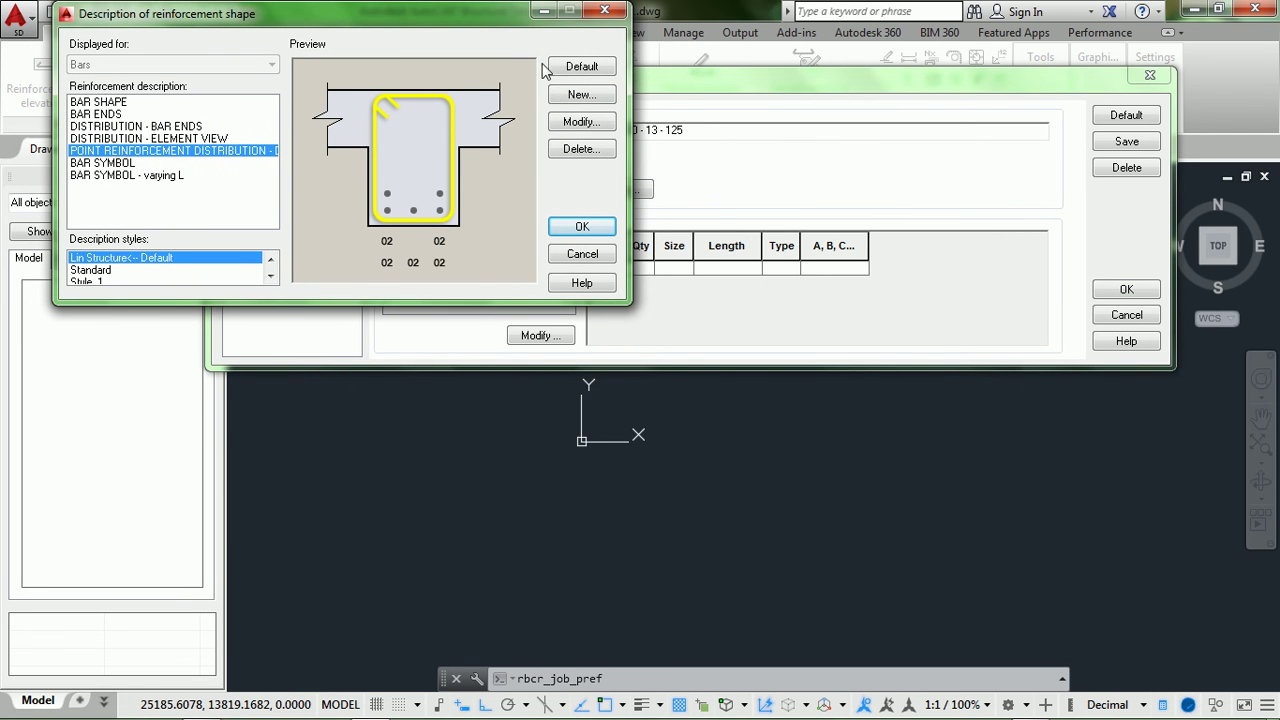
{"action": "left_click", "coordinate": [588, 121]}
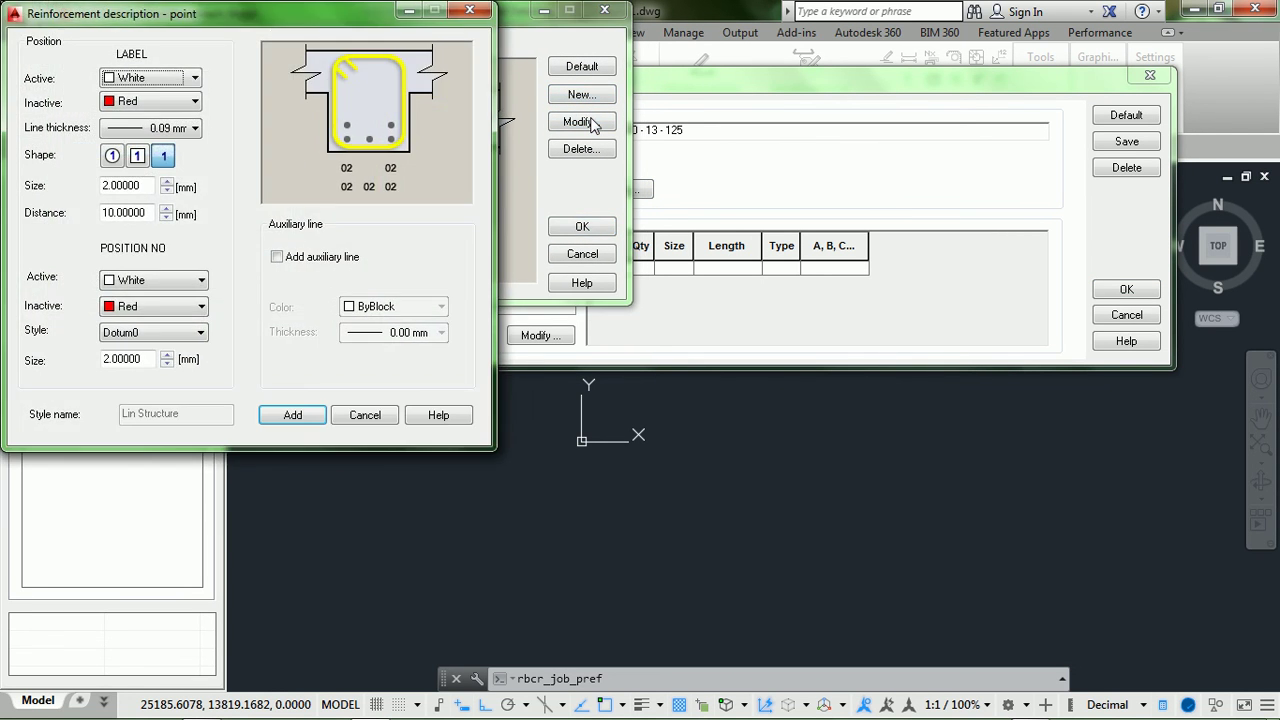
{"action": "left_click", "coordinate": [469, 10]}
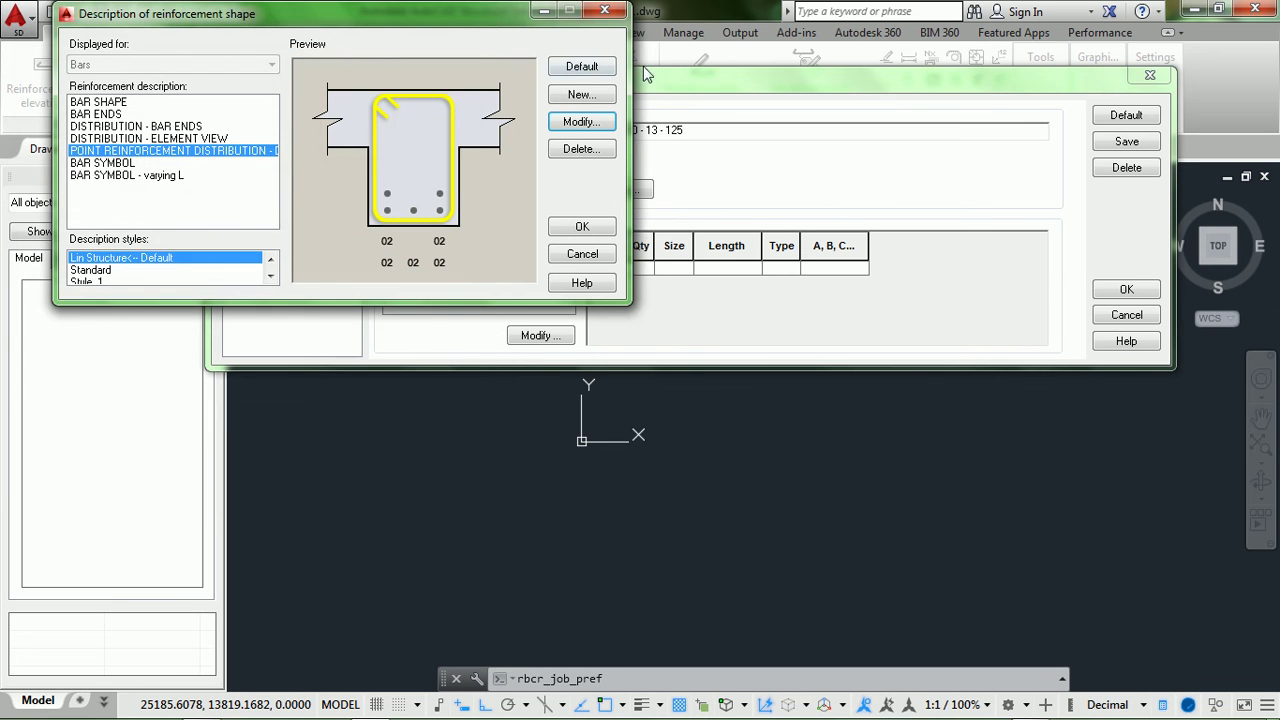
{"action": "left_click", "coordinate": [605, 10]}
{"action": "left_click", "coordinate": [428, 176]}
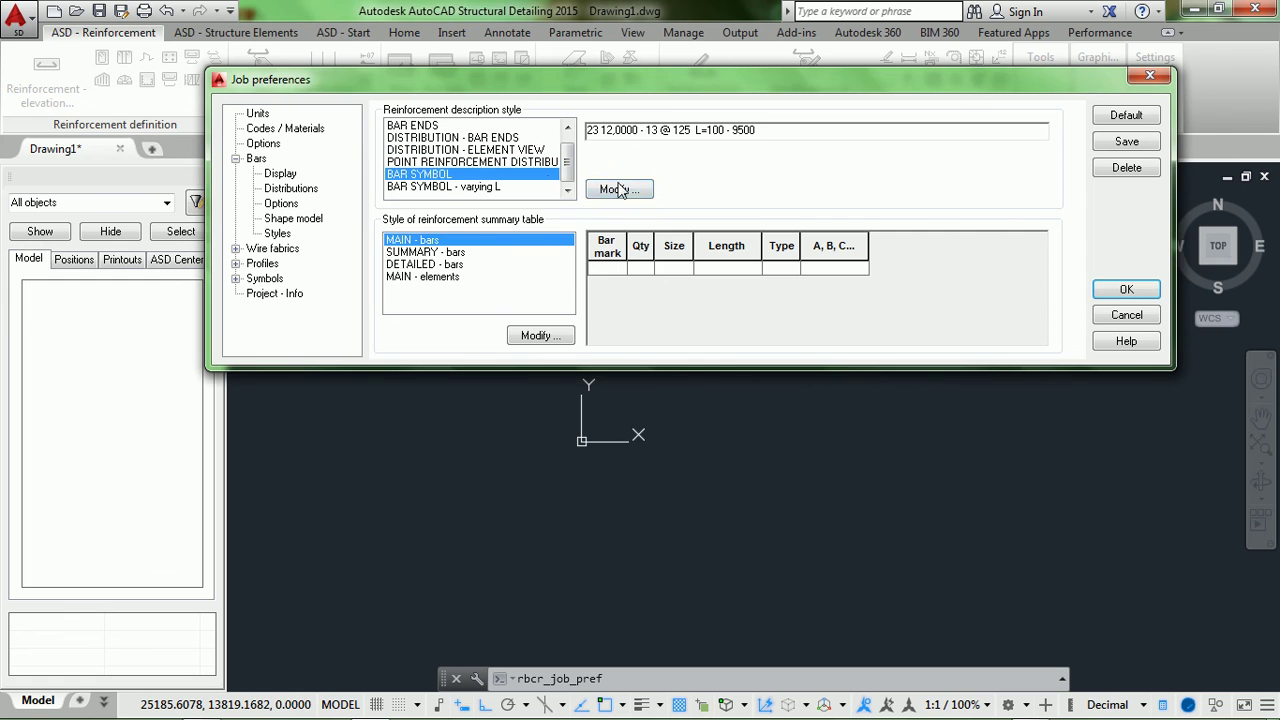
{"action": "left_click", "coordinate": [619, 189]}
Create a BAR SYMBOL style with a white, 0.09 mm circular position mark of size 4.
{"action": "left_click", "coordinate": [540, 97]}
{"action": "left_click_drag", "start_coordinate": [422, 24], "coordinate": [618, 37]}
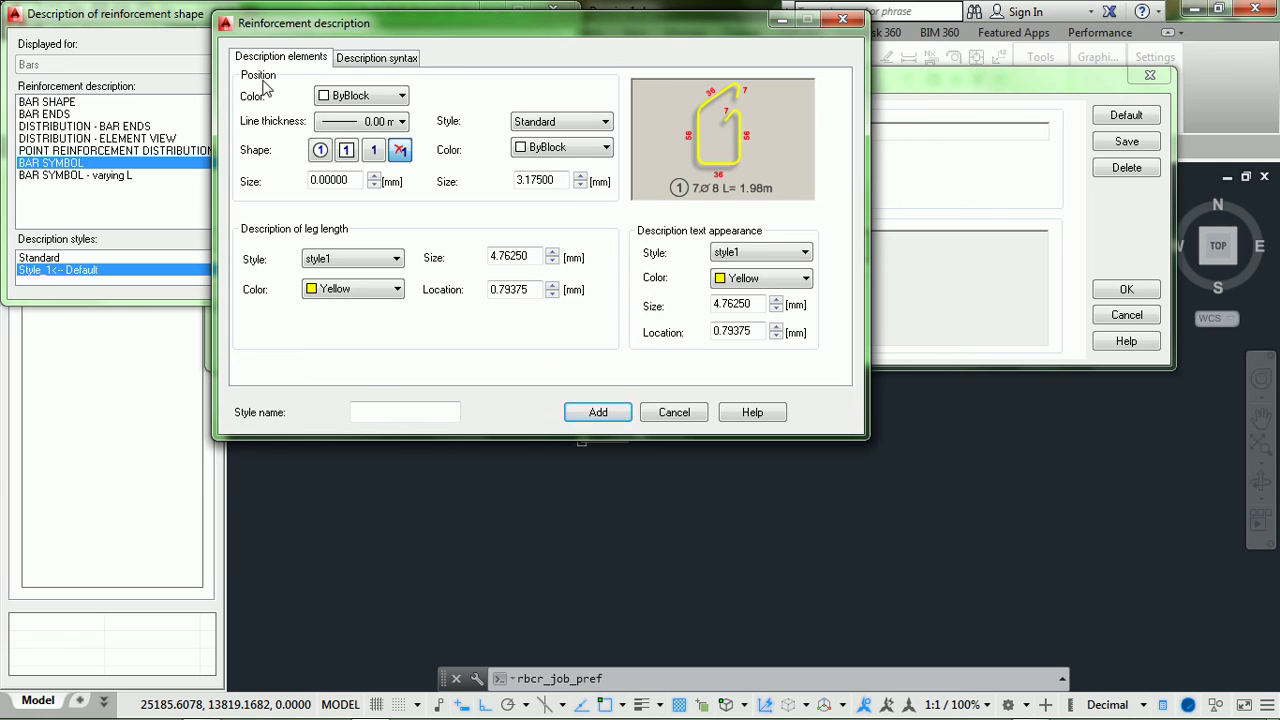
{"action": "left_click", "coordinate": [343, 101]}
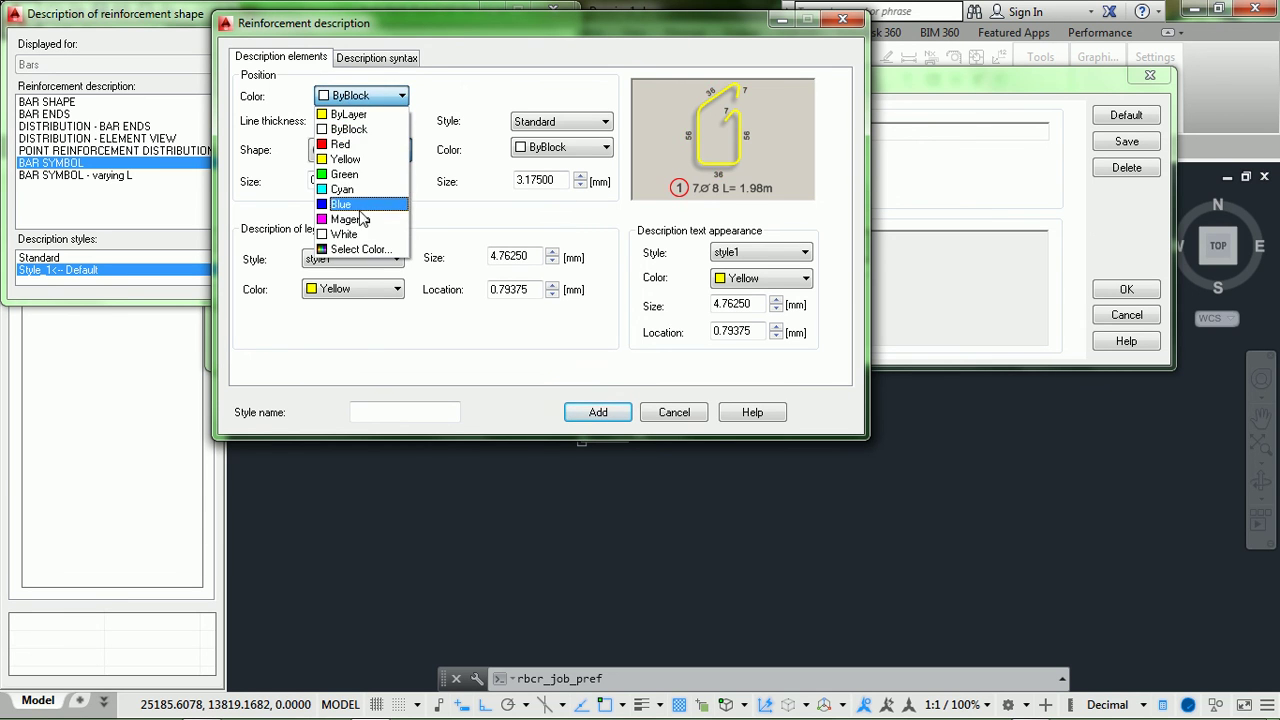
{"action": "left_click", "coordinate": [360, 237]}
{"action": "left_click", "coordinate": [356, 121]}
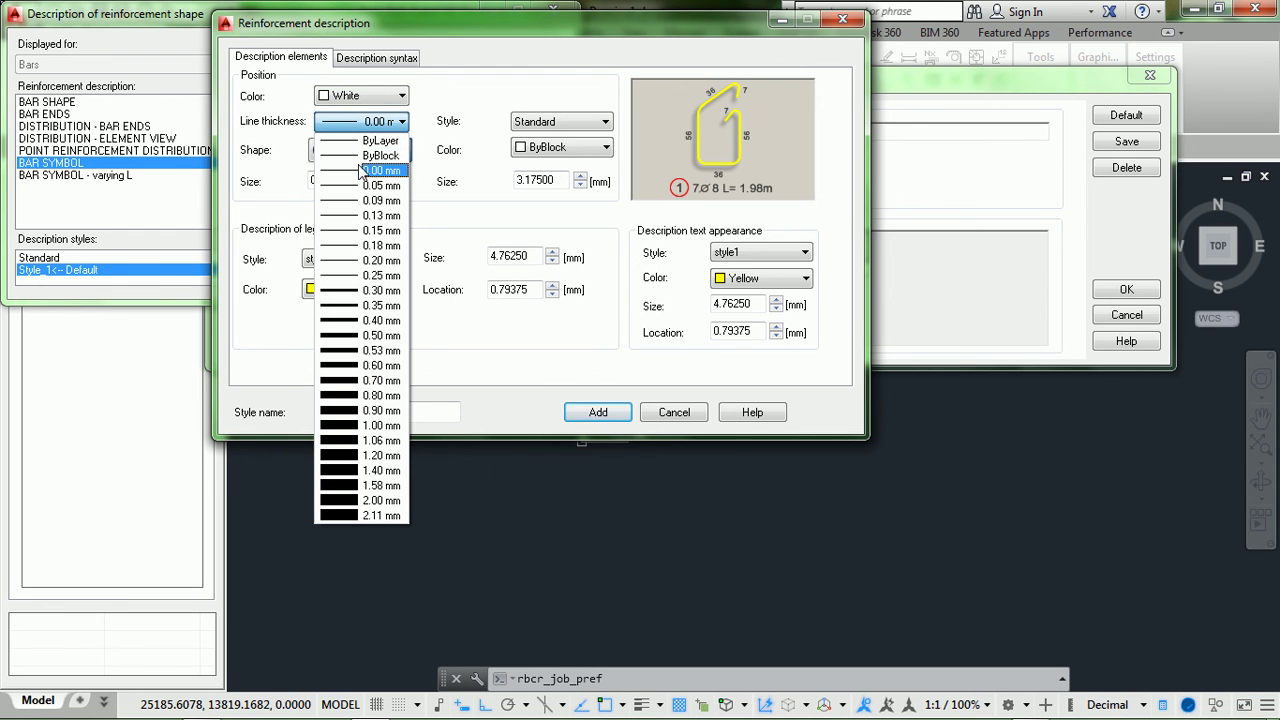
{"action": "left_click", "coordinate": [375, 205]}
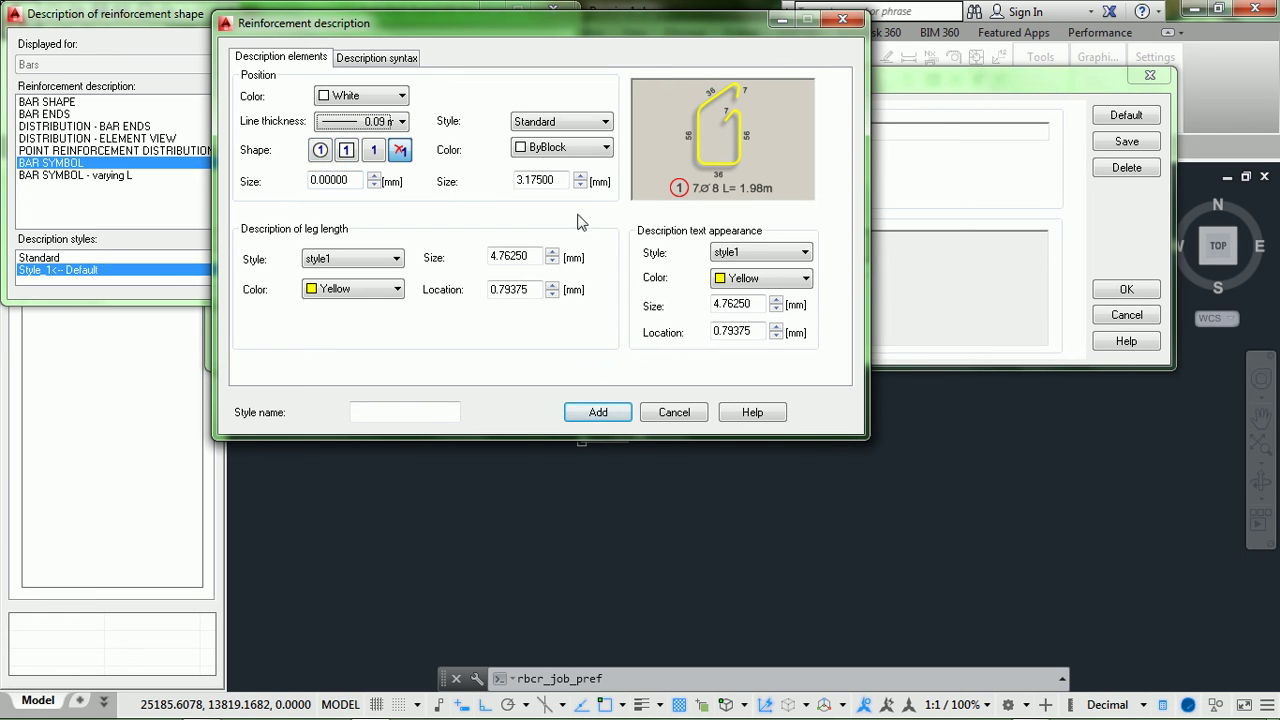
{"action": "left_click", "coordinate": [322, 155]}
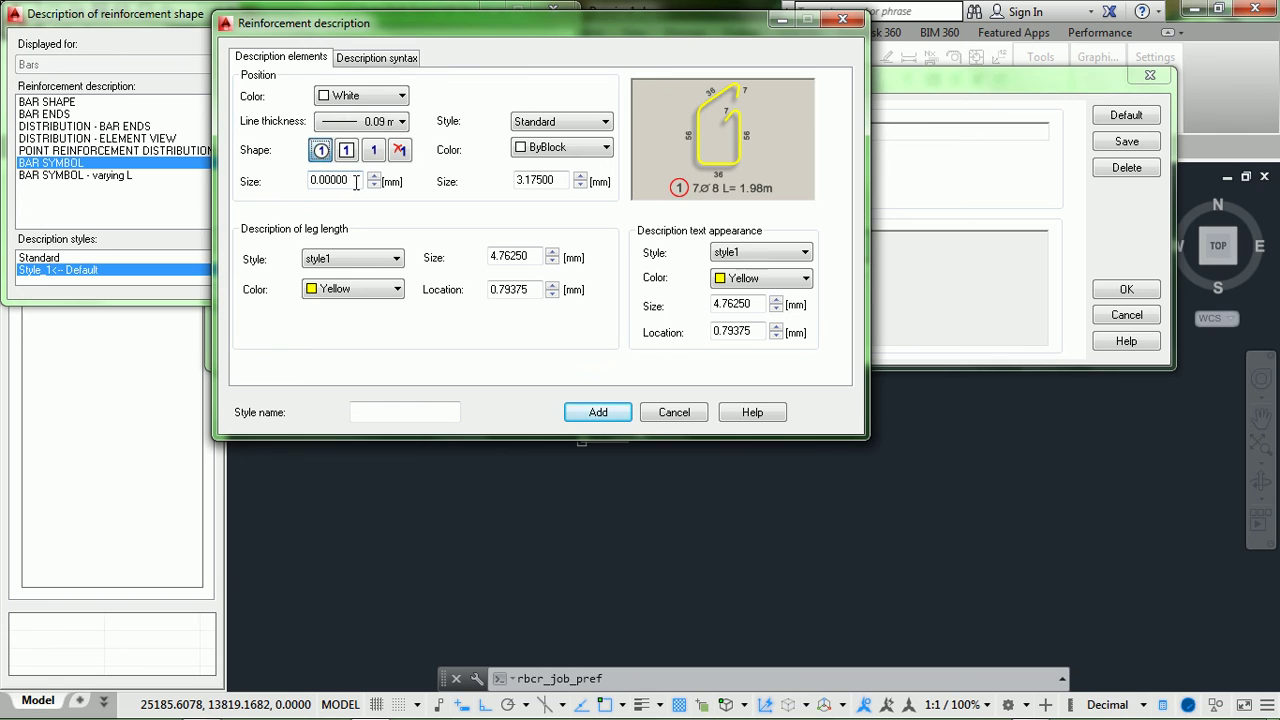
{"action": "double_click", "coordinate": [354, 182]}
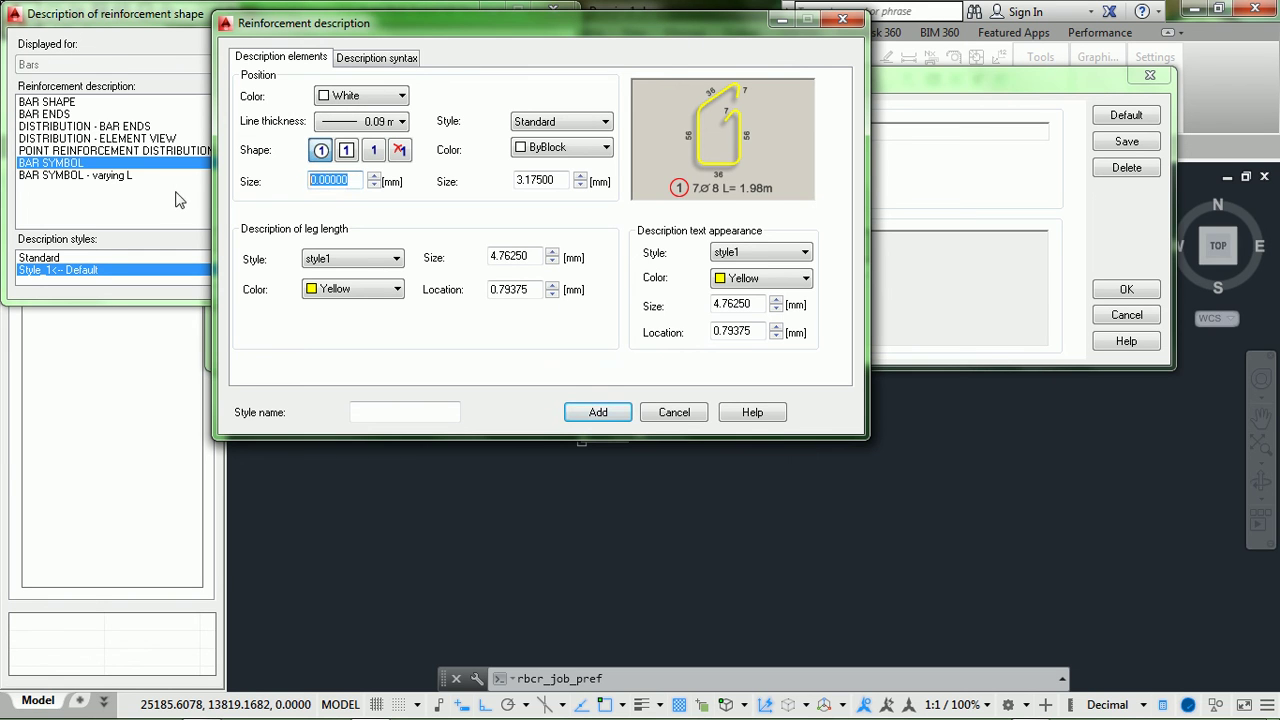
{"action": "type", "text": "4"}
Set the bar symbol's position number text to white Dotum0 at size 2.
{"action": "left_click", "coordinate": [600, 122]}
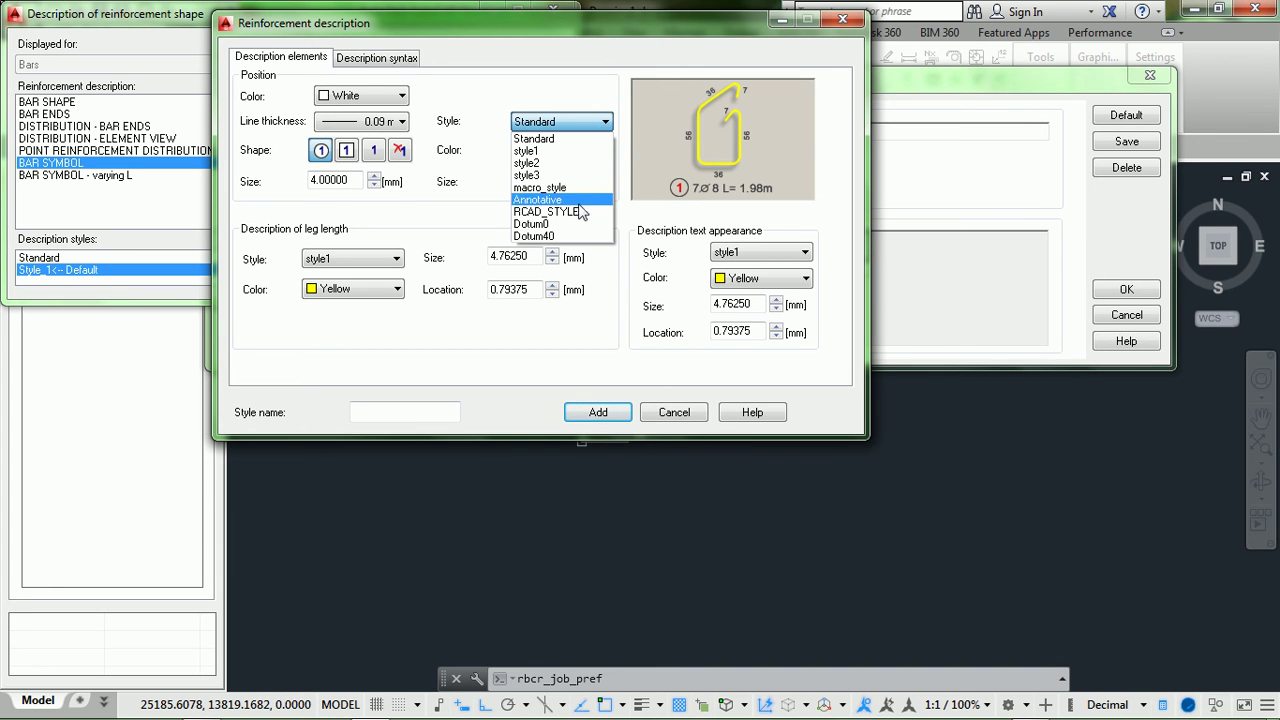
{"action": "left_click", "coordinate": [556, 224]}
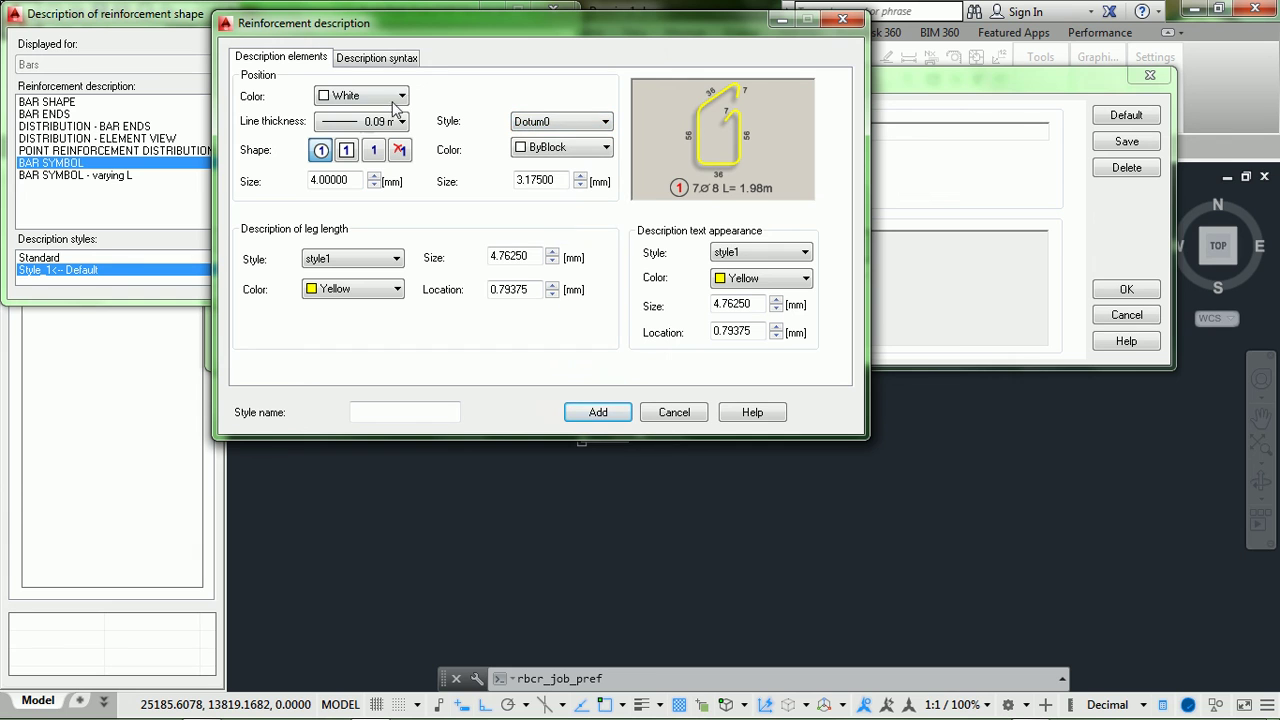
{"action": "left_click", "coordinate": [532, 147]}
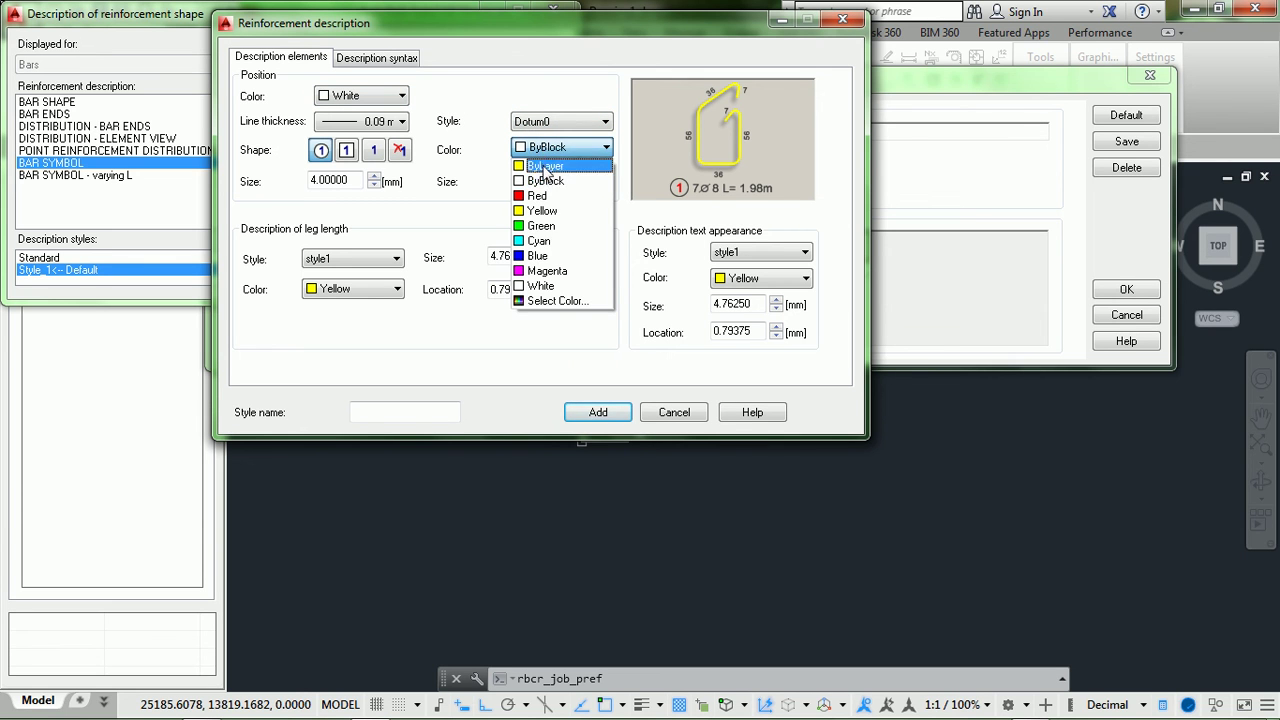
{"action": "left_click", "coordinate": [541, 286]}
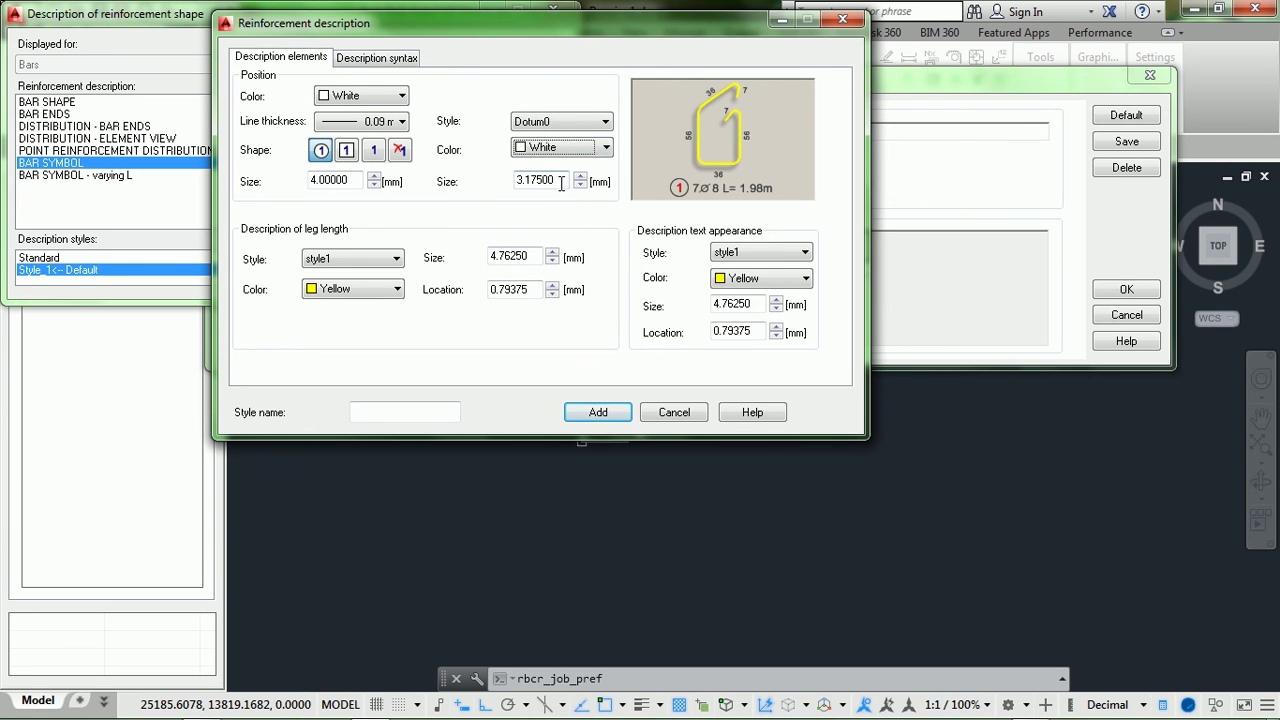
{"action": "left_click_drag", "start_coordinate": [558, 182], "coordinate": [496, 185]}
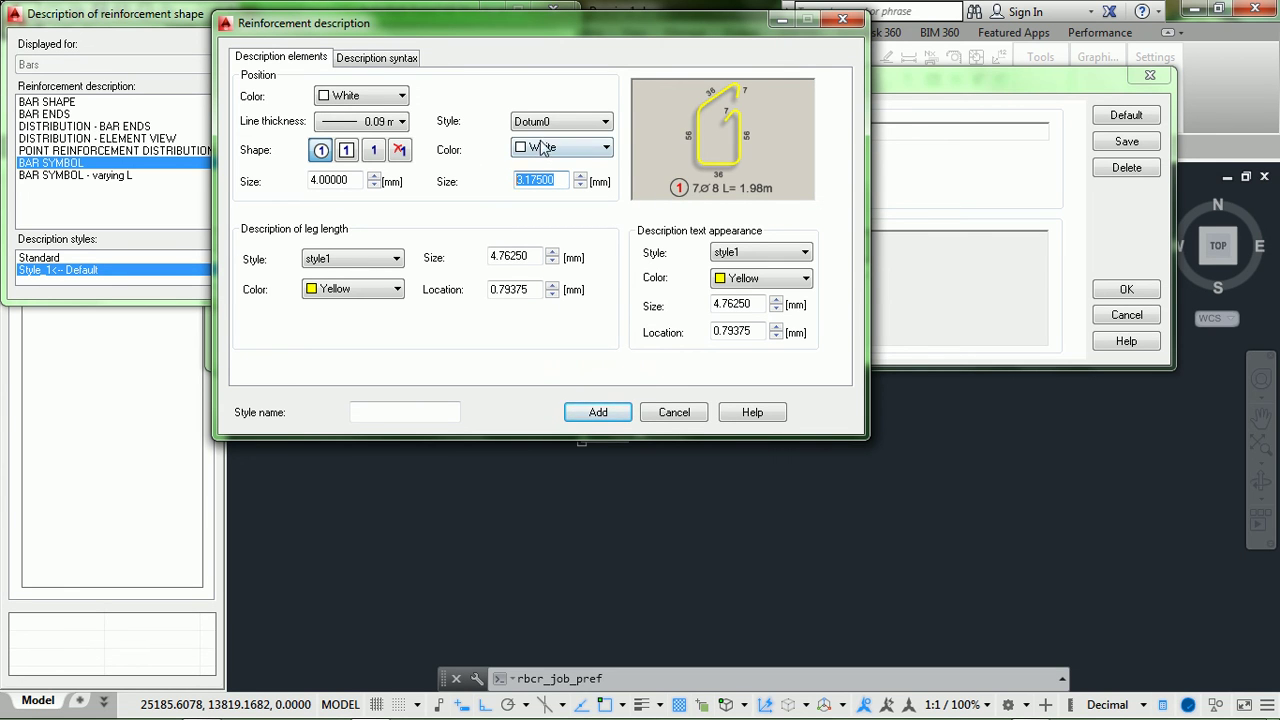
{"action": "left_click", "coordinate": [329, 180]}
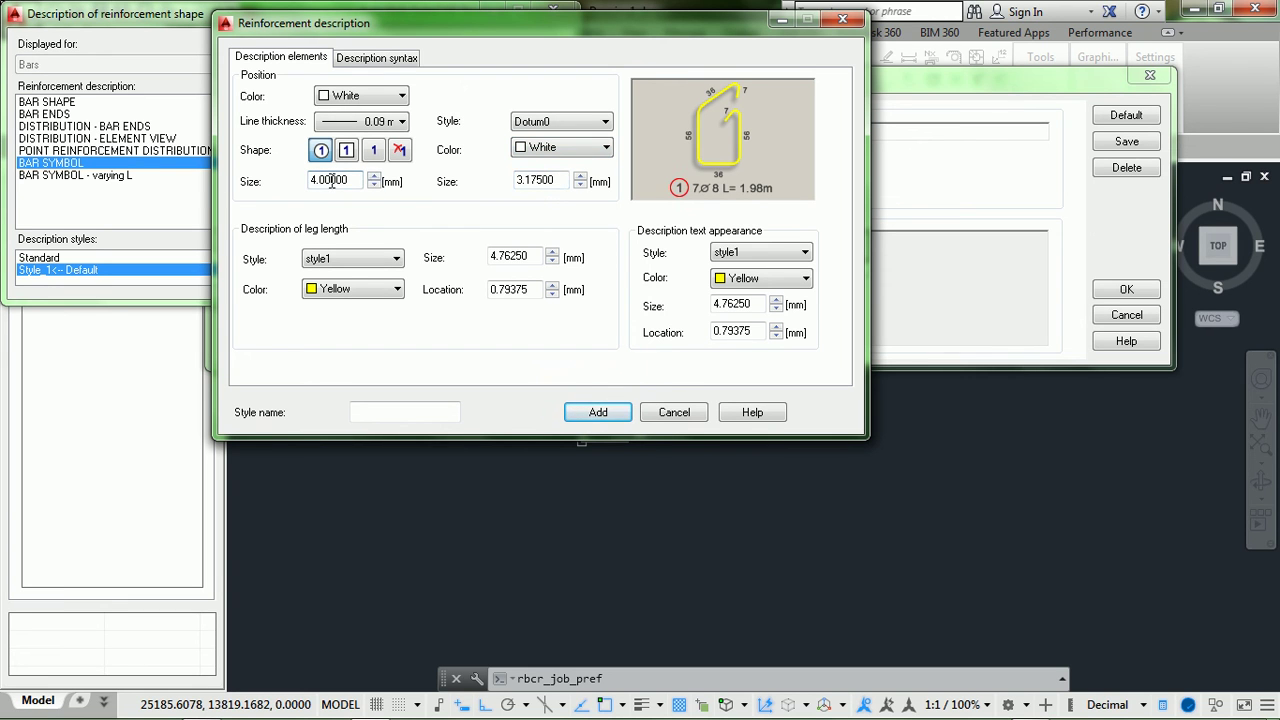
{"action": "left_click_drag", "start_coordinate": [560, 186], "coordinate": [512, 186]}
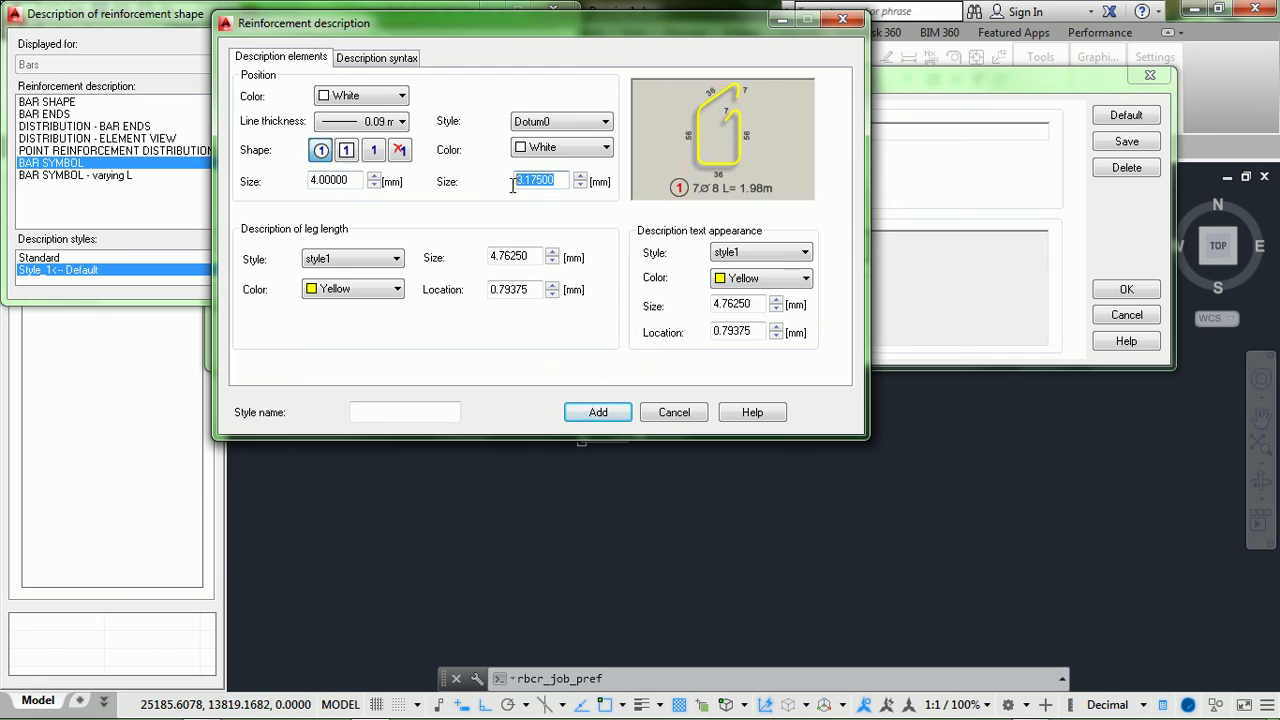
{"action": "type", "text": "2"}
Make the leg length descriptions White Dotum0 text with size 2 and location 1.
{"action": "left_click", "coordinate": [362, 258]}
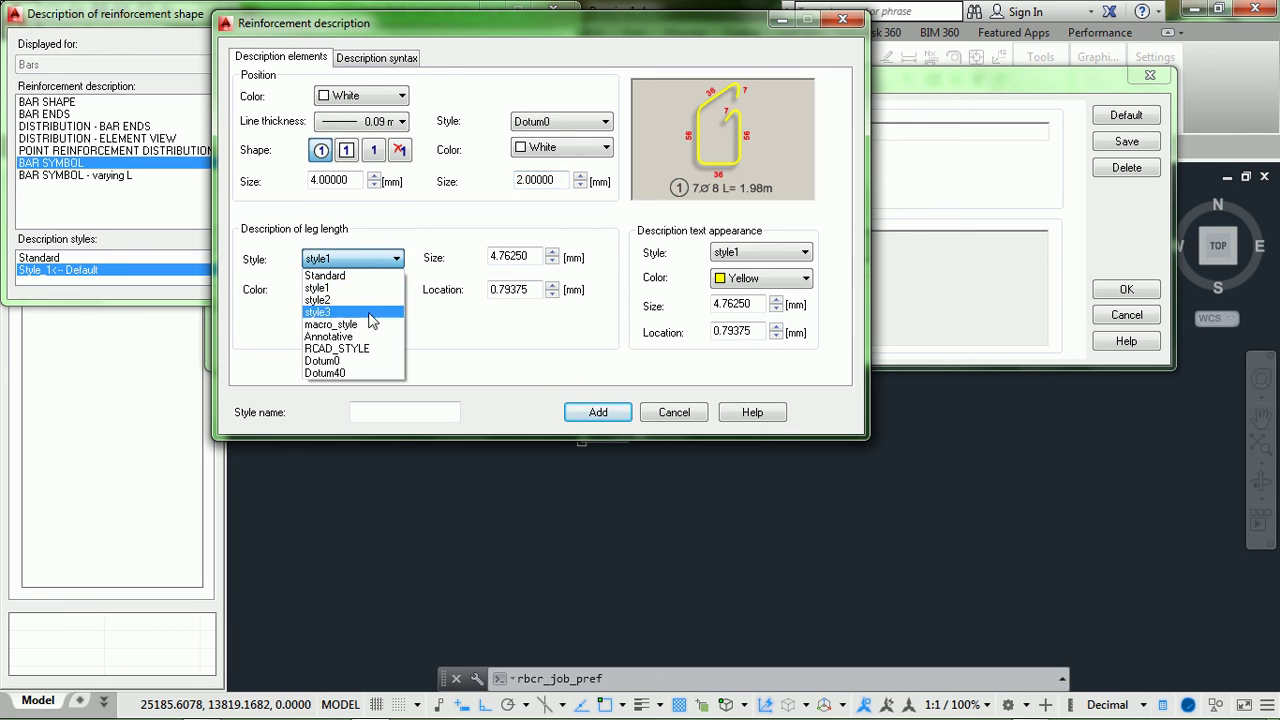
{"action": "left_click", "coordinate": [358, 360]}
{"action": "left_click", "coordinate": [366, 290]}
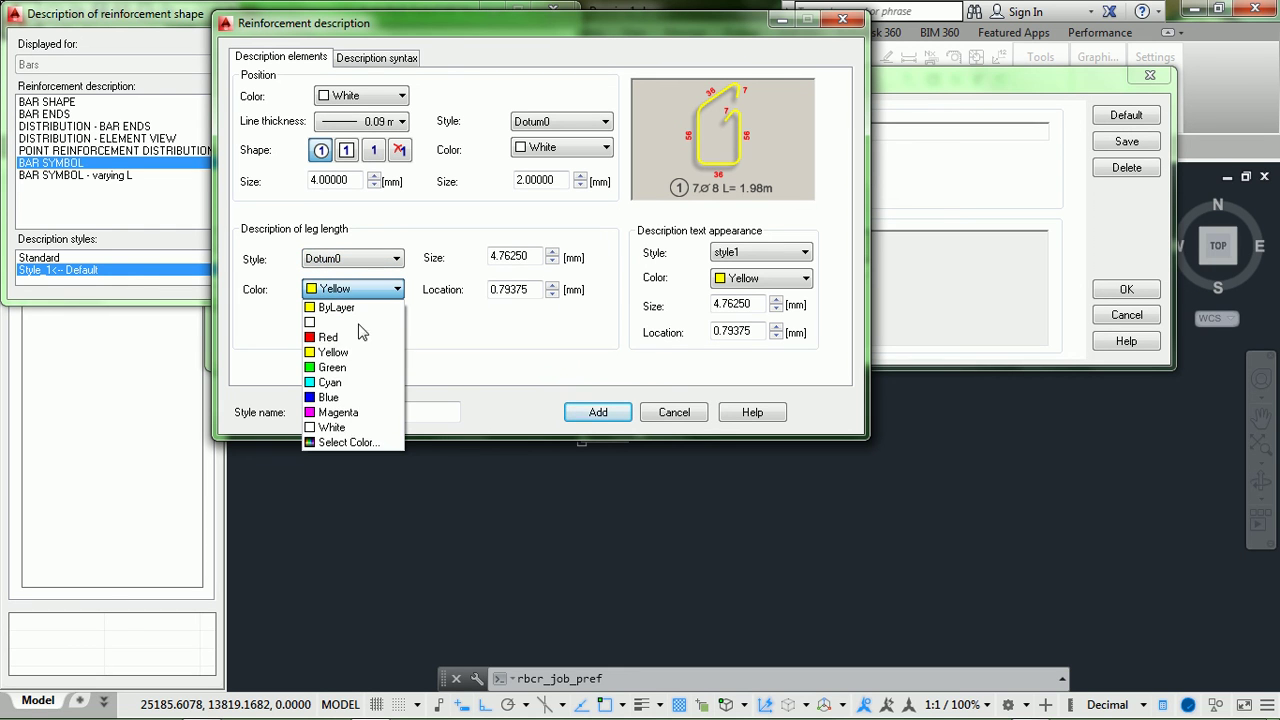
{"action": "left_click", "coordinate": [367, 428]}
{"action": "double_click", "coordinate": [502, 256]}
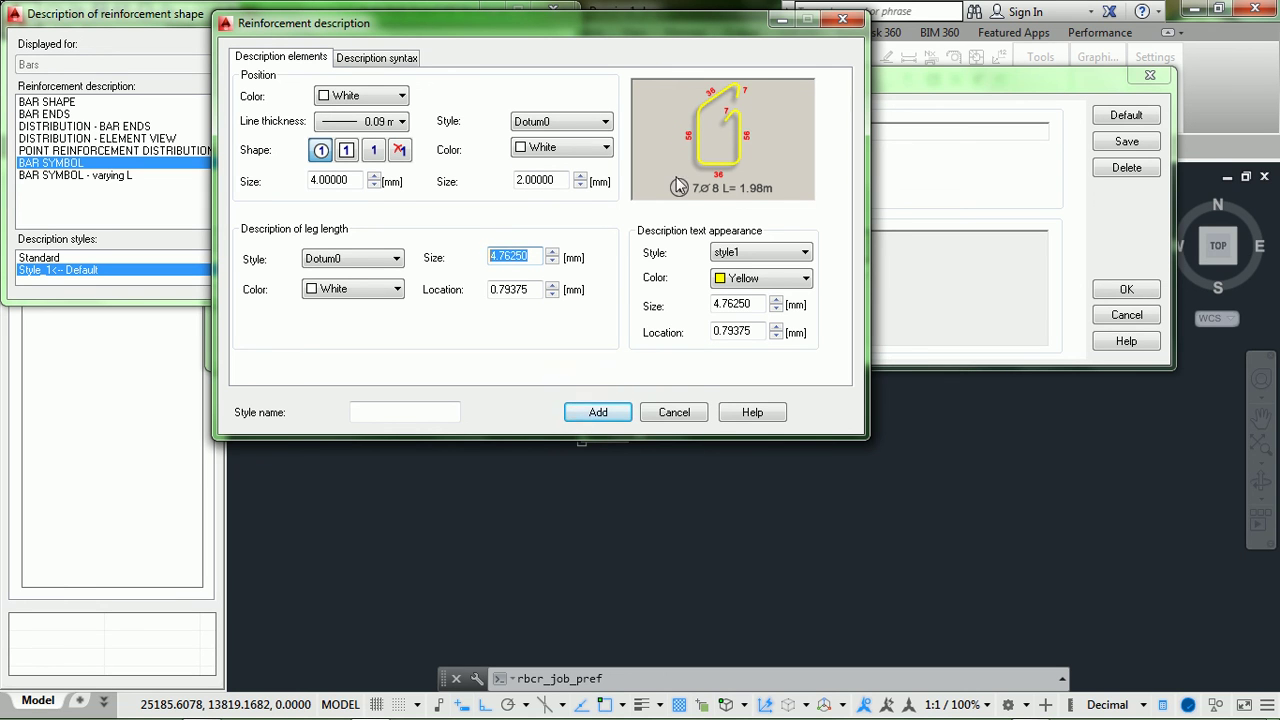
{"action": "key", "text": "BackSpace"}
{"action": "type", "text": "2"}
{"action": "left_click_drag", "start_coordinate": [543, 289], "coordinate": [474, 290]}
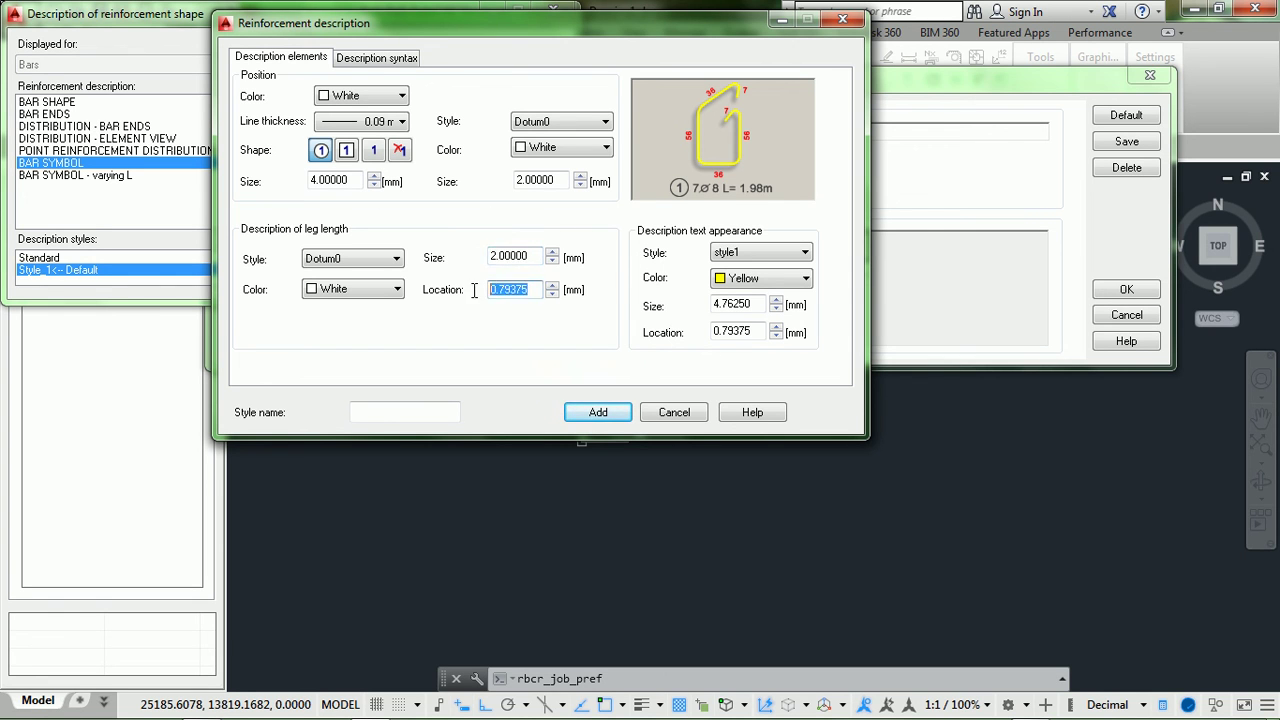
{"action": "type", "text": "1"}
{"action": "left_click_drag", "start_coordinate": [705, 42], "coordinate": [655, 50]}
Give the description text White Dotum0 at size 2 and location 1, and name the style 'Lin Structure'.
{"action": "left_click", "coordinate": [697, 262]}
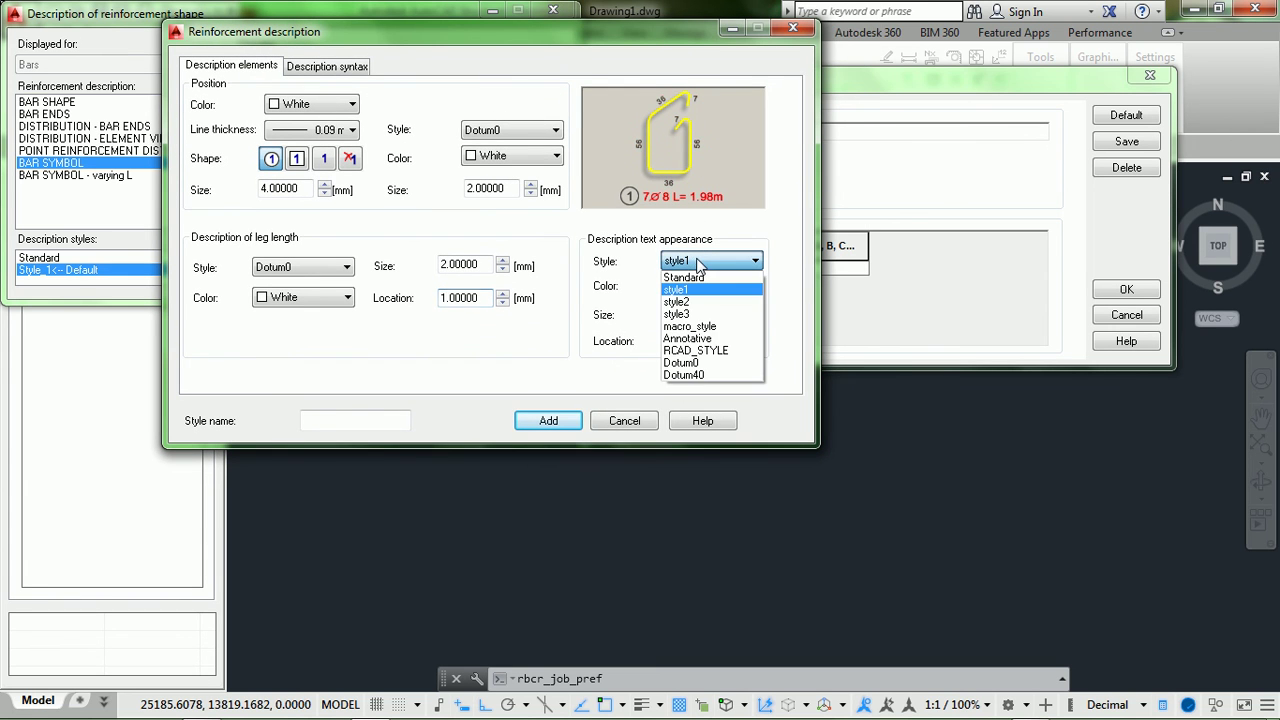
{"action": "left_click", "coordinate": [700, 366]}
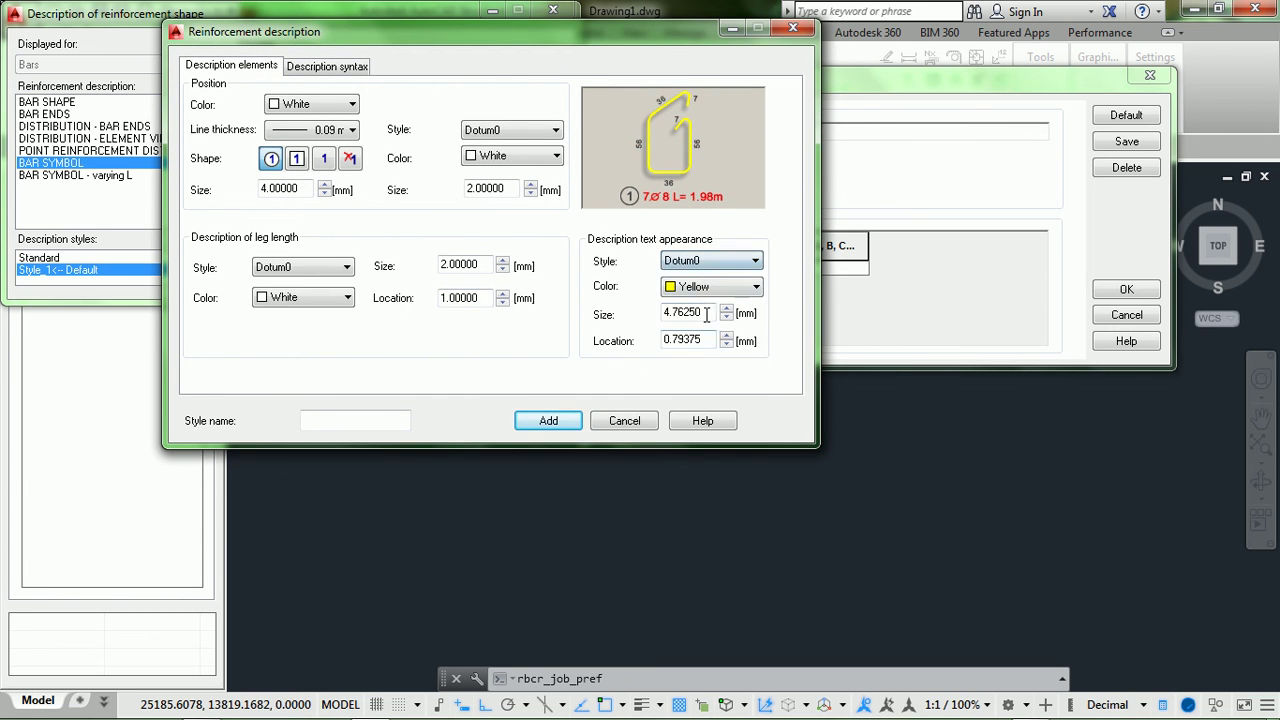
{"action": "left_click", "coordinate": [706, 287]}
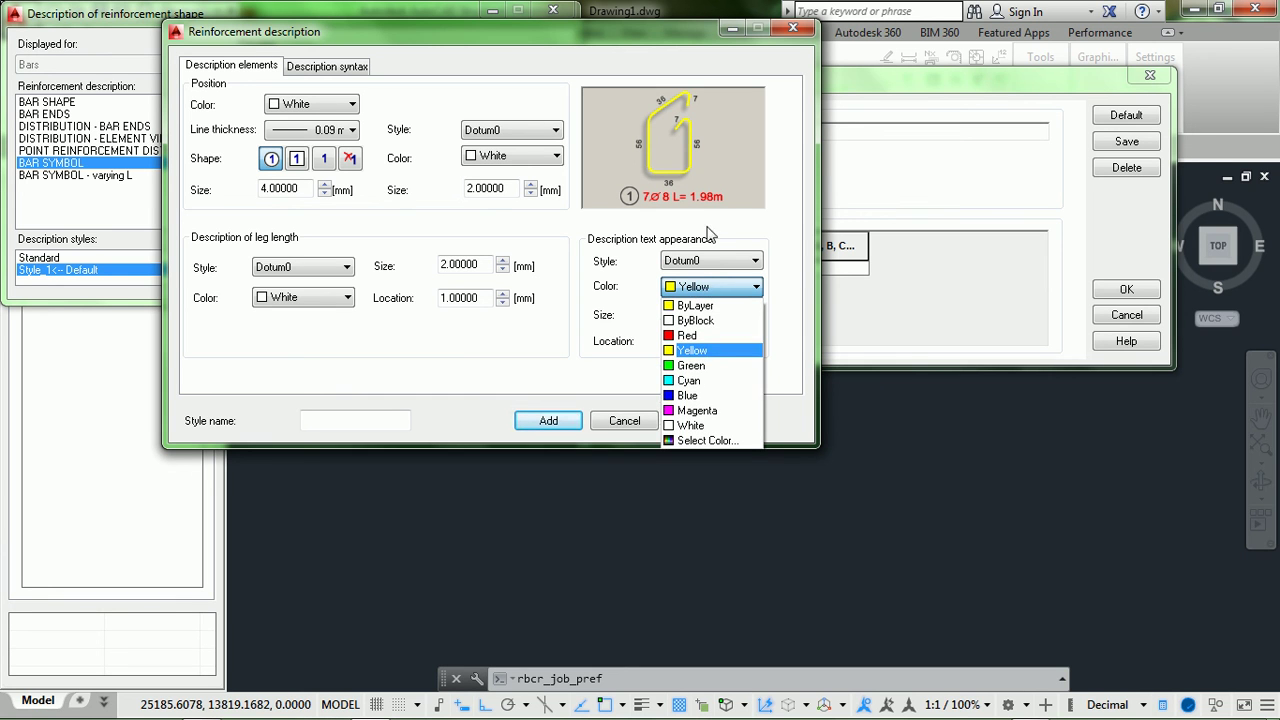
{"action": "left_click", "coordinate": [686, 425]}
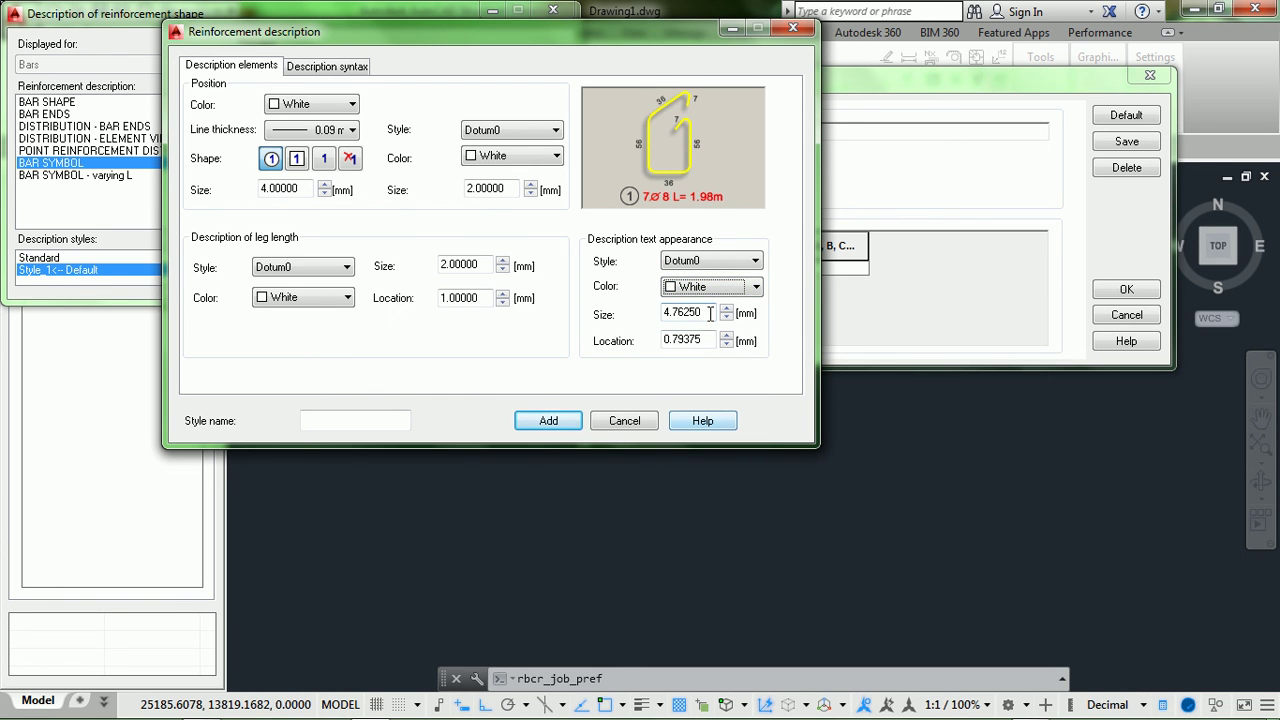
{"action": "double_click", "coordinate": [710, 313]}
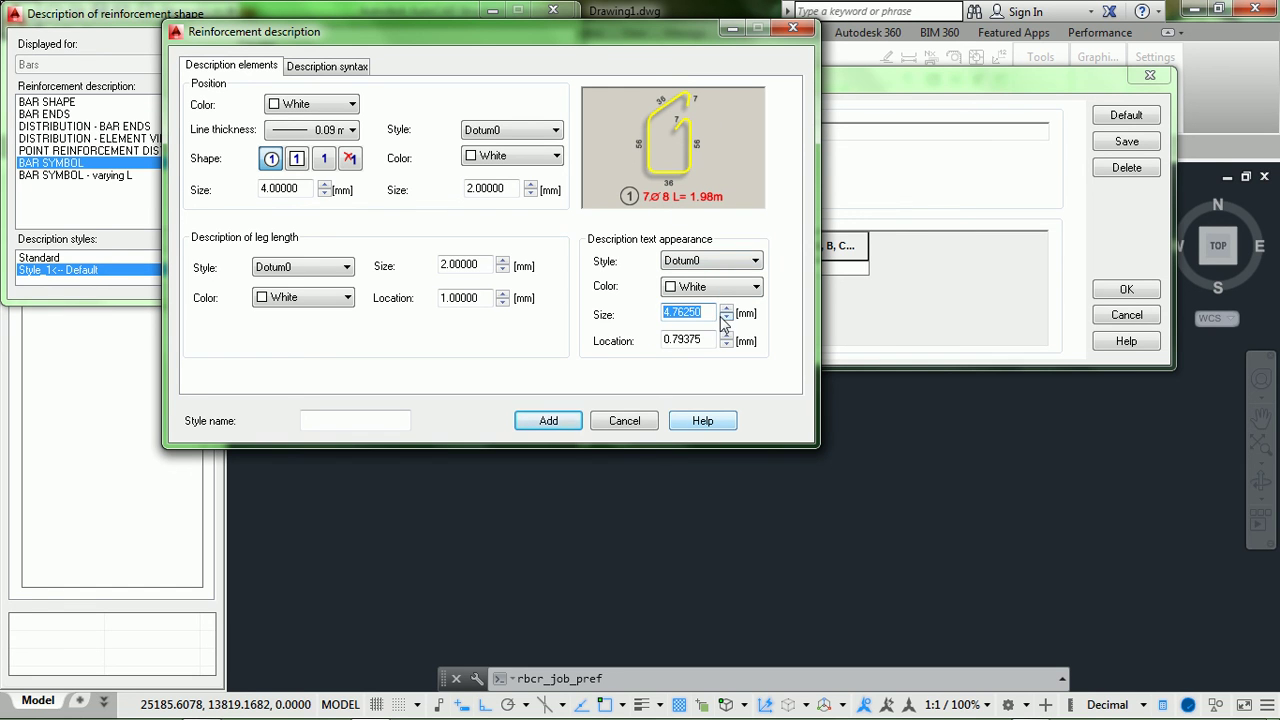
{"action": "type", "text": "2"}
{"action": "double_click", "coordinate": [711, 340]}
{"action": "type", "text": "1"}
{"action": "left_click", "coordinate": [362, 418]}
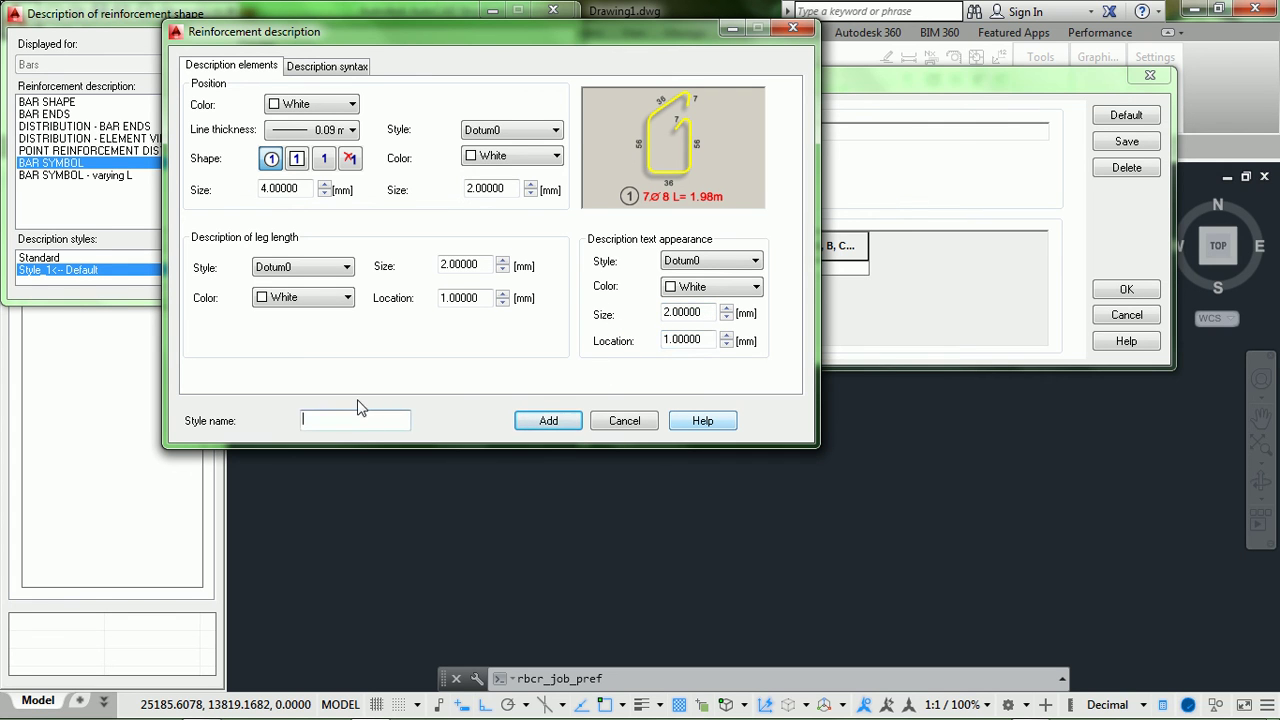
{"action": "type", "text": "Lin St"}
{"action": "type", "text": "ructure"}
Set the description syntax to '{%num} {%dia} {%sym}{%des}', dropping the bar position.
{"action": "left_click", "coordinate": [328, 66]}
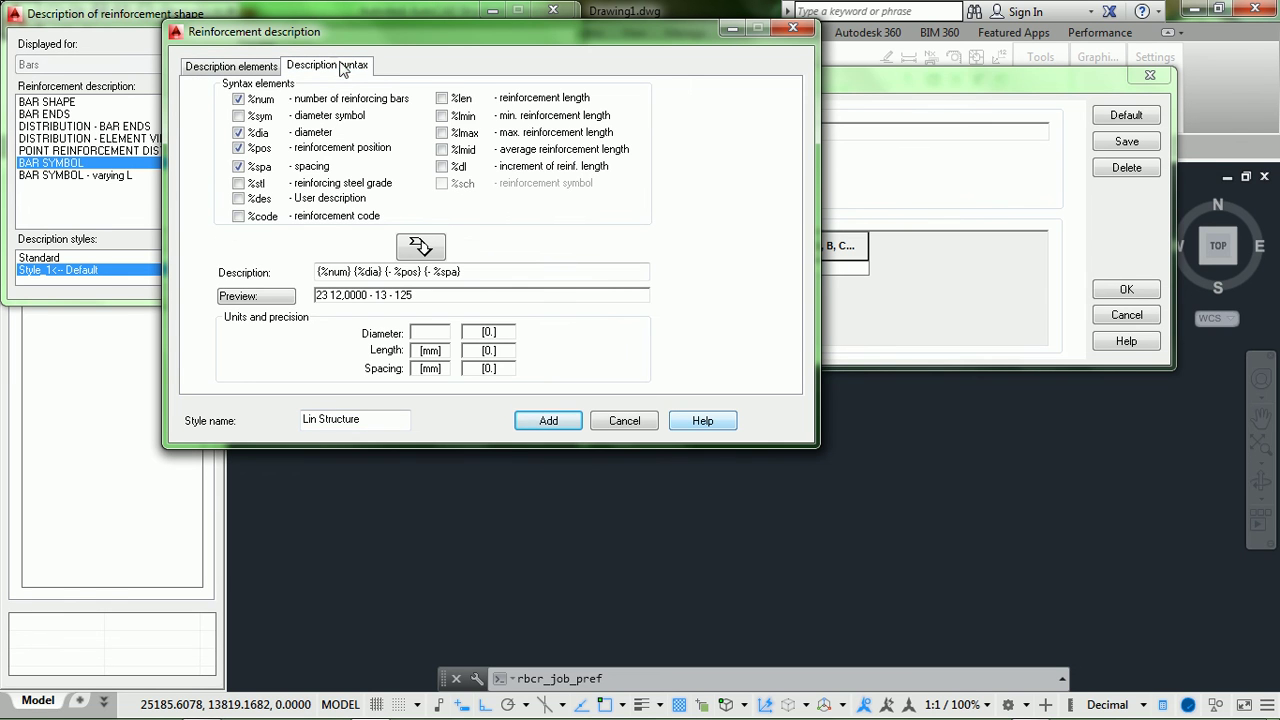
{"action": "left_click", "coordinate": [238, 116]}
{"action": "left_click", "coordinate": [238, 116]}
{"action": "left_click", "coordinate": [239, 149]}
{"action": "left_click", "coordinate": [420, 246]}
Add Lin Structure to the style list, make it the default BAR SYMBOL style, and confirm.
{"action": "left_click", "coordinate": [552, 424]}
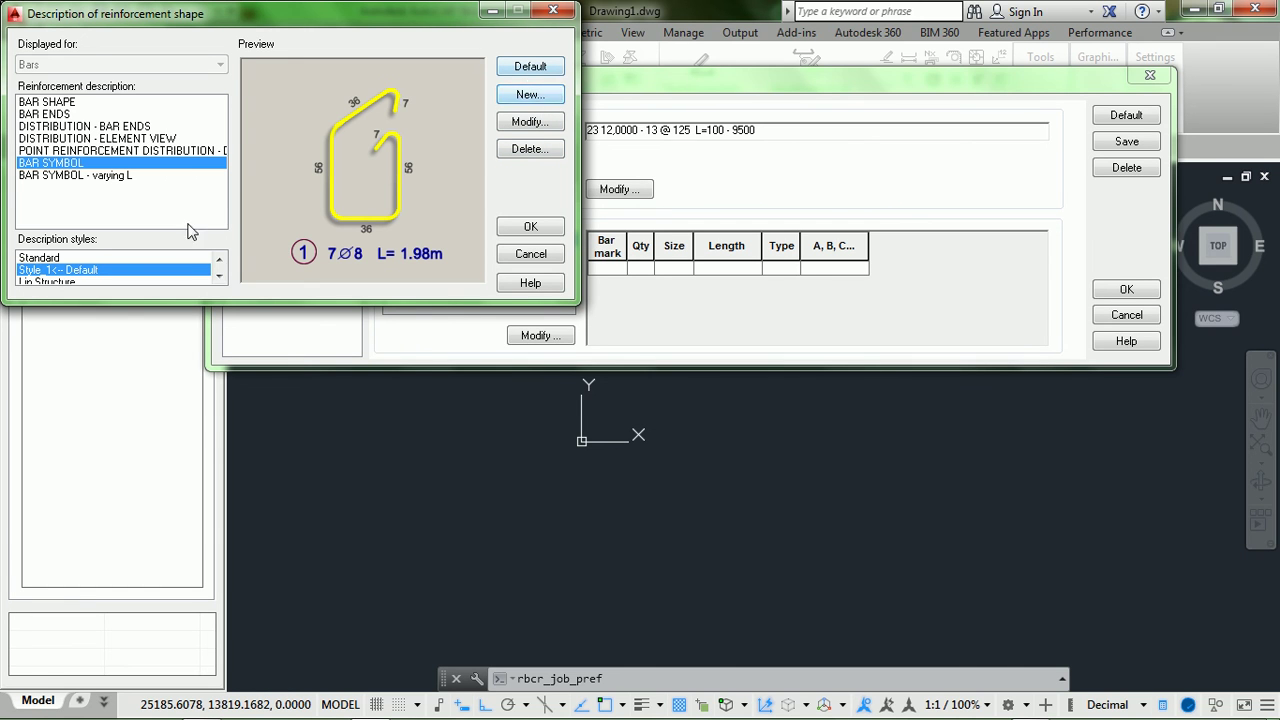
{"action": "left_click", "coordinate": [219, 276]}
{"action": "left_click", "coordinate": [40, 270]}
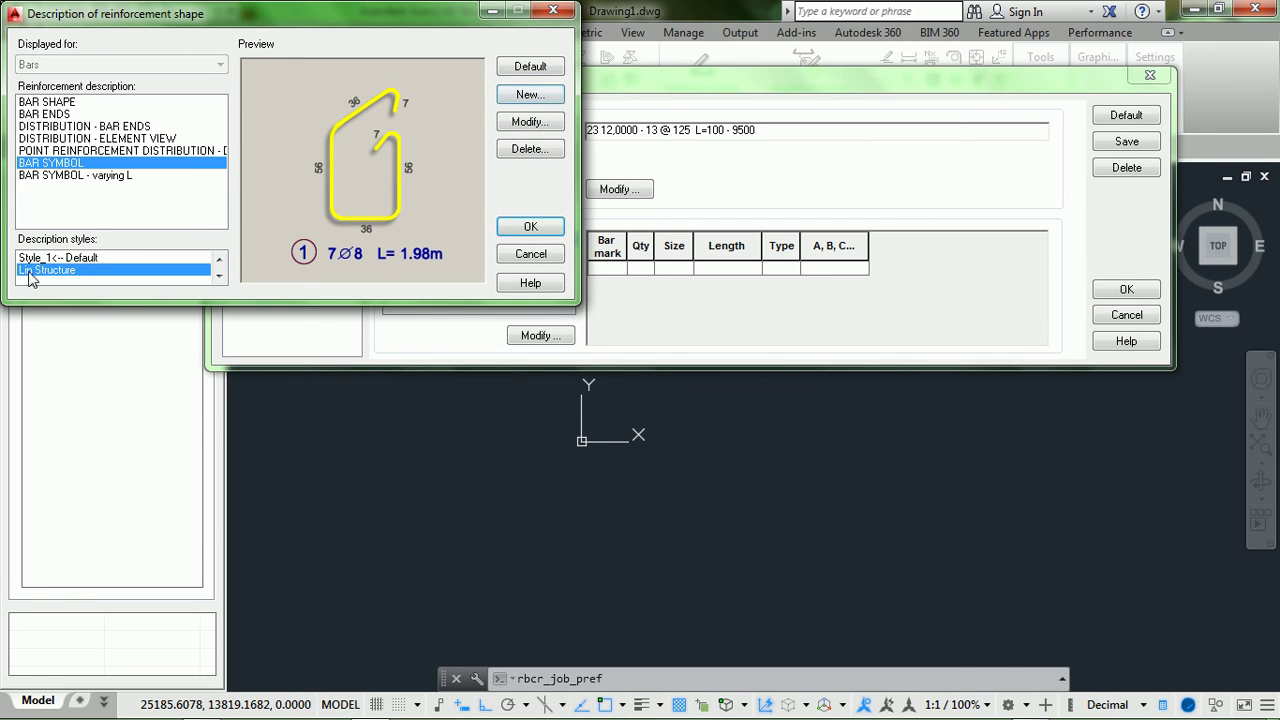
{"action": "left_click", "coordinate": [540, 70]}
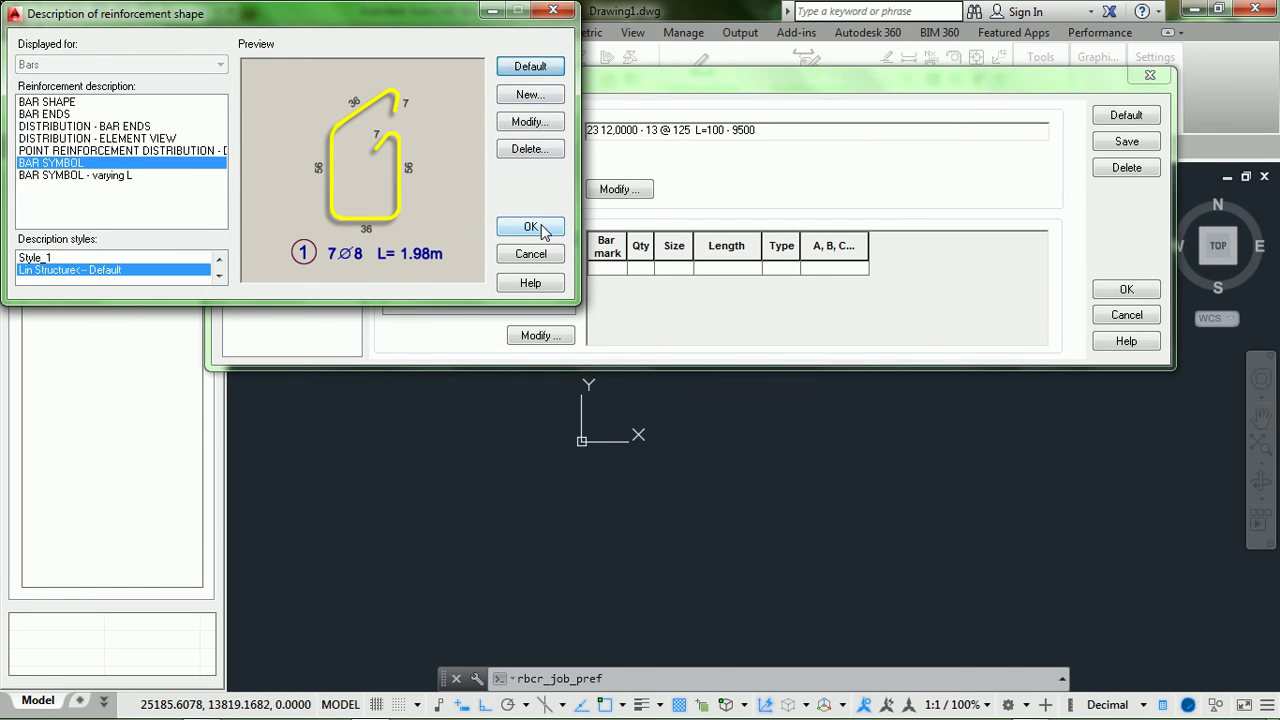
{"action": "left_click", "coordinate": [530, 226]}
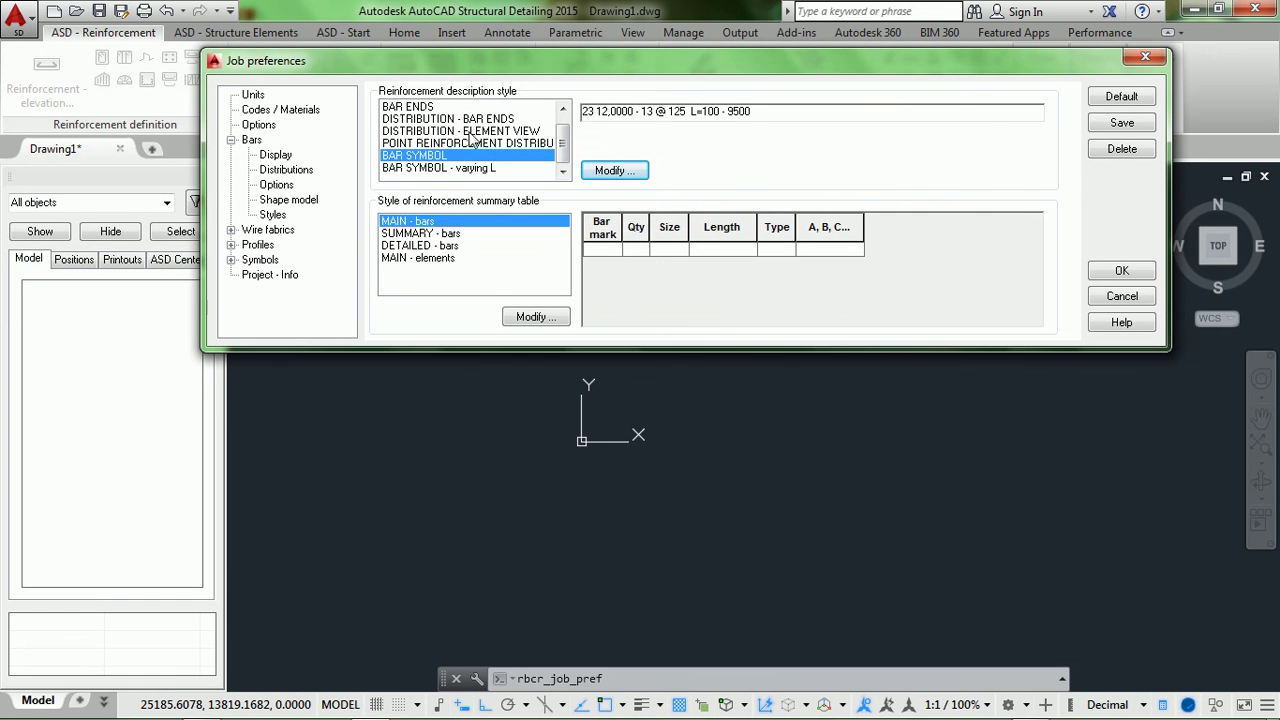
{"action": "left_click", "coordinate": [422, 168]}
{"action": "left_click", "coordinate": [615, 170]}
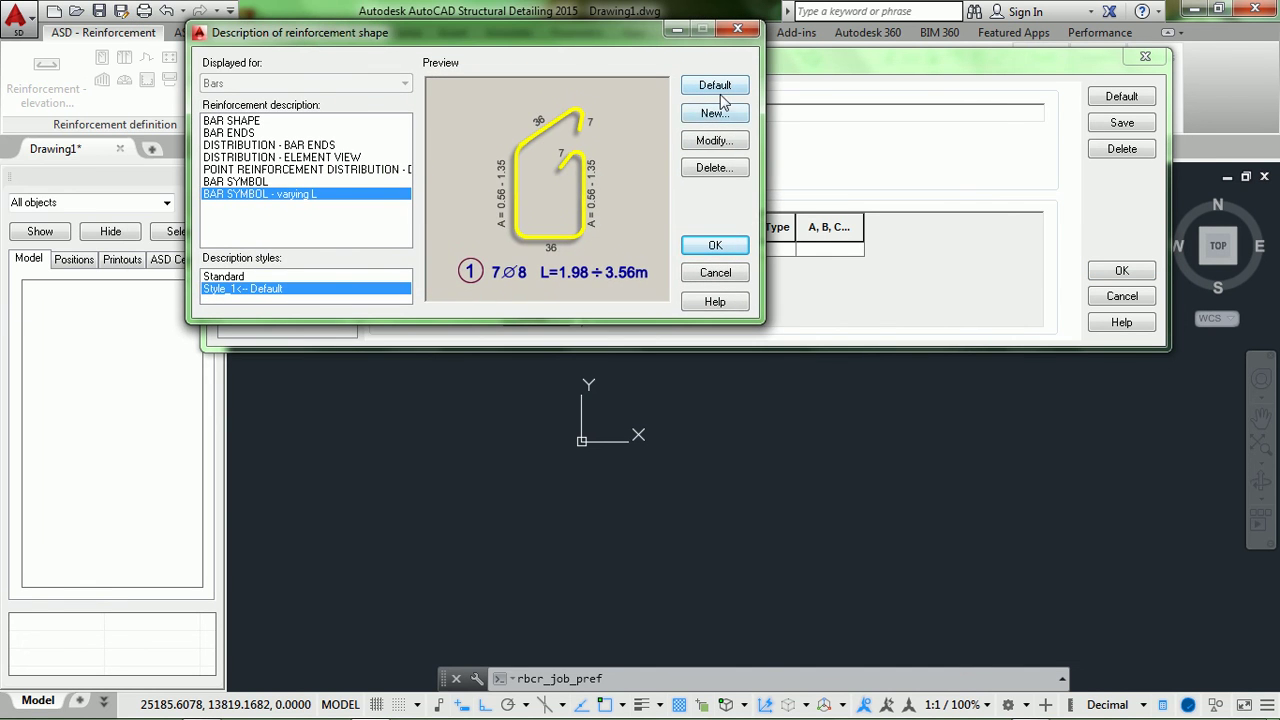
{"action": "left_click", "coordinate": [714, 113]}
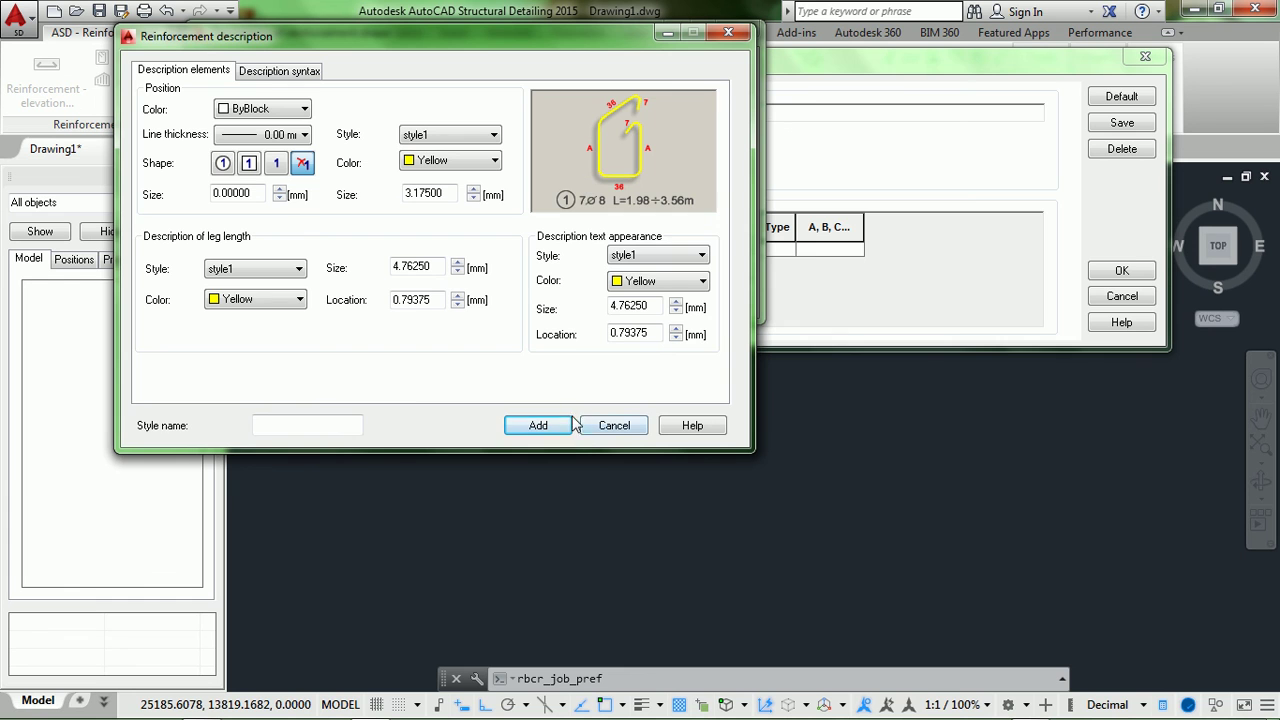
{"action": "left_click", "coordinate": [613, 427]}
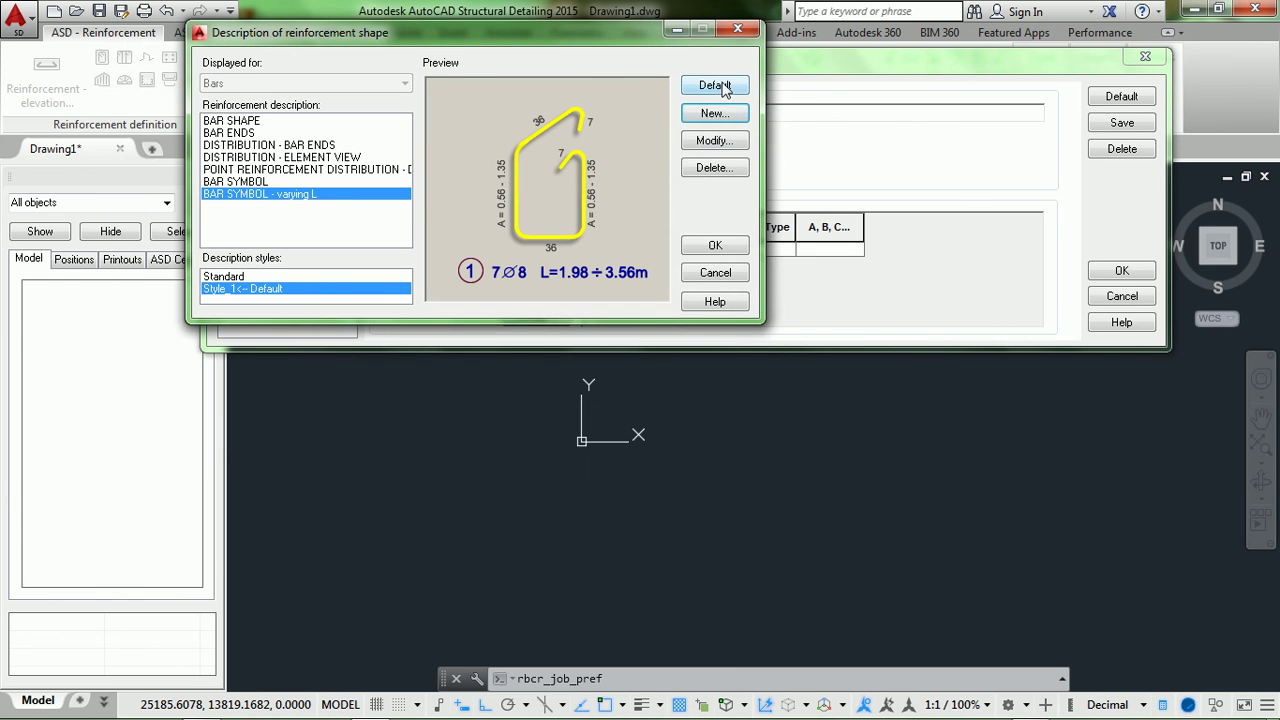
{"action": "left_click", "coordinate": [714, 272]}
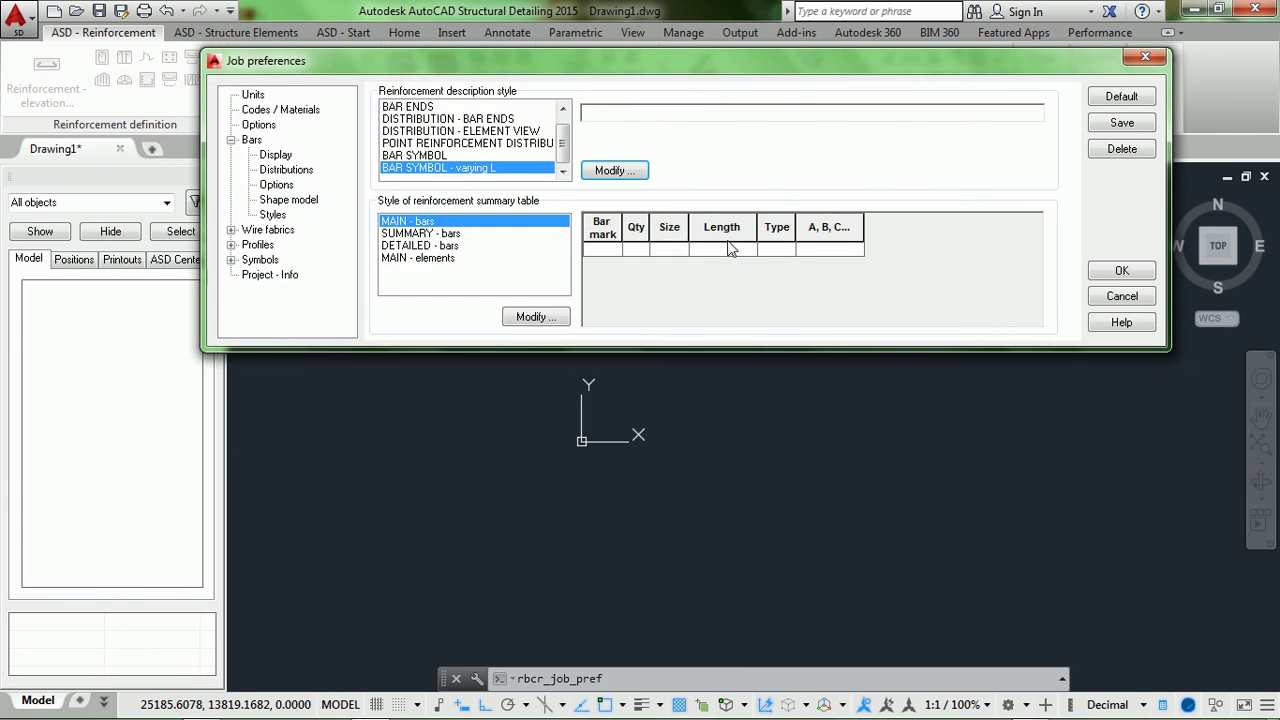
{"action": "left_click", "coordinate": [437, 225]}
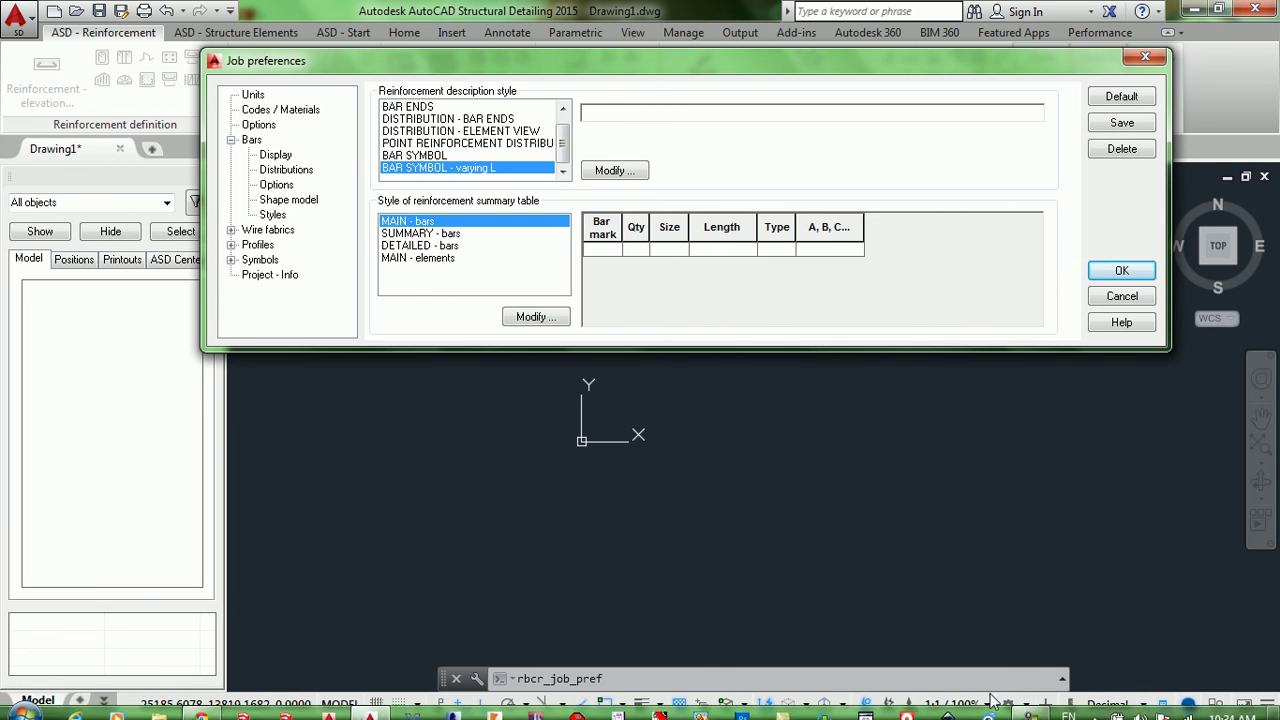
{"action": "left_click", "coordinate": [1031, 707]}
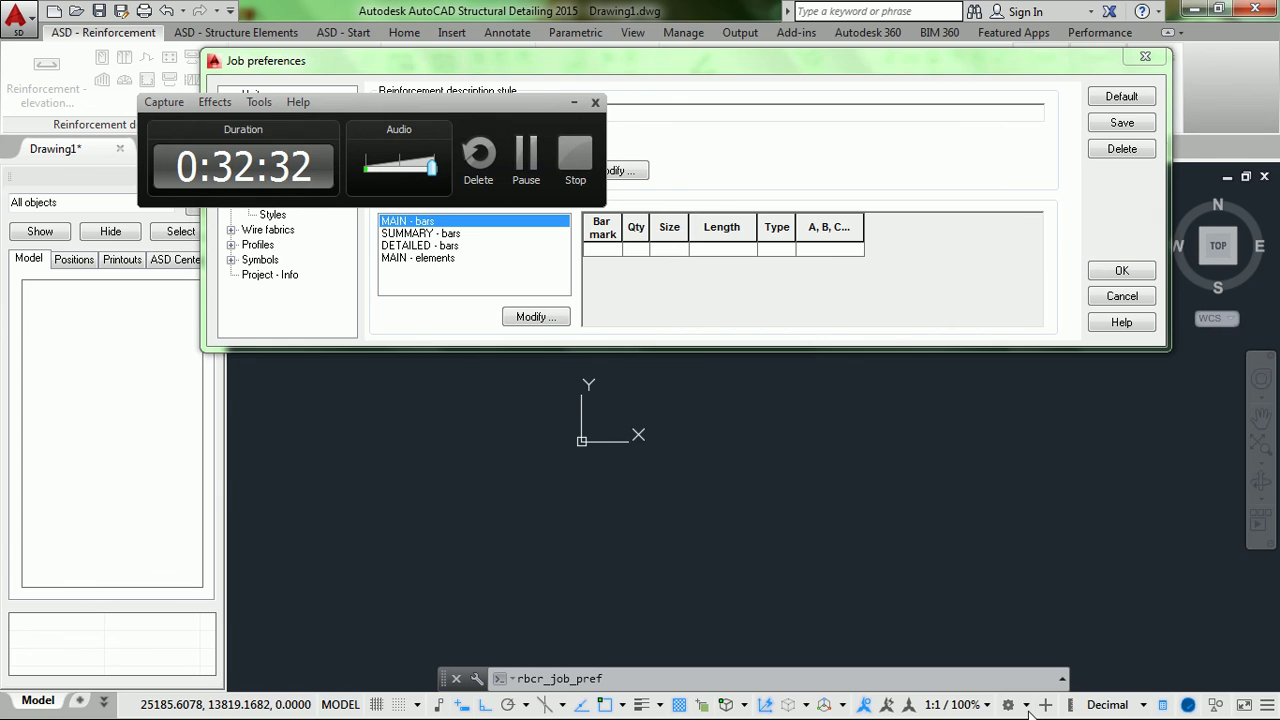
{"action": "left_click", "coordinate": [576, 101]}
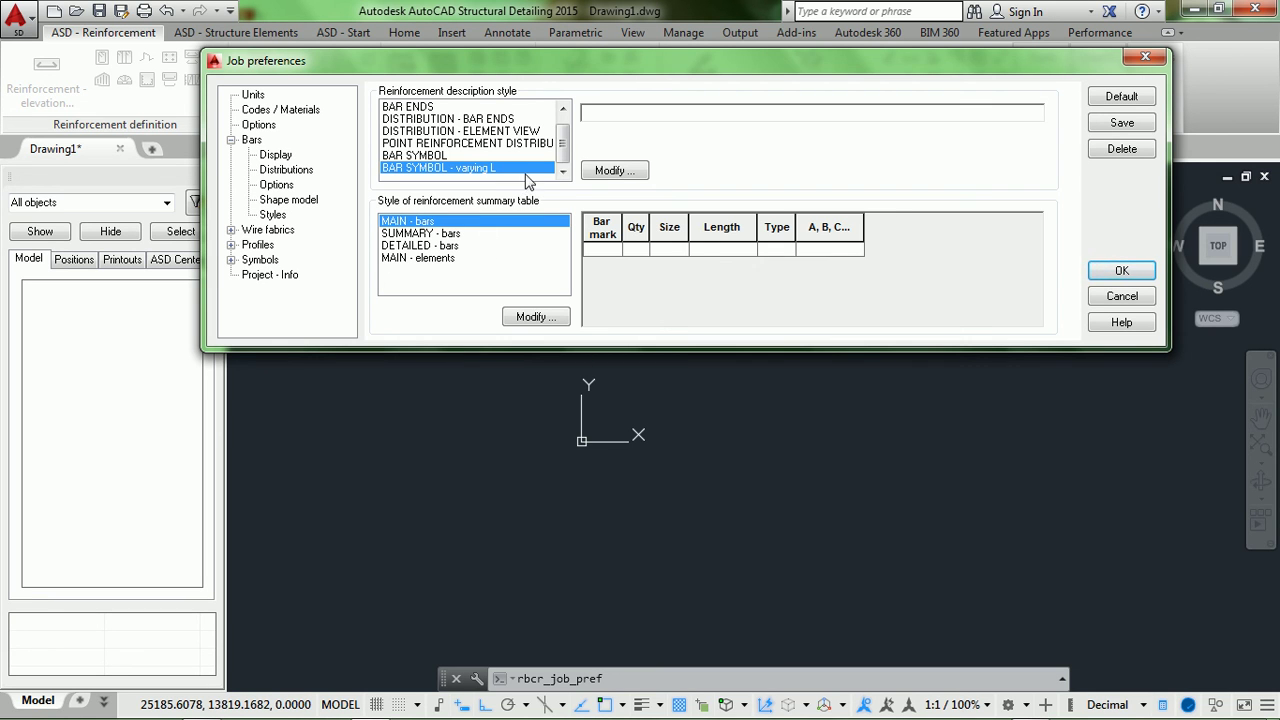
Open the MAIN - bars table style manager and start a new table style definition.
{"action": "left_click", "coordinate": [540, 315]}
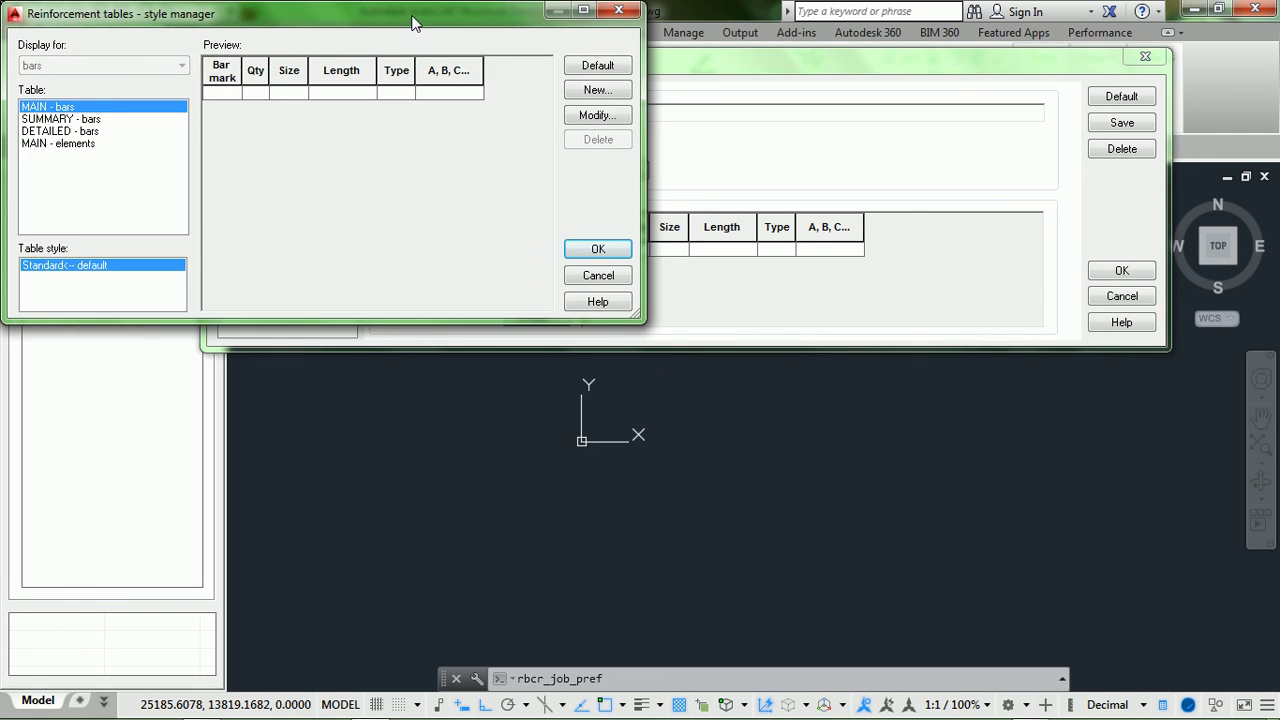
{"action": "left_click_drag", "start_coordinate": [416, 16], "coordinate": [692, 39]}
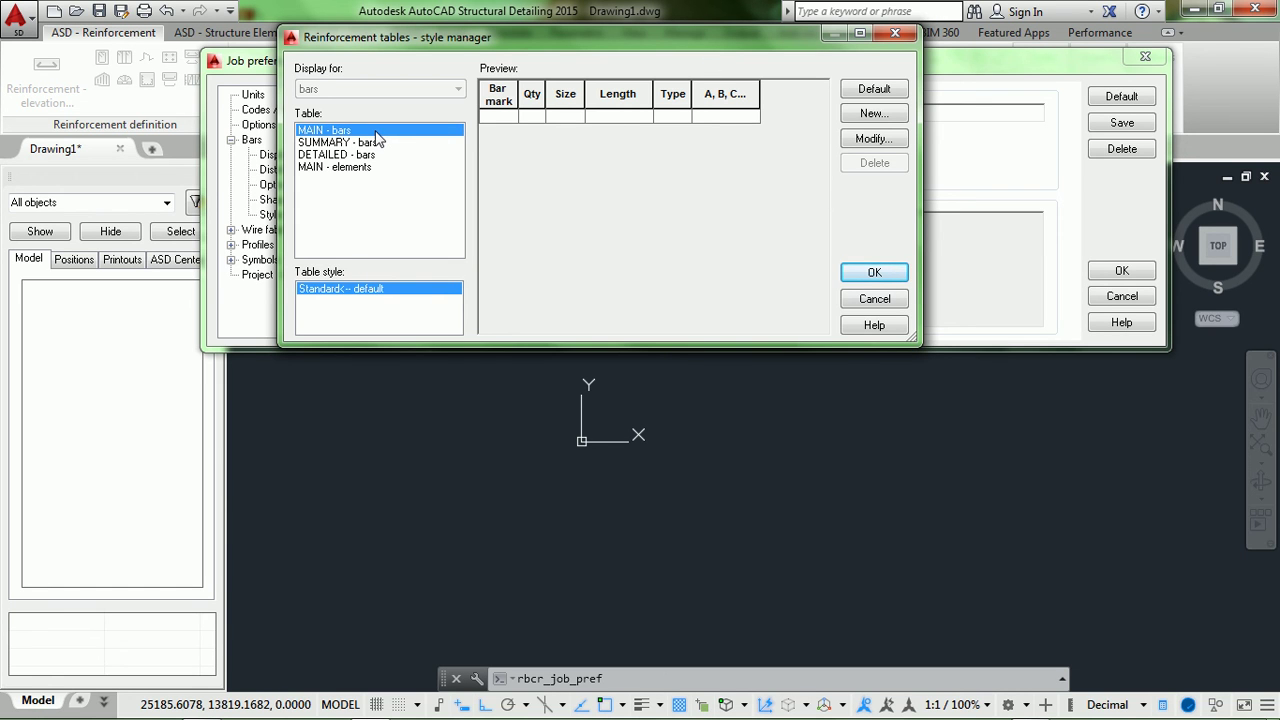
{"action": "left_click", "coordinate": [870, 113]}
Untick Dimensions of bends among the MAIN components and apply, narrowing the table to 113.5 mm.
{"action": "left_click_drag", "start_coordinate": [210, 24], "coordinate": [494, 21]}
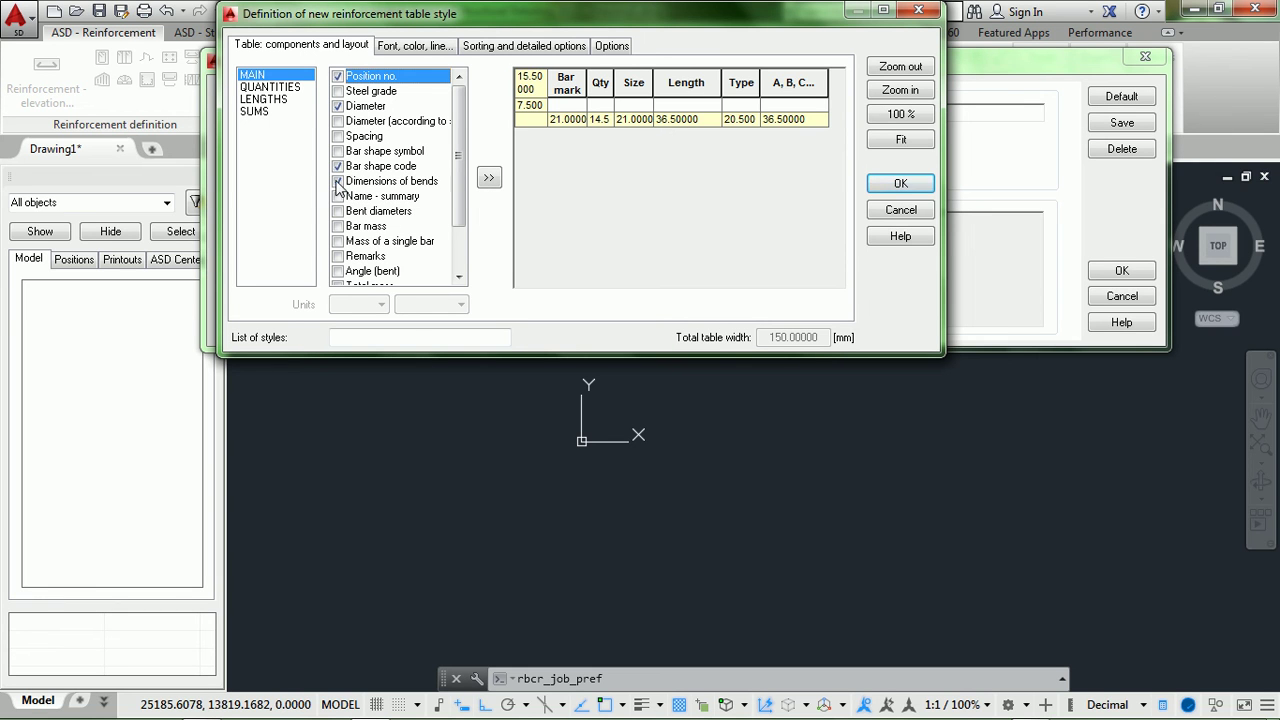
{"action": "left_click", "coordinate": [338, 181]}
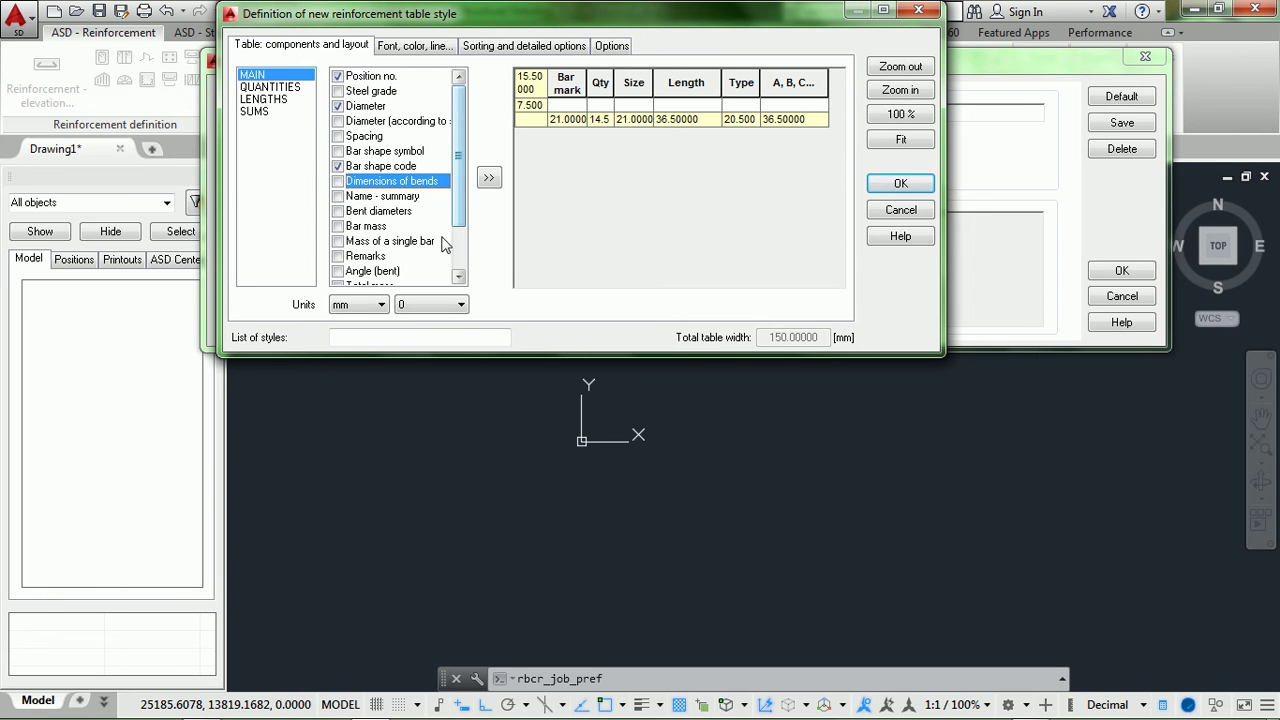
{"action": "left_click", "coordinate": [489, 180]}
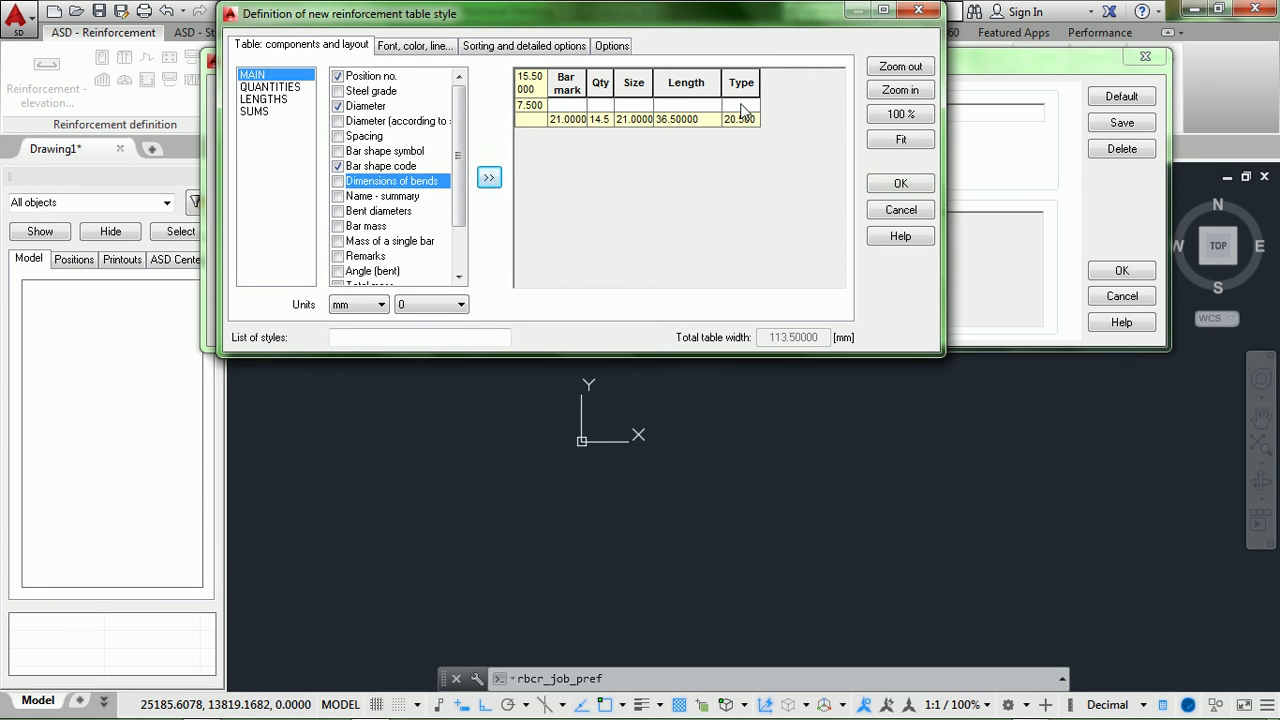
Set the table header font to Dotum0 with Yellow colour, and the table body font to Dotum40.
{"action": "left_click", "coordinate": [427, 50]}
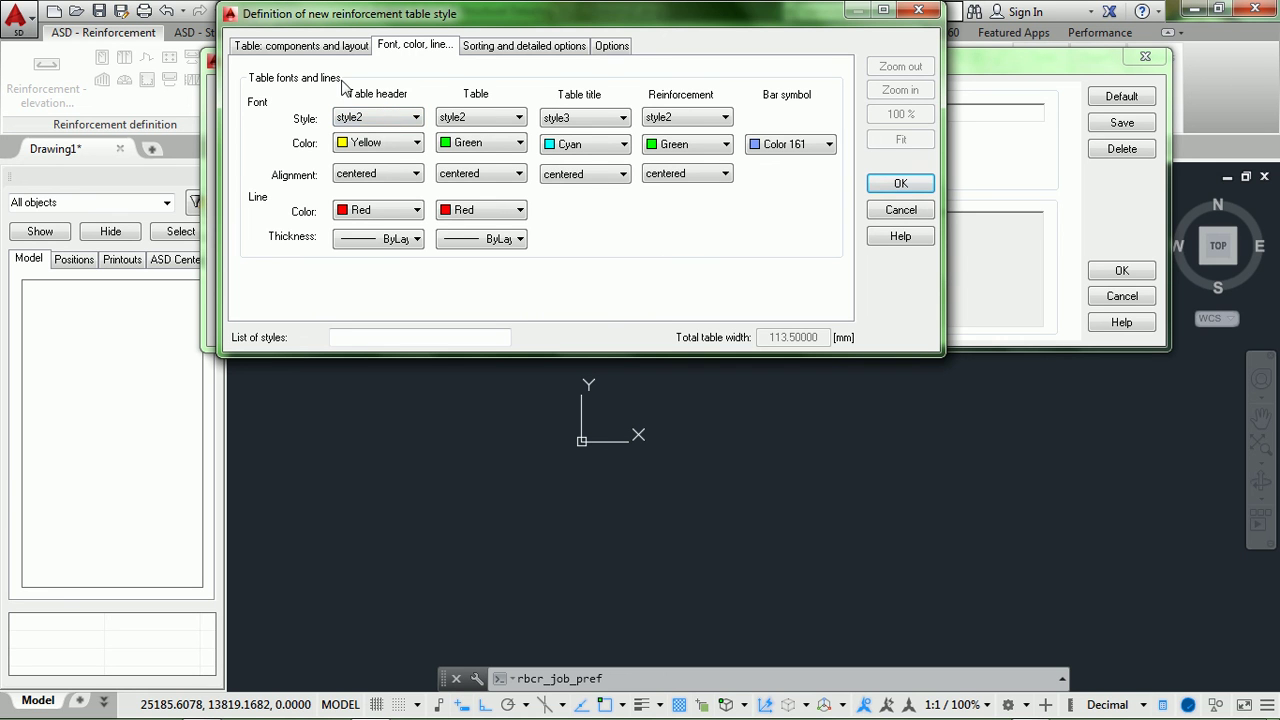
{"action": "left_click", "coordinate": [415, 117]}
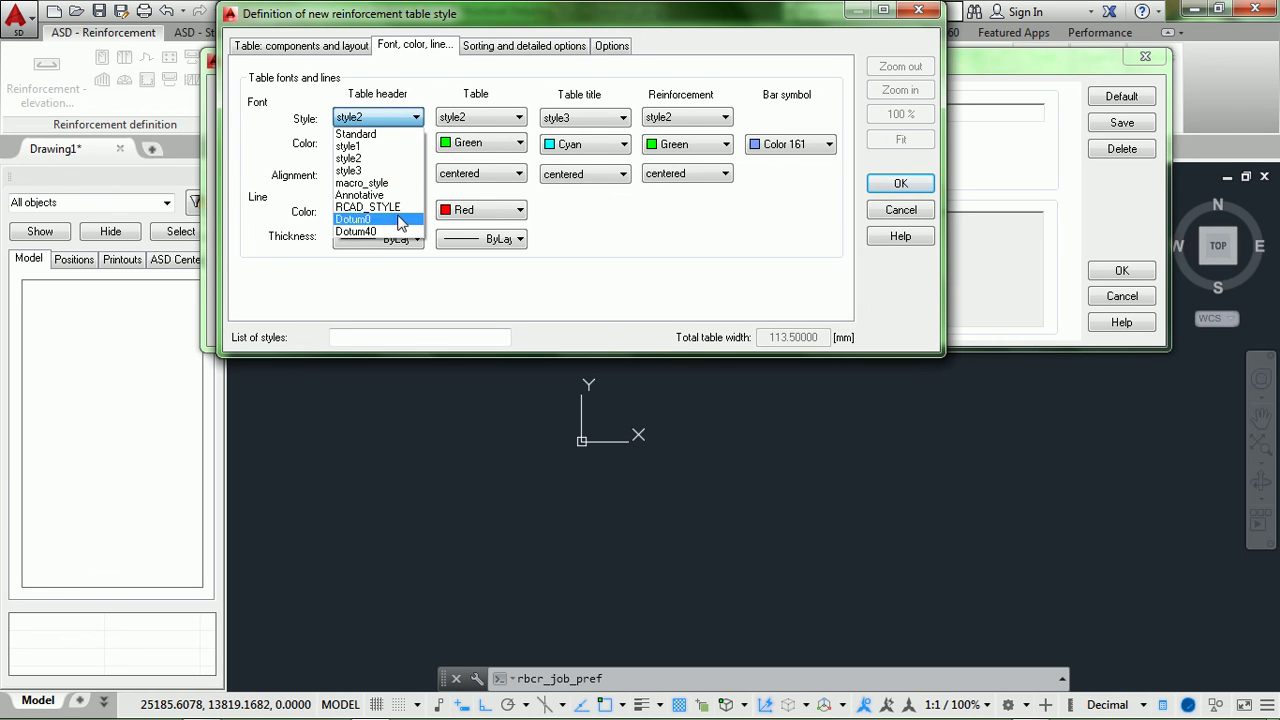
{"action": "left_click", "coordinate": [400, 220]}
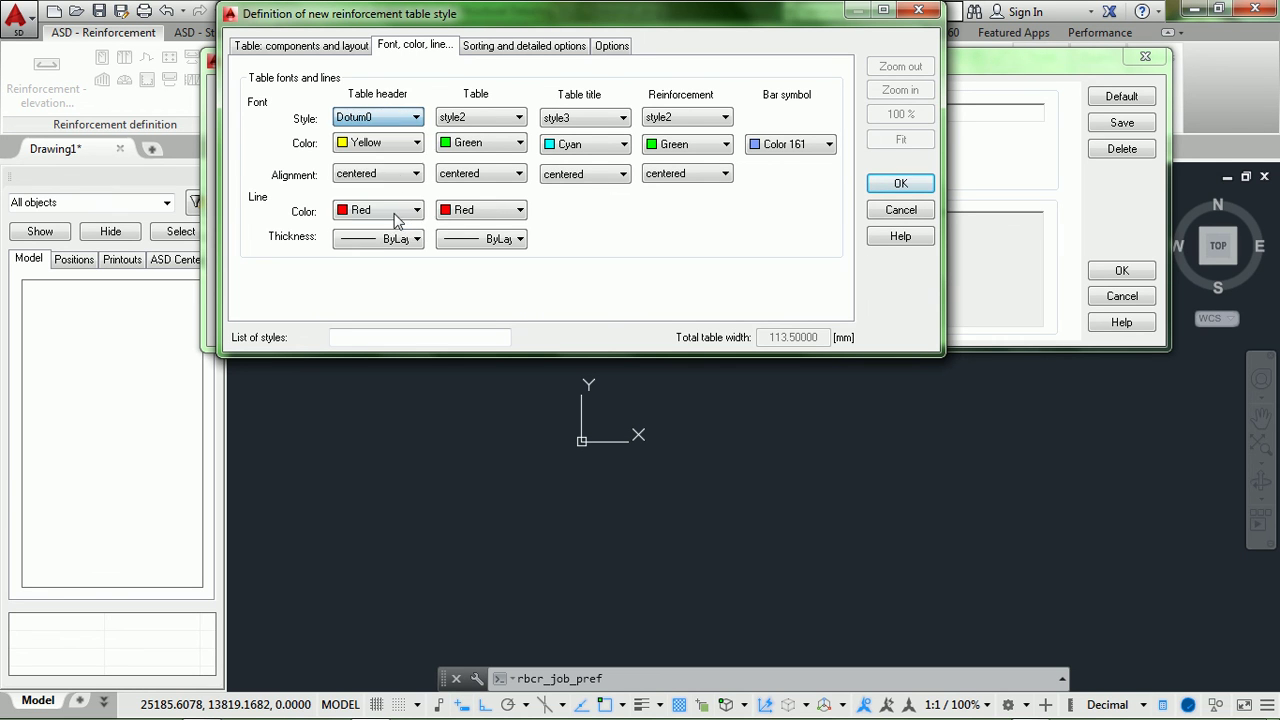
{"action": "left_click", "coordinate": [387, 144]}
{"action": "left_click", "coordinate": [386, 144]}
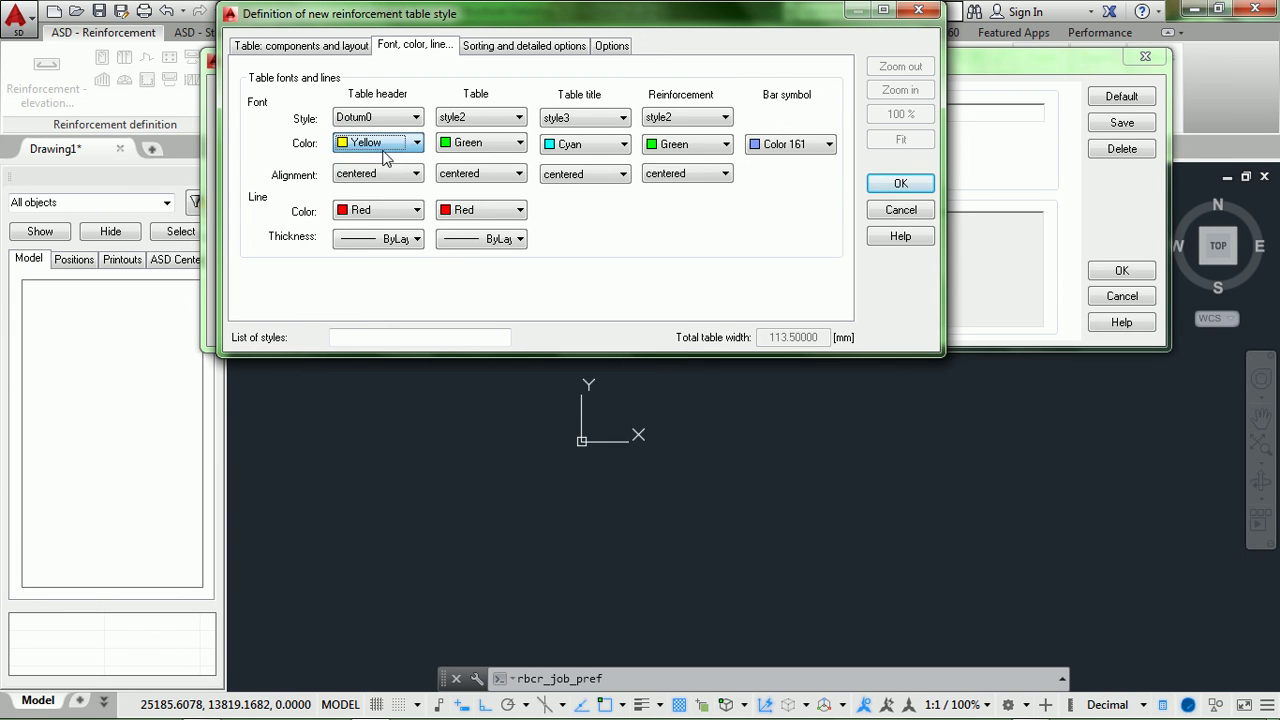
{"action": "left_click", "coordinate": [483, 120]}
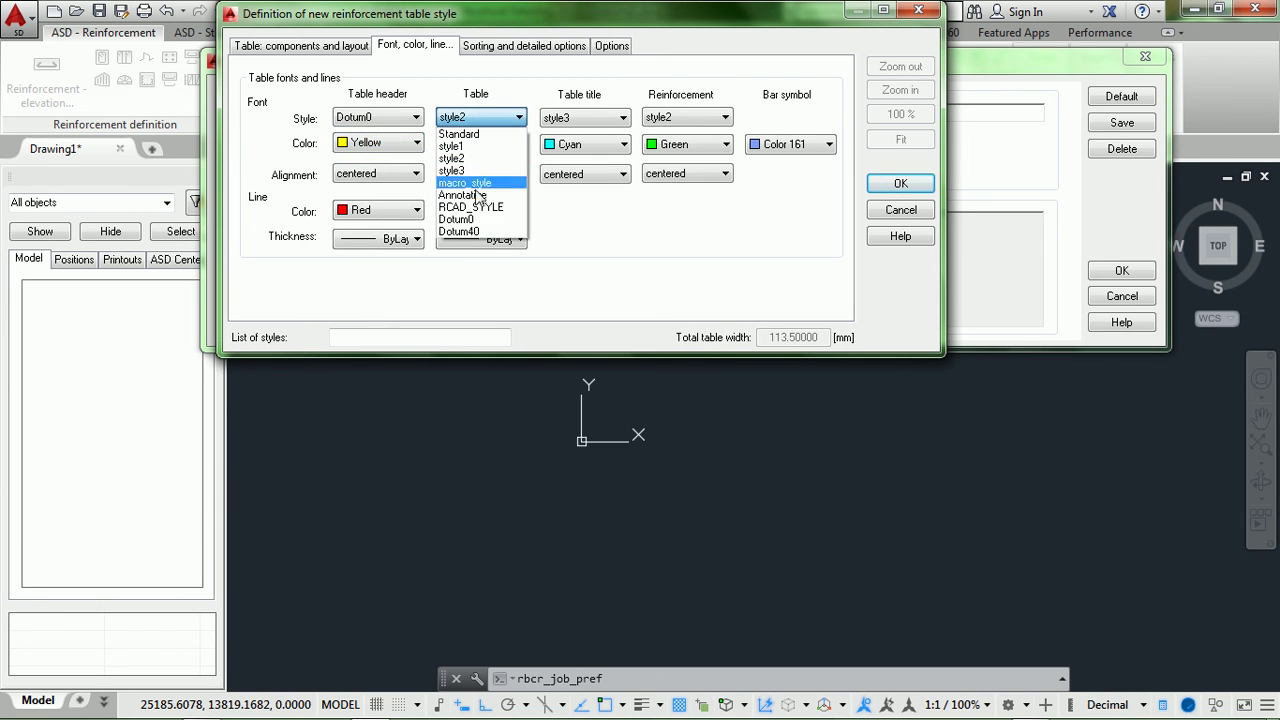
{"action": "left_click", "coordinate": [482, 222]}
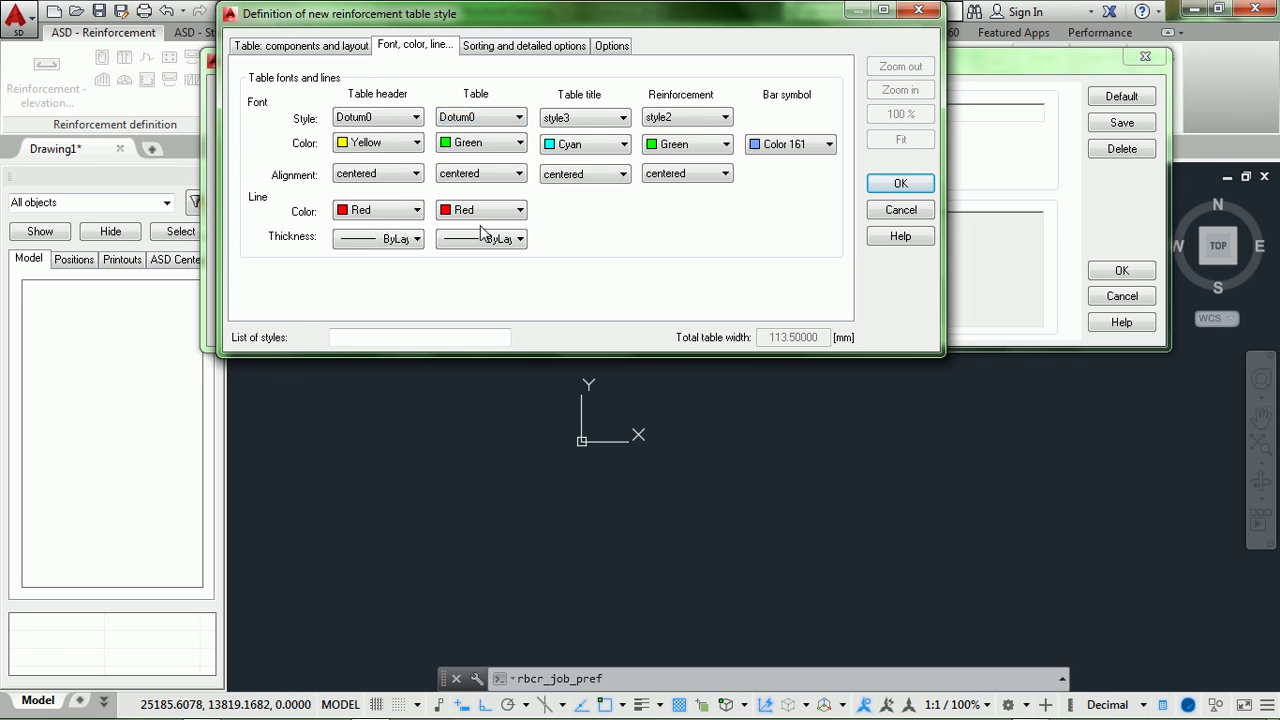
{"action": "left_click", "coordinate": [508, 120]}
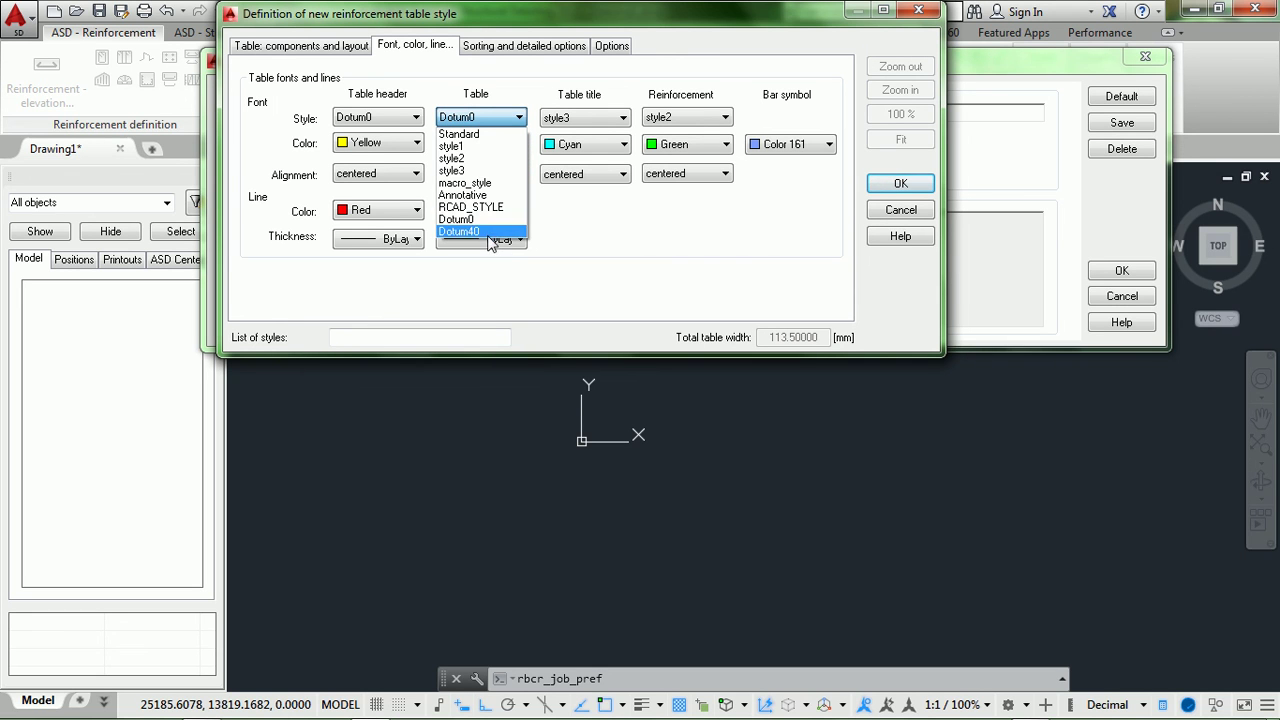
{"action": "left_click", "coordinate": [488, 232]}
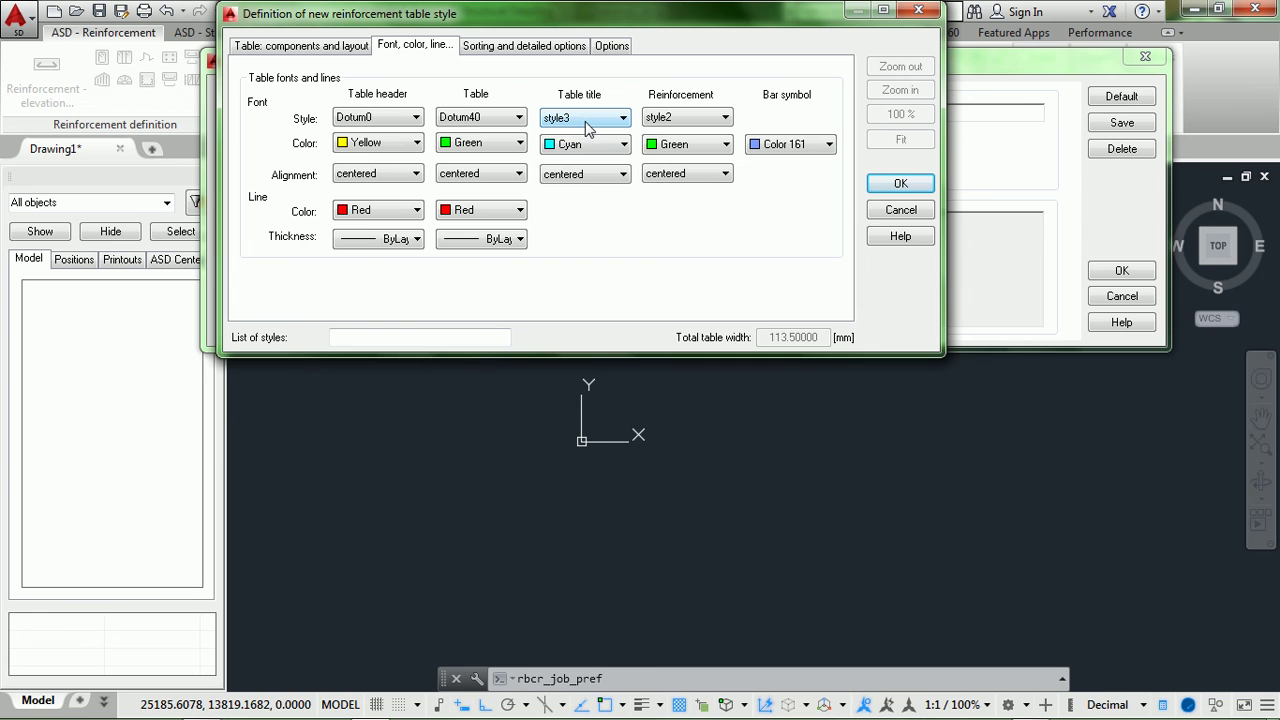
Set the table title, table header and reinforcement text fonts to Dotum40.
{"action": "left_click", "coordinate": [587, 120]}
{"action": "left_click", "coordinate": [592, 235]}
{"action": "left_click", "coordinate": [386, 117]}
{"action": "left_click", "coordinate": [398, 237]}
{"action": "left_click", "coordinate": [721, 118]}
{"action": "left_click", "coordinate": [692, 236]}
Review the Sorting and Options settings, then save the new table style as 'Lin Structure'.
{"action": "left_click", "coordinate": [522, 50]}
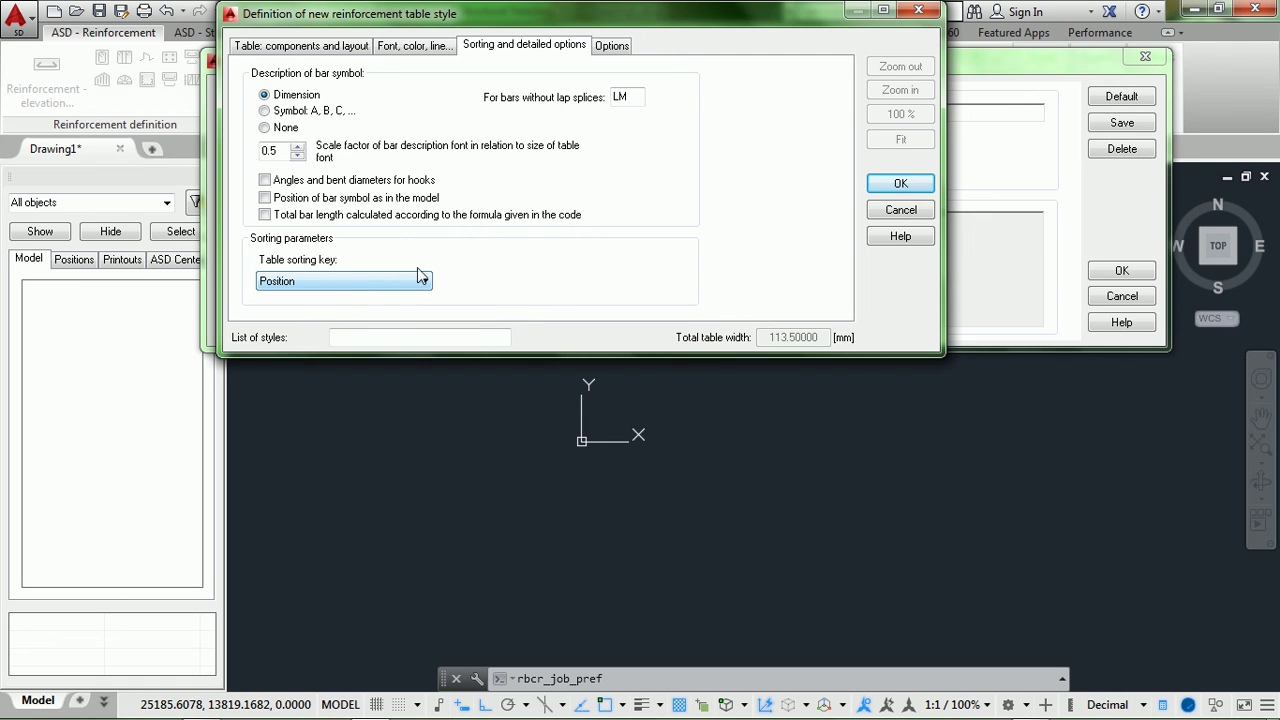
{"action": "left_click", "coordinate": [613, 47]}
{"action": "left_click", "coordinate": [530, 45]}
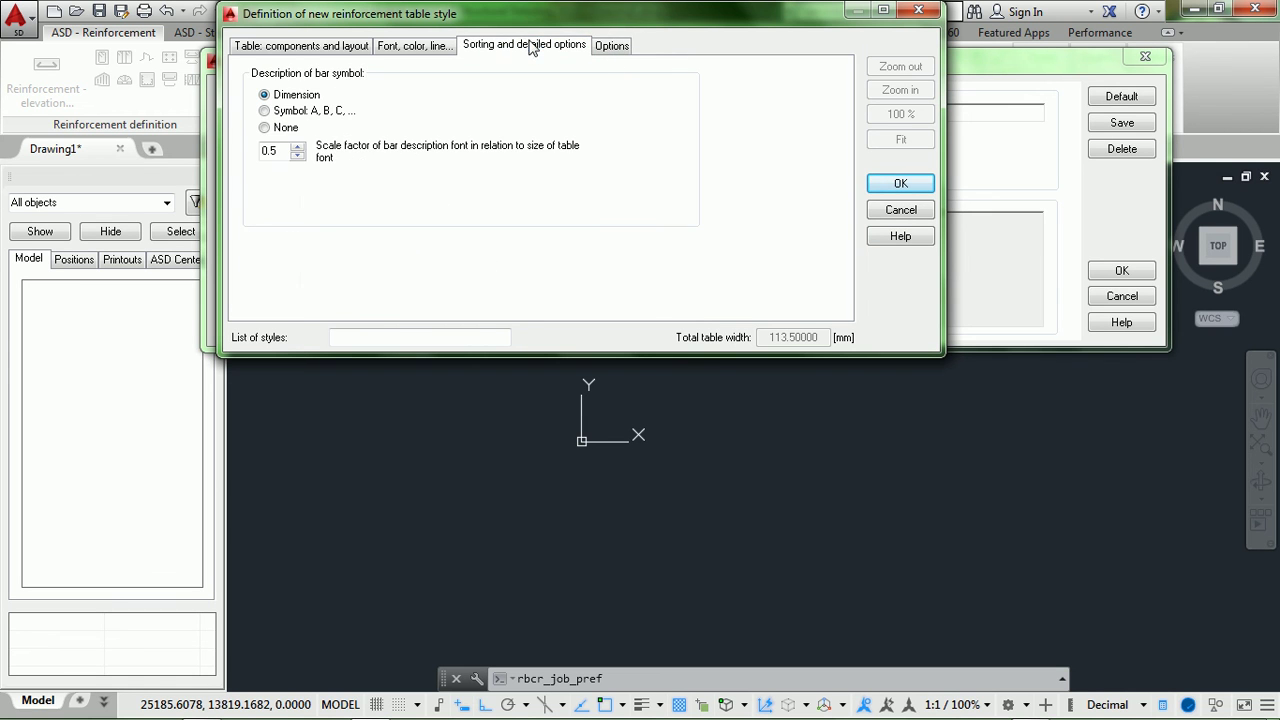
{"action": "left_click", "coordinate": [612, 47]}
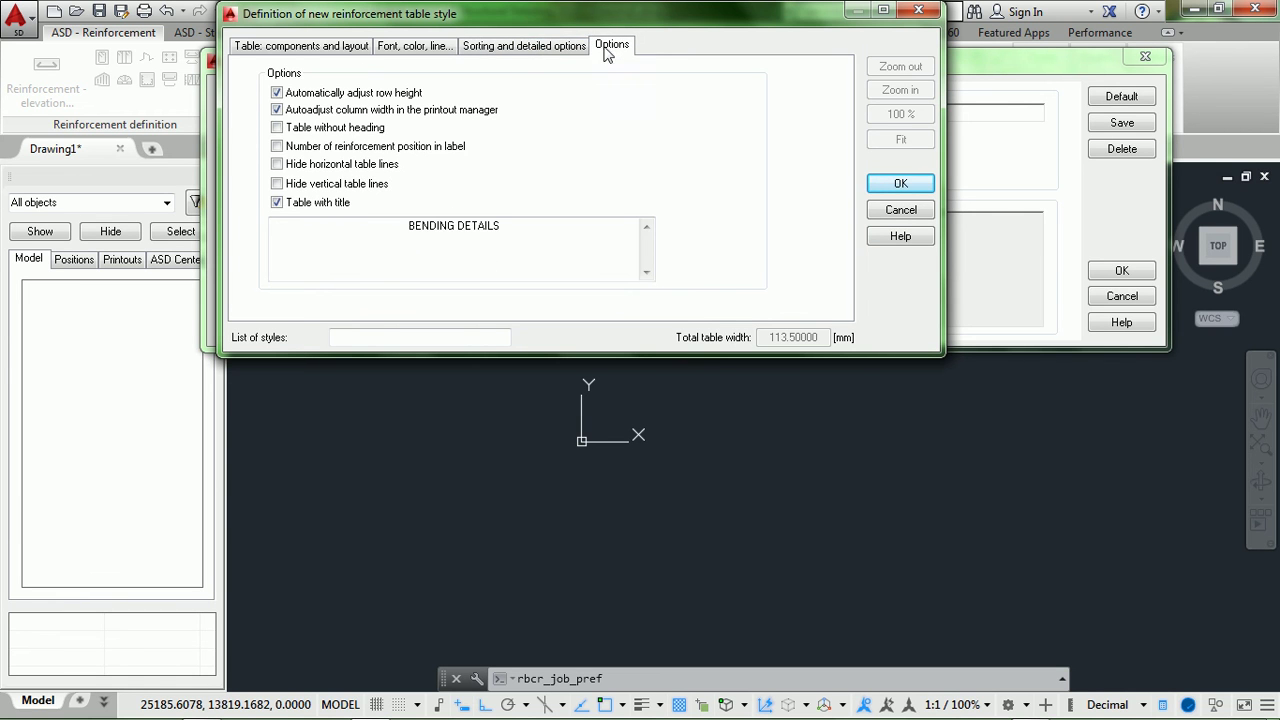
{"action": "left_click", "coordinate": [572, 47]}
{"action": "left_click", "coordinate": [346, 334]}
{"action": "type", "text": "Lin Structure"}
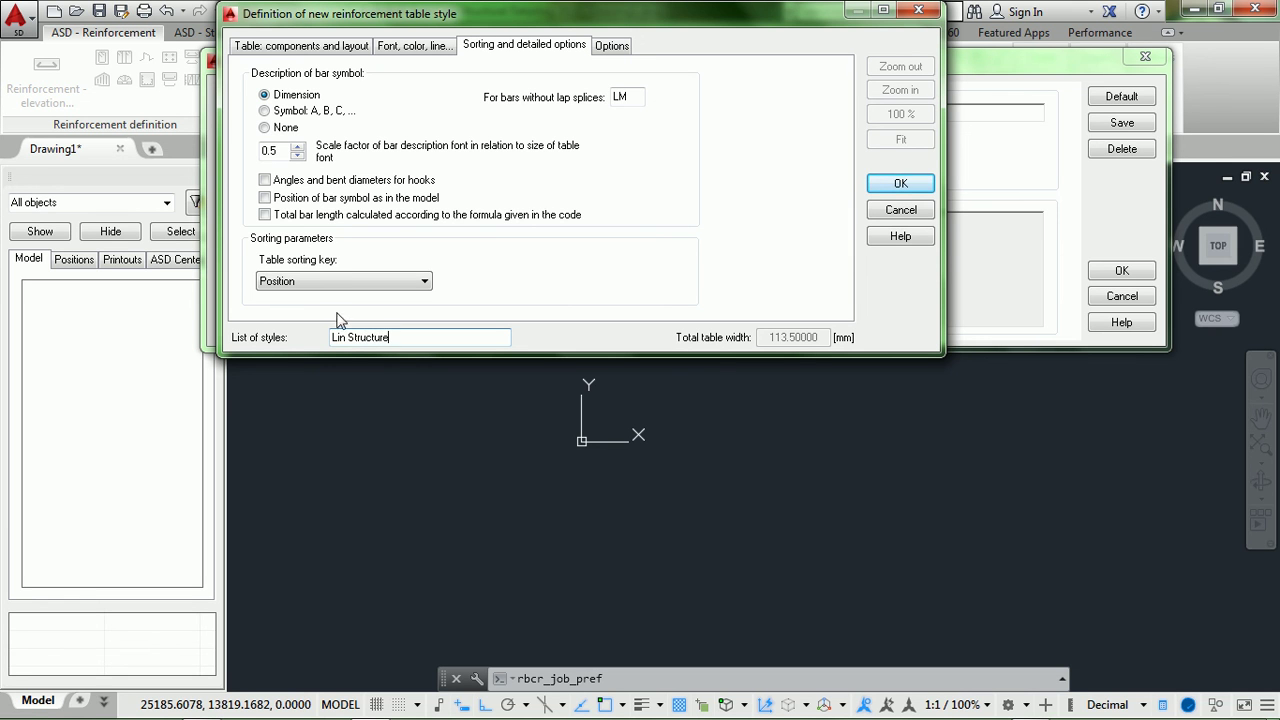
{"action": "left_click", "coordinate": [902, 183]}
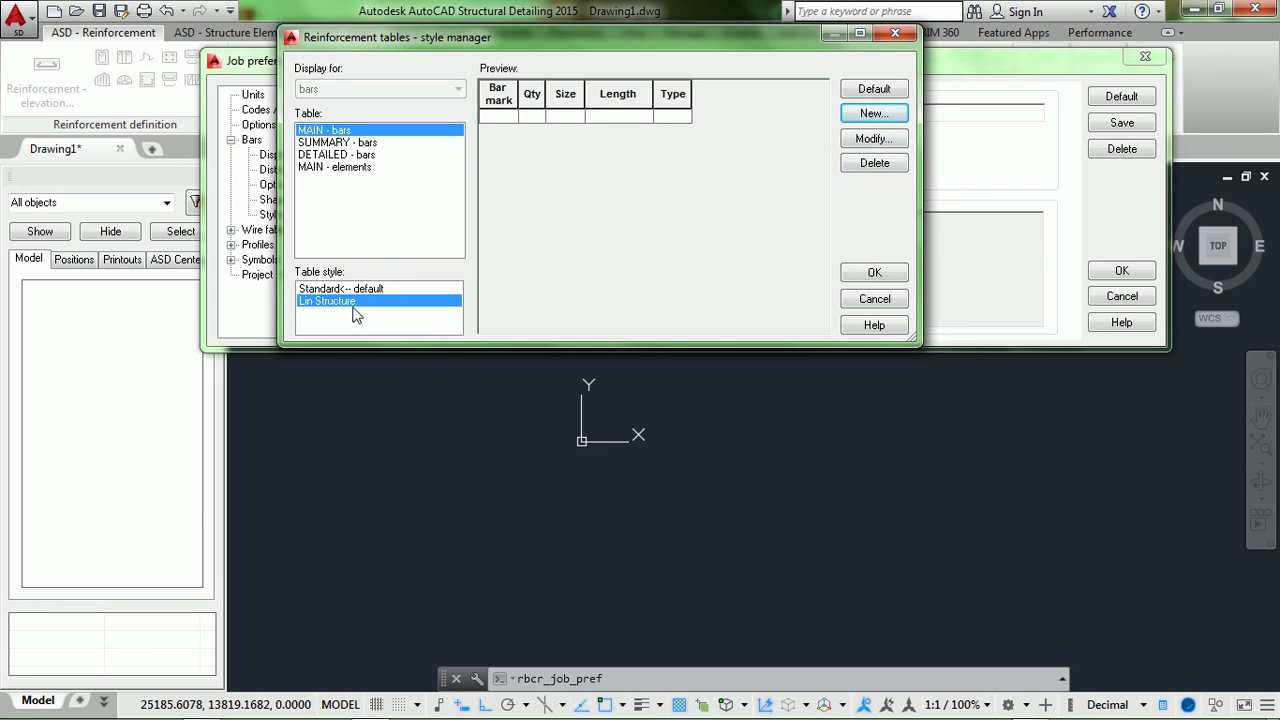
Make Lin Structure the default MAIN - bars table style, then open the SUMMARY - bars table styles.
{"action": "left_click", "coordinate": [866, 89]}
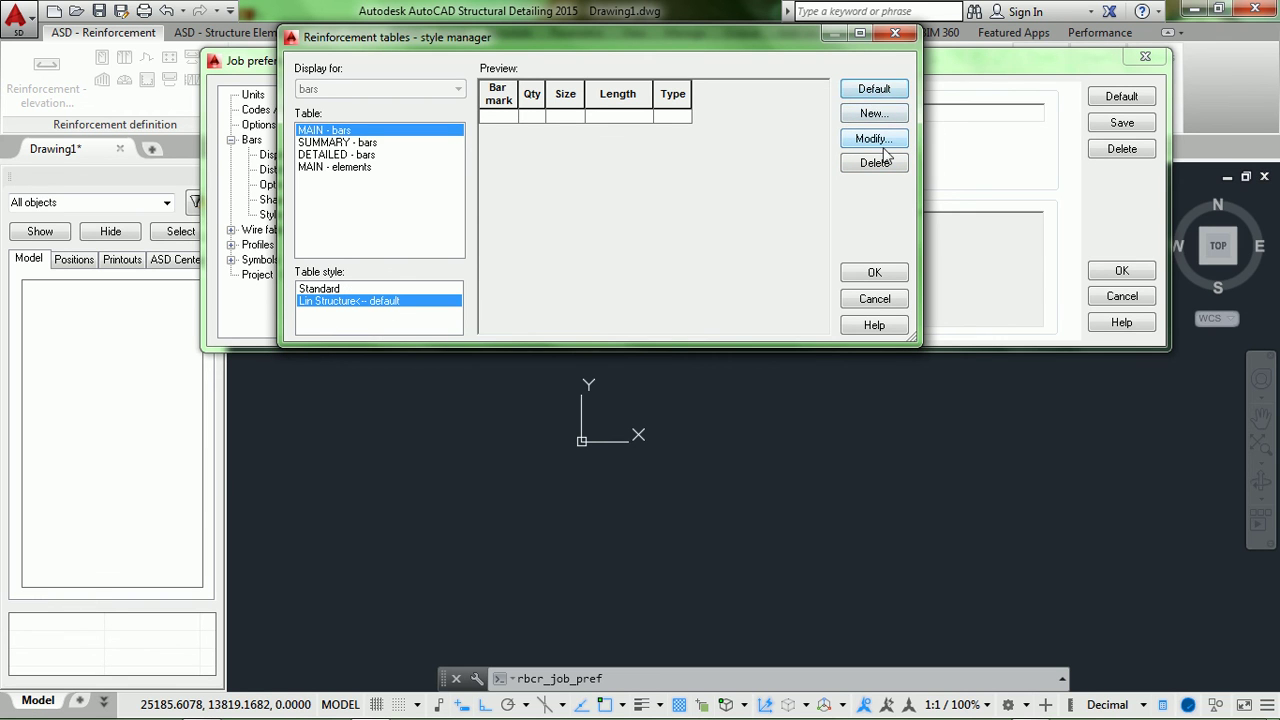
{"action": "left_click", "coordinate": [884, 272]}
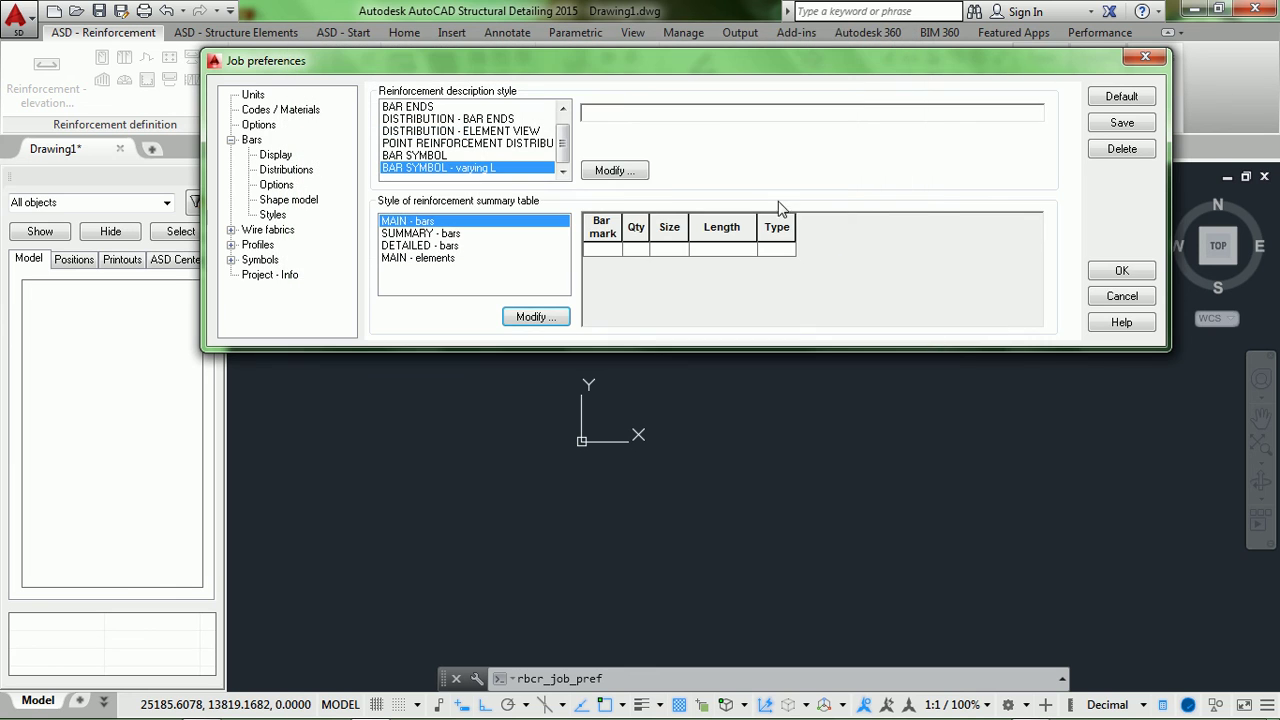
{"action": "left_click", "coordinate": [440, 234]}
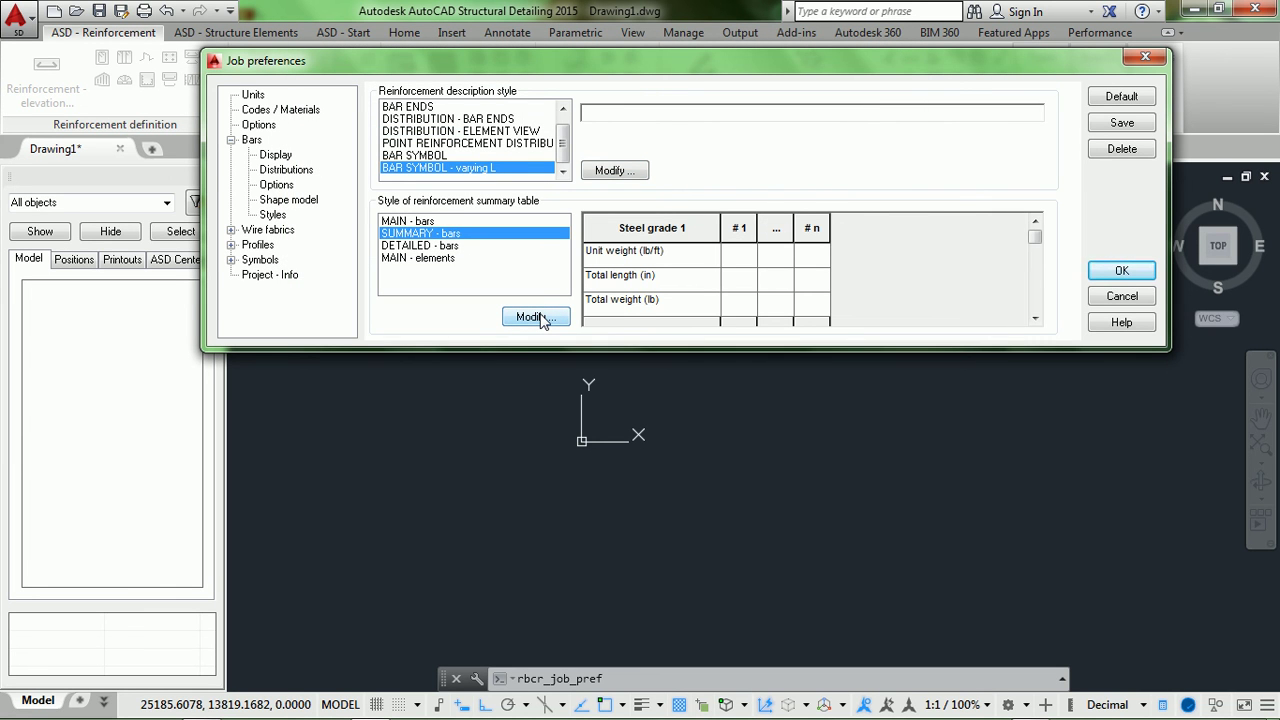
{"action": "left_click", "coordinate": [535, 317]}
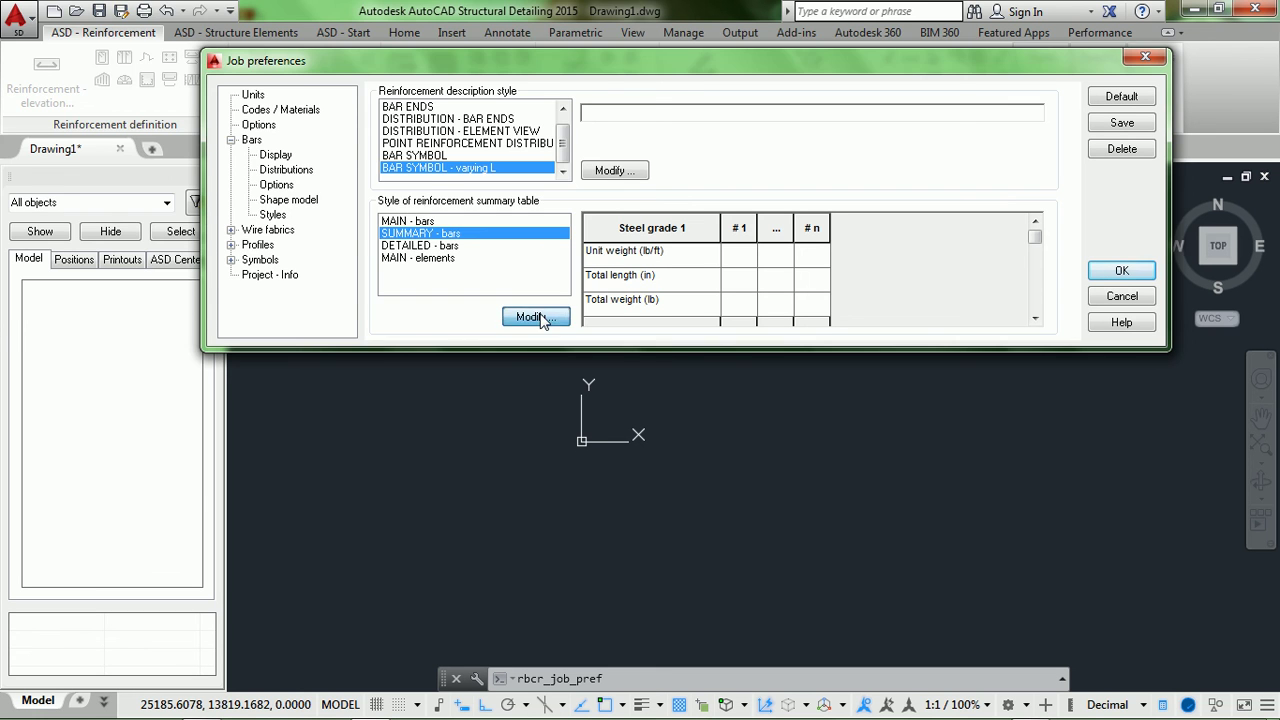
{"action": "left_click_drag", "start_coordinate": [258, 22], "coordinate": [383, 30]}
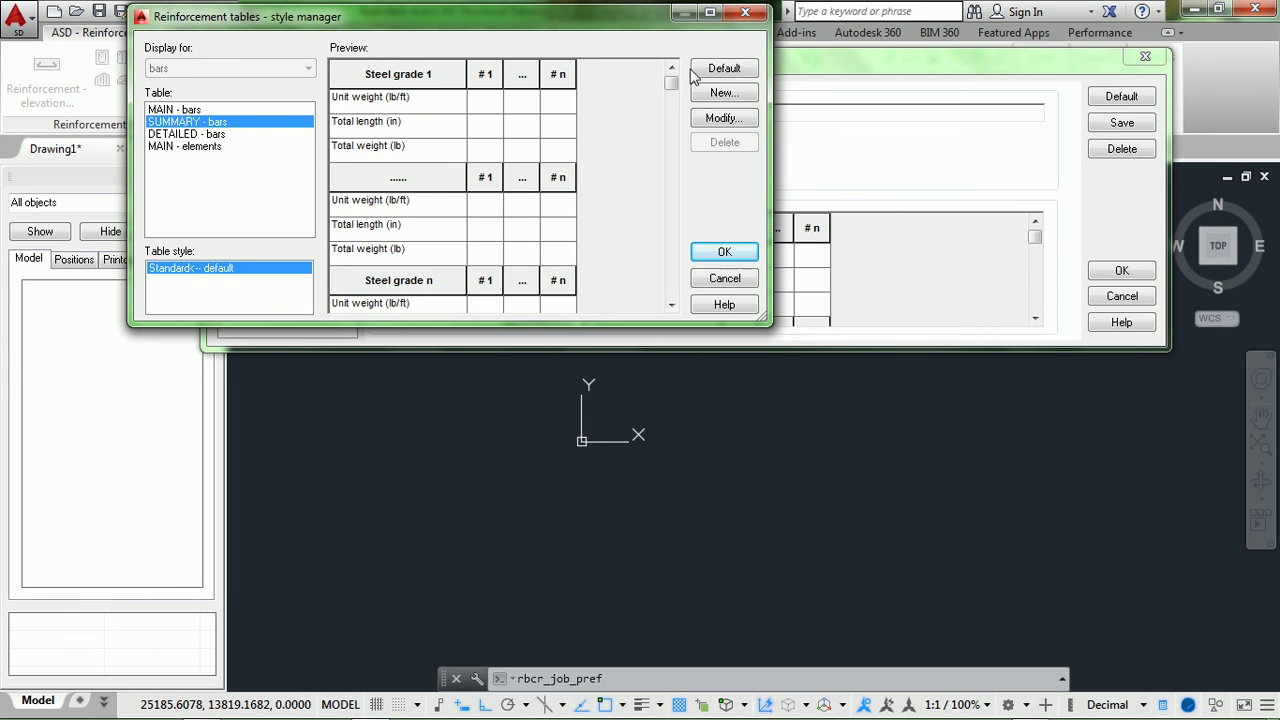
Start a new SUMMARY - bars table style listing unit mass, length and weight for steel grades.
{"action": "left_click", "coordinate": [724, 95]}
{"action": "left_click_drag", "start_coordinate": [318, 22], "coordinate": [472, 50]}
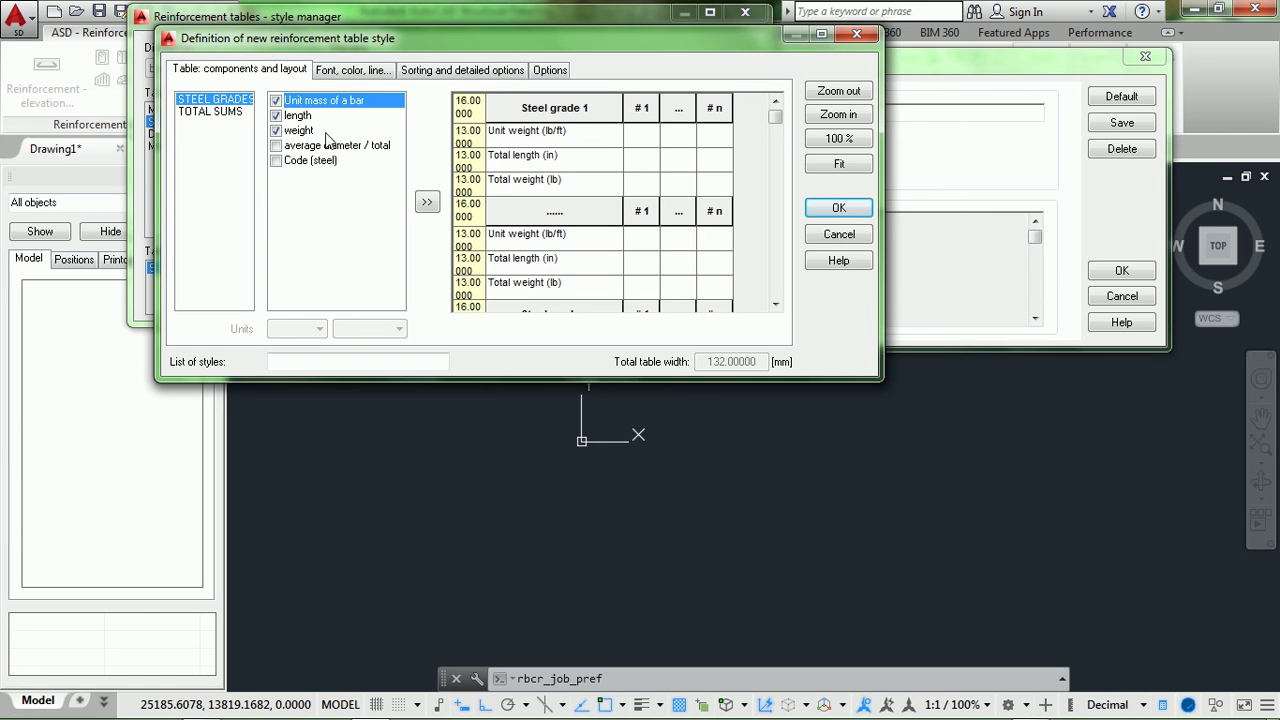
{"action": "left_click", "coordinate": [427, 202]}
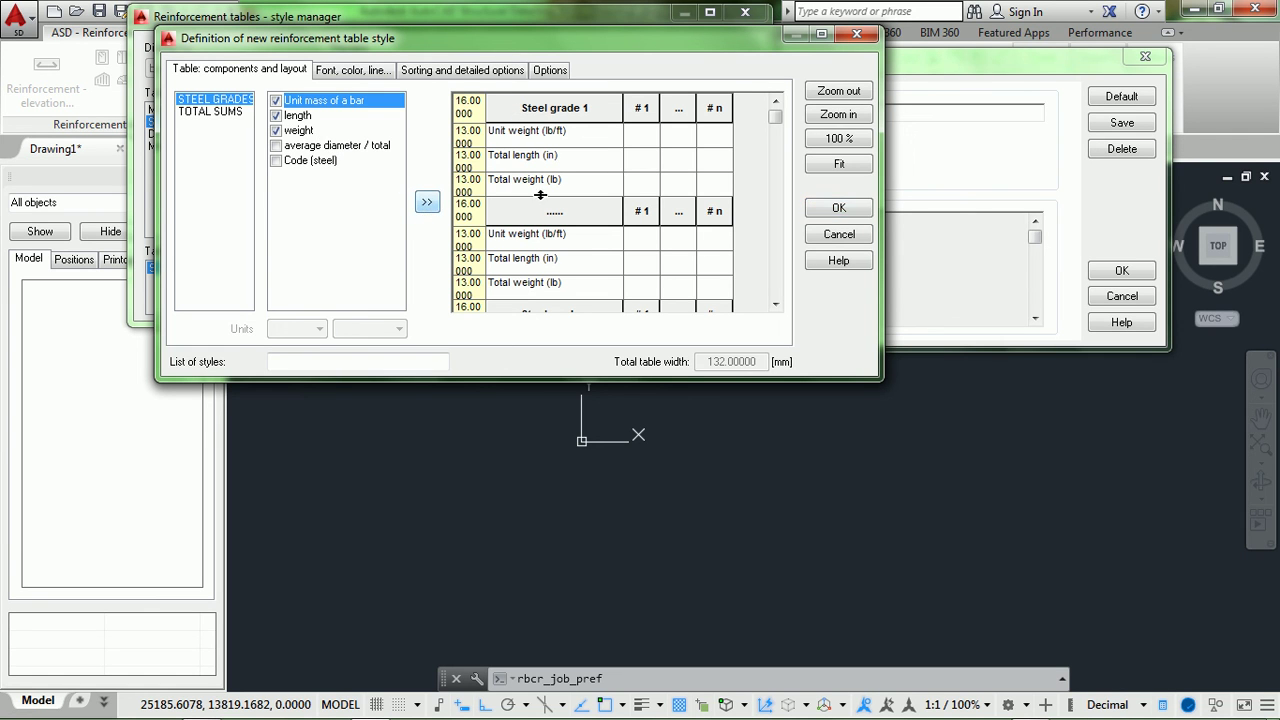
Switch the SUMMARY - bars style's header, body, title and reinforcement fonts to Dotum40.
{"action": "left_click", "coordinate": [362, 76]}
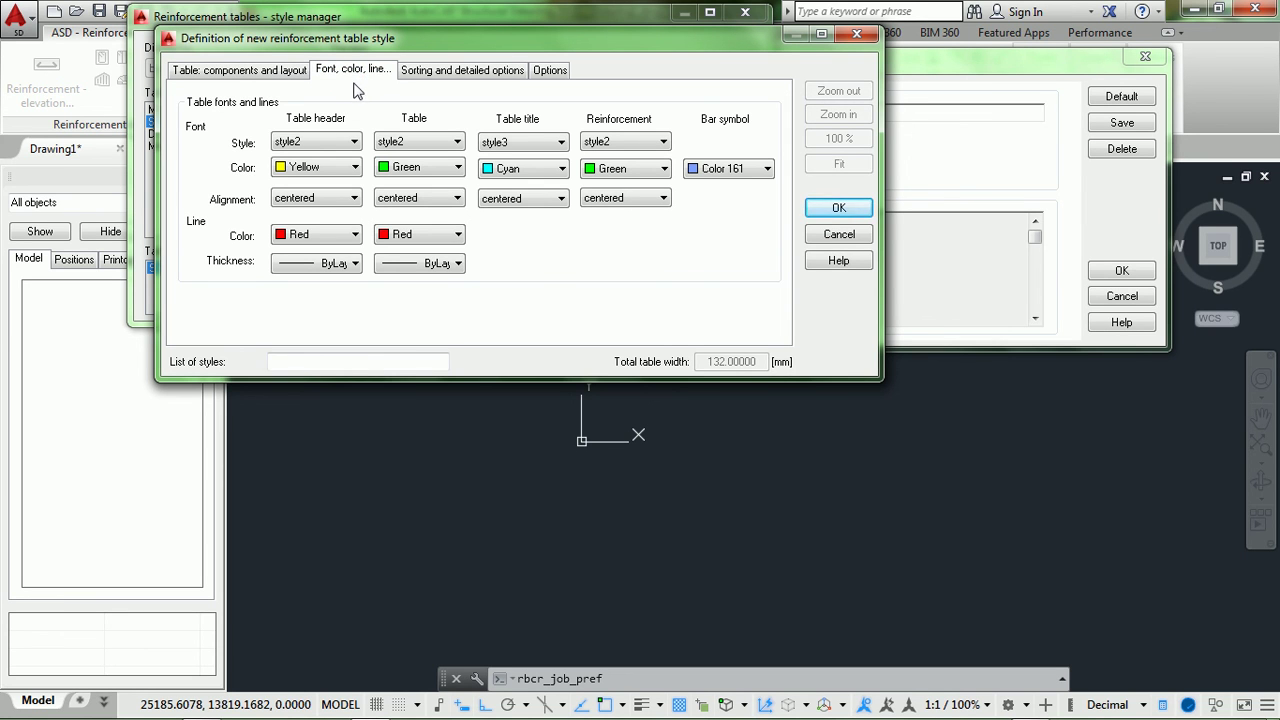
{"action": "left_click", "coordinate": [343, 142]}
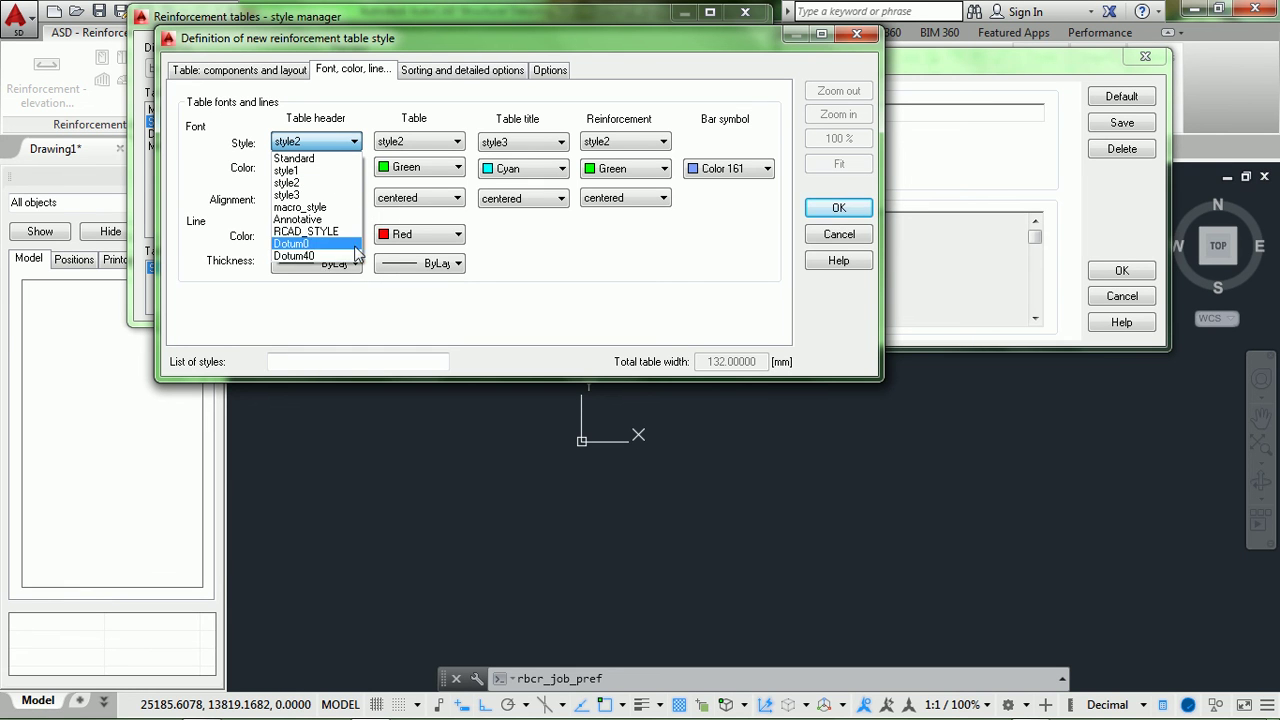
{"action": "left_click", "coordinate": [318, 256]}
{"action": "left_click", "coordinate": [430, 142]}
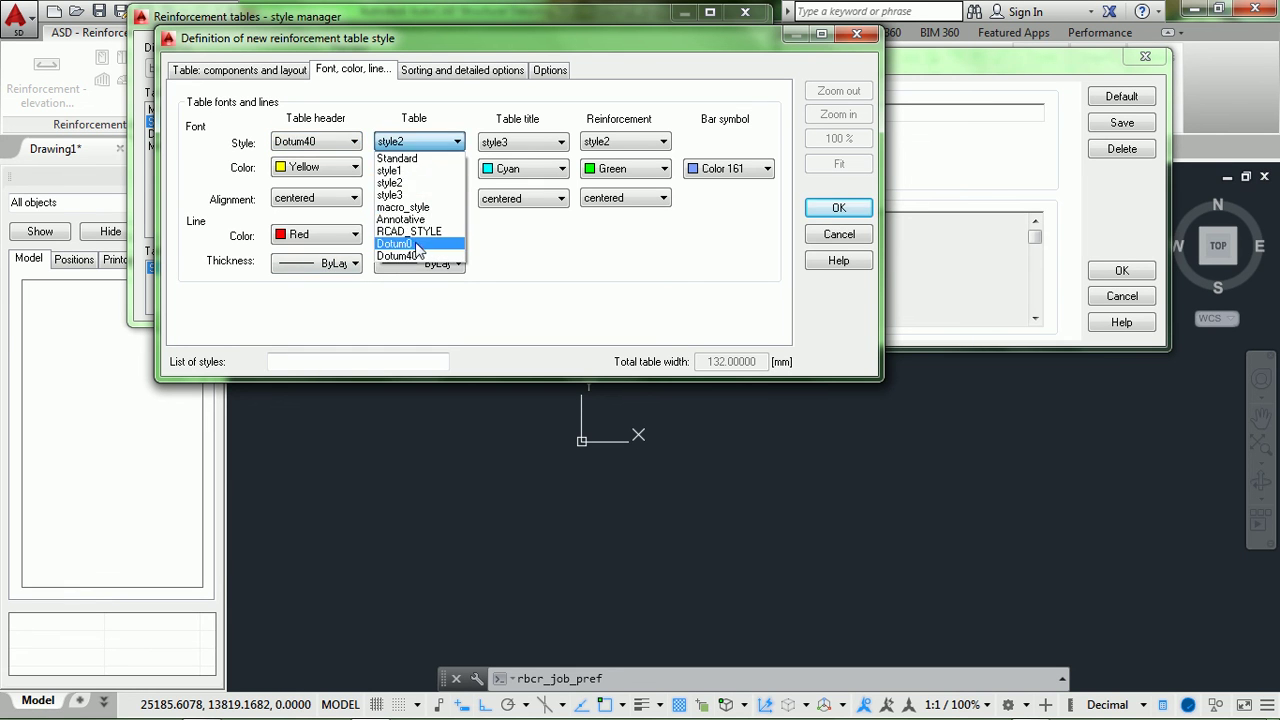
{"action": "left_click", "coordinate": [425, 257]}
{"action": "left_click", "coordinate": [551, 142]}
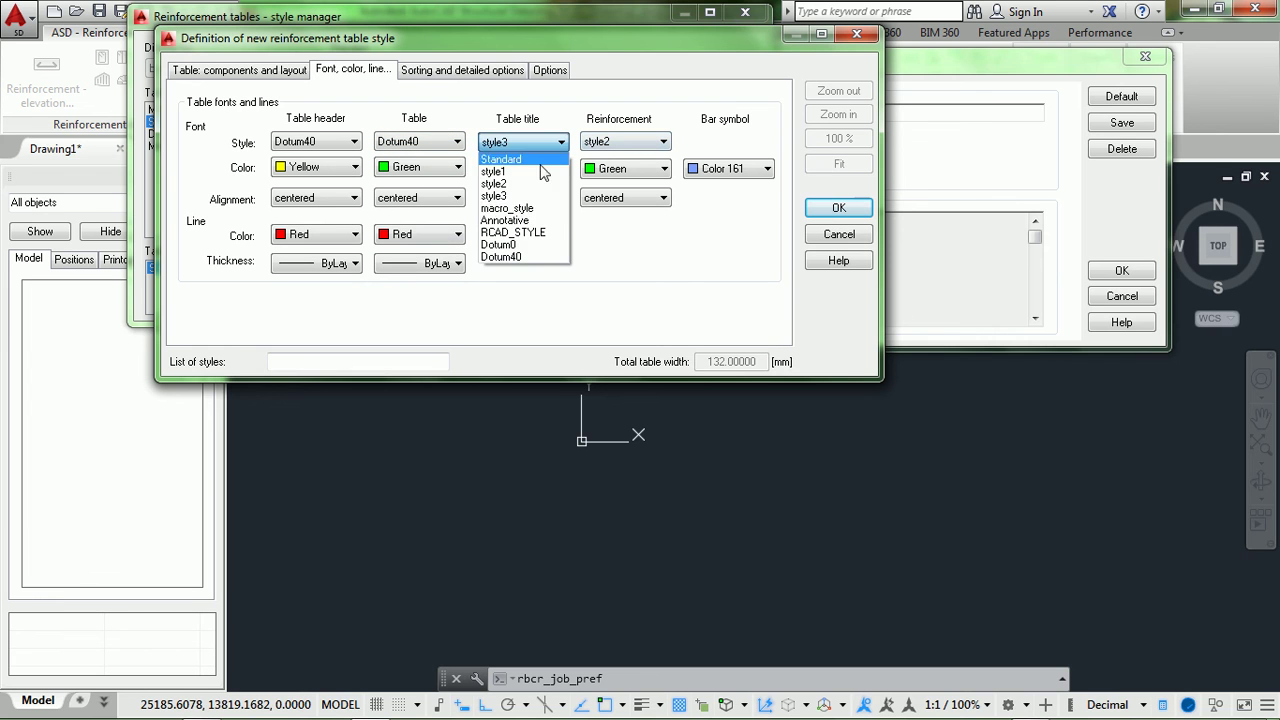
{"action": "left_click", "coordinate": [540, 256]}
{"action": "left_click", "coordinate": [601, 142]}
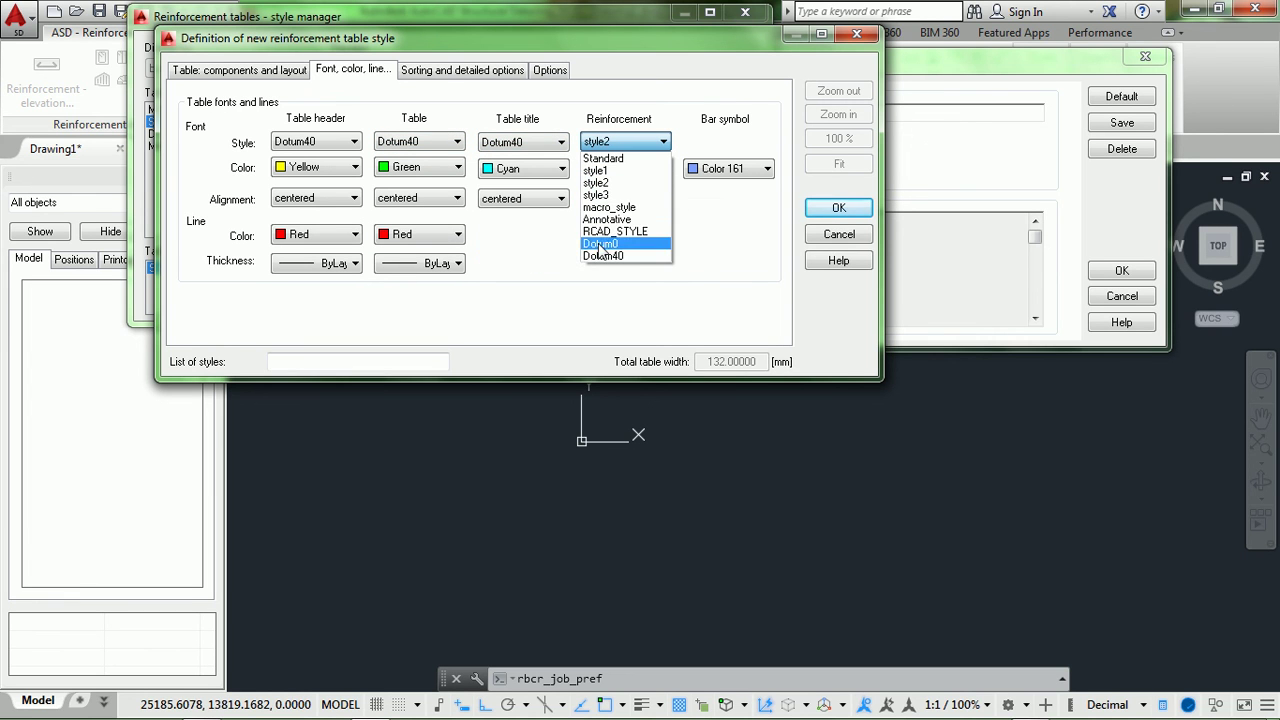
{"action": "left_click", "coordinate": [604, 257]}
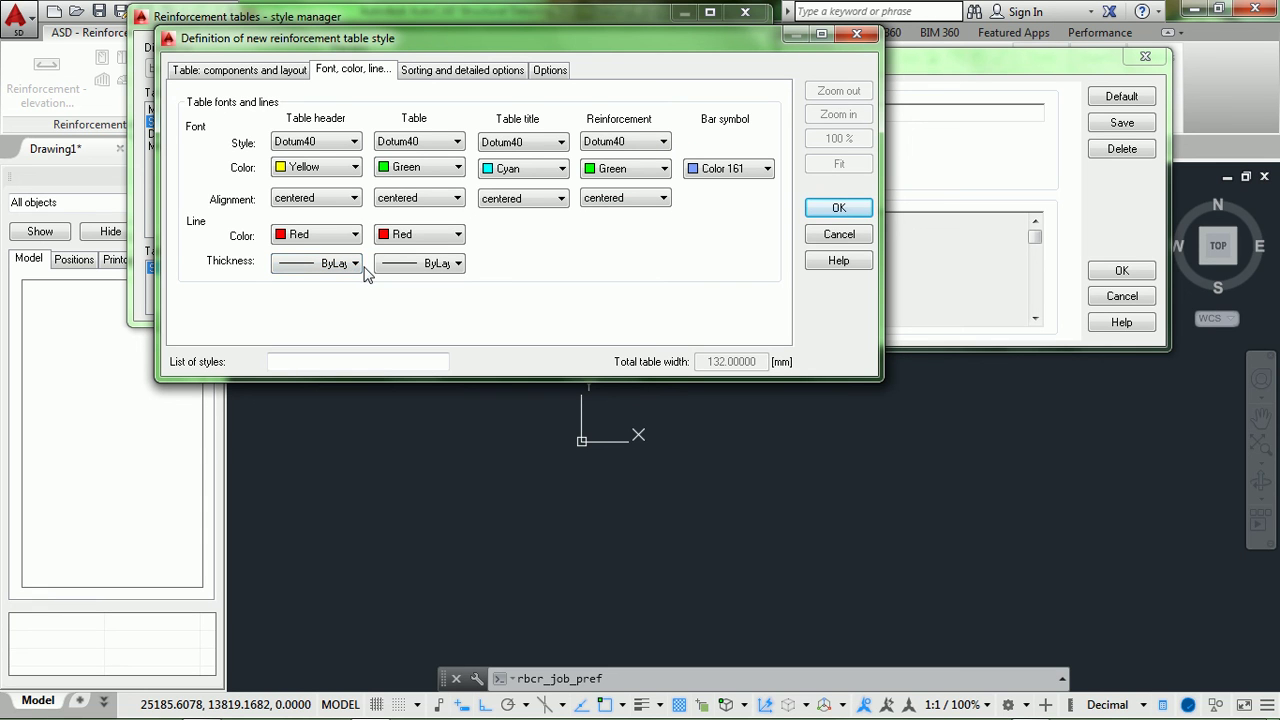
Save the new SUMMARY - bars table style as 'Lin Structure' and make it the default.
{"action": "left_click", "coordinate": [455, 75]}
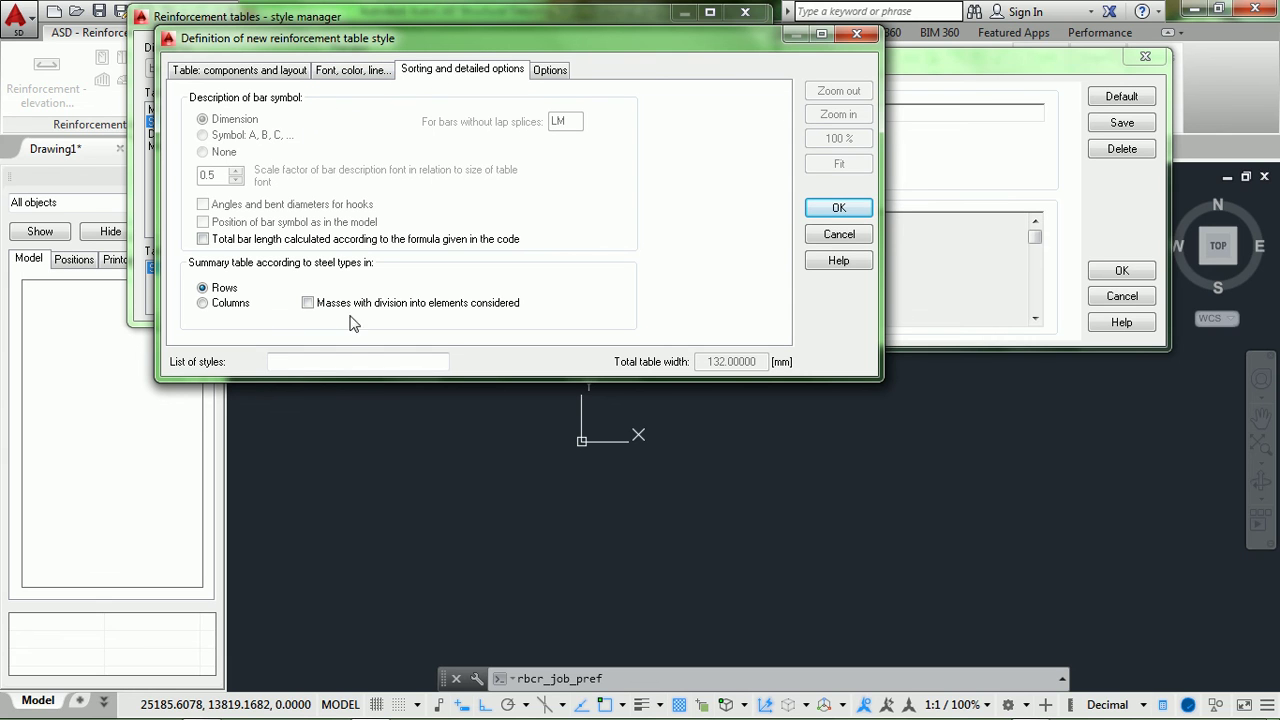
{"action": "left_click", "coordinate": [338, 364]}
{"action": "type", "text": "Lin Structure"}
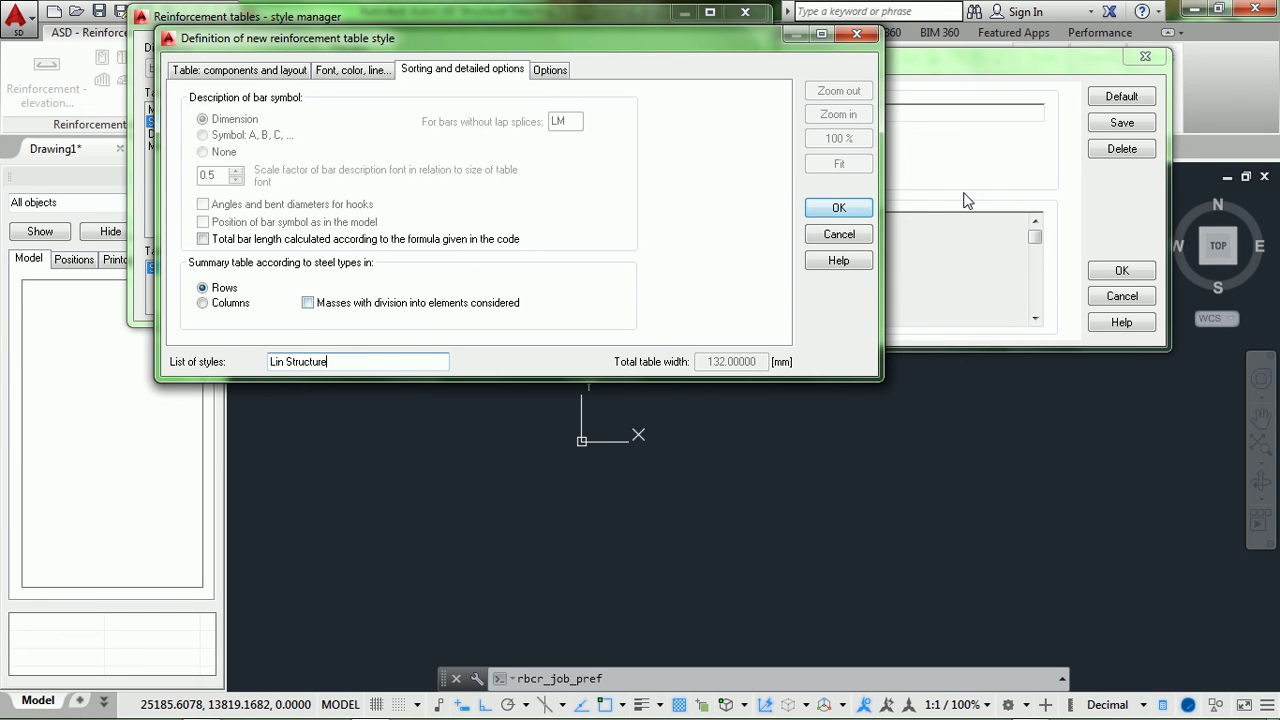
{"action": "left_click", "coordinate": [832, 210]}
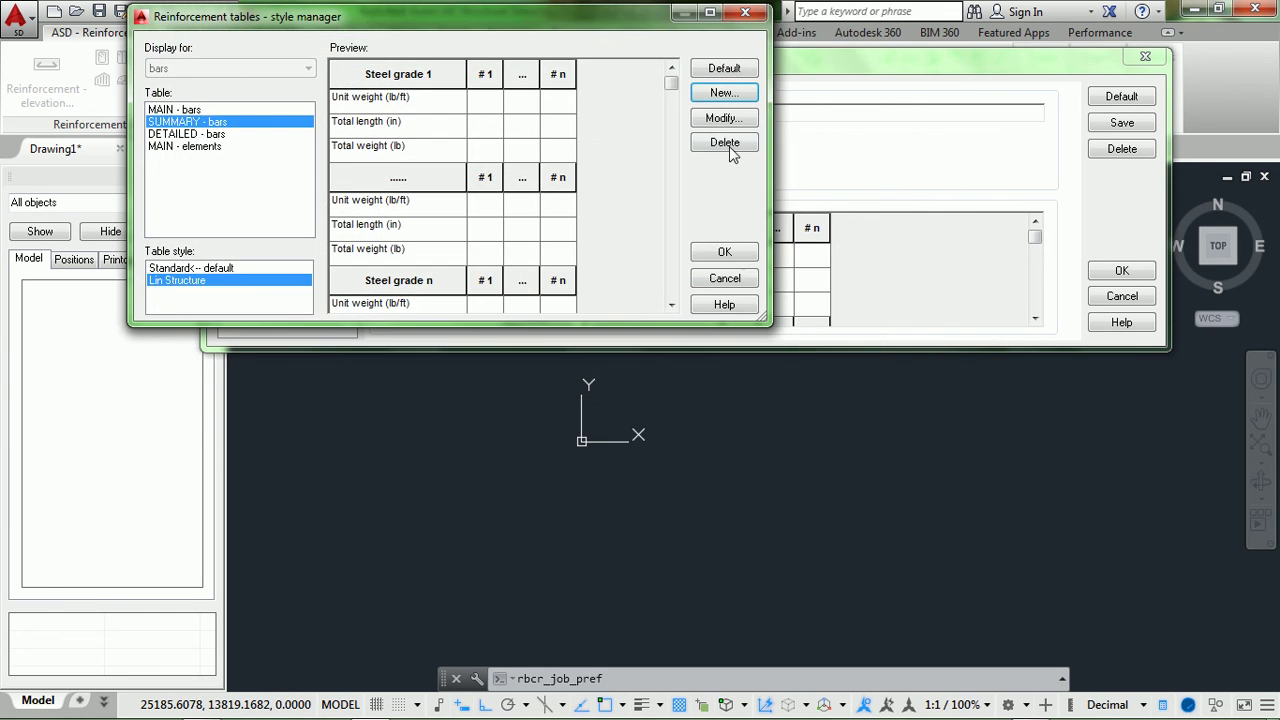
{"action": "left_click", "coordinate": [735, 67]}
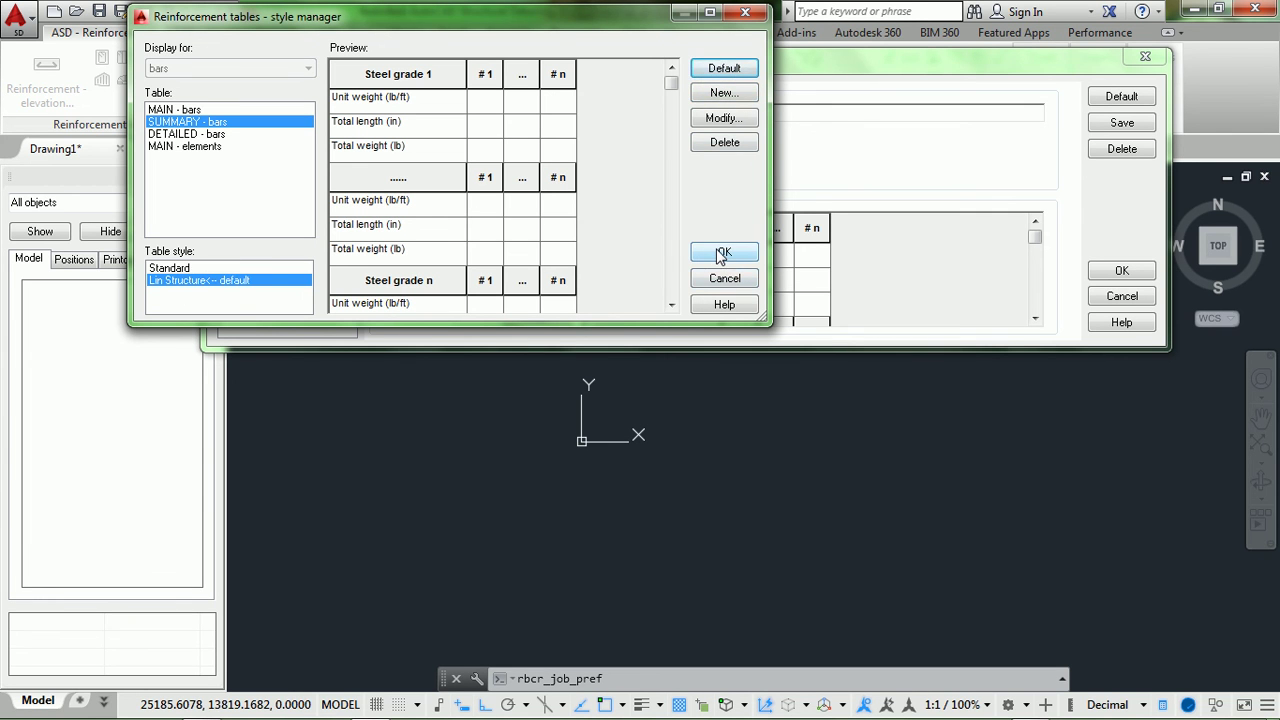
{"action": "left_click", "coordinate": [720, 252]}
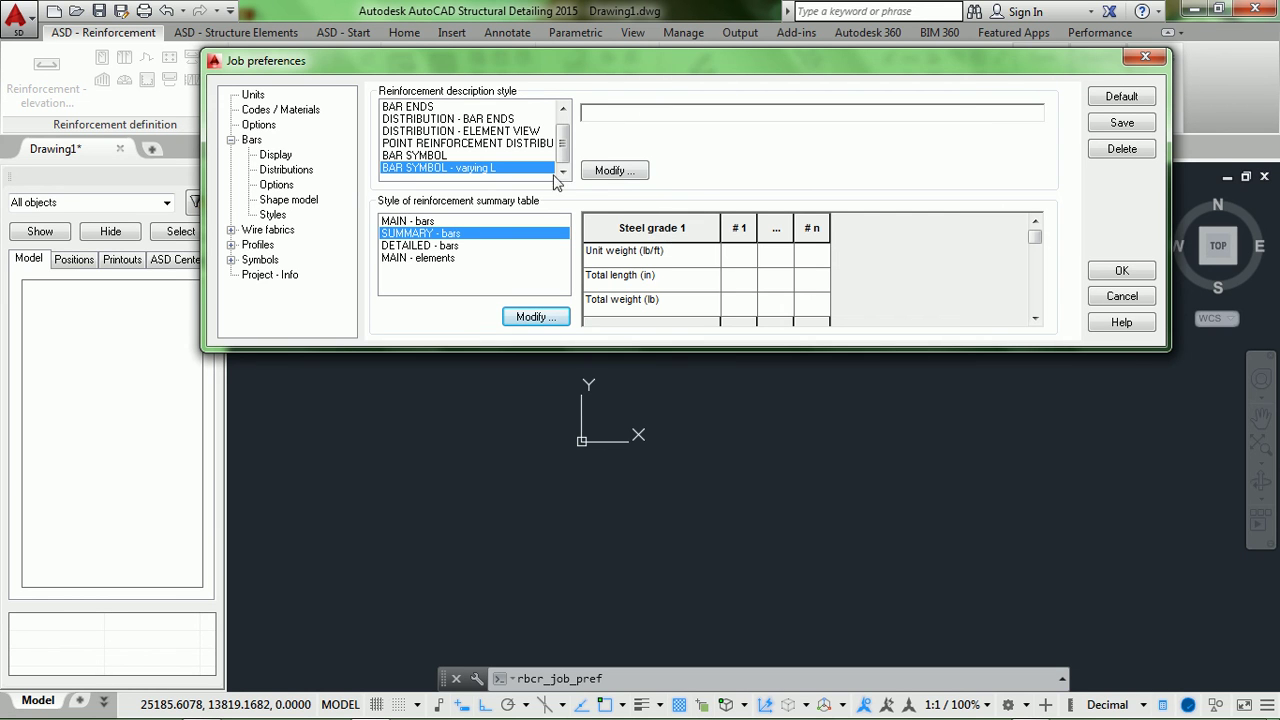
Preview the DETAILED - bars and MAIN - elements table layouts, then expand Symbols.
{"action": "left_click", "coordinate": [398, 247]}
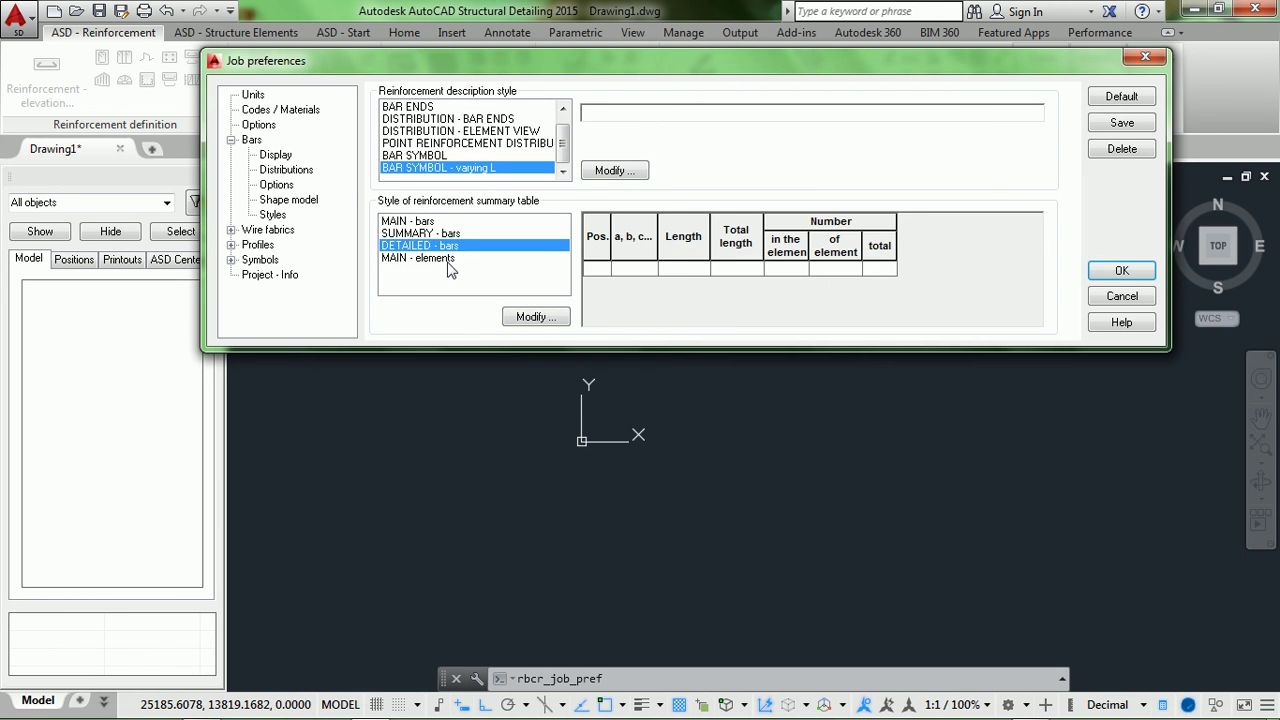
{"action": "left_click", "coordinate": [449, 262]}
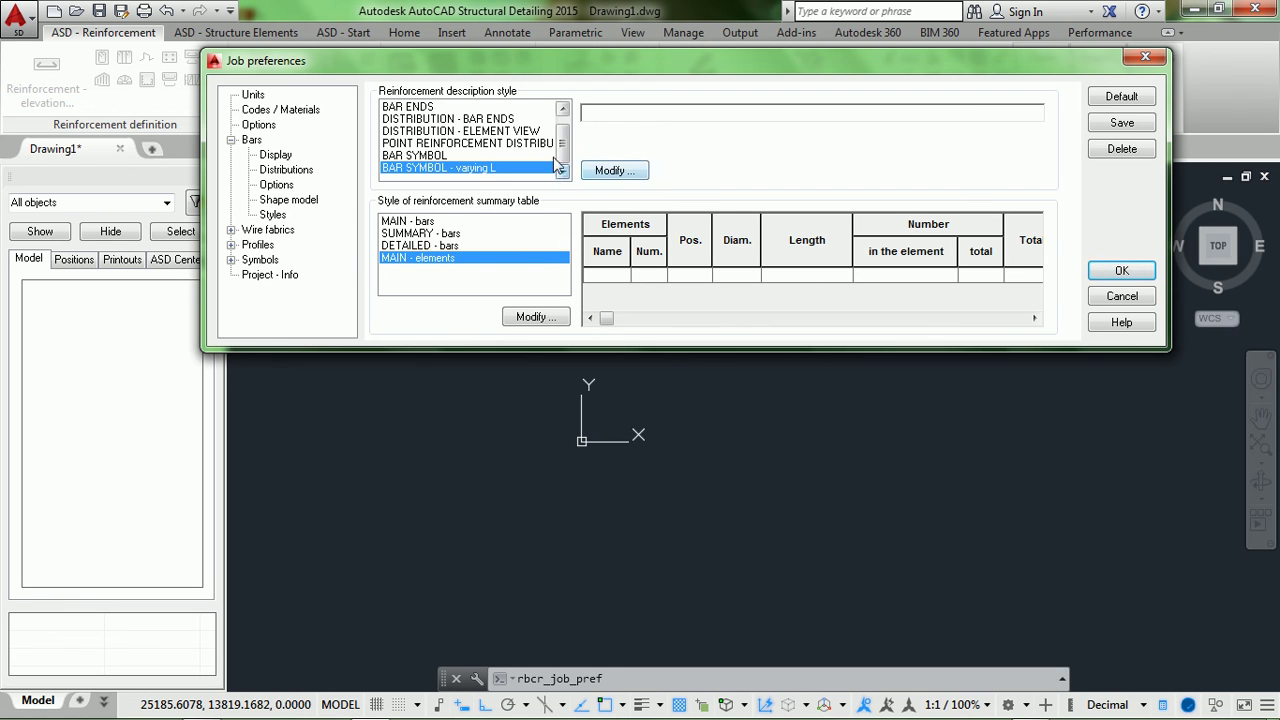
{"action": "left_click", "coordinate": [231, 259]}
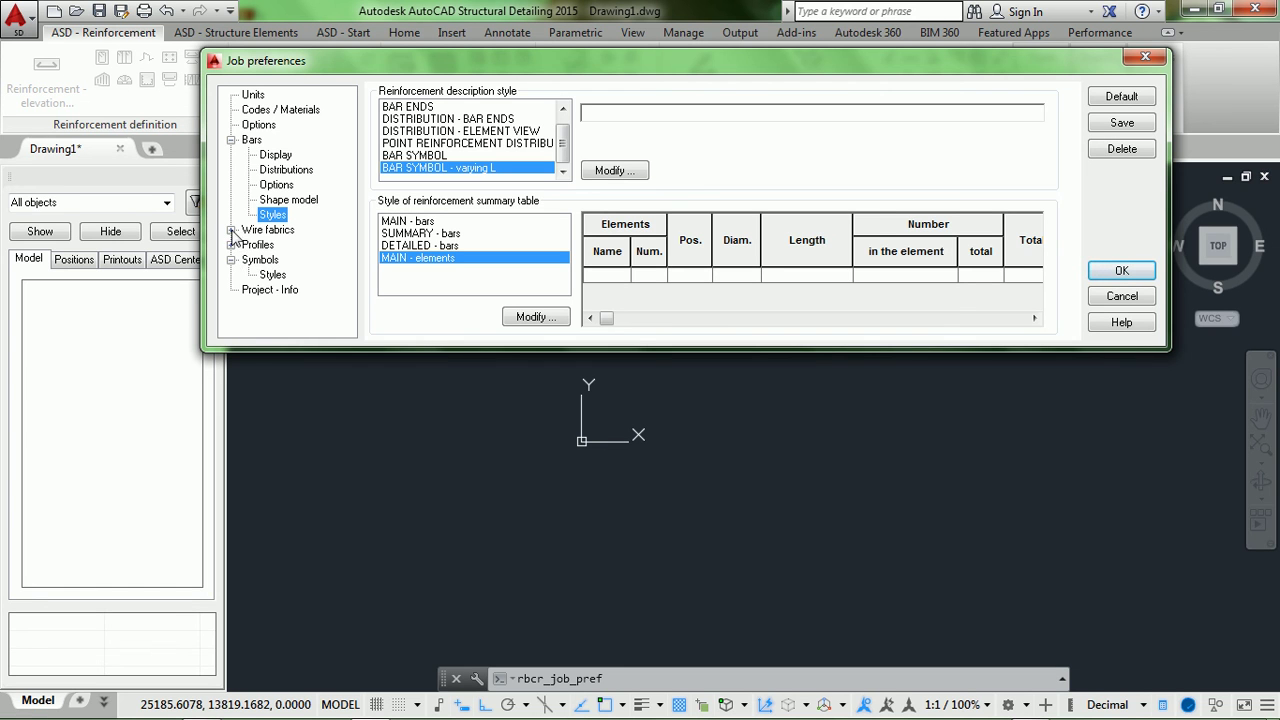
Expand and collapse the Wire fabrics category in the preferences tree.
{"action": "left_click", "coordinate": [231, 230]}
{"action": "left_click", "coordinate": [232, 232]}
{"action": "left_click", "coordinate": [232, 232]}
{"action": "left_click", "coordinate": [232, 232]}
{"action": "left_click", "coordinate": [232, 232]}
{"action": "left_click", "coordinate": [232, 231]}
{"action": "left_click", "coordinate": [232, 245]}
{"action": "left_click", "coordinate": [232, 245]}
Pick the Axis symbol under Symbols > Styles and start a new Axis style in the style manager.
{"action": "left_click", "coordinate": [272, 276]}
{"action": "mouse_move", "coordinate": [442, 71]}
{"action": "left_mouse_down"}
{"action": "mouse_move", "coordinate": [390, 72]}
{"action": "mouse_move", "coordinate": [393, 46]}
{"action": "left_mouse_up"}
{"action": "left_click", "coordinate": [409, 108]}
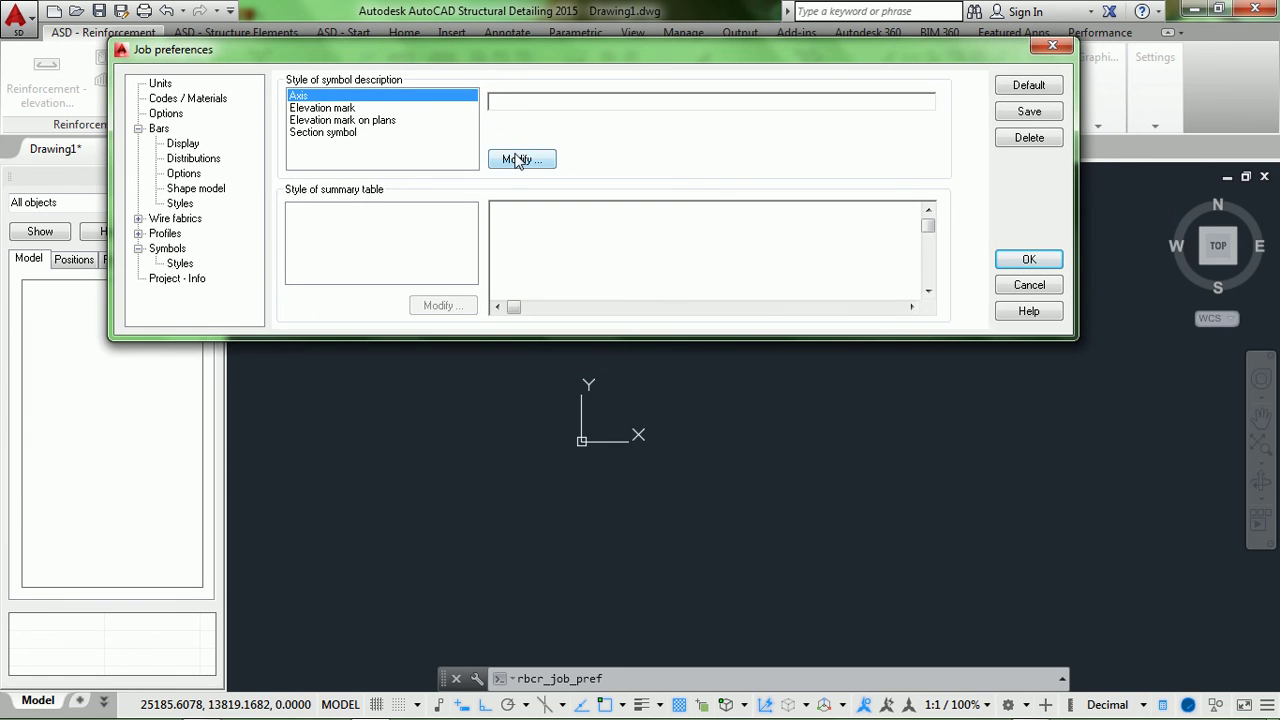
{"action": "left_click", "coordinate": [517, 160]}
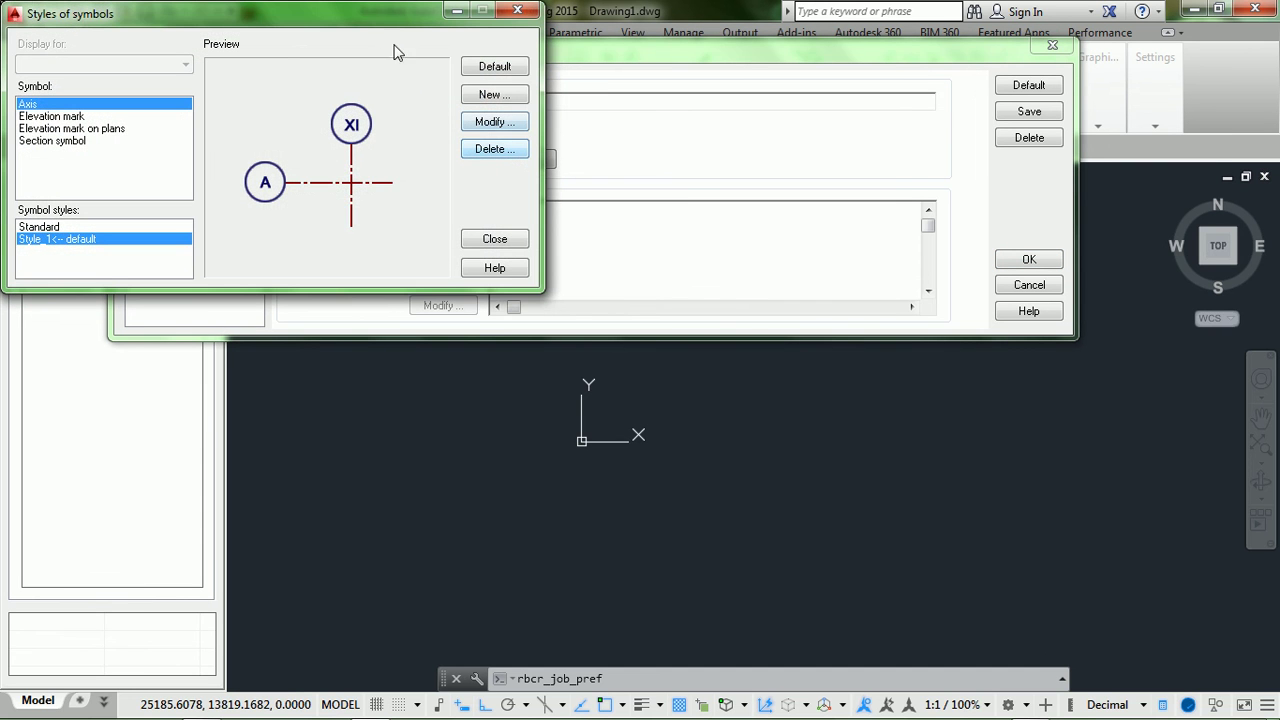
{"action": "left_click_drag", "start_coordinate": [367, 19], "coordinate": [447, 23]}
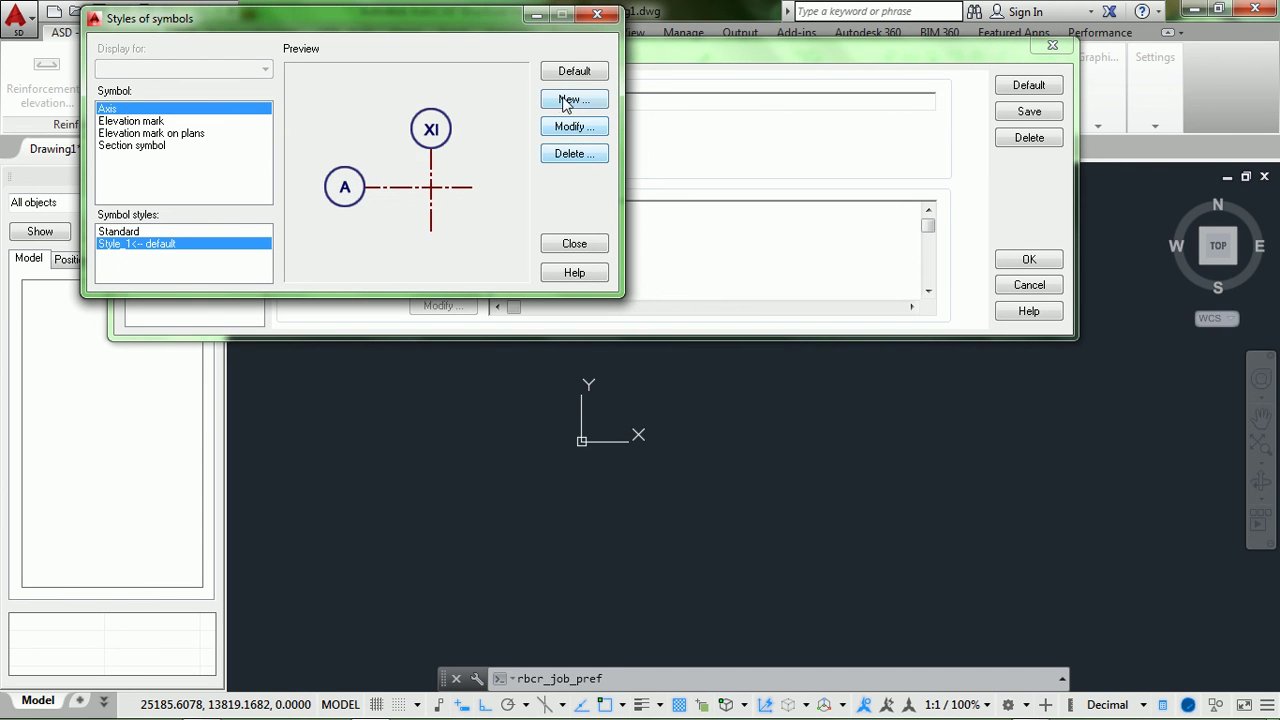
{"action": "left_click", "coordinate": [563, 100]}
{"action": "left_click_drag", "start_coordinate": [308, 18], "coordinate": [520, 50]}
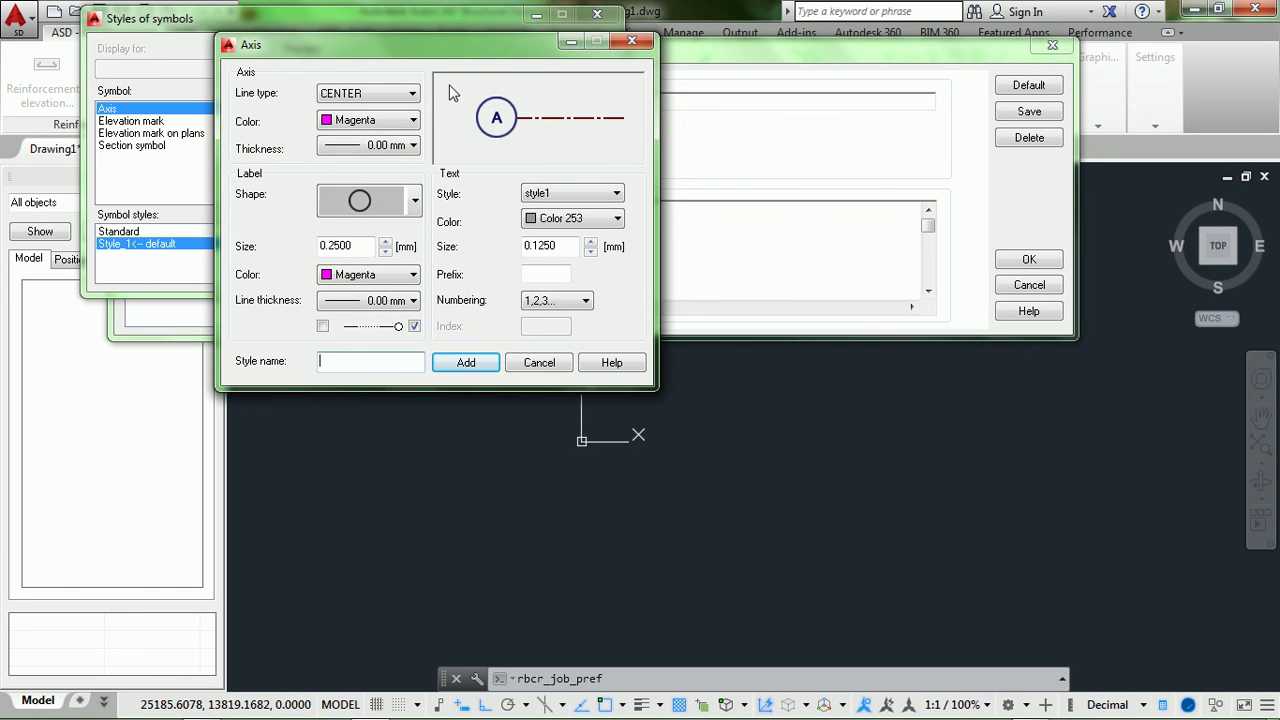
Give the axis line CENTER type, Magenta colour and 0.09 mm thickness.
{"action": "left_click", "coordinate": [365, 119]}
{"action": "left_click", "coordinate": [386, 120]}
{"action": "left_click", "coordinate": [386, 120]}
{"action": "left_click", "coordinate": [386, 120]}
{"action": "left_click", "coordinate": [386, 120]}
{"action": "left_click", "coordinate": [386, 120]}
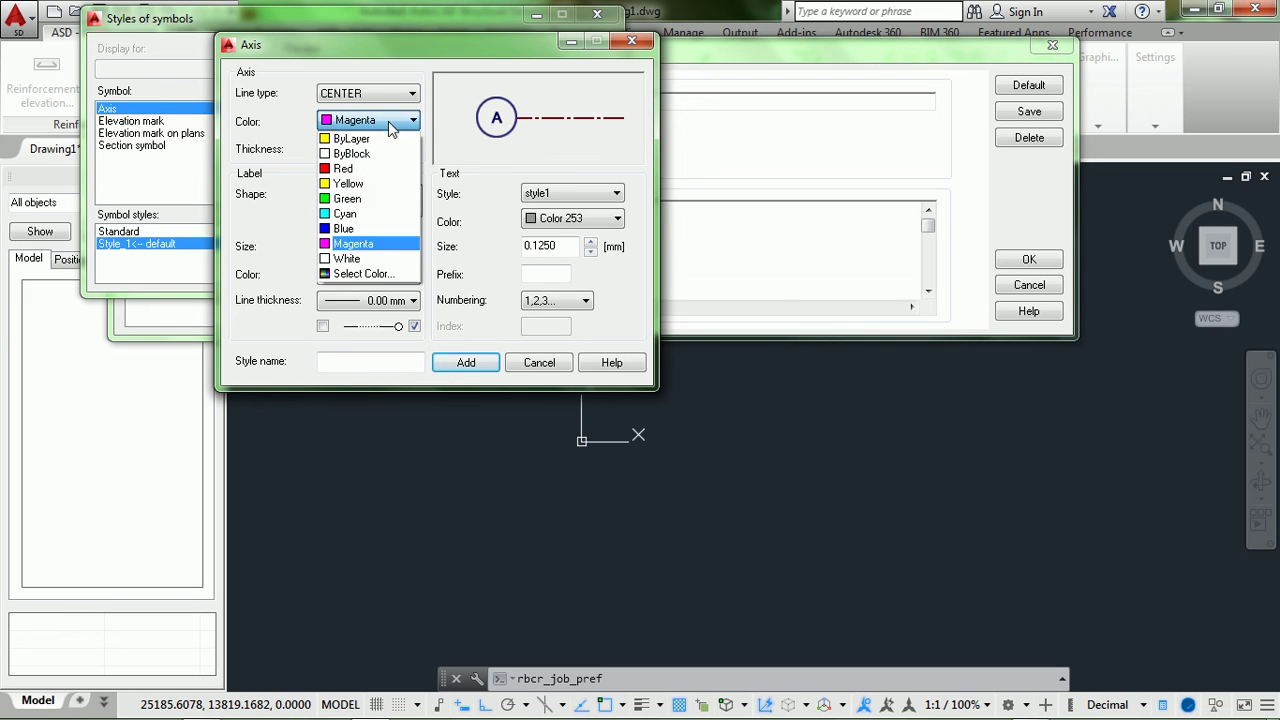
{"action": "left_click", "coordinate": [367, 246]}
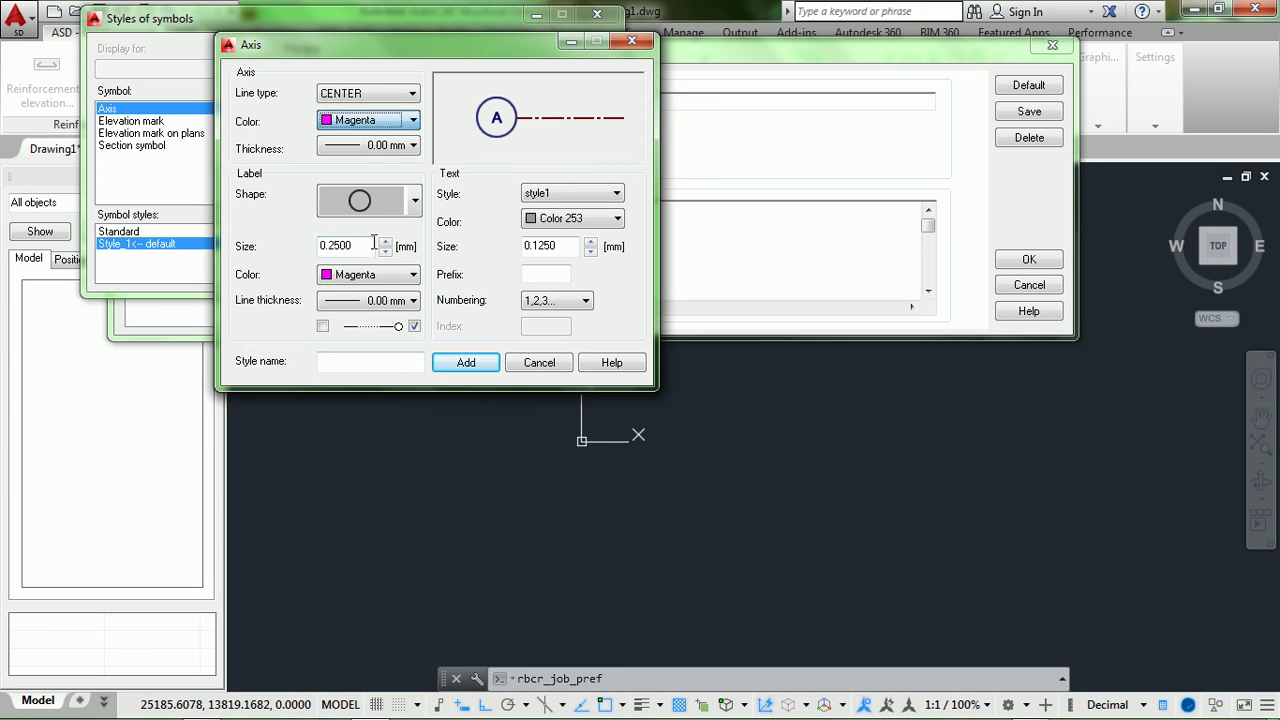
{"action": "left_click", "coordinate": [381, 150]}
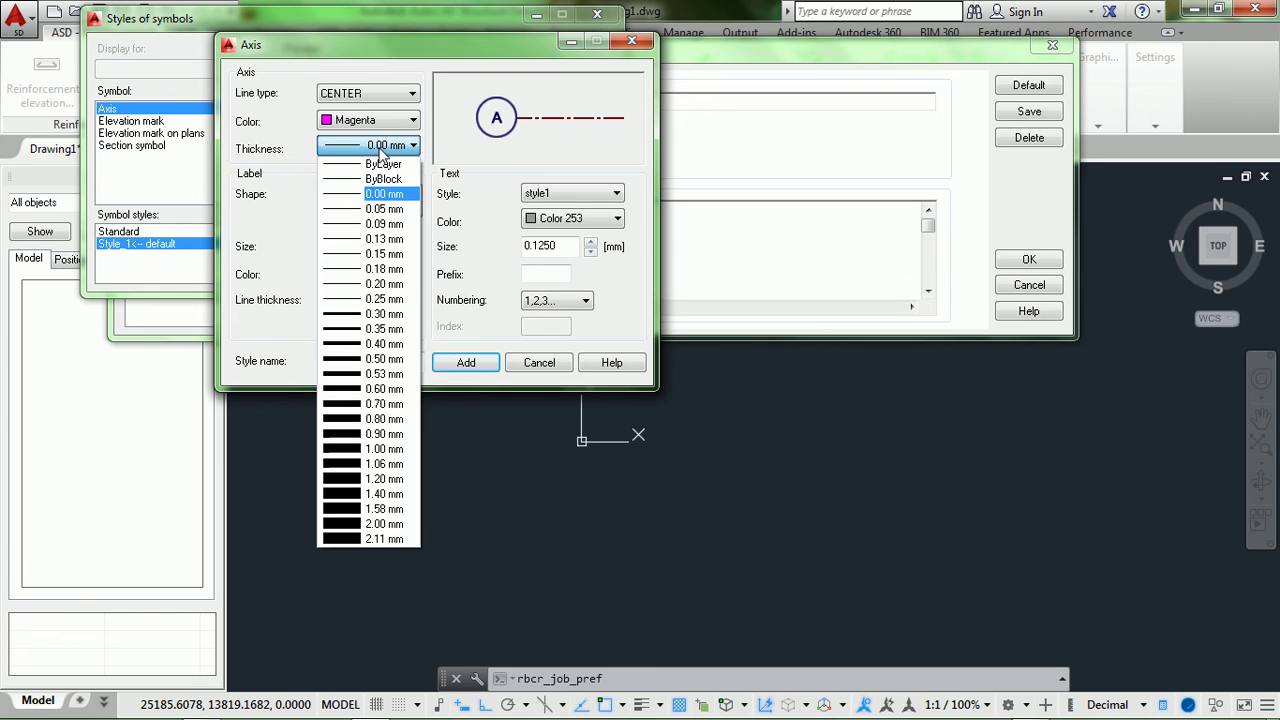
{"action": "left_click", "coordinate": [381, 227]}
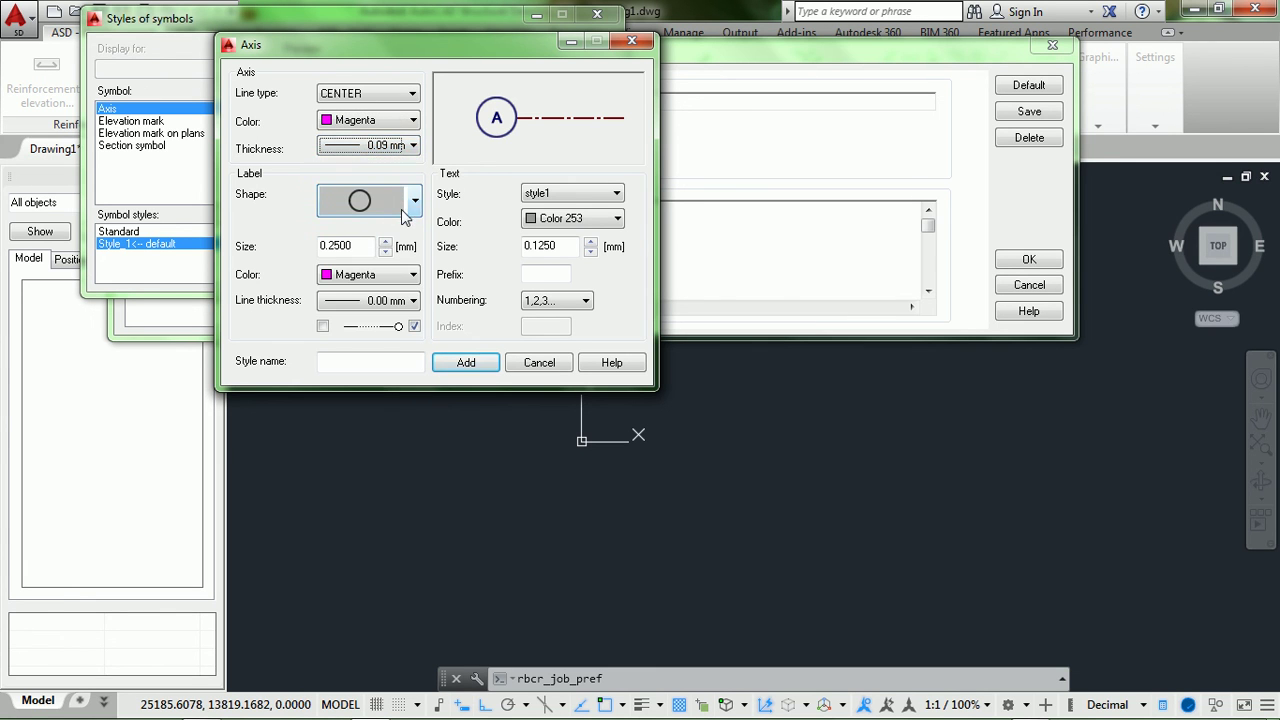
Make the axis label circular, size 5, Green, with 0.20 mm line thickness at both ends.
{"action": "left_click", "coordinate": [413, 203]}
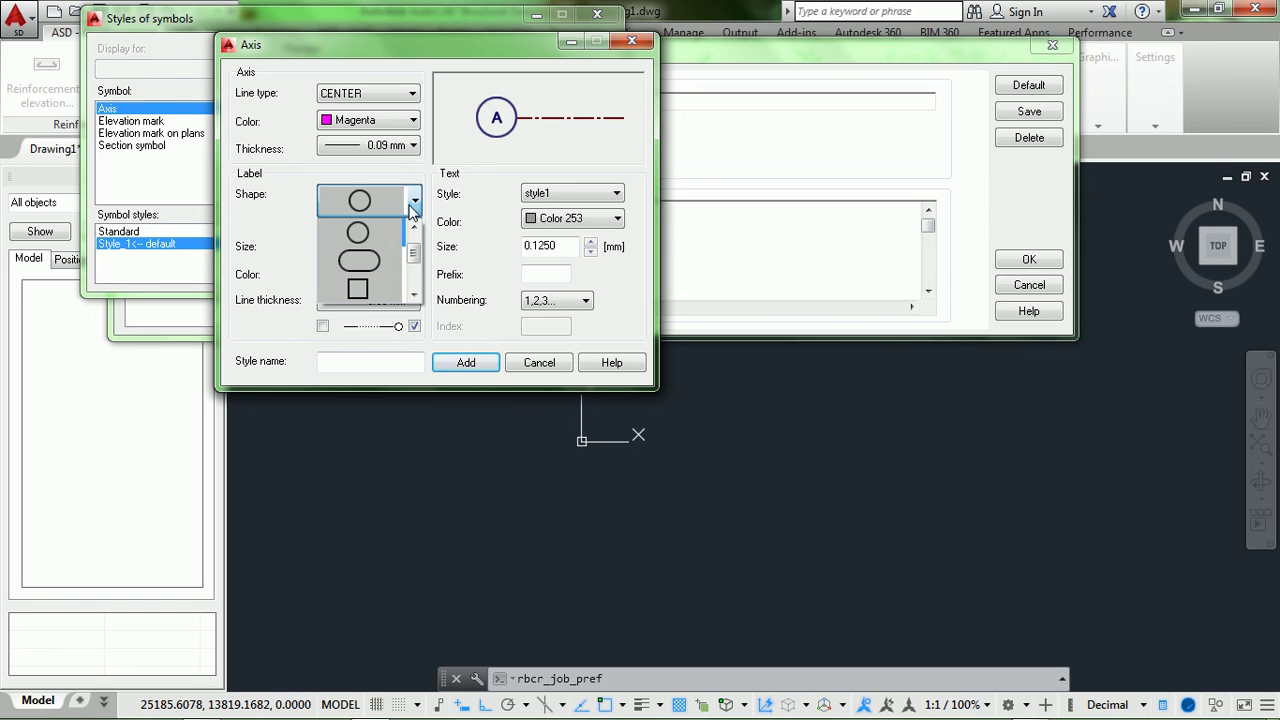
{"action": "left_click", "coordinate": [370, 240]}
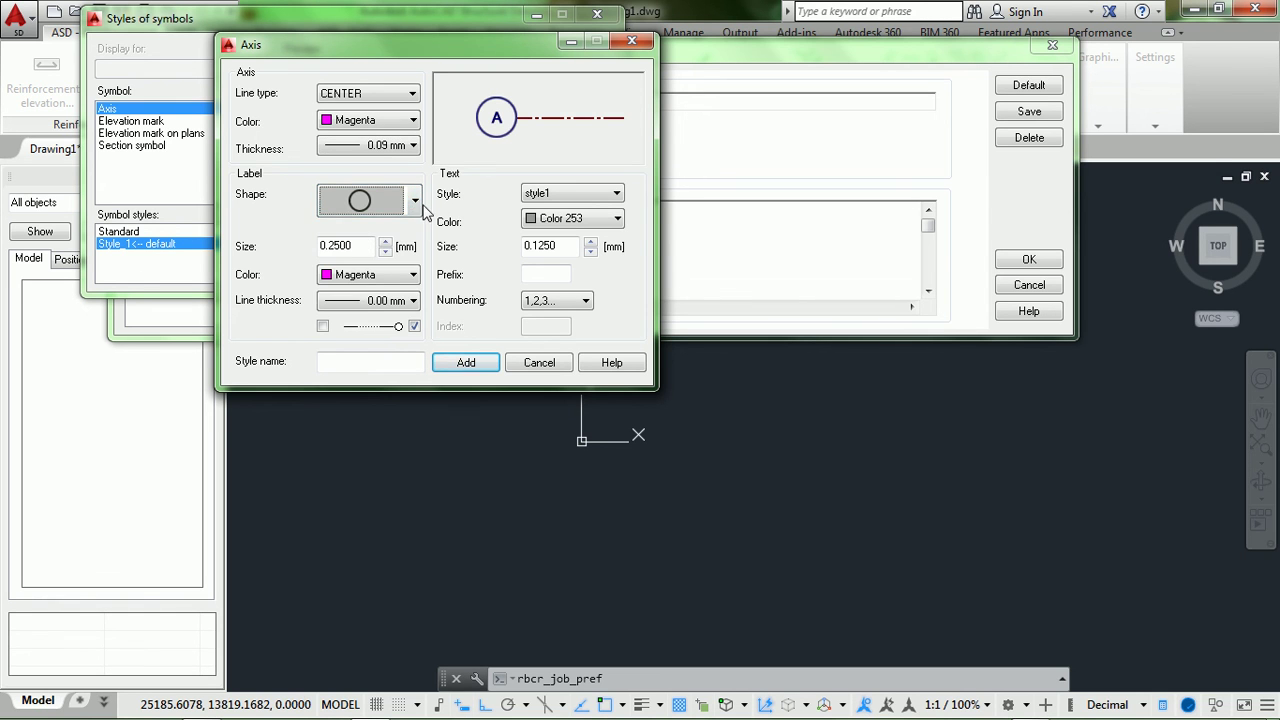
{"action": "left_click", "coordinate": [414, 201]}
{"action": "left_click", "coordinate": [361, 264]}
{"action": "left_click", "coordinate": [415, 203]}
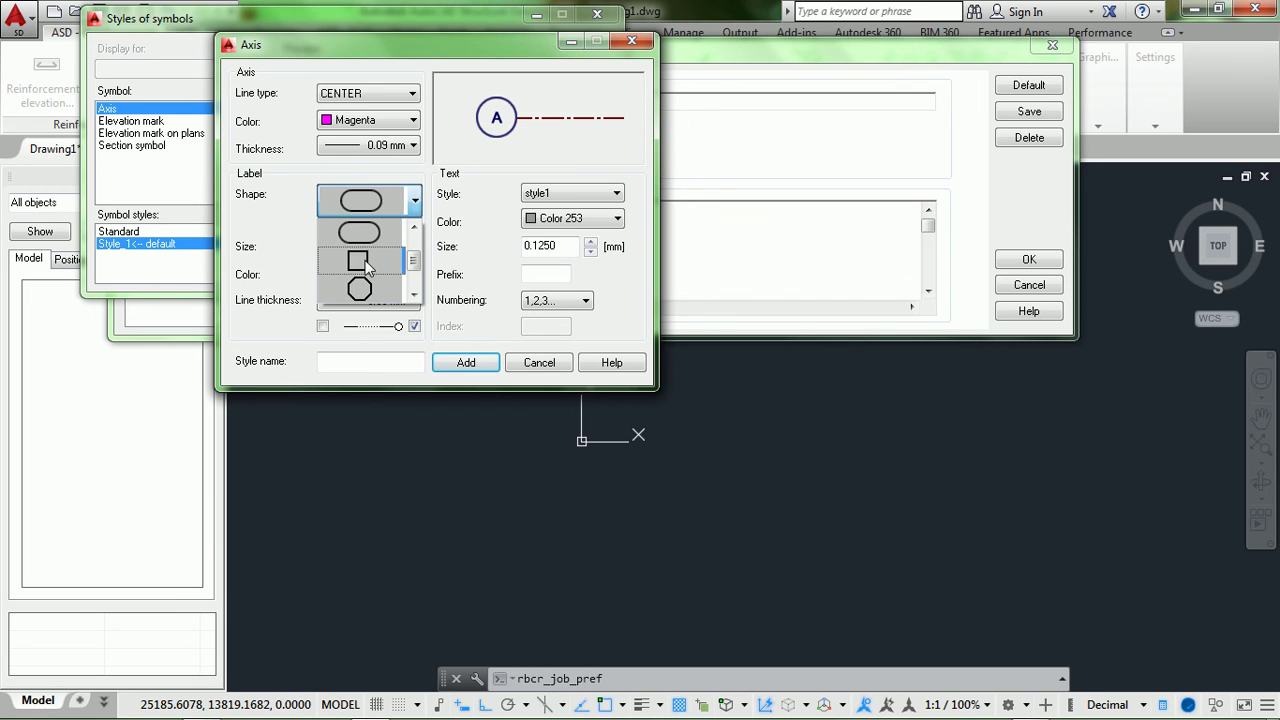
{"action": "scroll", "coordinate": [370, 262], "scroll_direction": "up", "scroll_amount": 1}
{"action": "left_click", "coordinate": [366, 256]}
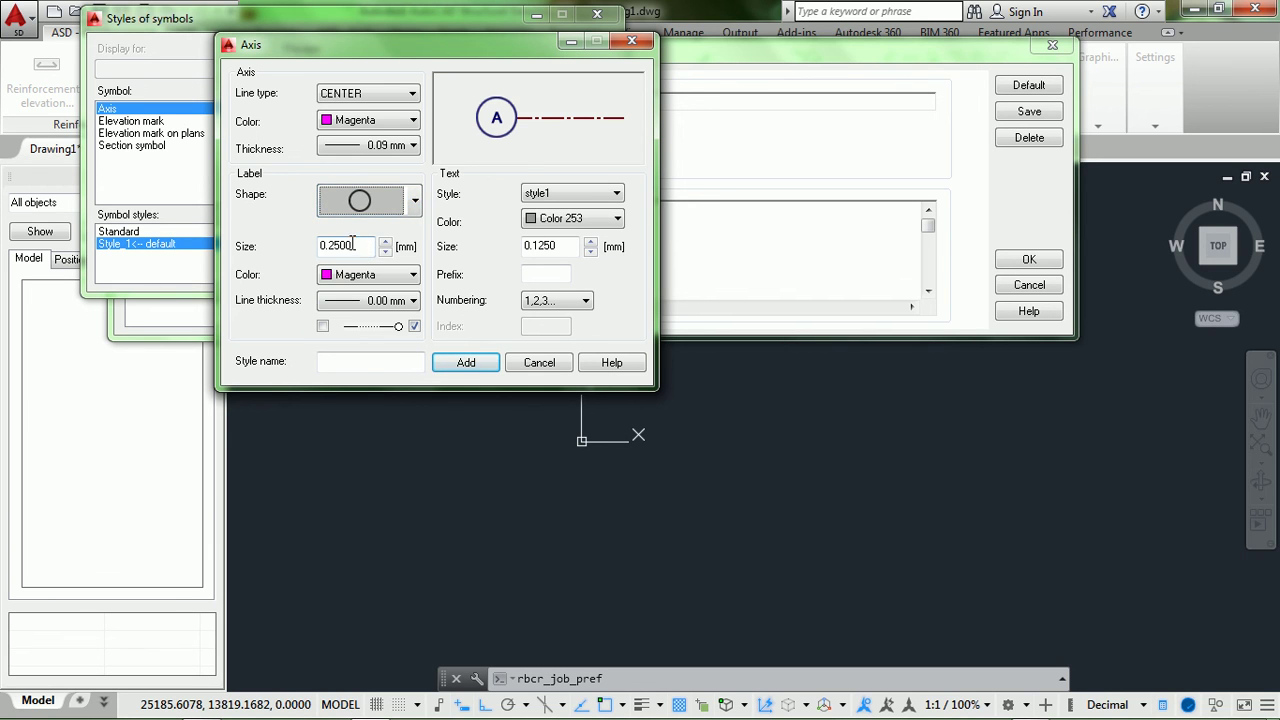
{"action": "left_click_drag", "start_coordinate": [318, 246], "coordinate": [344, 242]}
{"action": "type", "text": "5"}
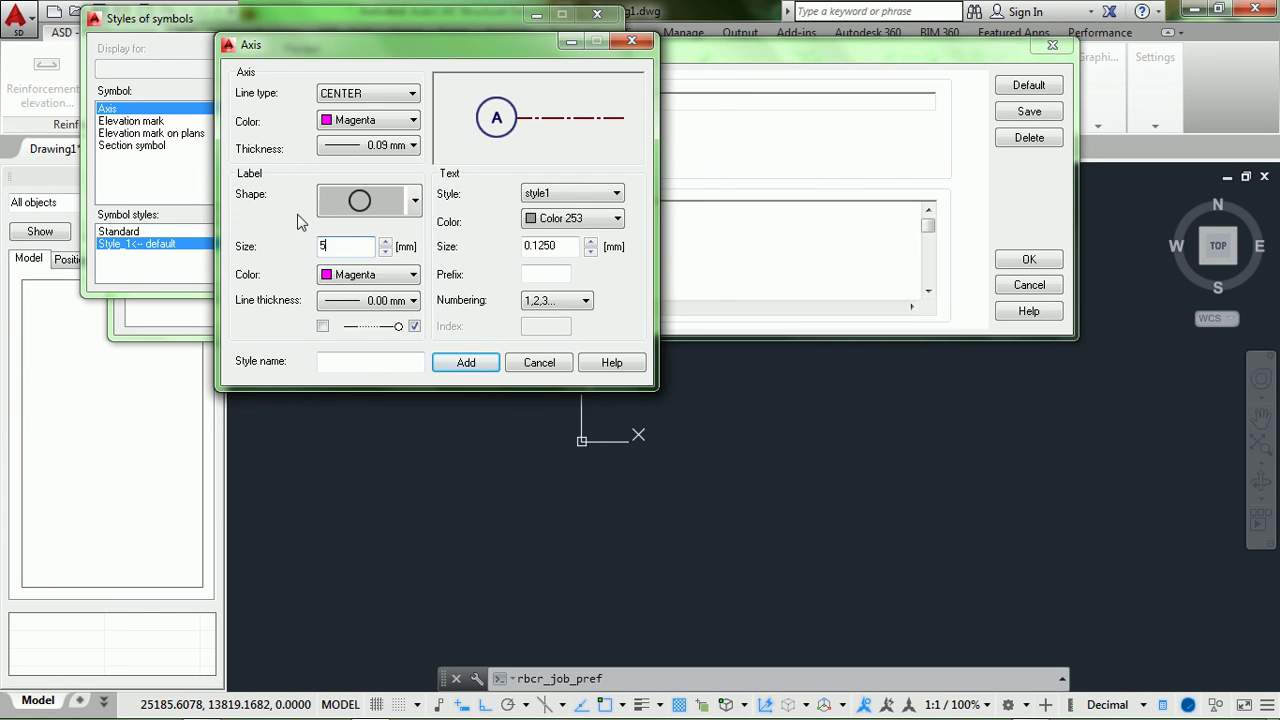
{"action": "left_click", "coordinate": [348, 283]}
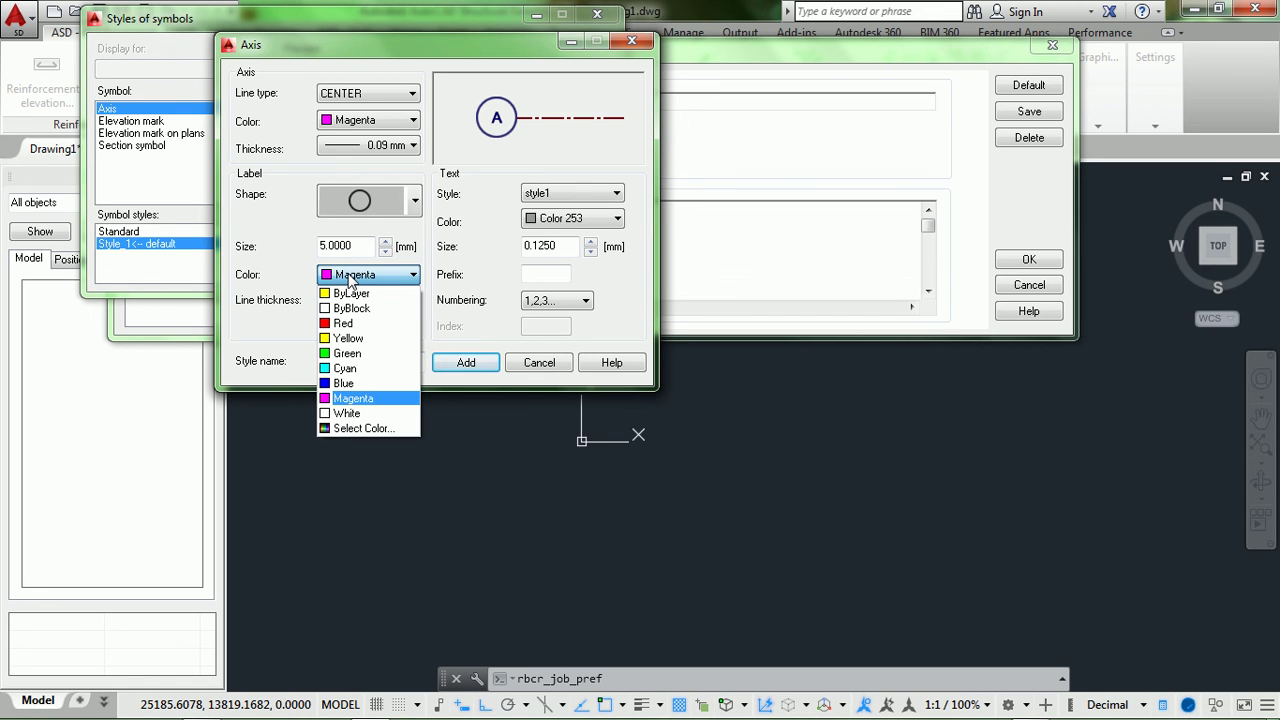
{"action": "left_click", "coordinate": [367, 353]}
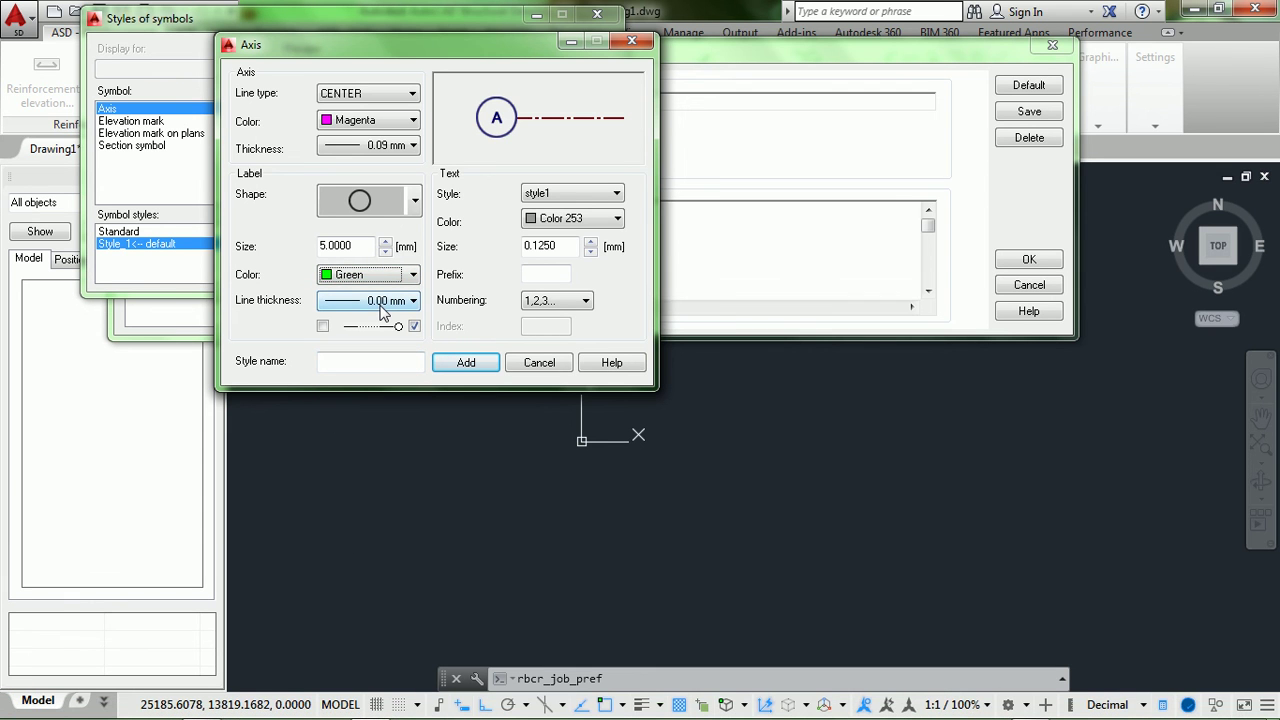
{"action": "left_click", "coordinate": [383, 310]}
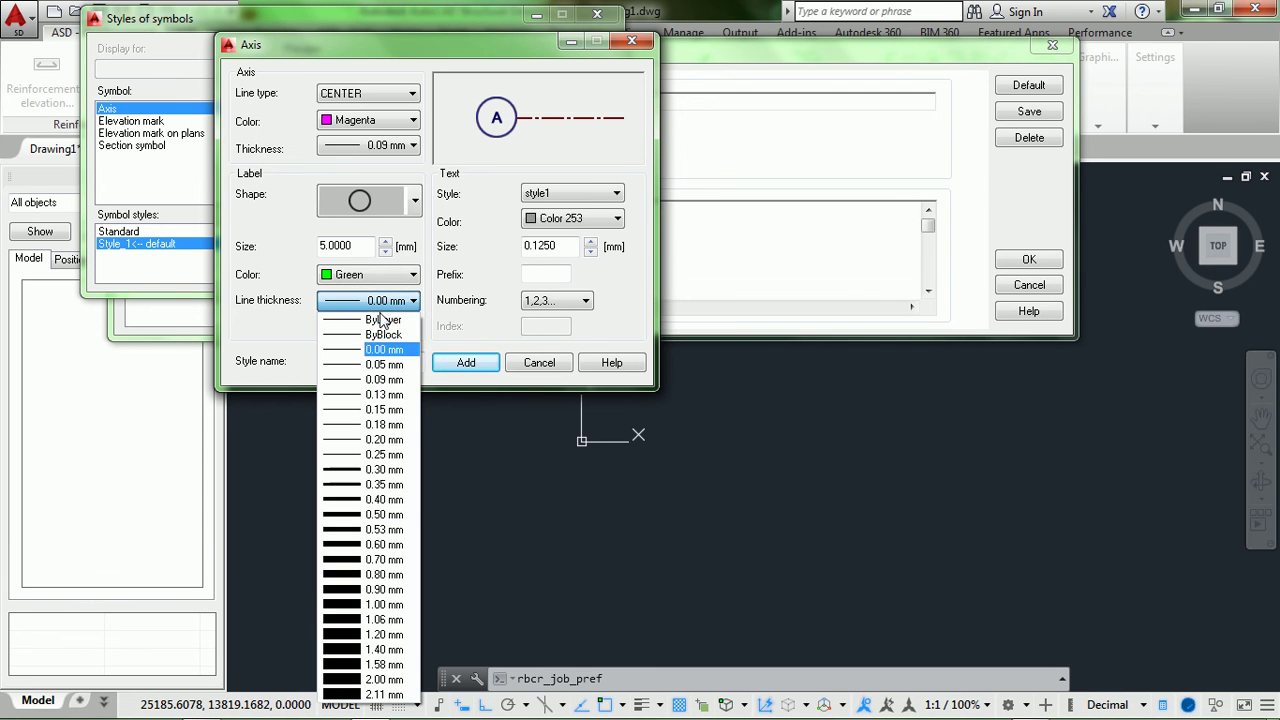
{"action": "left_click", "coordinate": [384, 432]}
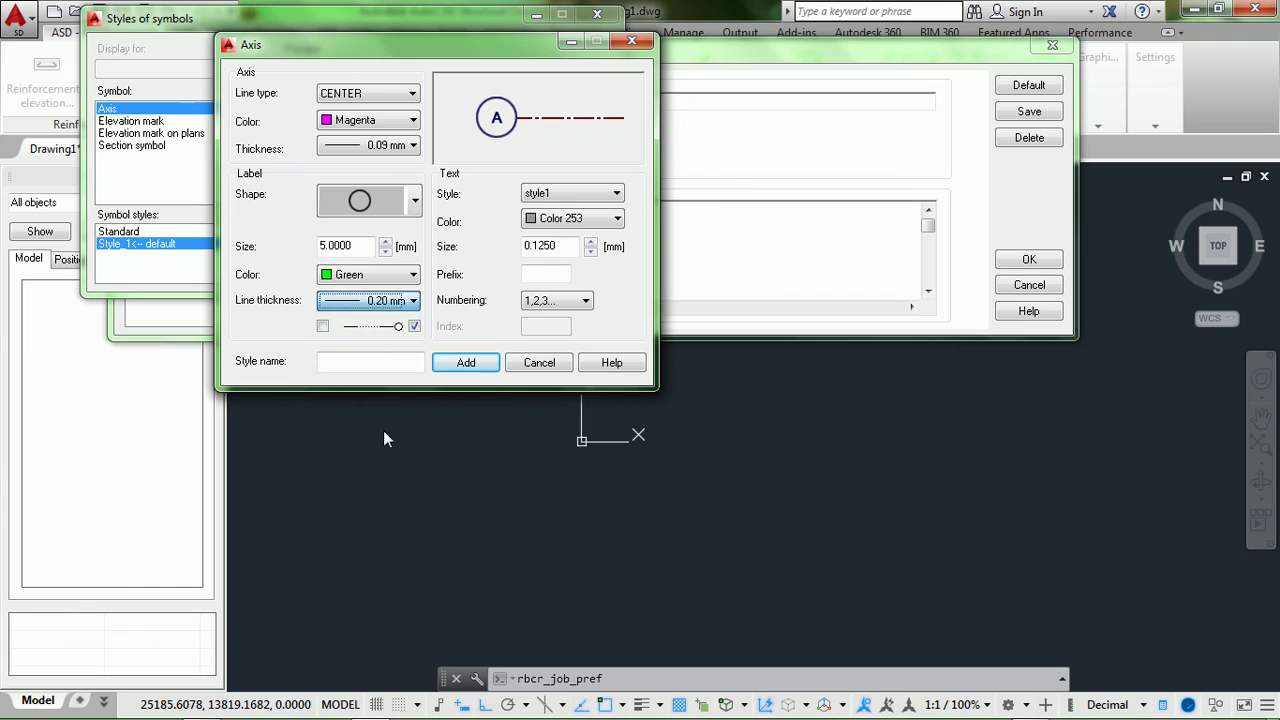
{"action": "left_click", "coordinate": [322, 327]}
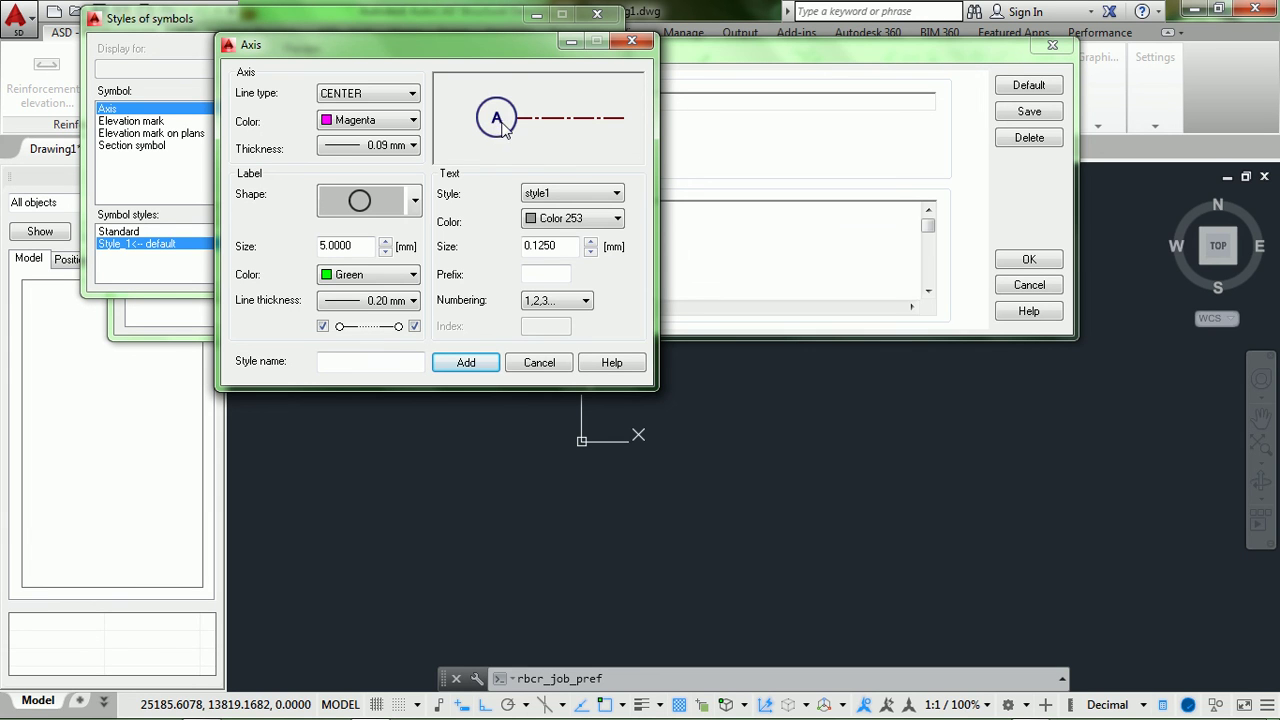
Set label text to Dotum0, Green, size 3, A,B,C... numbering, and add the style as 'Lin Structure'.
{"action": "left_click", "coordinate": [545, 195]}
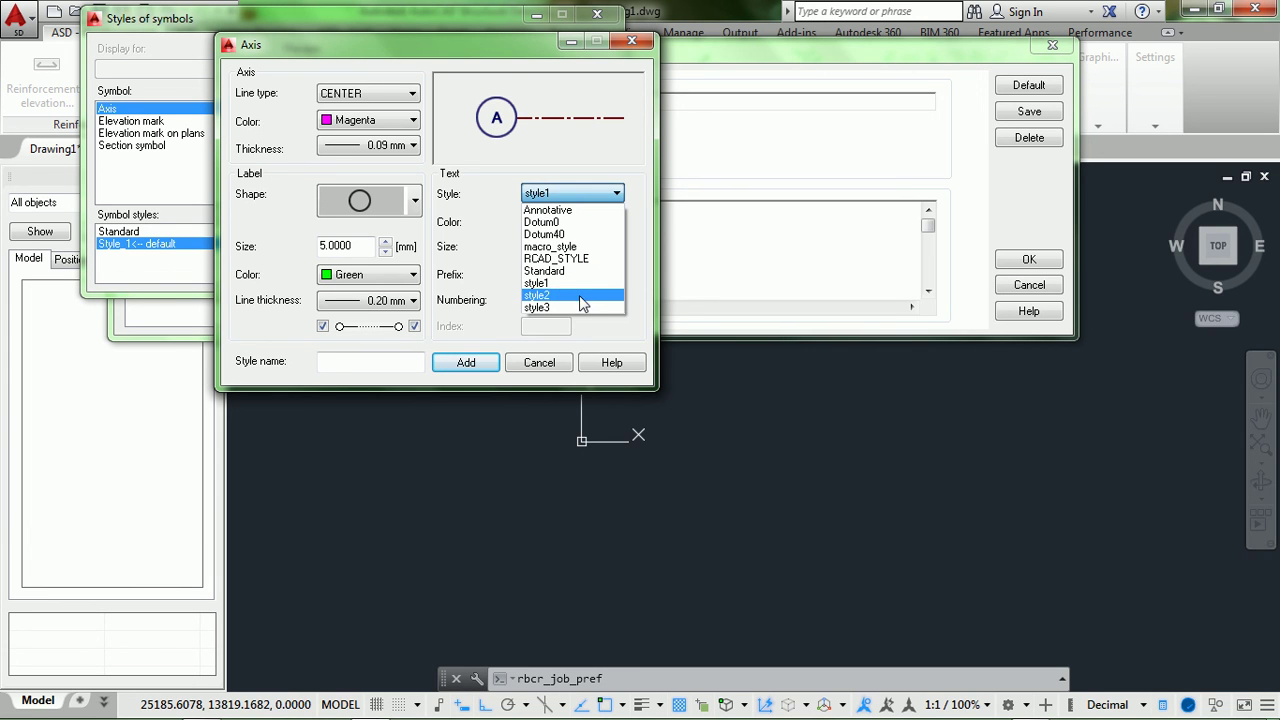
{"action": "left_click", "coordinate": [537, 221]}
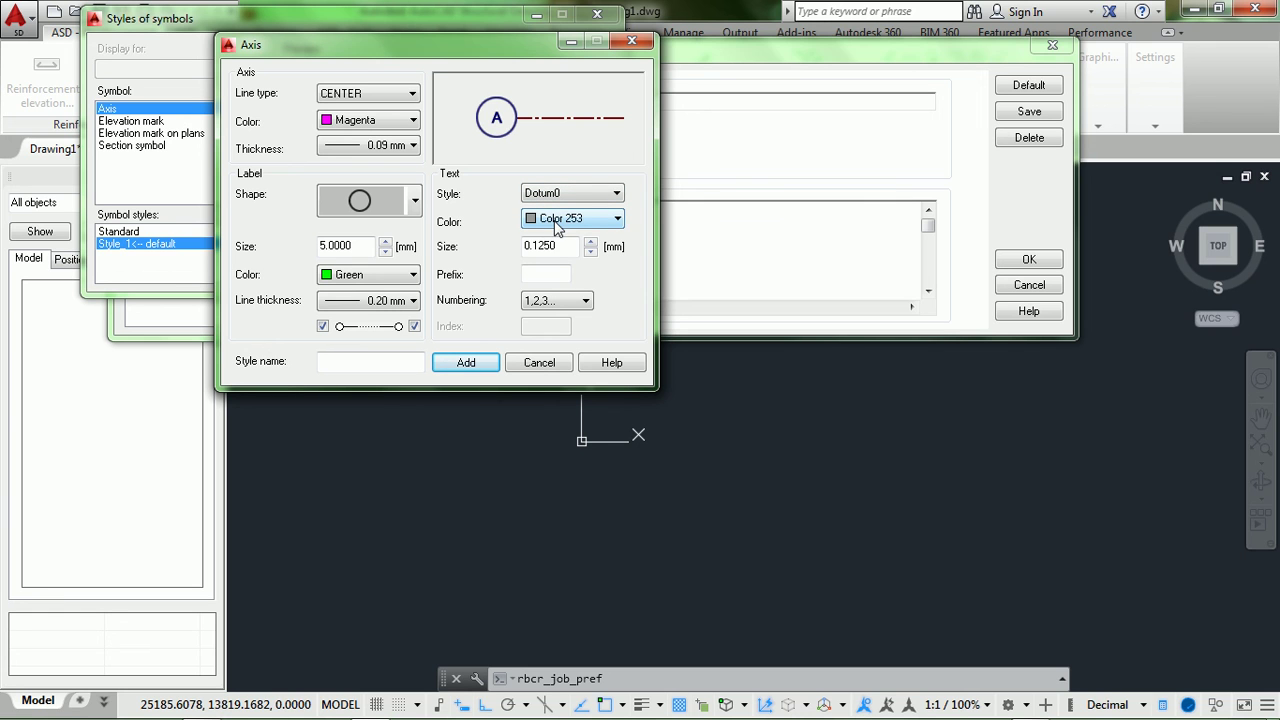
{"action": "left_click", "coordinate": [600, 220]}
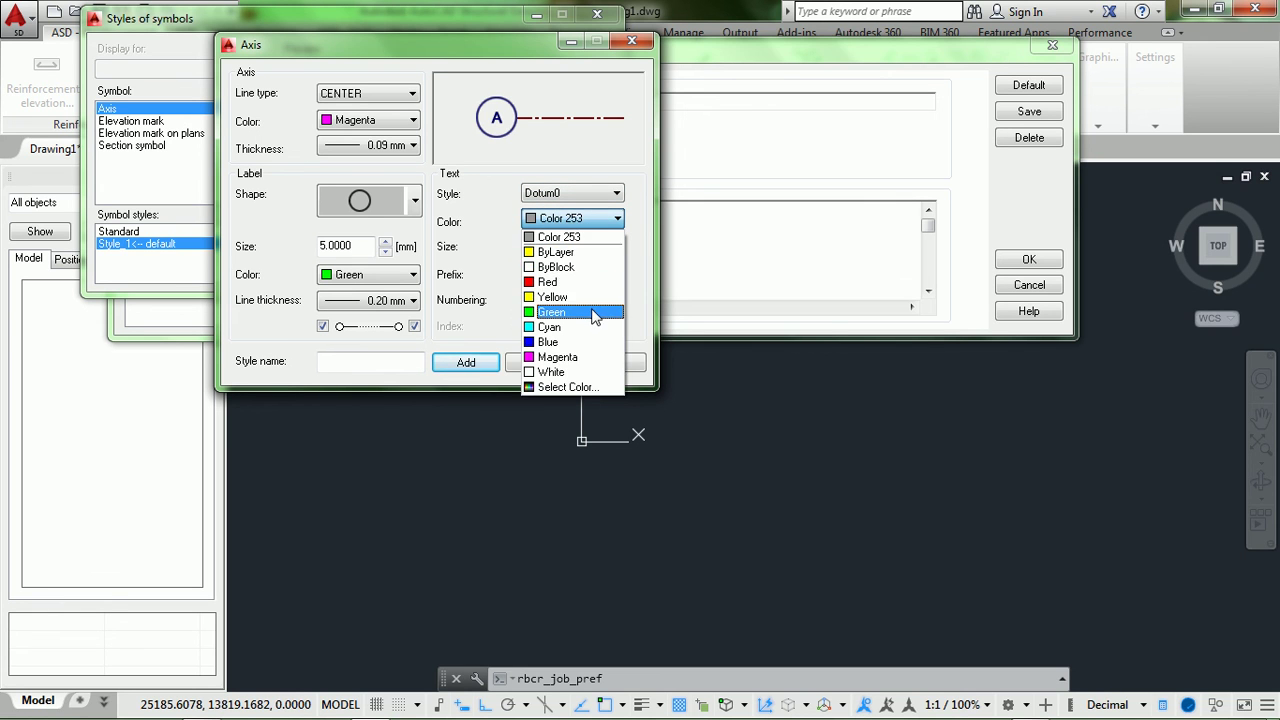
{"action": "left_click", "coordinate": [595, 313]}
{"action": "double_click", "coordinate": [556, 246]}
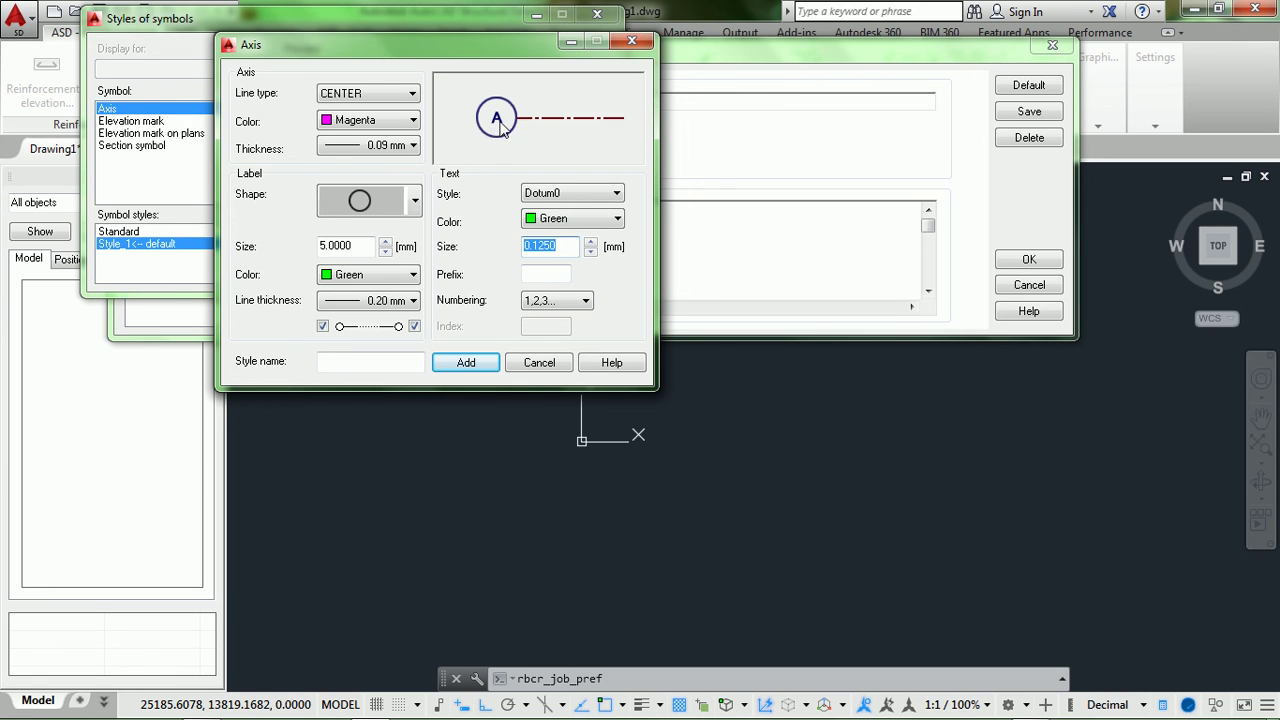
{"action": "type", "text": "3"}
{"action": "left_click", "coordinate": [334, 245]}
{"action": "left_click", "coordinate": [540, 279]}
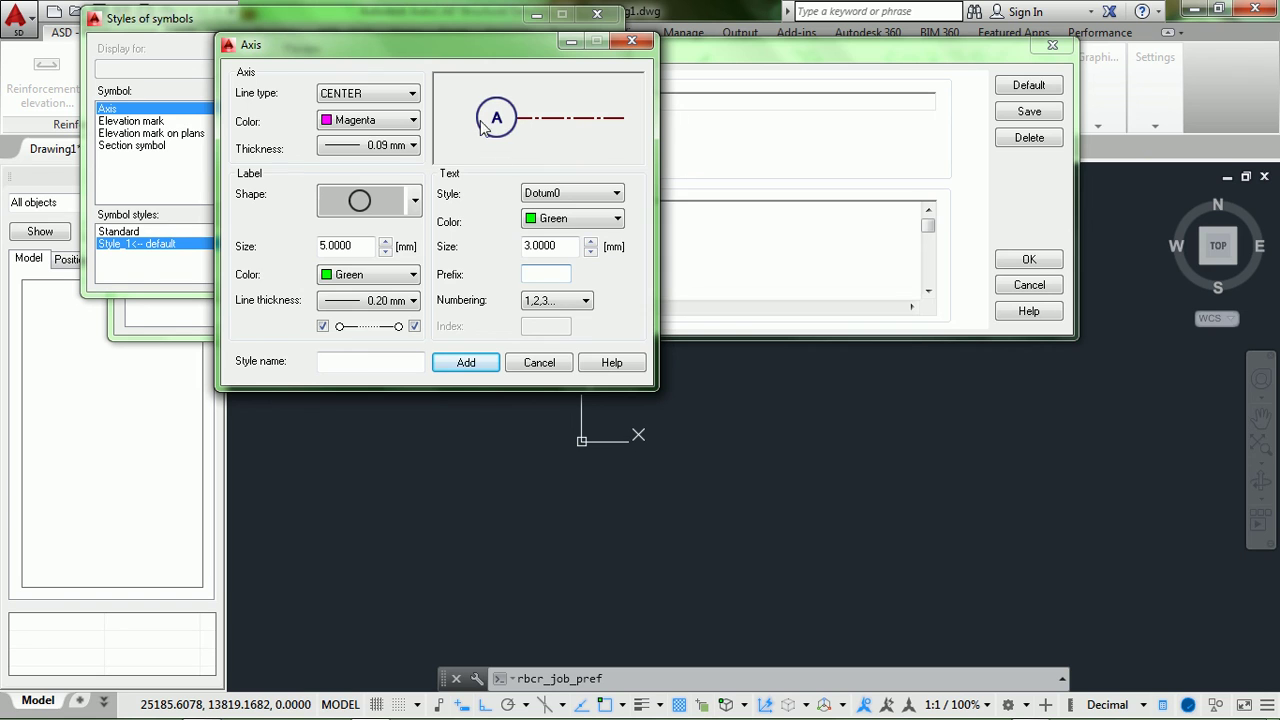
{"action": "left_click", "coordinate": [567, 302]}
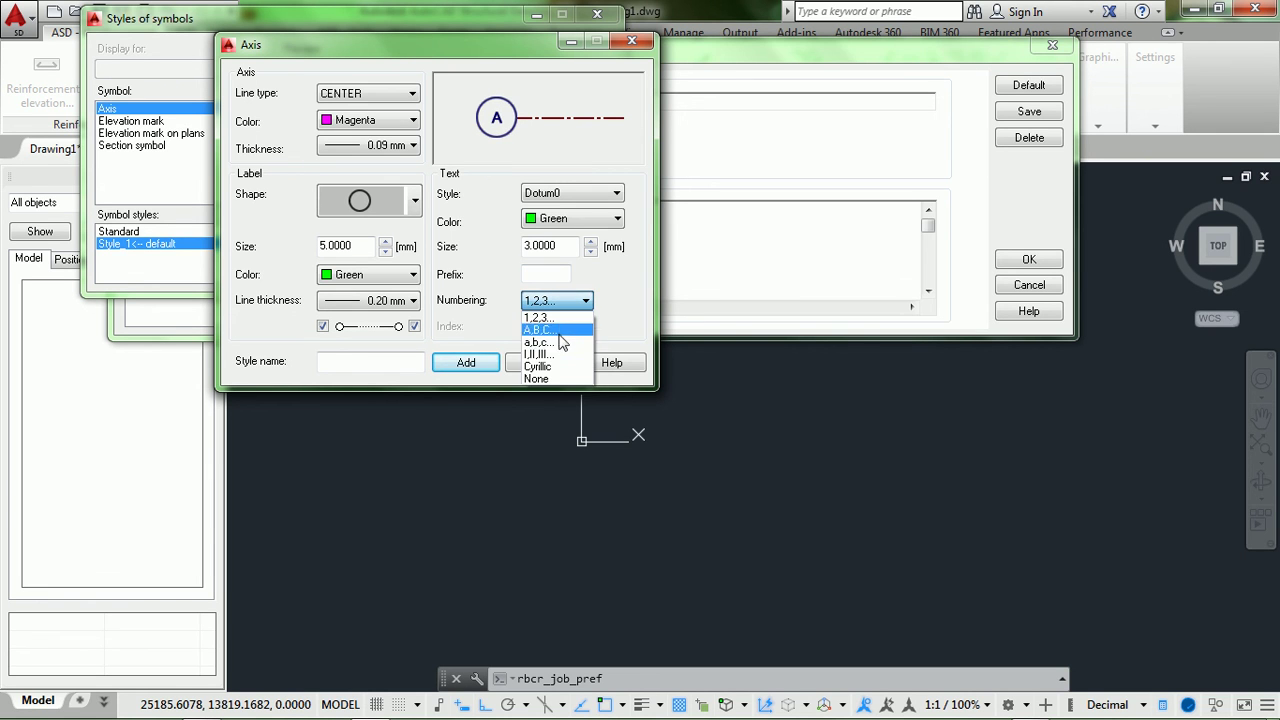
{"action": "left_click", "coordinate": [549, 330]}
{"action": "left_click", "coordinate": [410, 360]}
{"action": "type", "text": "Lin Structure"}
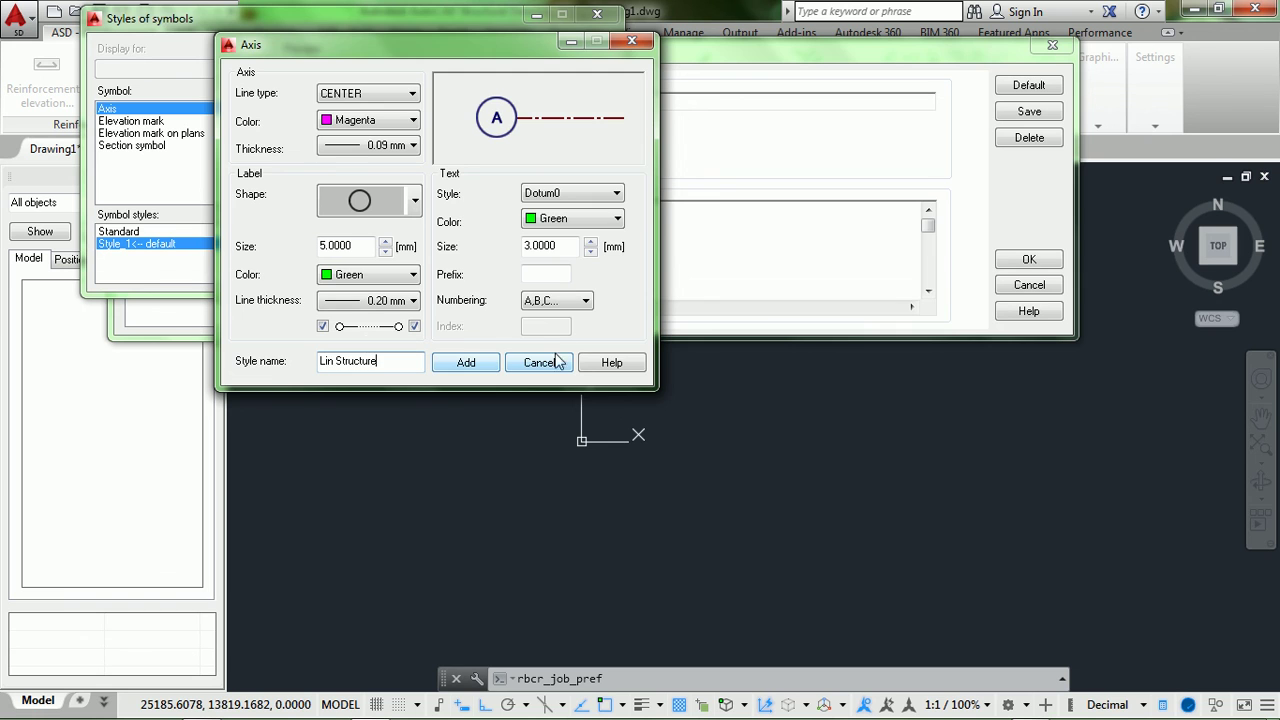
{"action": "left_click", "coordinate": [486, 361]}
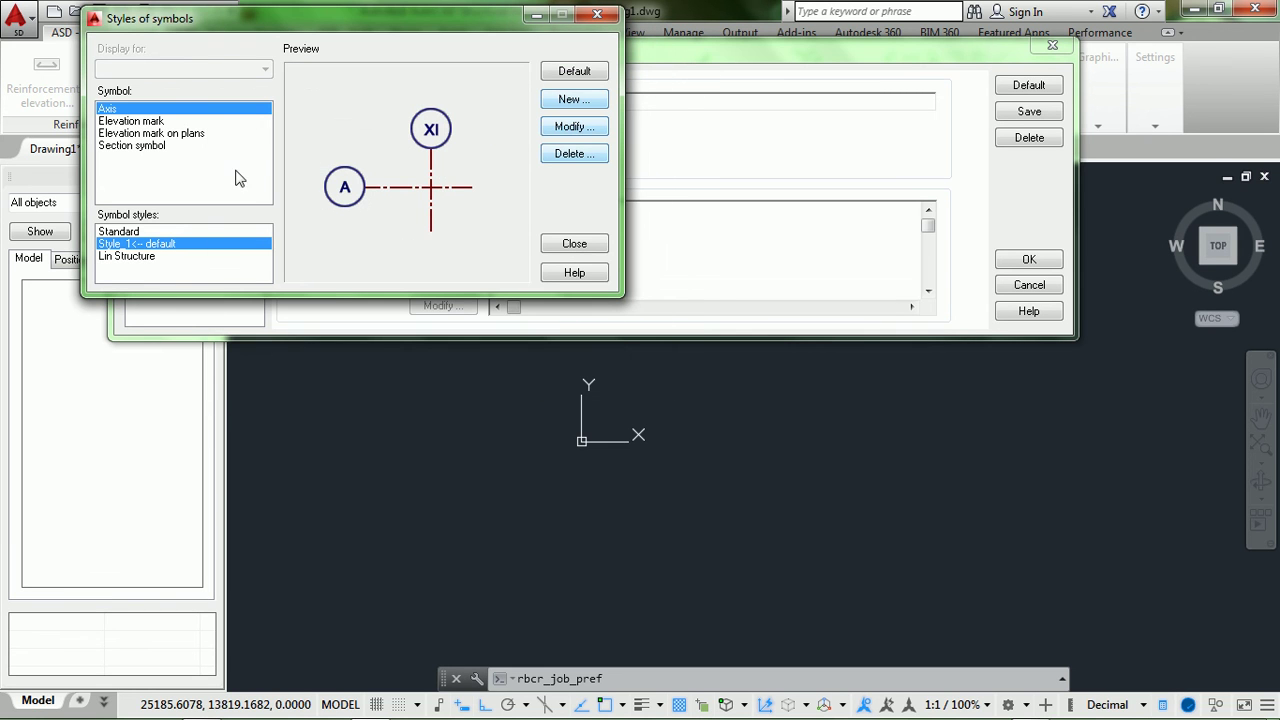
Make Lin Structure the default axis style and start a new Elevation mark style.
{"action": "left_click", "coordinate": [147, 258]}
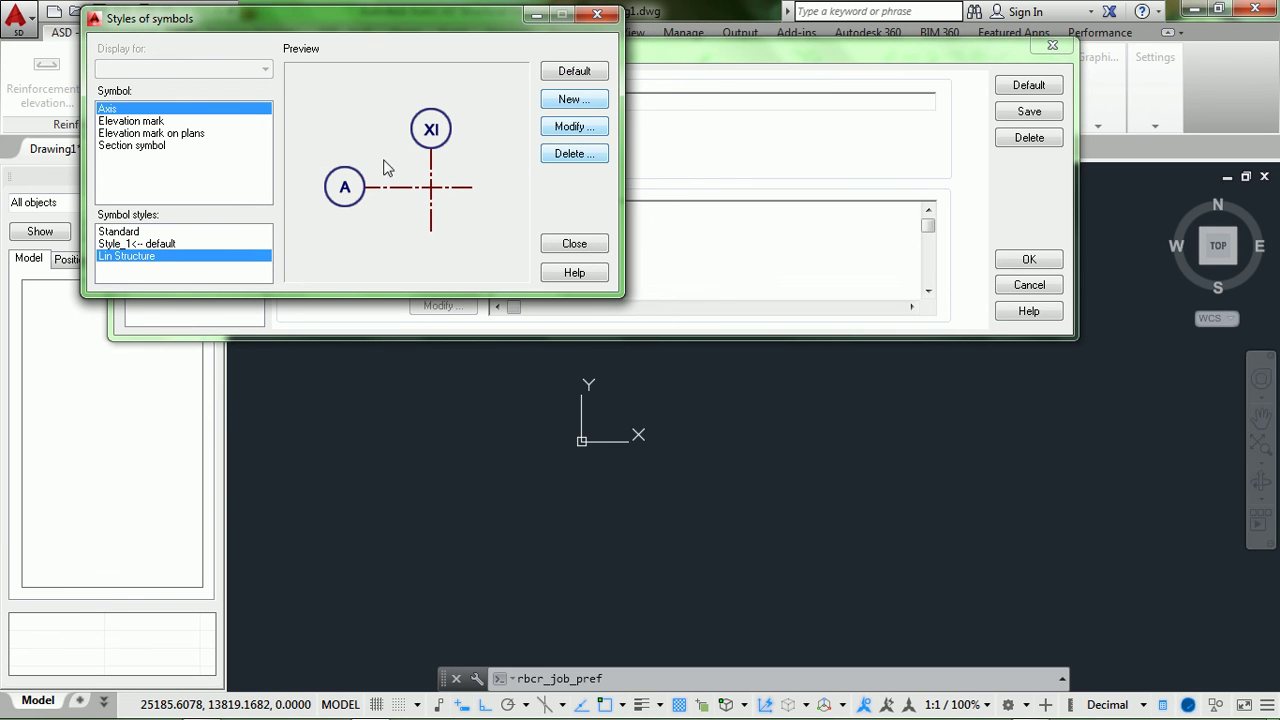
{"action": "left_click", "coordinate": [596, 74]}
{"action": "left_click", "coordinate": [152, 122]}
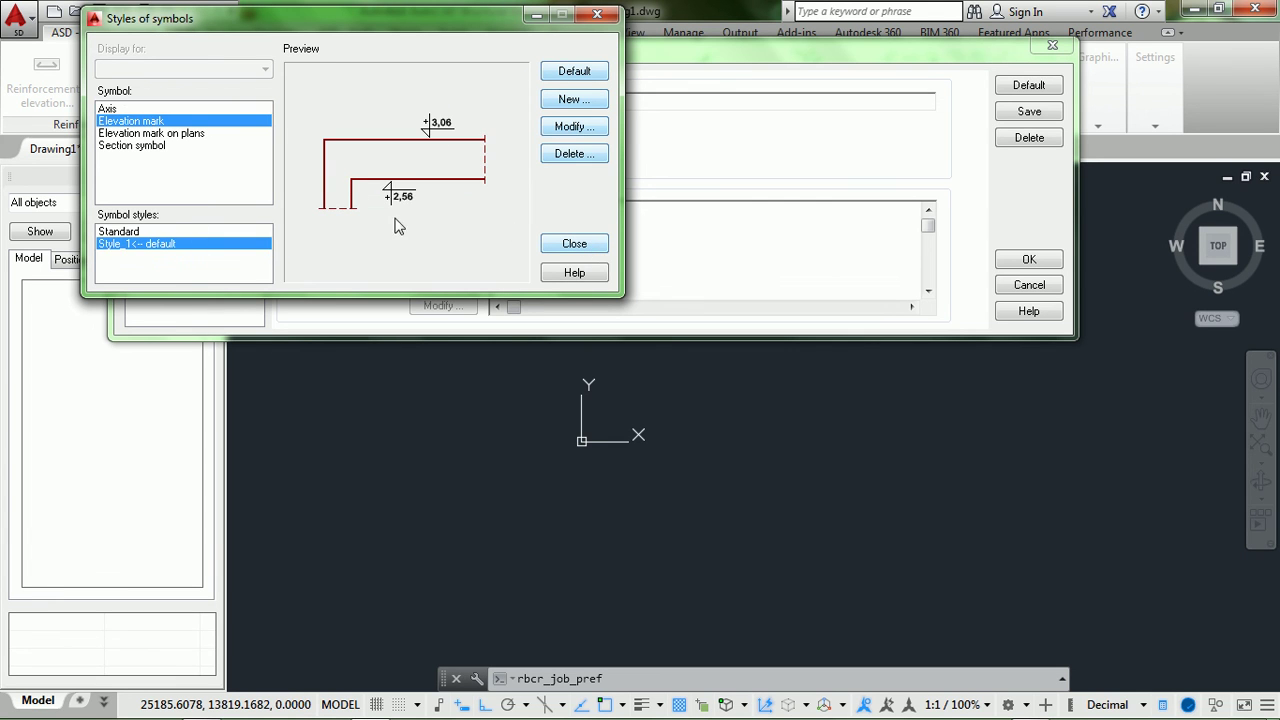
{"action": "left_click", "coordinate": [567, 99]}
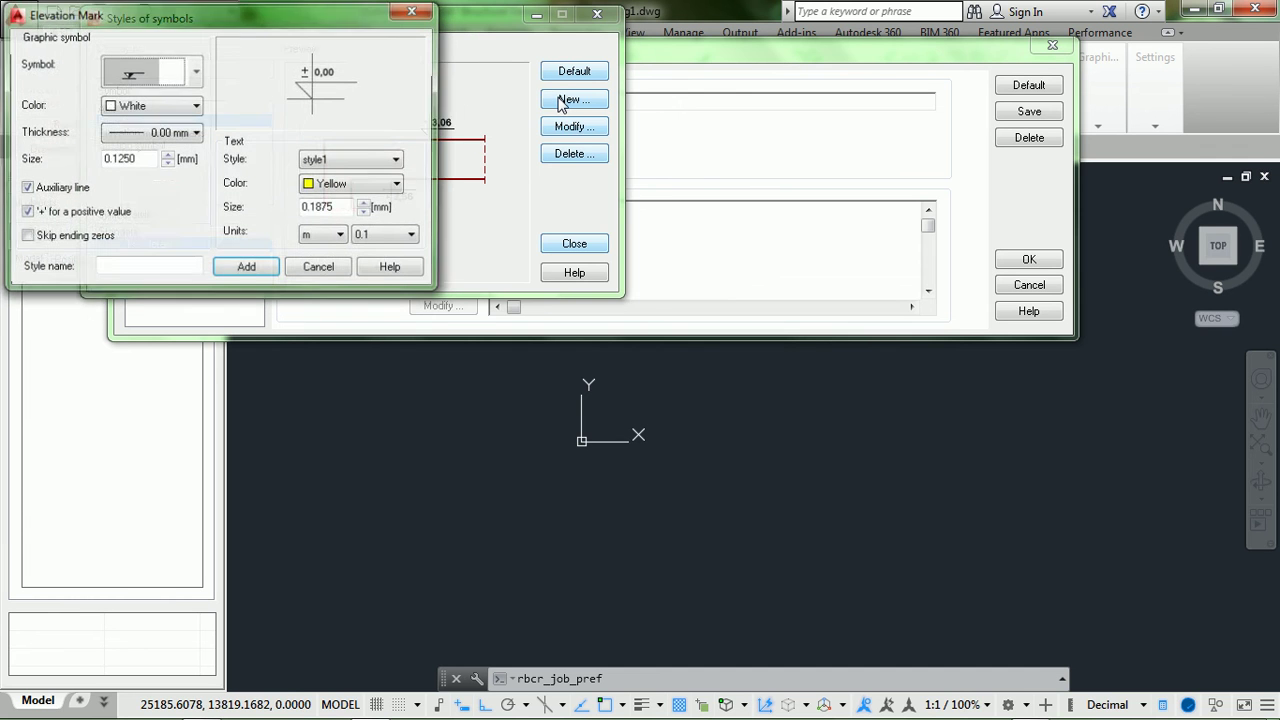
{"action": "left_click_drag", "start_coordinate": [253, 6], "coordinate": [521, 42]}
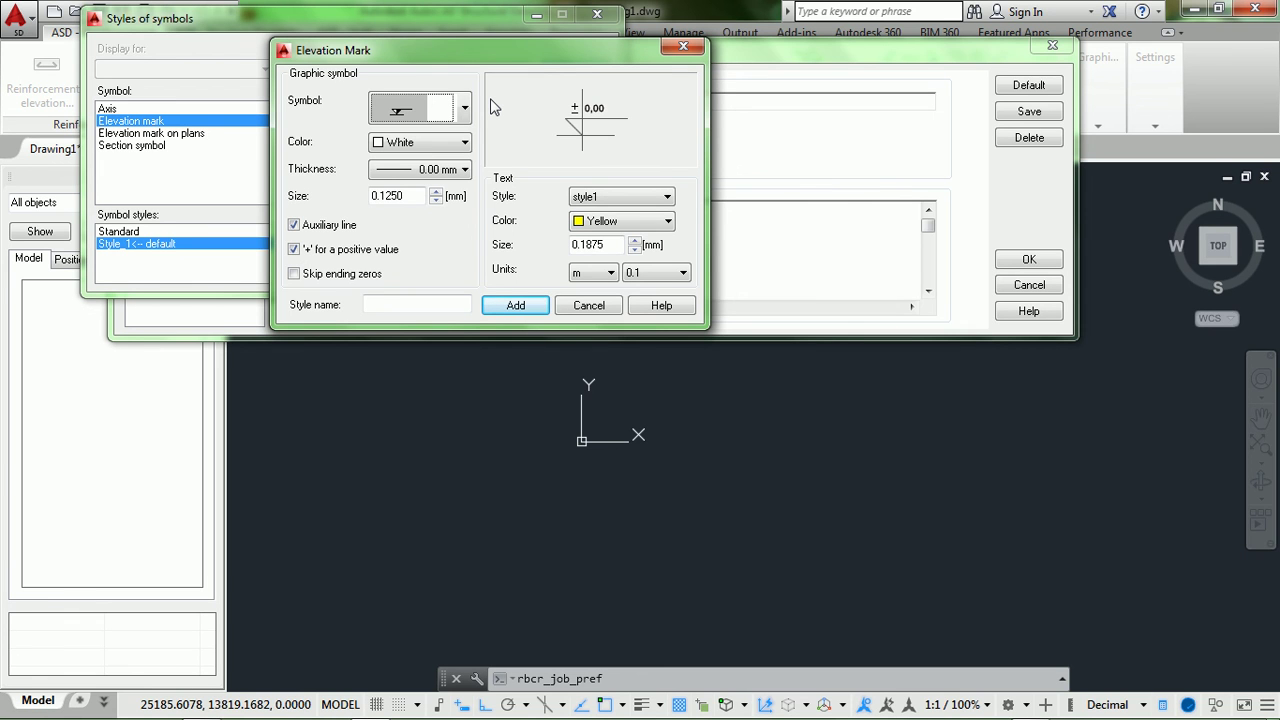
Use the third elevation symbol in Yellow, 0.20 mm thick, size 4, skipping ending zeros.
{"action": "left_click", "coordinate": [442, 113]}
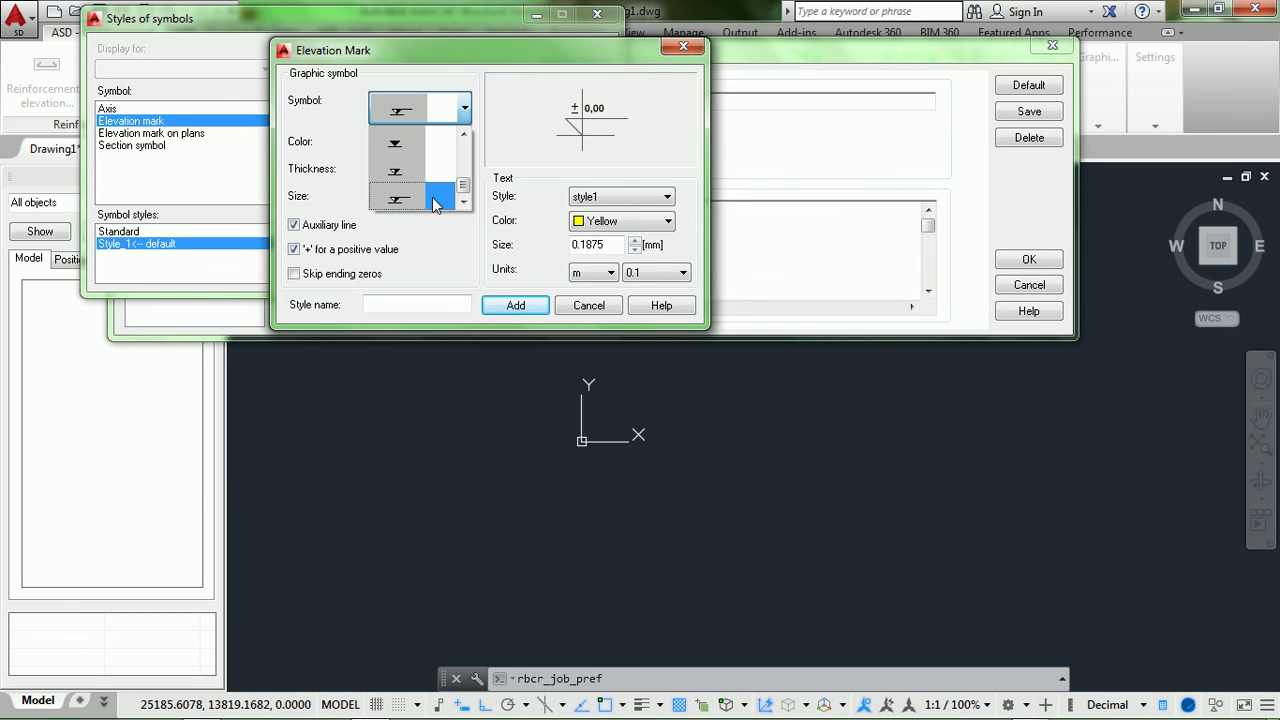
{"action": "left_click", "coordinate": [426, 198]}
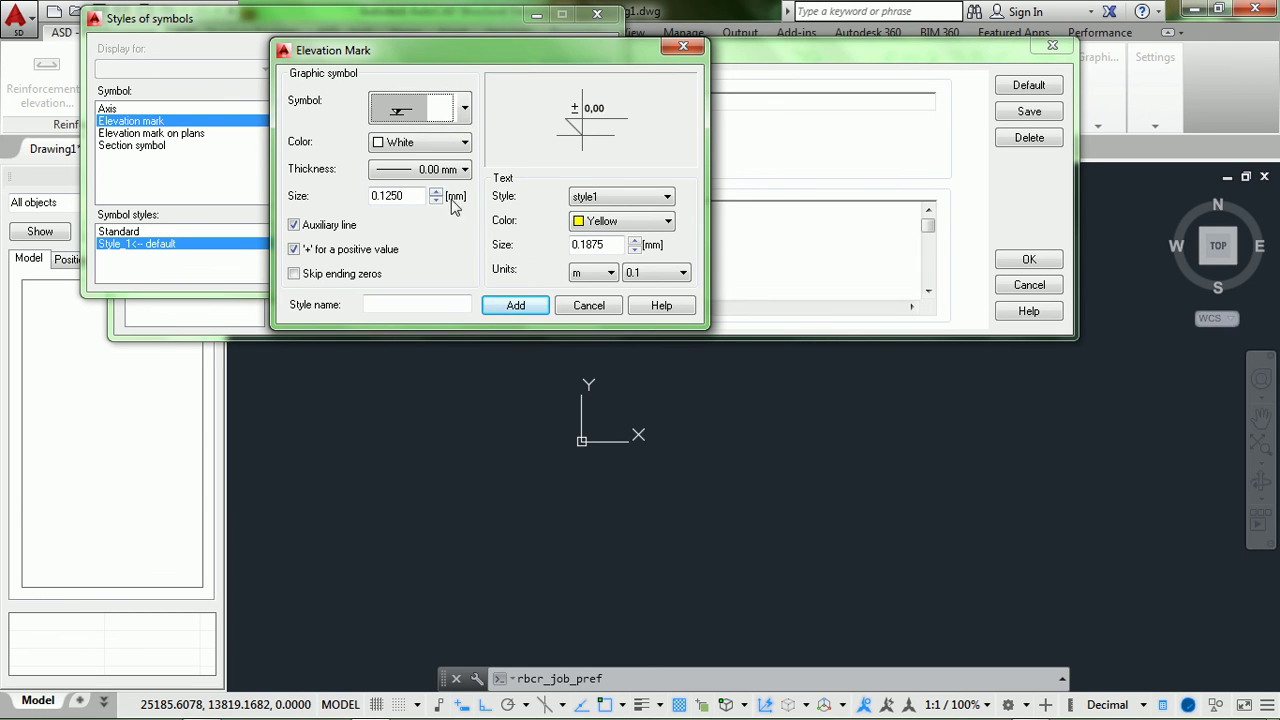
{"action": "left_click", "coordinate": [443, 142]}
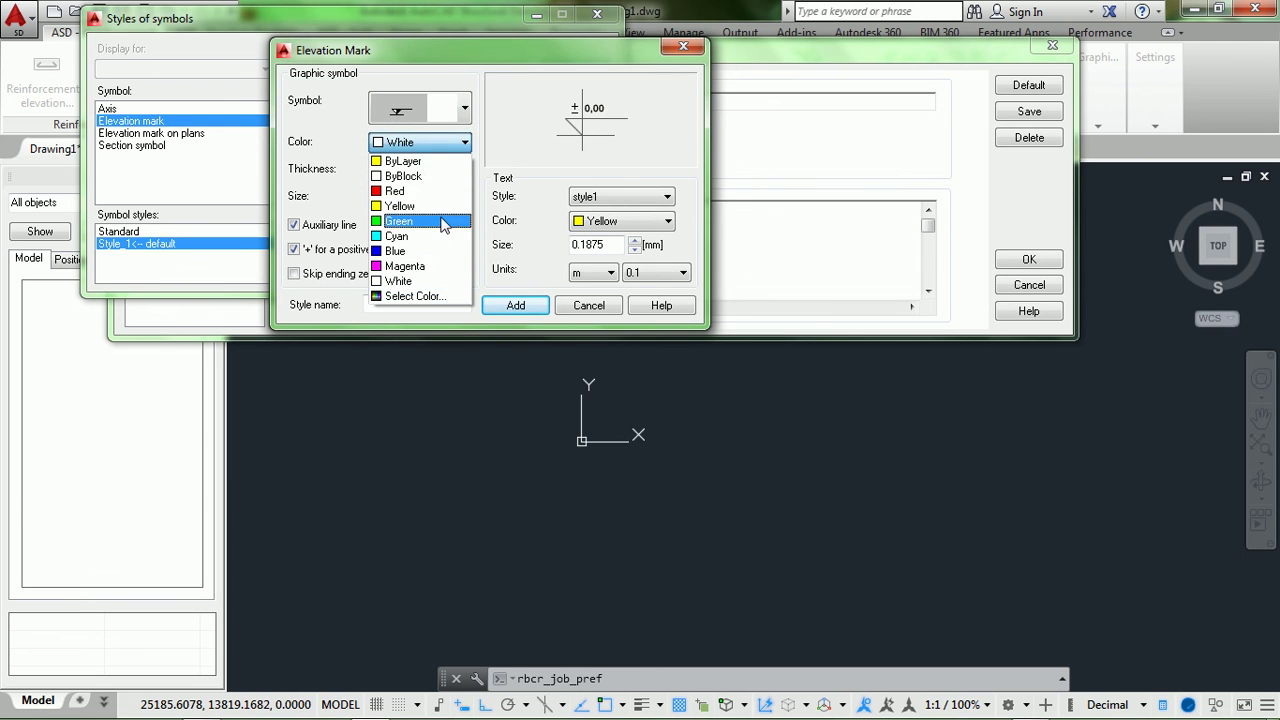
{"action": "left_click", "coordinate": [403, 208]}
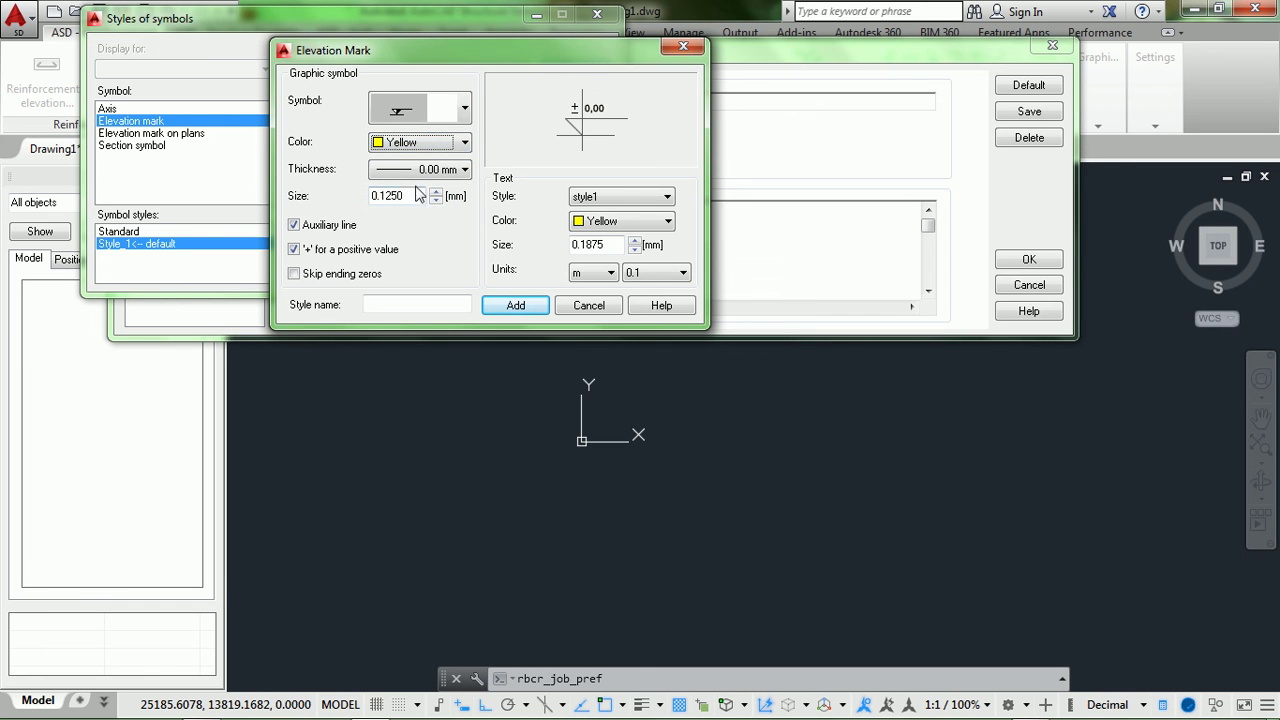
{"action": "left_click", "coordinate": [417, 170]}
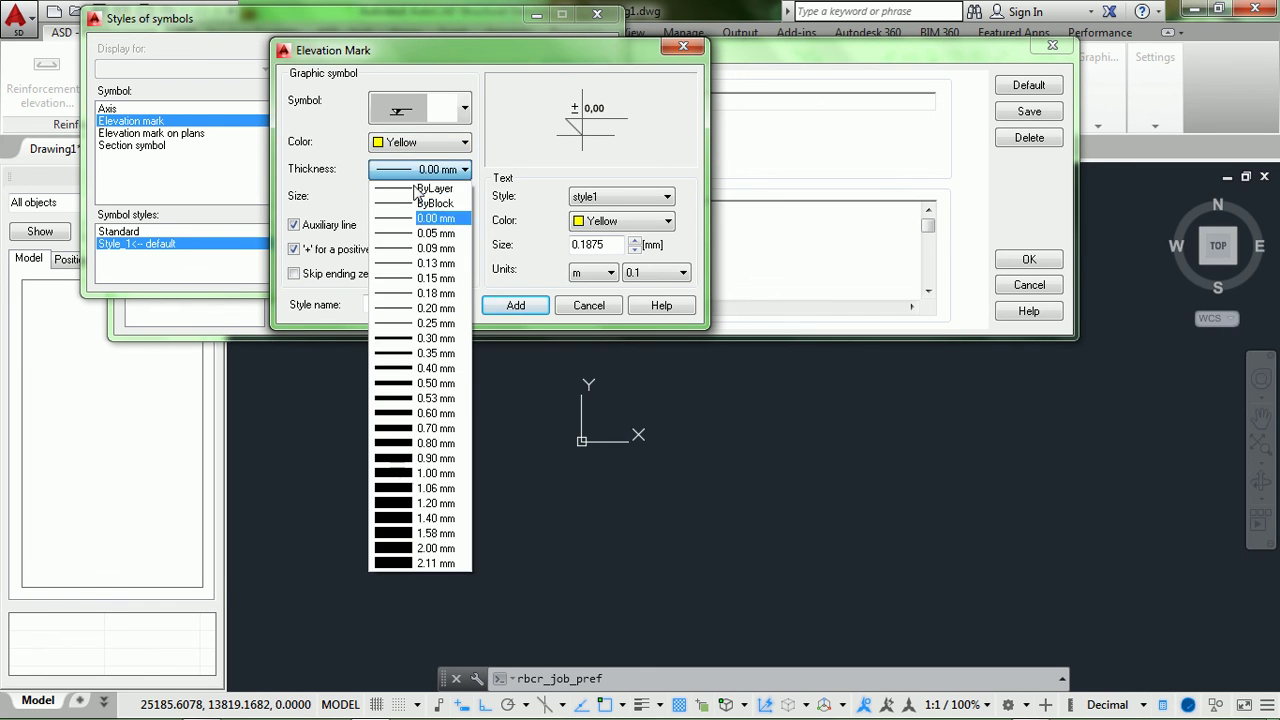
{"action": "left_click", "coordinate": [424, 309]}
{"action": "double_click", "coordinate": [405, 198]}
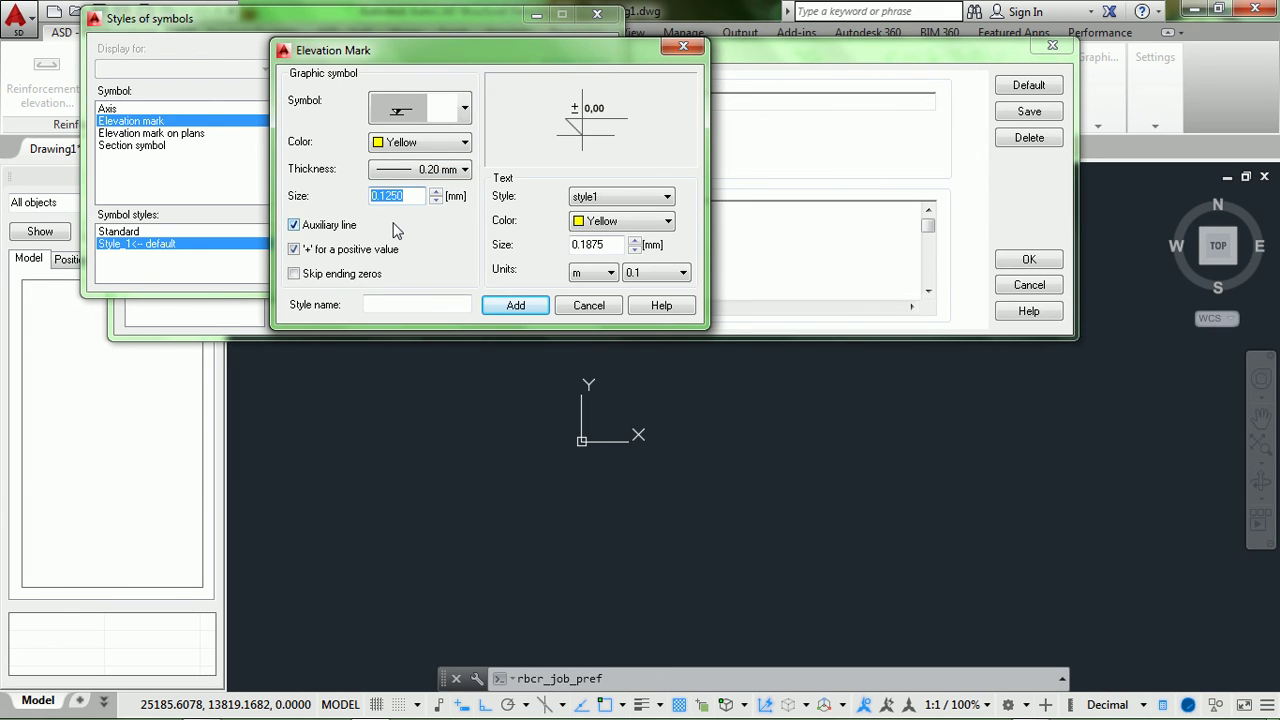
{"action": "type", "text": "4"}
{"action": "left_click", "coordinate": [294, 274]}
Set the elevation text to Dotum0, yellow, size 2.
{"action": "left_click", "coordinate": [604, 198]}
{"action": "left_click", "coordinate": [600, 226]}
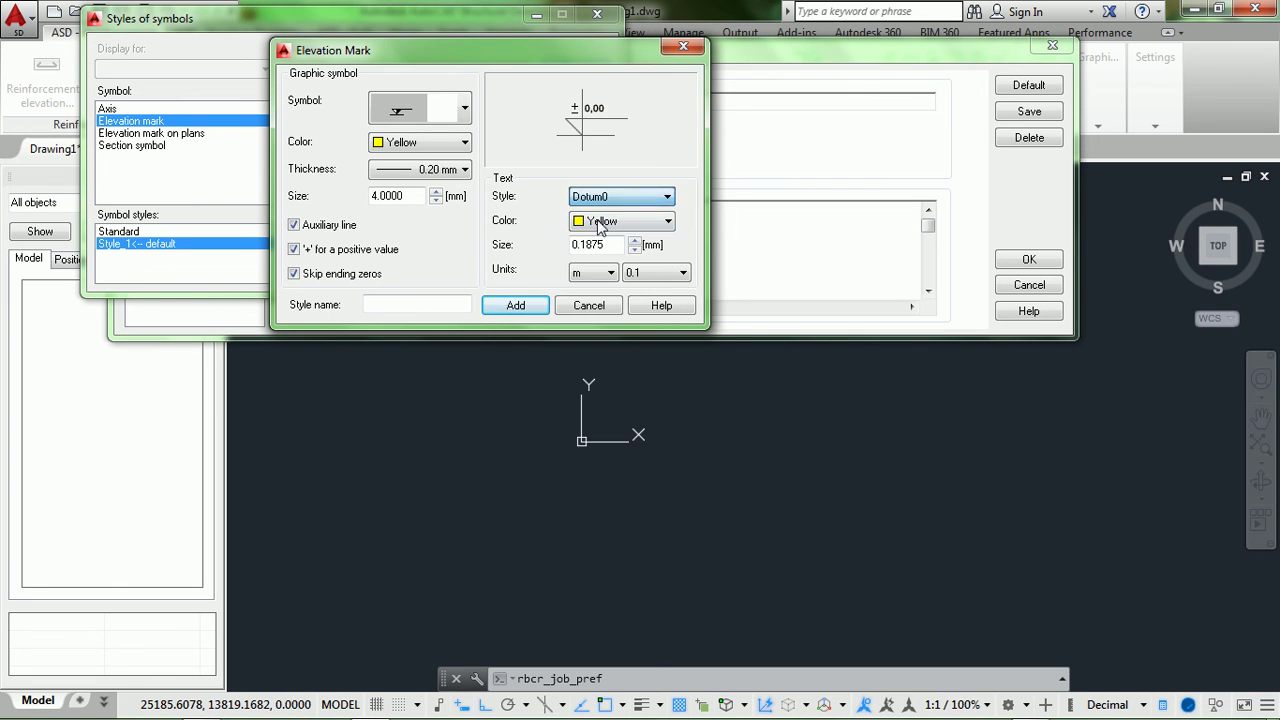
{"action": "left_click", "coordinate": [598, 224]}
{"action": "left_click", "coordinate": [588, 222]}
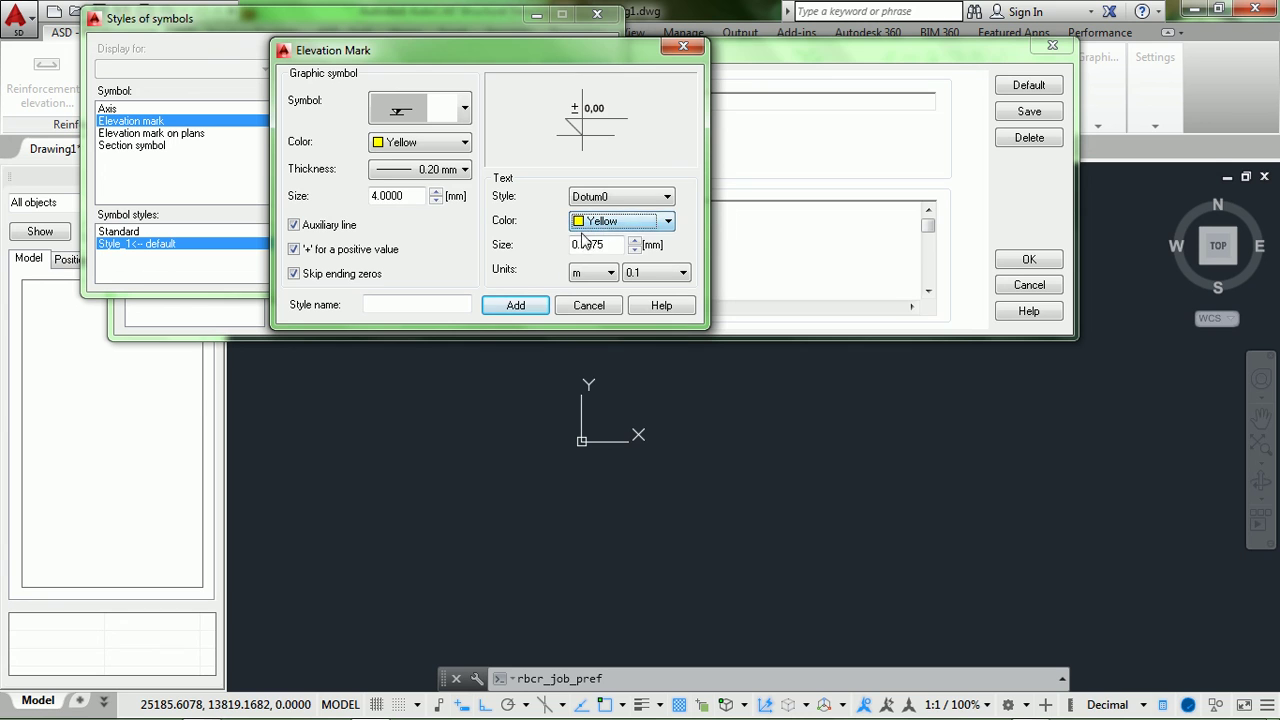
{"action": "left_click_drag", "start_coordinate": [616, 245], "coordinate": [541, 234]}
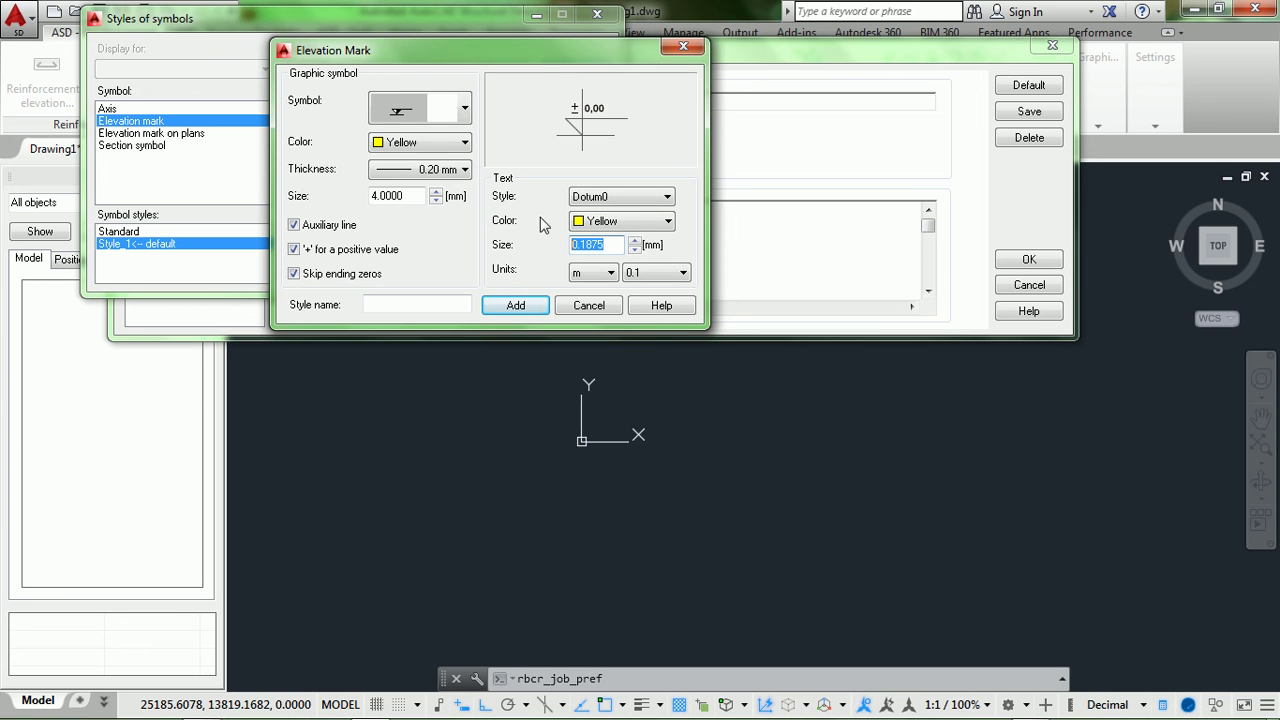
{"action": "type", "text": "2"}
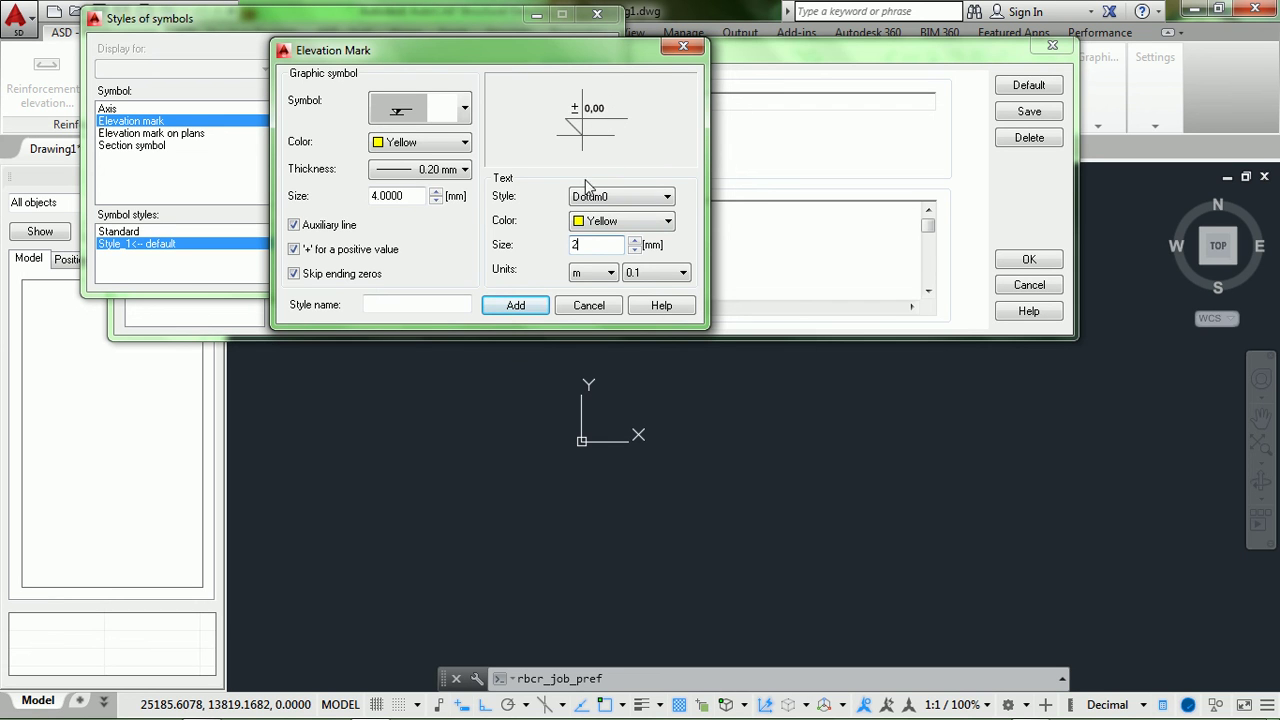
Add an elevation mark style named Lin Structure with level precision 0.01.
{"action": "left_click", "coordinate": [652, 276]}
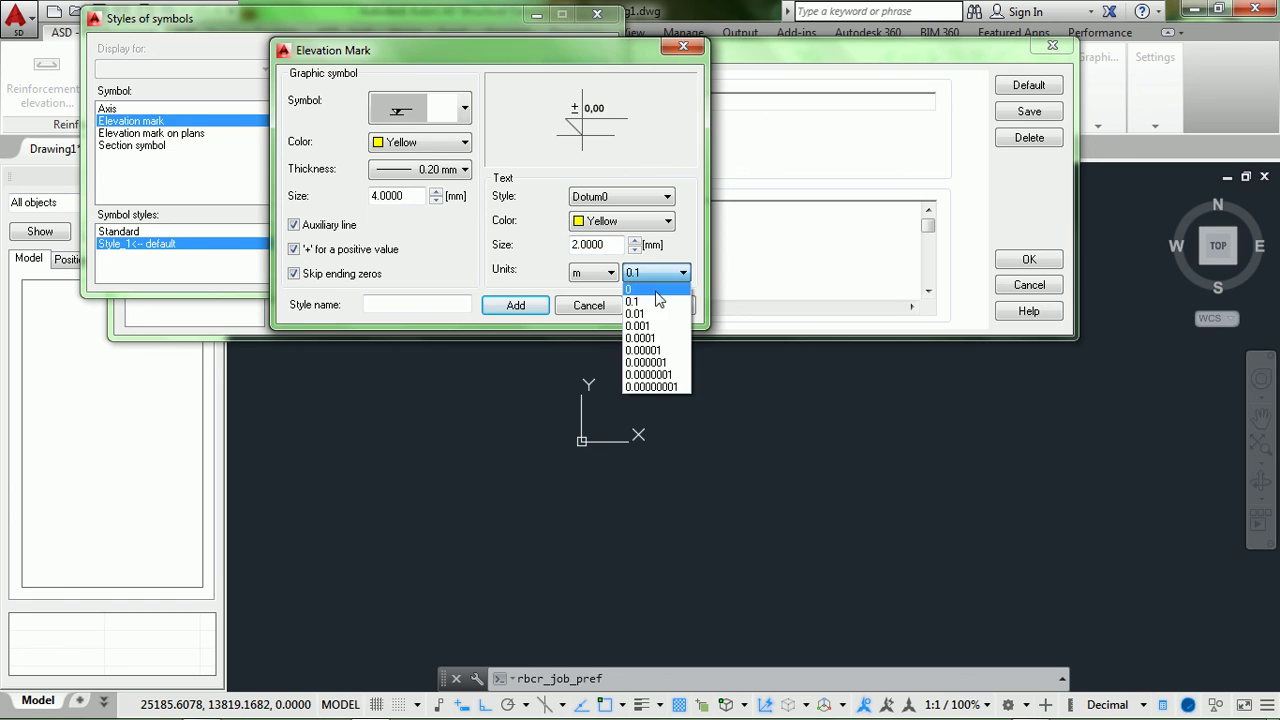
{"action": "left_click", "coordinate": [660, 316]}
{"action": "left_click", "coordinate": [447, 304]}
{"action": "type", "text": "Lin Struct"}
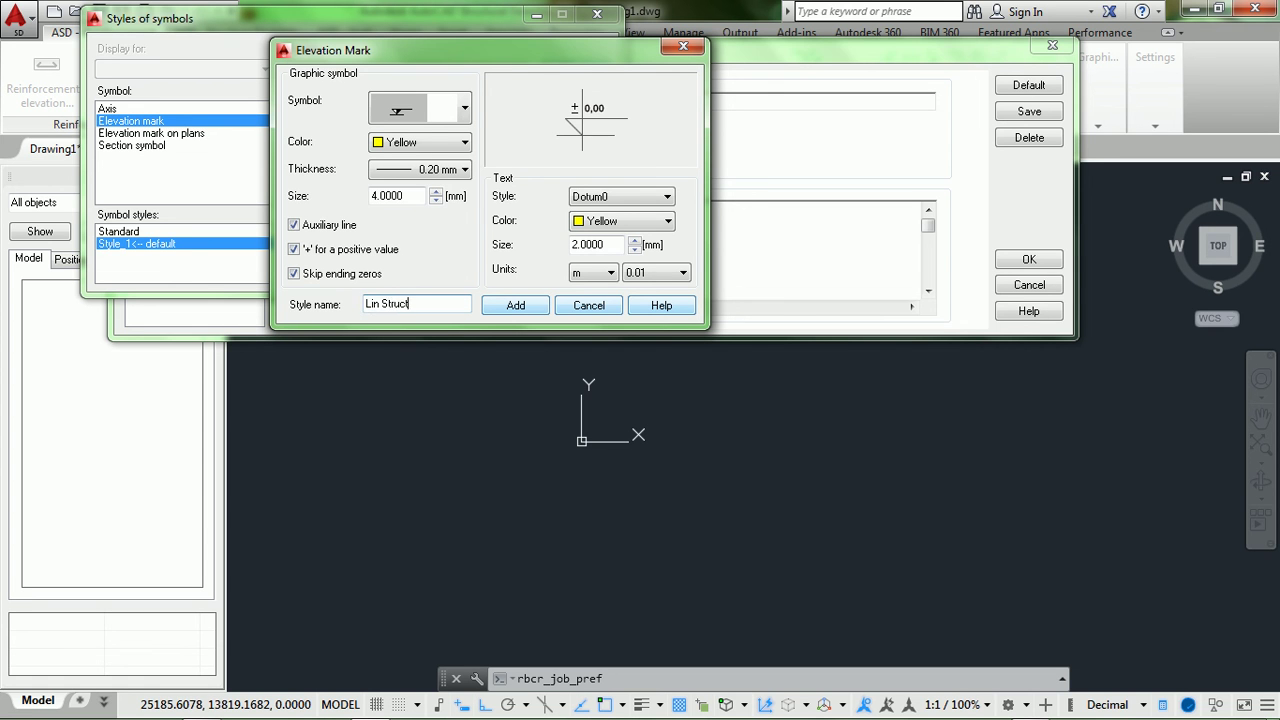
{"action": "type", "text": "ure"}
{"action": "left_click", "coordinate": [515, 305]}
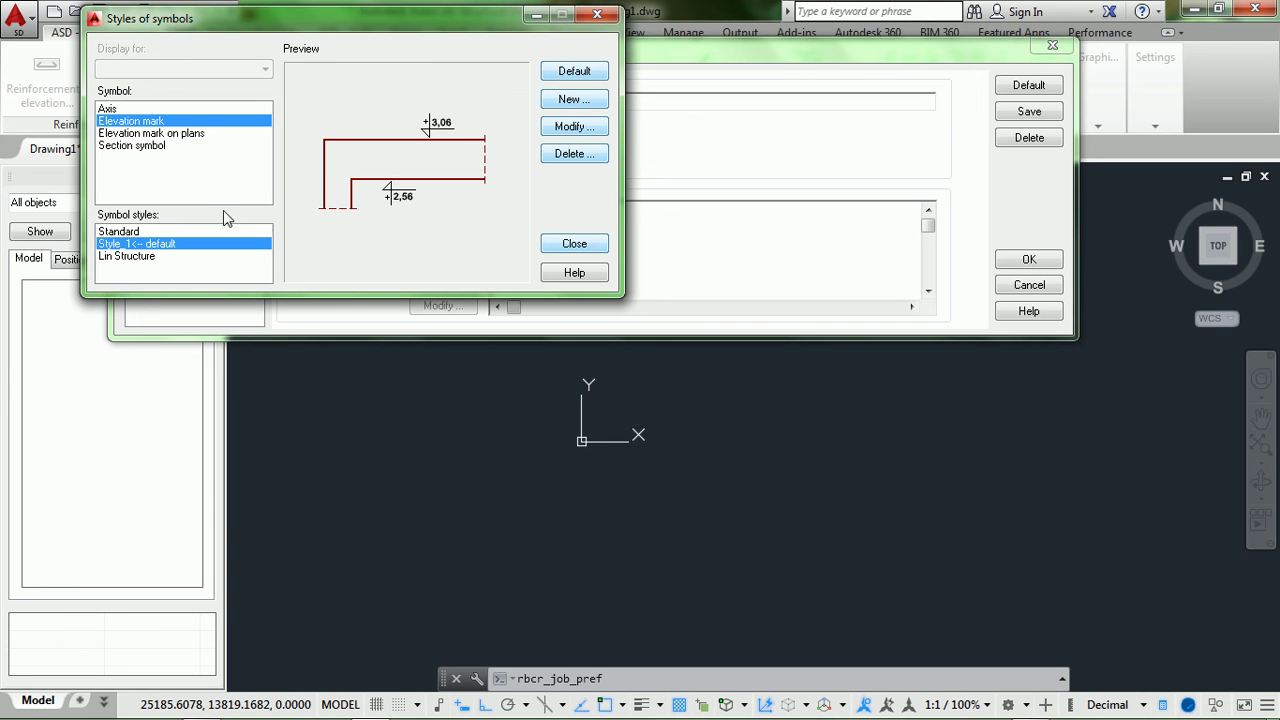
Make Lin Structure the default elevation mark style, then show the elevation-marks-on-plans styles.
{"action": "left_click", "coordinate": [128, 257]}
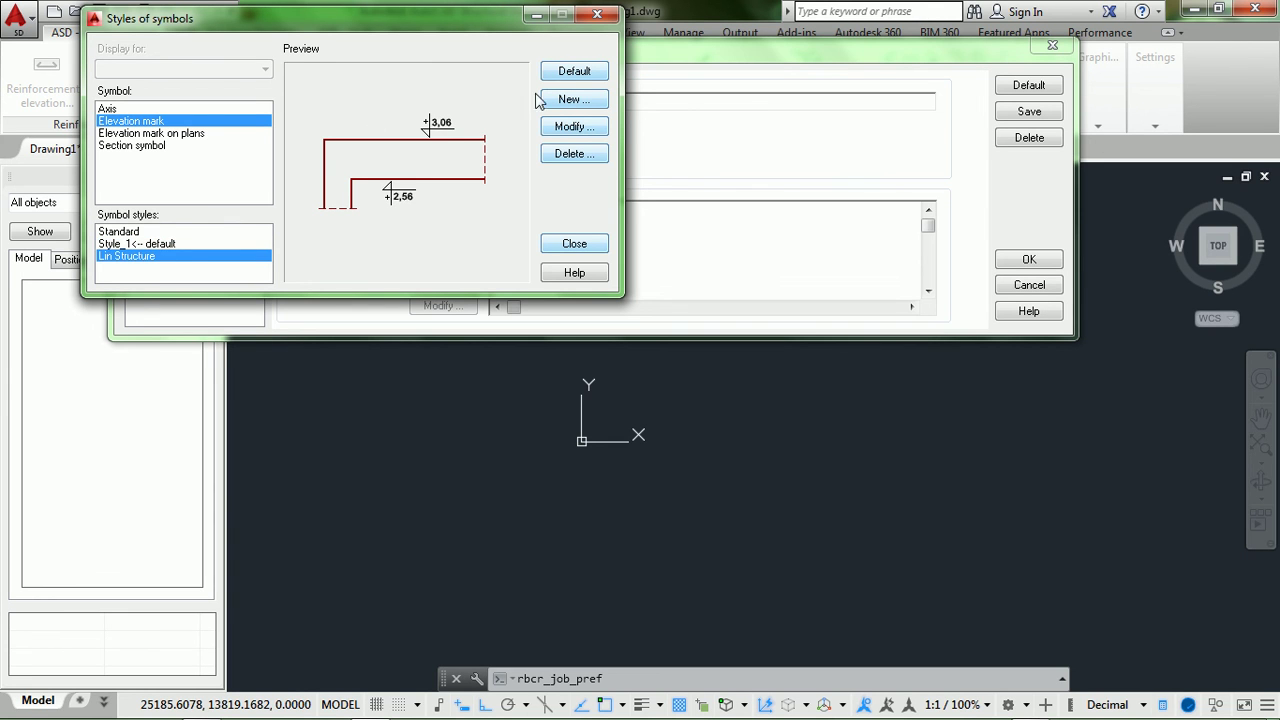
{"action": "left_click", "coordinate": [570, 72]}
{"action": "left_click", "coordinate": [137, 133]}
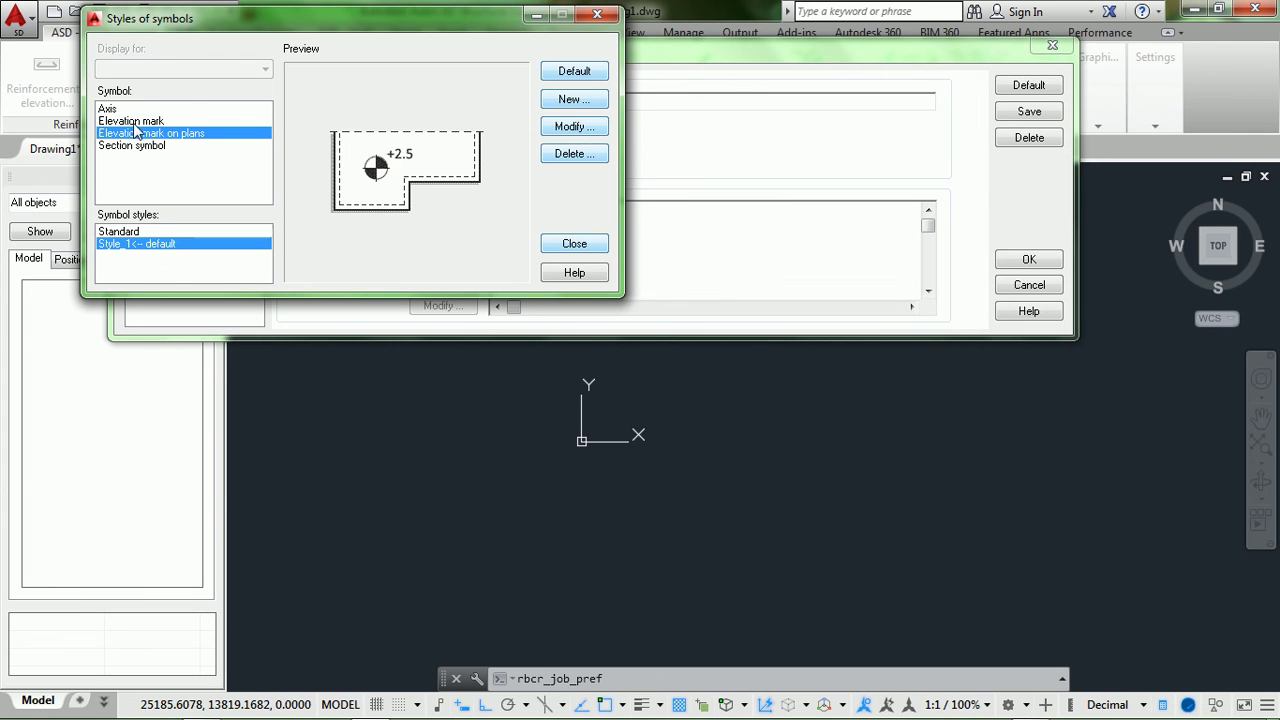
Start a new plan elevation style using the quartered-circle symbol, 0.00 mm lines, size 5.
{"action": "left_click", "coordinate": [579, 103]}
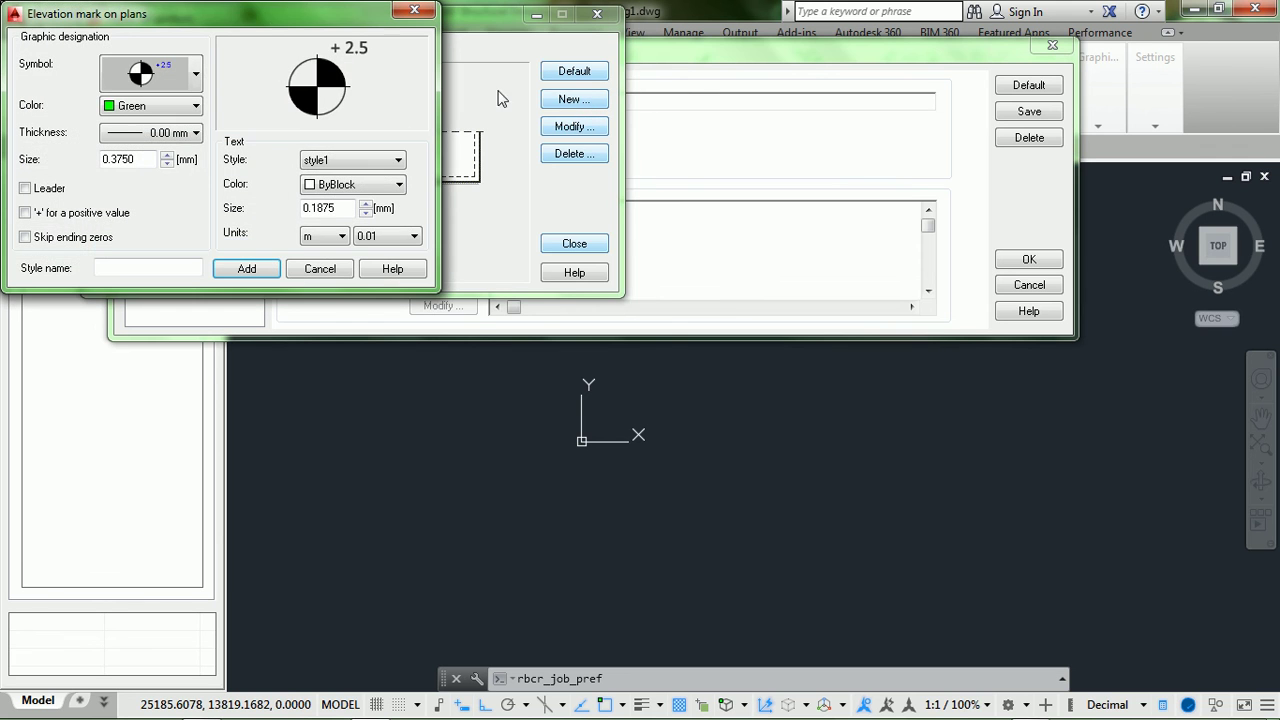
{"action": "left_click_drag", "start_coordinate": [264, 8], "coordinate": [635, 57]}
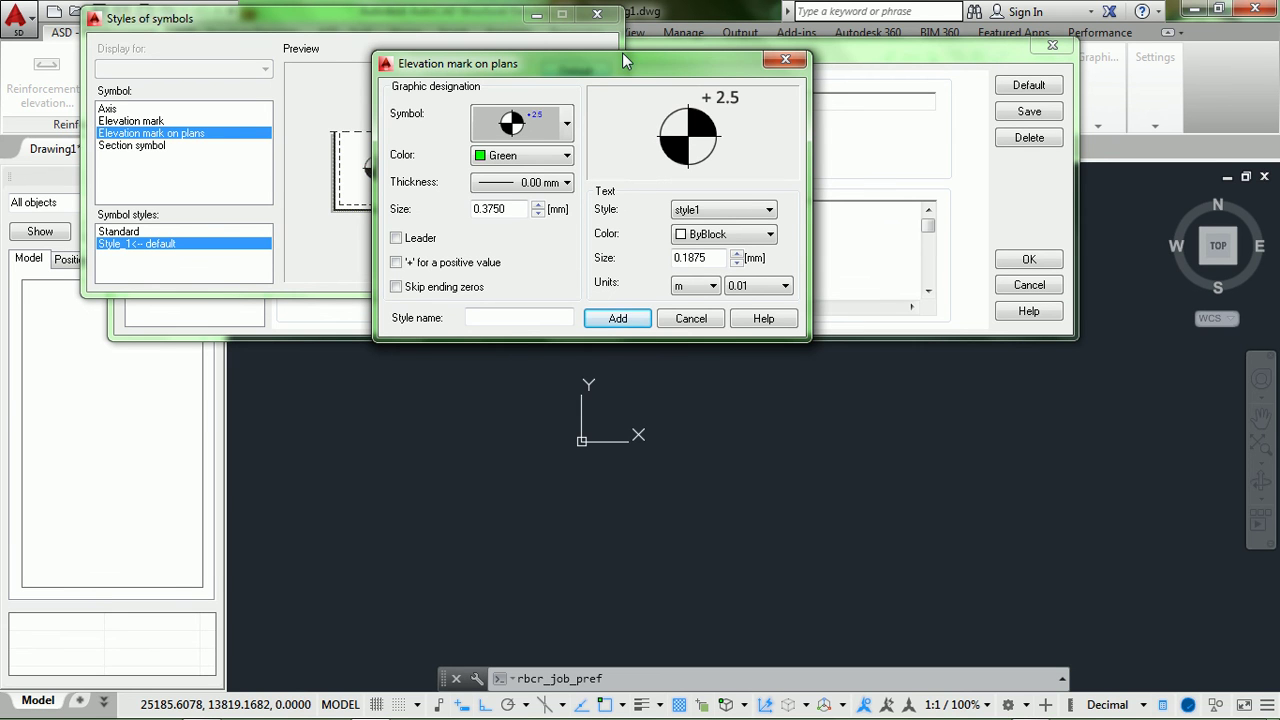
{"action": "left_click_drag", "start_coordinate": [622, 53], "coordinate": [610, 50]}
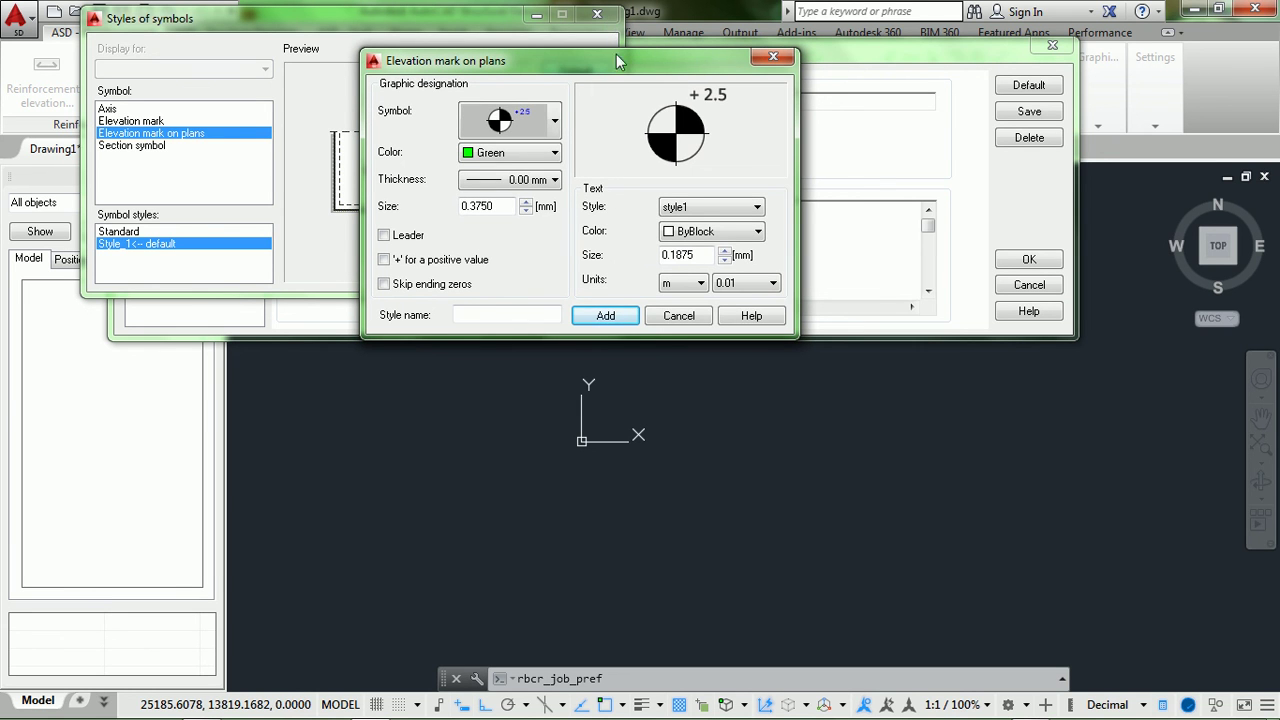
{"action": "left_click", "coordinate": [552, 128]}
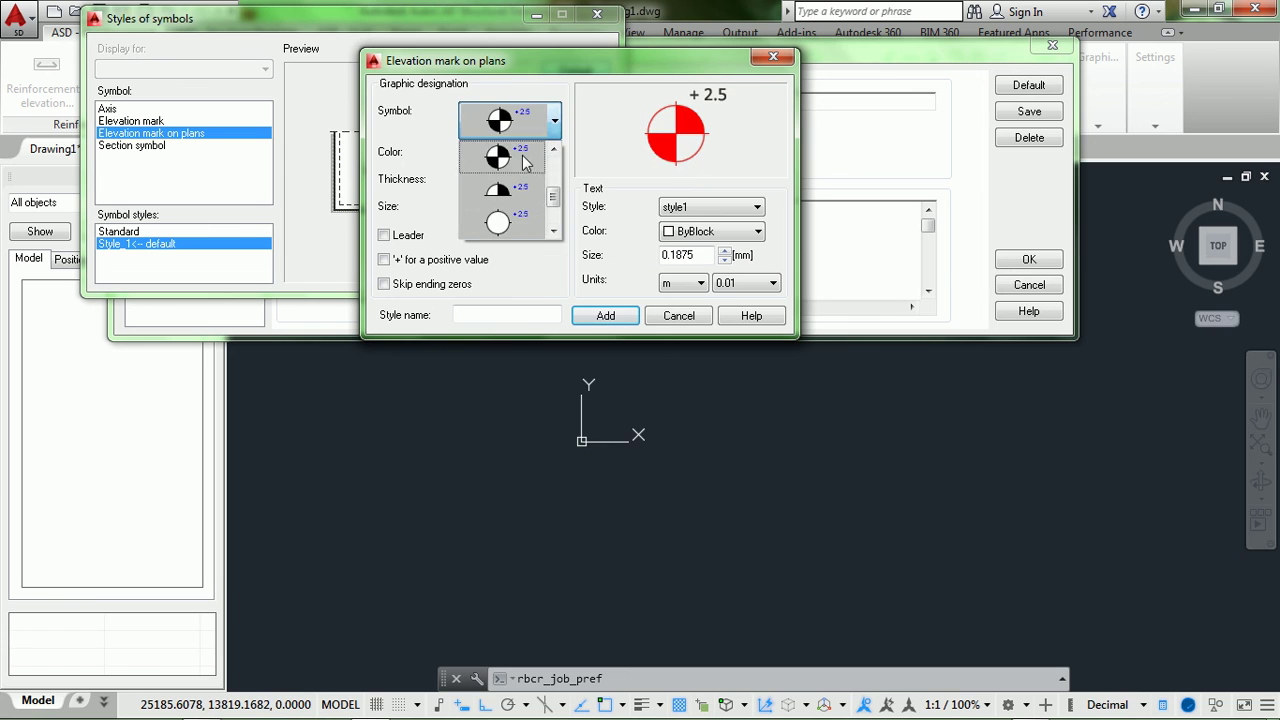
{"action": "left_click", "coordinate": [524, 163]}
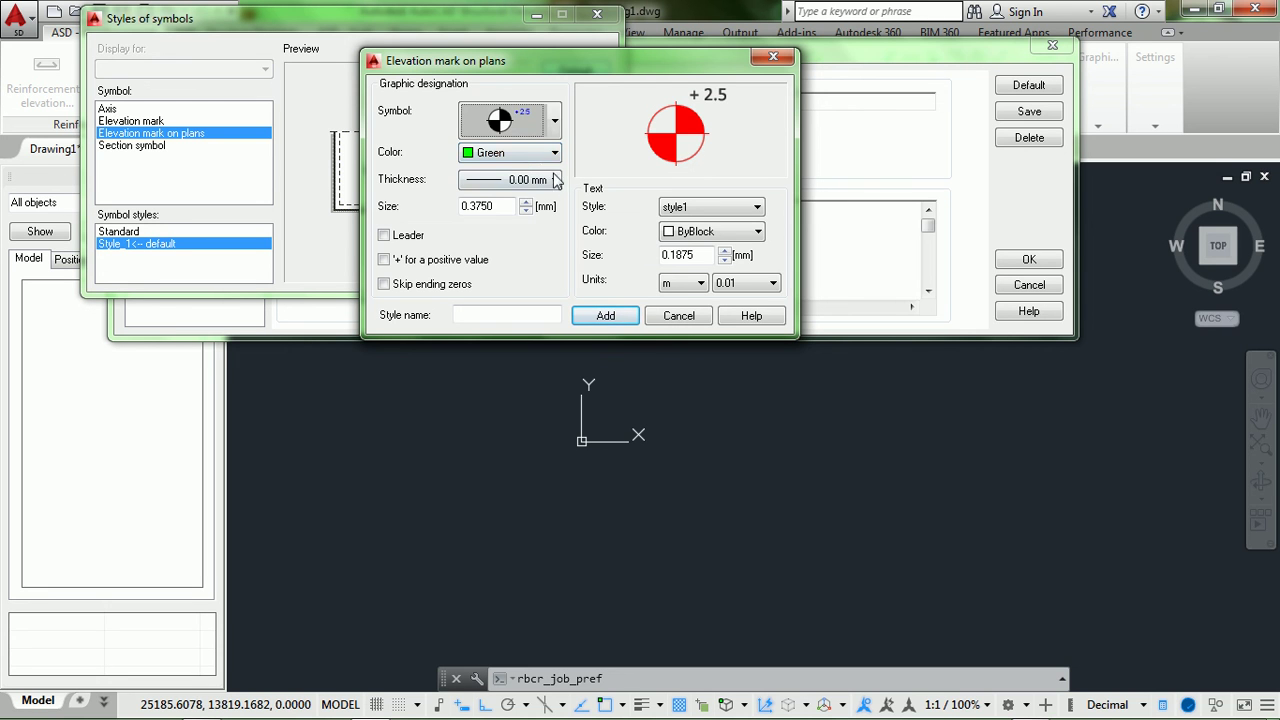
{"action": "left_click", "coordinate": [539, 180]}
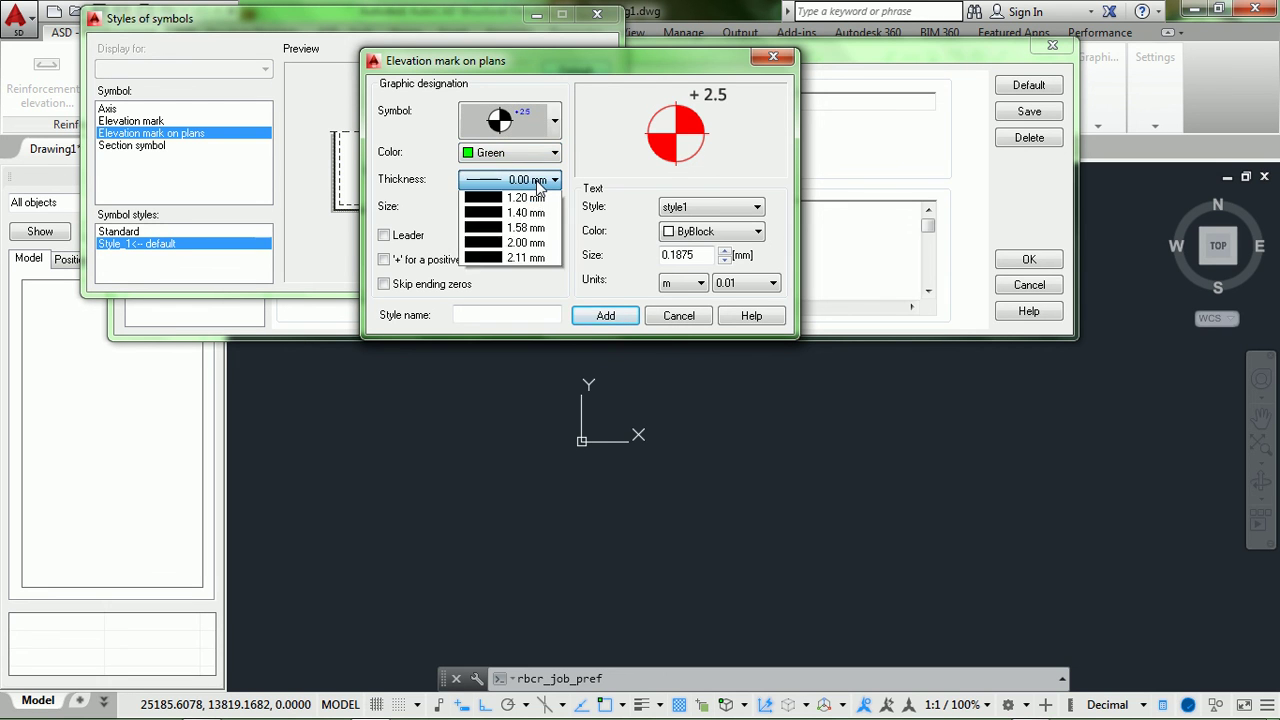
{"action": "left_click", "coordinate": [525, 228]}
{"action": "double_click", "coordinate": [500, 206]}
{"action": "type", "text": "5"}
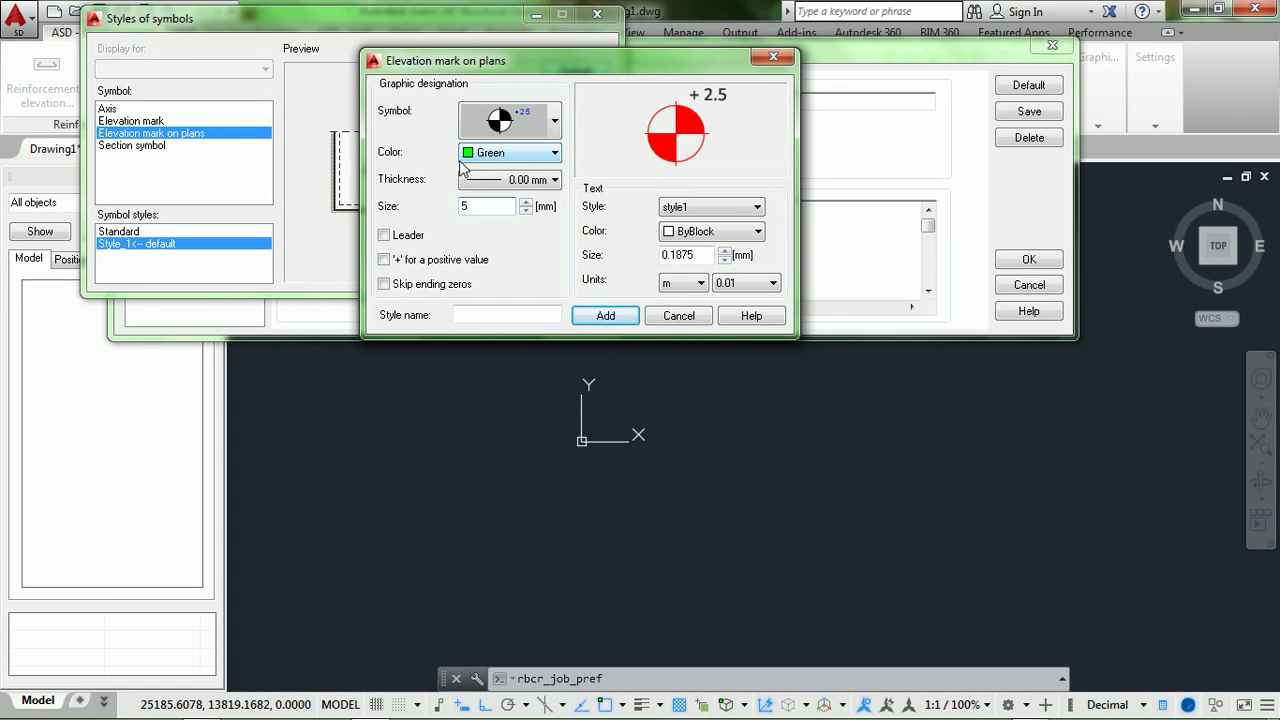
Turn on leader and plus sign, use yellow Dotum0 text size 2, and add it as Lin Structure.
{"action": "left_click", "coordinate": [396, 238]}
{"action": "left_click", "coordinate": [386, 259]}
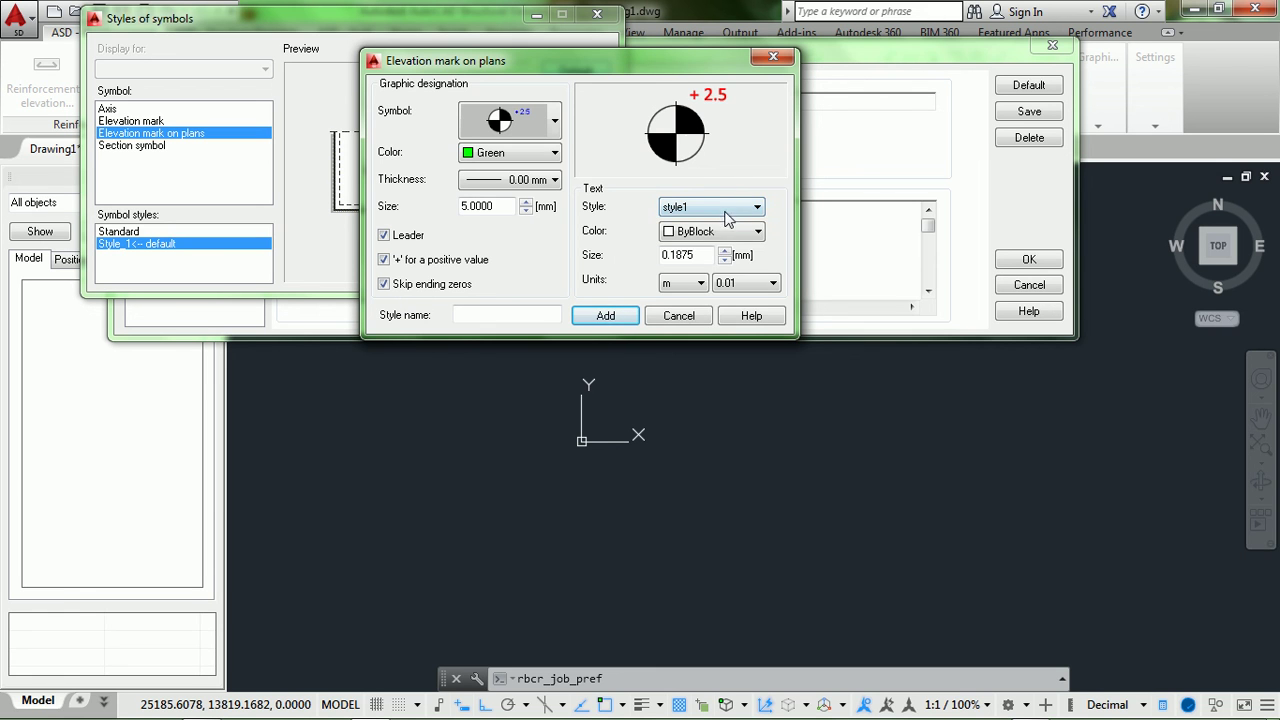
{"action": "left_click", "coordinate": [727, 212]}
{"action": "left_click", "coordinate": [712, 233]}
{"action": "left_click", "coordinate": [714, 237]}
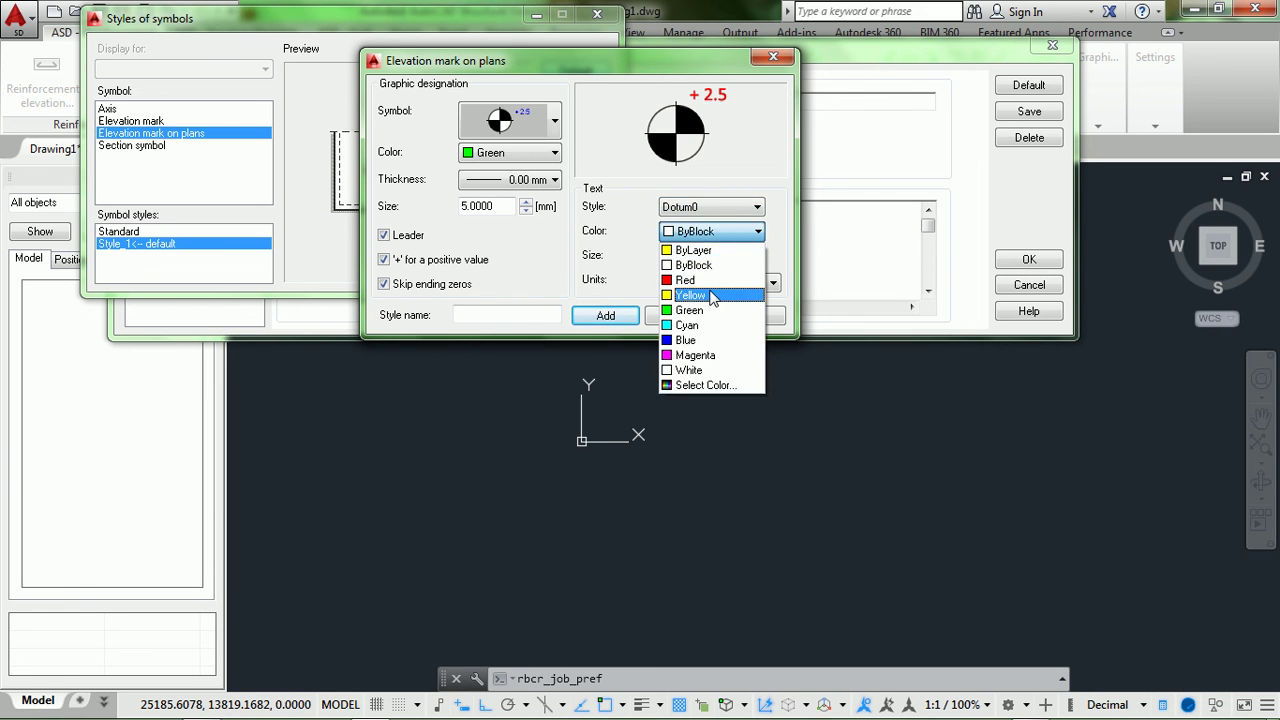
{"action": "left_click", "coordinate": [715, 290]}
{"action": "double_click", "coordinate": [703, 258]}
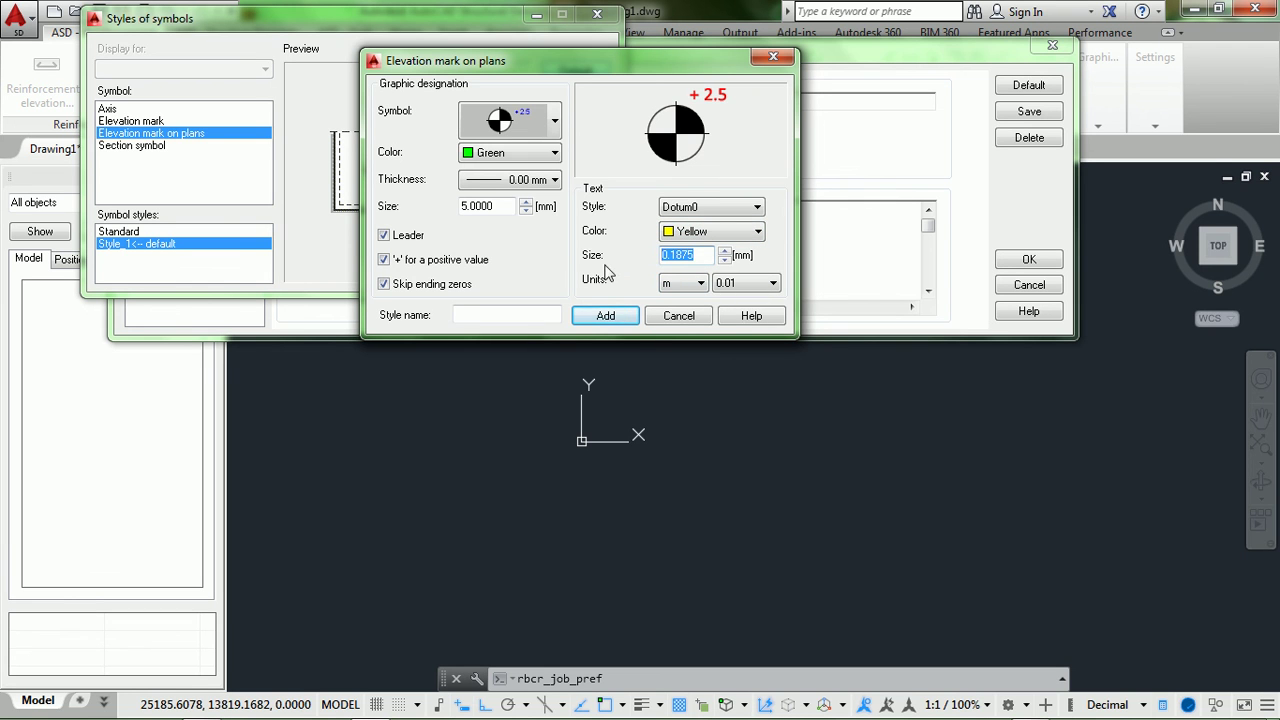
{"action": "type", "text": "2"}
{"action": "left_click", "coordinate": [476, 314]}
{"action": "type", "text": "Lin Structure"}
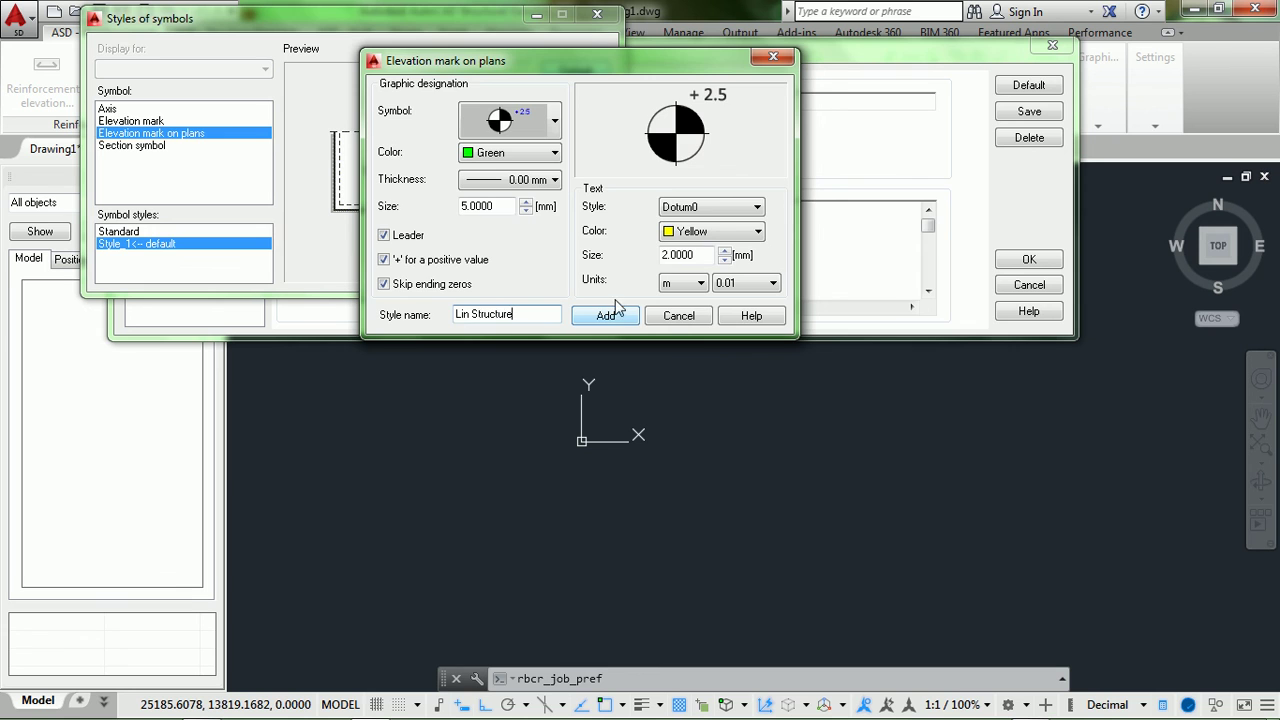
{"action": "left_click", "coordinate": [614, 314]}
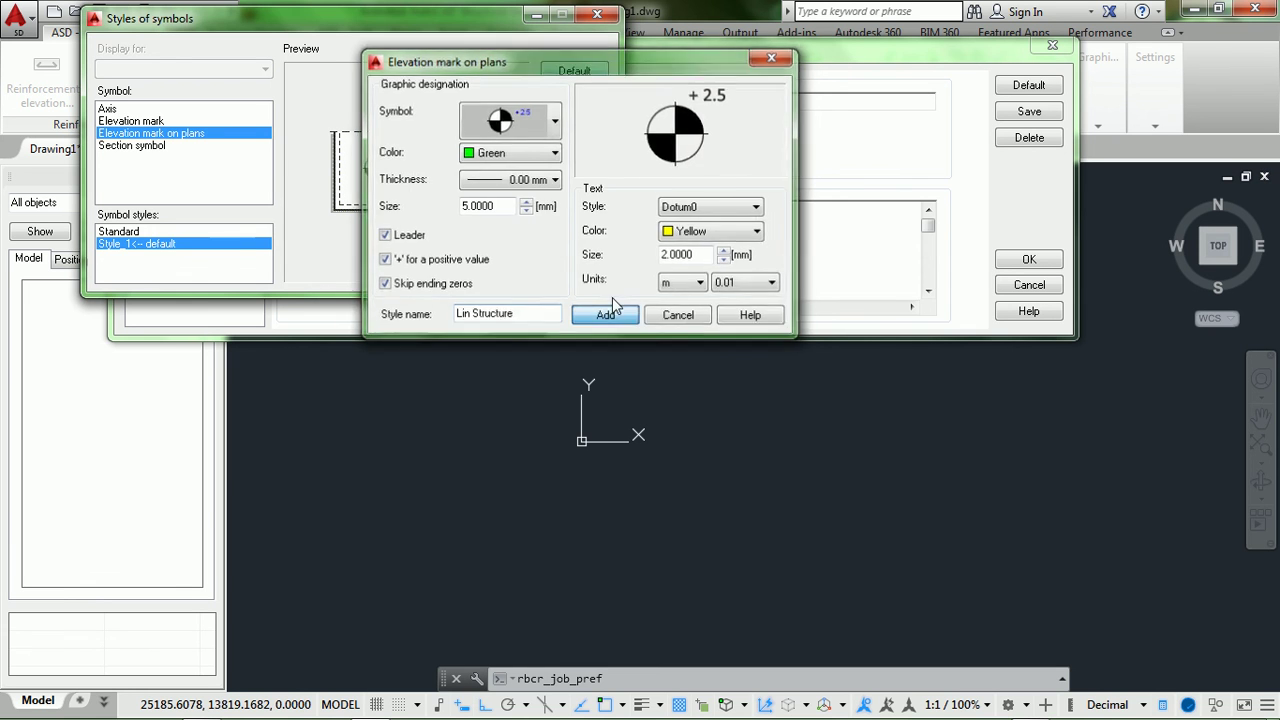
Make Lin Structure the default plan elevation style, then show the section symbol styles.
{"action": "left_click", "coordinate": [168, 257]}
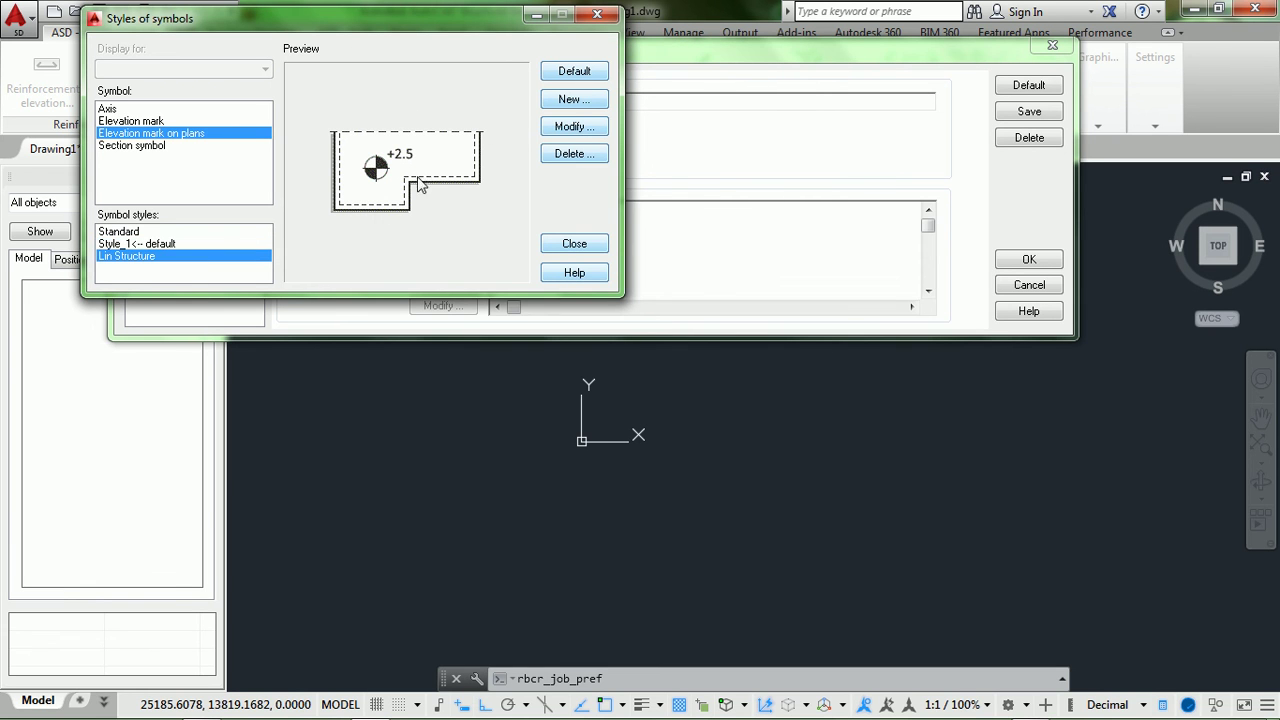
{"action": "left_click", "coordinate": [585, 71]}
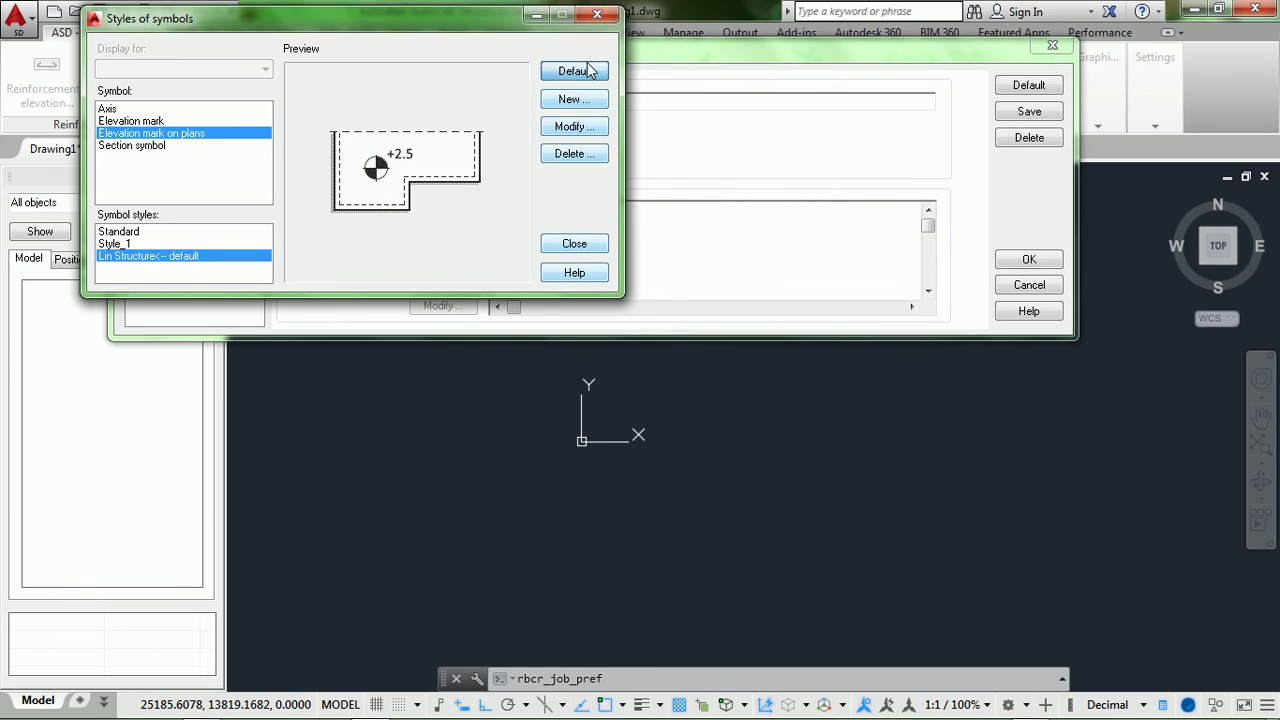
{"action": "left_click", "coordinate": [155, 147]}
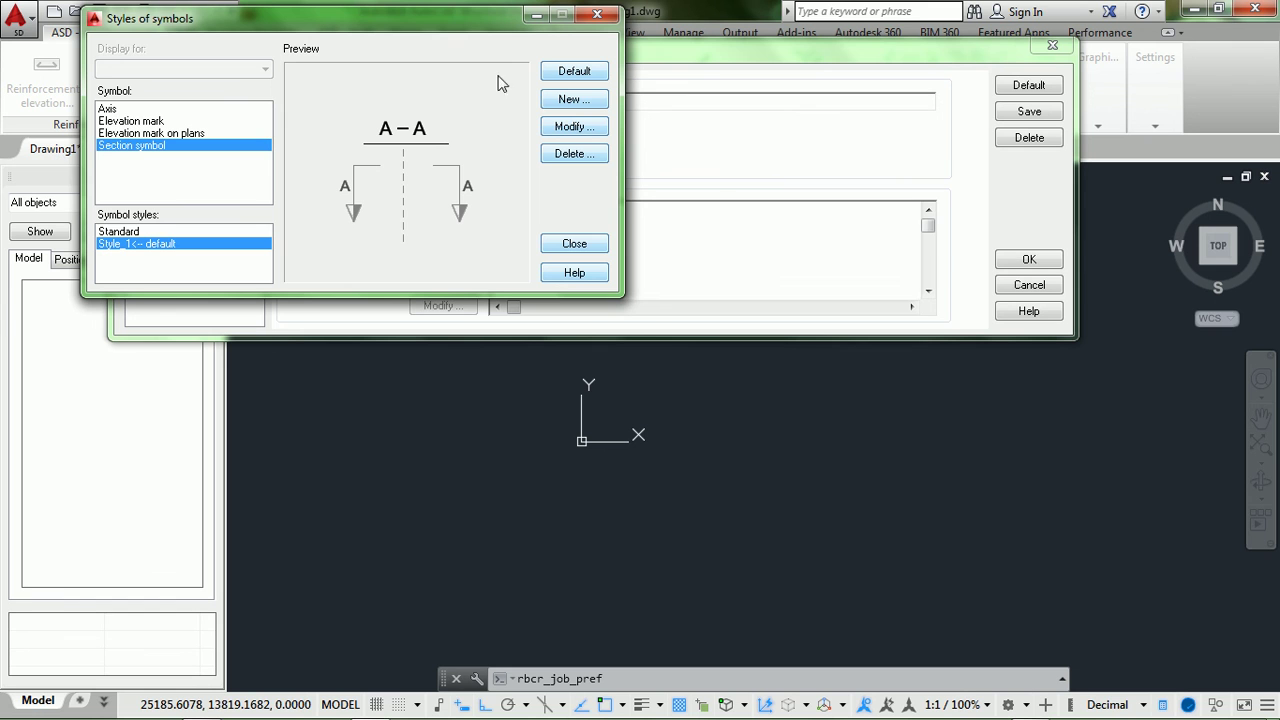
Start a new section style with a yellow triangle-with-line symbol, 0.20 mm thick, size 3.
{"action": "left_click", "coordinate": [600, 97]}
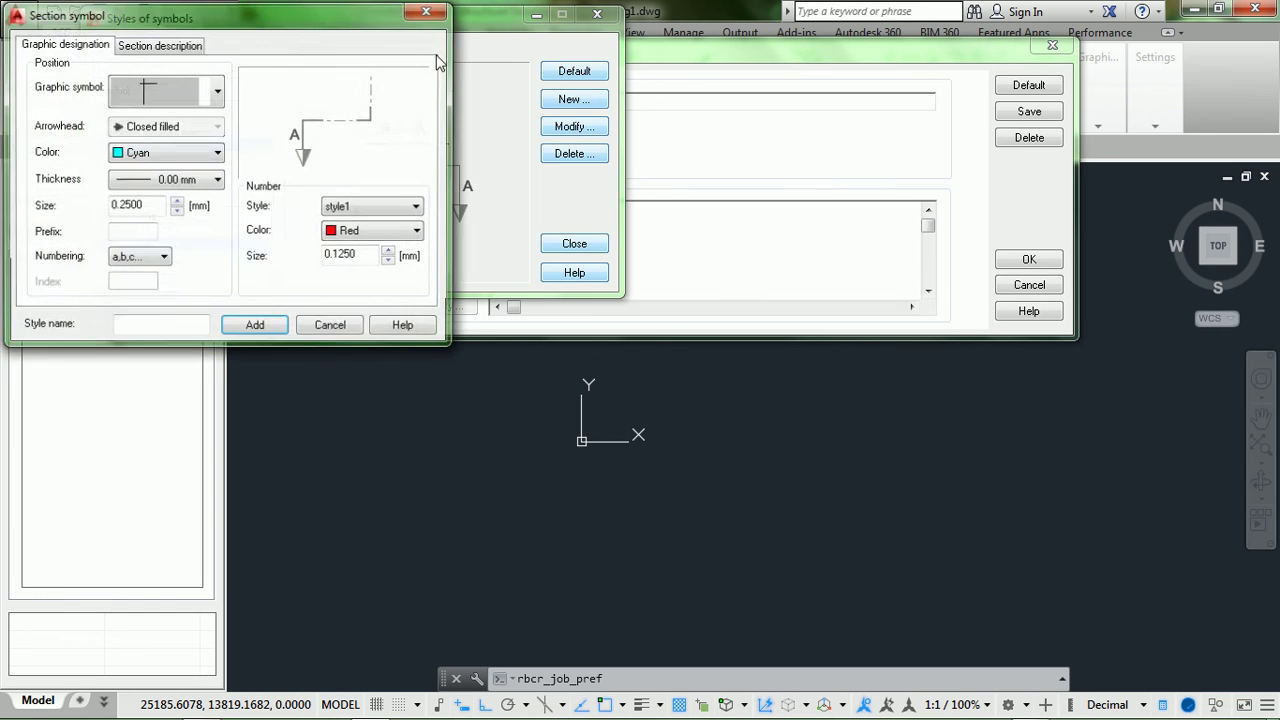
{"action": "mouse_move", "coordinate": [343, 14]}
{"action": "left_mouse_down"}
{"action": "mouse_move", "coordinate": [703, 22]}
{"action": "mouse_move", "coordinate": [703, 10]}
{"action": "left_mouse_up"}
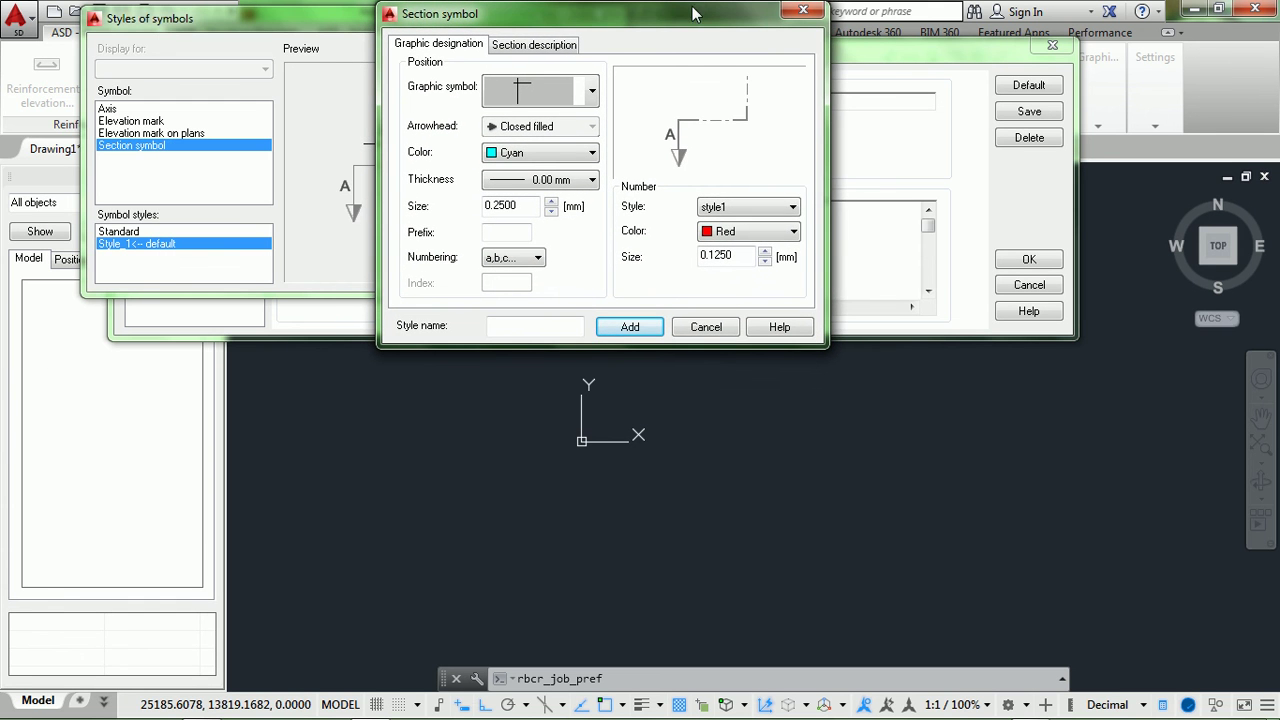
{"action": "left_click", "coordinate": [594, 94]}
{"action": "left_click", "coordinate": [546, 131]}
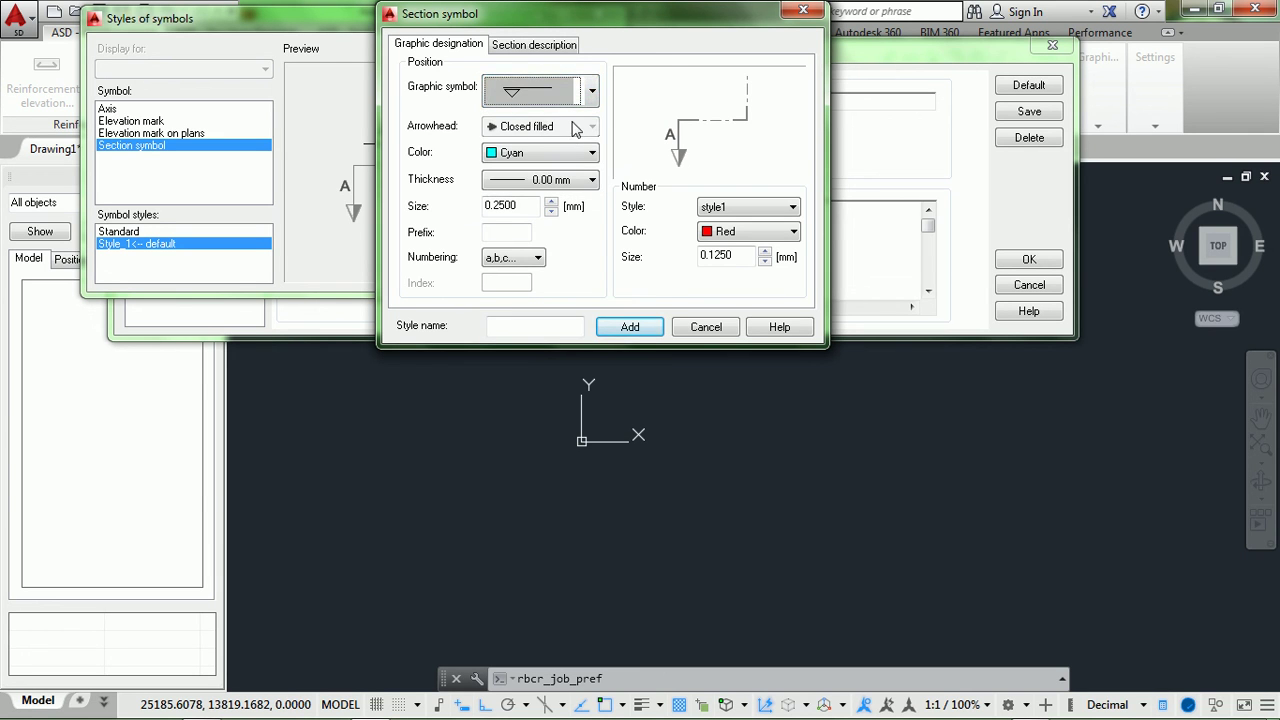
{"action": "left_click", "coordinate": [566, 155]}
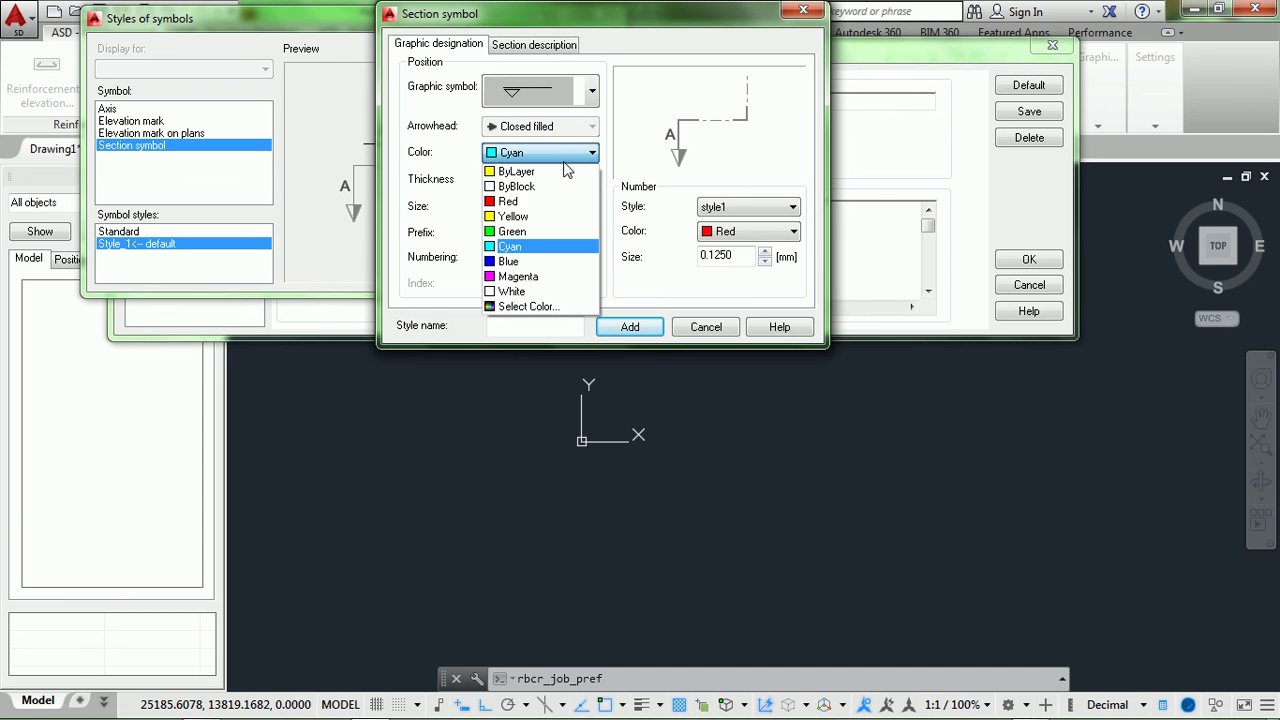
{"action": "left_click", "coordinate": [541, 218]}
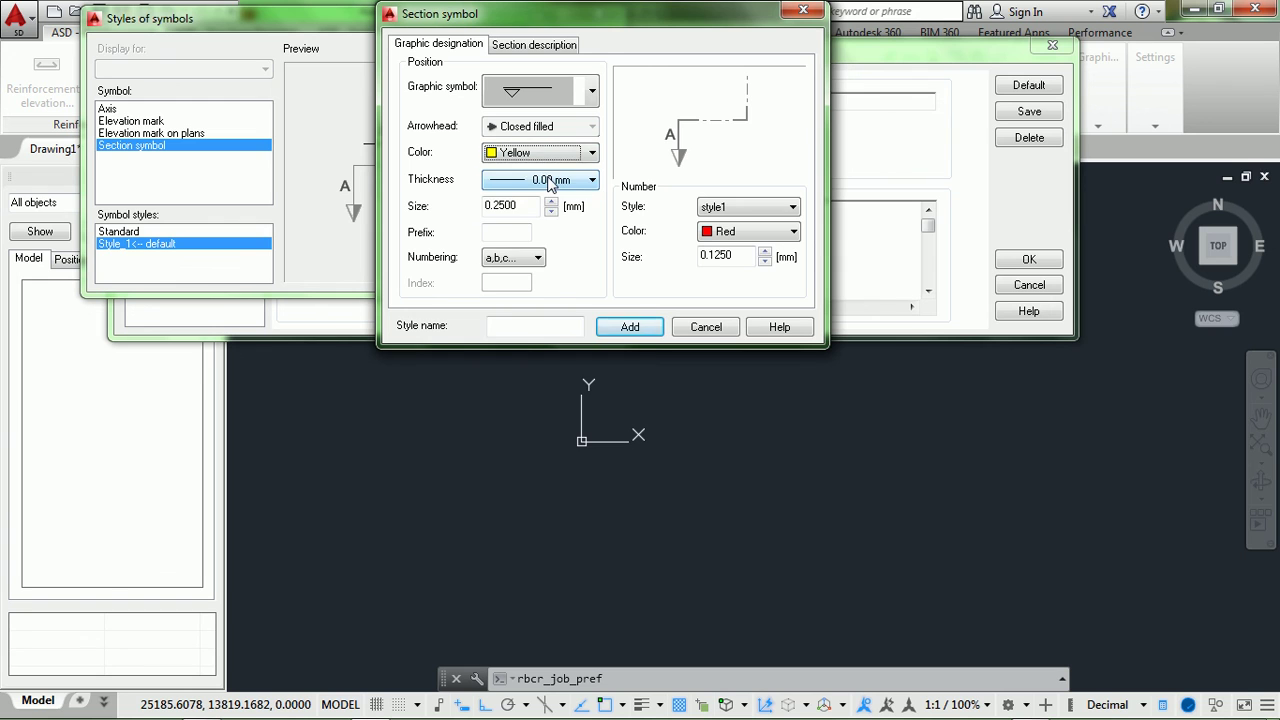
{"action": "left_click", "coordinate": [549, 182]}
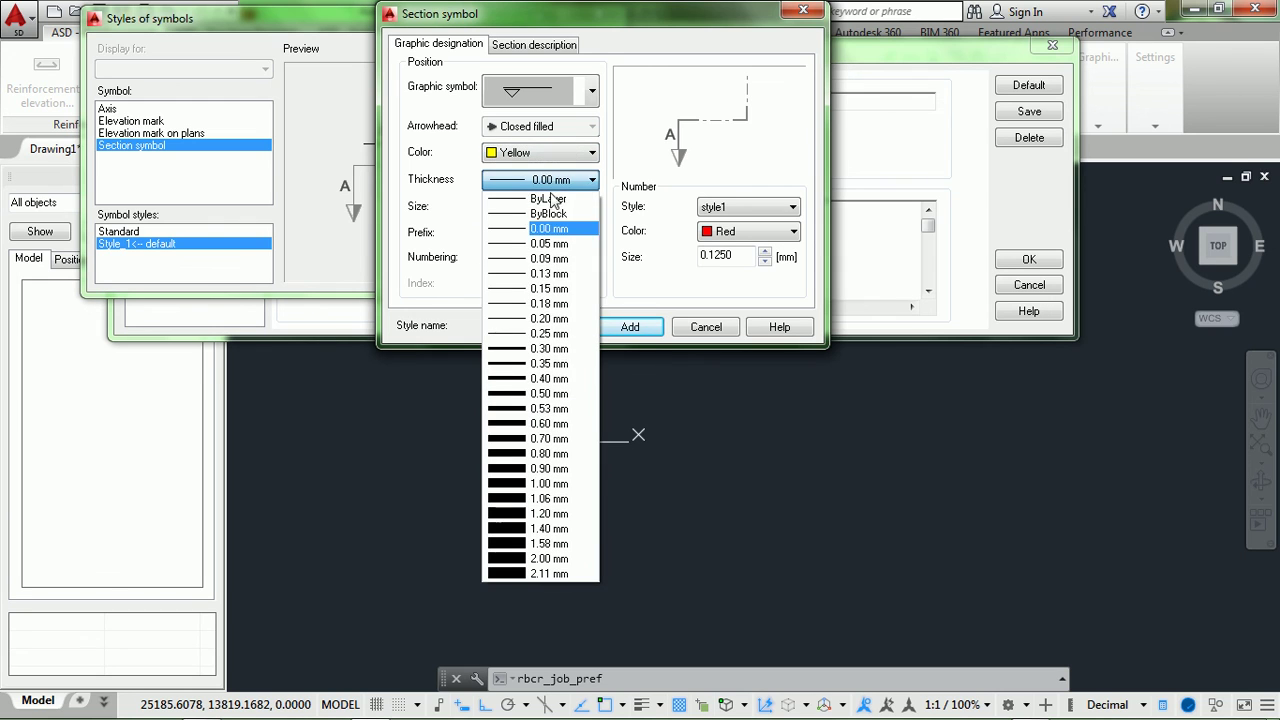
{"action": "left_click", "coordinate": [563, 319]}
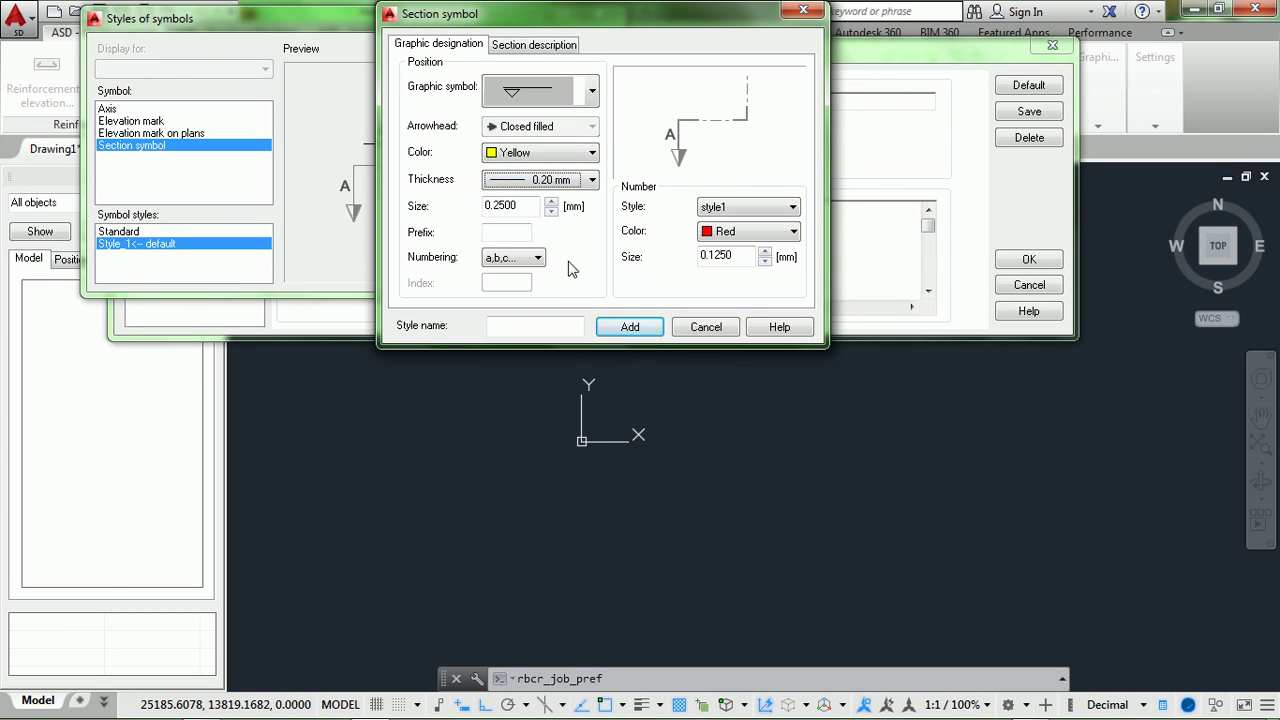
{"action": "double_click", "coordinate": [521, 204]}
{"action": "type", "text": "3"}
{"action": "left_click", "coordinate": [523, 231]}
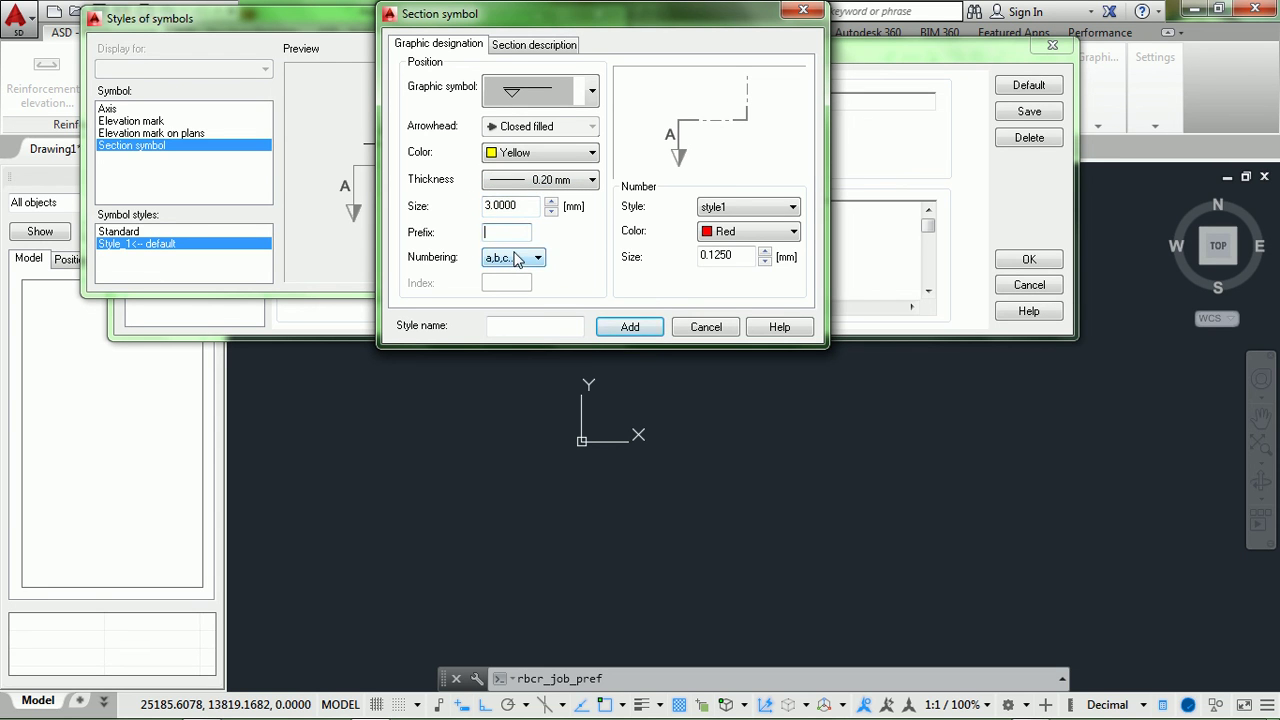
Number sections 1,2,3 in yellow Dotum0 text of size 2.
{"action": "left_click", "coordinate": [516, 259]}
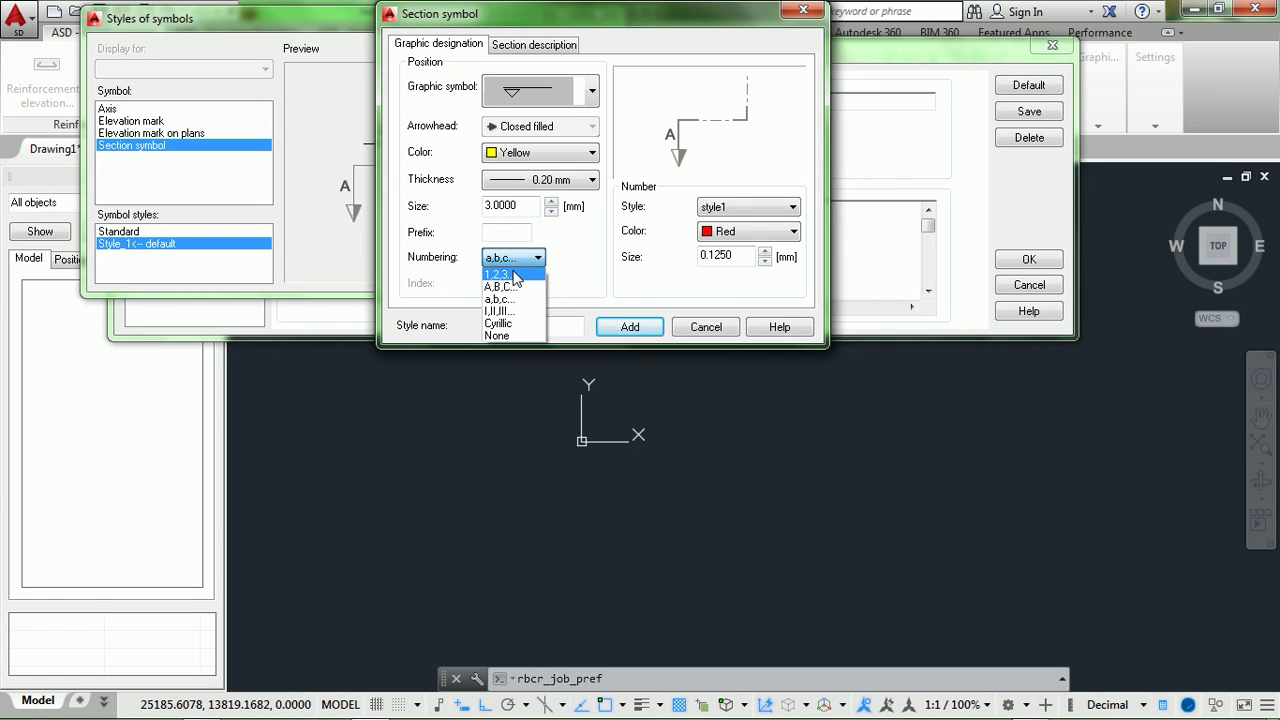
{"action": "left_click", "coordinate": [514, 273]}
{"action": "left_click", "coordinate": [729, 213]}
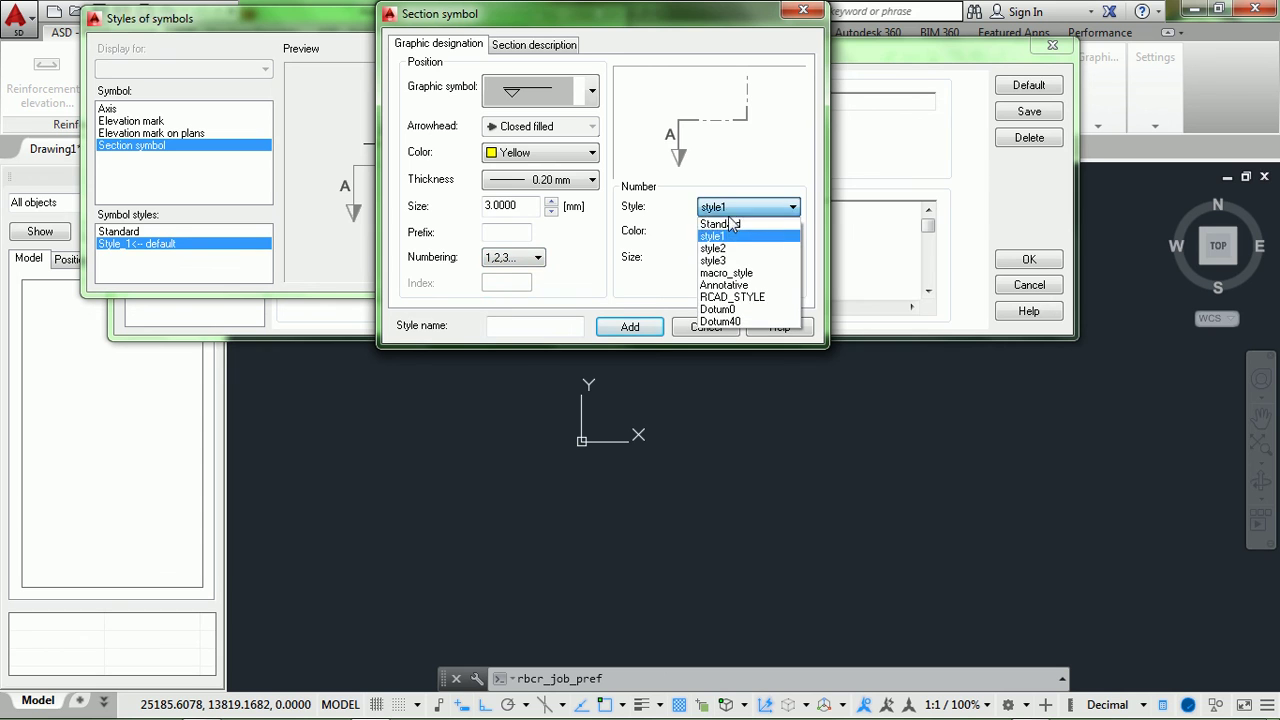
{"action": "left_click", "coordinate": [720, 309]}
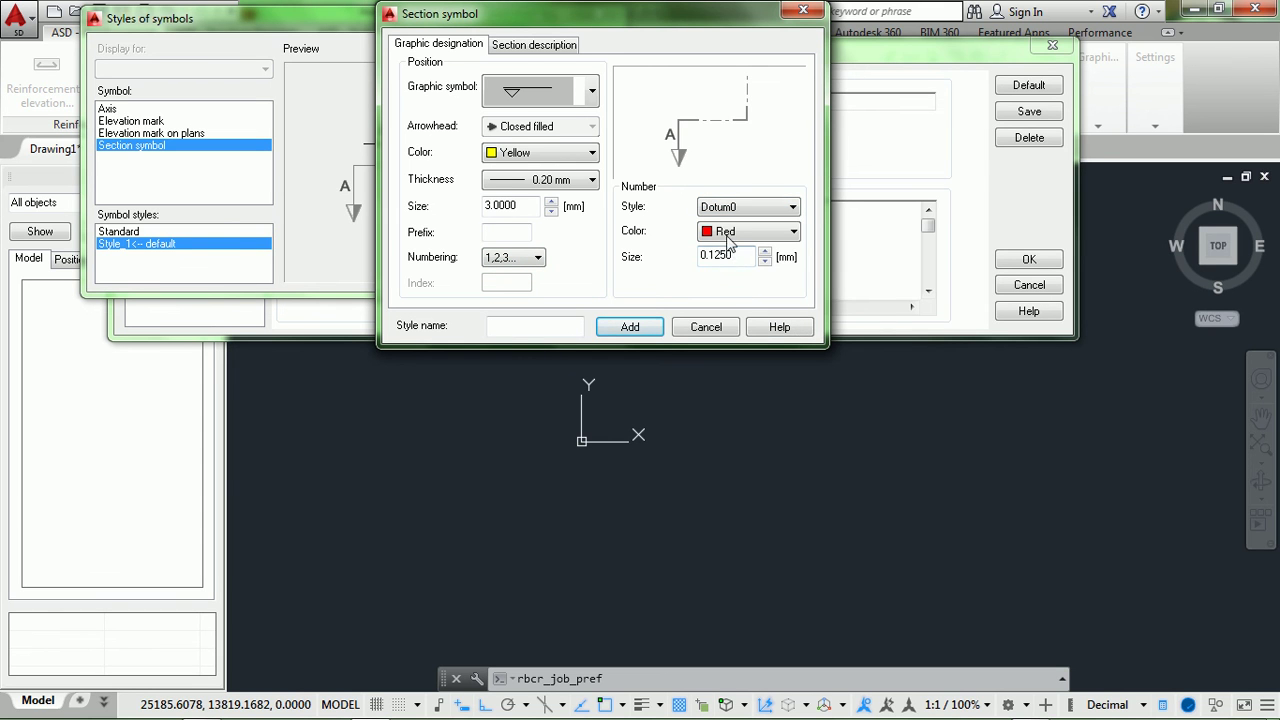
{"action": "left_click", "coordinate": [729, 234]}
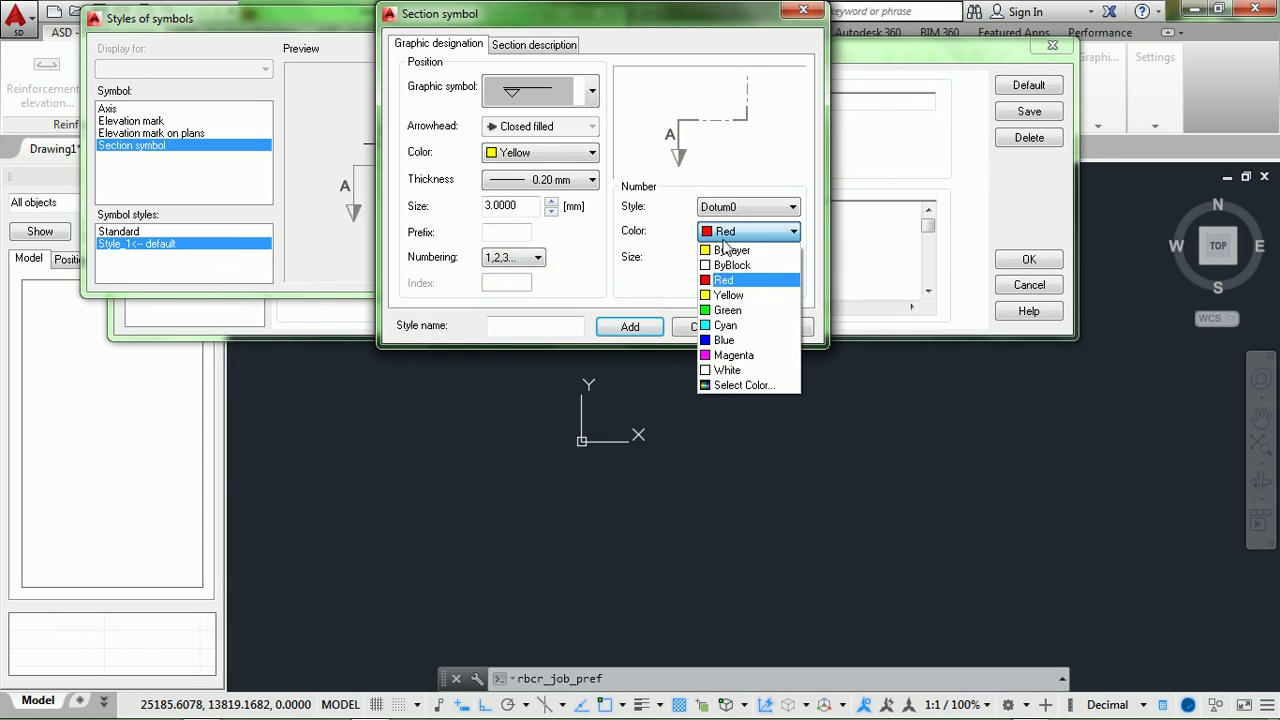
{"action": "left_click", "coordinate": [732, 297]}
{"action": "key", "text": "Tab"}
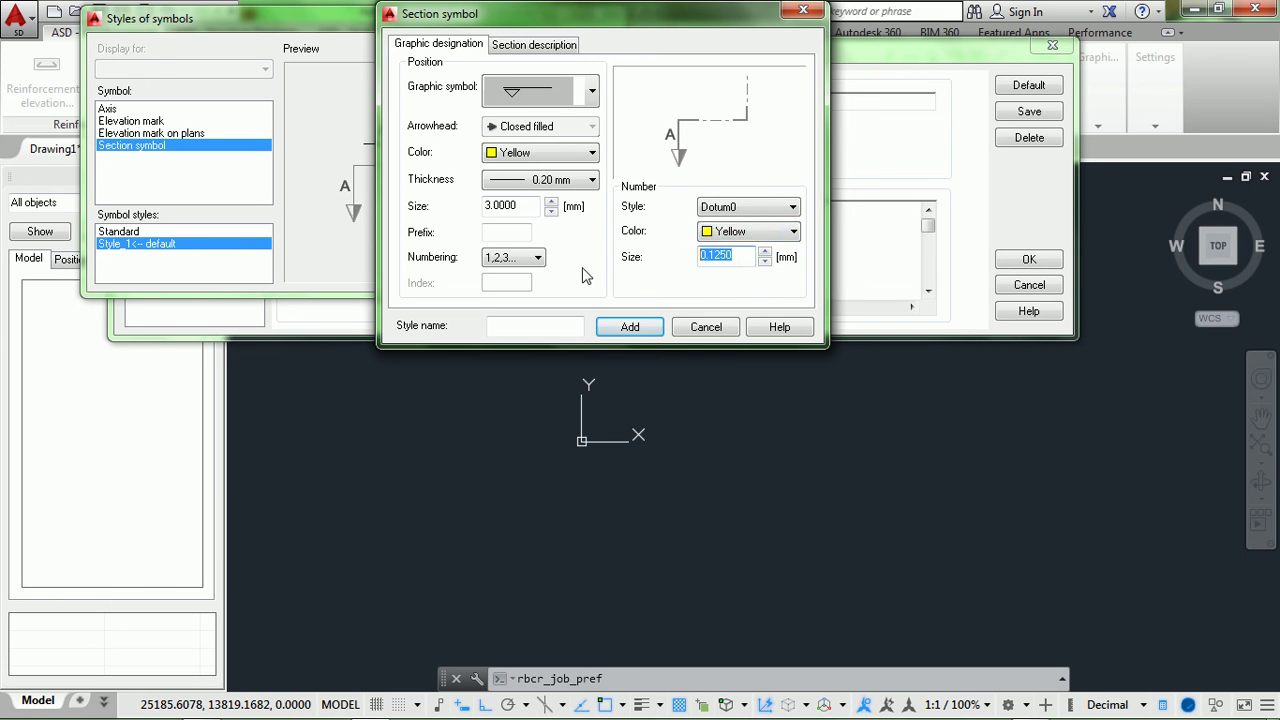
{"action": "type", "text": "2"}
Set the section description to white Dotum0 text, size 2, with a prefix.
{"action": "left_click", "coordinate": [525, 45]}
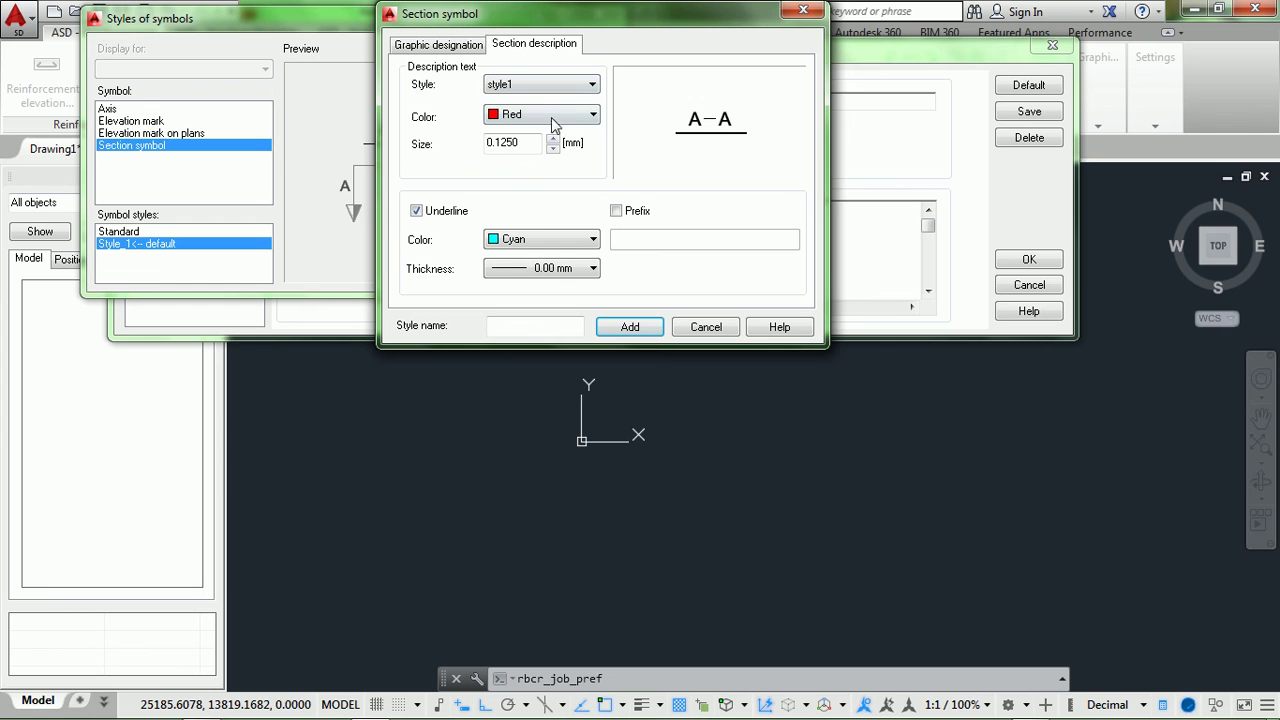
{"action": "left_click", "coordinate": [548, 86]}
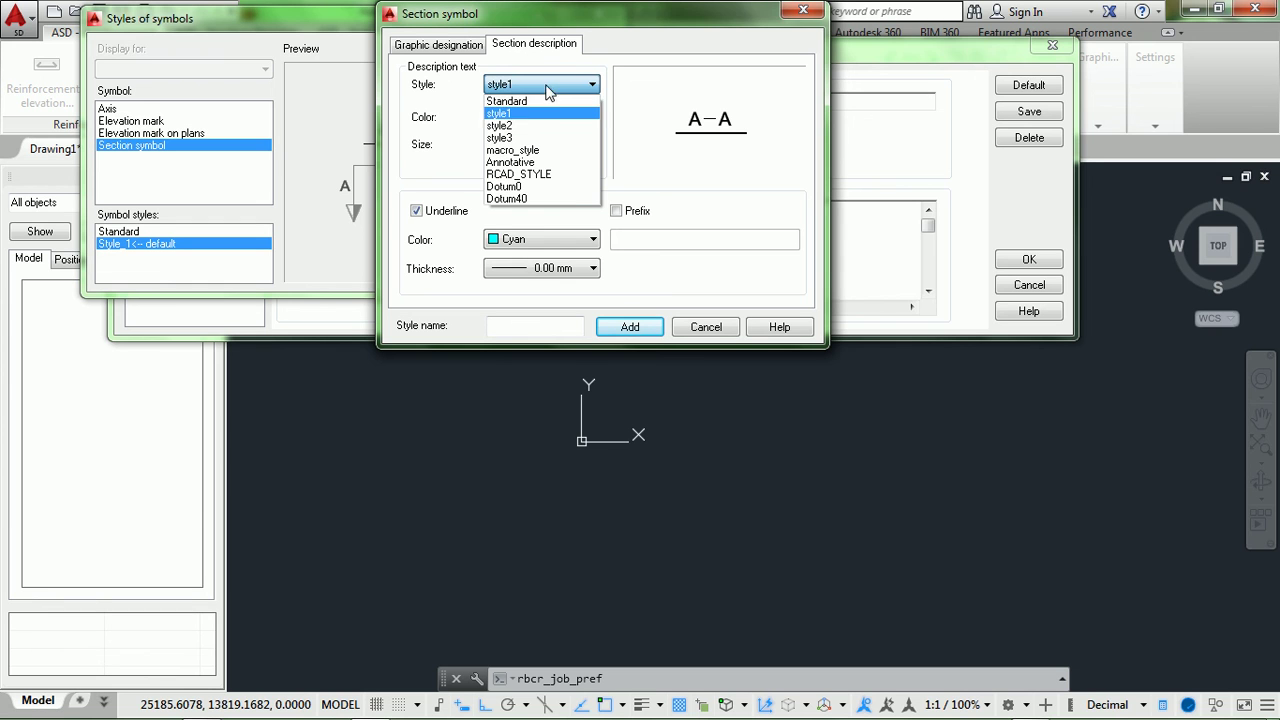
{"action": "left_click", "coordinate": [546, 187]}
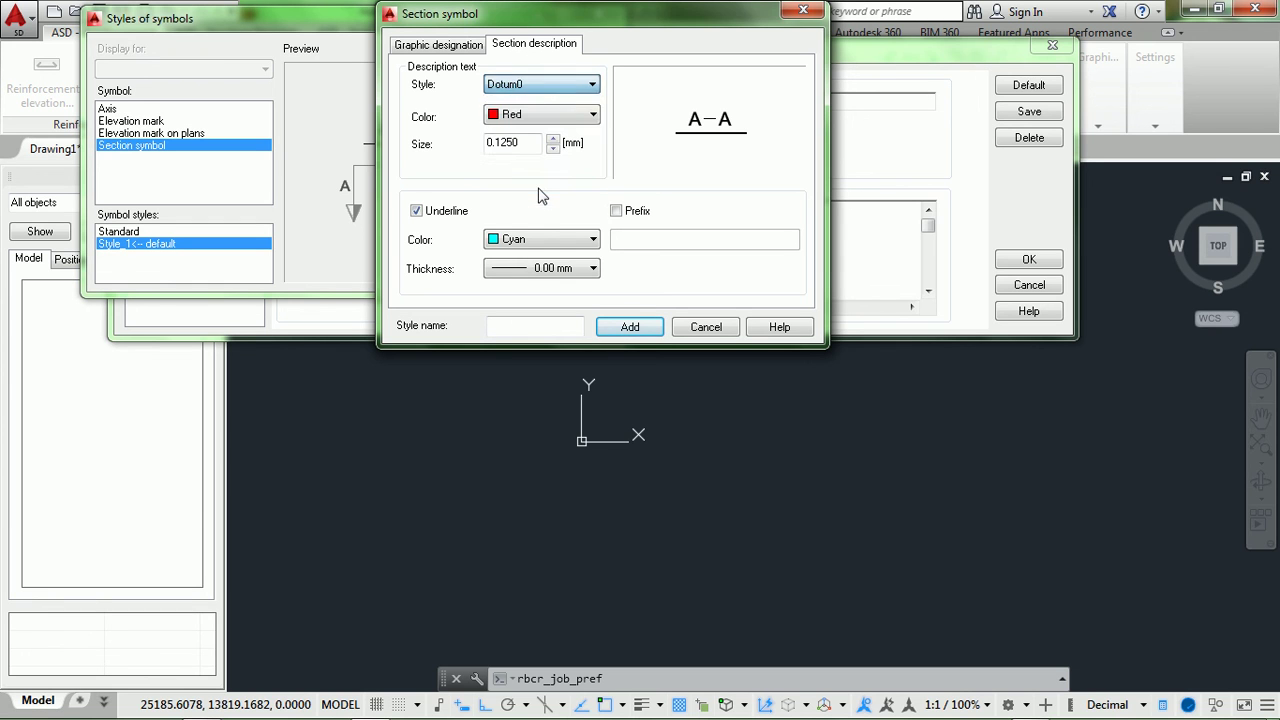
{"action": "left_click", "coordinate": [517, 118]}
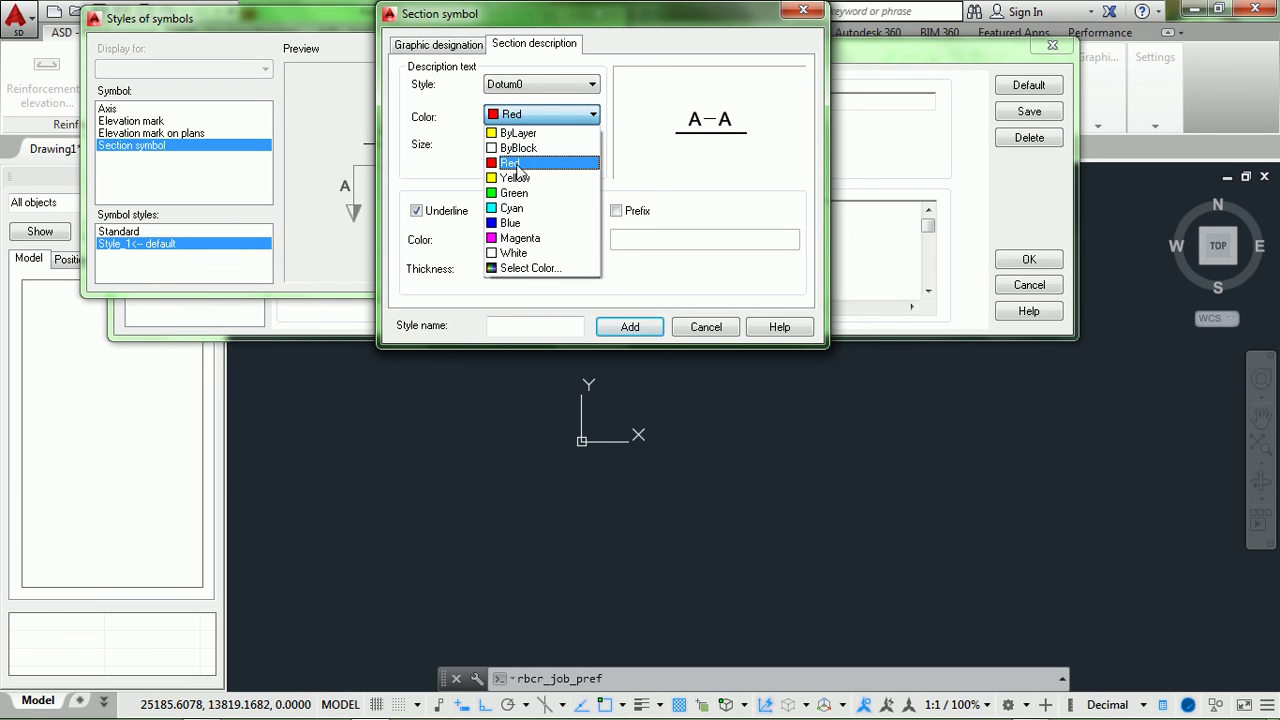
{"action": "left_click", "coordinate": [525, 253]}
{"action": "left_click_drag", "start_coordinate": [527, 142], "coordinate": [464, 141]}
{"action": "type", "text": "2"}
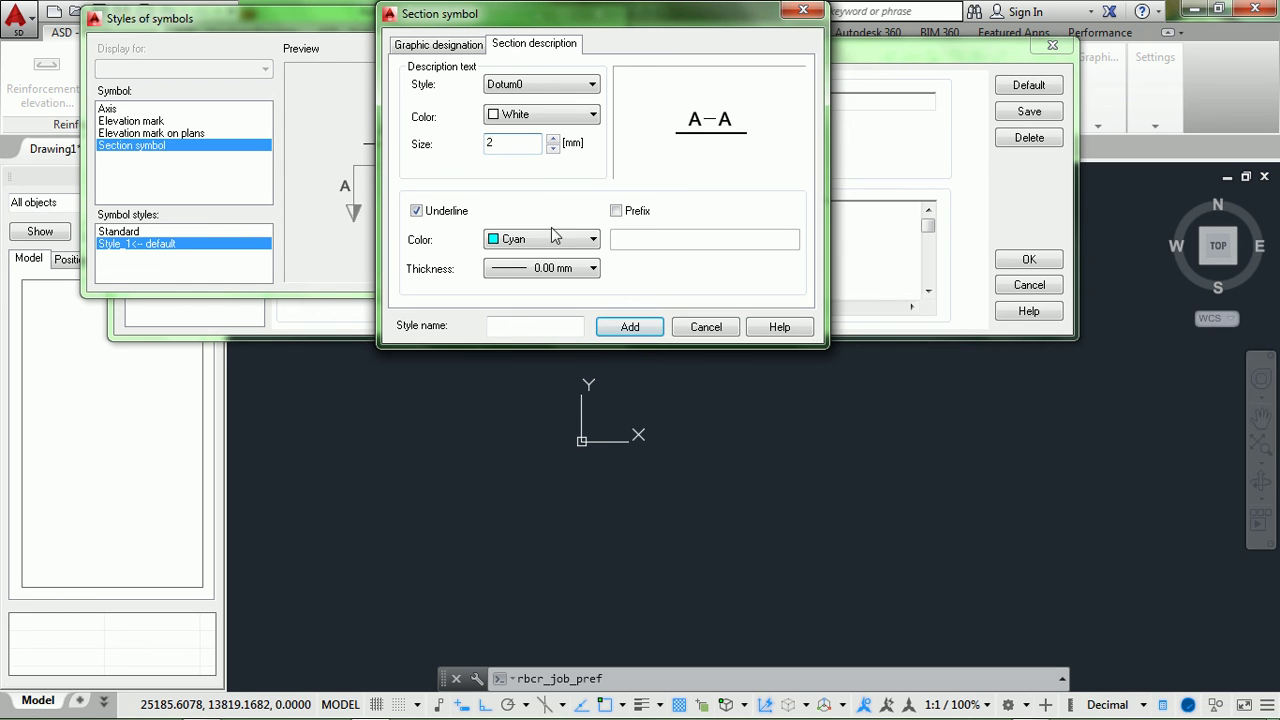
{"action": "left_click", "coordinate": [617, 211]}
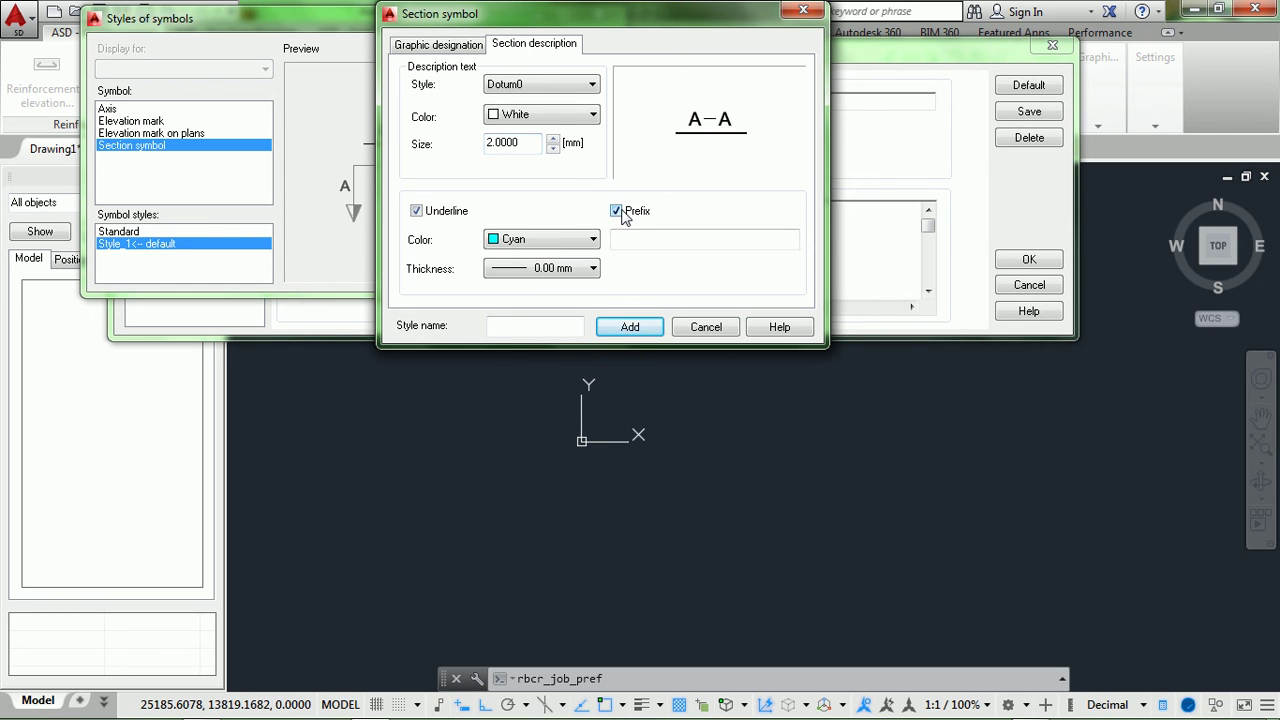
Give the description a white 0.20 mm underline and begin naming the style.
{"action": "left_click", "coordinate": [565, 248]}
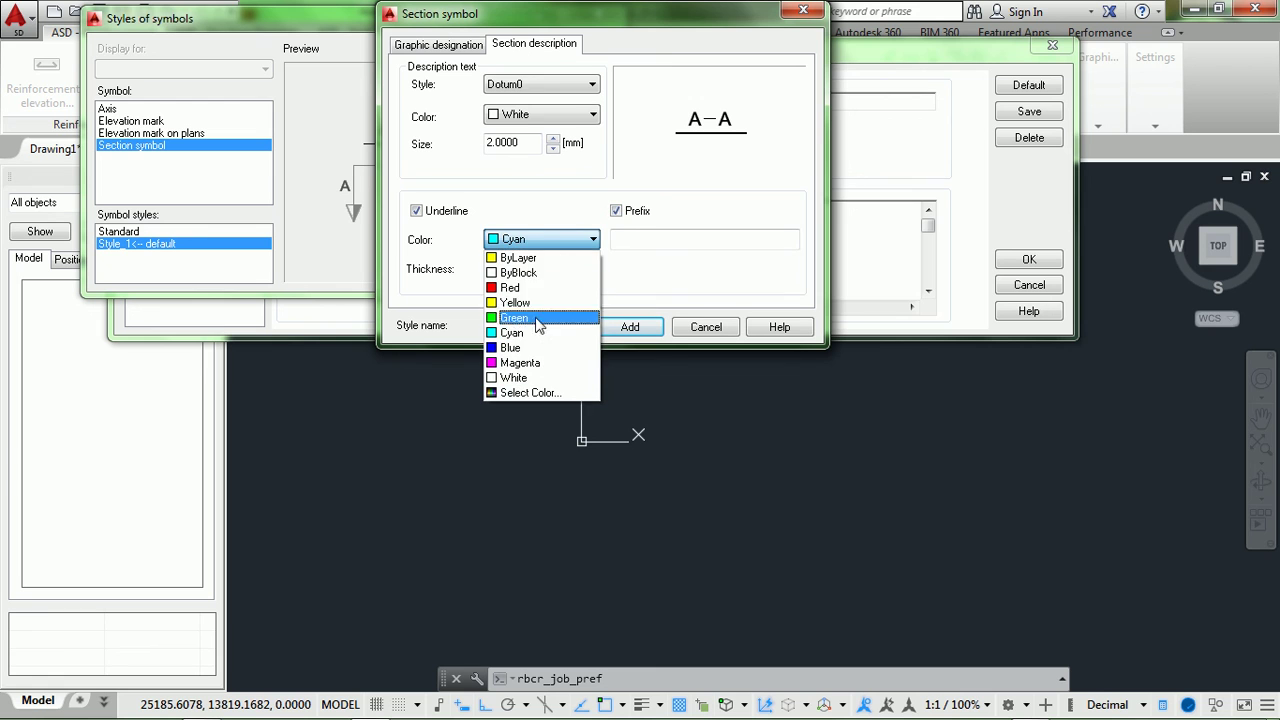
{"action": "left_click", "coordinate": [533, 378]}
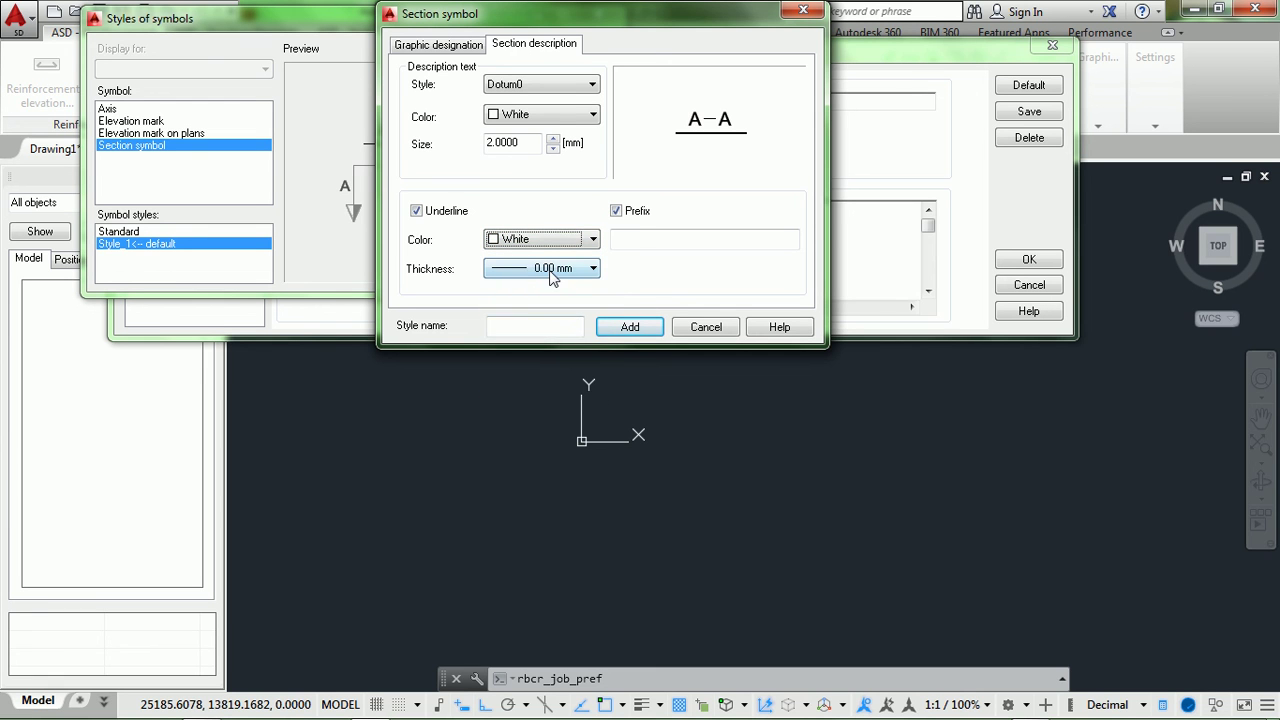
{"action": "left_click", "coordinate": [553, 272]}
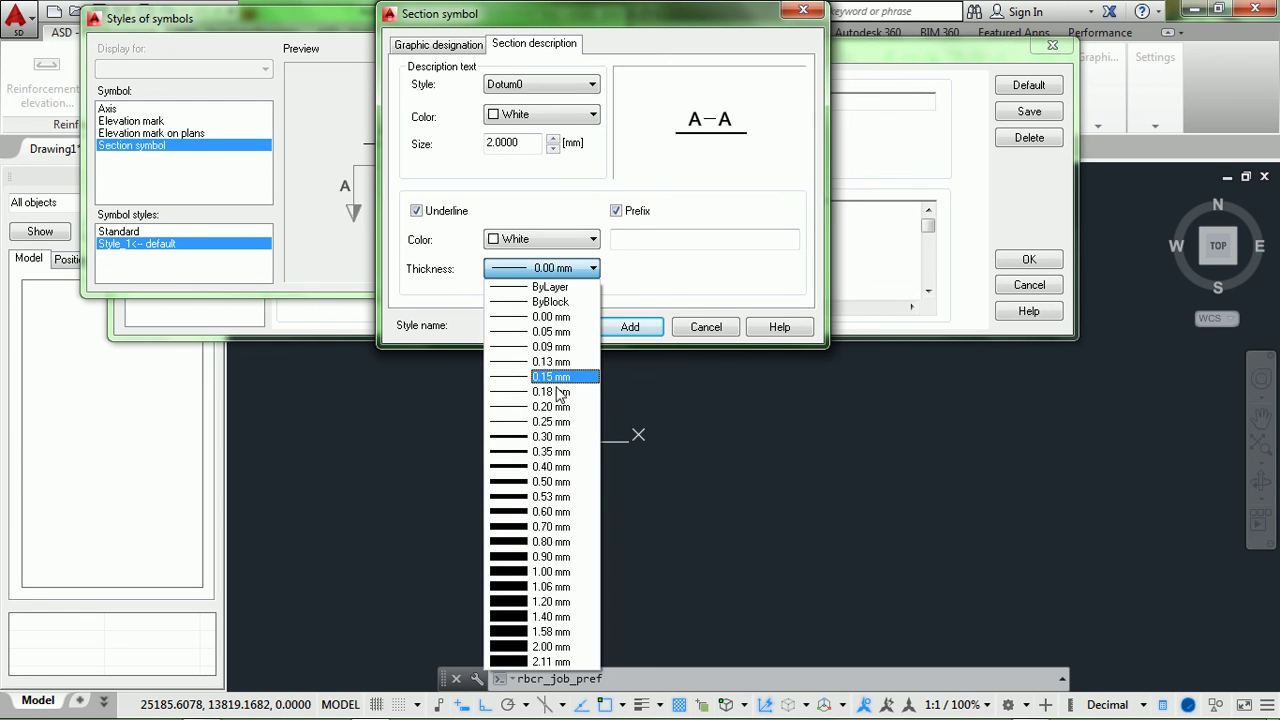
{"action": "left_click", "coordinate": [553, 406]}
{"action": "left_click", "coordinate": [539, 325]}
{"action": "type", "text": "Lin Structur"}
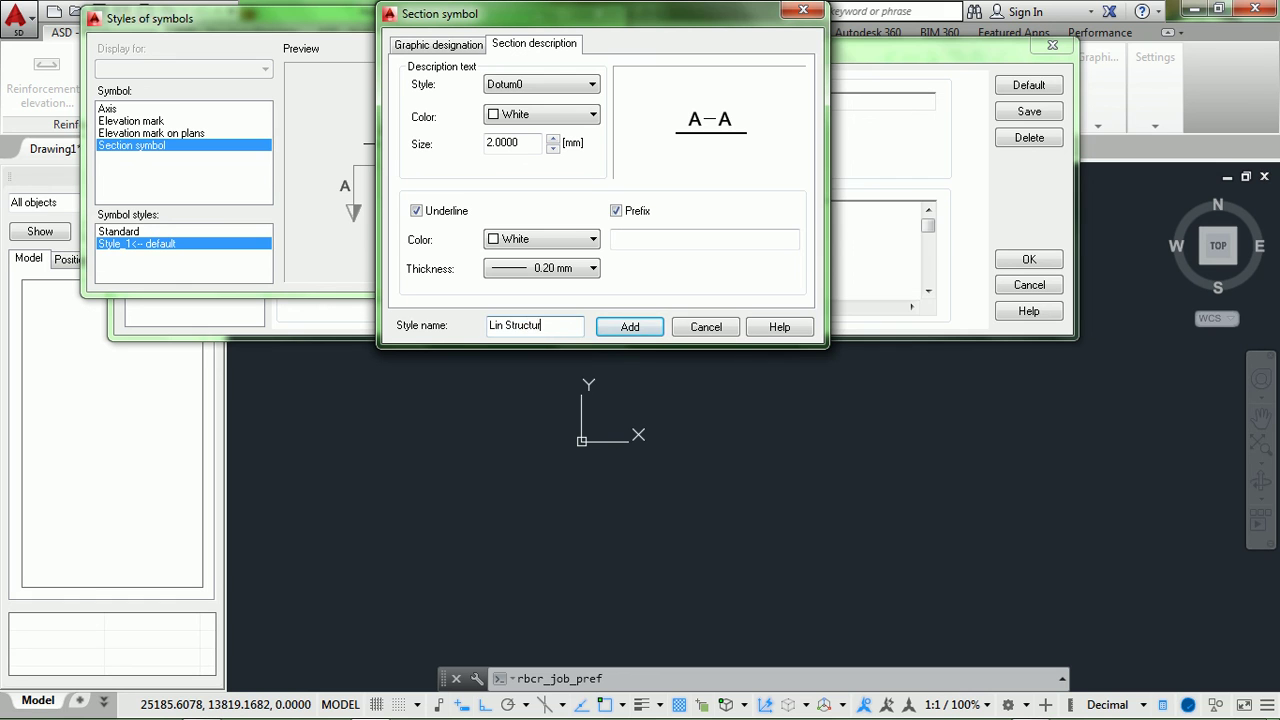
Add the Lin Structure section symbol style and make it the default.
{"action": "type", "text": "e"}
{"action": "left_click", "coordinate": [650, 326]}
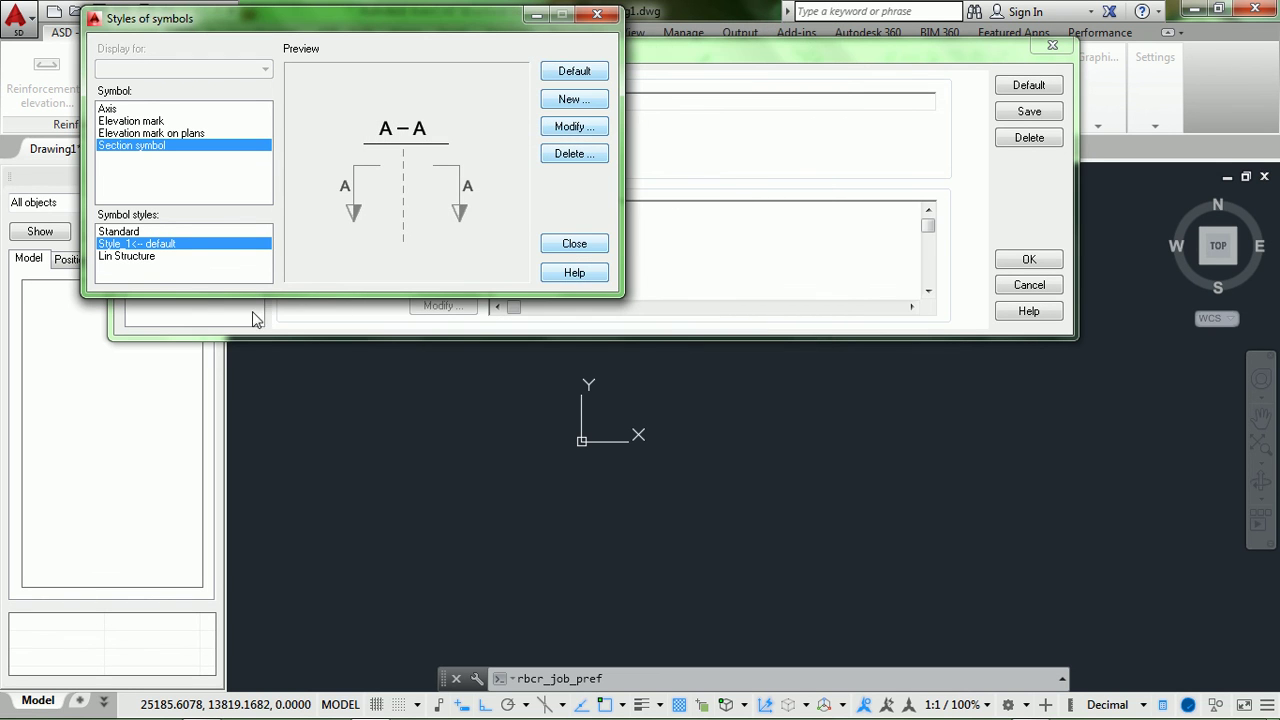
{"action": "left_click", "coordinate": [145, 258]}
{"action": "left_click", "coordinate": [567, 72]}
Close the symbol styles and save the job preferences.
{"action": "left_click", "coordinate": [575, 244]}
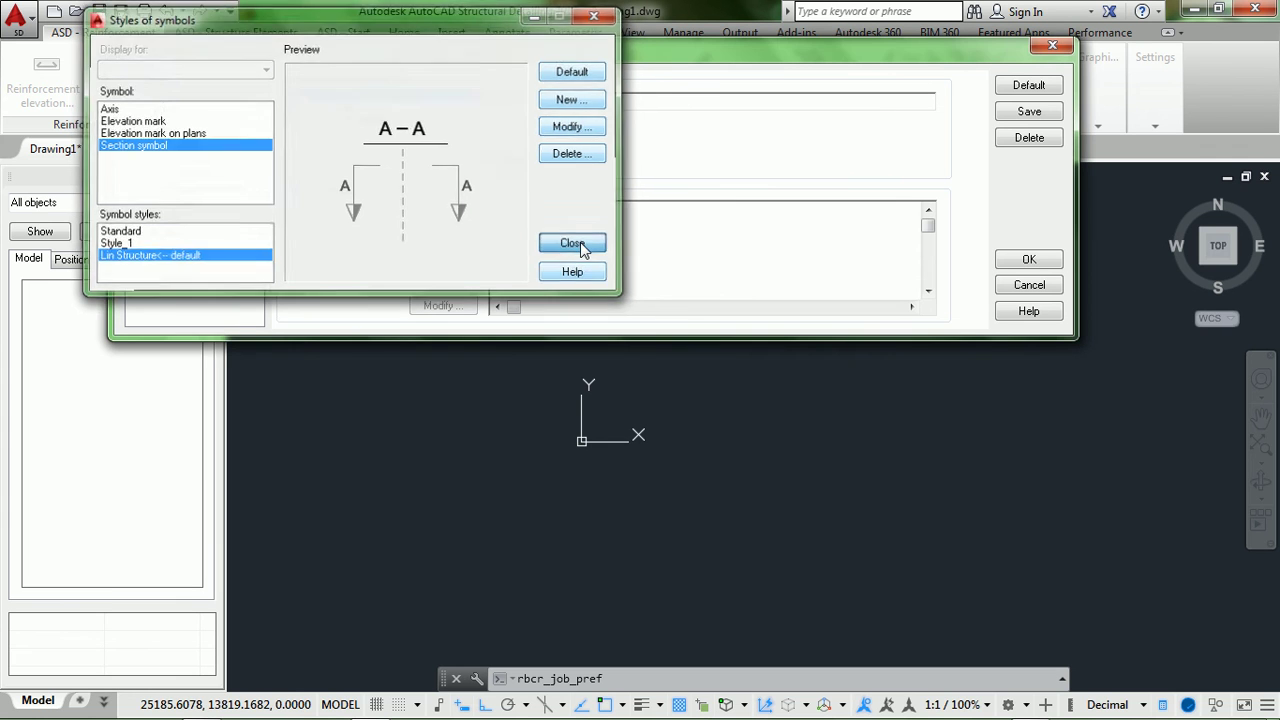
{"action": "left_click_drag", "start_coordinate": [413, 47], "coordinate": [449, 51]}
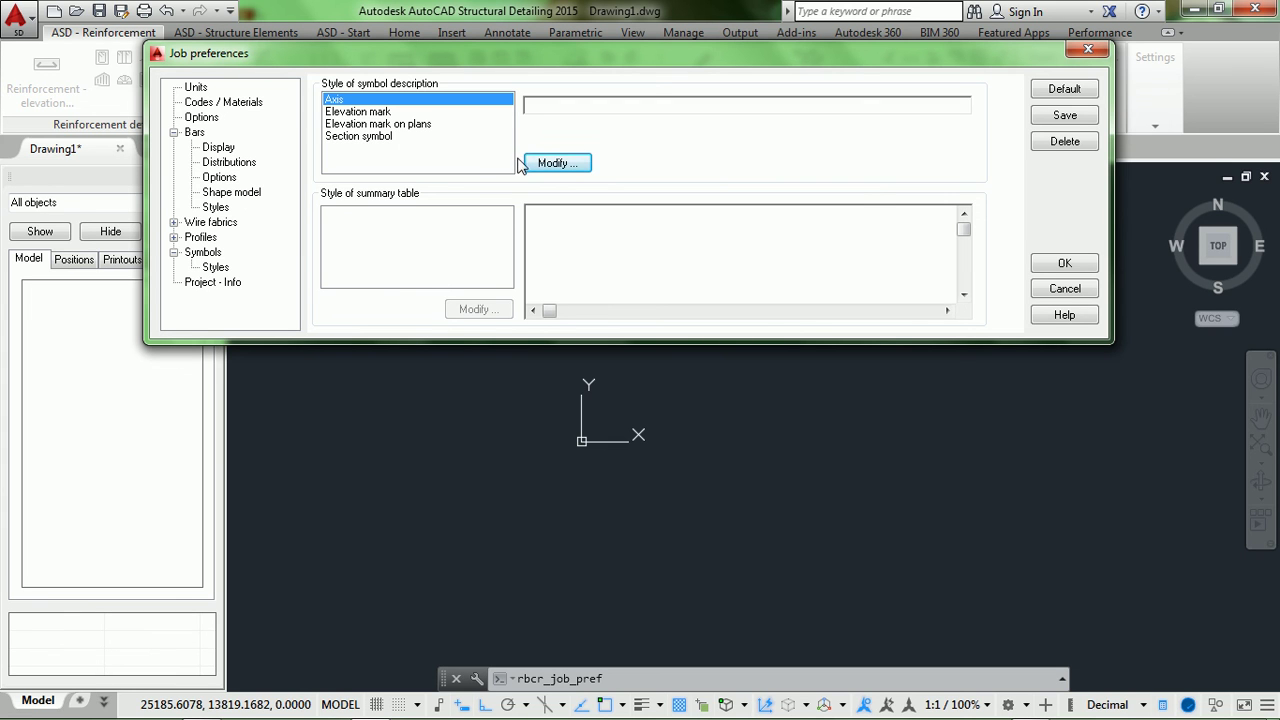
{"action": "left_click", "coordinate": [1047, 118]}
{"action": "left_click", "coordinate": [1060, 262]}
{"action": "middle_click_drag", "start_coordinate": [768, 347], "coordinate": [737, 364]}
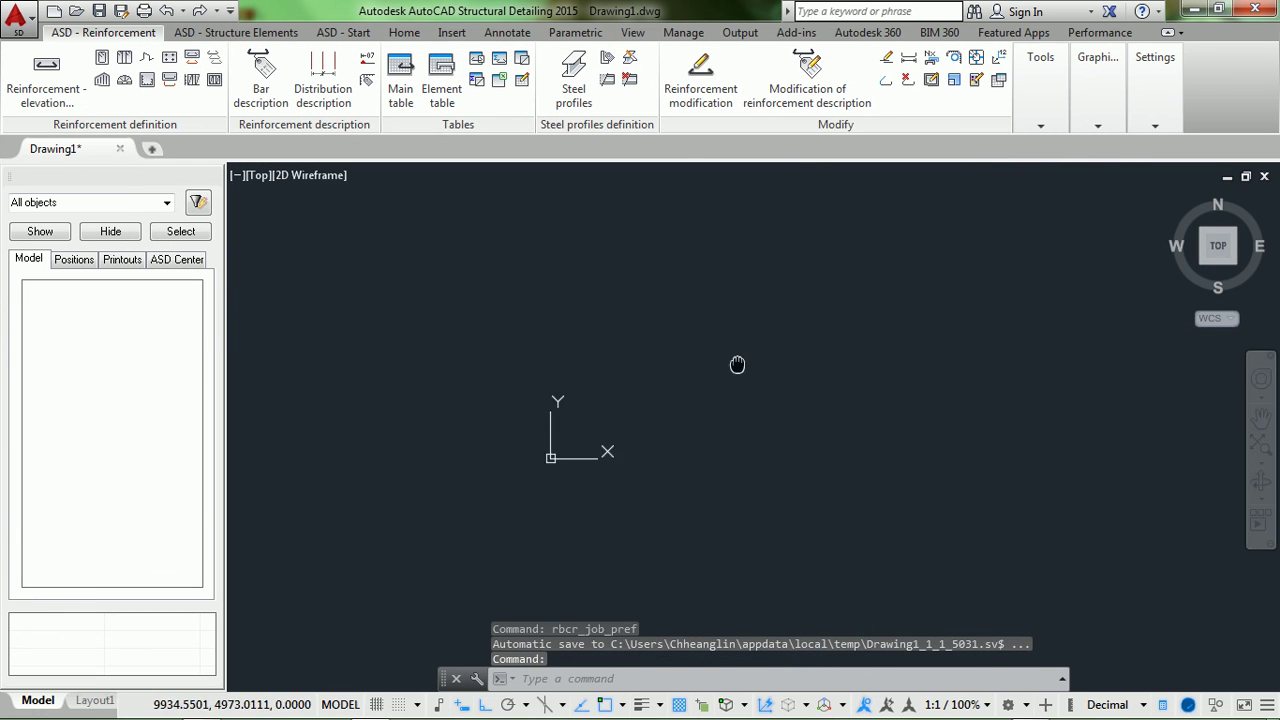
{"action": "mouse_move", "coordinate": [643, 400]}
{"action": "middle_mouse_down"}
{"action": "mouse_move", "coordinate": [626, 406]}
{"action": "mouse_move", "coordinate": [506, 320]}
{"action": "middle_mouse_up"}
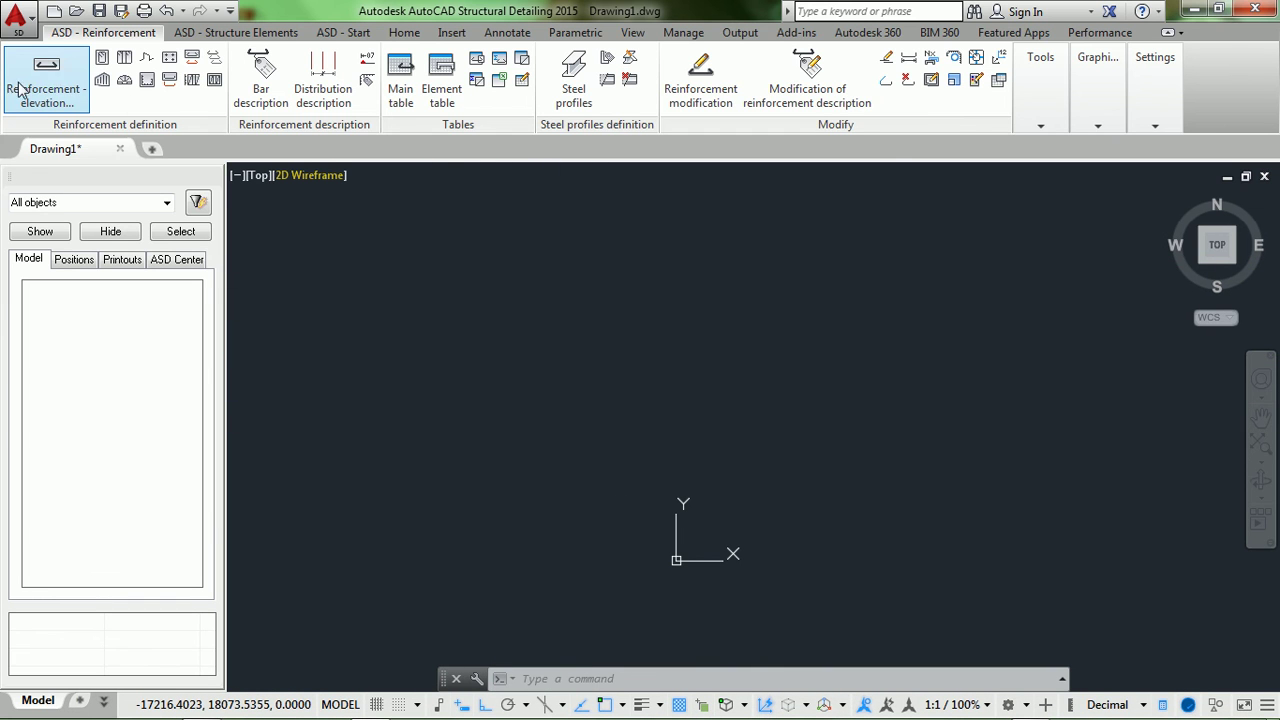
{"action": "left_click", "coordinate": [262, 33]}
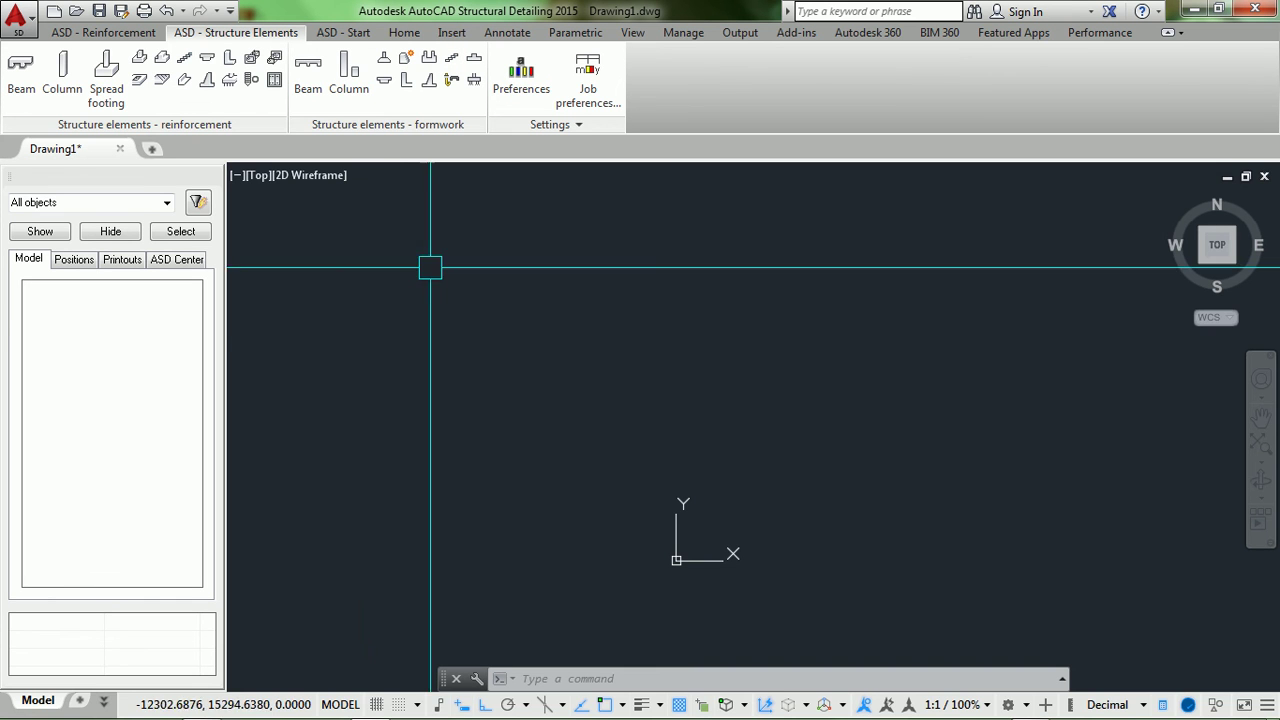
{"action": "middle_click_drag", "start_coordinate": [383, 291], "coordinate": [466, 293]}
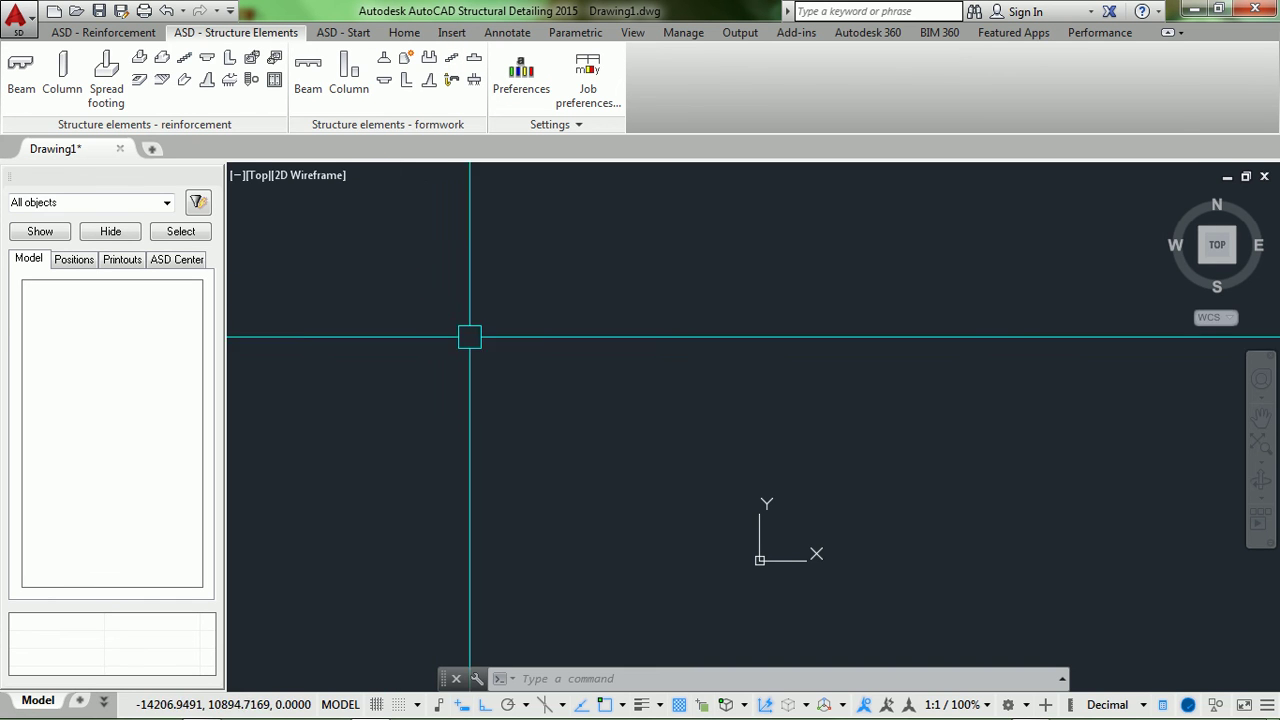
{"action": "left_click", "coordinate": [121, 33]}
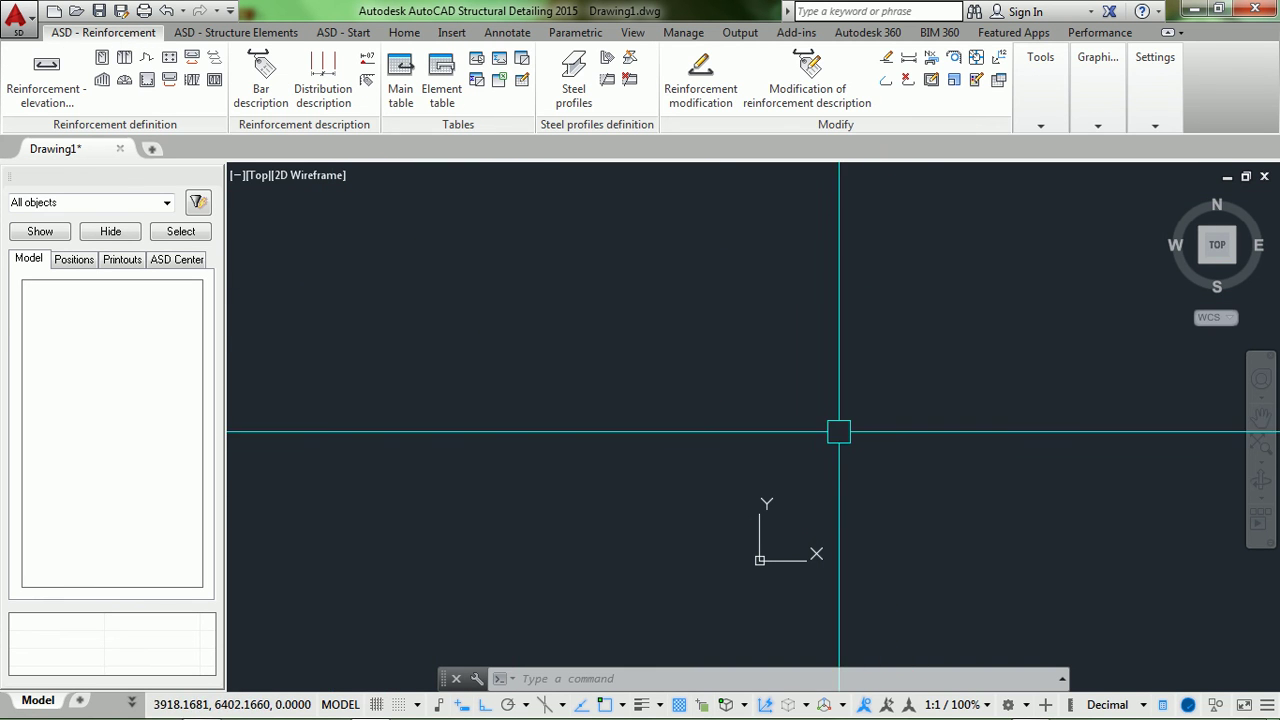